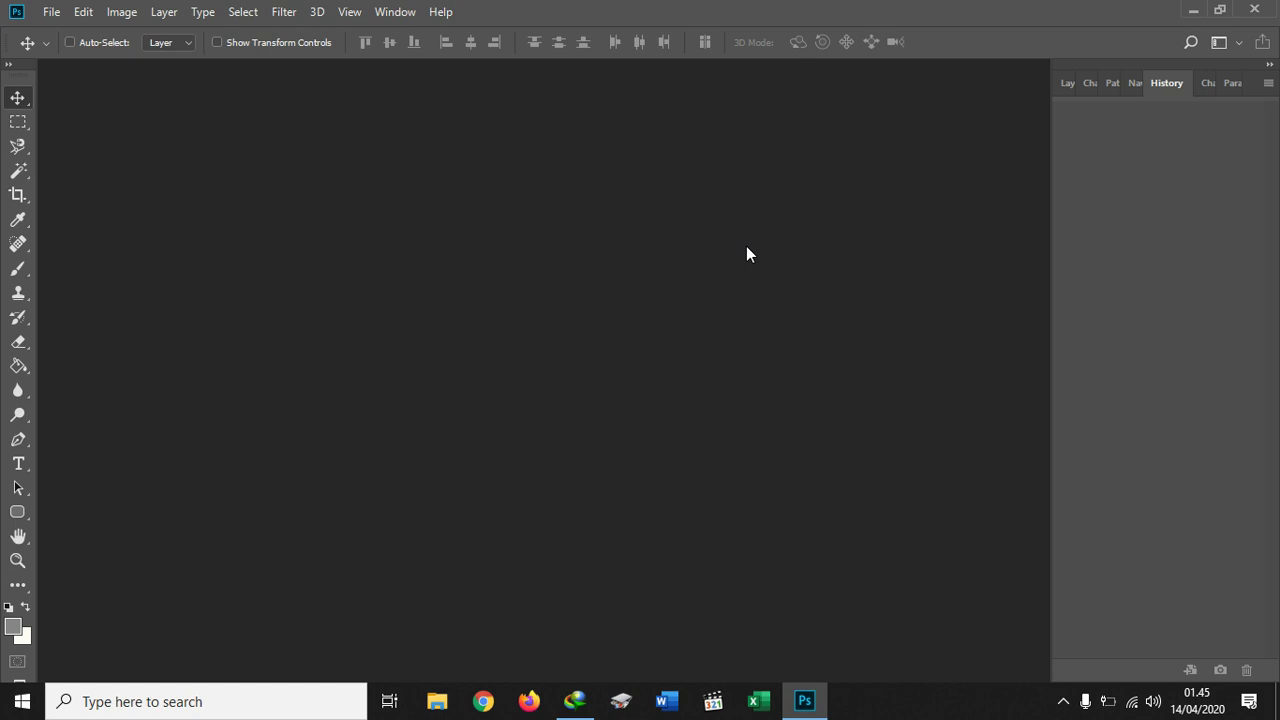
- Create a new A4 document, 210 x 297 mm at 300 pixels/inch, in RGB colour with a white background
{"action": "key", "text": "ctrl"}
{"action": "key", "text": "ctrl+n"}
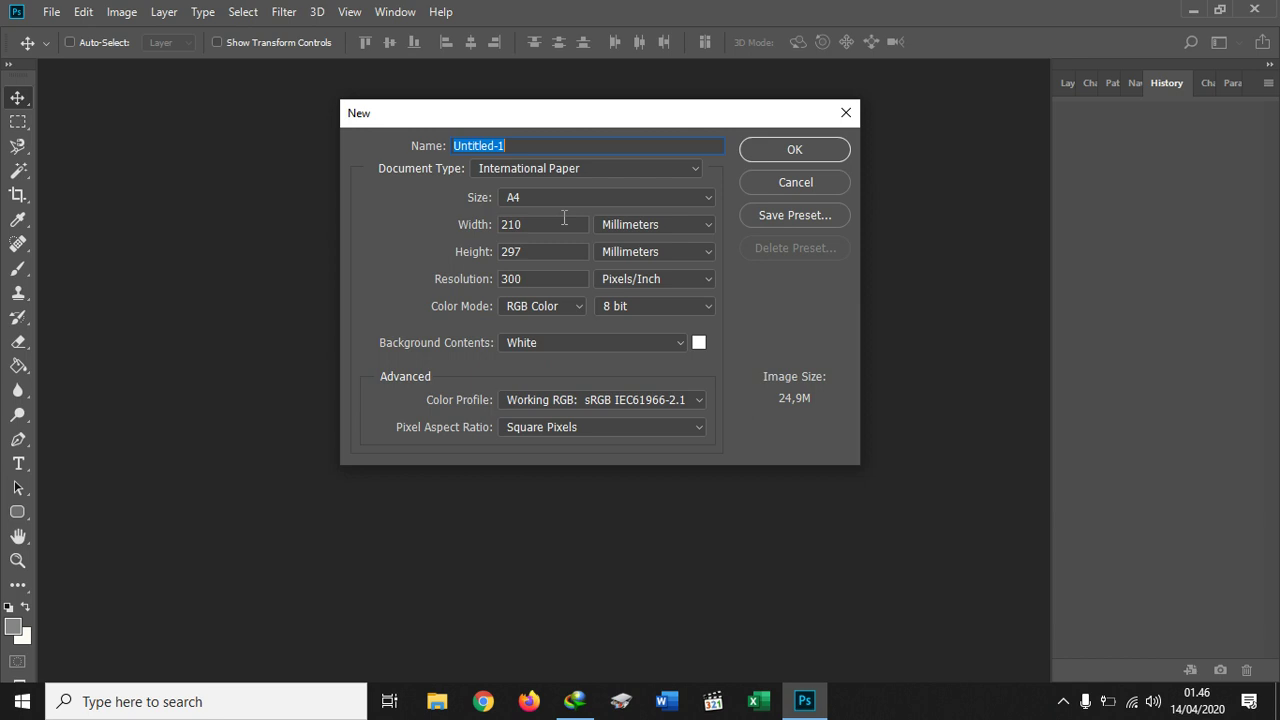
{"action": "left_click", "coordinate": [766, 153]}
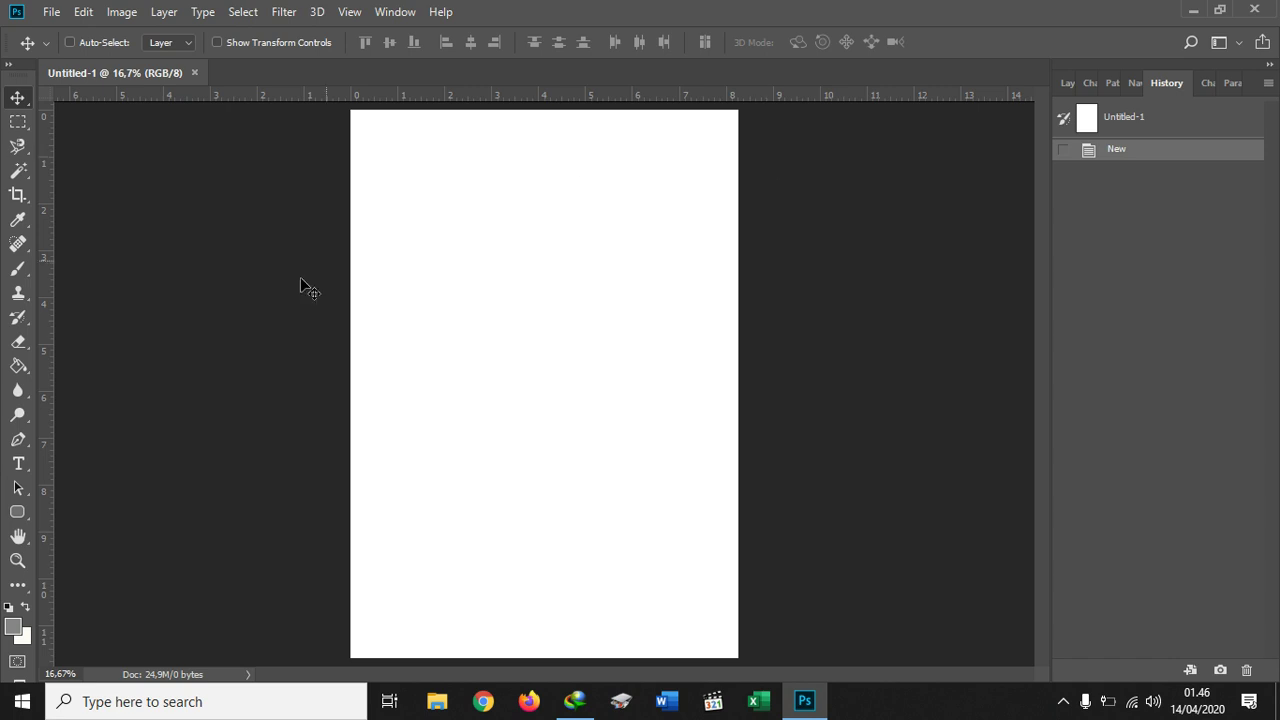
- Add the horizontal text "DESAIN GRAFIS" near the upper-left corner of the page
{"action": "left_click", "coordinate": [28, 463]}
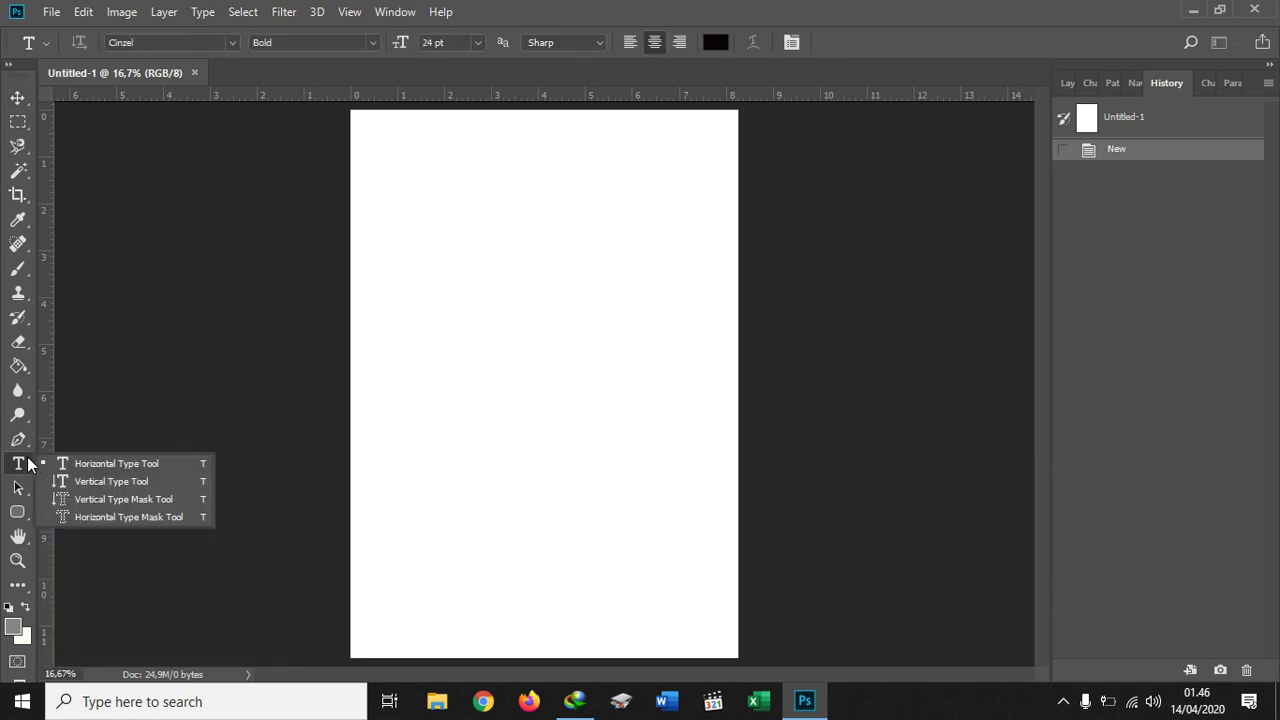
{"action": "left_click", "coordinate": [107, 463]}
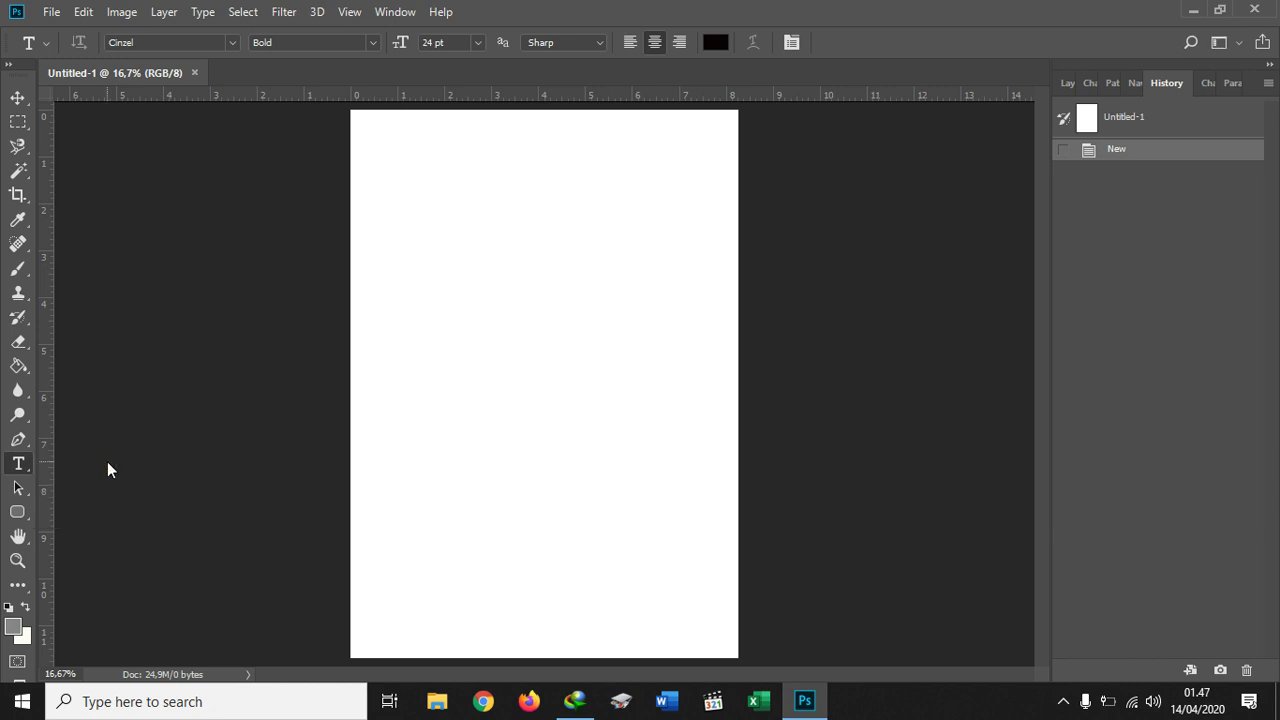
{"action": "left_click", "coordinate": [404, 169]}
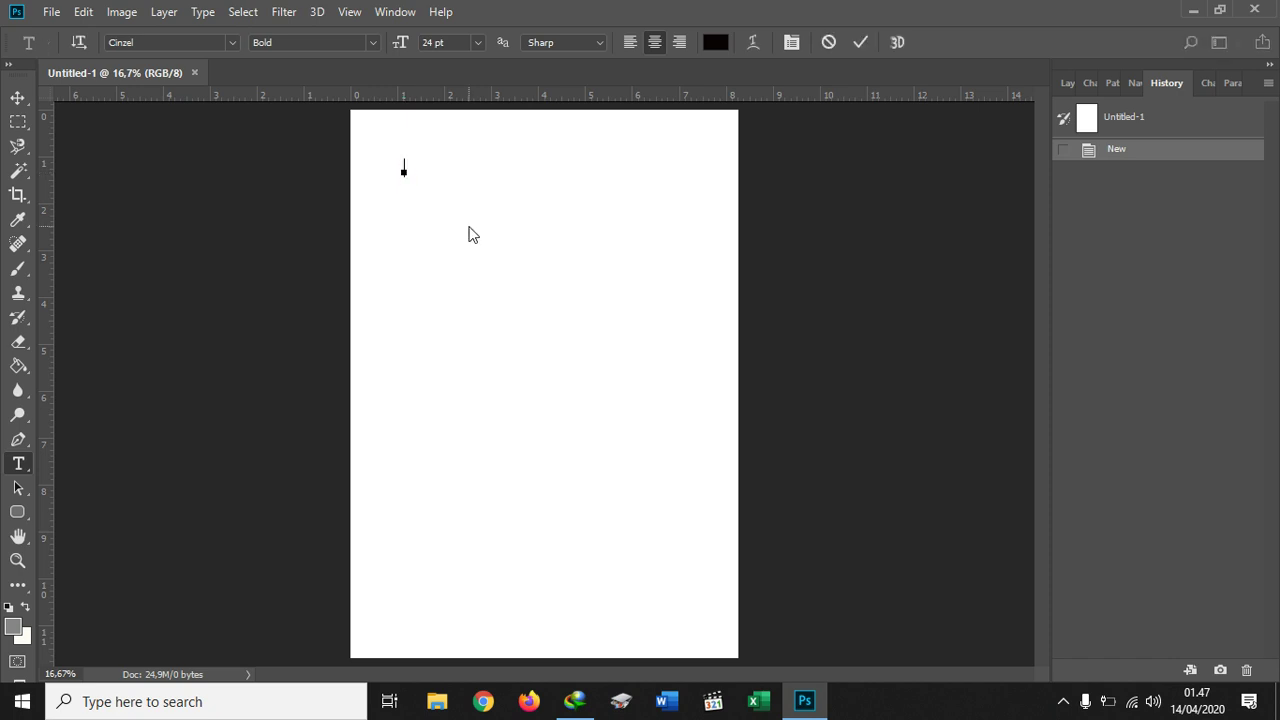
{"action": "type", "text": "DESAIN GR"}
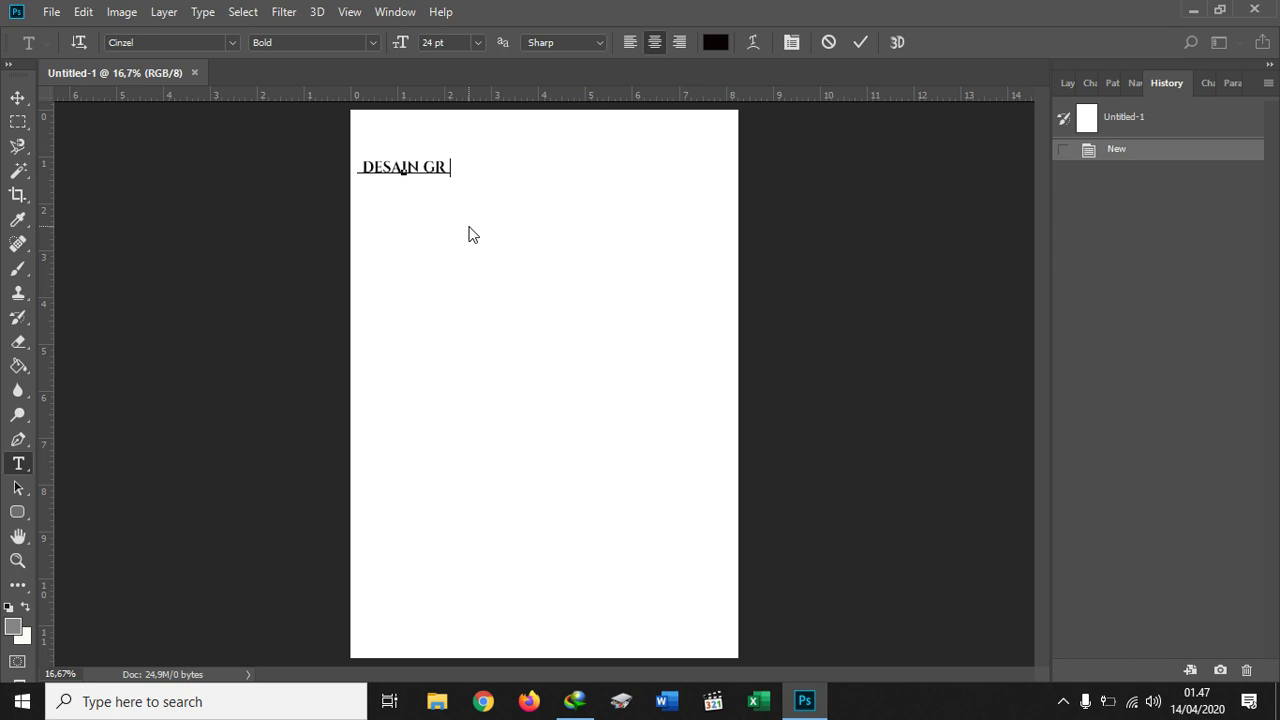
{"action": "type", "text": "AFIS"}
{"action": "left_click", "coordinate": [469, 234]}
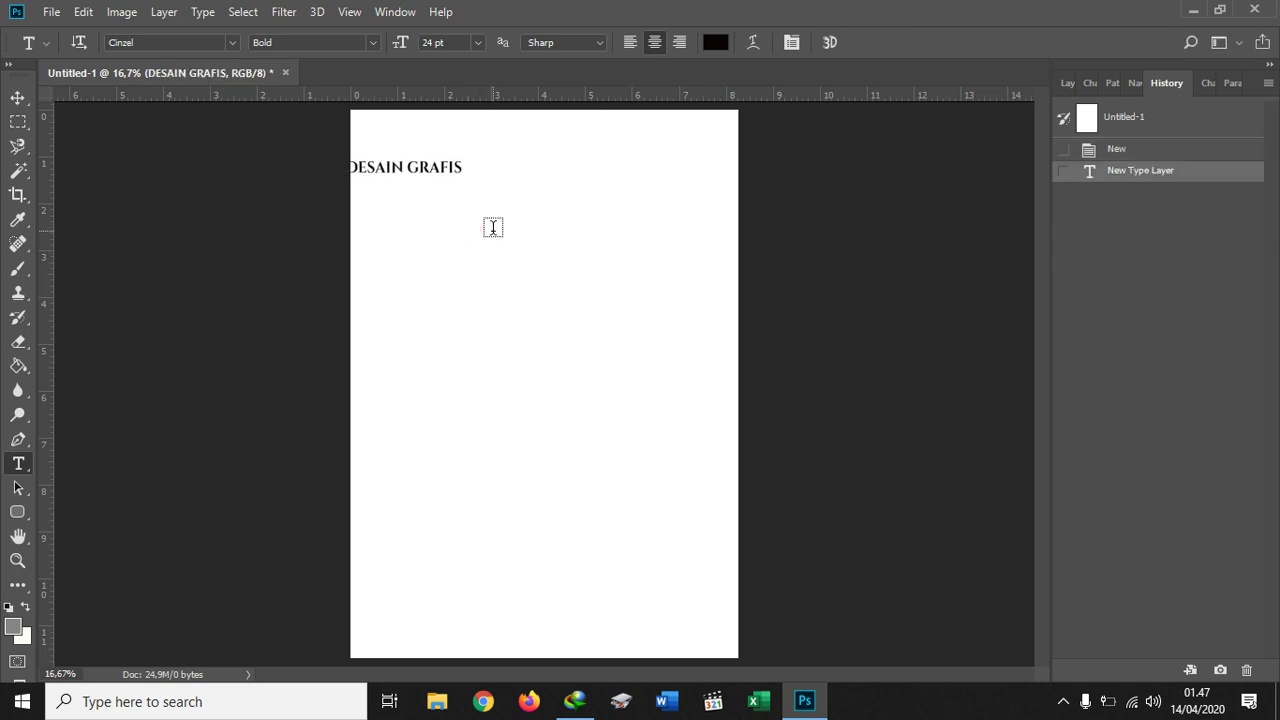
- Move the DESAIN GRAFIS text to the right so it sits fully inside the page
{"action": "left_click", "coordinate": [404, 169]}
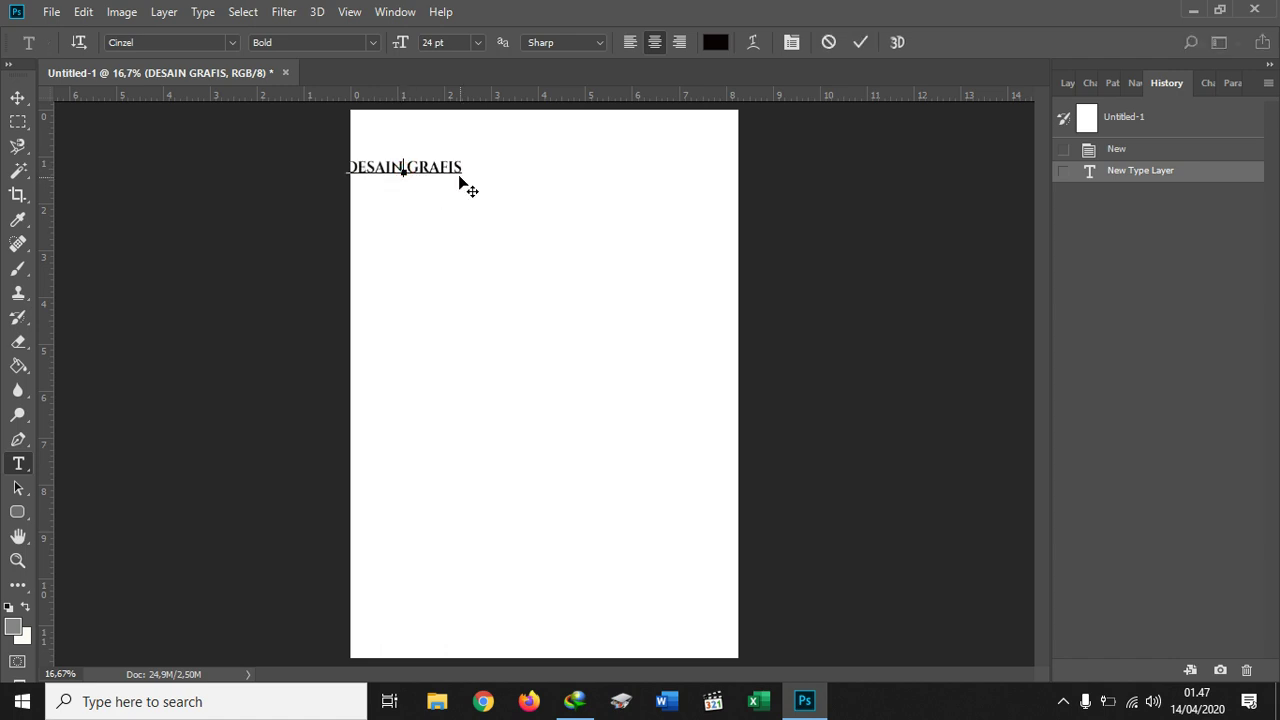
{"action": "left_click_drag", "start_coordinate": [467, 188], "coordinate": [488, 193]}
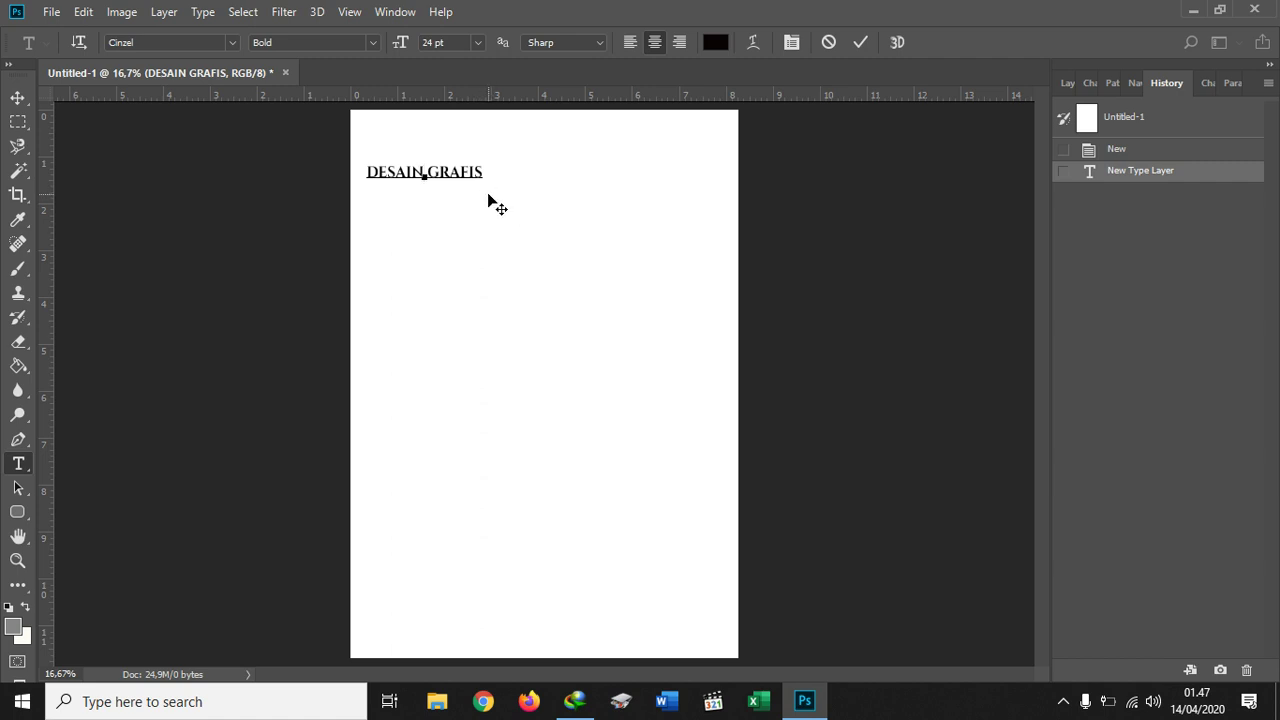
{"action": "left_click_drag", "start_coordinate": [488, 200], "coordinate": [518, 200]}
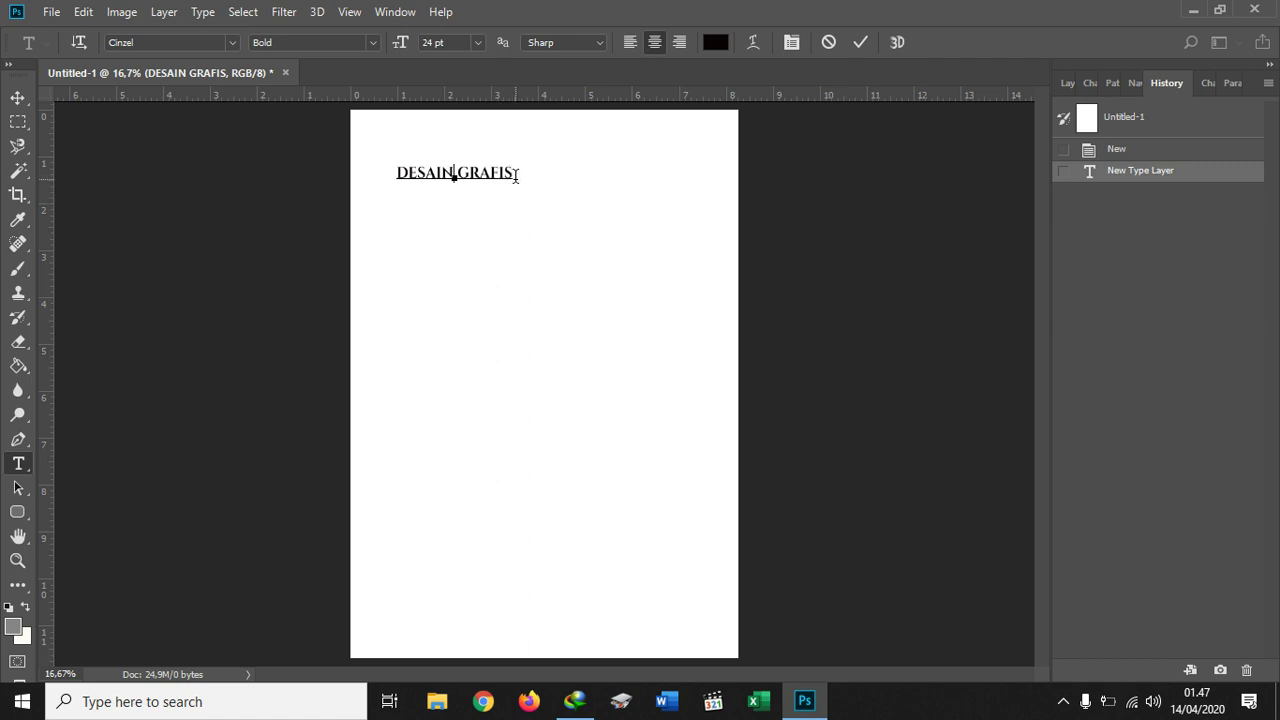
- Change the font of the whole DESAIN GRAFIS text to Berlin Sans FB Demi
{"action": "left_click_drag", "start_coordinate": [515, 176], "coordinate": [399, 173]}
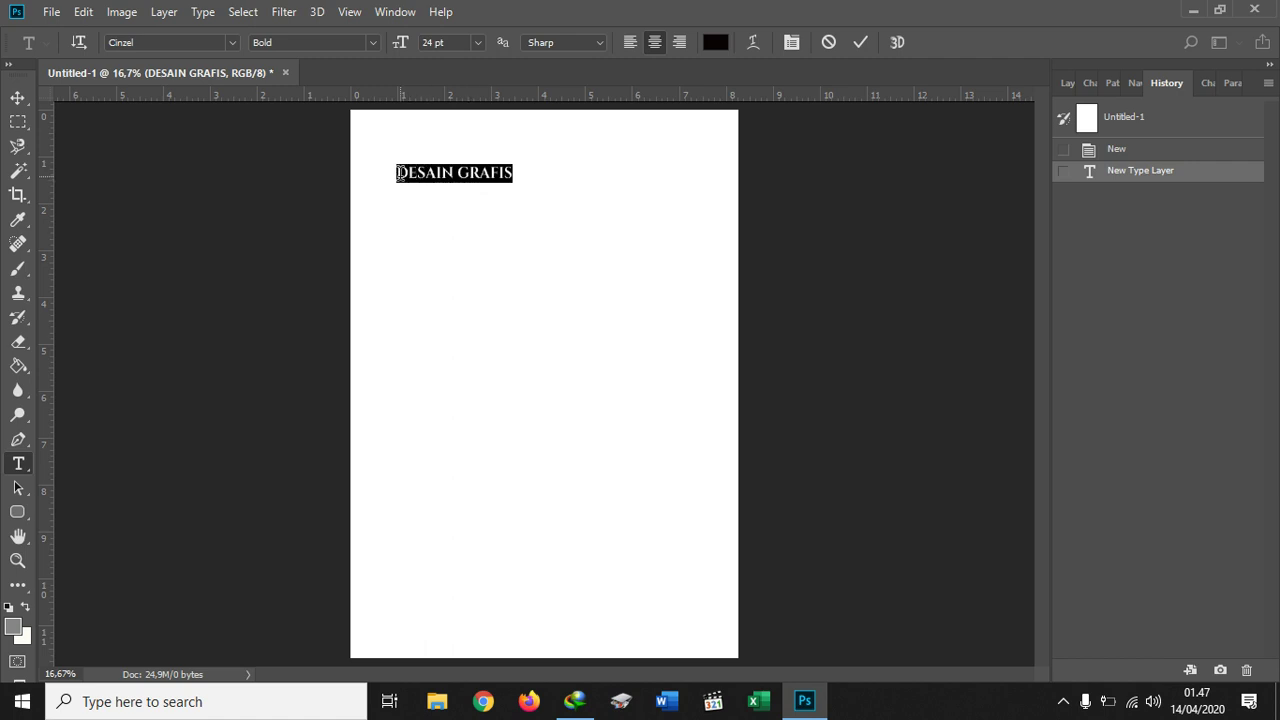
{"action": "left_click", "coordinate": [233, 43]}
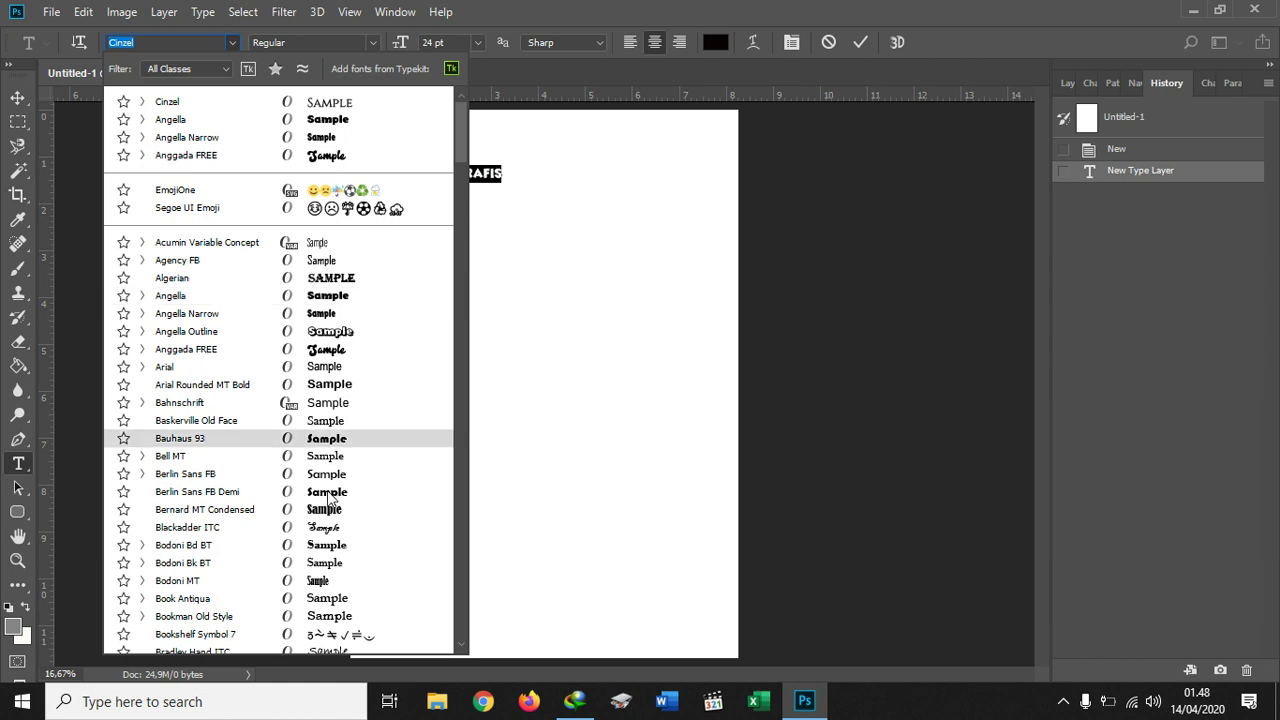
{"action": "key", "text": "Escape"}
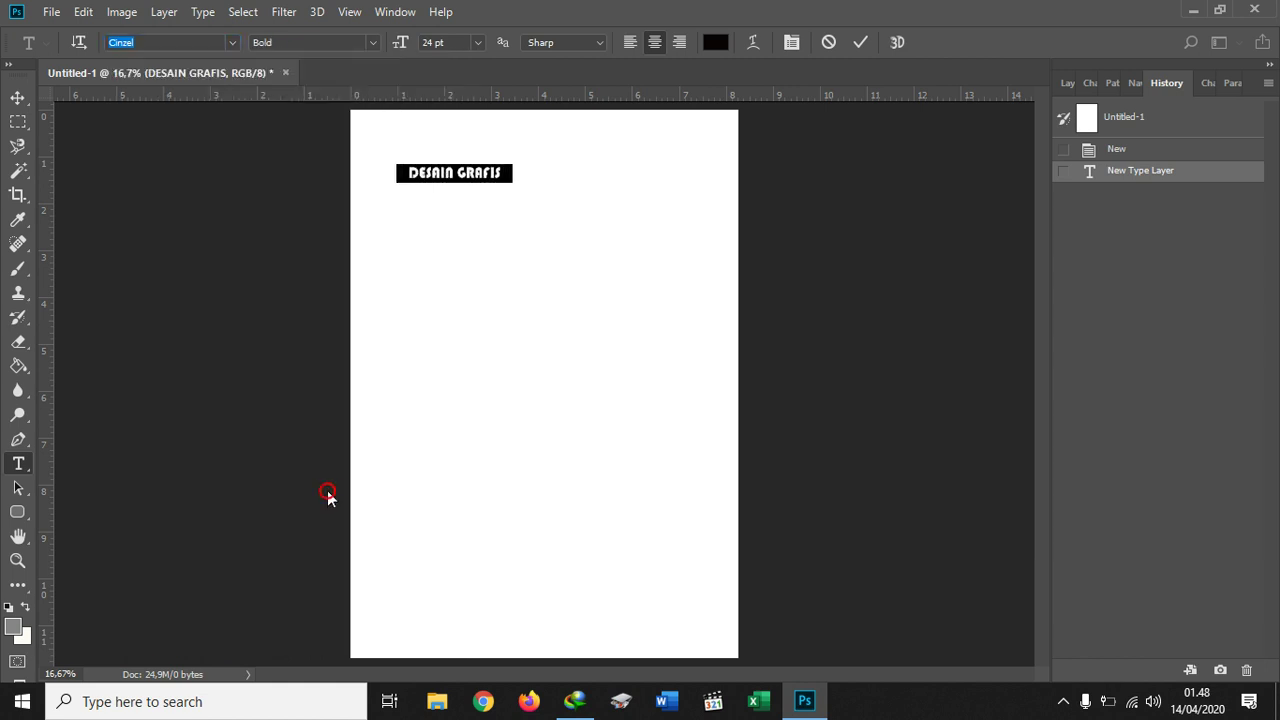
{"action": "key", "text": "Down"}
{"action": "key", "text": "Down"}
{"action": "key", "text": "Down"}
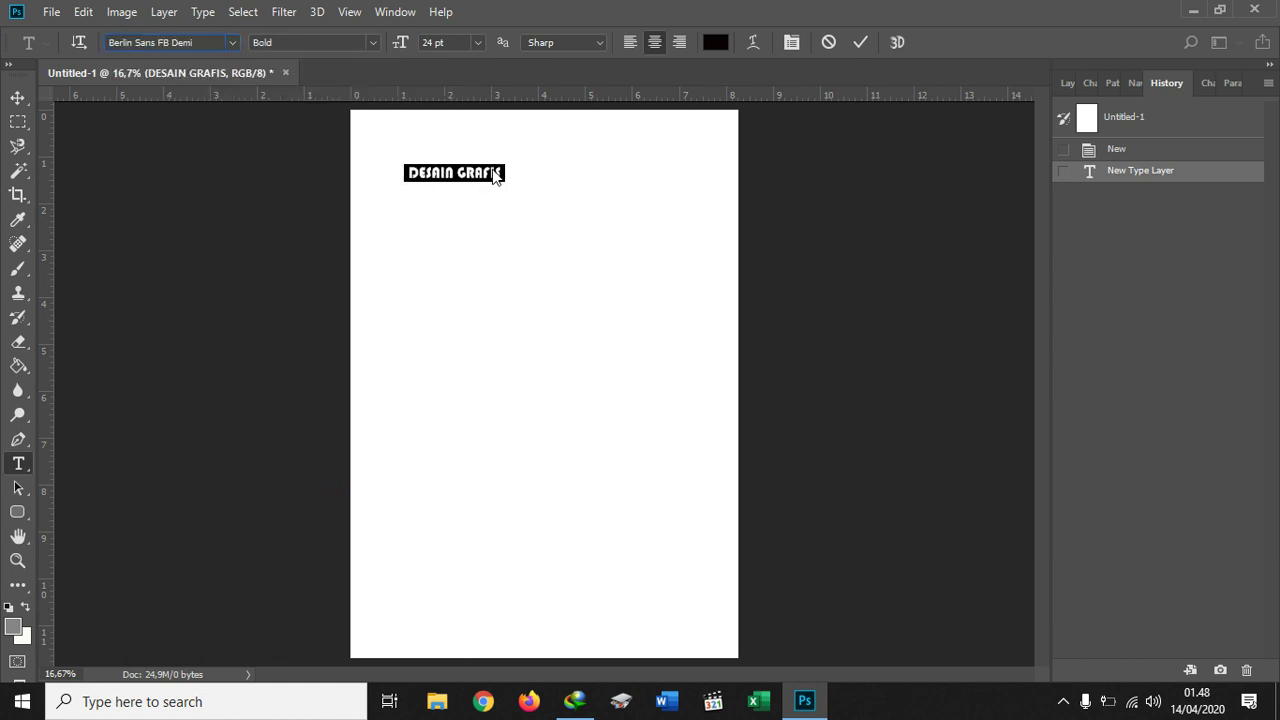
- Set the font size of the DESAIN GRAFIS text to 48 pt
{"action": "left_click", "coordinate": [372, 45]}
{"action": "left_click", "coordinate": [372, 45]}
{"action": "left_click", "coordinate": [481, 42]}
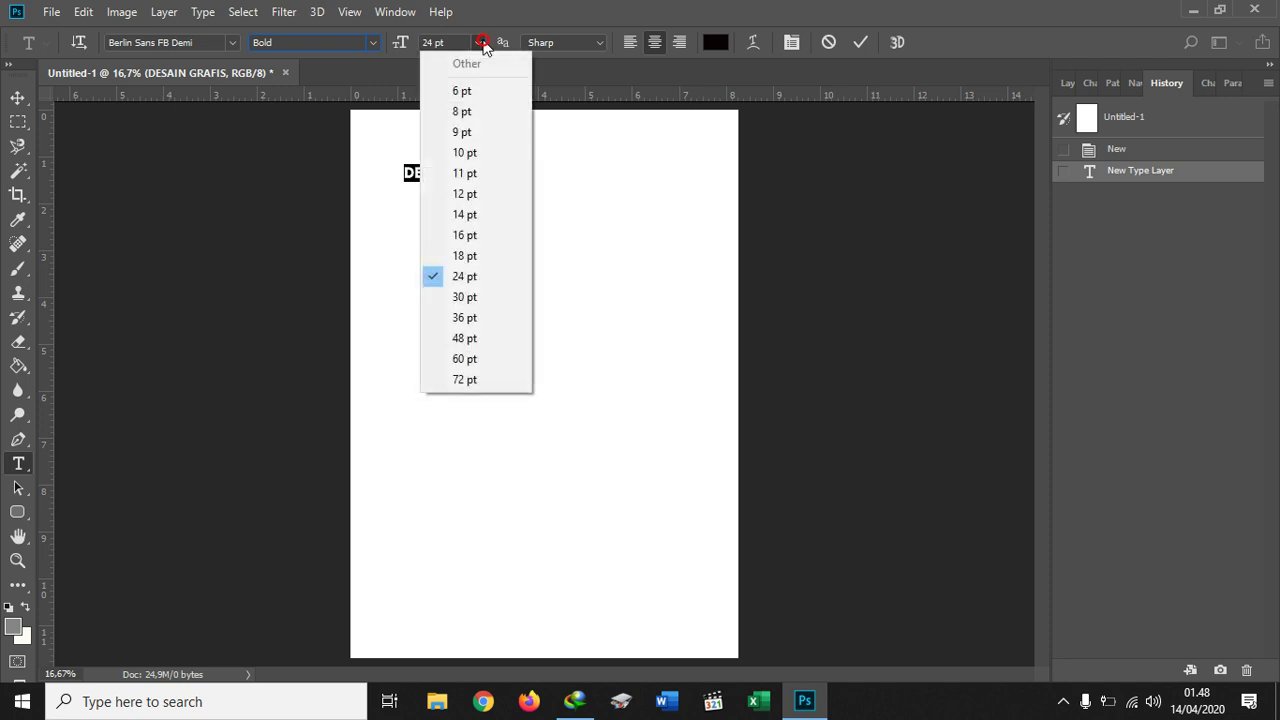
{"action": "left_click", "coordinate": [467, 337]}
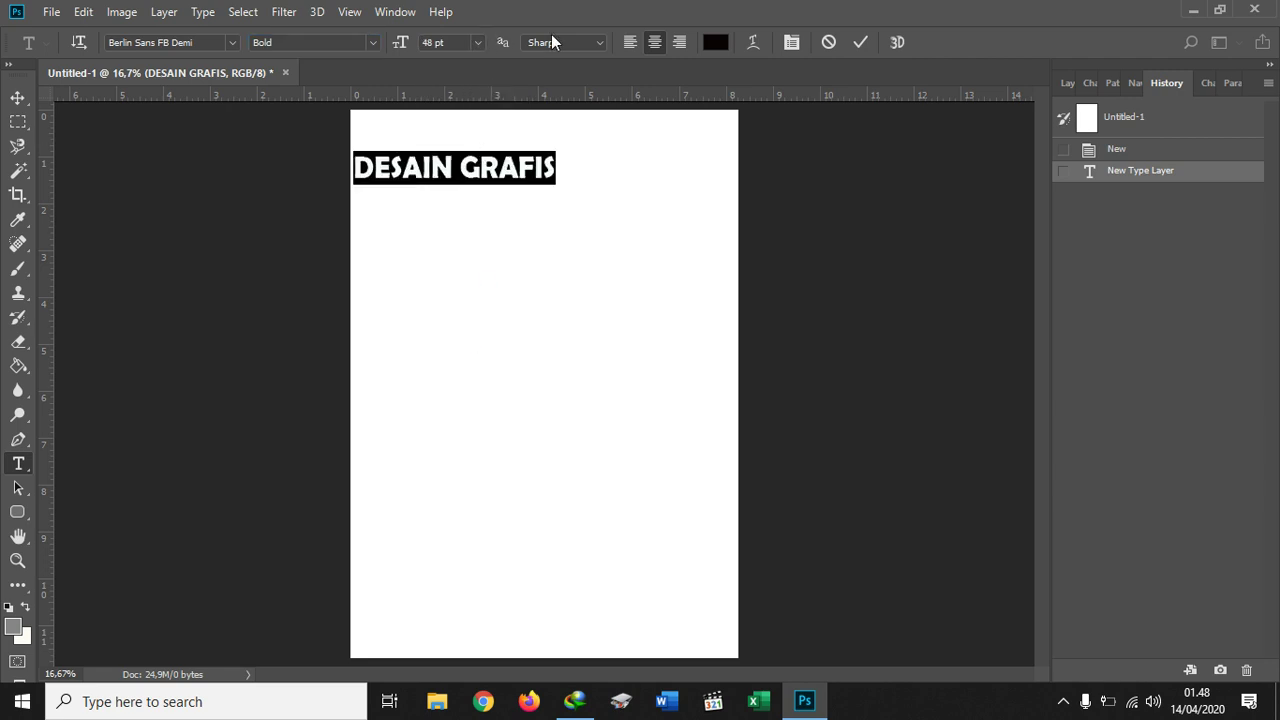
- Try the Crisp and None anti-aliasing methods on the text and return to Sharp
{"action": "left_click", "coordinate": [600, 42]}
{"action": "left_click", "coordinate": [599, 42]}
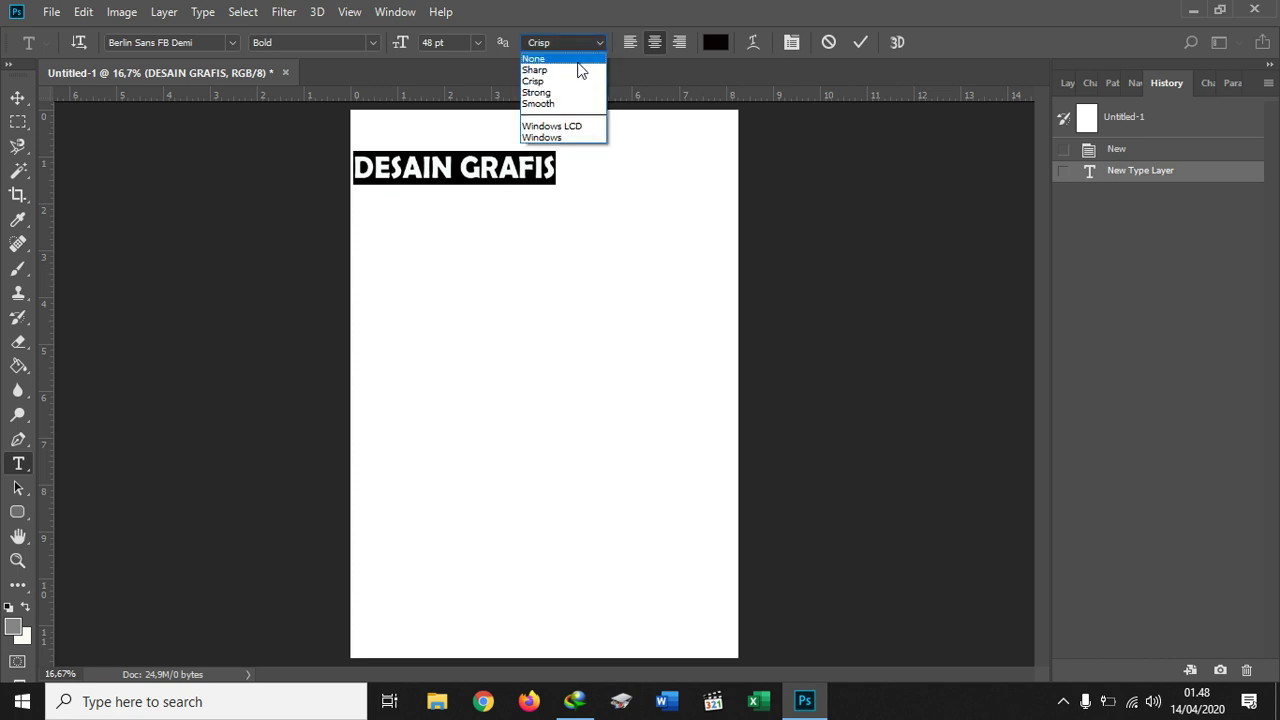
{"action": "left_click", "coordinate": [578, 60]}
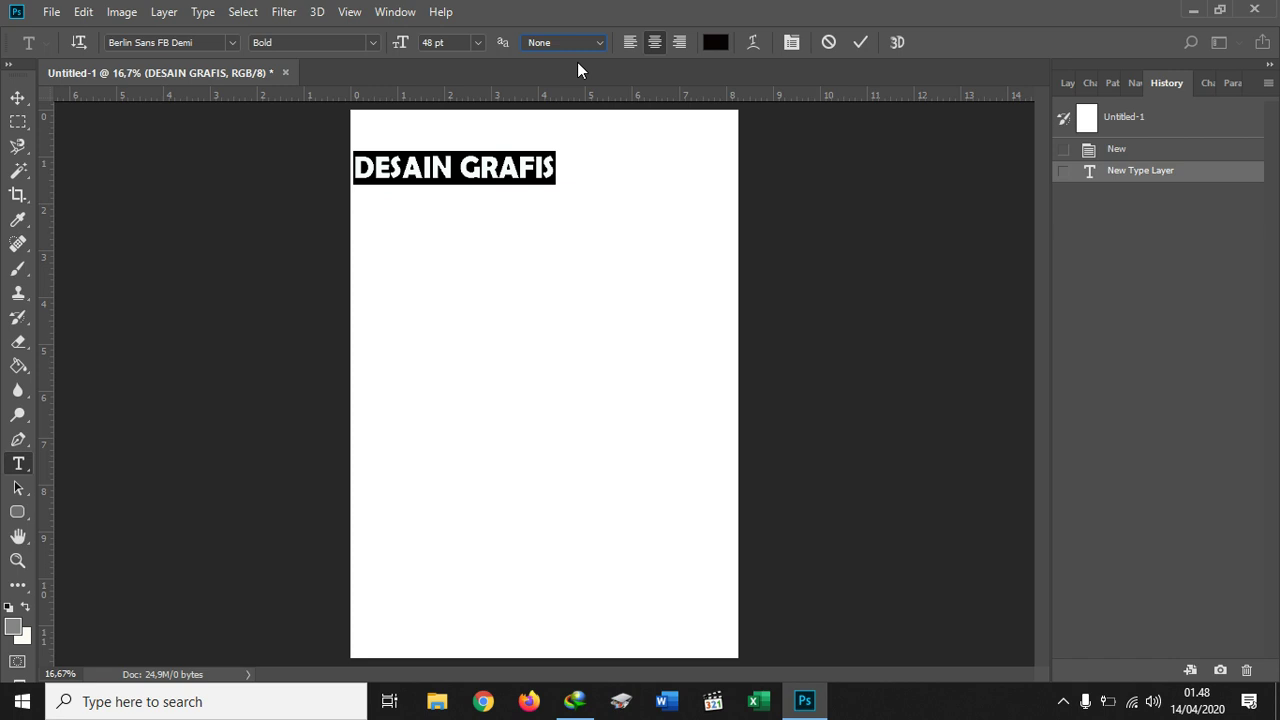
{"action": "left_click", "coordinate": [600, 43]}
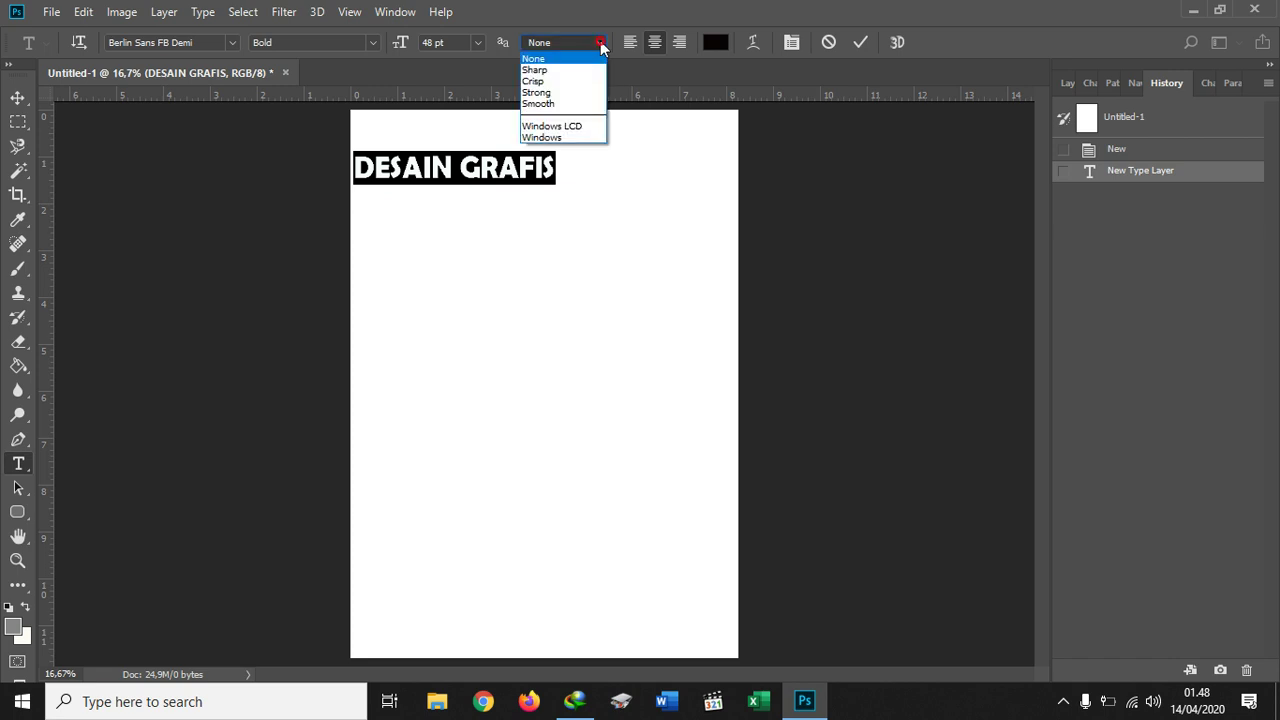
{"action": "left_click", "coordinate": [569, 71]}
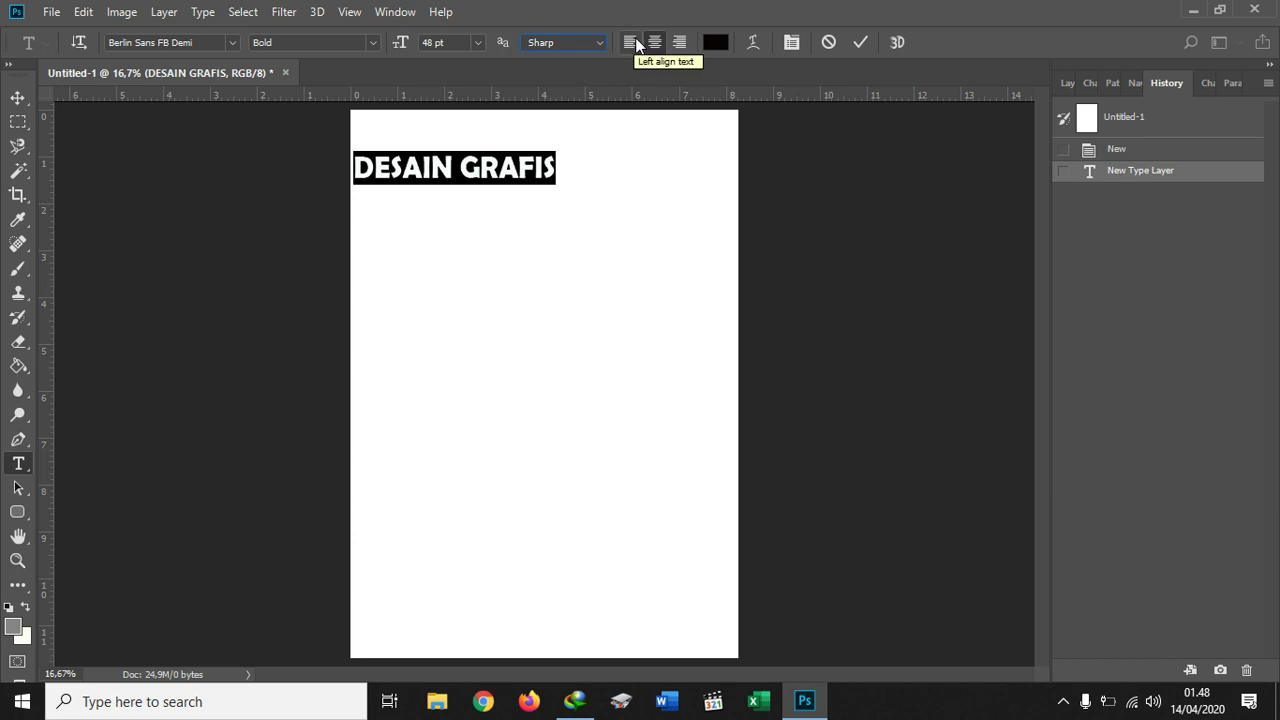
- Move the heading to the horizontal centre near the page's upper edge and add a second line reading "SEMESTER 2"
{"action": "mouse_move", "coordinate": [571, 228]}
{"action": "left_mouse_down"}
{"action": "mouse_move", "coordinate": [606, 240]}
{"action": "mouse_move", "coordinate": [663, 231]}
{"action": "left_mouse_up"}
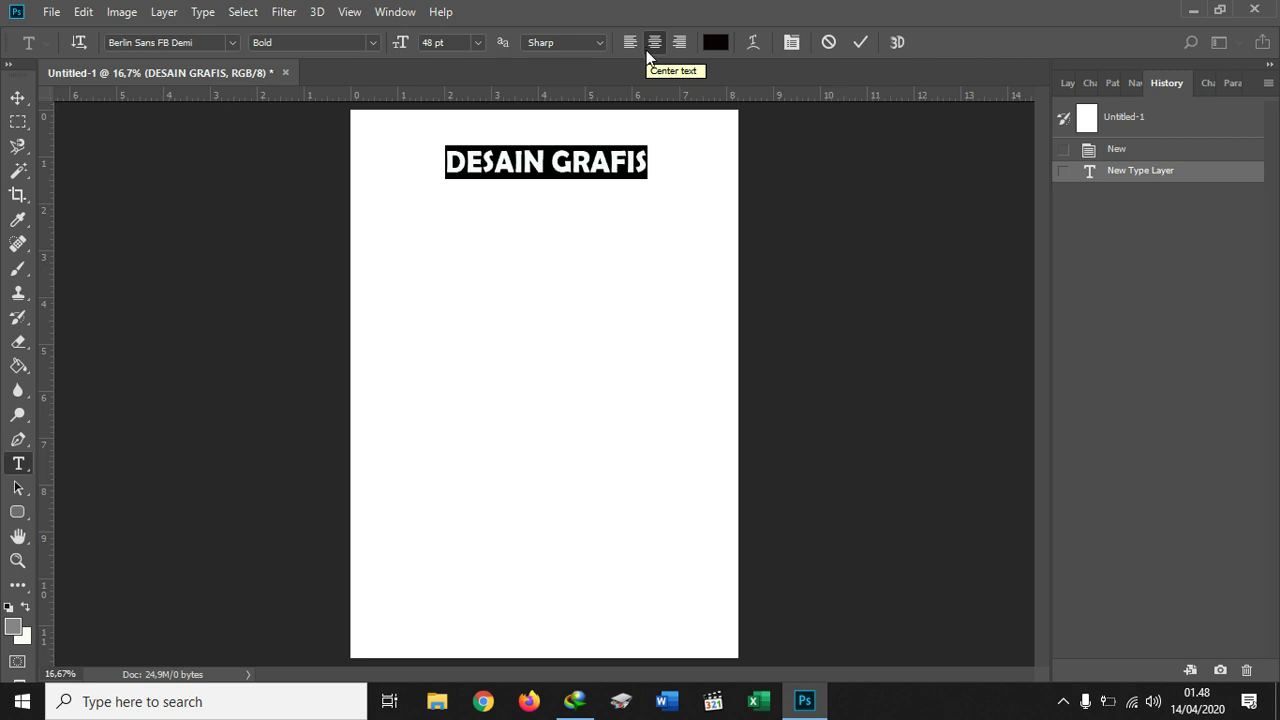
{"action": "left_click", "coordinate": [645, 155]}
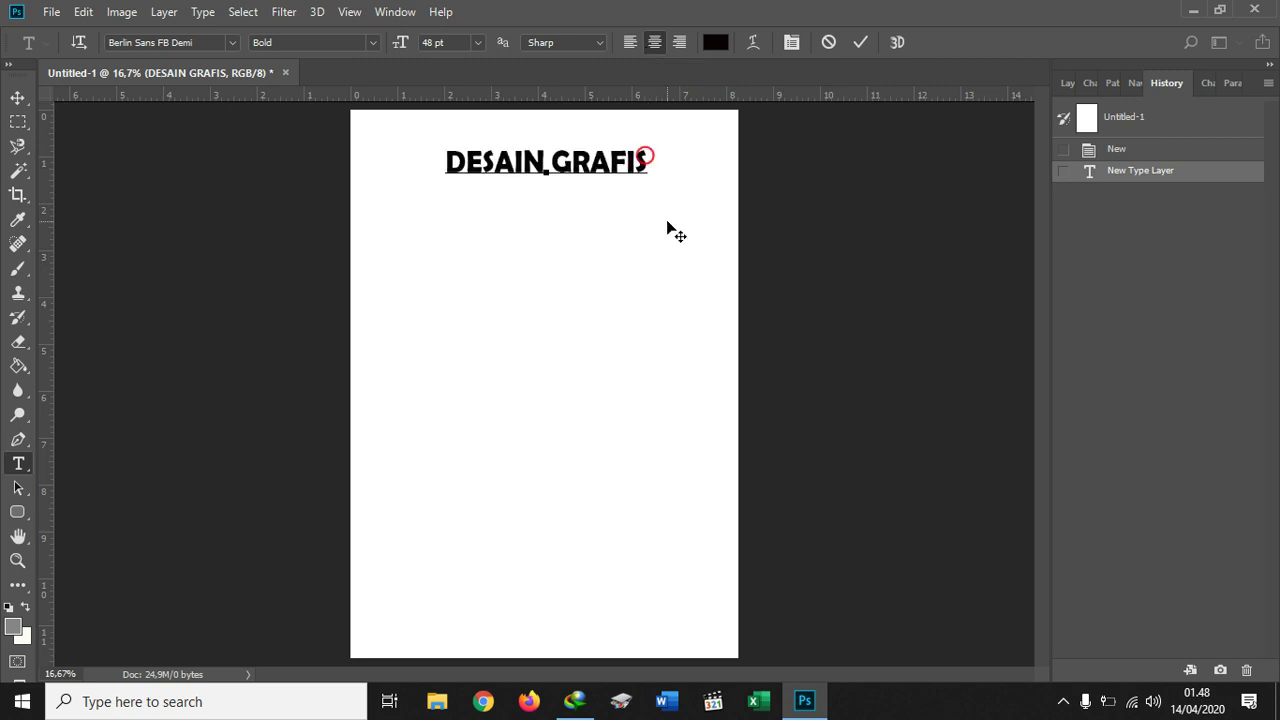
{"action": "key", "text": "Return"}
{"action": "type", "text": "SEMESTER"}
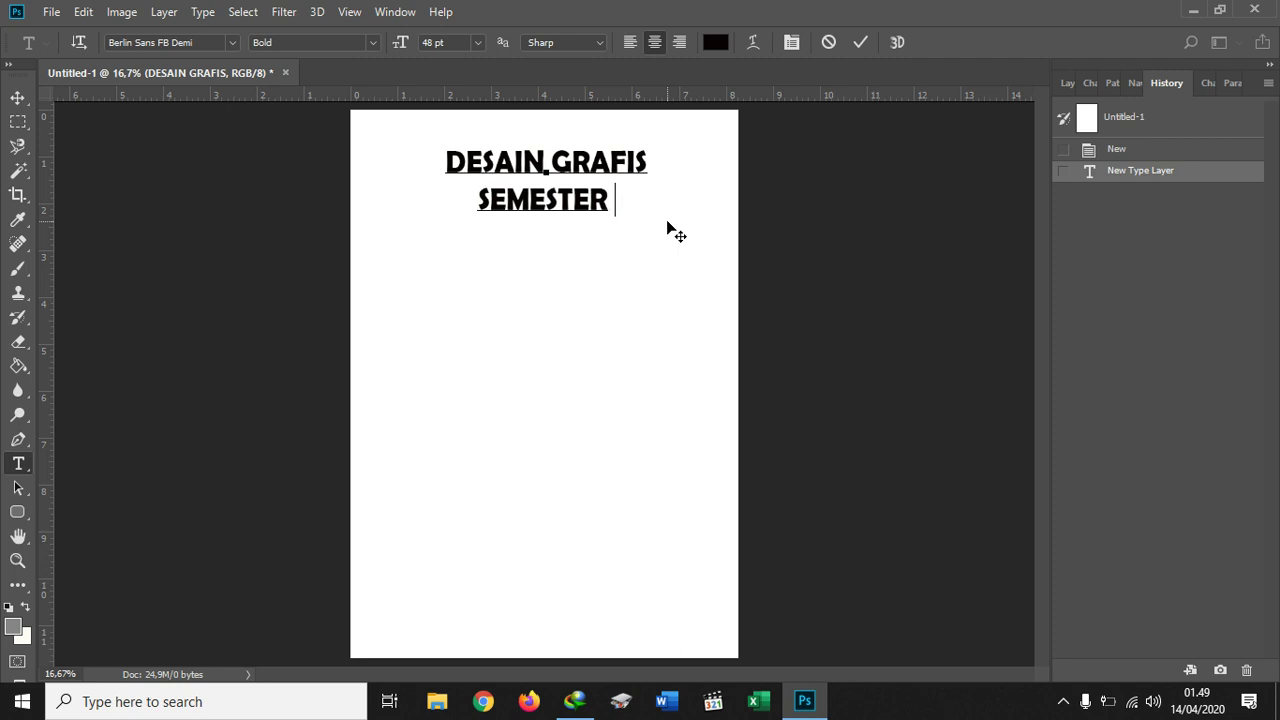
{"action": "type", "text": " 2"}
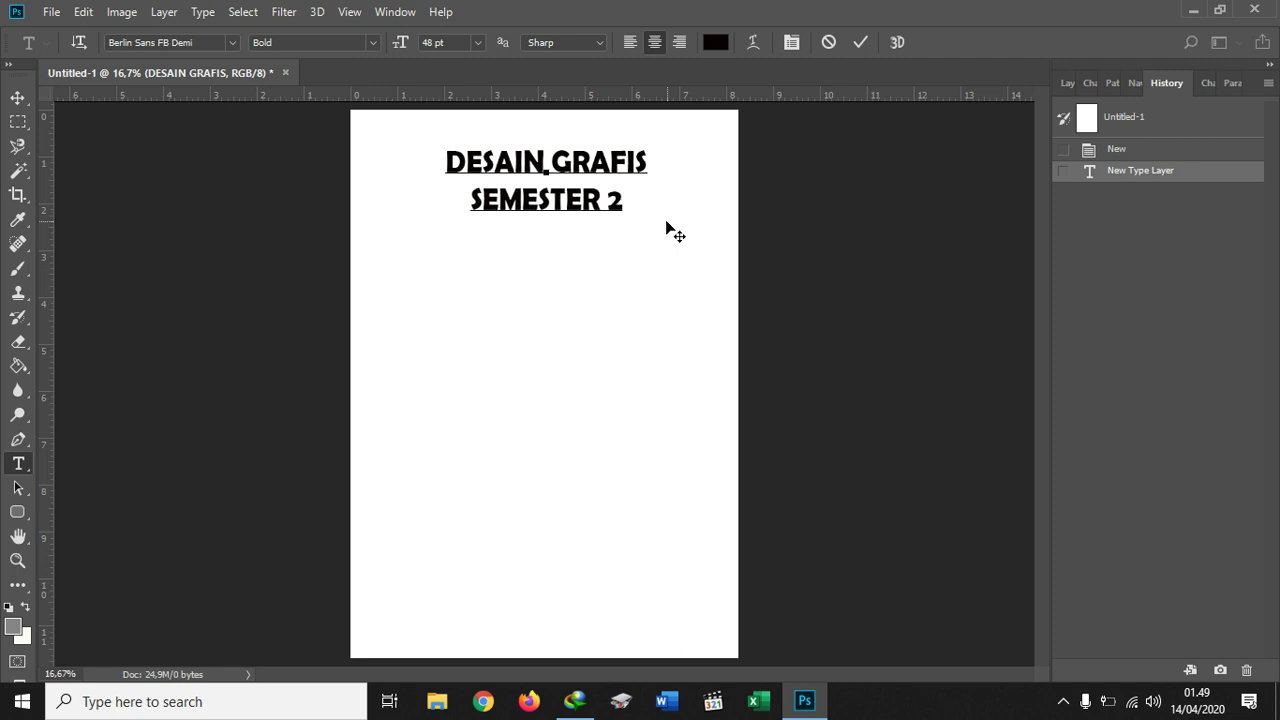
- Left-align both lines of the heading text
{"action": "key", "text": "shift+Left"}
{"action": "key", "text": "shift+Left"}
{"action": "key", "text": "shift+Left"}
{"action": "key", "text": "shift+Left"}
{"action": "key", "text": "shift+Left"}
{"action": "left_click", "coordinate": [512, 168], "text": "shift"}
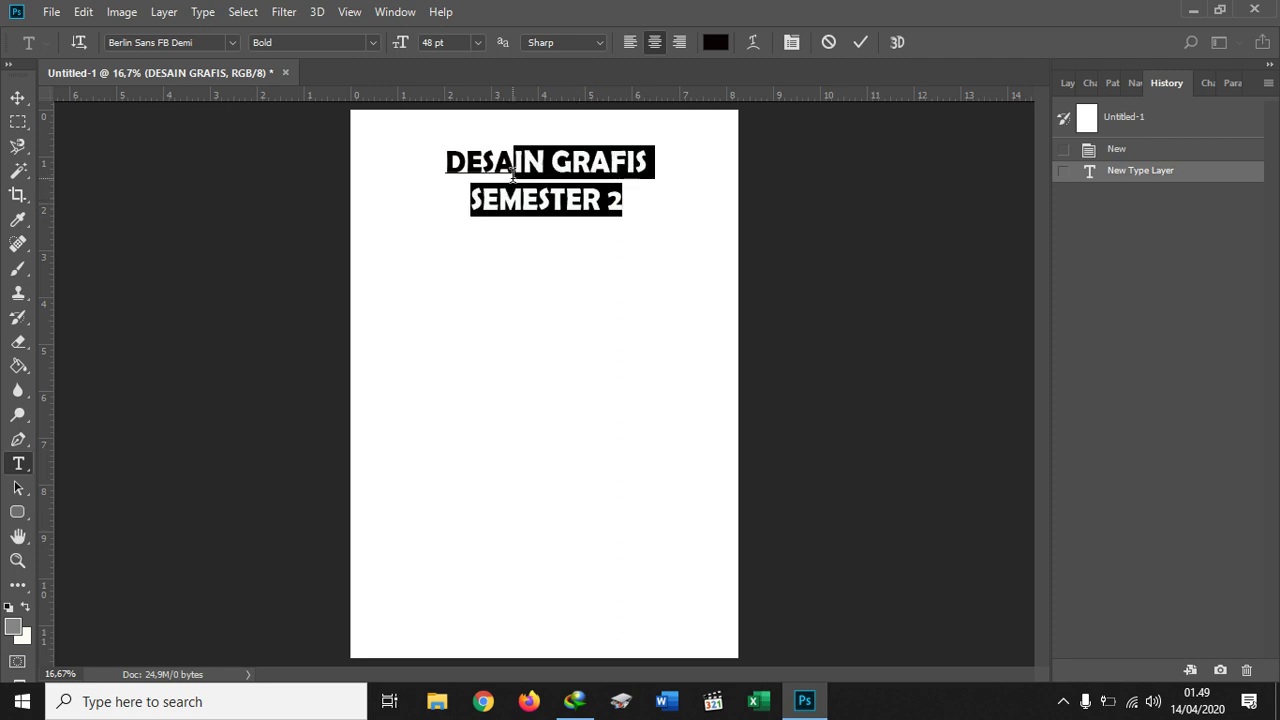
{"action": "left_click", "coordinate": [448, 162], "text": "shift"}
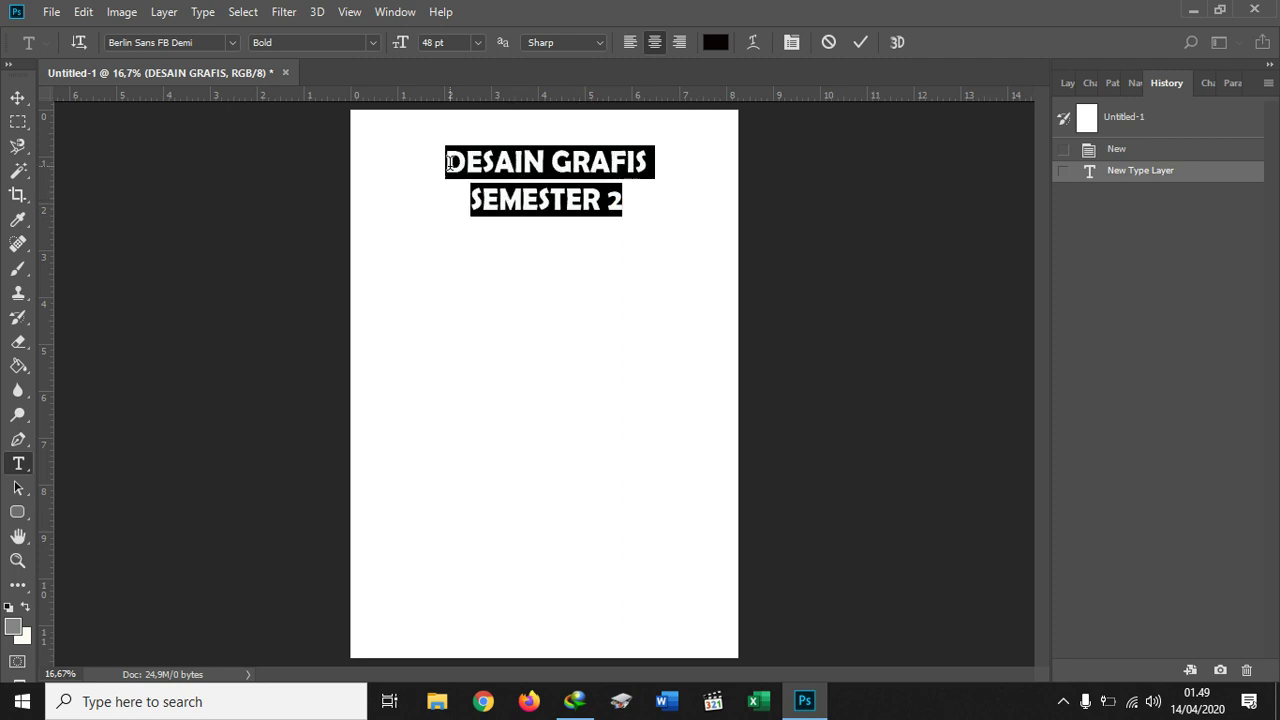
{"action": "left_click", "coordinate": [631, 42]}
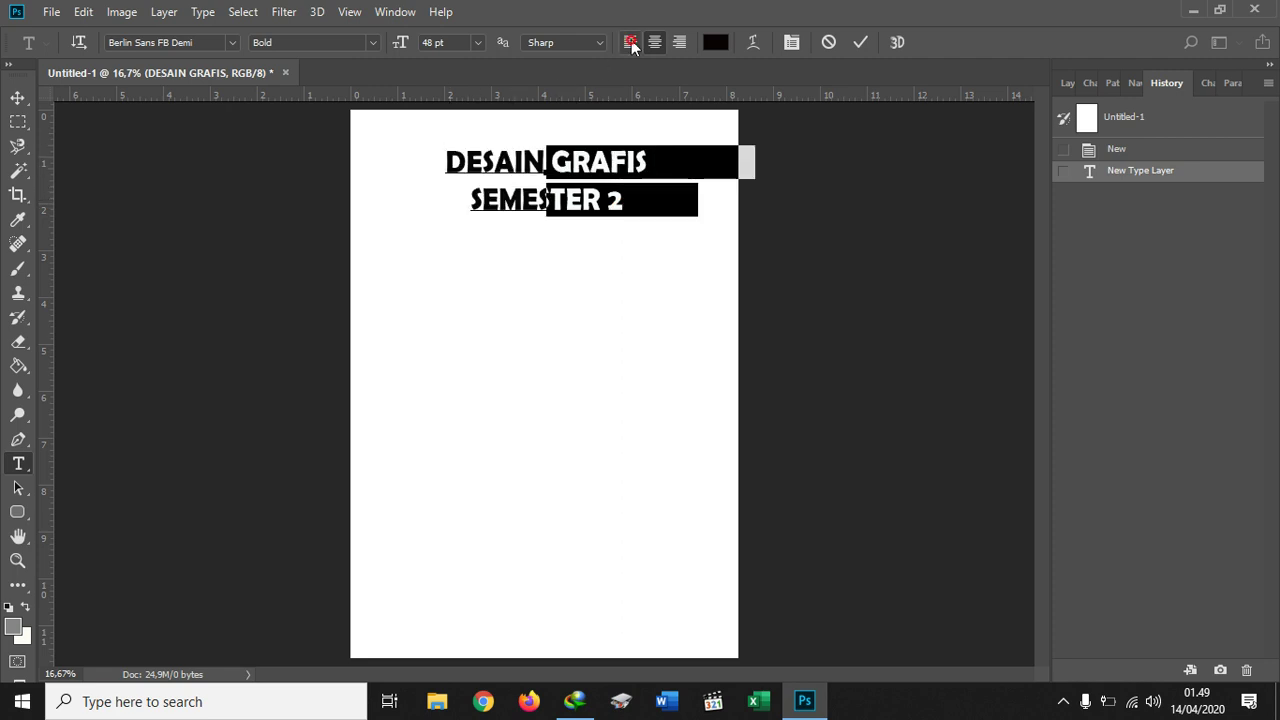
- Move the two-line heading back toward the page's left margin so it fits inside the page
{"action": "left_click", "coordinate": [644, 273]}
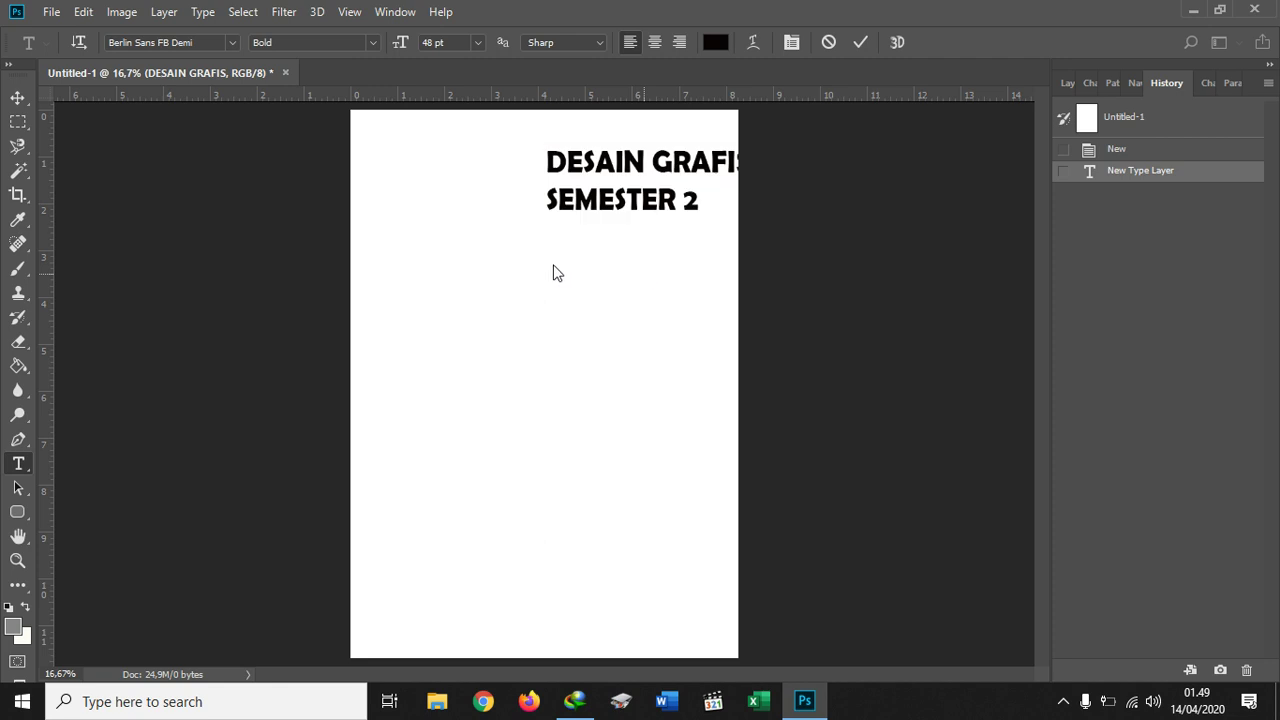
{"action": "left_click", "coordinate": [596, 206]}
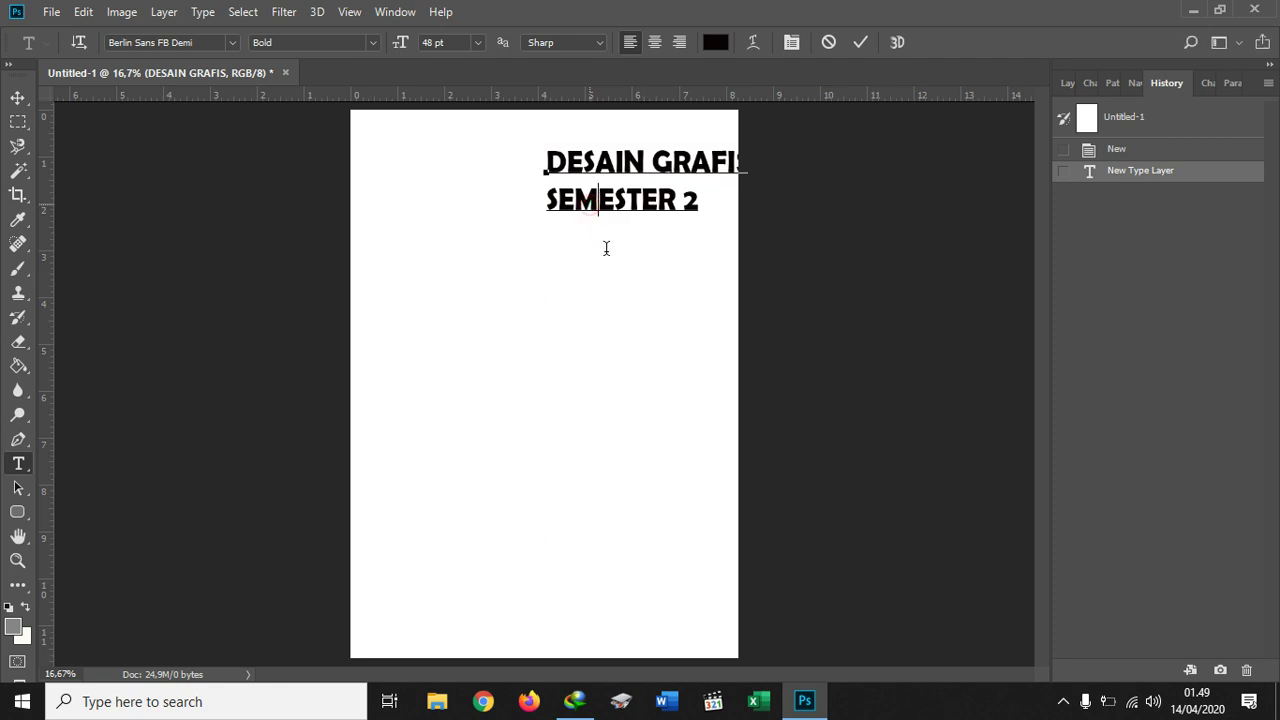
{"action": "left_click_drag", "start_coordinate": [603, 254], "coordinate": [449, 257]}
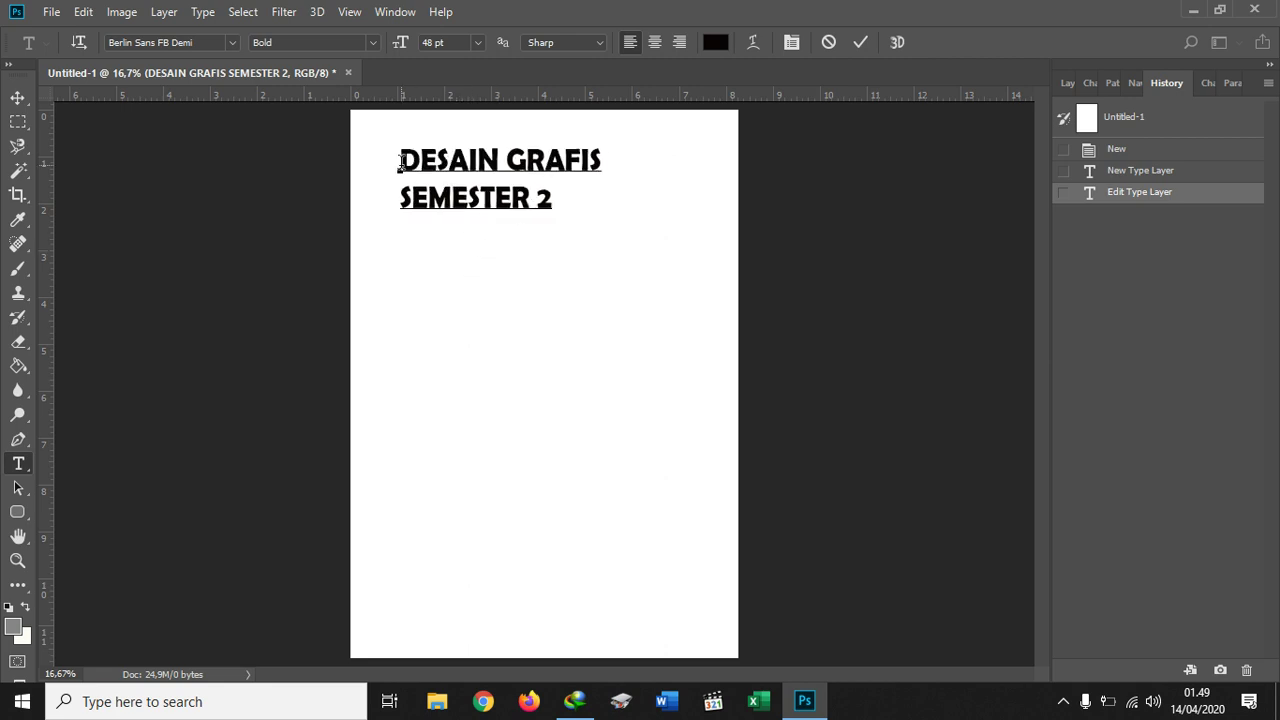
- Recolour both lines of the heading dark green, hex 083b03
{"action": "key", "text": "ctrl+a"}
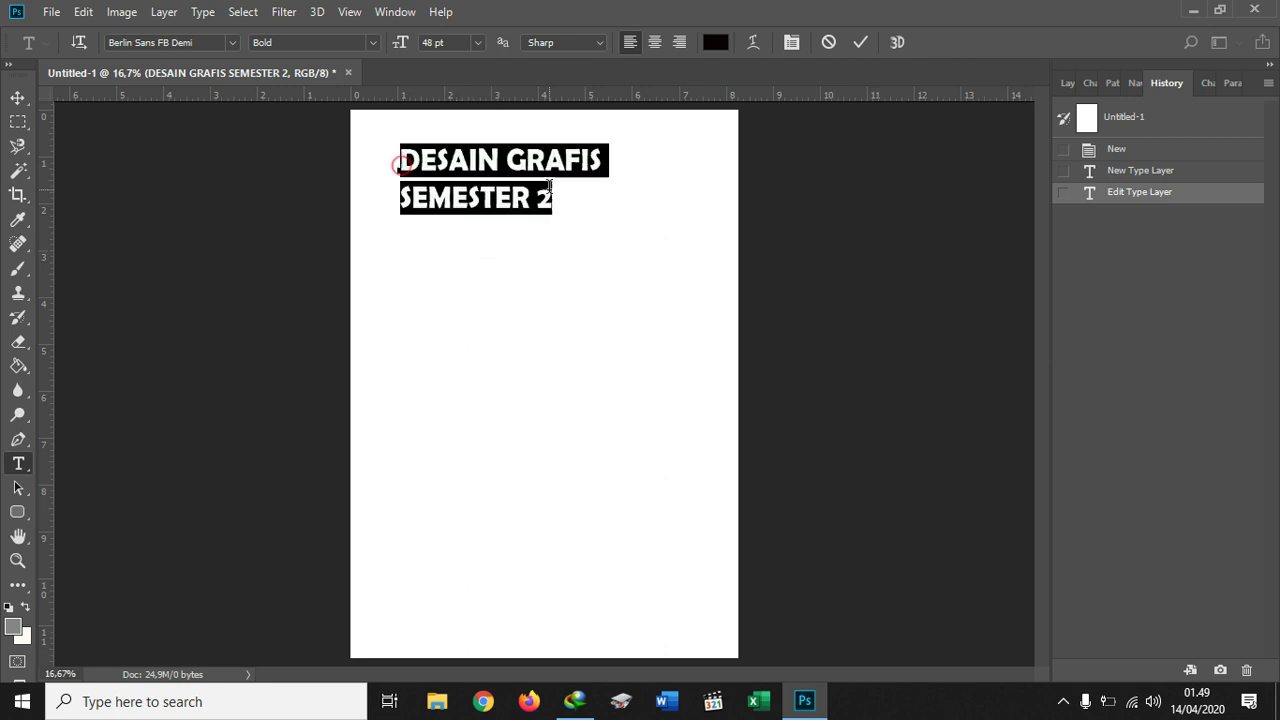
{"action": "left_click", "coordinate": [718, 44]}
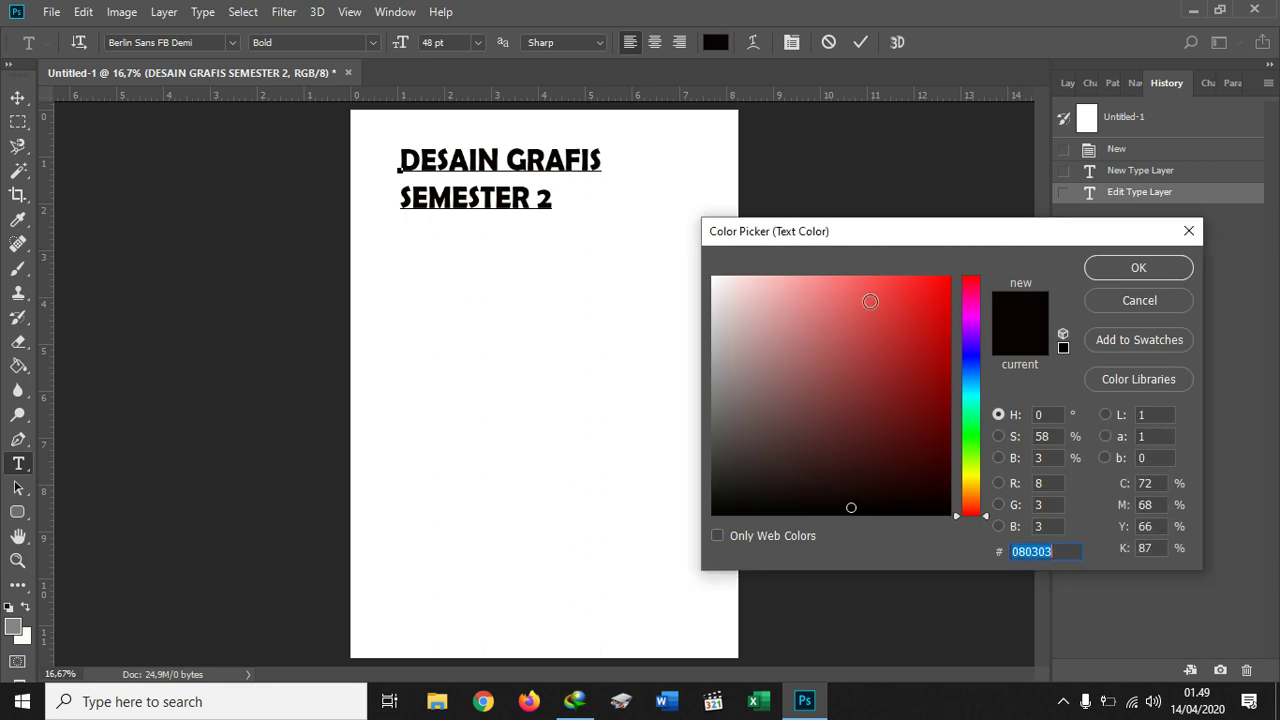
{"action": "left_click", "coordinate": [969, 440]}
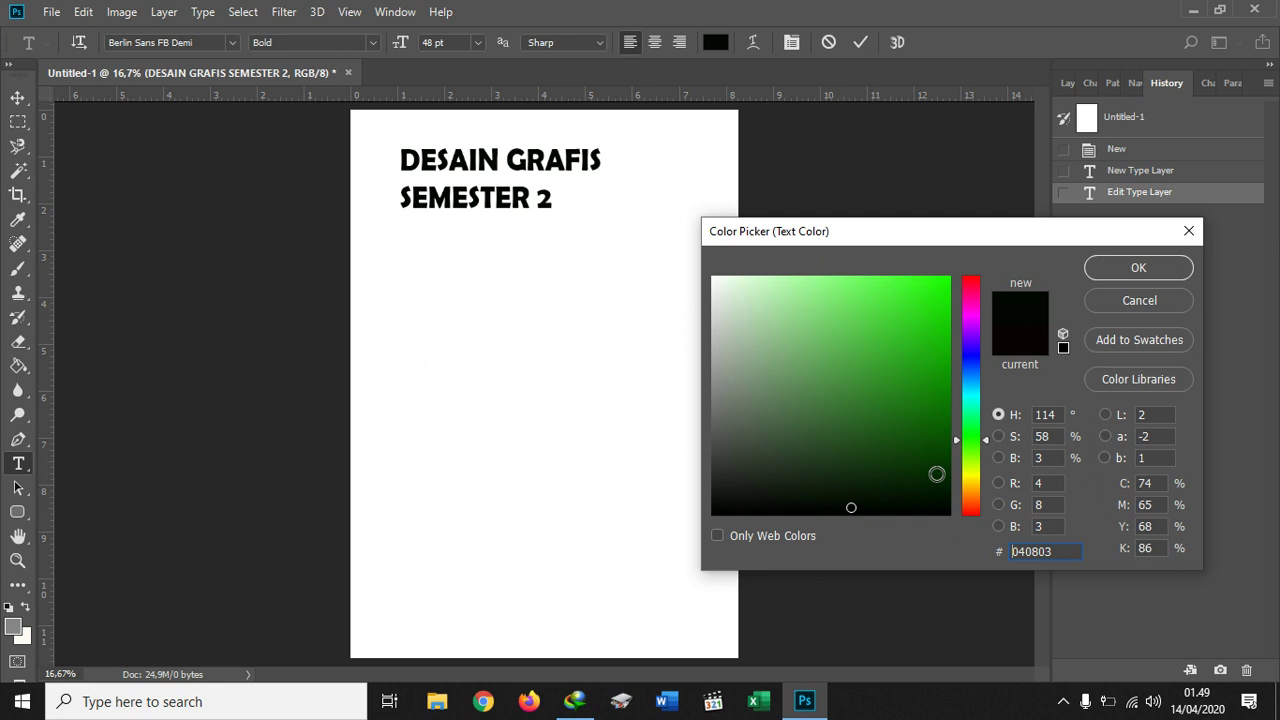
{"action": "left_click", "coordinate": [936, 474]}
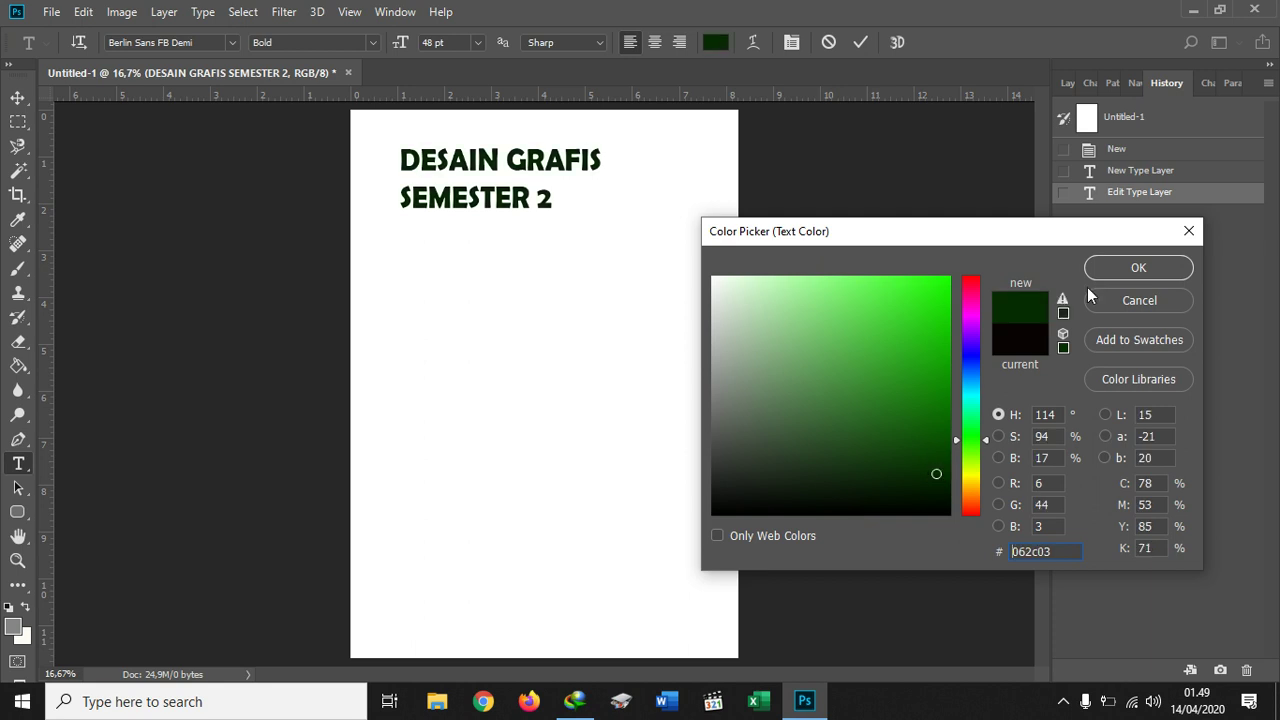
{"action": "left_click", "coordinate": [939, 495]}
{"action": "left_click", "coordinate": [938, 476]}
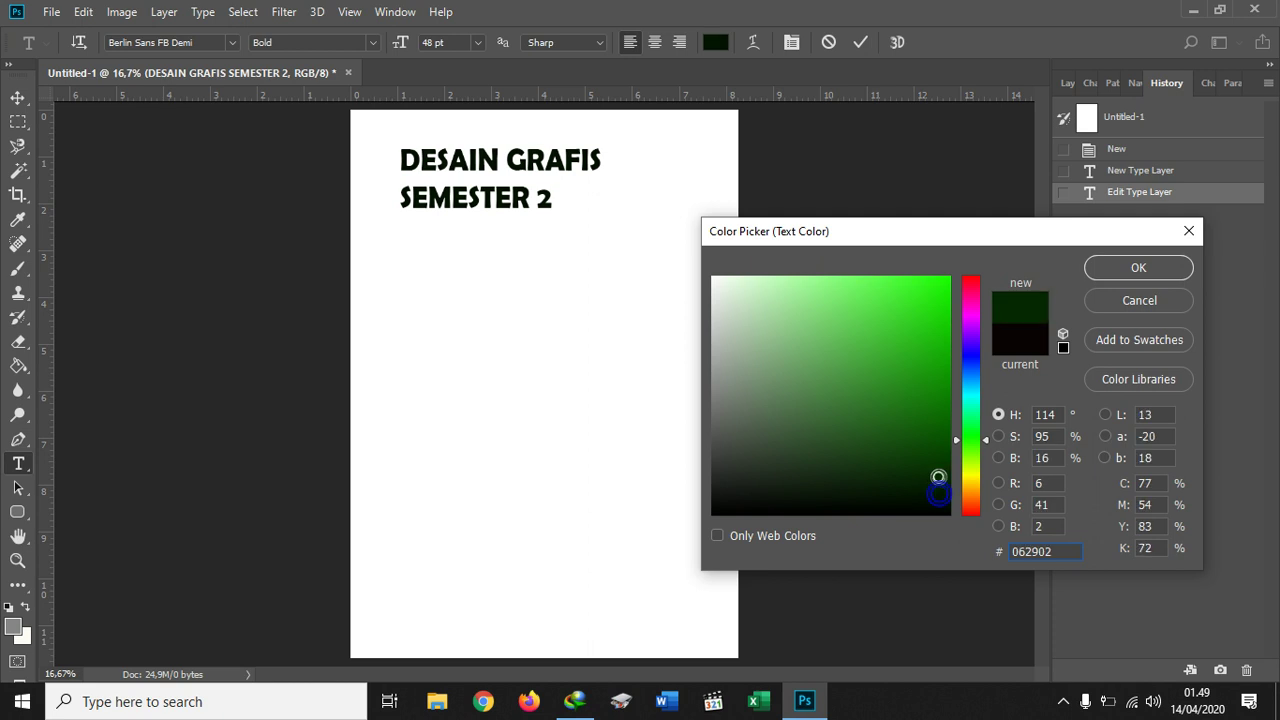
{"action": "left_click", "coordinate": [937, 458]}
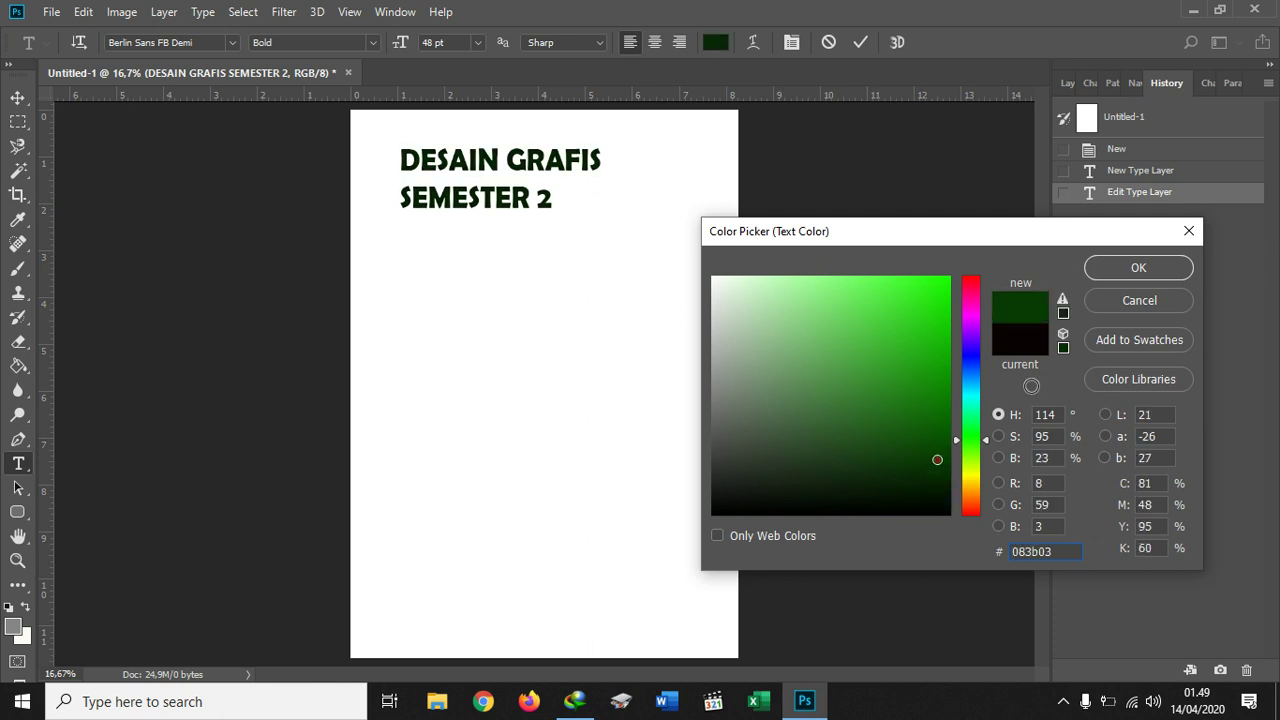
{"action": "left_click", "coordinate": [1140, 268]}
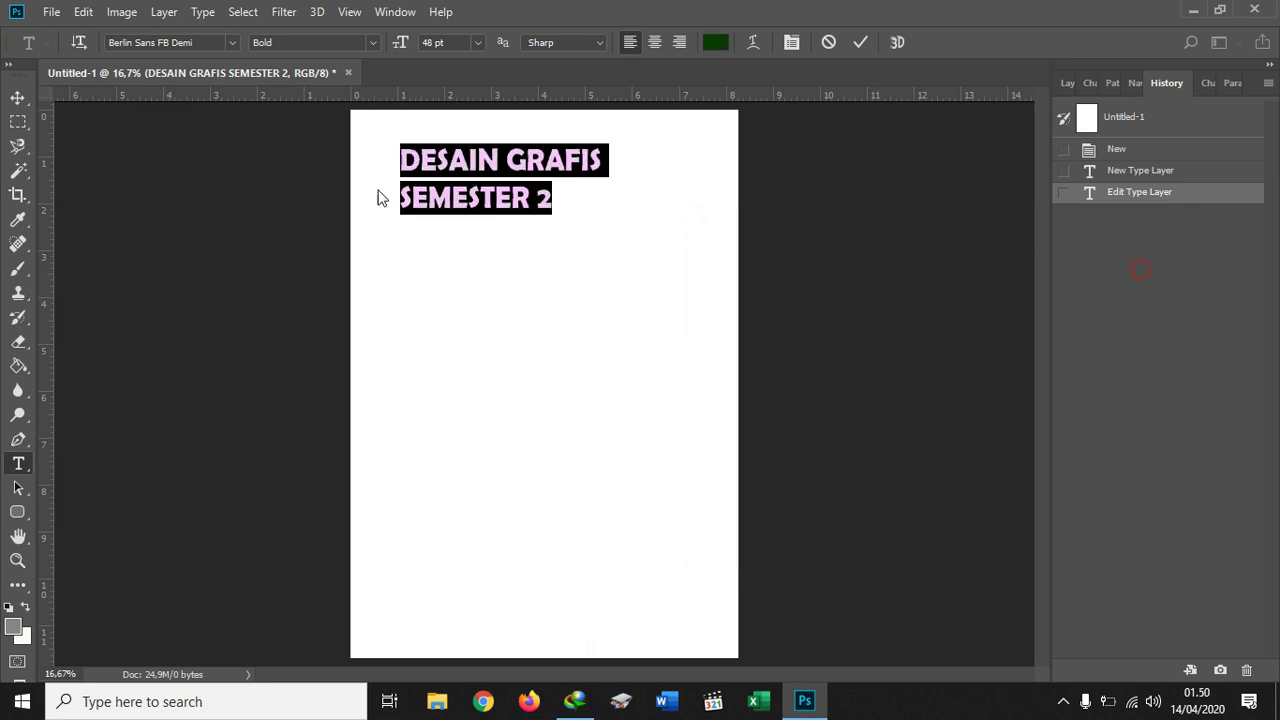
- Apply the horizontal Flag warp style to both heading lines and shift the text slightly down and toward the left page edge
{"action": "left_click", "coordinate": [462, 160]}
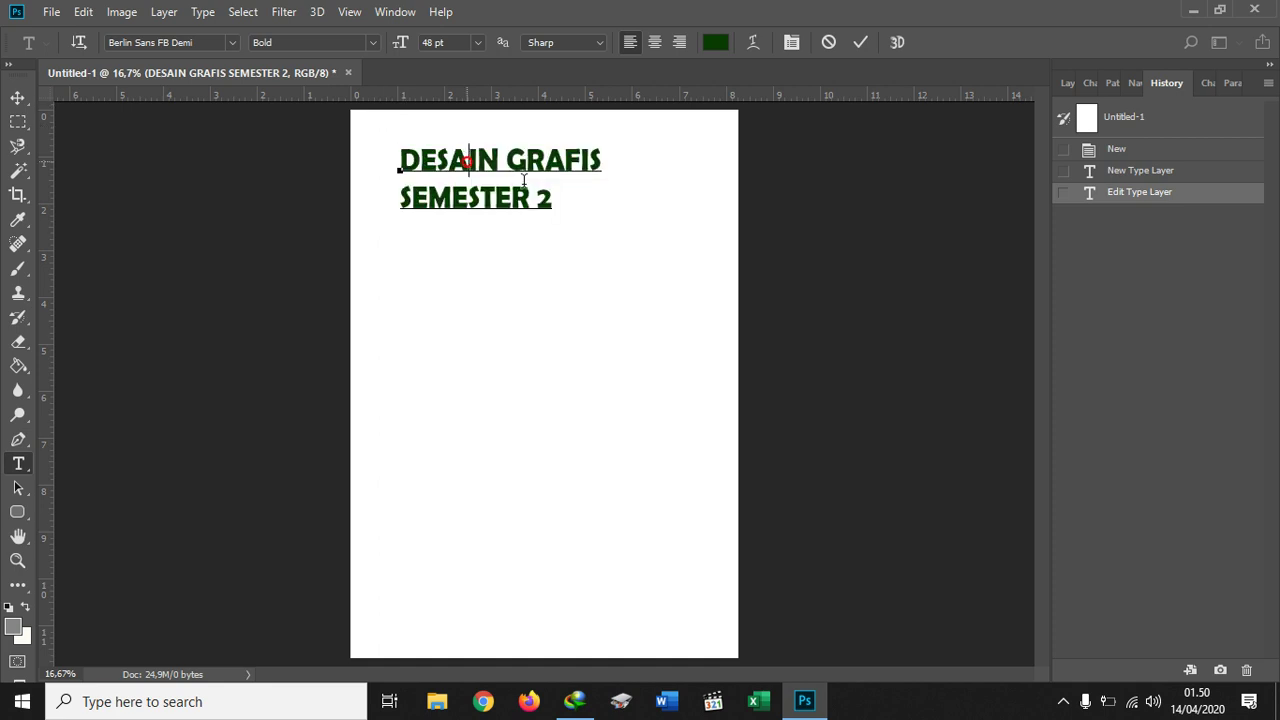
{"action": "left_click", "coordinate": [552, 198]}
{"action": "triple_click", "coordinate": [552, 200]}
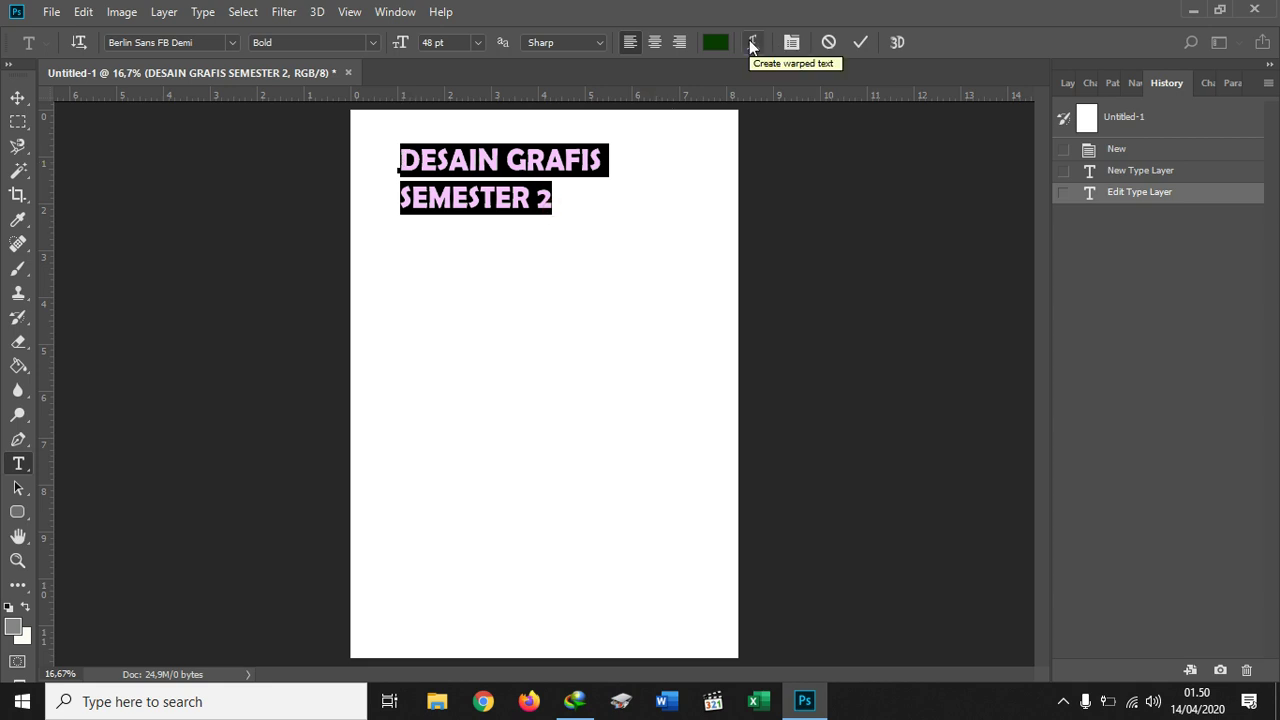
{"action": "left_click", "coordinate": [753, 43]}
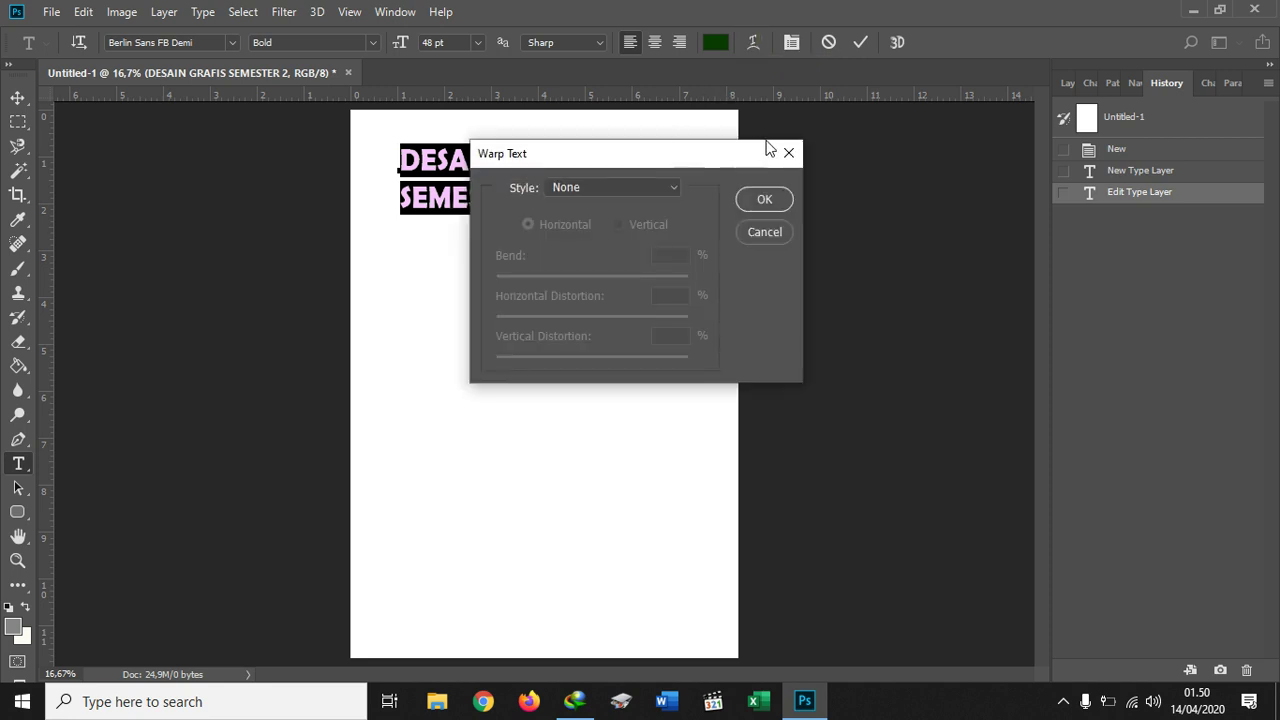
{"action": "left_click_drag", "start_coordinate": [696, 156], "coordinate": [889, 163]}
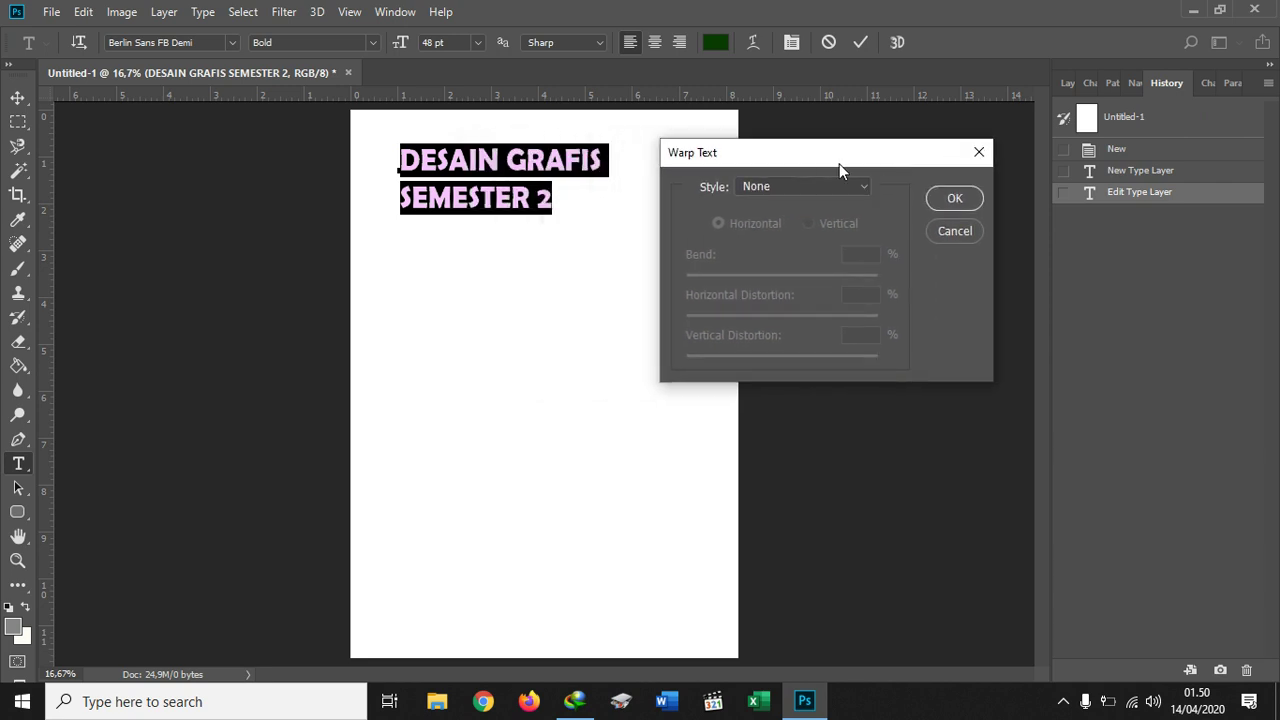
{"action": "left_click", "coordinate": [779, 187]}
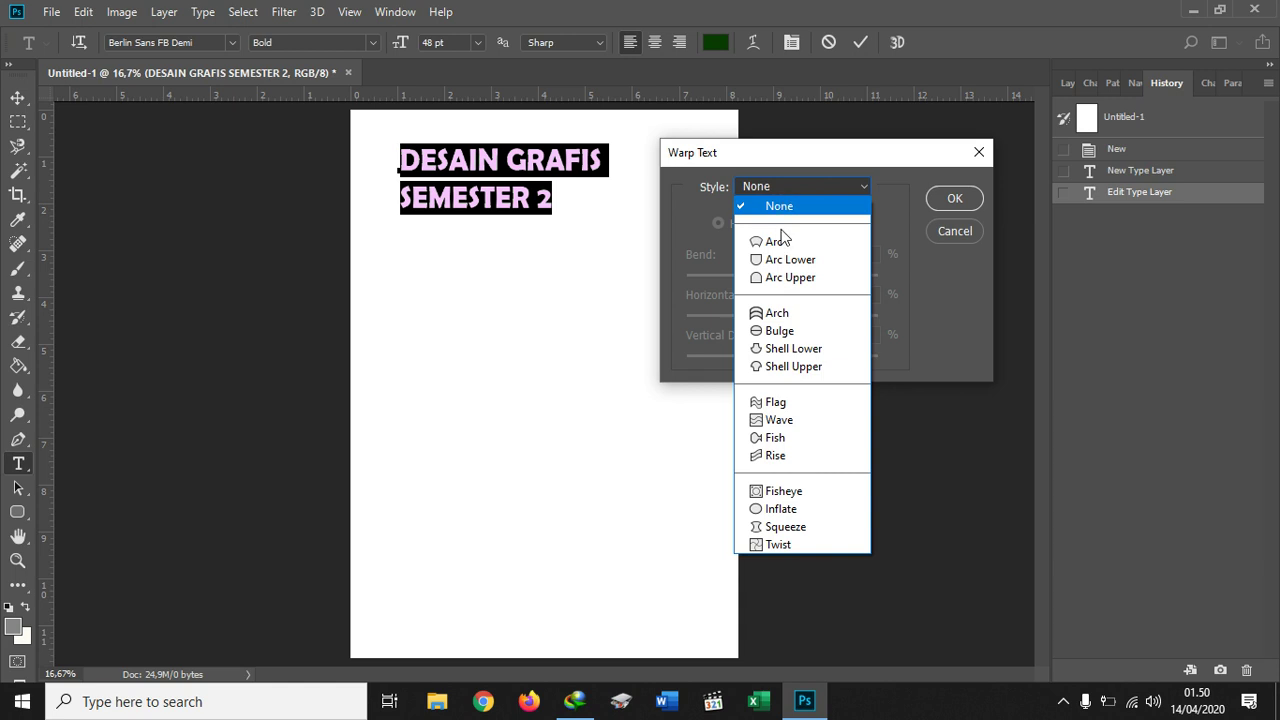
{"action": "left_click", "coordinate": [786, 401]}
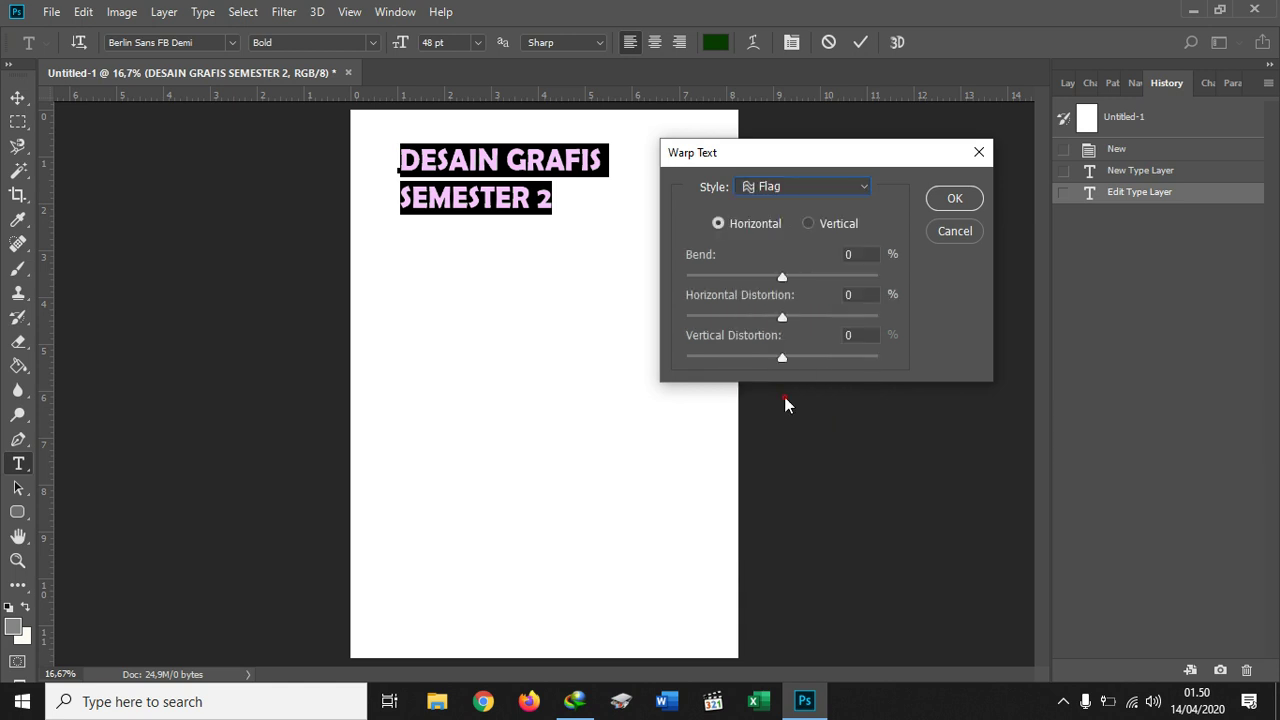
{"action": "left_click_drag", "start_coordinate": [584, 238], "coordinate": [574, 266]}
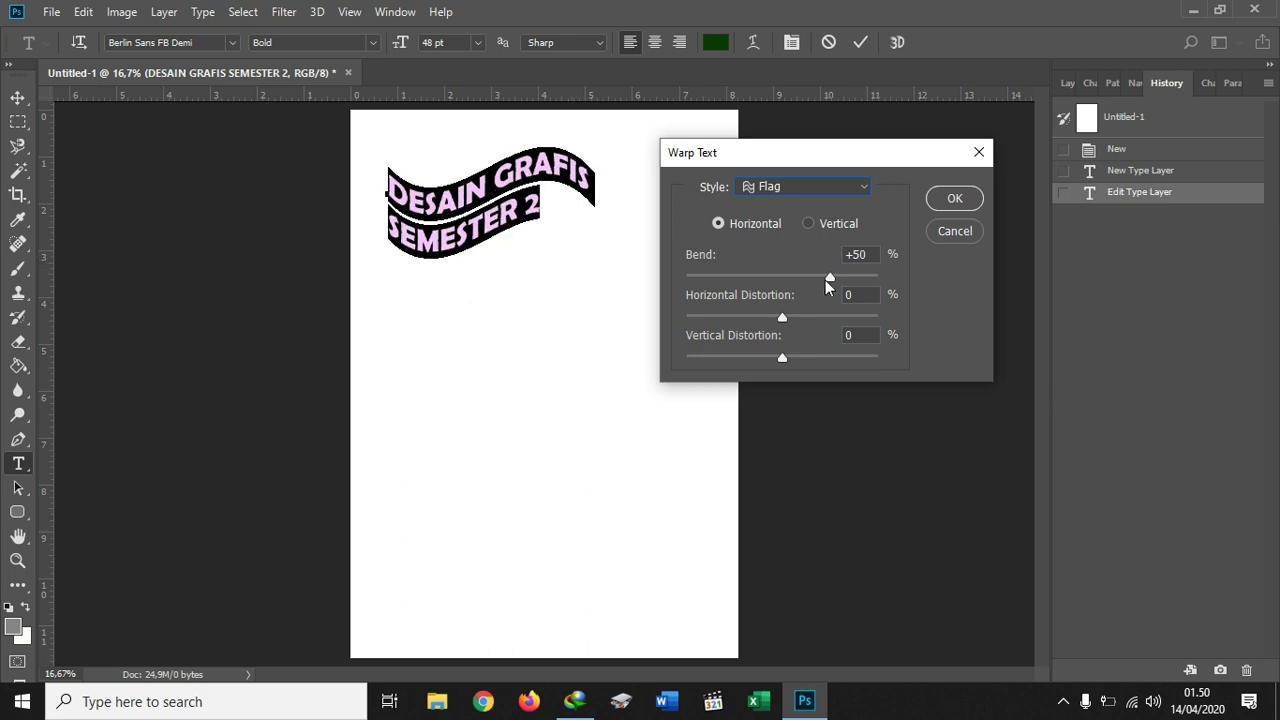
- Set the Flag warp's bend to +30% and horizontal distortion to +31%, nudge its vertical distortion slightly and apply the warp
{"action": "mouse_move", "coordinate": [828, 279]}
{"action": "left_mouse_down"}
{"action": "mouse_move", "coordinate": [849, 279]}
{"action": "mouse_move", "coordinate": [811, 279]}
{"action": "left_mouse_up"}
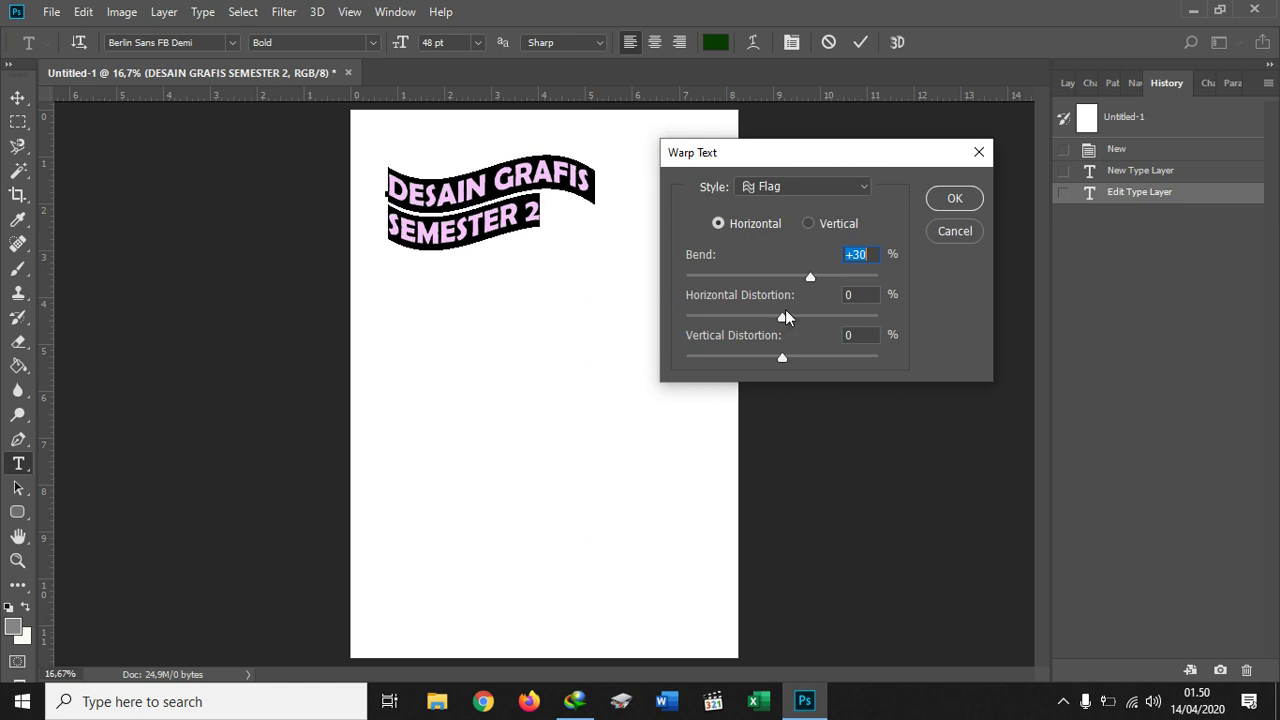
{"action": "left_click_drag", "start_coordinate": [783, 320], "coordinate": [812, 320]}
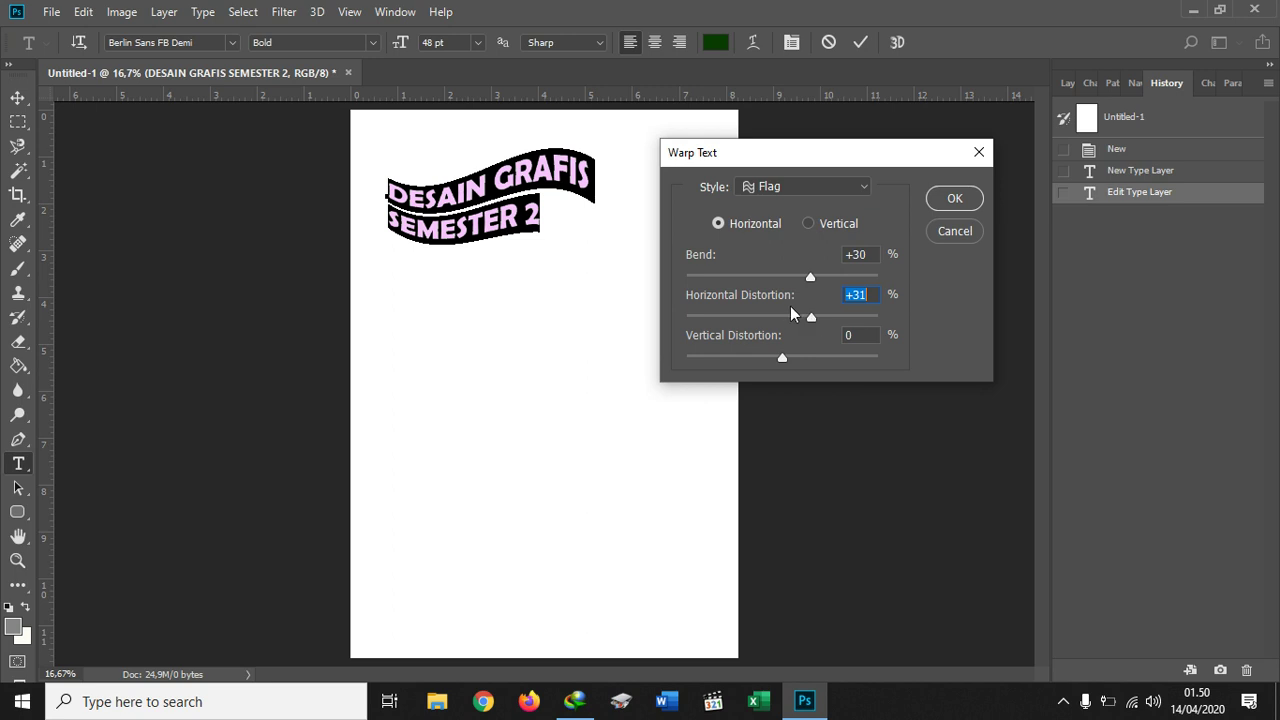
{"action": "left_click_drag", "start_coordinate": [784, 357], "coordinate": [780, 357]}
{"action": "left_click", "coordinate": [937, 201]}
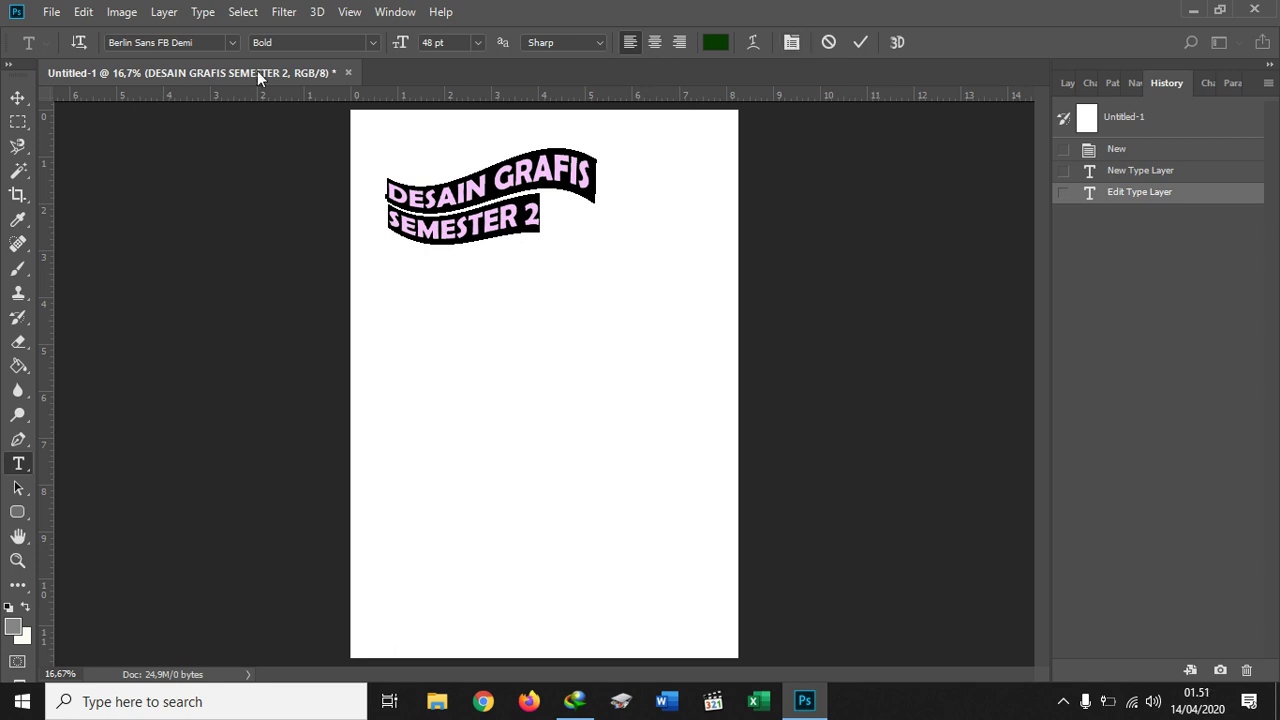
- Try a 200% vertical scale and faux italic on the heading text, restoring the scale to 100% and the upright style
{"action": "left_click", "coordinate": [788, 43]}
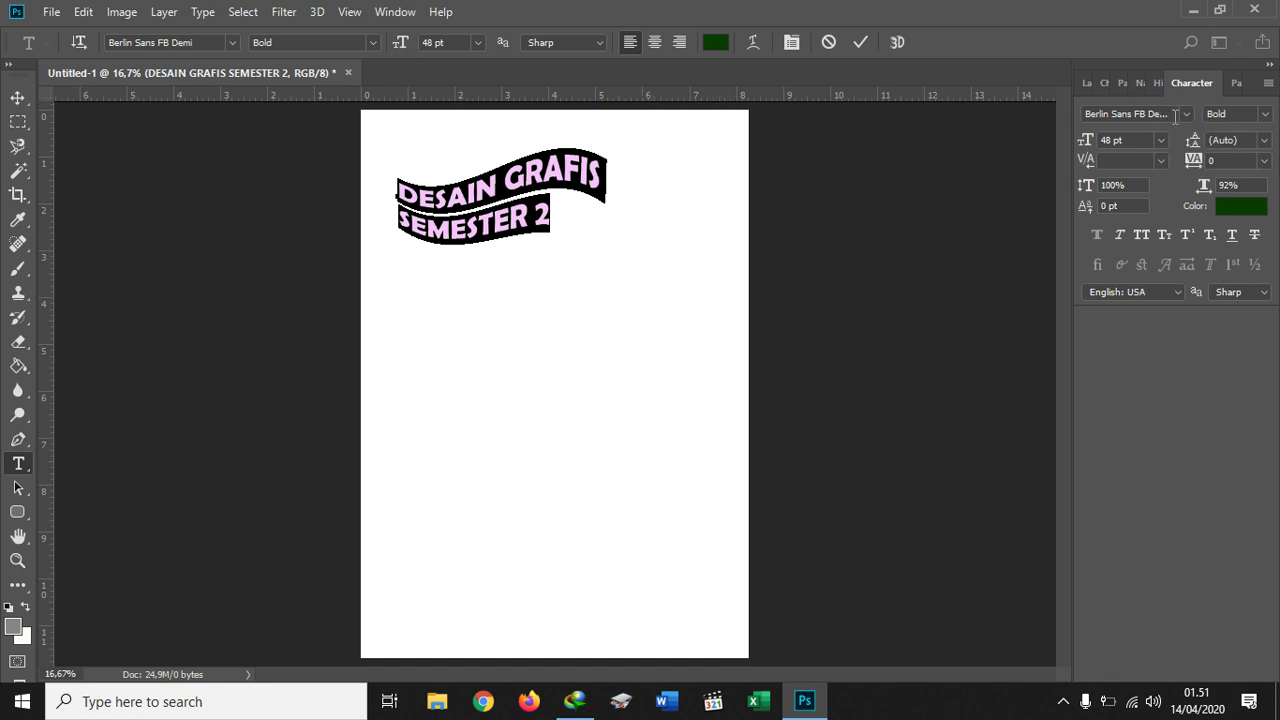
{"action": "left_click", "coordinate": [1265, 122]}
{"action": "left_click", "coordinate": [1265, 122]}
{"action": "left_click", "coordinate": [1100, 185]}
{"action": "type", "text": "200"}
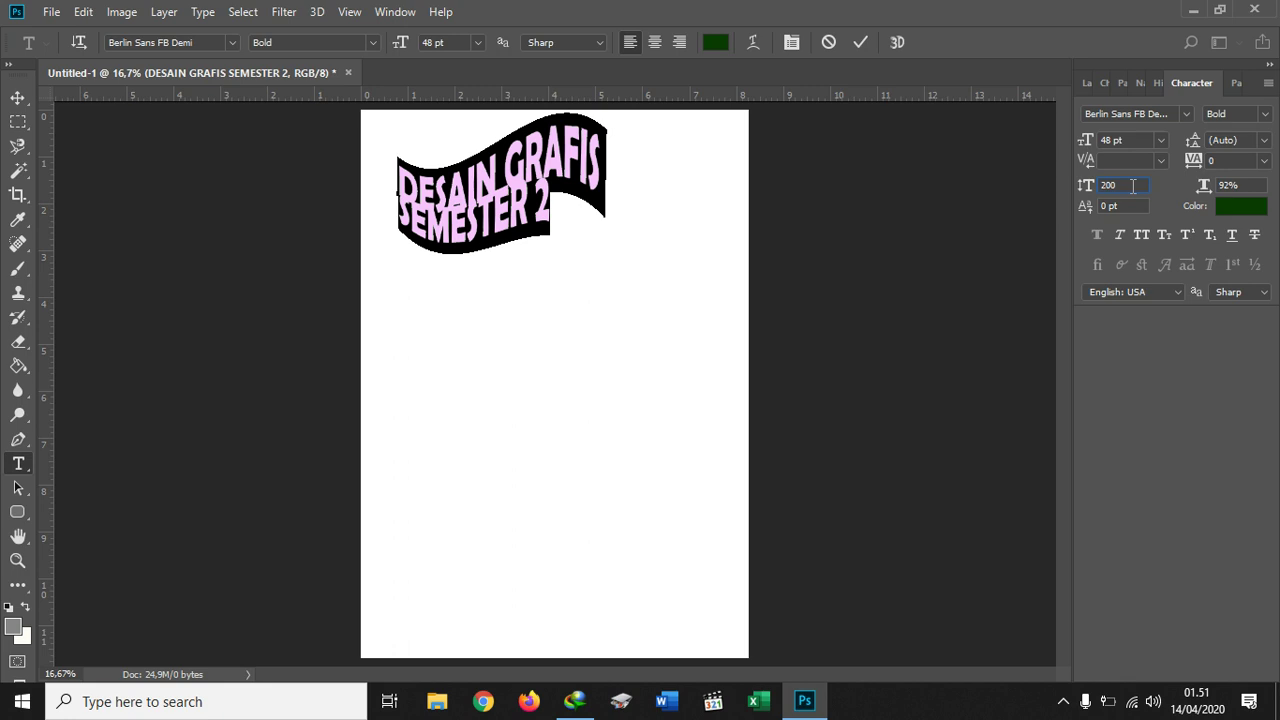
{"action": "left_click_drag", "start_coordinate": [1129, 186], "coordinate": [1099, 190]}
{"action": "type", "text": "100"}
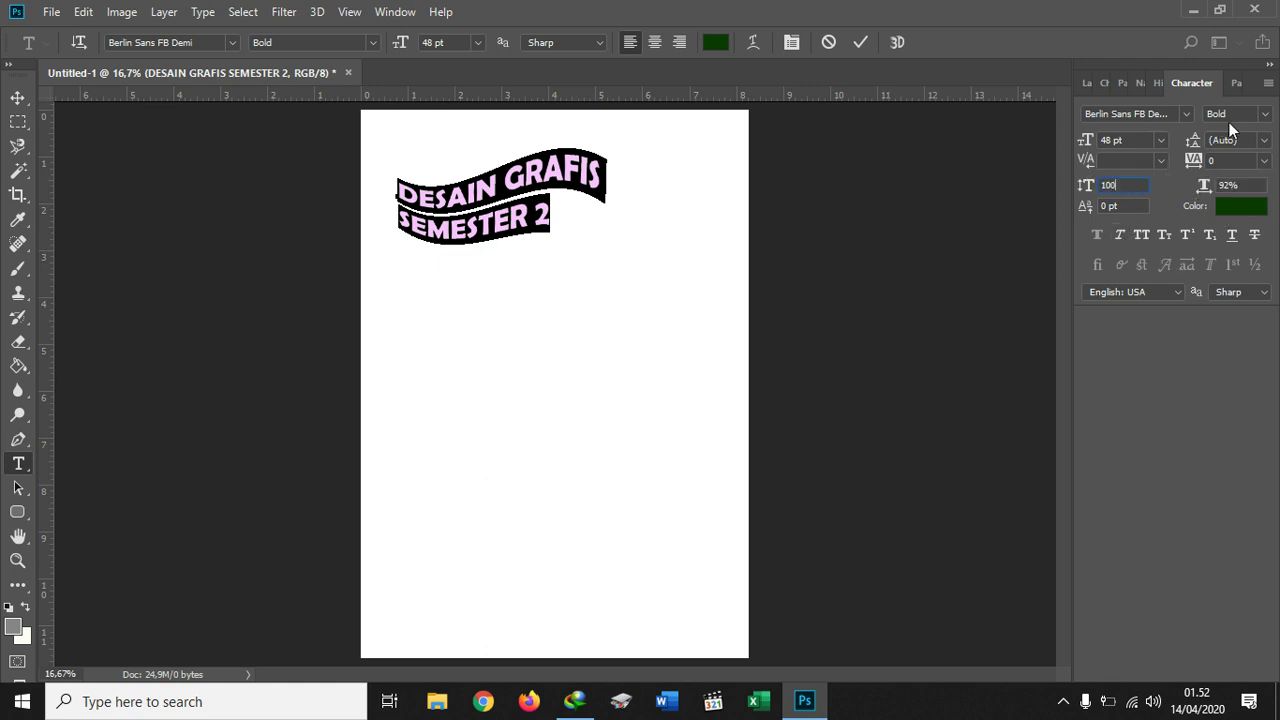
{"action": "left_click", "coordinate": [1122, 238]}
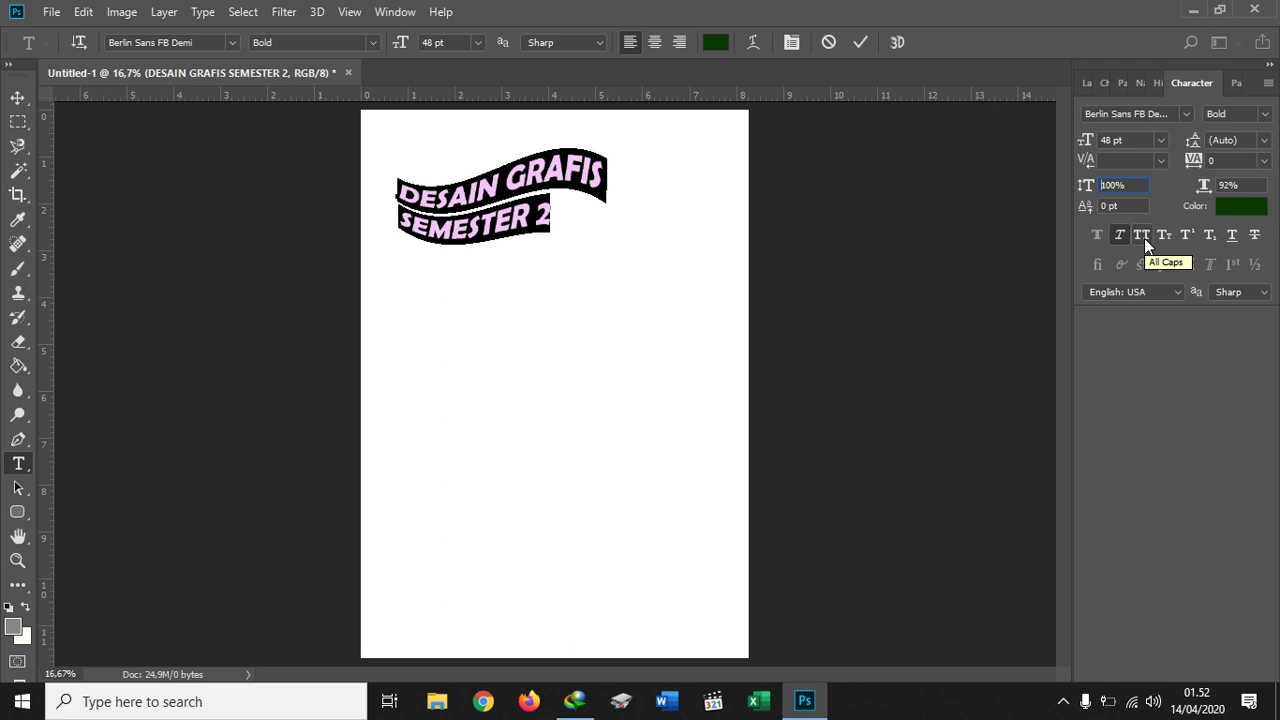
{"action": "left_click", "coordinate": [1121, 236]}
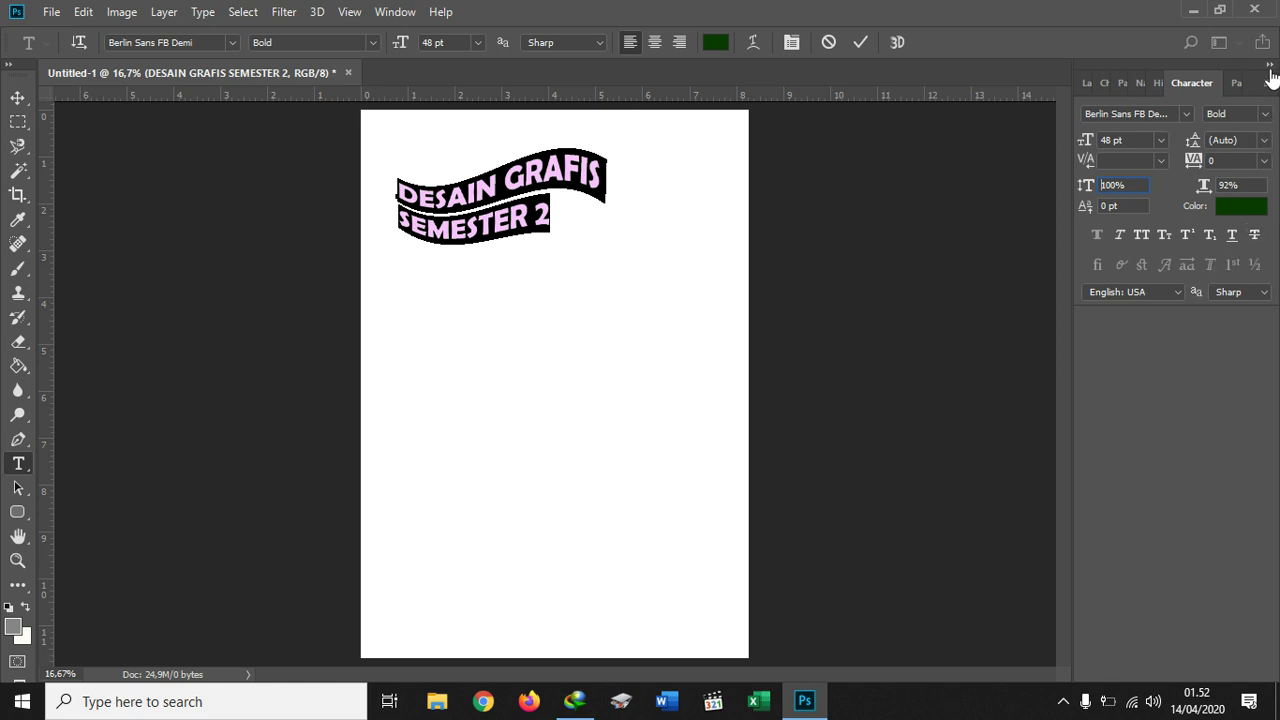
- Reduce the heading text's vertical scale to 97% and commit the text edit
{"action": "key", "text": "Down"}
{"action": "key", "text": "Down"}
{"action": "key", "text": "Down"}
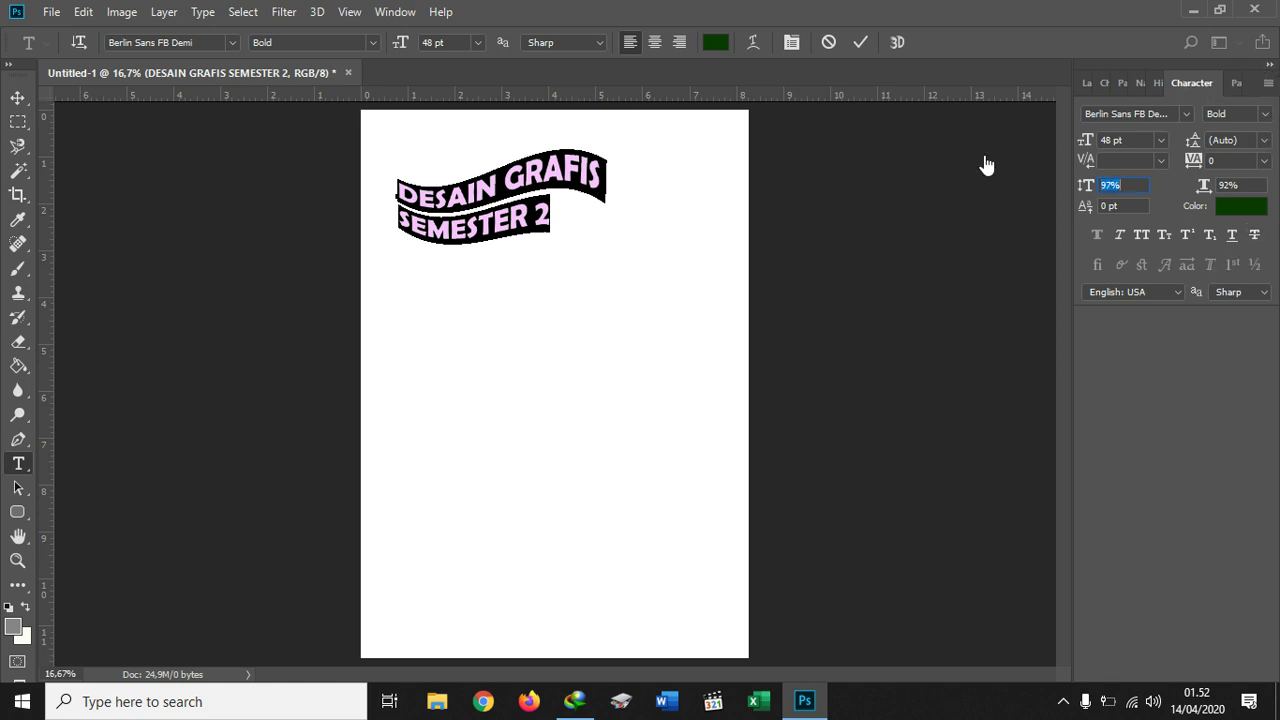
{"action": "left_click", "coordinate": [549, 213]}
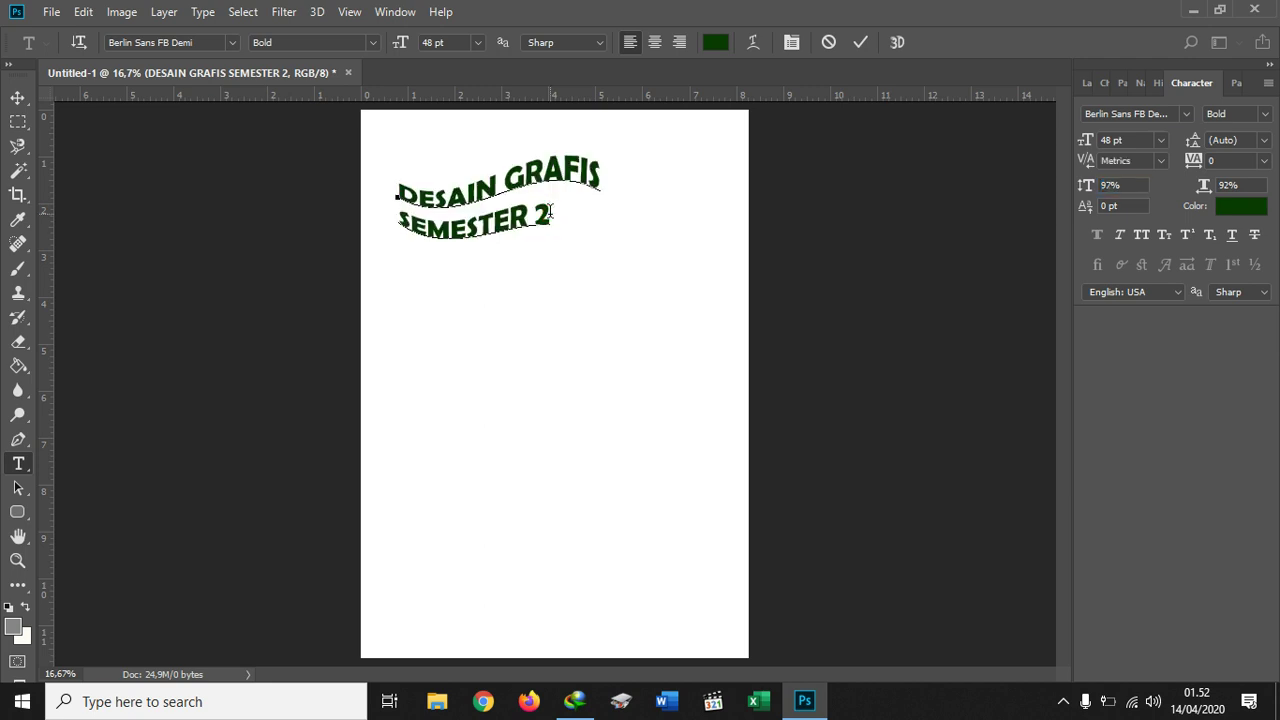
{"action": "left_click", "coordinate": [864, 40]}
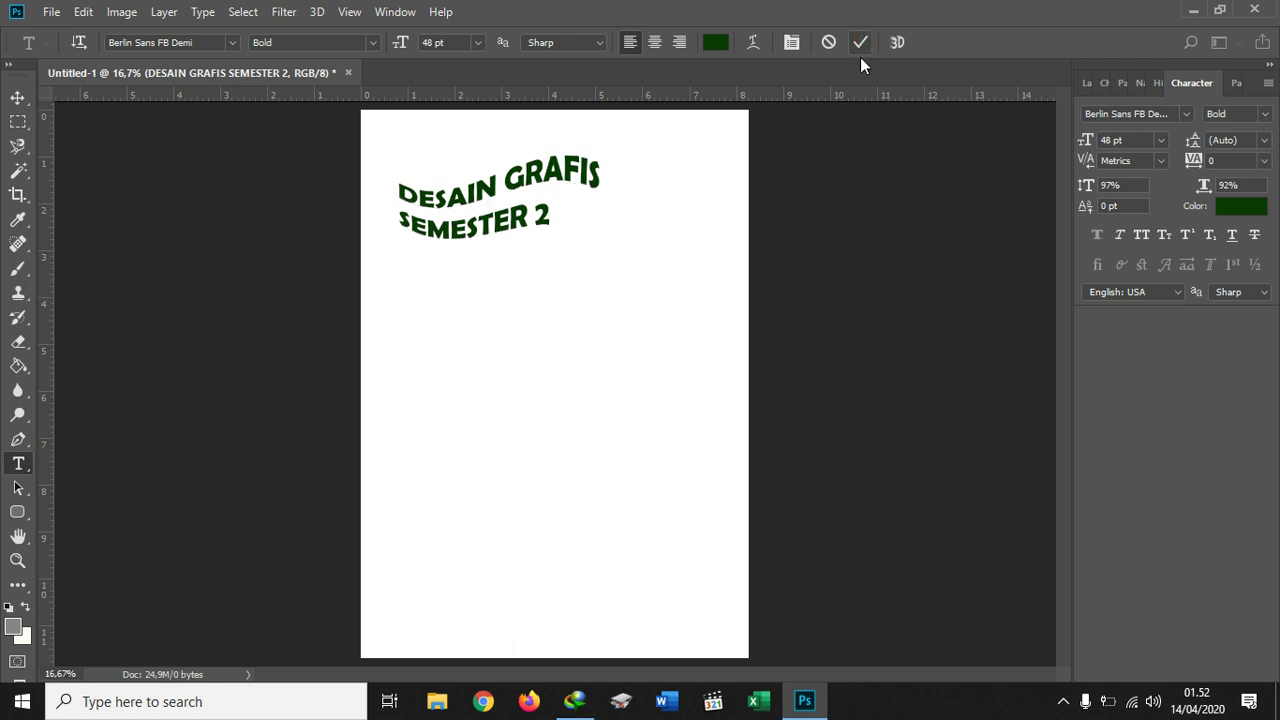
{"action": "left_click", "coordinate": [859, 50]}
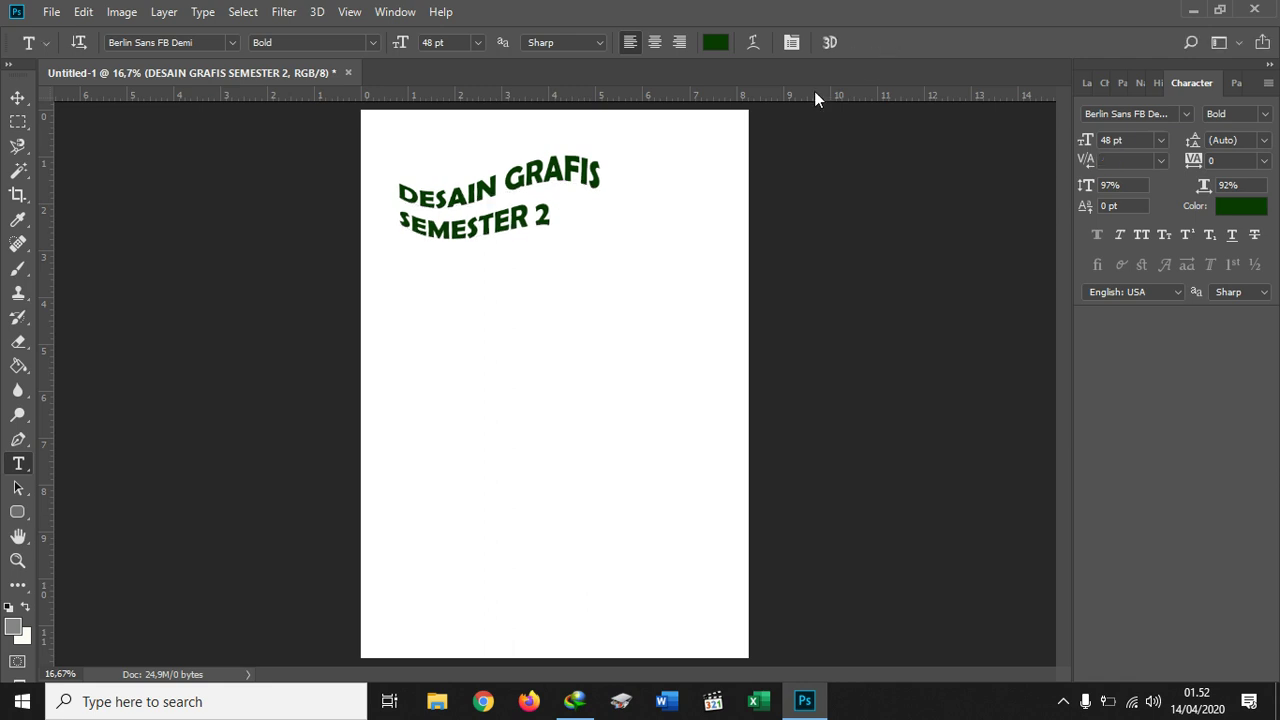
{"action": "left_click", "coordinate": [18, 100]}
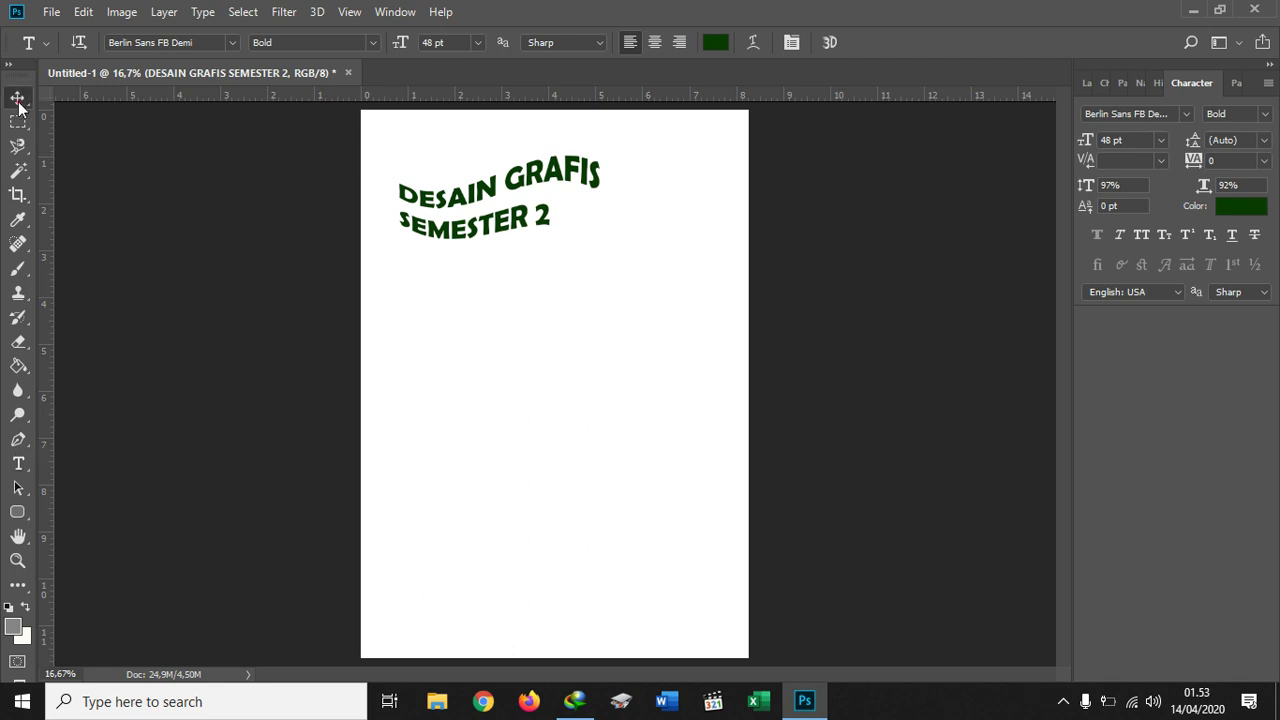
{"action": "left_click_drag", "start_coordinate": [455, 196], "coordinate": [455, 197]}
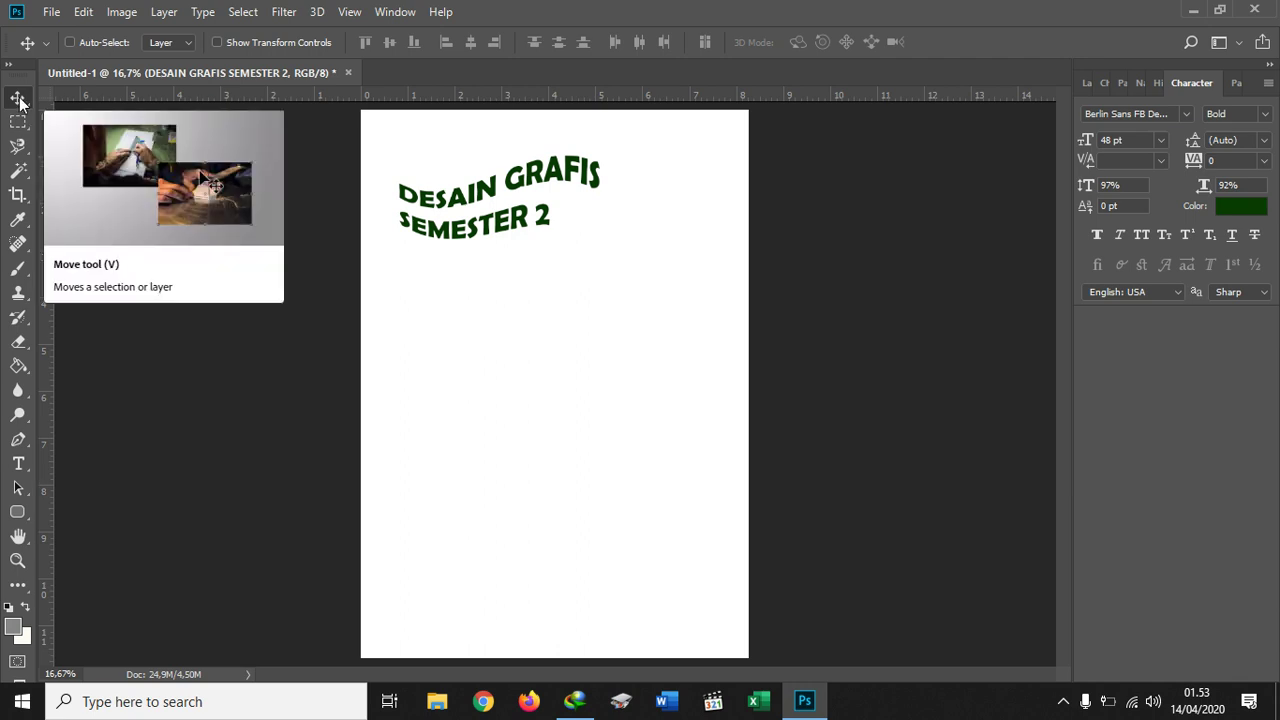
- Add a separate horizontal text line reading "Ma'soem University" below the warped heading and commit it
{"action": "left_click", "coordinate": [16, 464]}
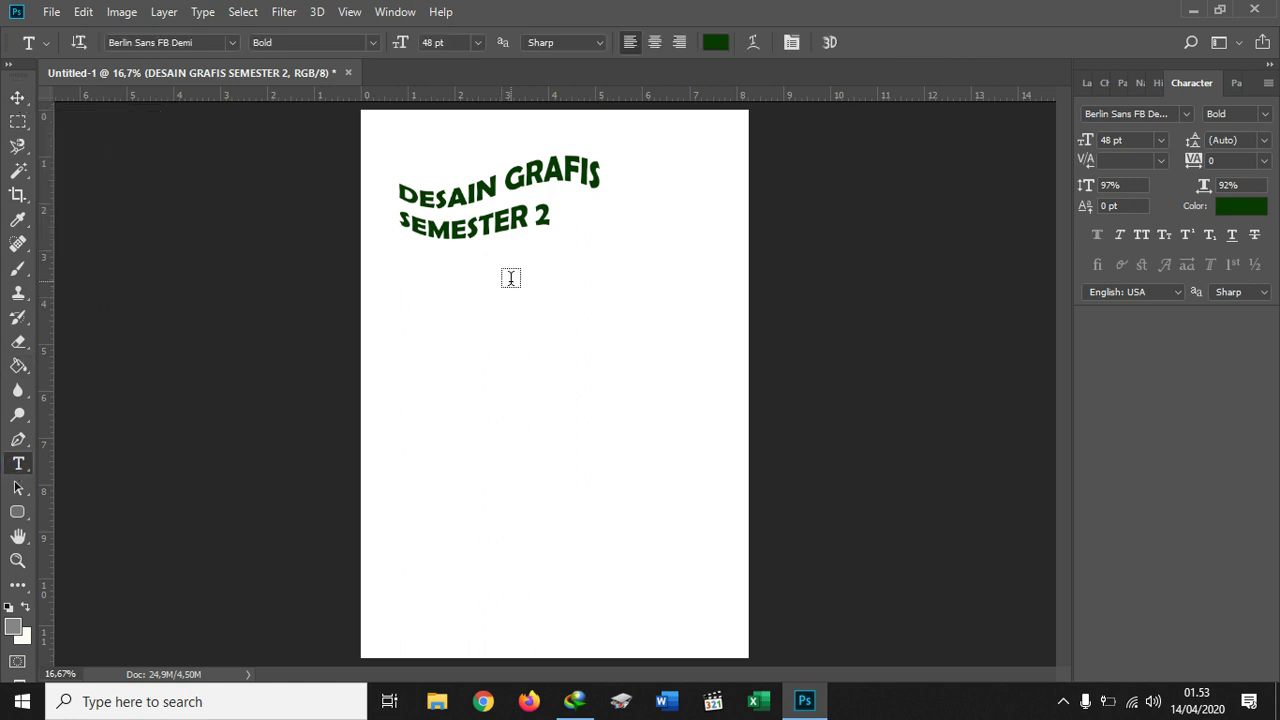
{"action": "left_click", "coordinate": [510, 279]}
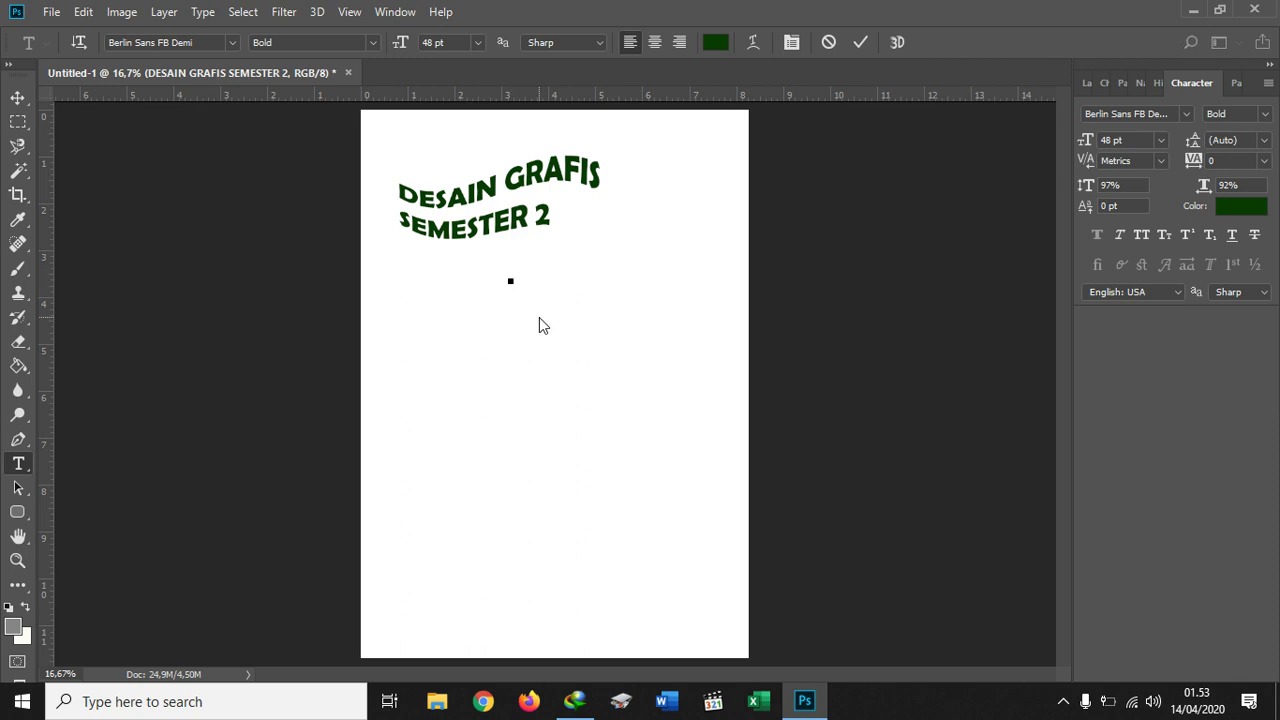
{"action": "type", "text": "M"}
{"action": "type", "text": "a"}
{"action": "type", "text": "'soe "}
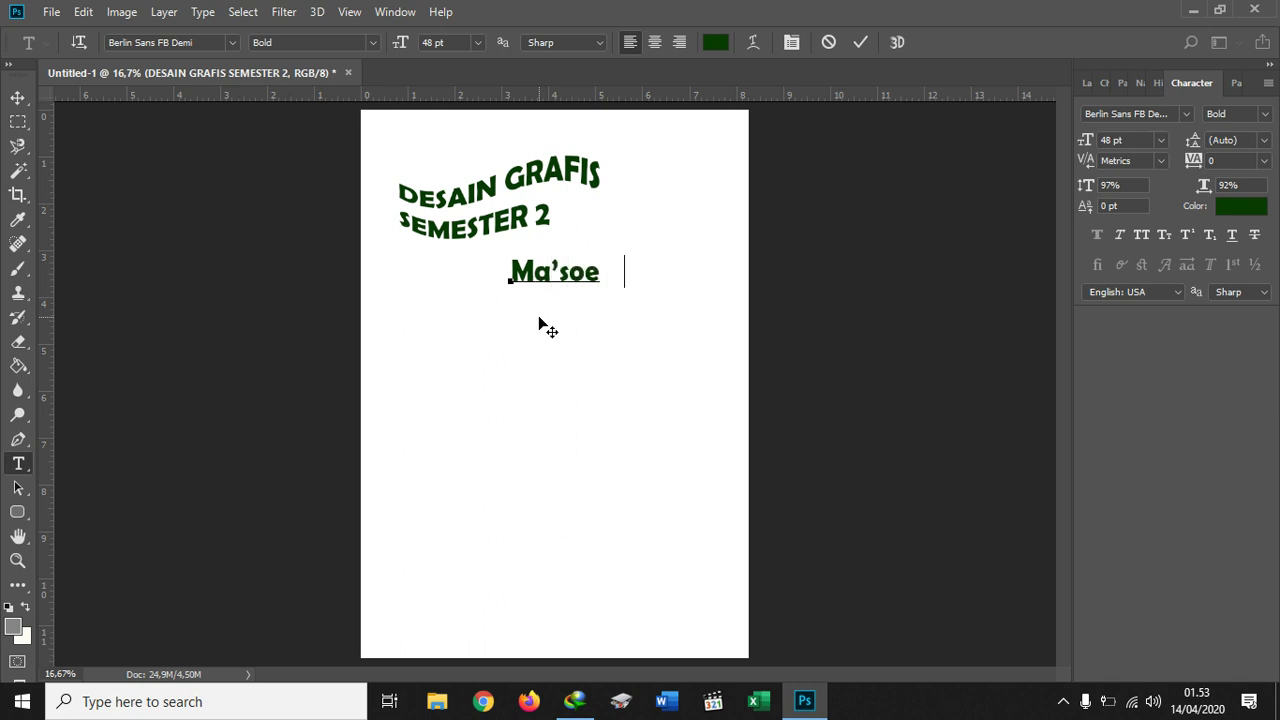
{"action": "type", "text": "  niversity"}
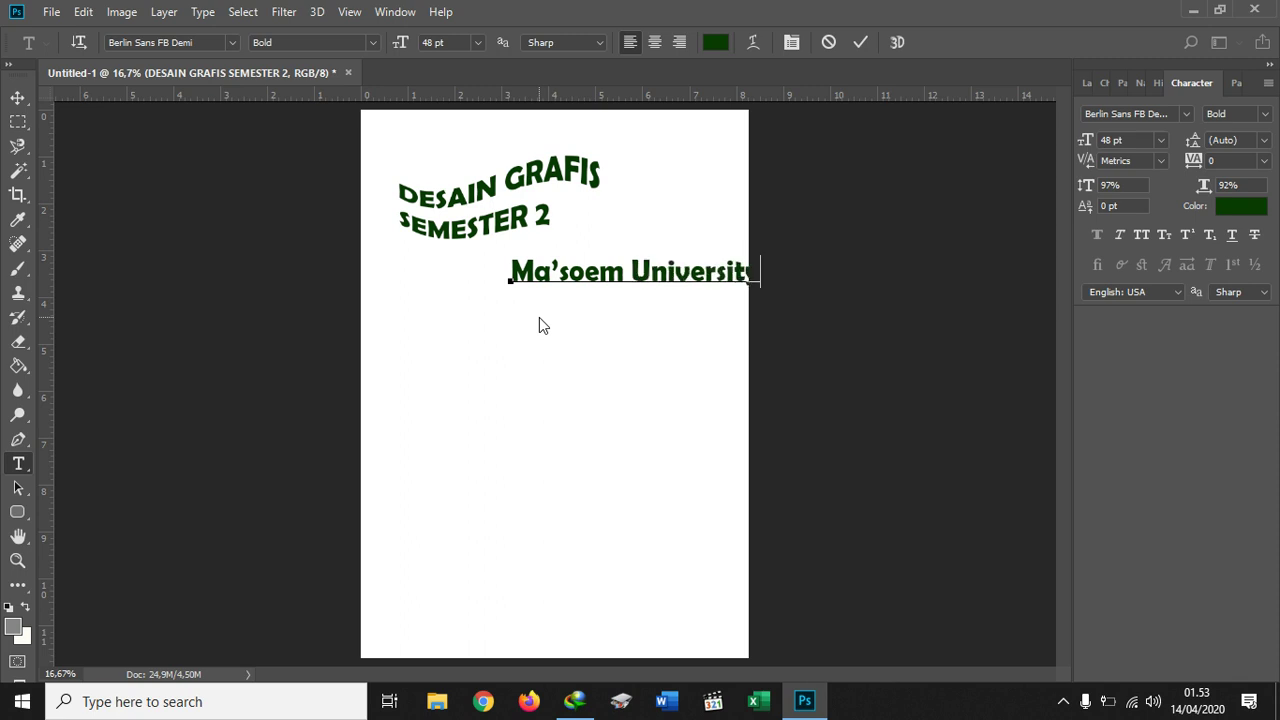
{"action": "left_click", "coordinate": [569, 345]}
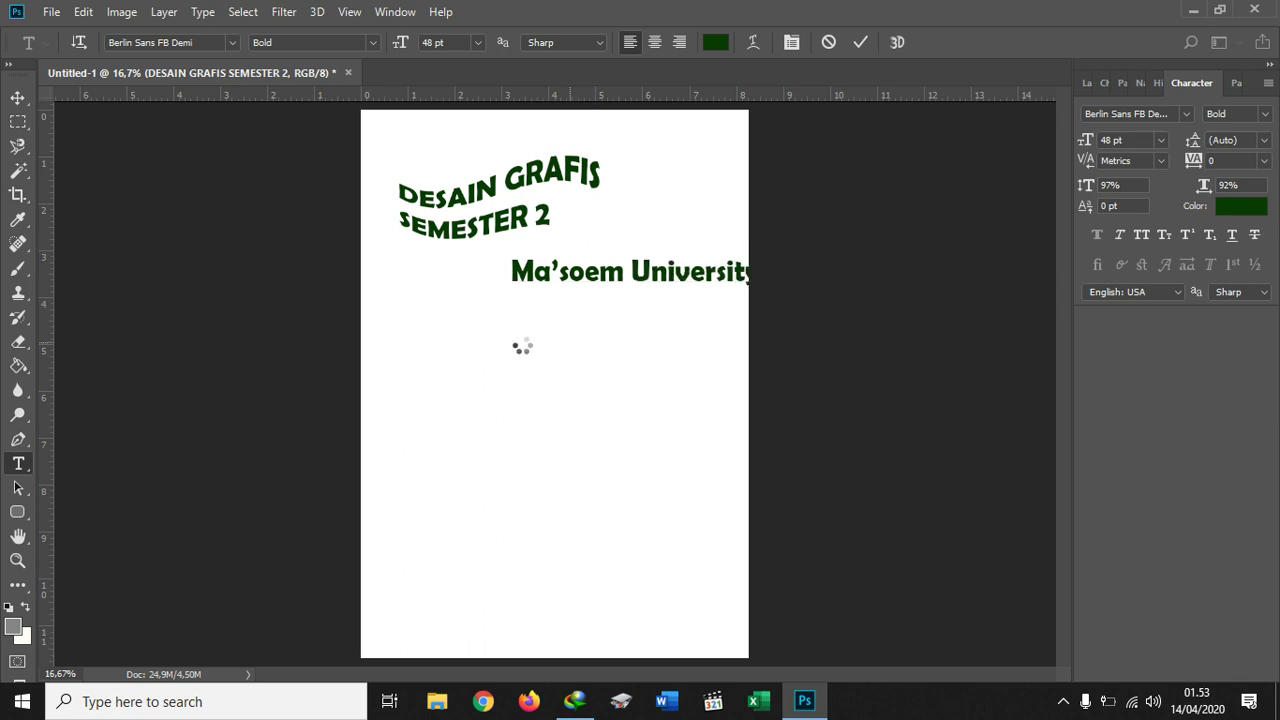
- Move the "Ma'soem University" line toward the left margin, aligned under the heading and fully inside the page, and finish editing it
{"action": "left_click", "coordinate": [533, 281]}
{"action": "left_click_drag", "start_coordinate": [543, 334], "coordinate": [434, 337]}
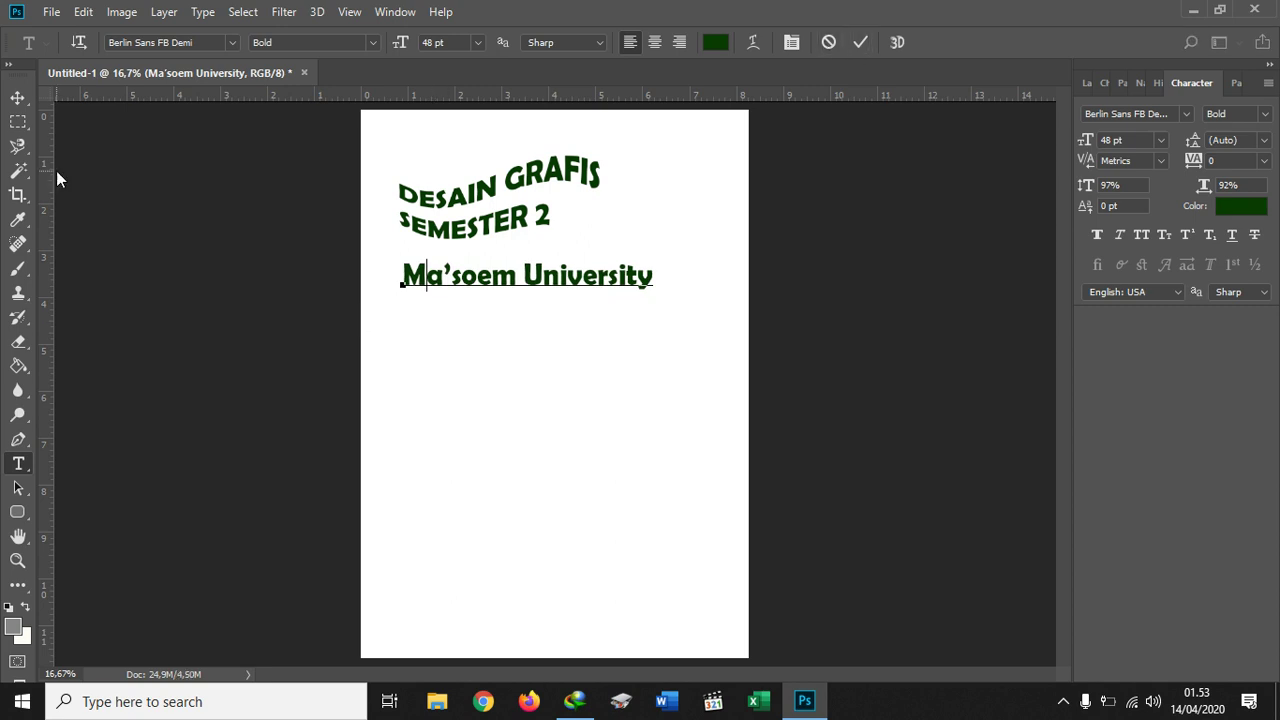
{"action": "left_click", "coordinate": [17, 98]}
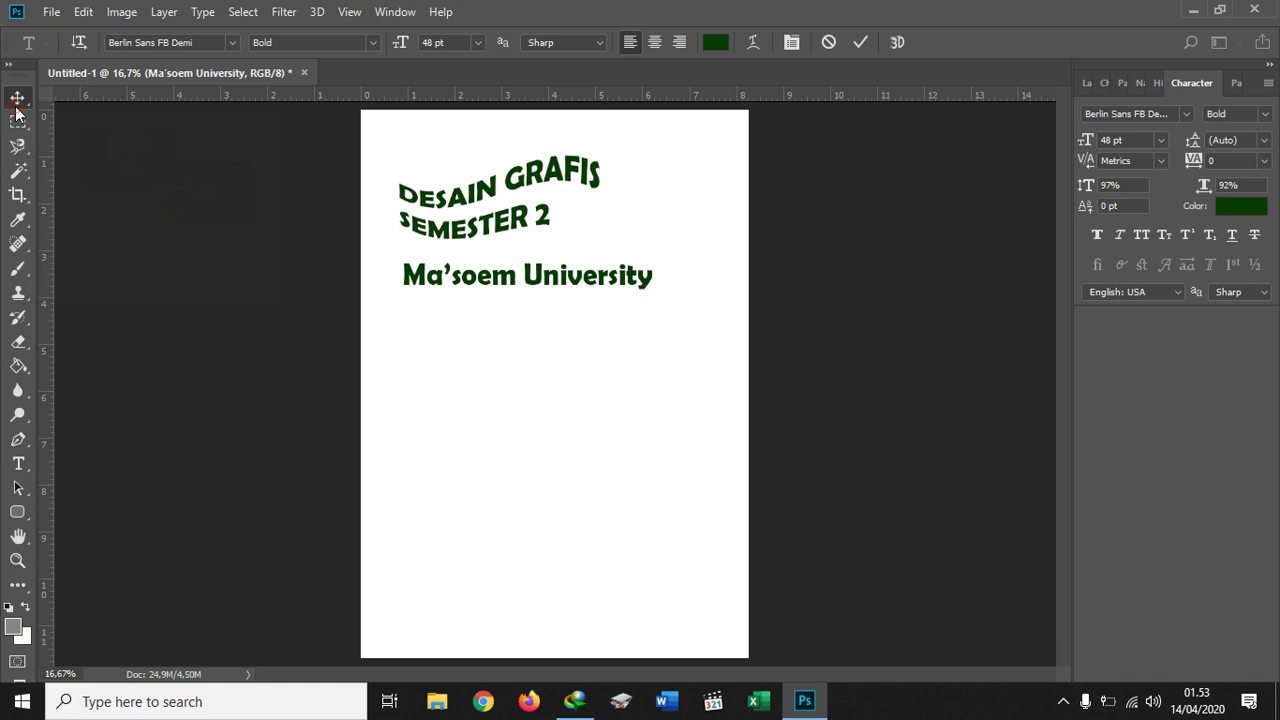
- Move the "Ma'soem University" line further down the page in two moves, leaving a wide gap below the heading, with the layer list displayed
{"action": "left_click_drag", "start_coordinate": [412, 278], "coordinate": [419, 315]}
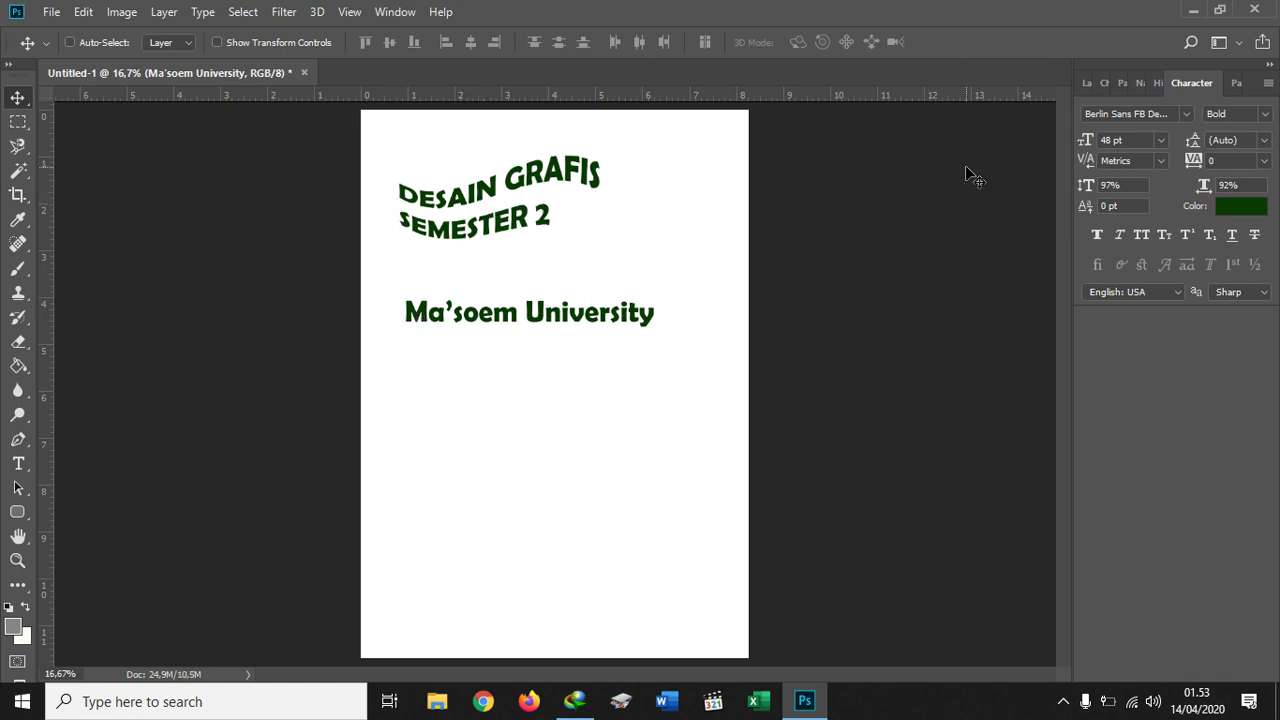
{"action": "left_click", "coordinate": [1087, 83]}
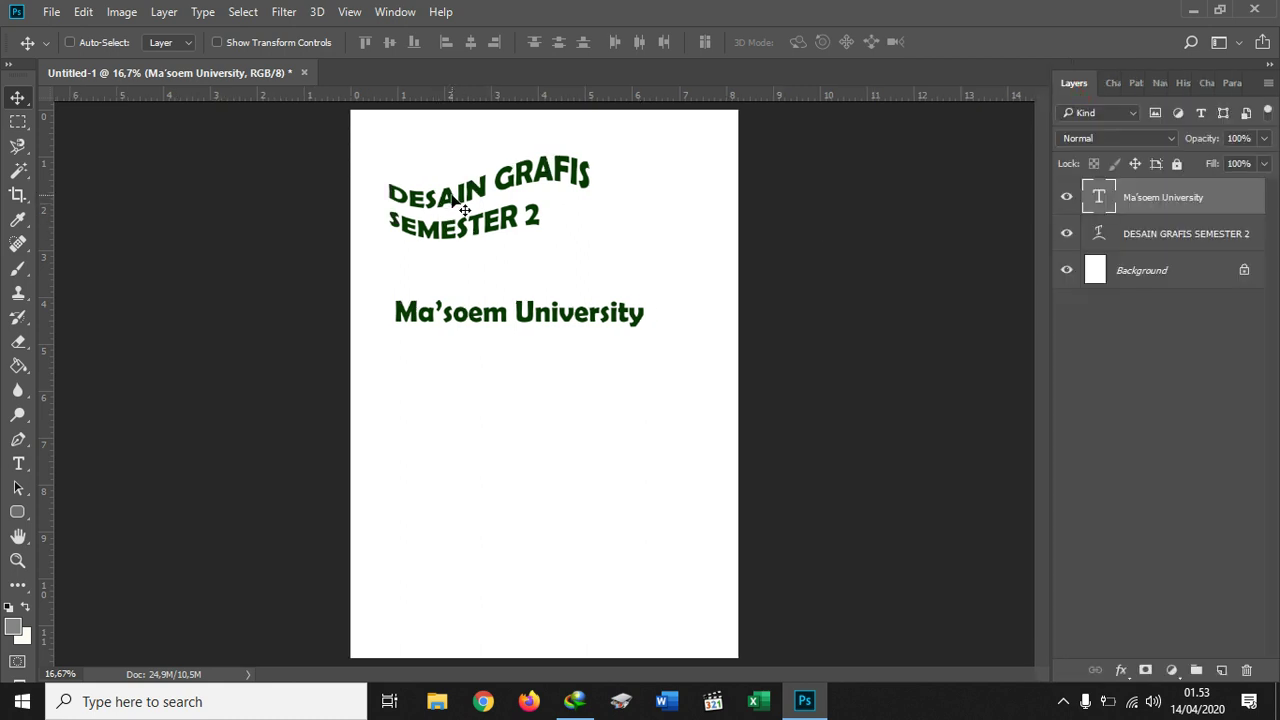
{"action": "left_click_drag", "start_coordinate": [463, 208], "coordinate": [443, 248]}
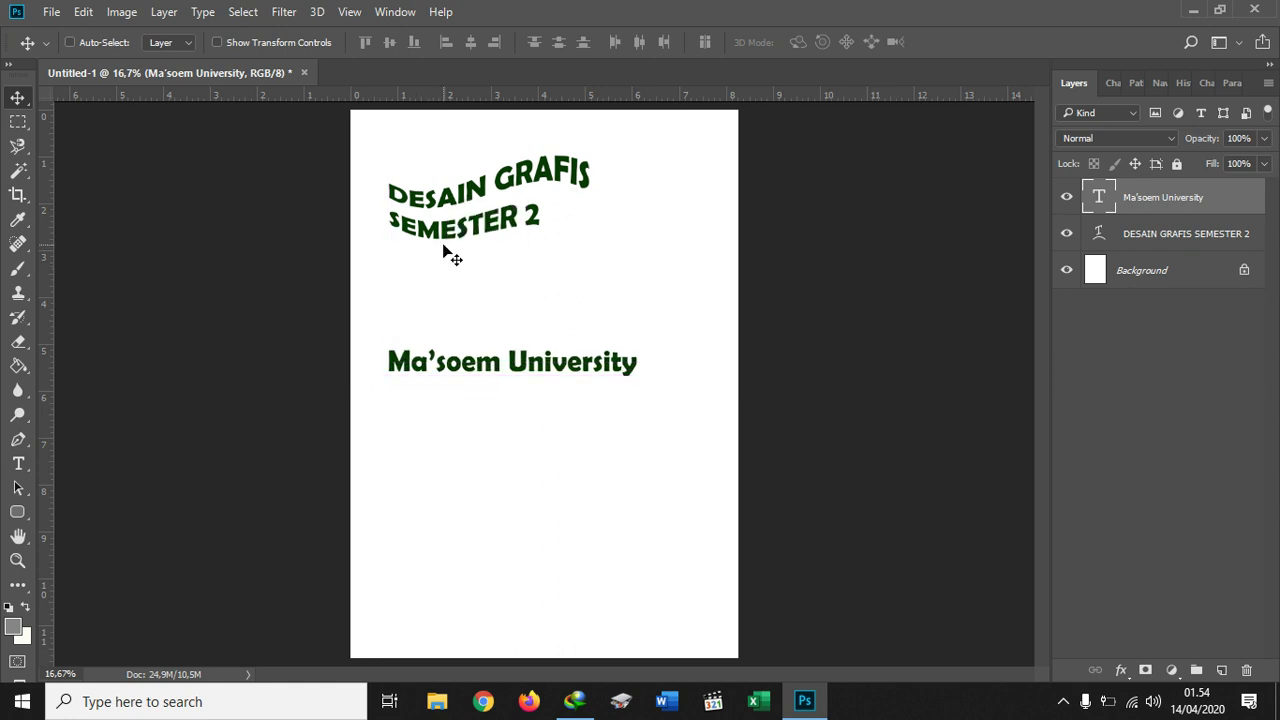
- Shift the warped heading's layer slightly down, then scale the heading proportionally to 164.75% and apply the transformation
{"action": "left_click", "coordinate": [1180, 240]}
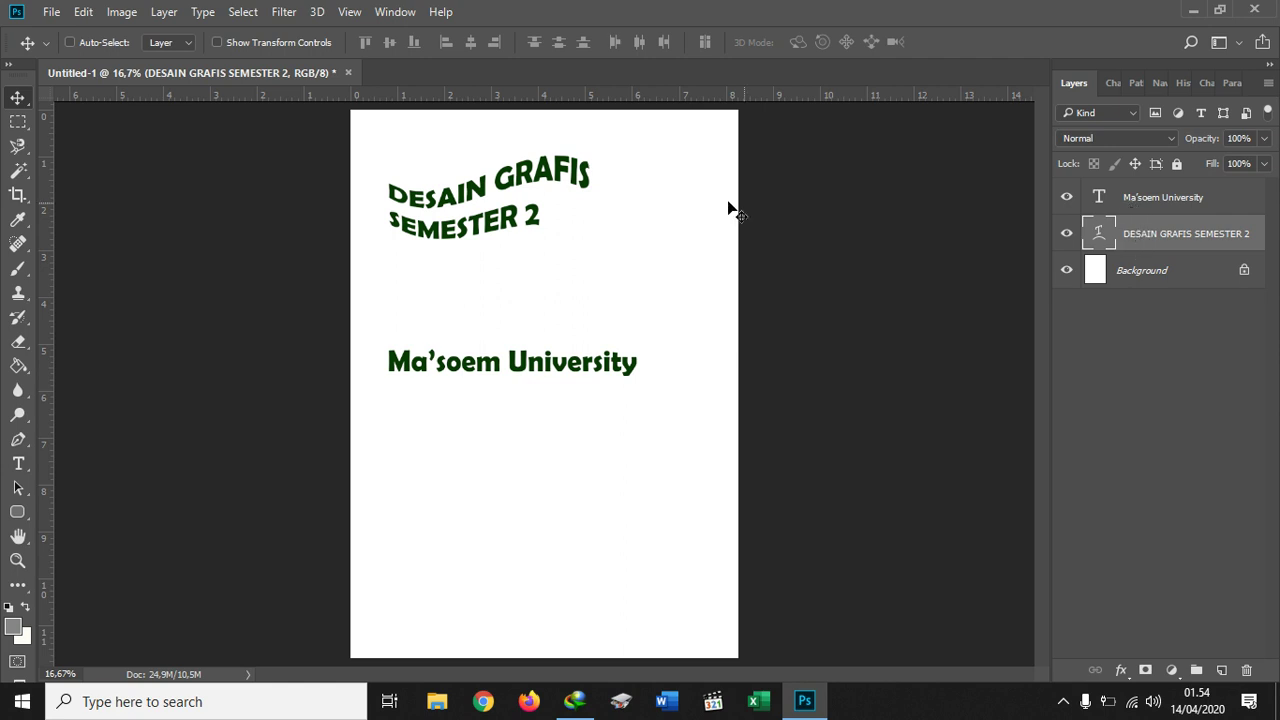
{"action": "mouse_move", "coordinate": [461, 210]}
{"action": "left_mouse_down"}
{"action": "mouse_move", "coordinate": [458, 200]}
{"action": "mouse_move", "coordinate": [454, 228]}
{"action": "left_mouse_up"}
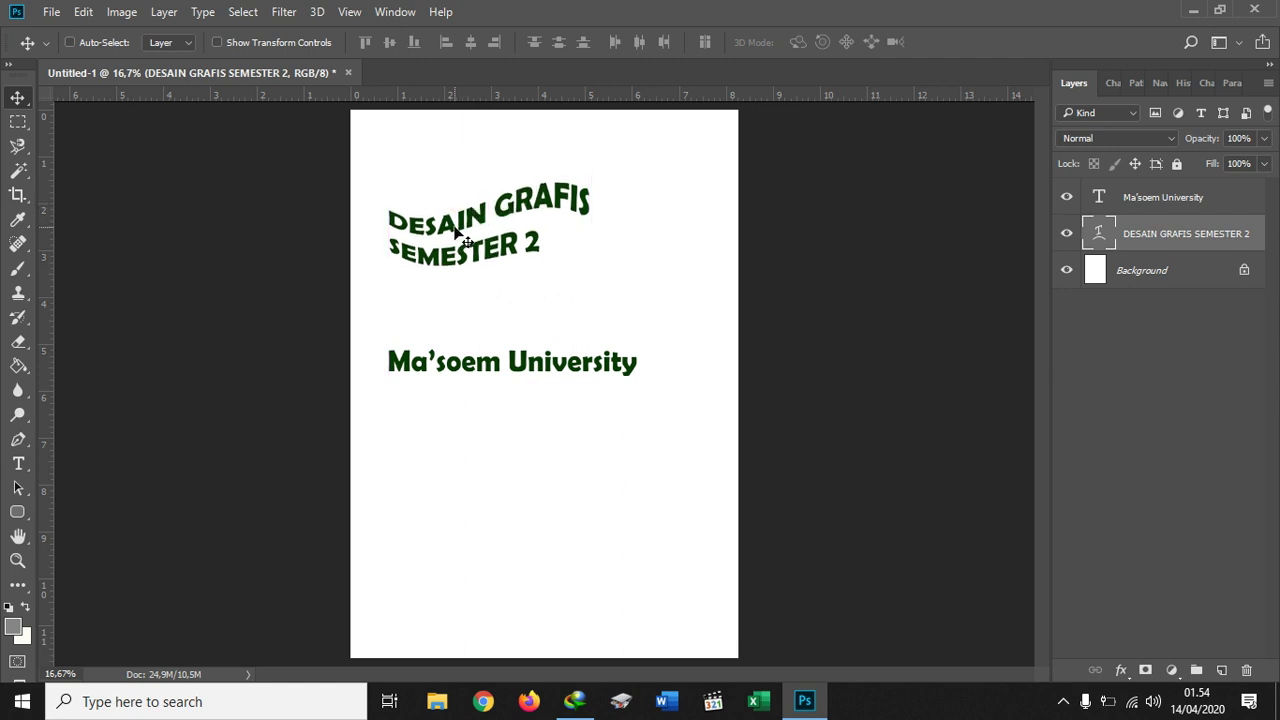
{"action": "key", "text": "ctrl"}
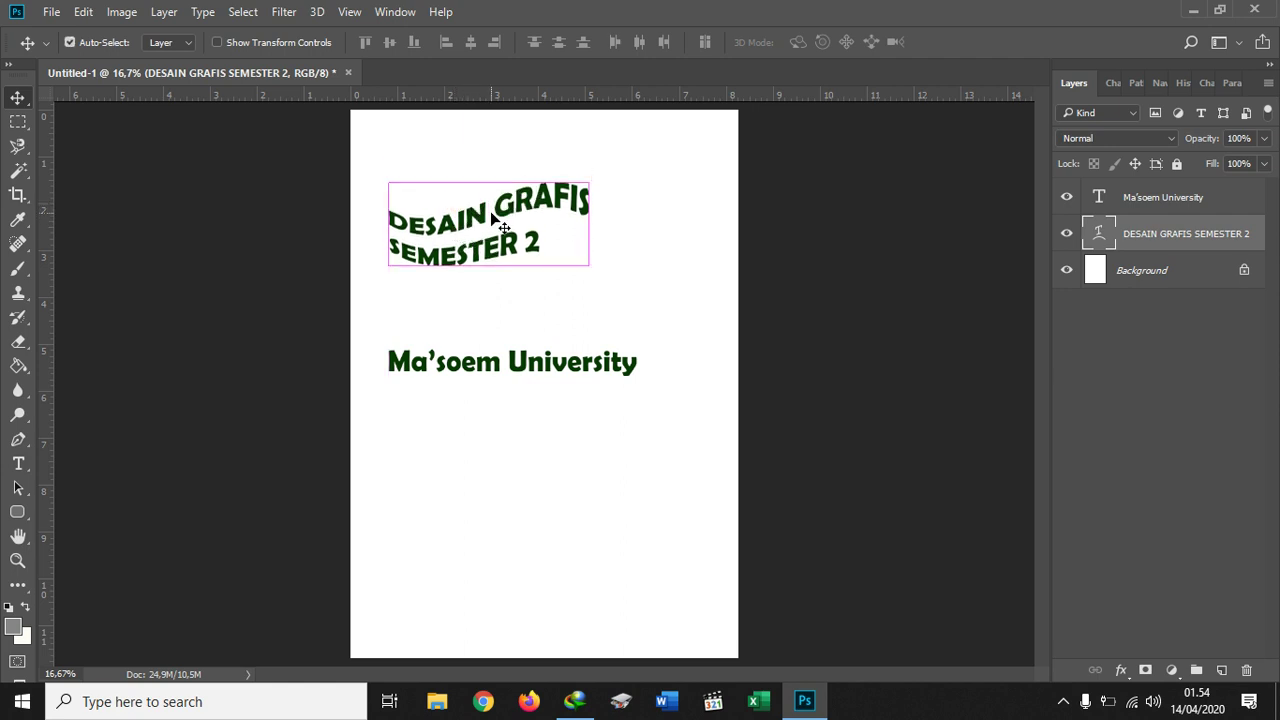
{"action": "key", "text": "ctrl+t"}
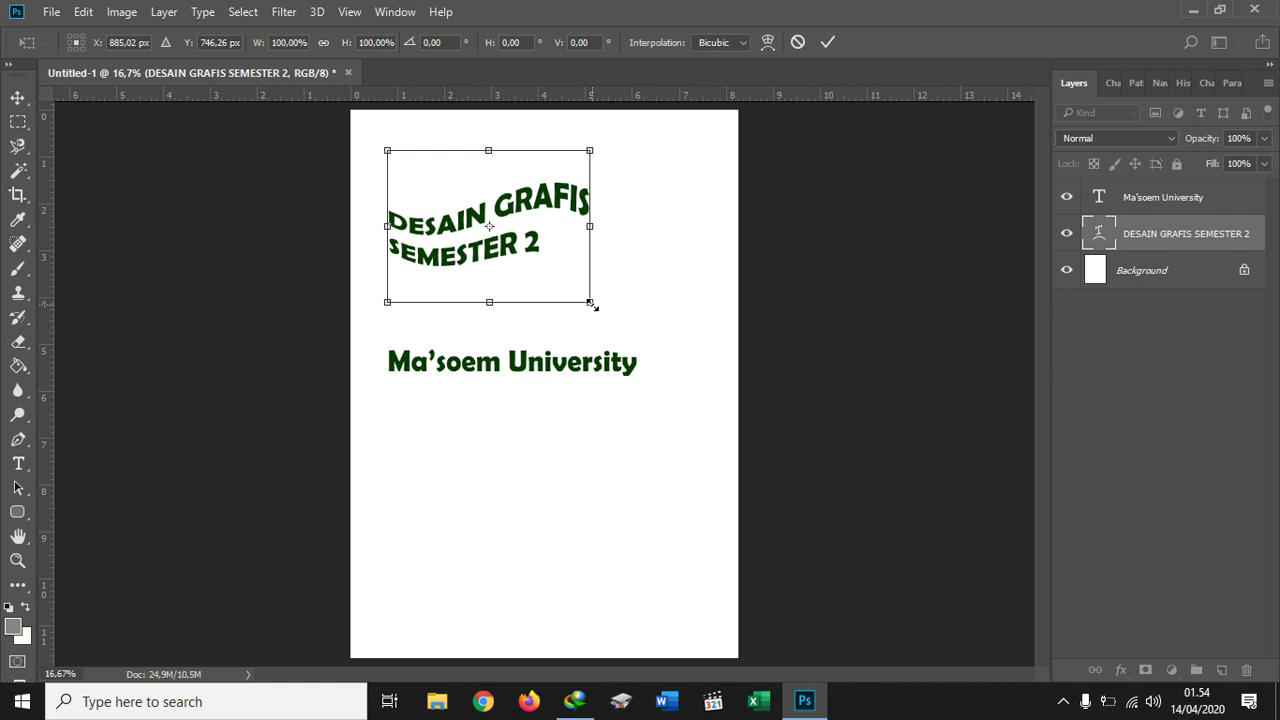
{"action": "left_click_drag", "start_coordinate": [590, 304], "coordinate": [733, 390]}
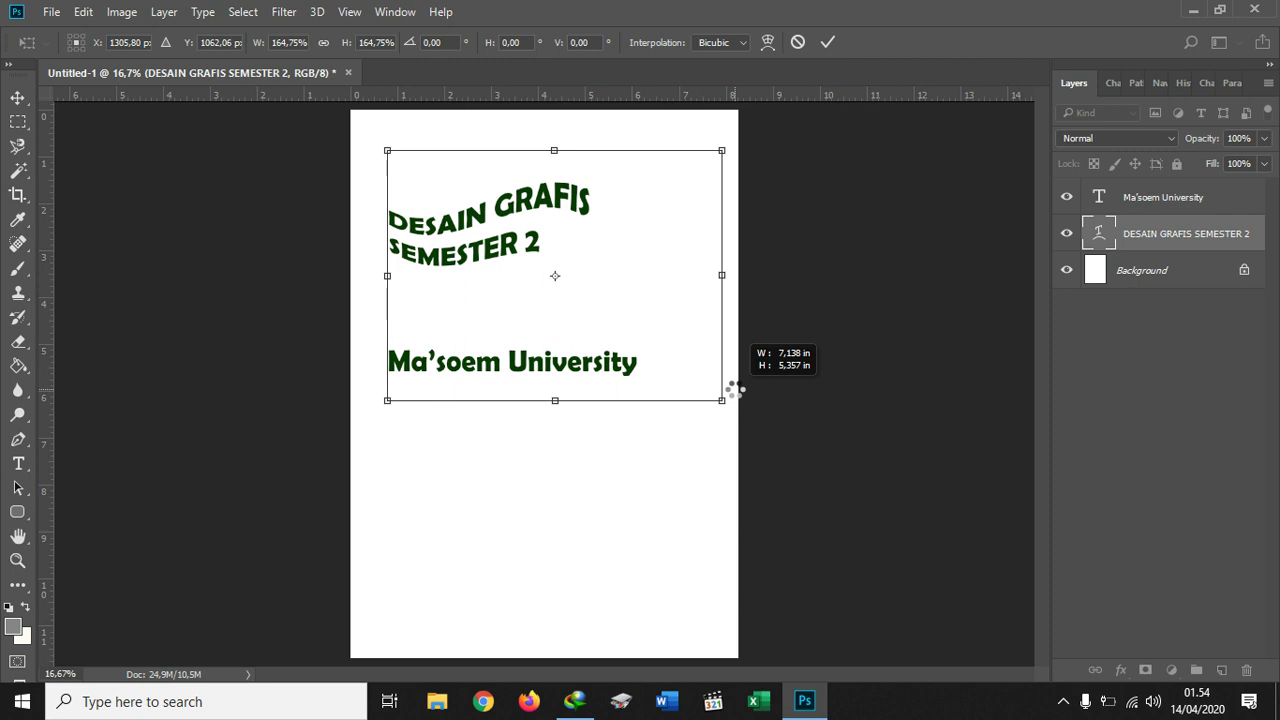
{"action": "left_click_drag", "start_coordinate": [733, 390], "coordinate": [735, 390]}
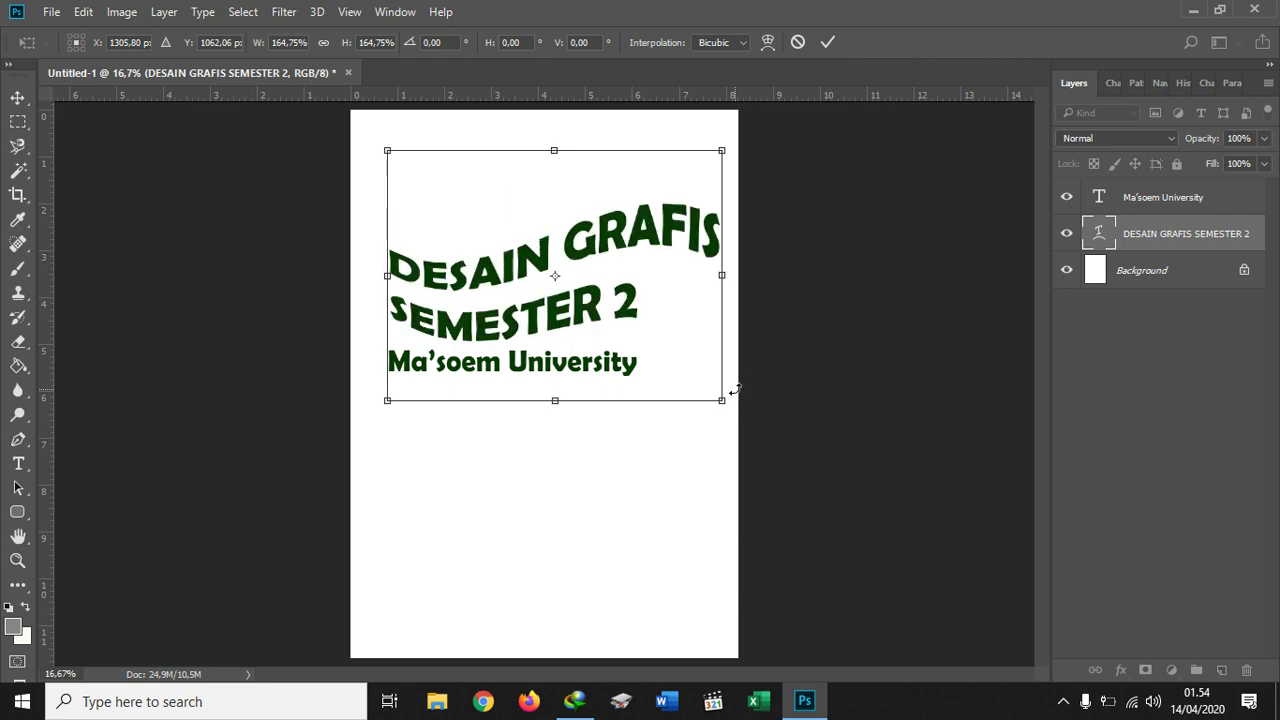
{"action": "left_click", "coordinate": [17, 97]}
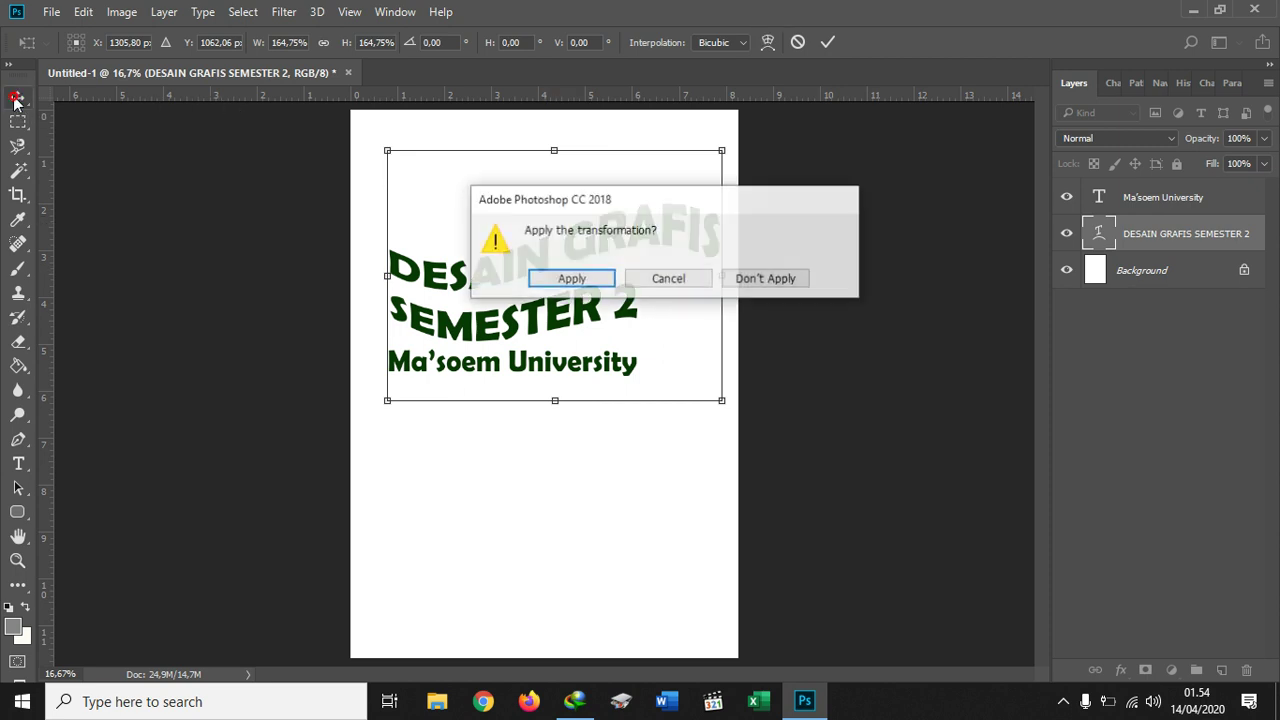
{"action": "left_click", "coordinate": [572, 279]}
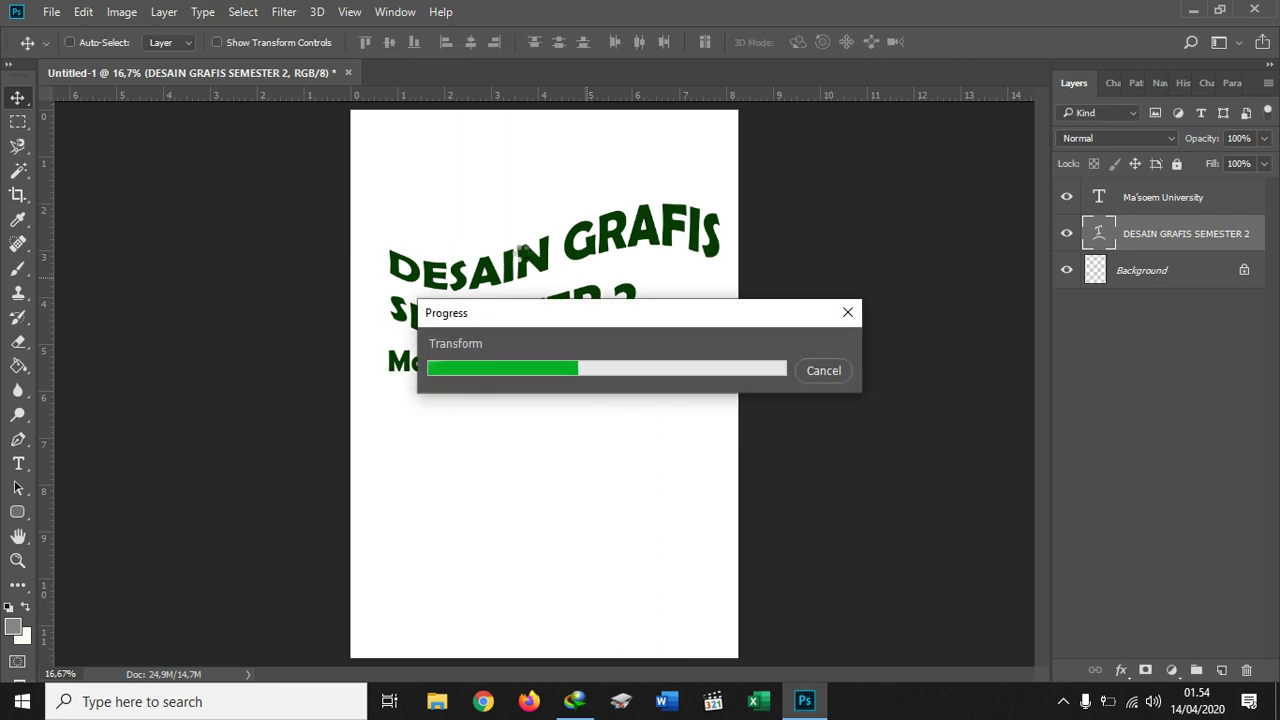
- Move the enlarged heading up to the page's upper edge and place the "Ma'soem University" line directly beneath it
{"action": "left_click_drag", "start_coordinate": [522, 244], "coordinate": [518, 183]}
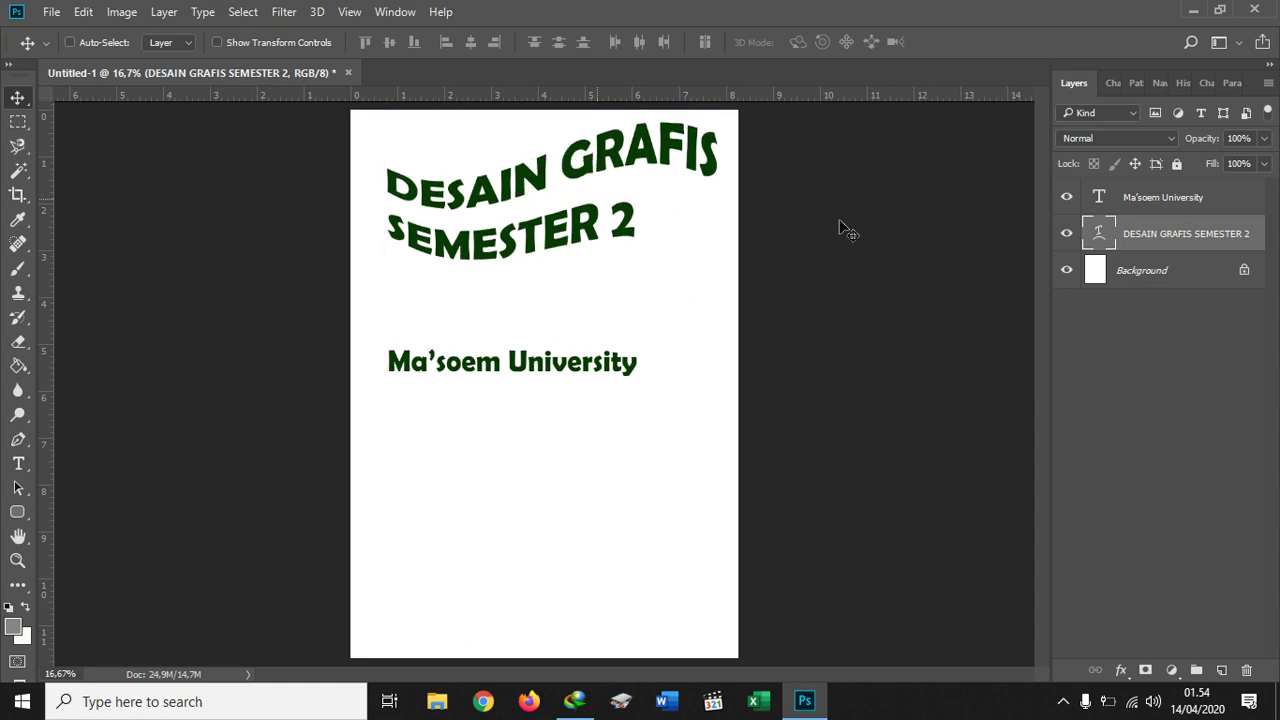
{"action": "left_click", "coordinate": [1148, 197]}
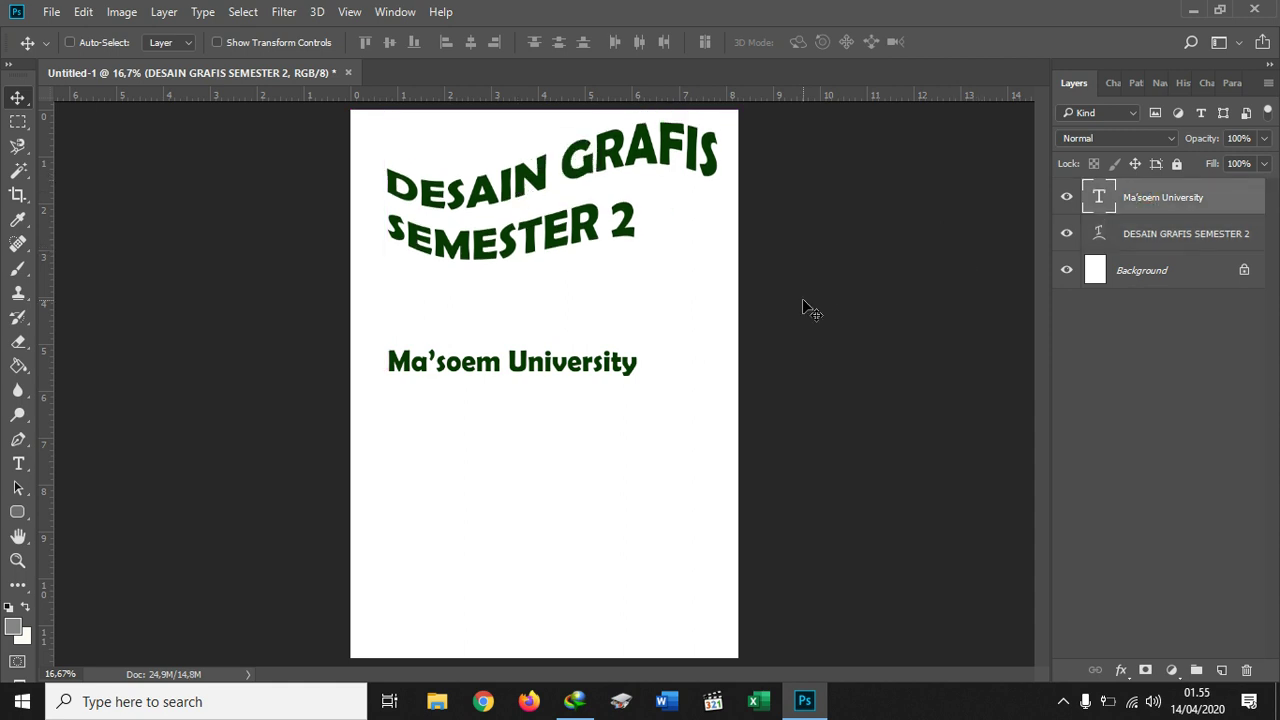
{"action": "left_click_drag", "start_coordinate": [566, 370], "coordinate": [560, 300]}
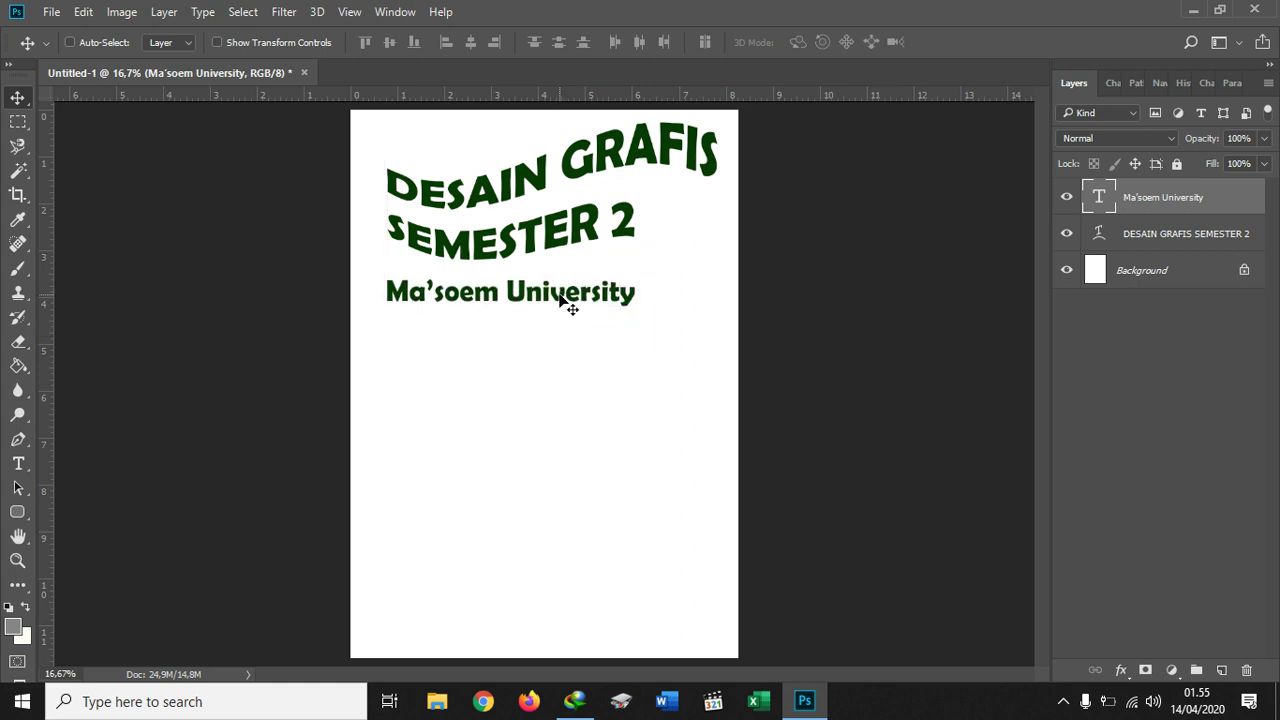
- Open the Blending Options of the "DESAIN GRAFIS SEMESTER 2" layer and move the dialog aside to uncover the heading
{"action": "left_click", "coordinate": [1133, 230]}
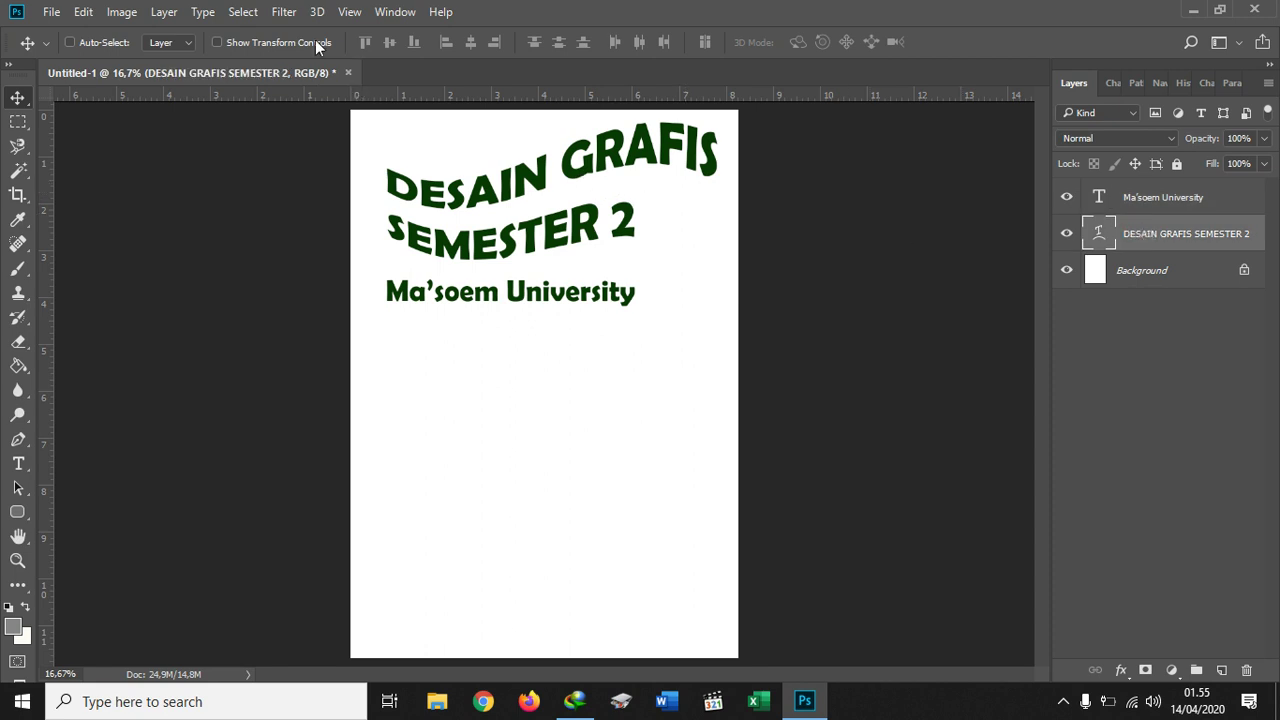
{"action": "left_click", "coordinate": [167, 16]}
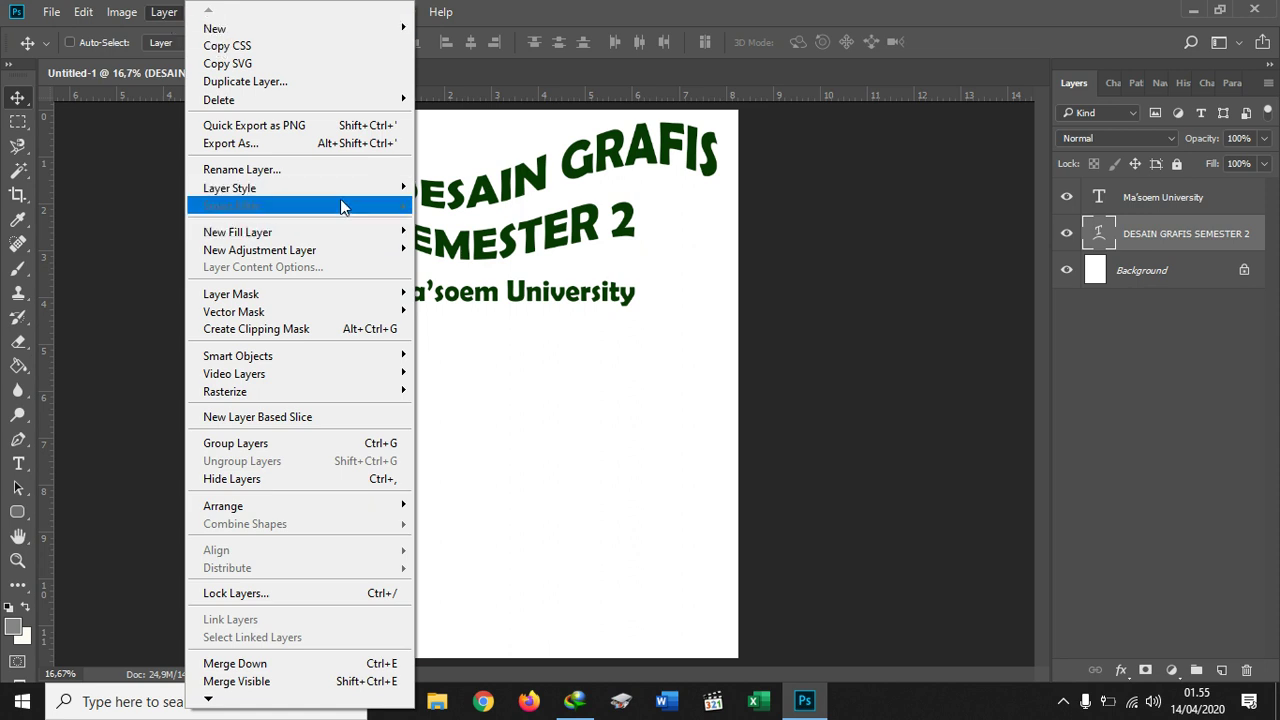
{"action": "mouse_move", "coordinate": [337, 191]}
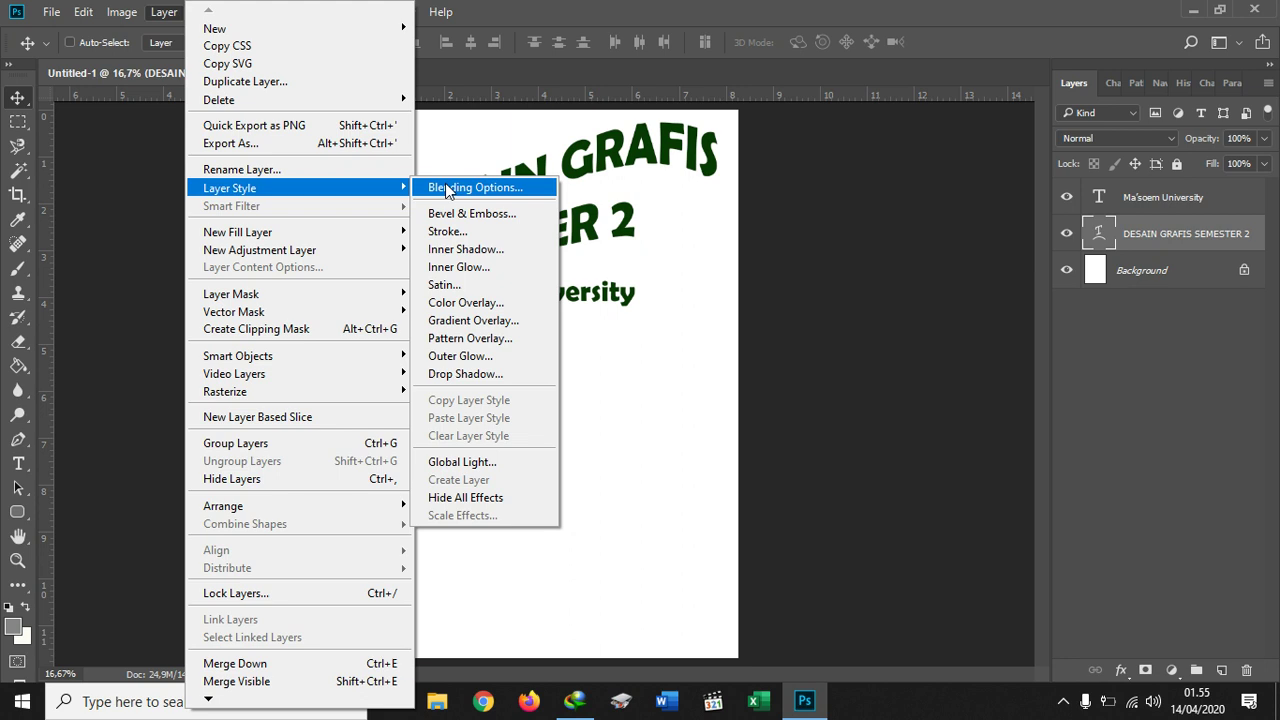
{"action": "left_click", "coordinate": [447, 189]}
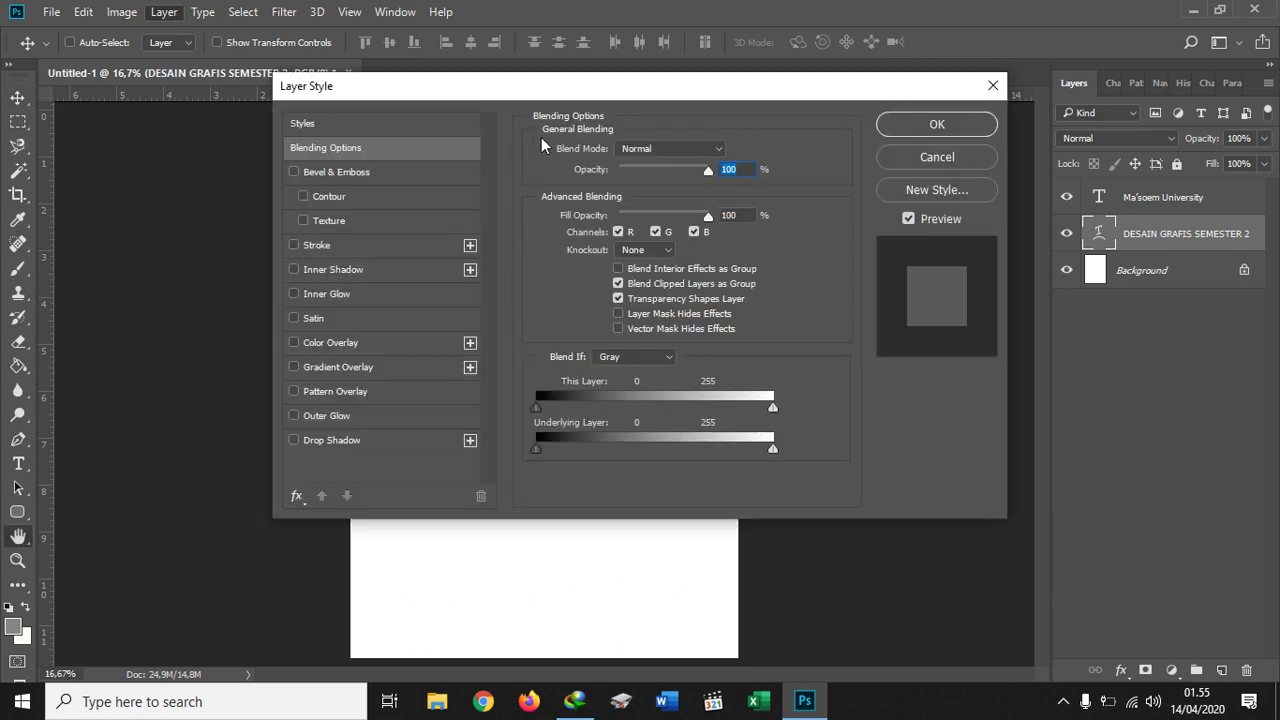
{"action": "left_click_drag", "start_coordinate": [481, 95], "coordinate": [940, 96]}
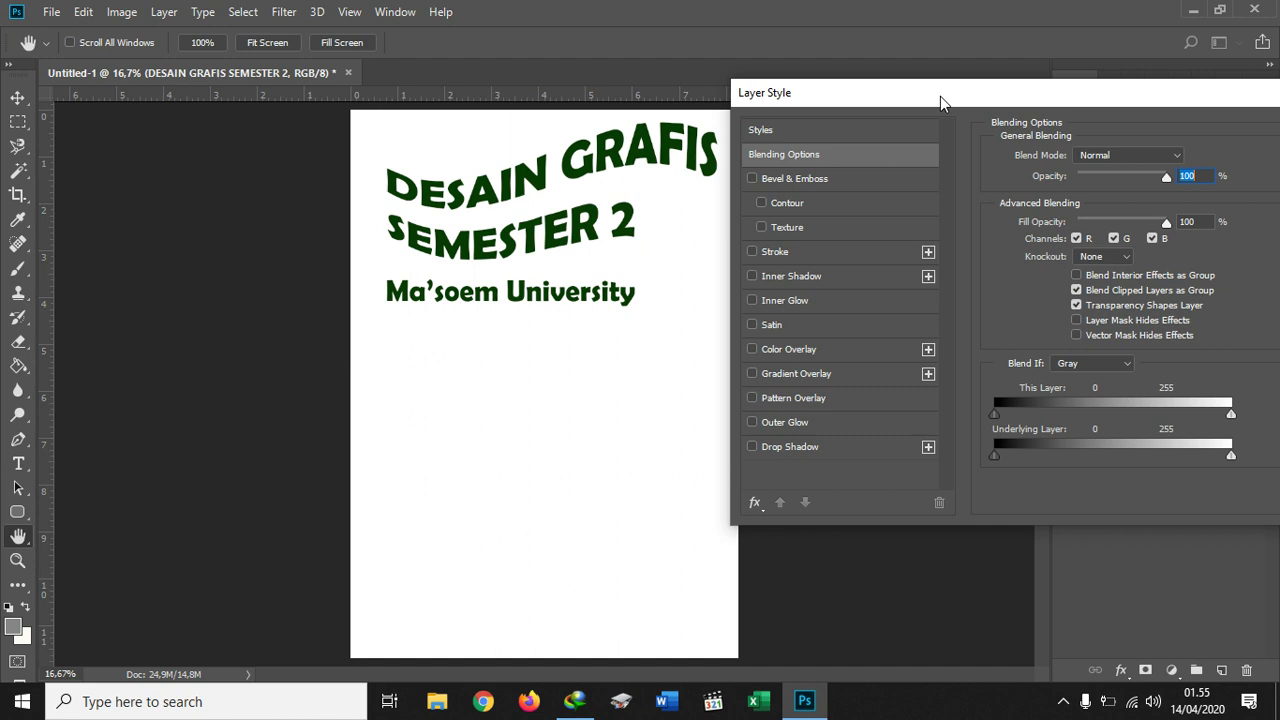
- Try a Bevel & Emboss effect on the heading with Emboss style, depth 115%, size 38 px and soften 1 px, and switch it off
{"action": "left_click", "coordinate": [801, 179]}
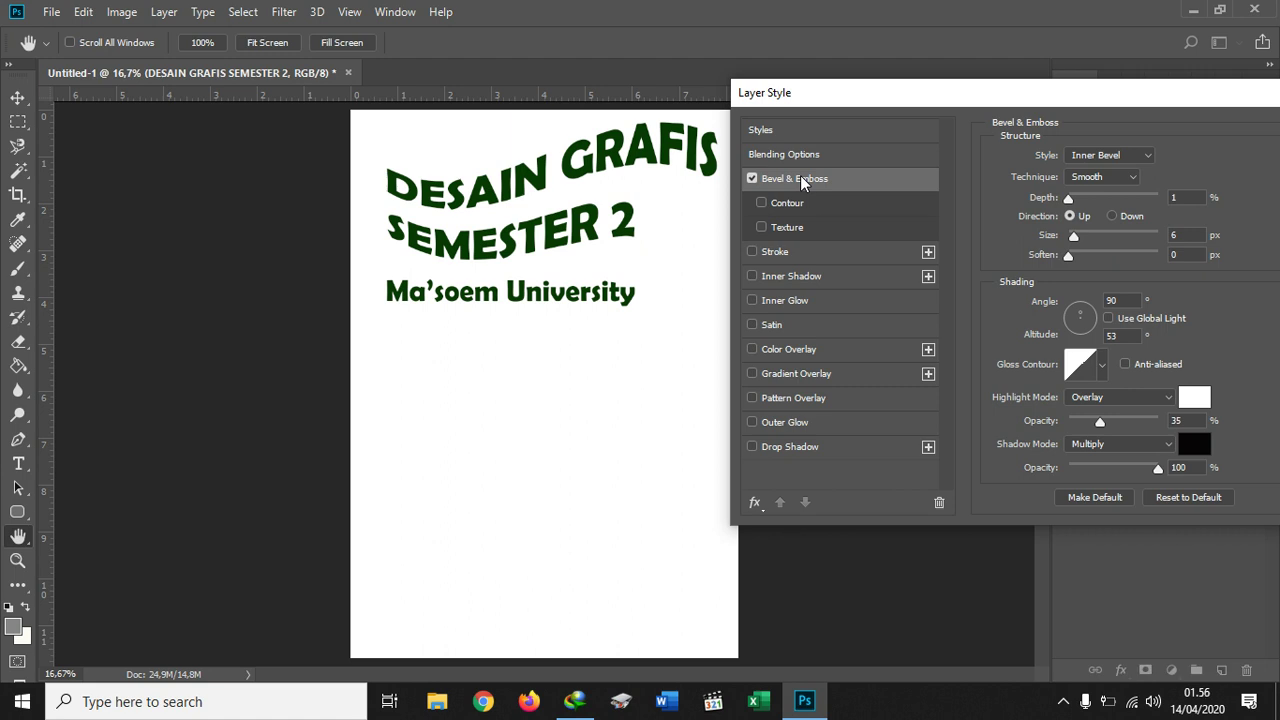
{"action": "left_click", "coordinate": [1080, 158]}
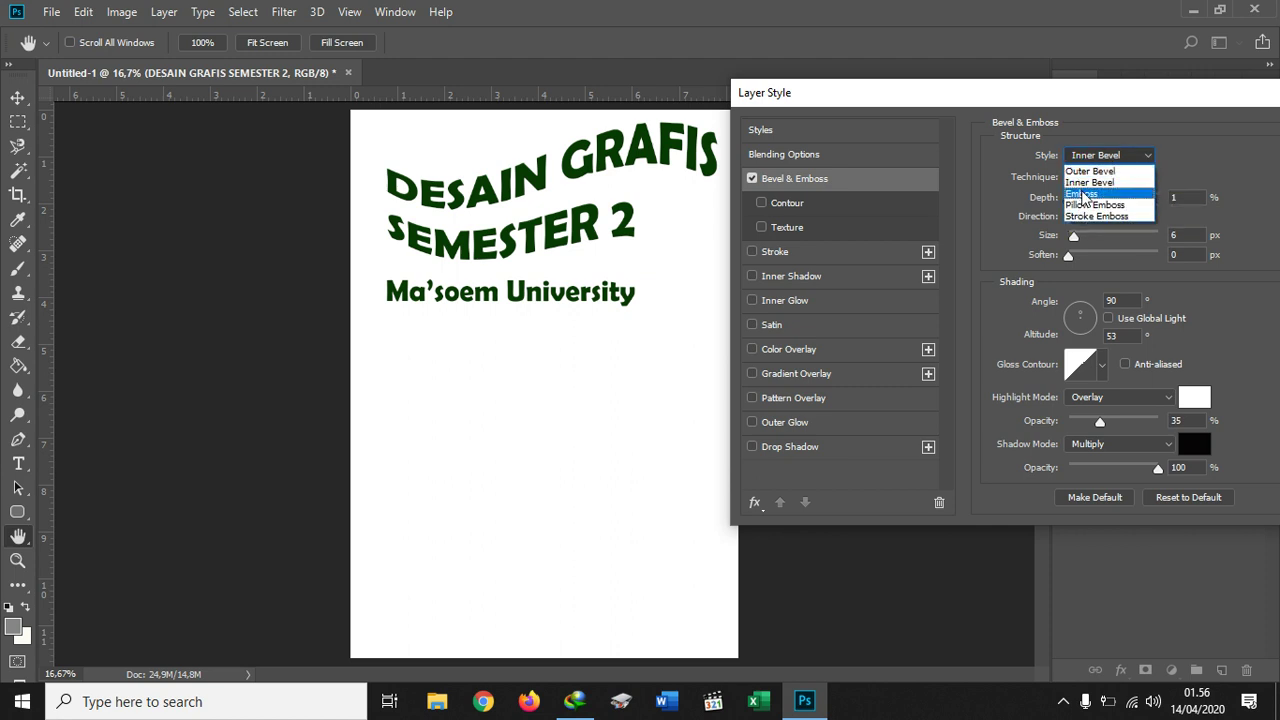
{"action": "left_click", "coordinate": [1083, 195]}
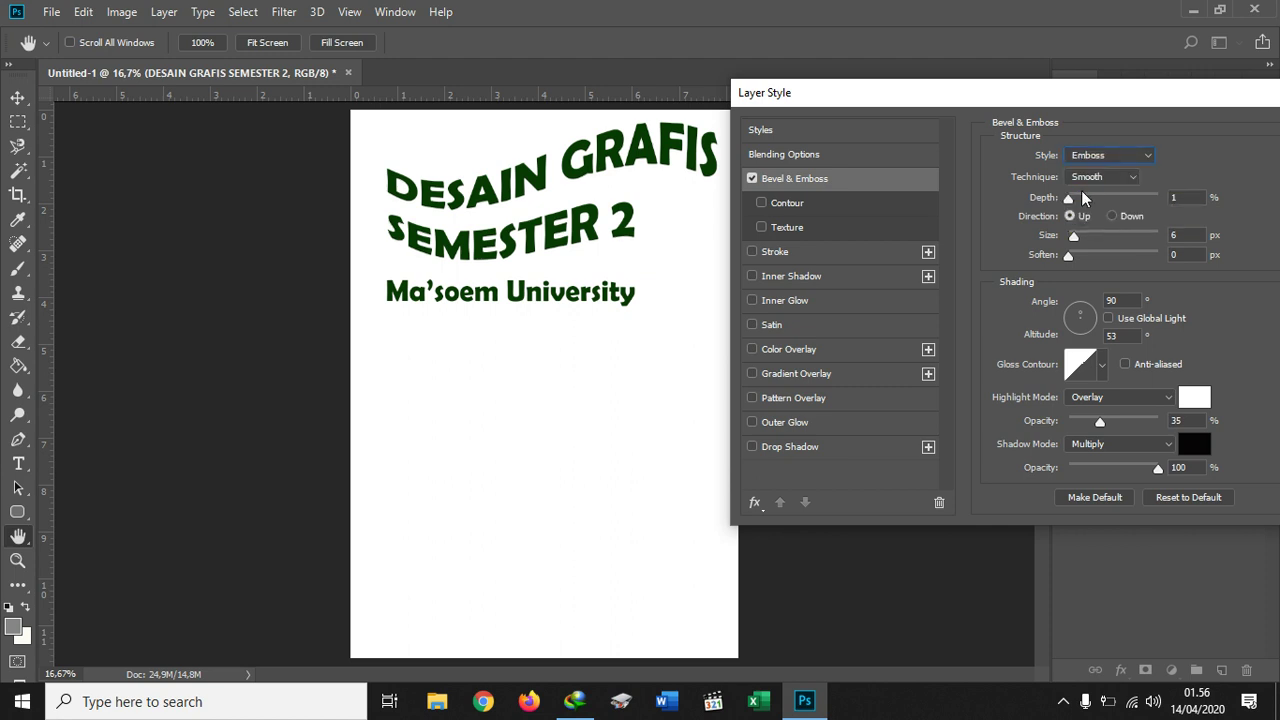
{"action": "left_click_drag", "start_coordinate": [1070, 200], "coordinate": [1080, 255]}
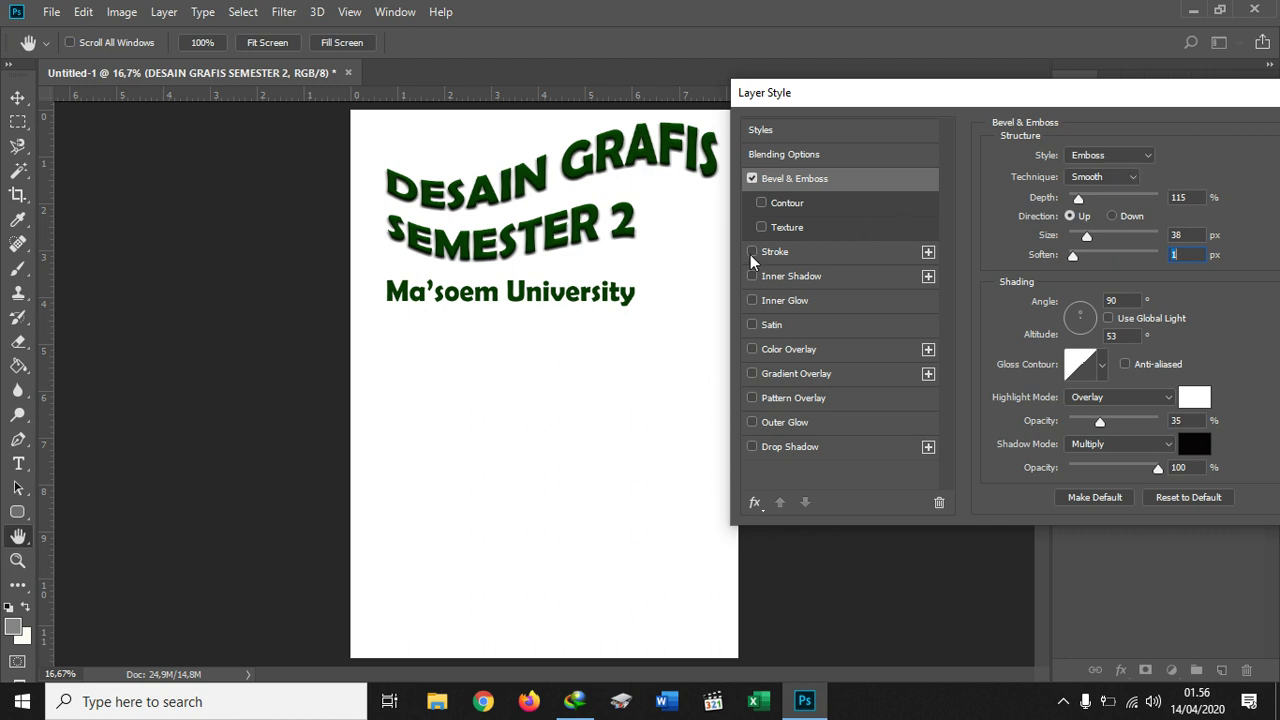
{"action": "left_click", "coordinate": [751, 178]}
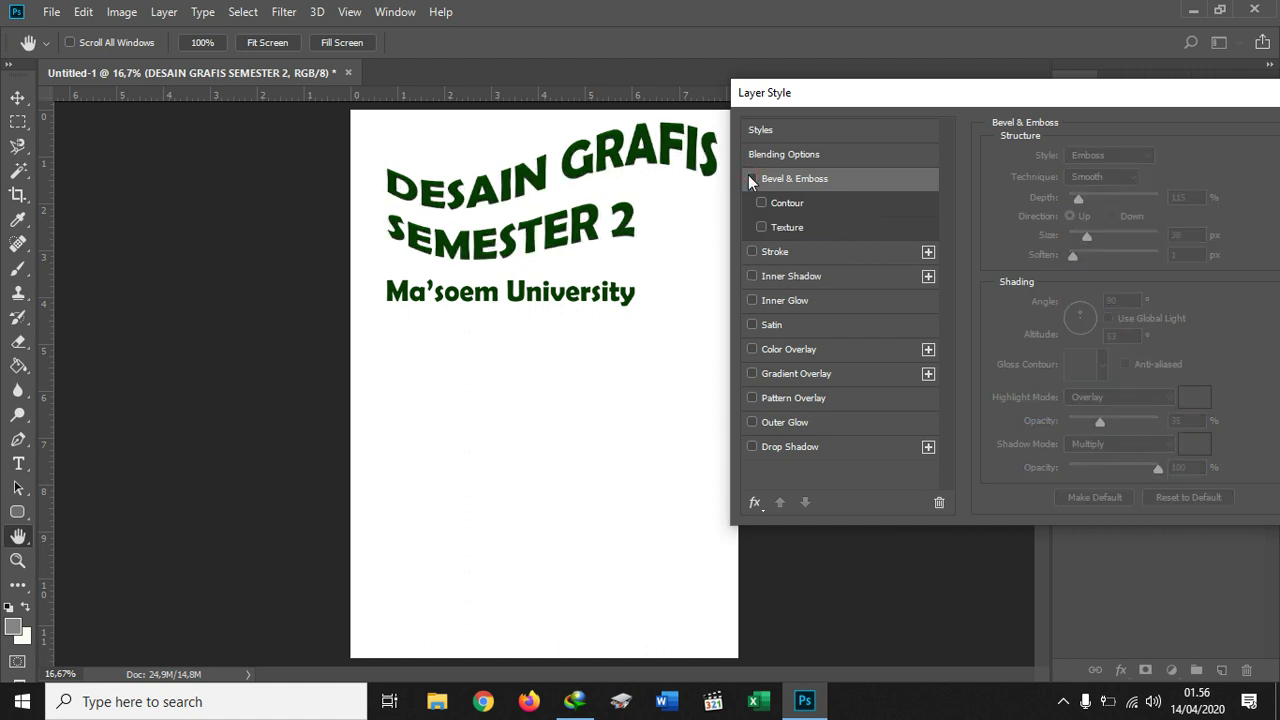
- Enable Stroke on the heading, add a second stroke of 16 px in red, and disable the original white stroke
{"action": "left_click", "coordinate": [774, 253]}
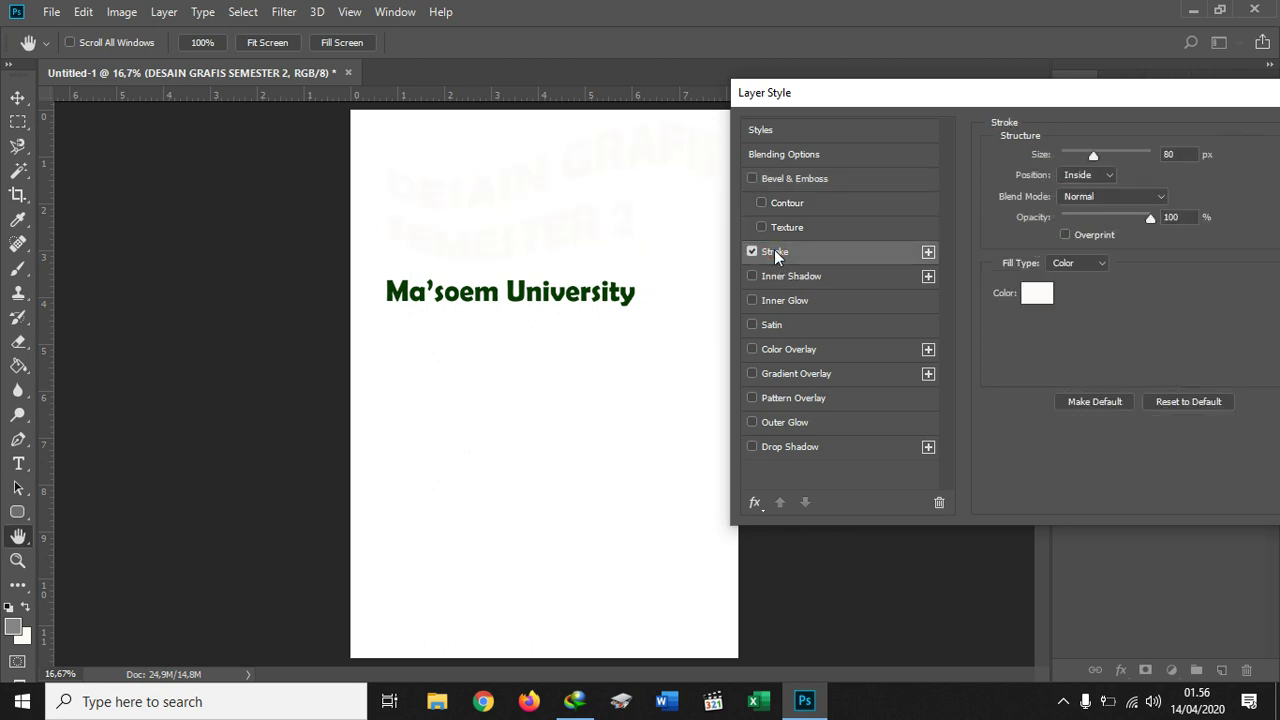
{"action": "left_click", "coordinate": [929, 251]}
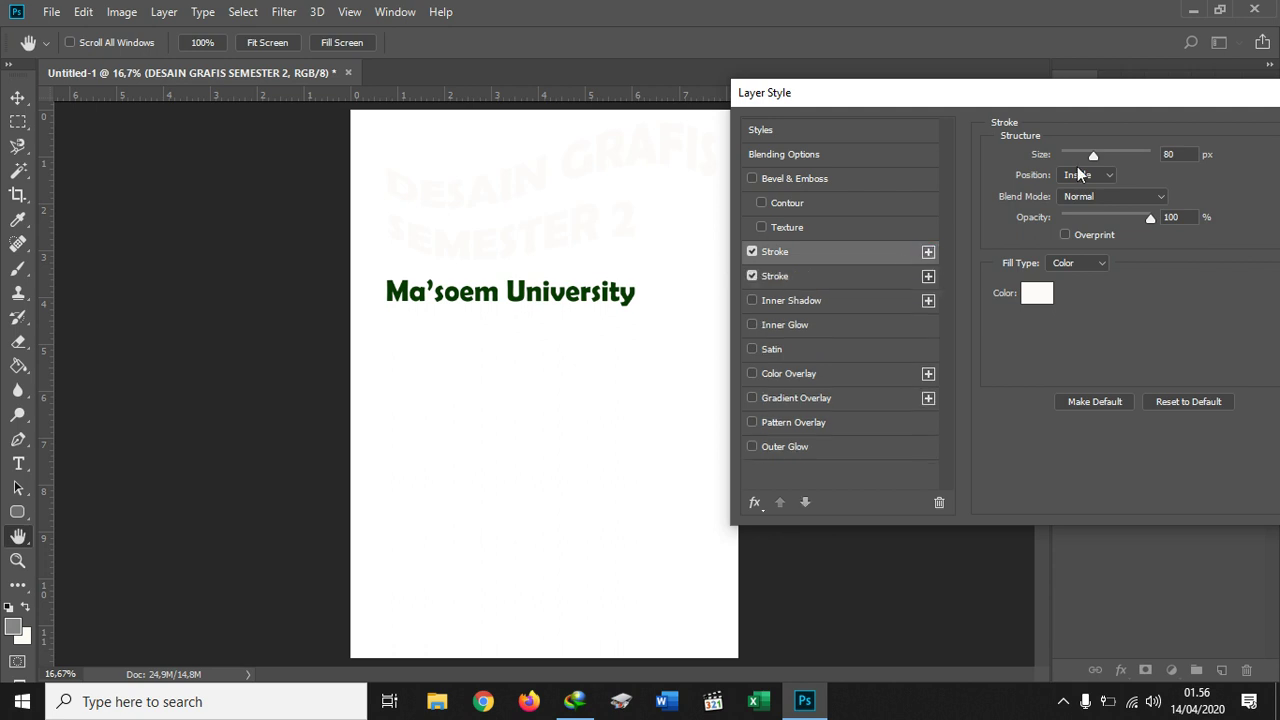
{"action": "left_click_drag", "start_coordinate": [1092, 156], "coordinate": [1072, 153]}
{"action": "left_click", "coordinate": [1040, 296]}
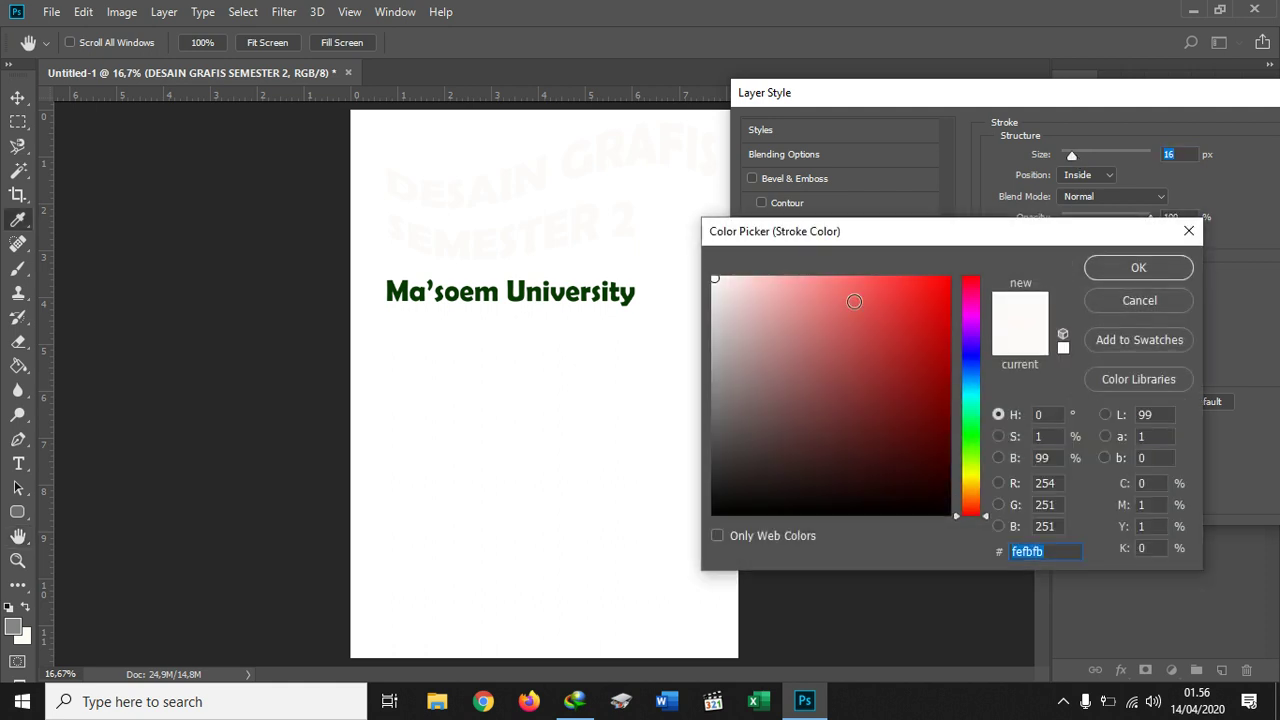
{"action": "left_click", "coordinate": [876, 302]}
{"action": "left_click", "coordinate": [921, 293]}
{"action": "left_click", "coordinate": [1135, 270]}
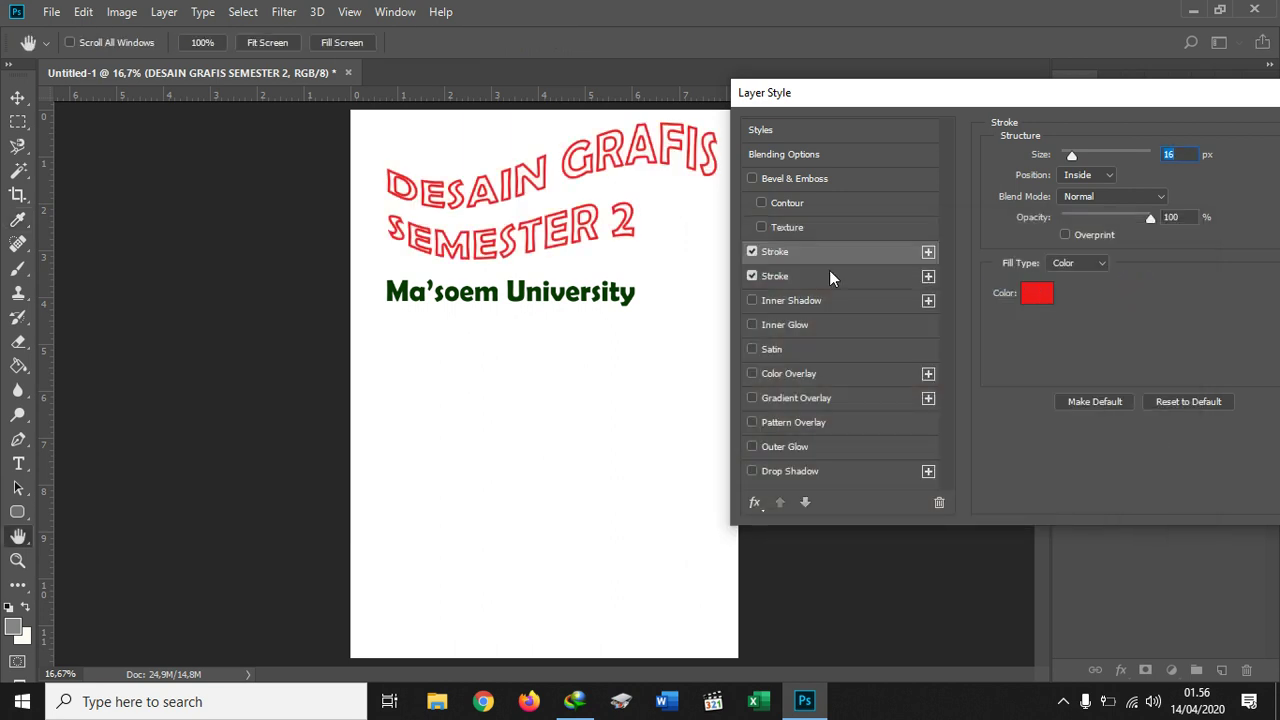
{"action": "left_click", "coordinate": [752, 276]}
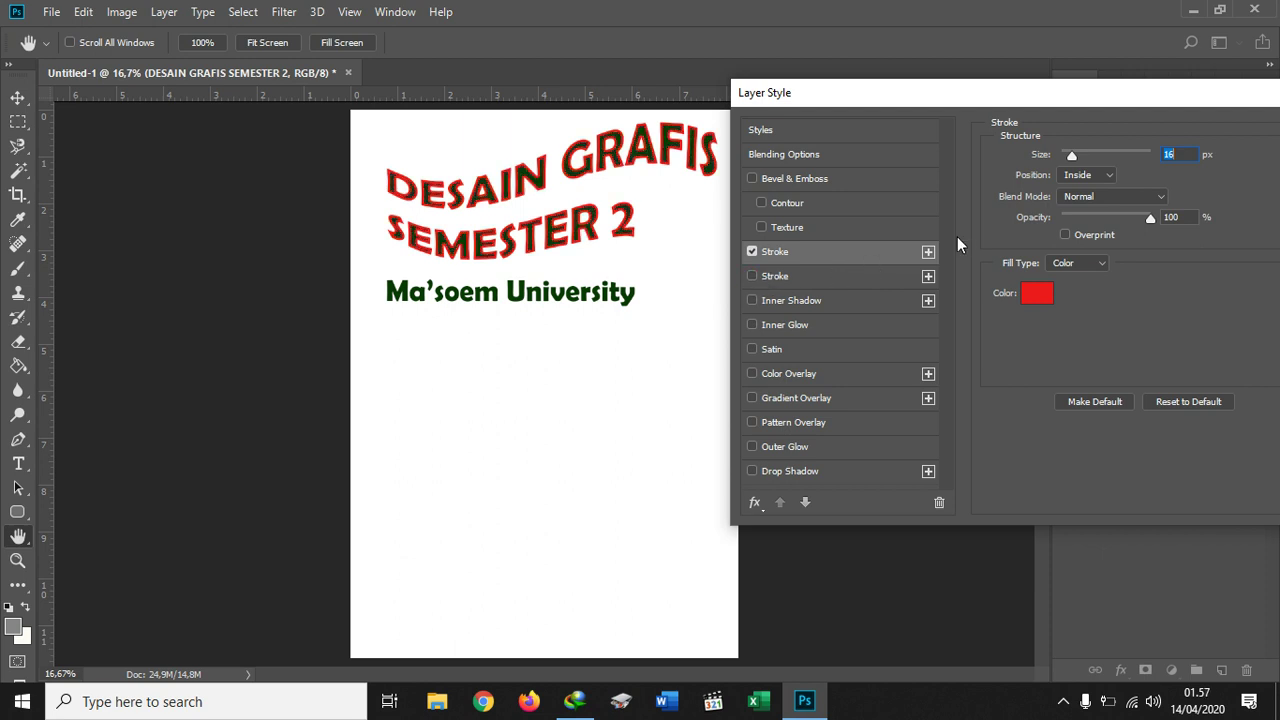
- Reduce the heading's red stroke to 8 px and recolour it bright yellow after trying orange, pink and blue
{"action": "left_click_drag", "start_coordinate": [1071, 154], "coordinate": [1069, 157]}
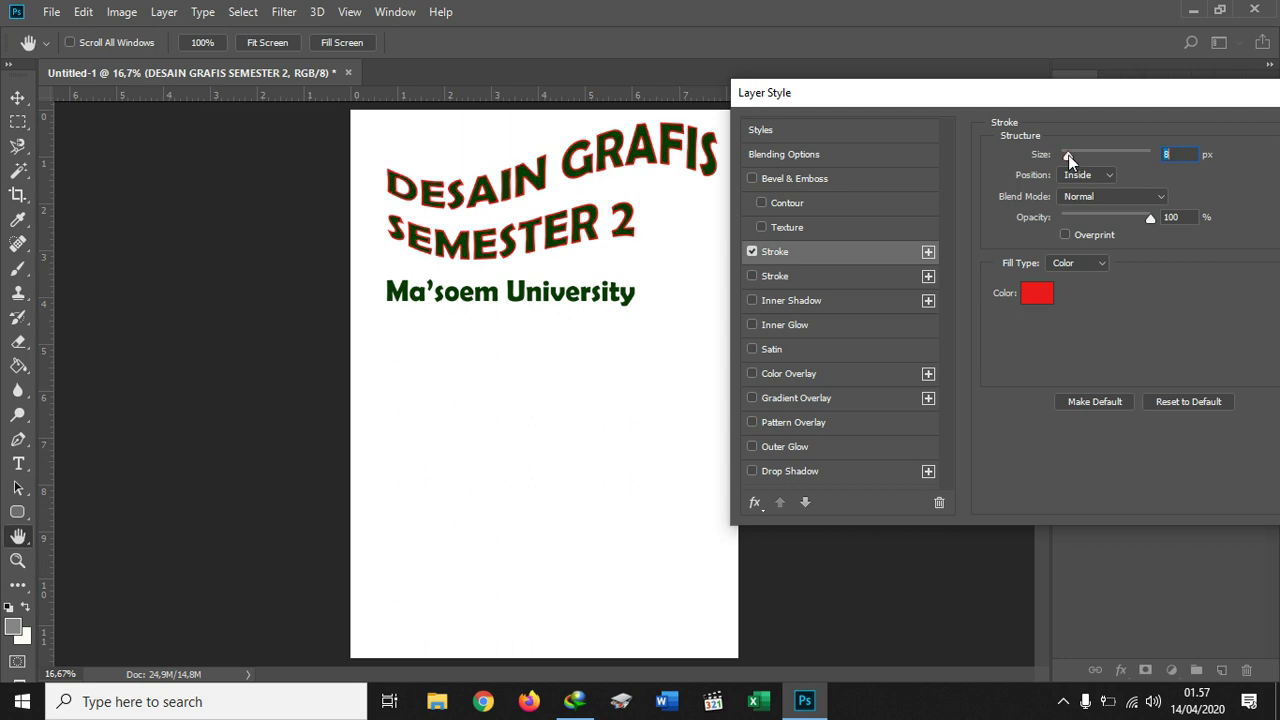
{"action": "left_click", "coordinate": [1040, 293]}
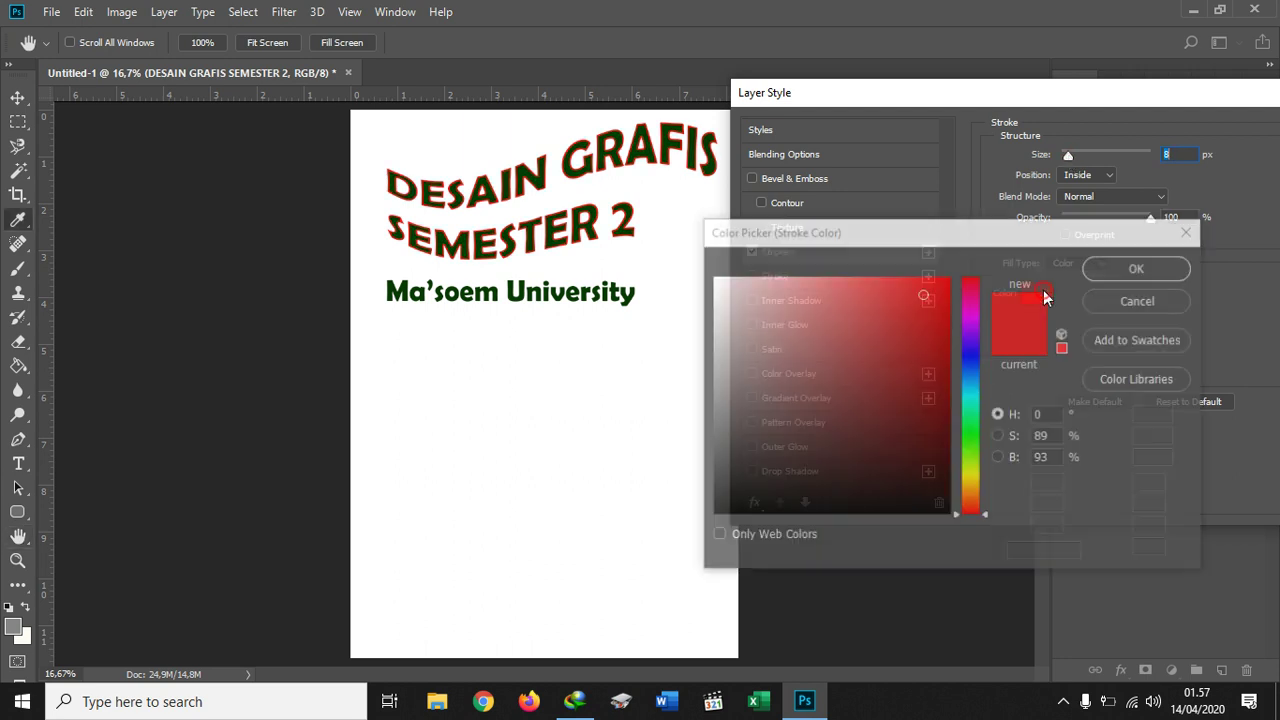
{"action": "left_click", "coordinate": [970, 487]}
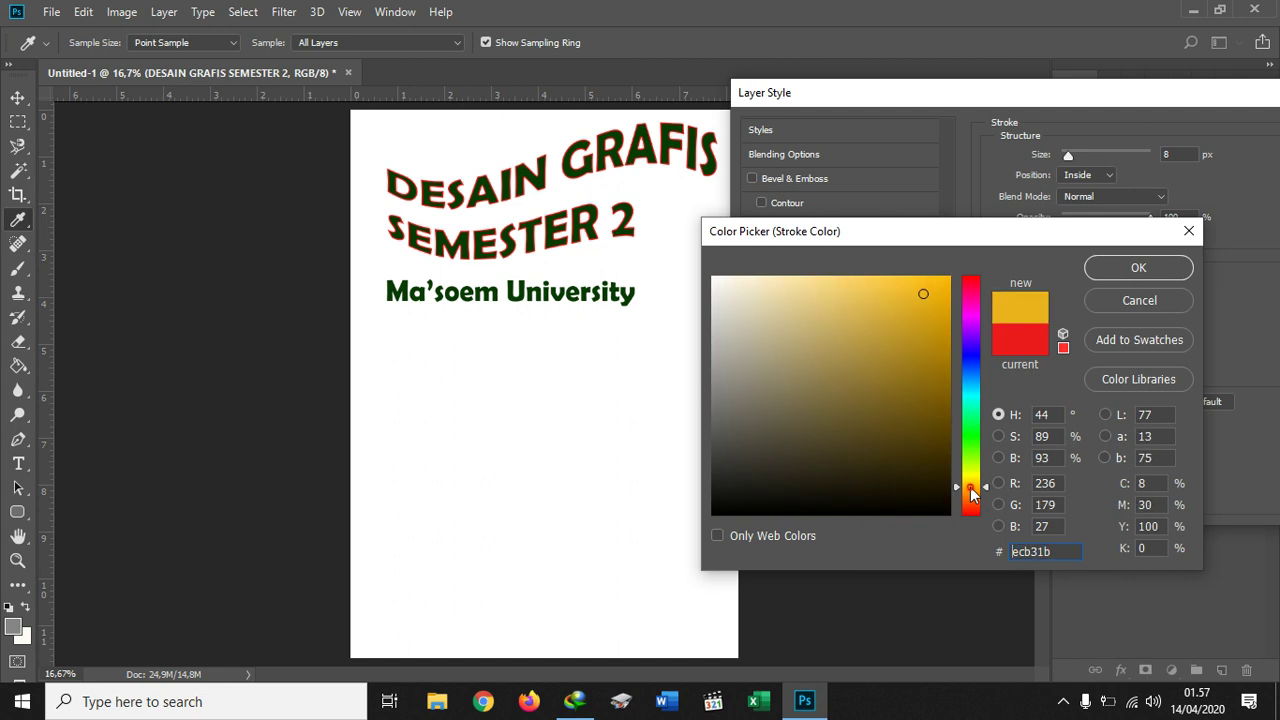
{"action": "left_click", "coordinate": [928, 286]}
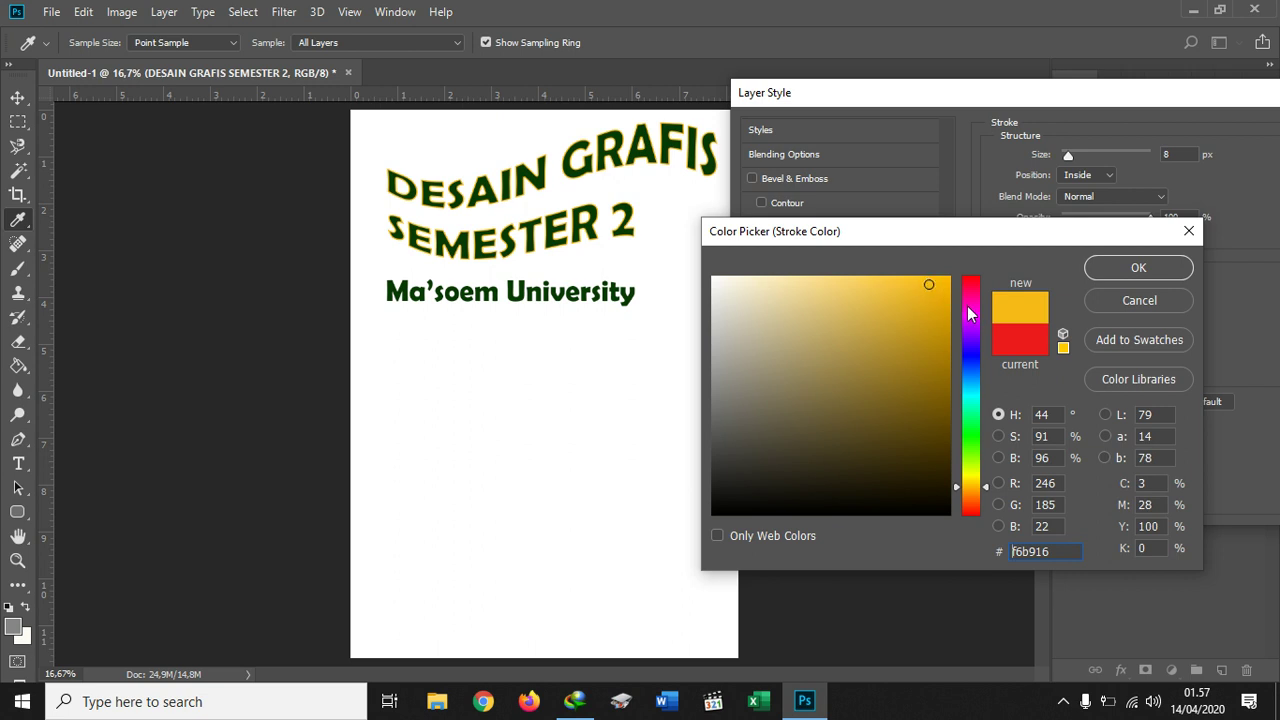
{"action": "left_click", "coordinate": [967, 308]}
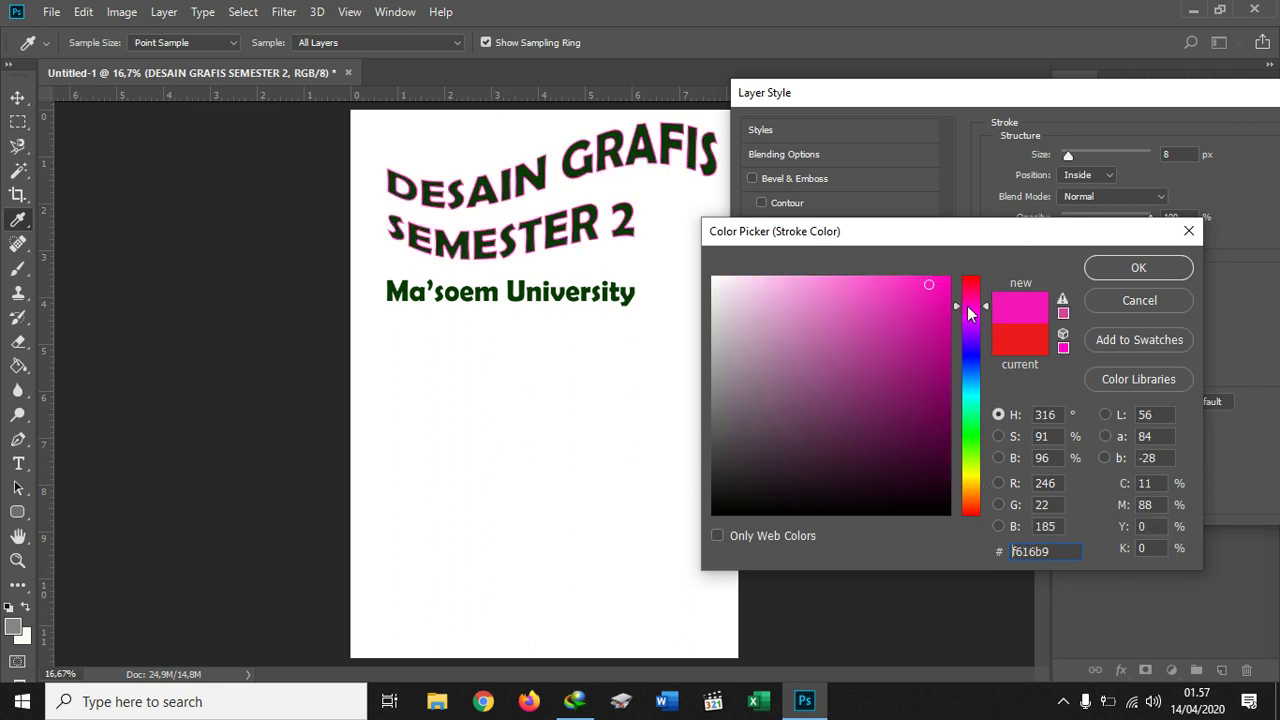
{"action": "left_click", "coordinate": [971, 354]}
{"action": "left_click_drag", "start_coordinate": [1009, 241], "coordinate": [1030, 298]}
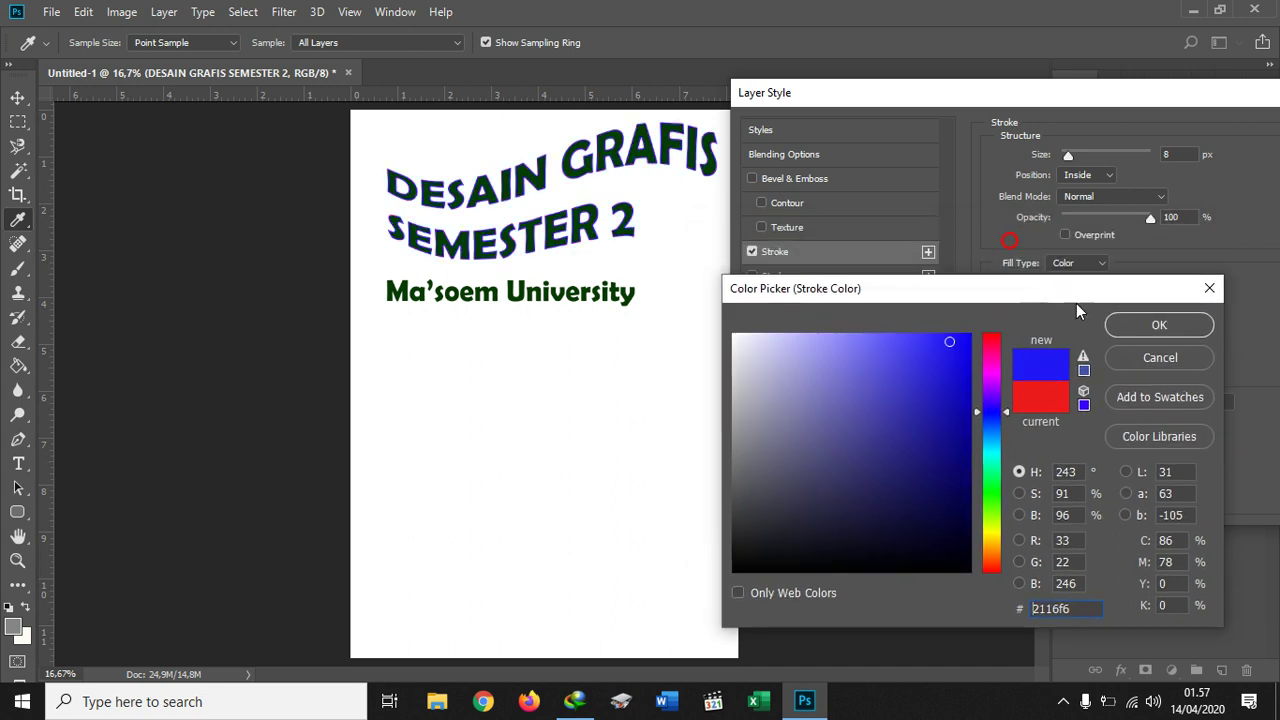
{"action": "left_click", "coordinate": [995, 530]}
{"action": "left_click", "coordinate": [1121, 328]}
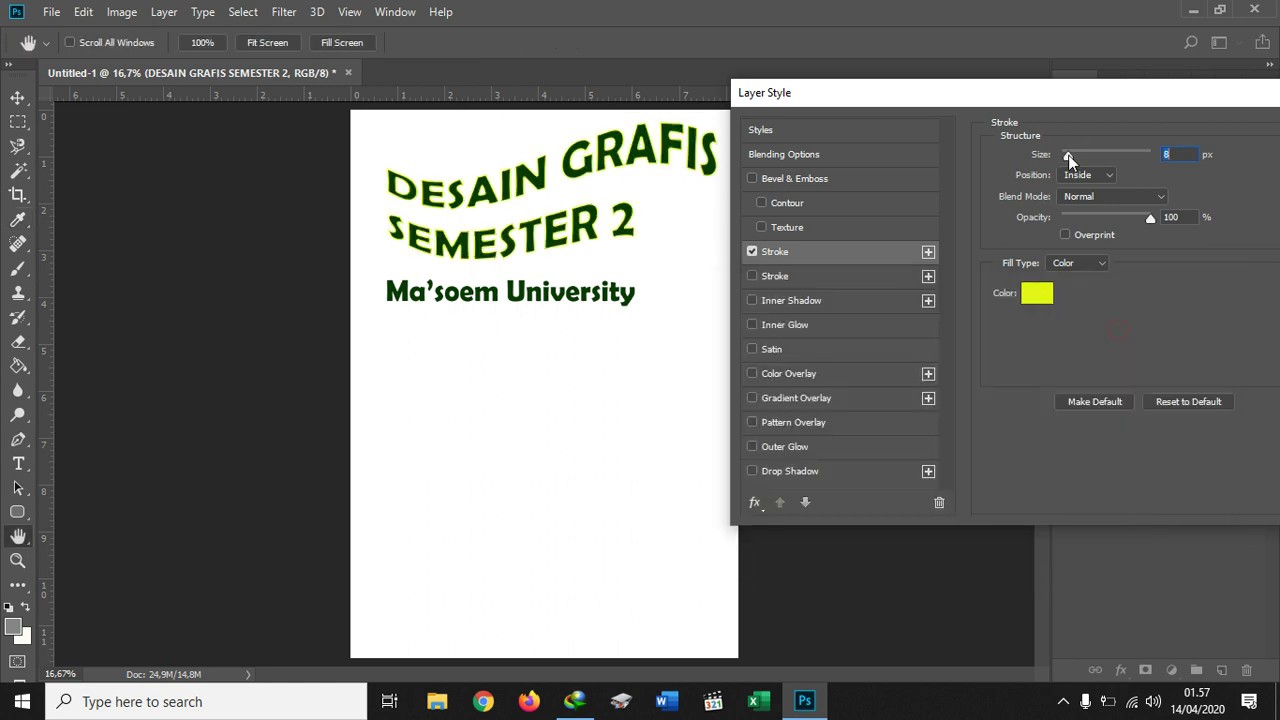
- Compare the Outside, Inside and Center positions for the heading's yellow stroke and settle on Outside
{"action": "mouse_move", "coordinate": [1068, 156]}
{"action": "left_mouse_down"}
{"action": "mouse_move", "coordinate": [1080, 157]}
{"action": "mouse_move", "coordinate": [1067, 157]}
{"action": "left_mouse_up"}
{"action": "left_click", "coordinate": [1068, 176]}
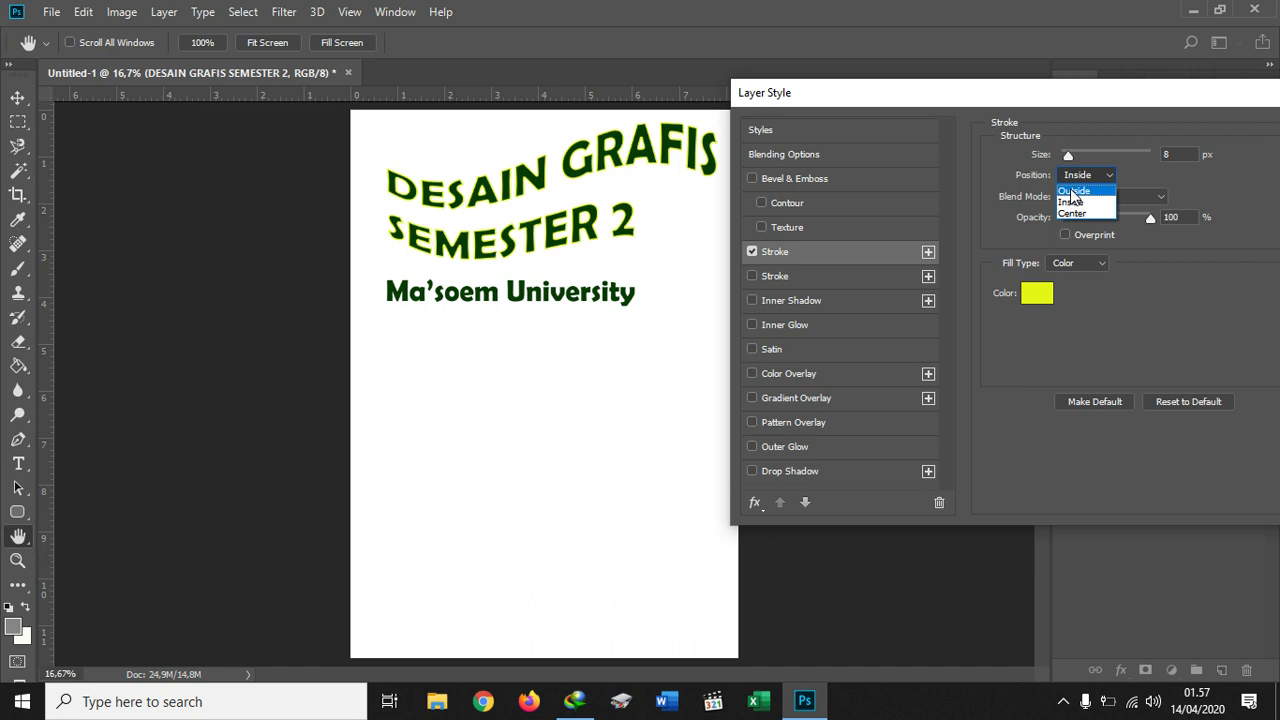
{"action": "left_click", "coordinate": [1072, 191]}
{"action": "left_click", "coordinate": [1074, 174]}
{"action": "left_click", "coordinate": [1080, 202]}
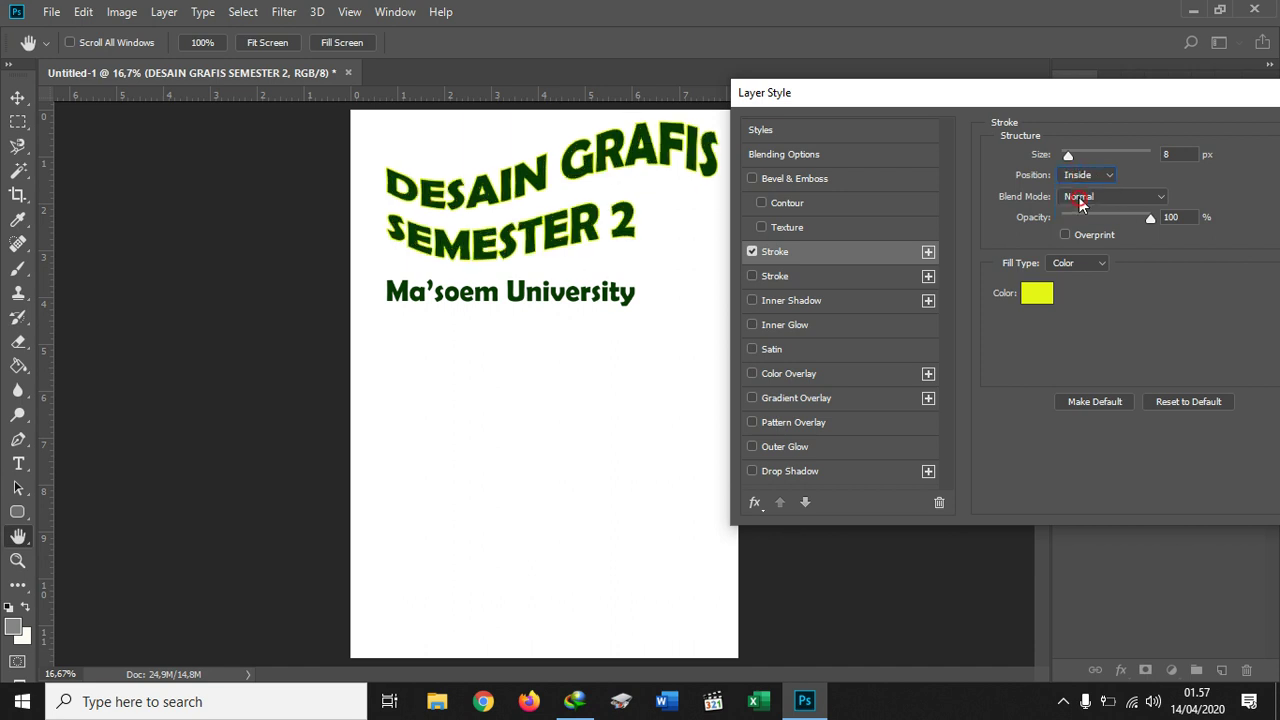
{"action": "left_click", "coordinate": [1080, 176]}
{"action": "left_click", "coordinate": [1078, 214]}
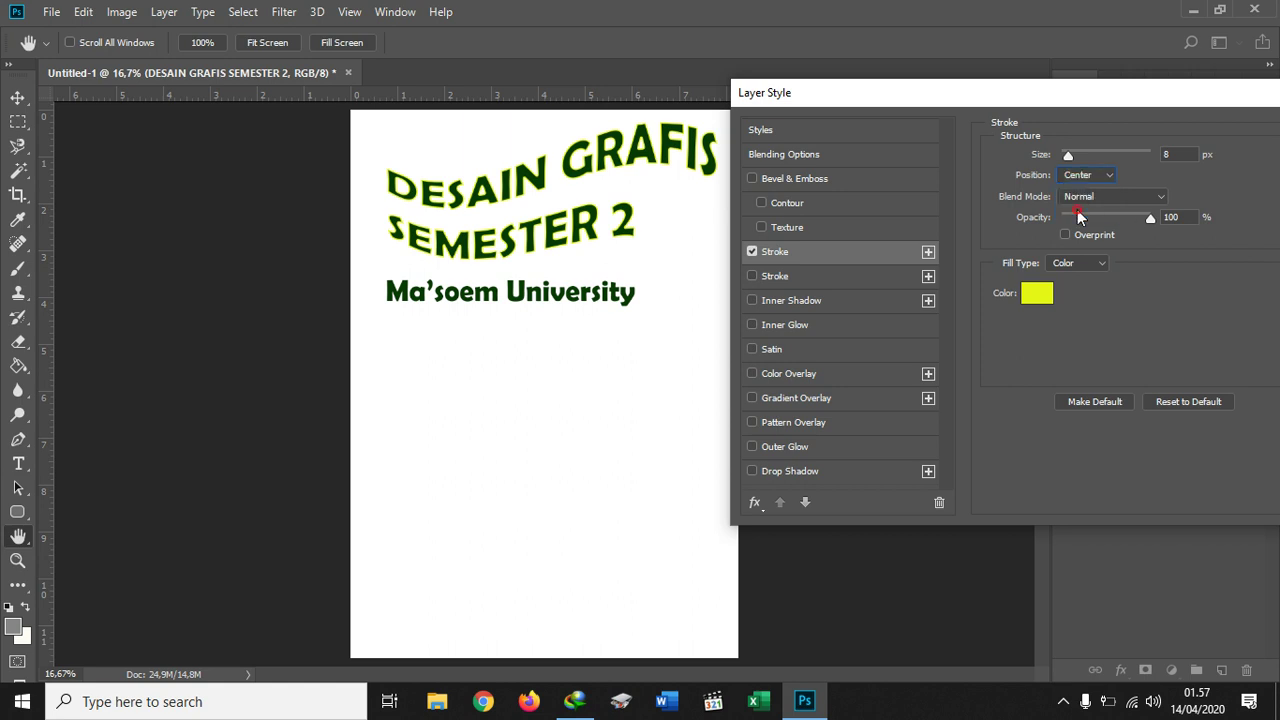
{"action": "left_click", "coordinate": [1078, 182]}
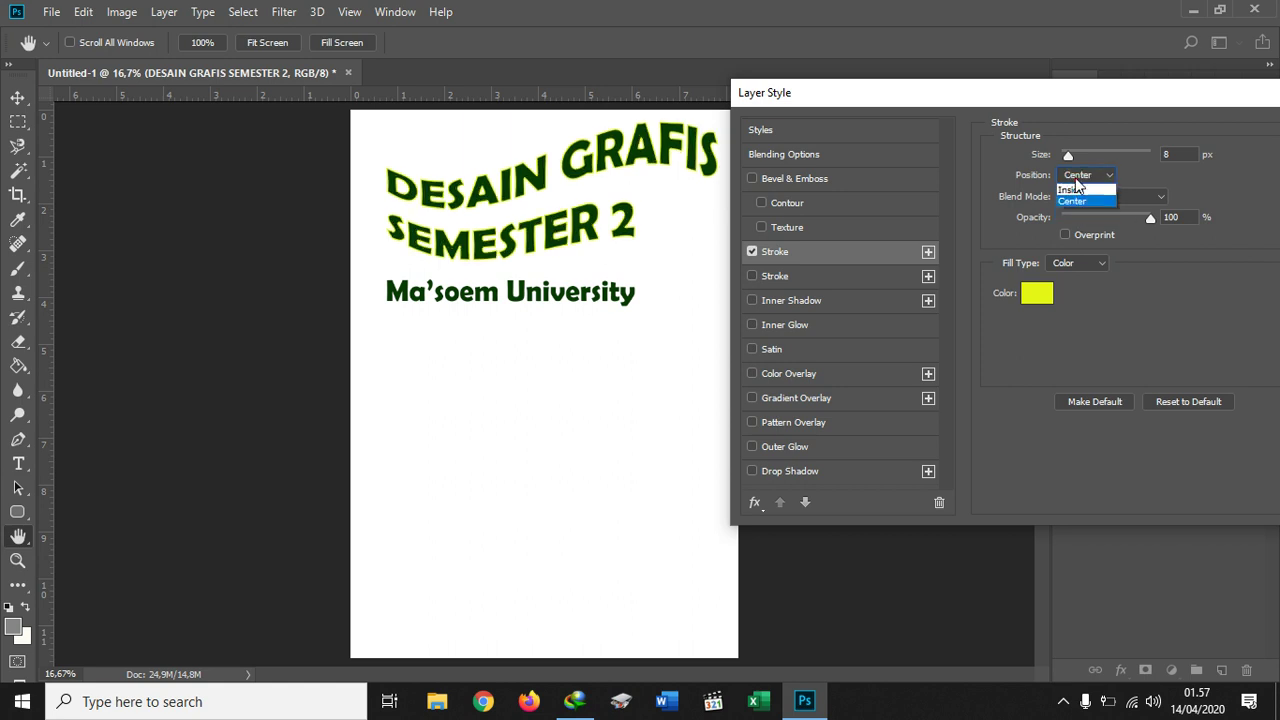
{"action": "left_click", "coordinate": [1078, 188]}
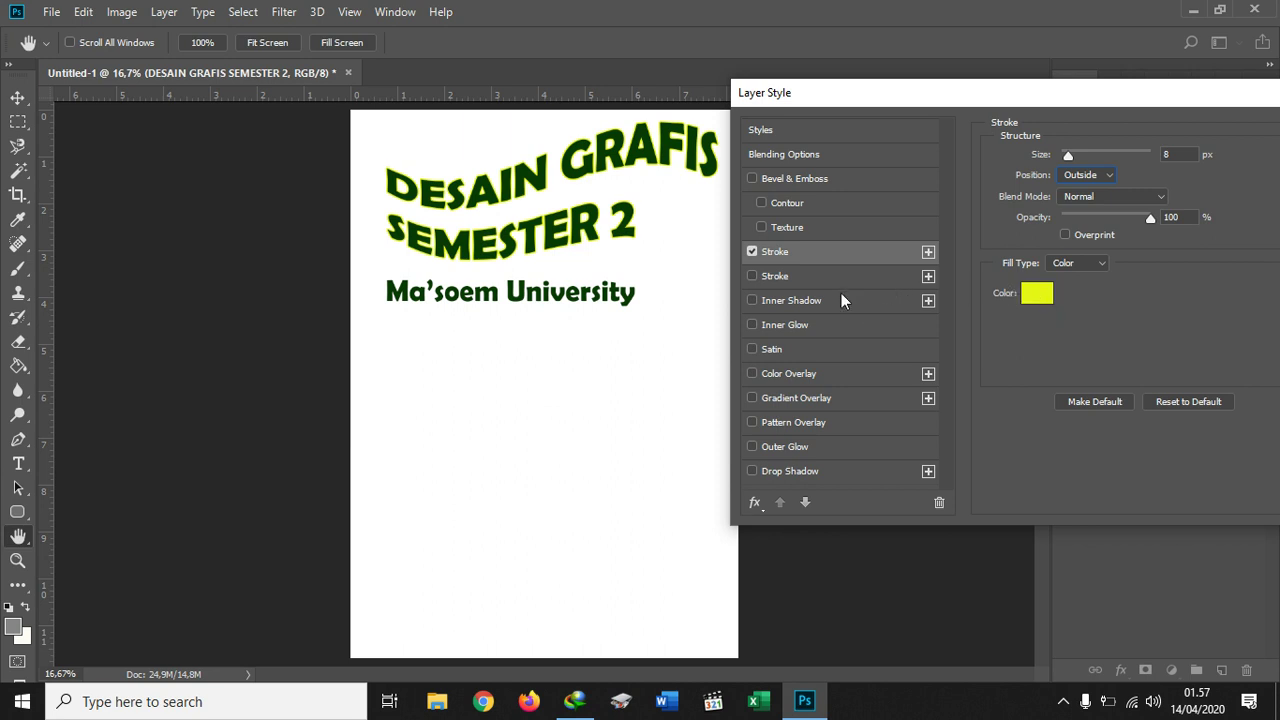
- Switch off the heading's yellow stroke, and try an Inner Shadow effect before disabling it as well
{"action": "left_click", "coordinate": [752, 252]}
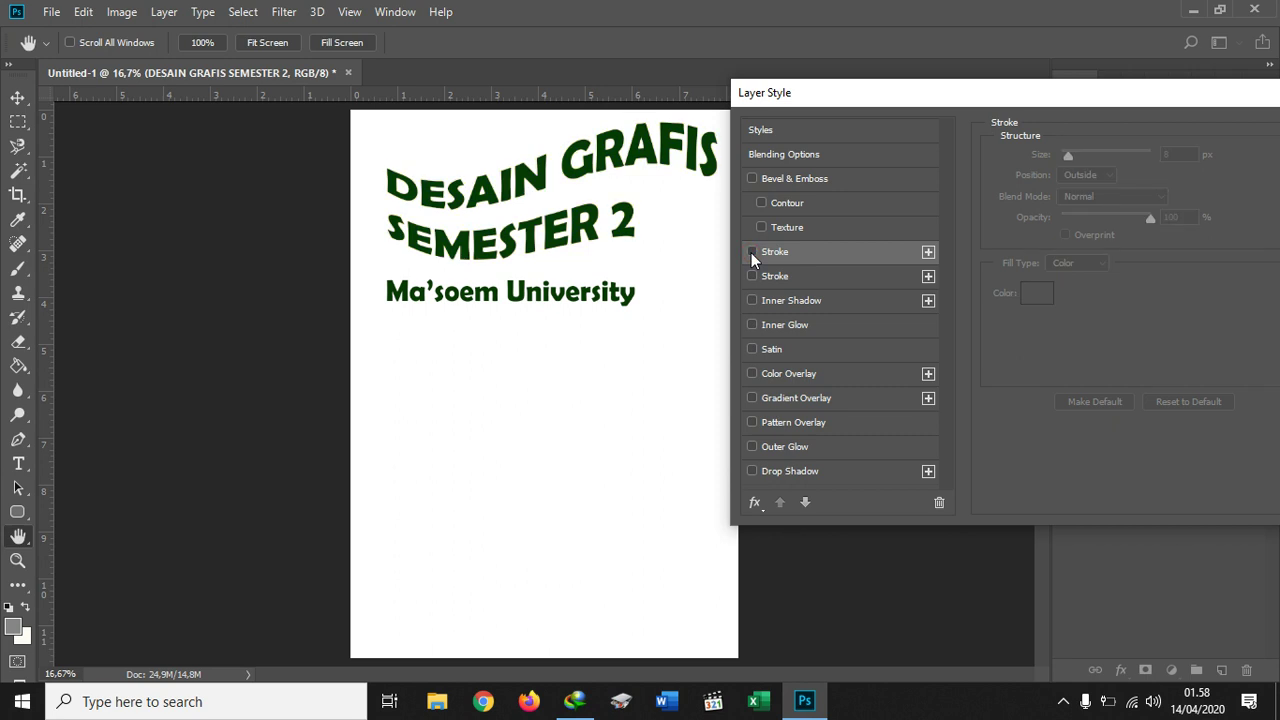
{"action": "left_click", "coordinate": [792, 300]}
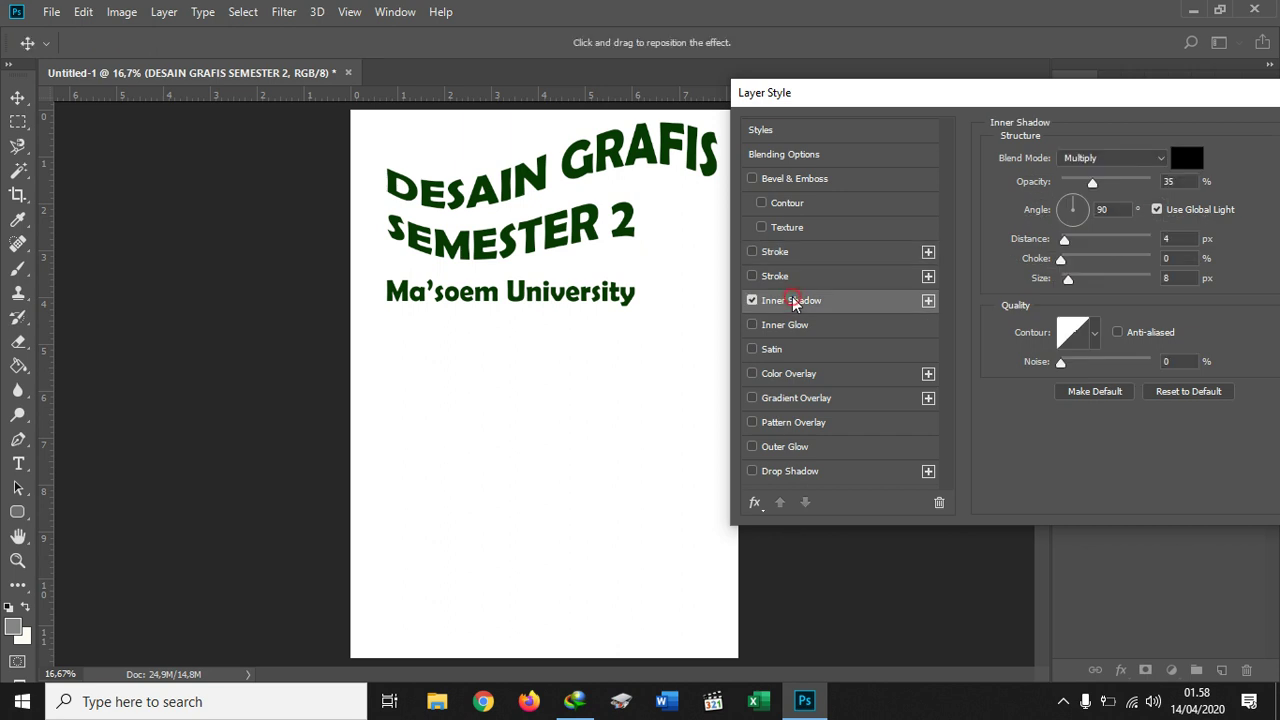
{"action": "left_click", "coordinate": [752, 301]}
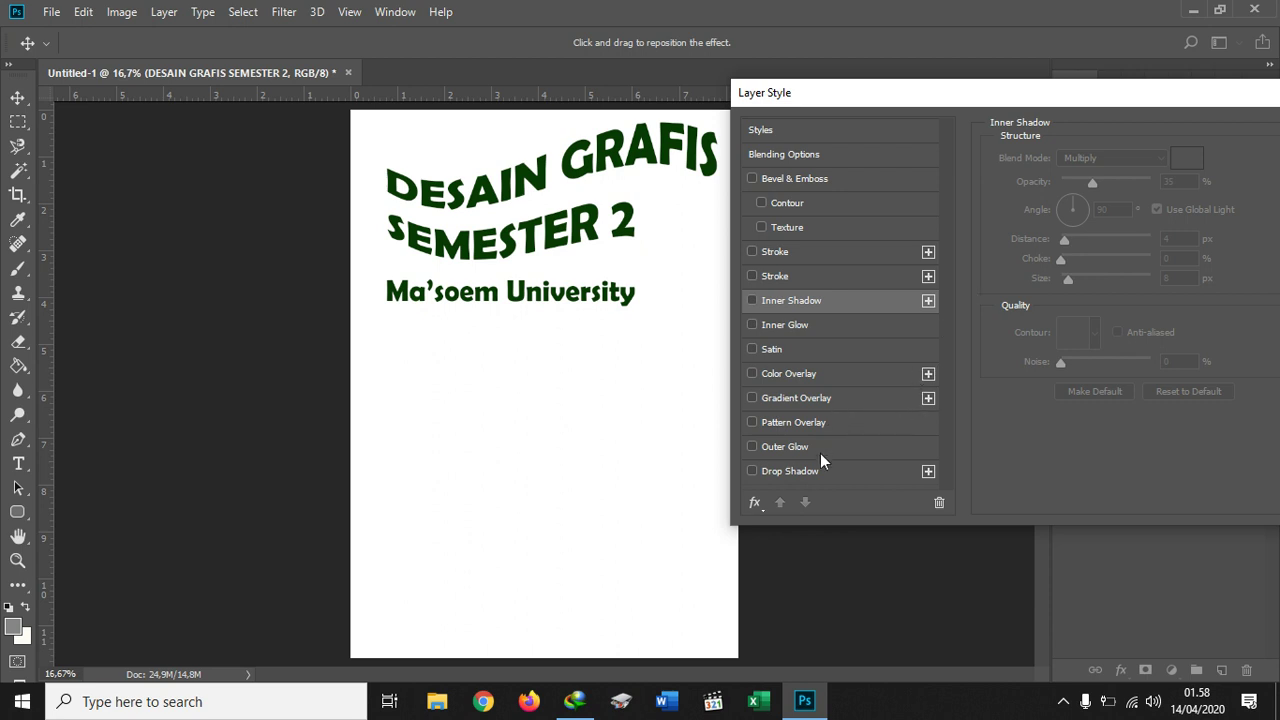
- Apply a Drop Shadow to the heading with distance 11 px, spread 11% and size 32 px, and nudge the heading slightly
{"action": "left_click", "coordinate": [768, 474]}
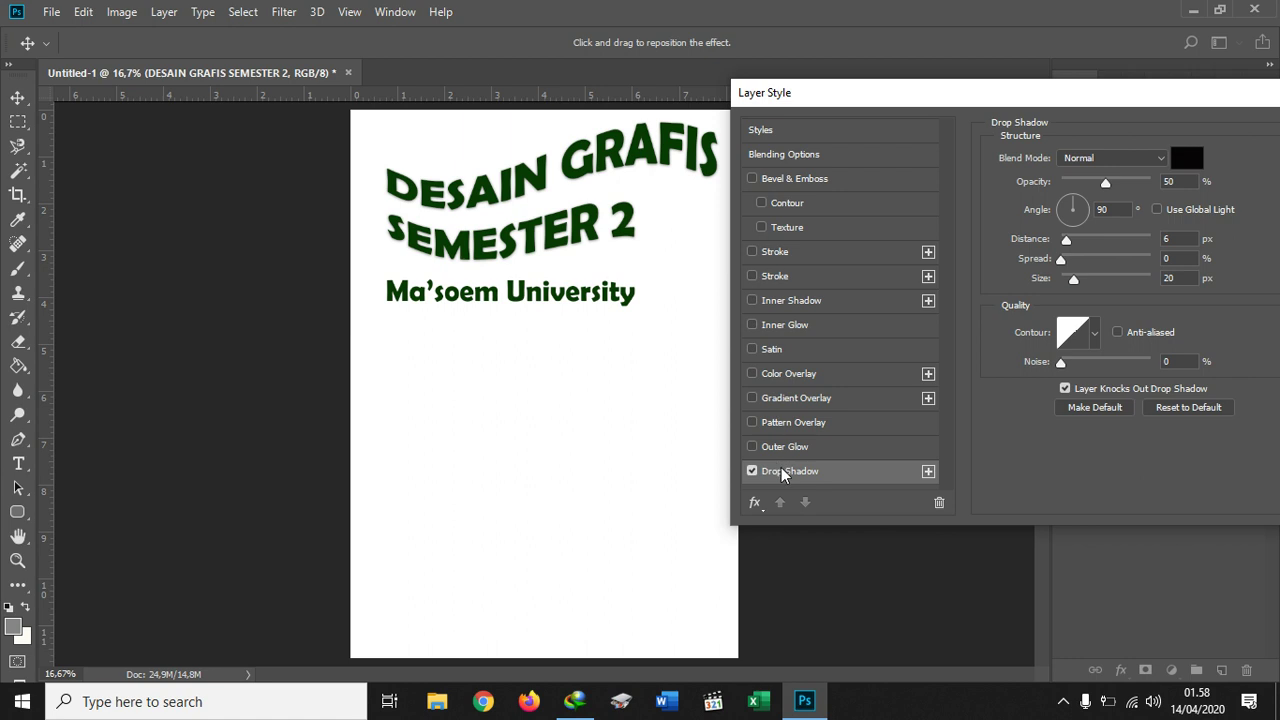
{"action": "left_click_drag", "start_coordinate": [1072, 244], "coordinate": [1077, 280]}
{"action": "left_click_drag", "start_coordinate": [1080, 90], "coordinate": [842, 244]}
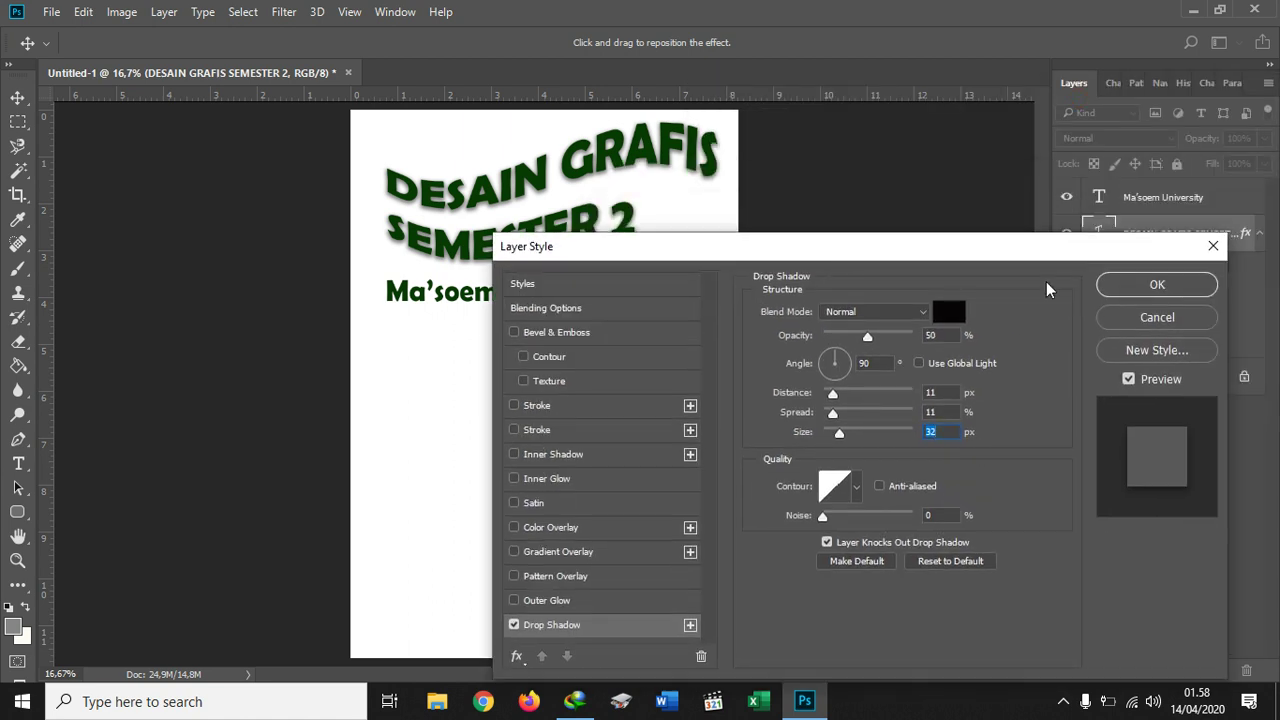
{"action": "left_click", "coordinate": [1143, 287]}
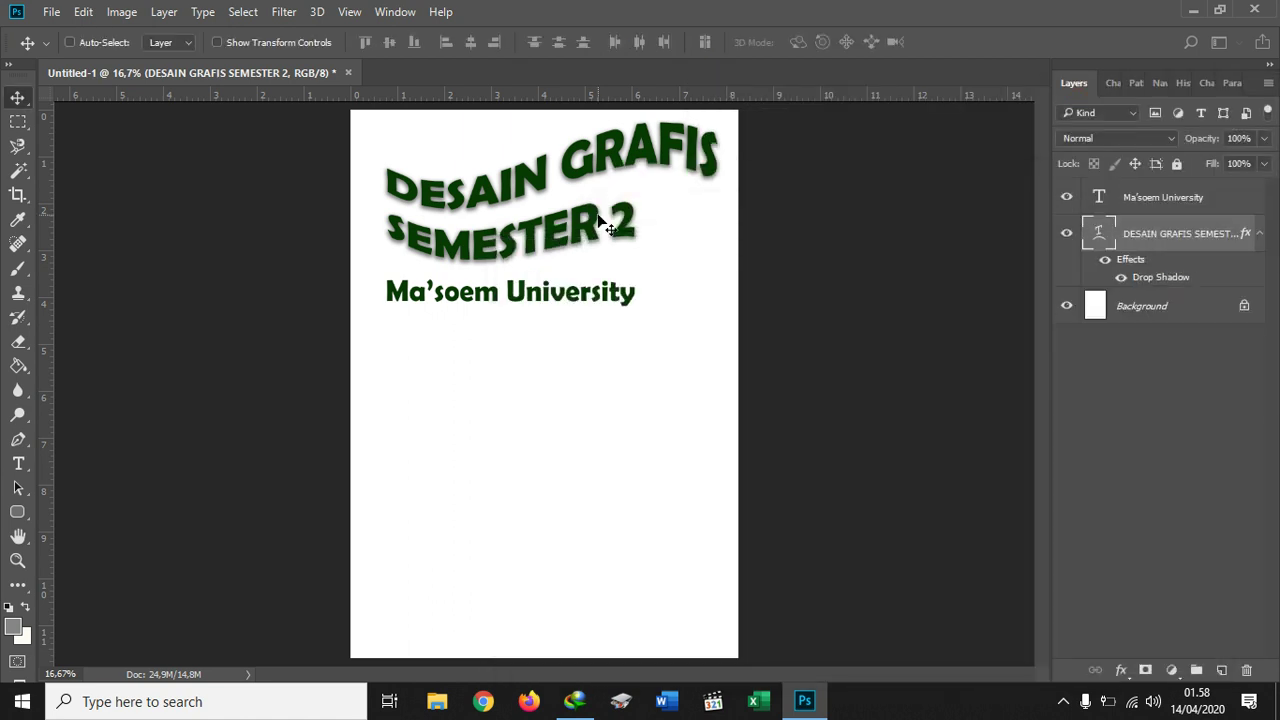
{"action": "left_click_drag", "start_coordinate": [578, 170], "coordinate": [576, 164]}
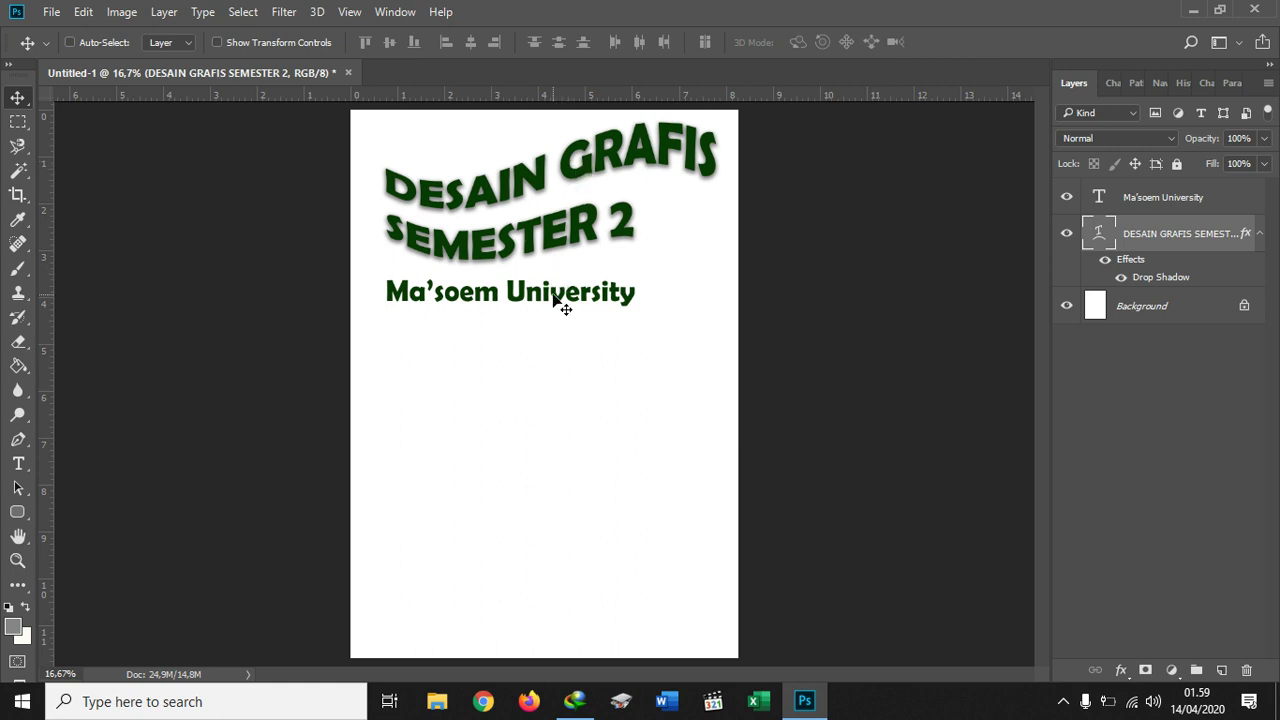
{"action": "left_click", "coordinate": [1152, 199]}
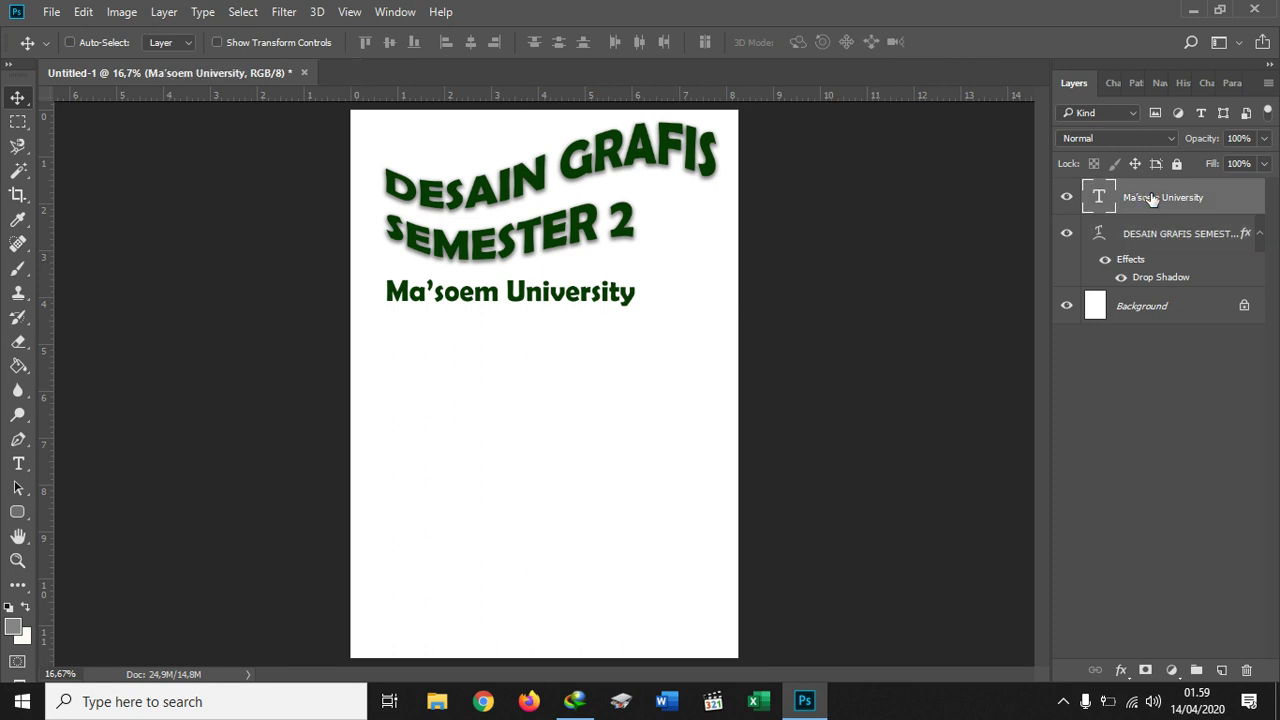
{"action": "left_click", "coordinate": [163, 12]}
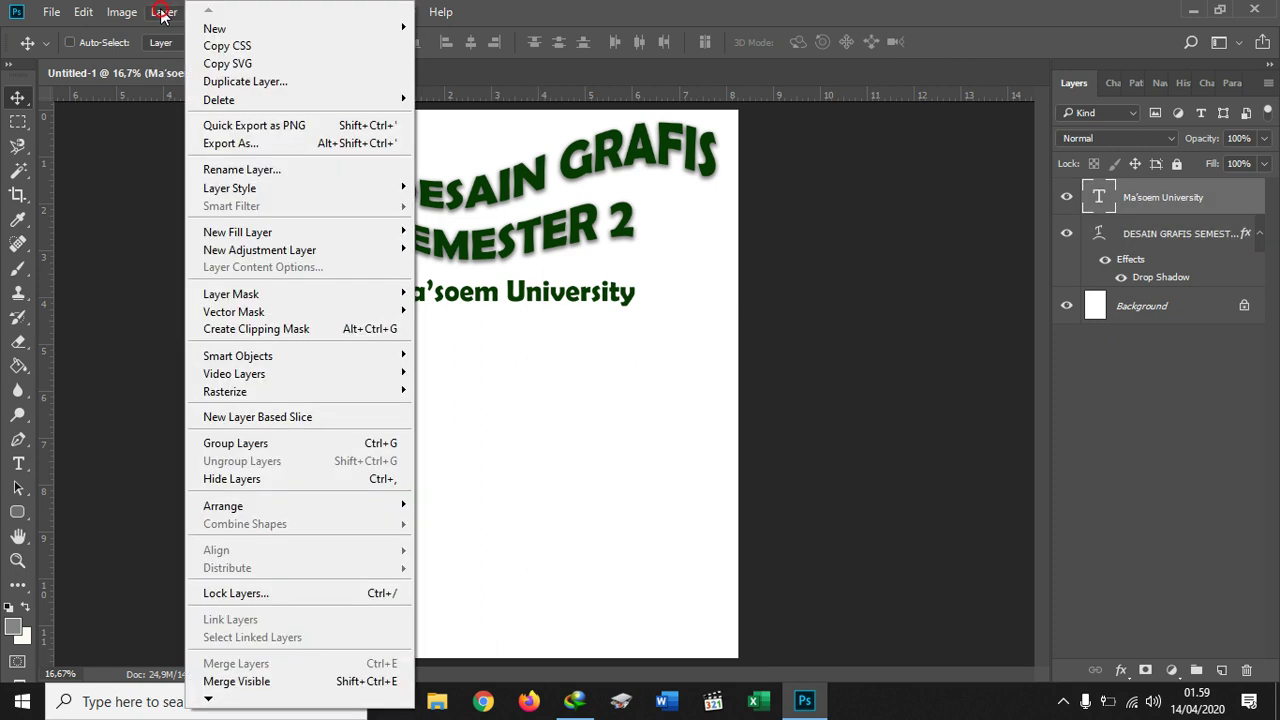
{"action": "left_click", "coordinate": [329, 190]}
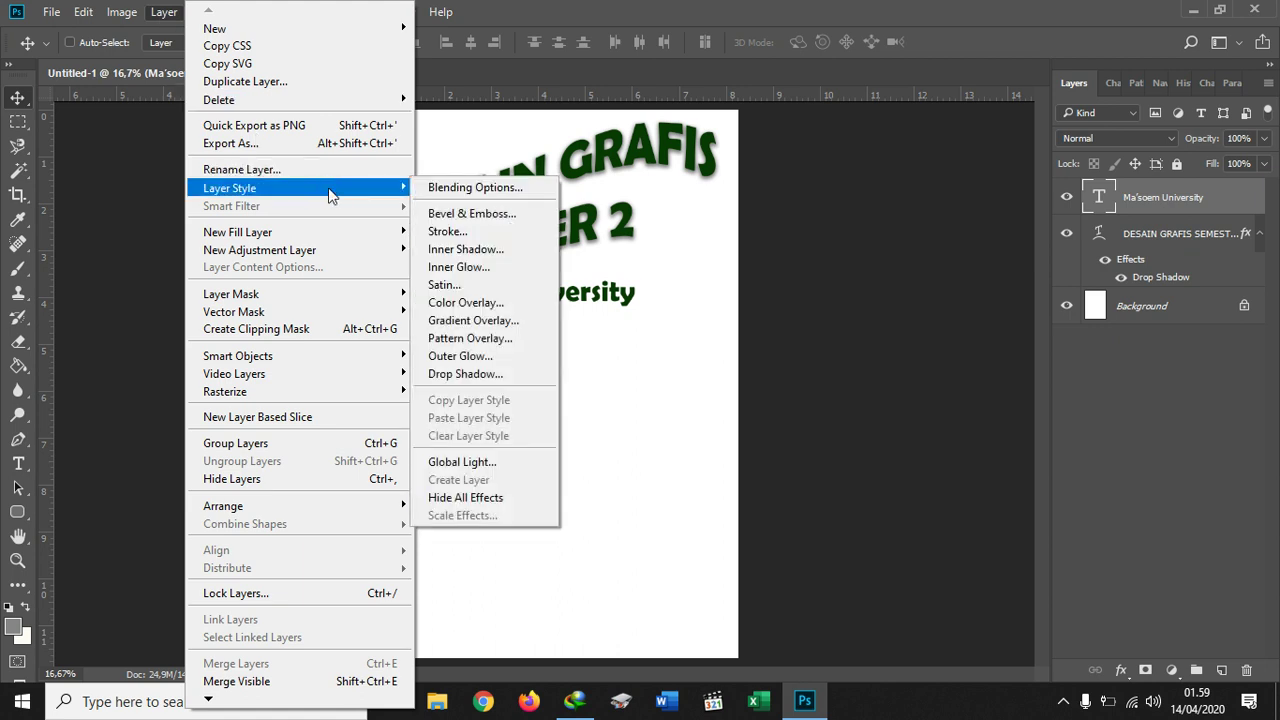
{"action": "left_click", "coordinate": [851, 306]}
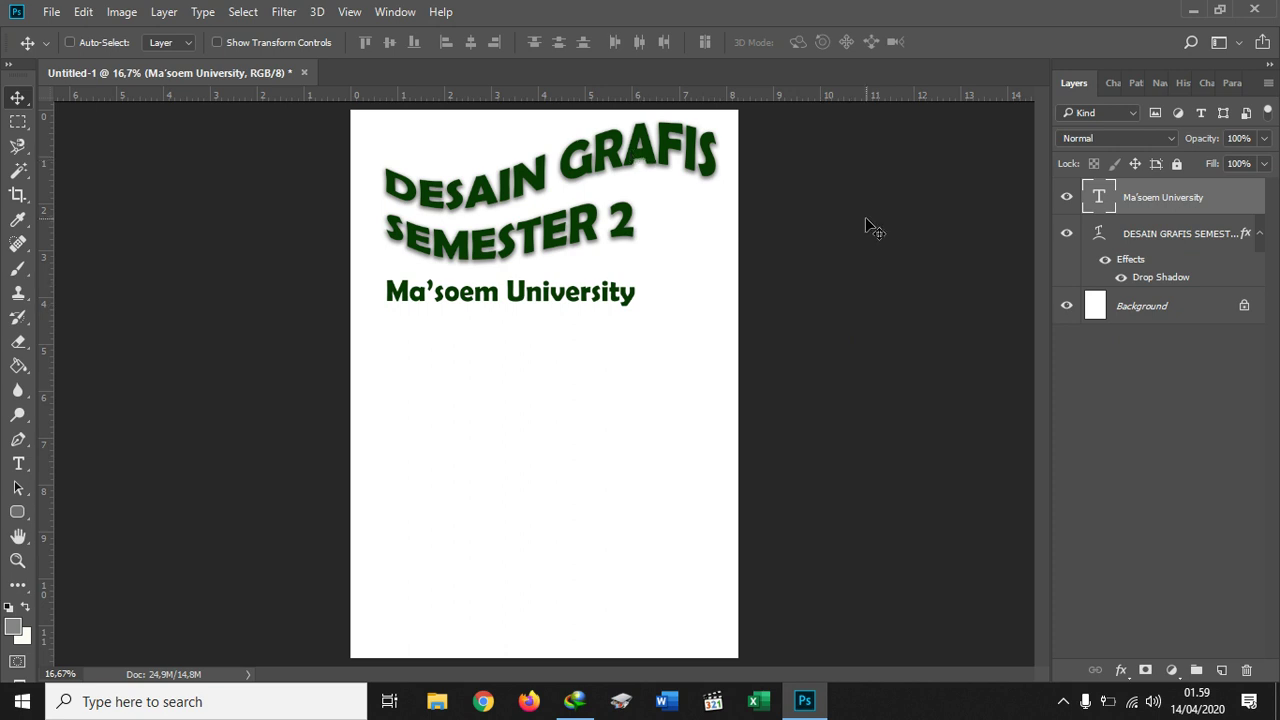
- Copy the layer style of the "DESAIN GRAFIS SEMESTER 2" layer and paste it onto the "Ma'soem University" layer
{"action": "left_click", "coordinate": [1138, 249]}
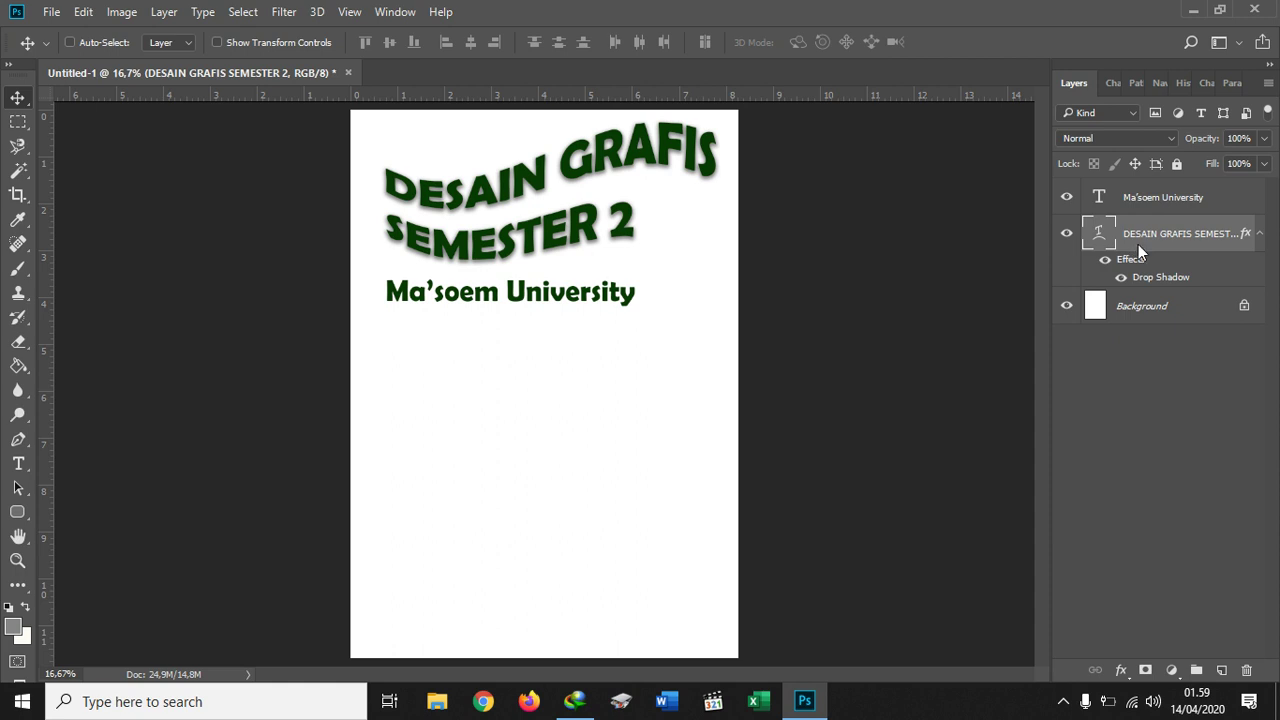
{"action": "right_click", "coordinate": [1138, 252]}
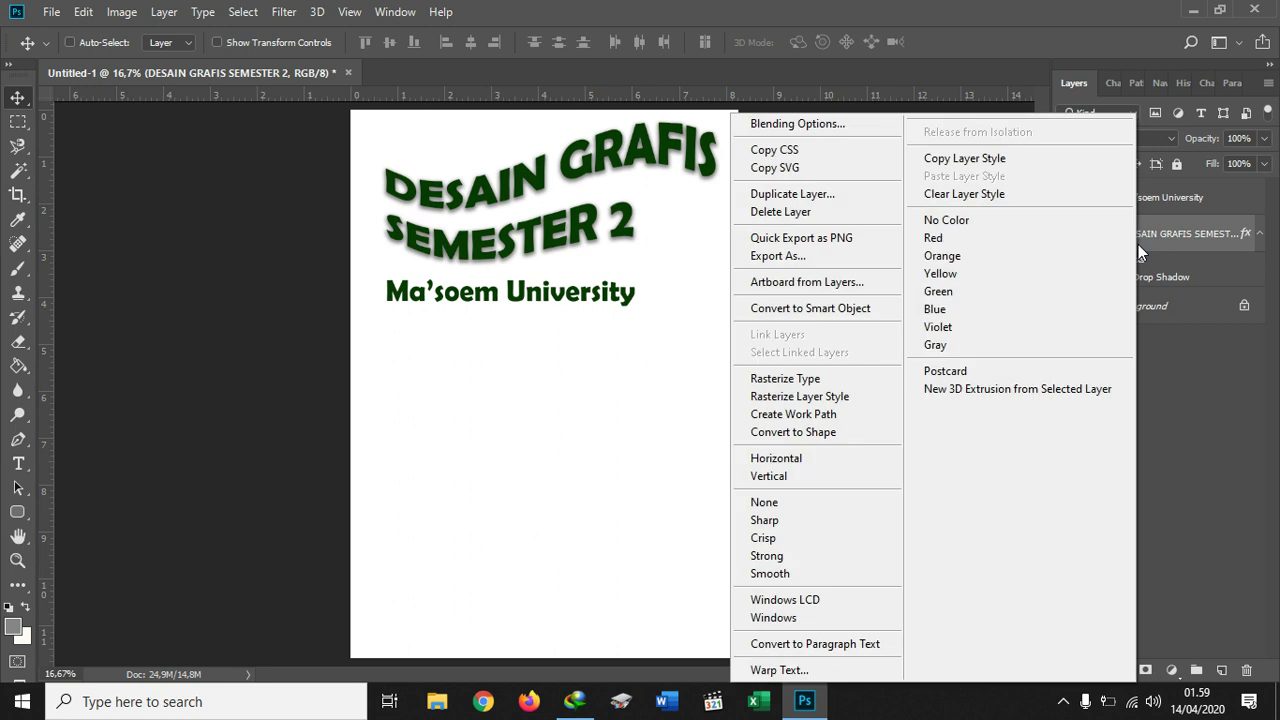
{"action": "left_click", "coordinate": [989, 162]}
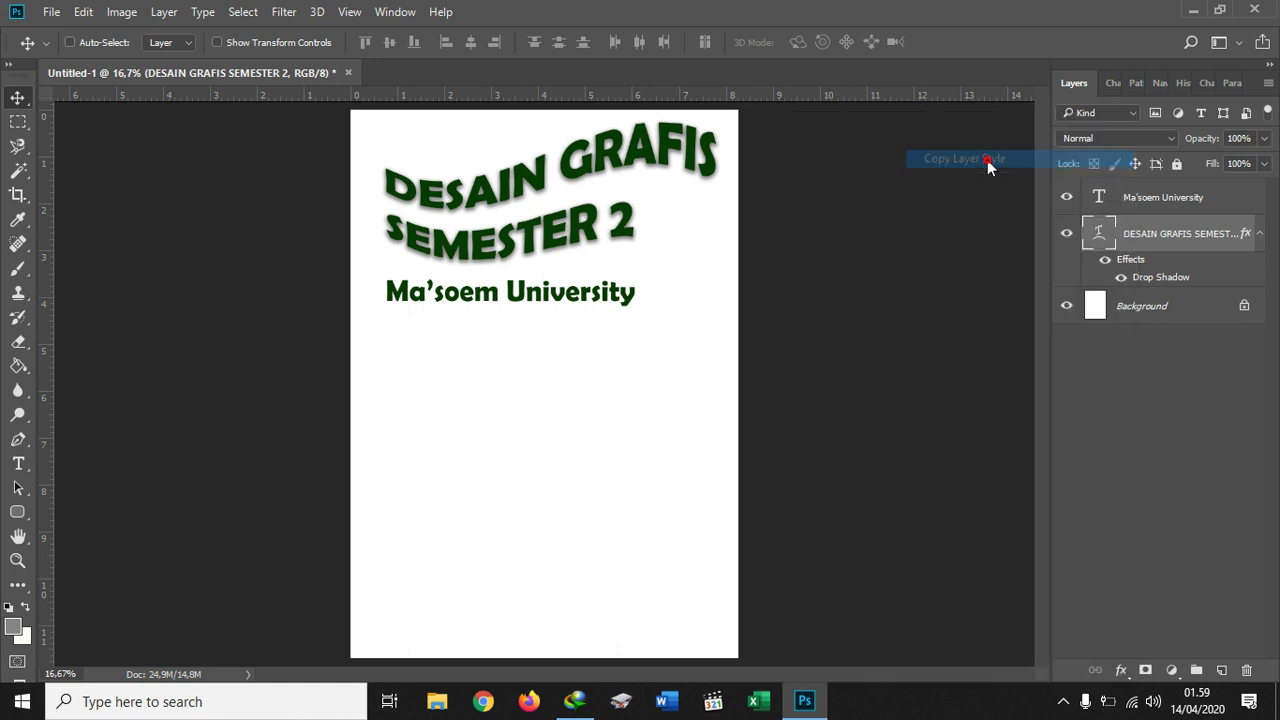
{"action": "left_click", "coordinate": [1141, 199]}
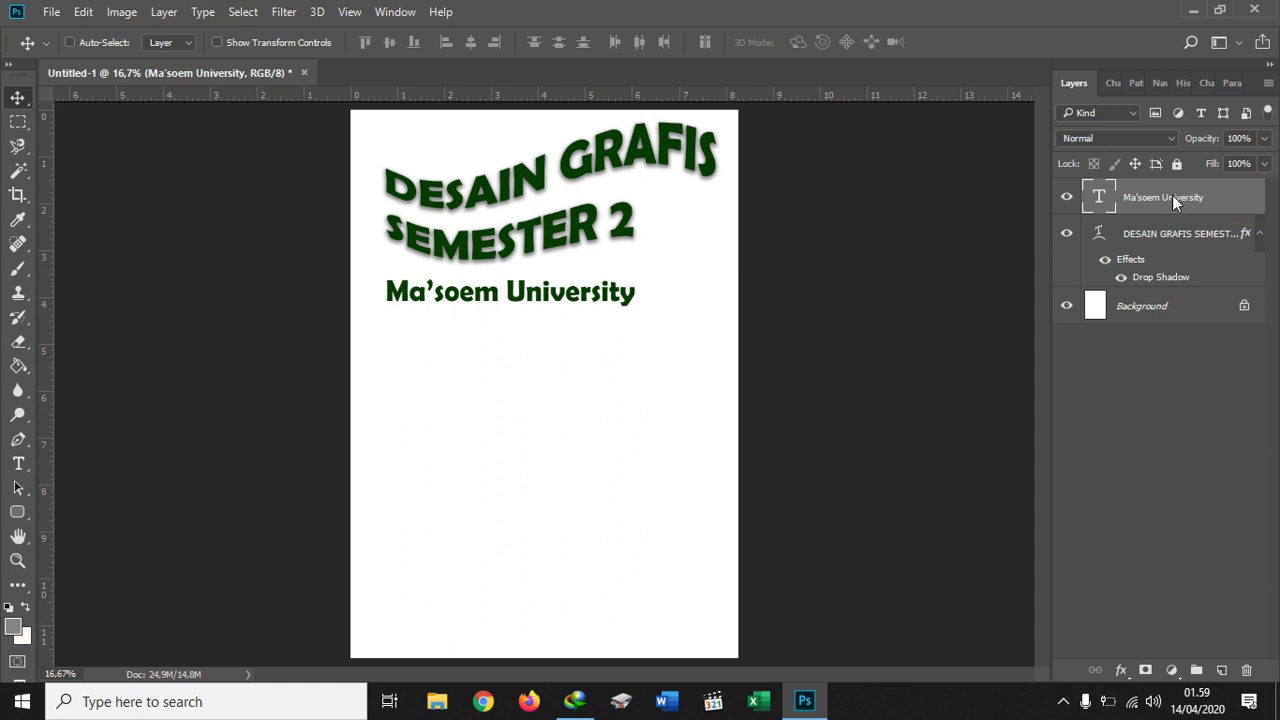
{"action": "right_click", "coordinate": [1172, 199]}
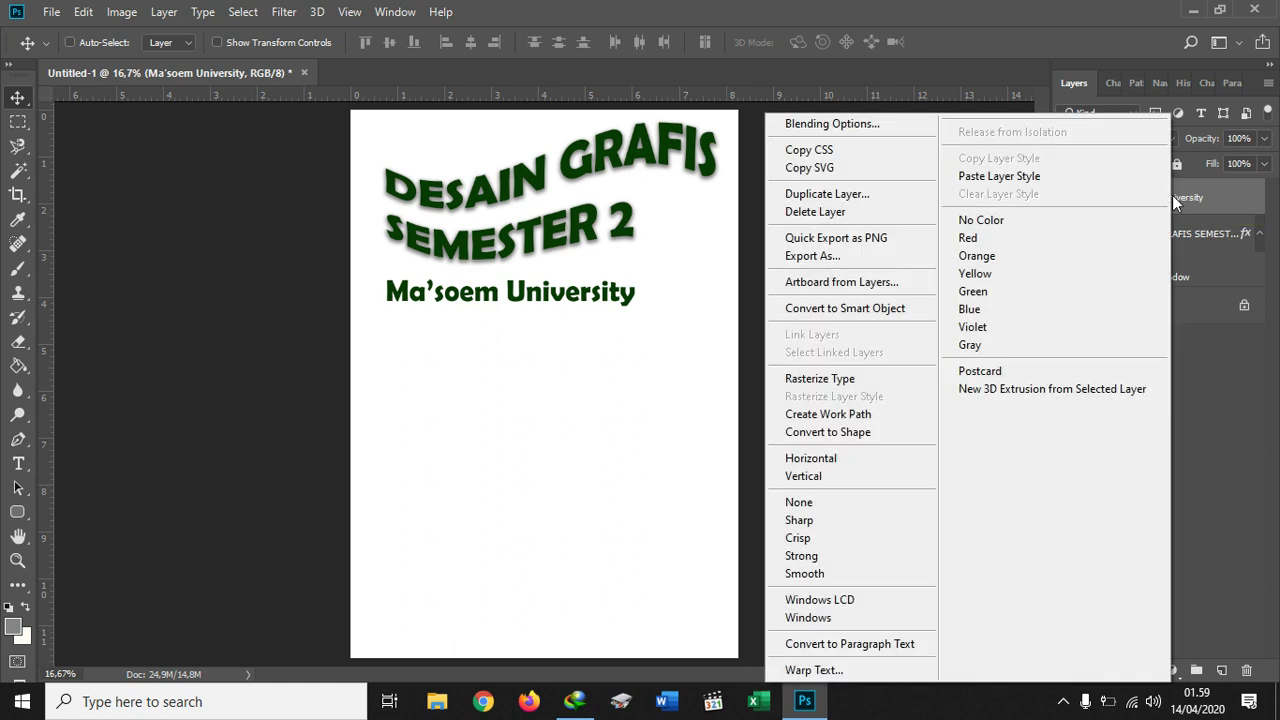
{"action": "left_click", "coordinate": [1088, 191]}
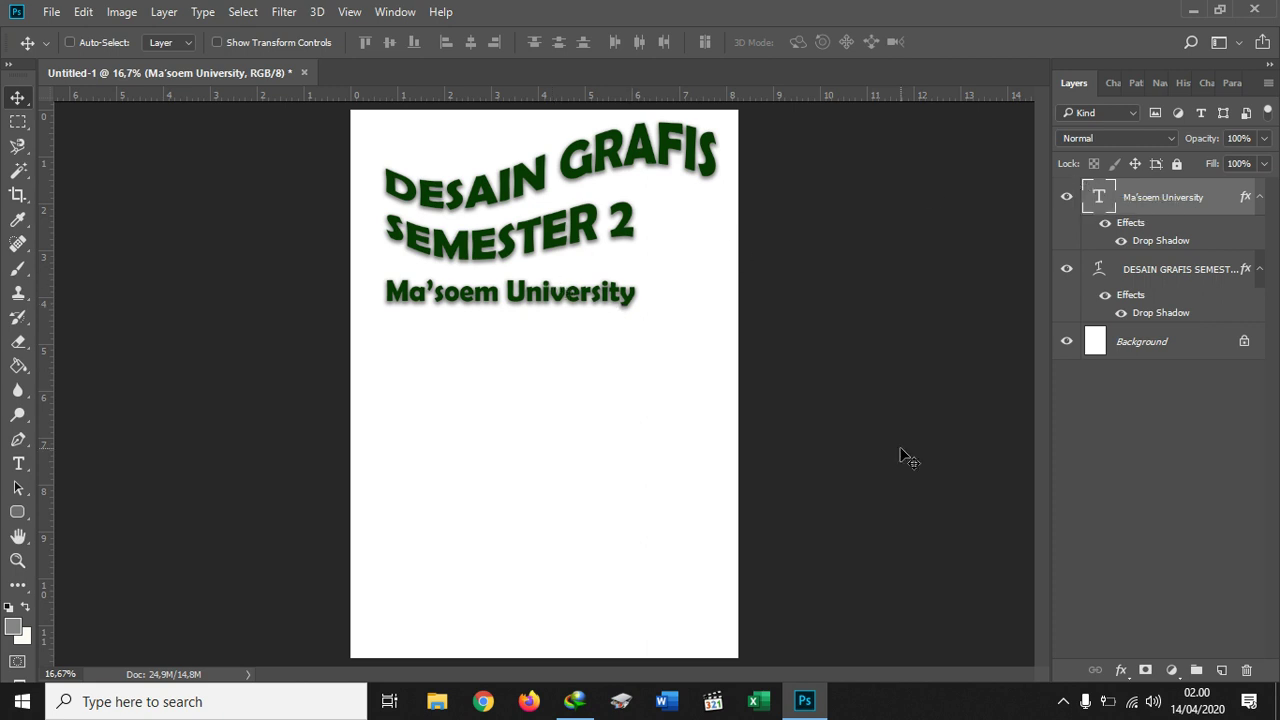
{"action": "left_click", "coordinate": [1061, 703]}
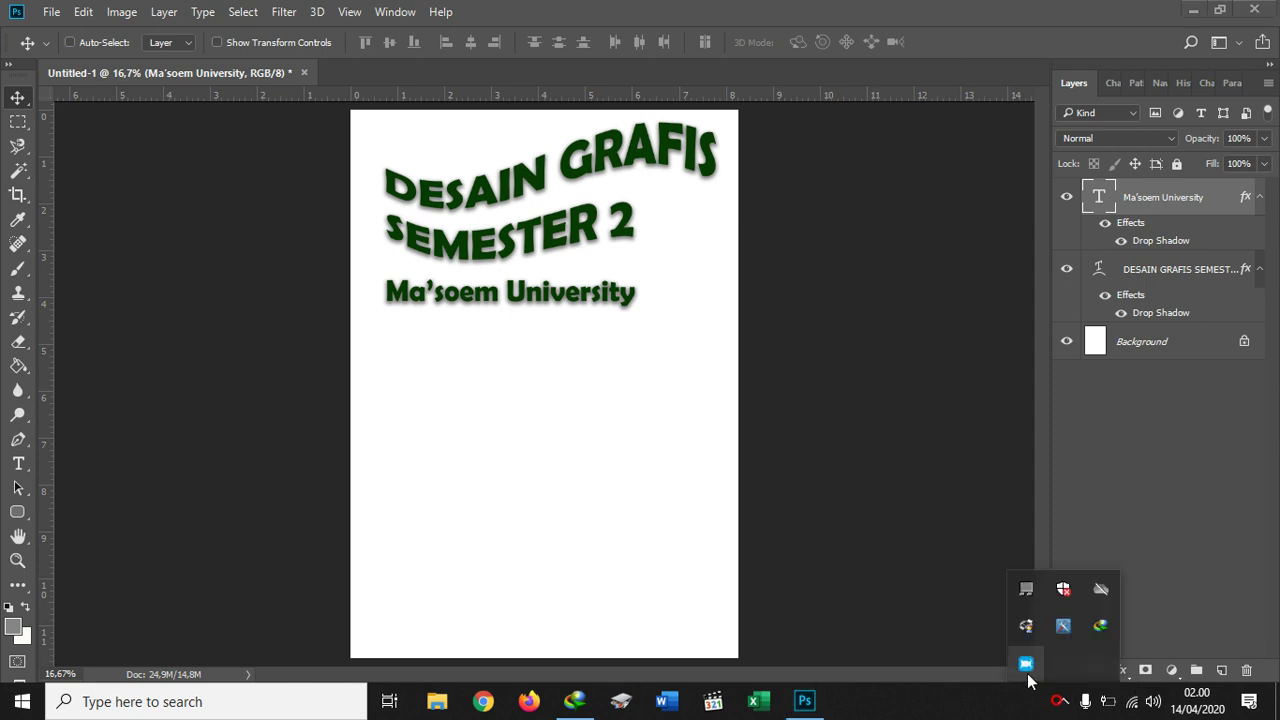
{"action": "right_click", "coordinate": [1026, 664]}
{"action": "left_click", "coordinate": [1090, 599]}
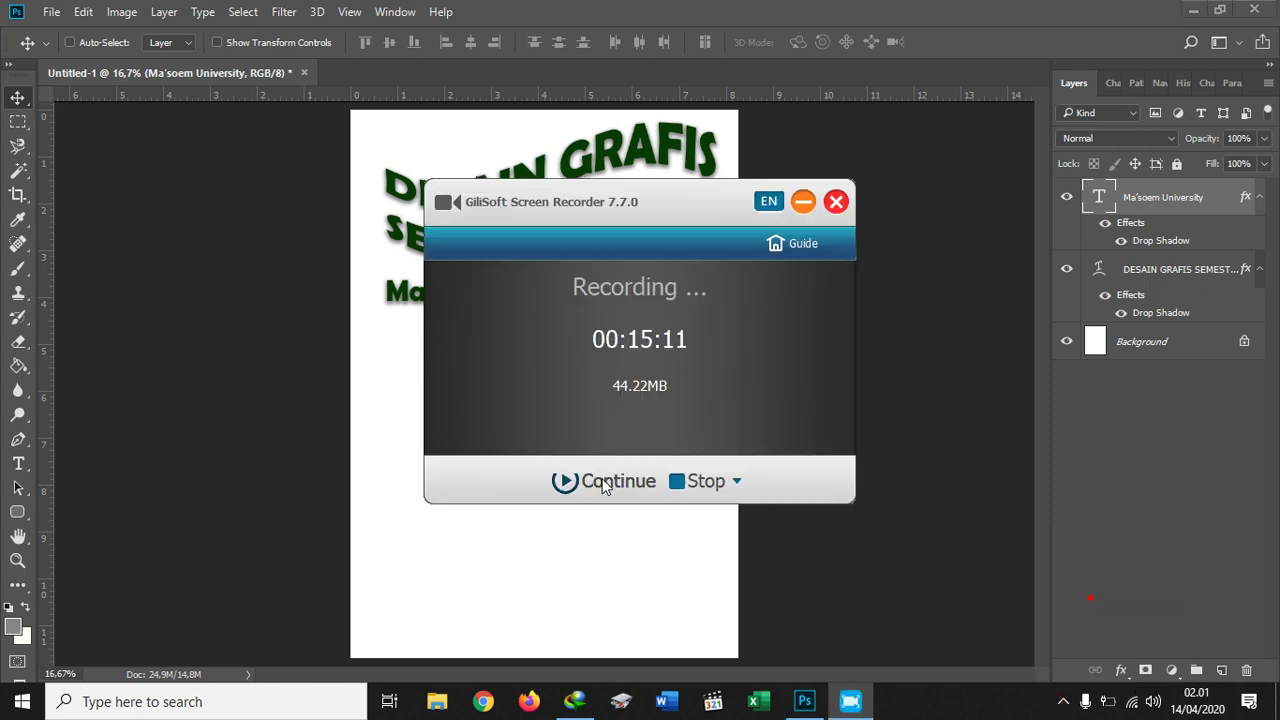
{"action": "left_click", "coordinate": [604, 483]}
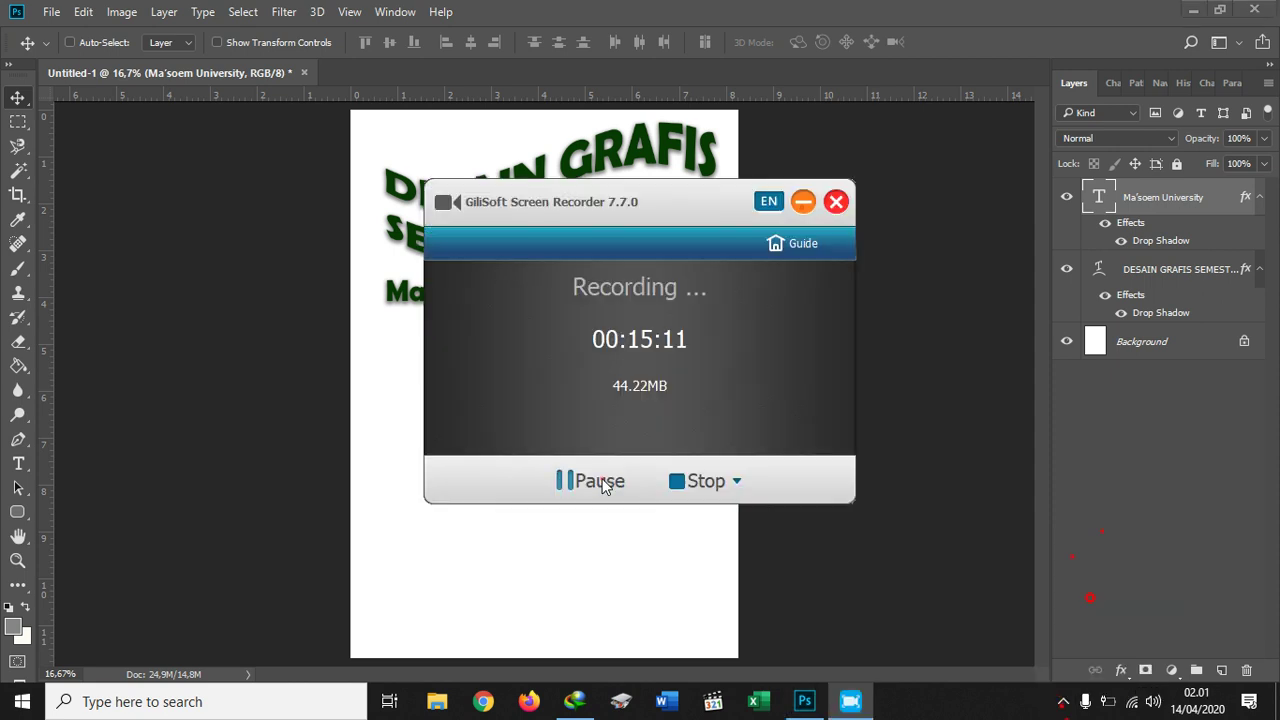
{"action": "left_click", "coordinate": [804, 204]}
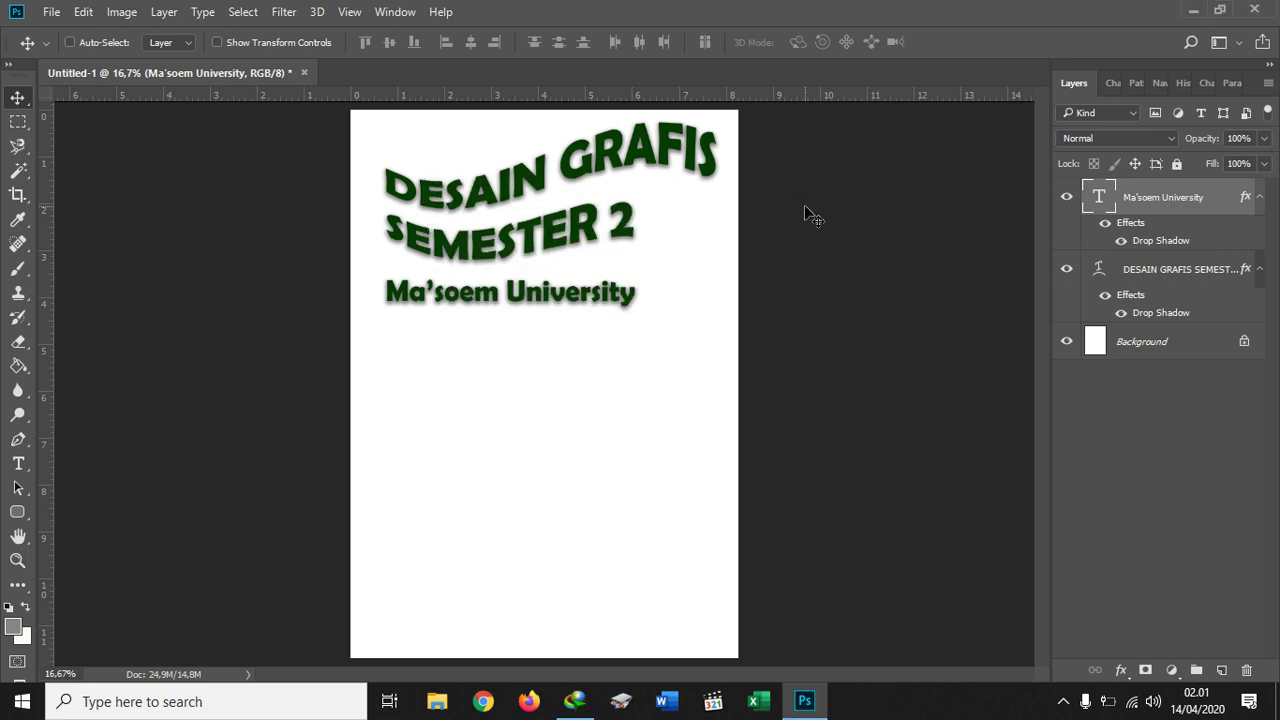
- Create a paragraph text box below the "Ma'soem University" line and fill it with 20 pt Lorem Ipsum placeholder text
{"action": "left_click", "coordinate": [26, 464]}
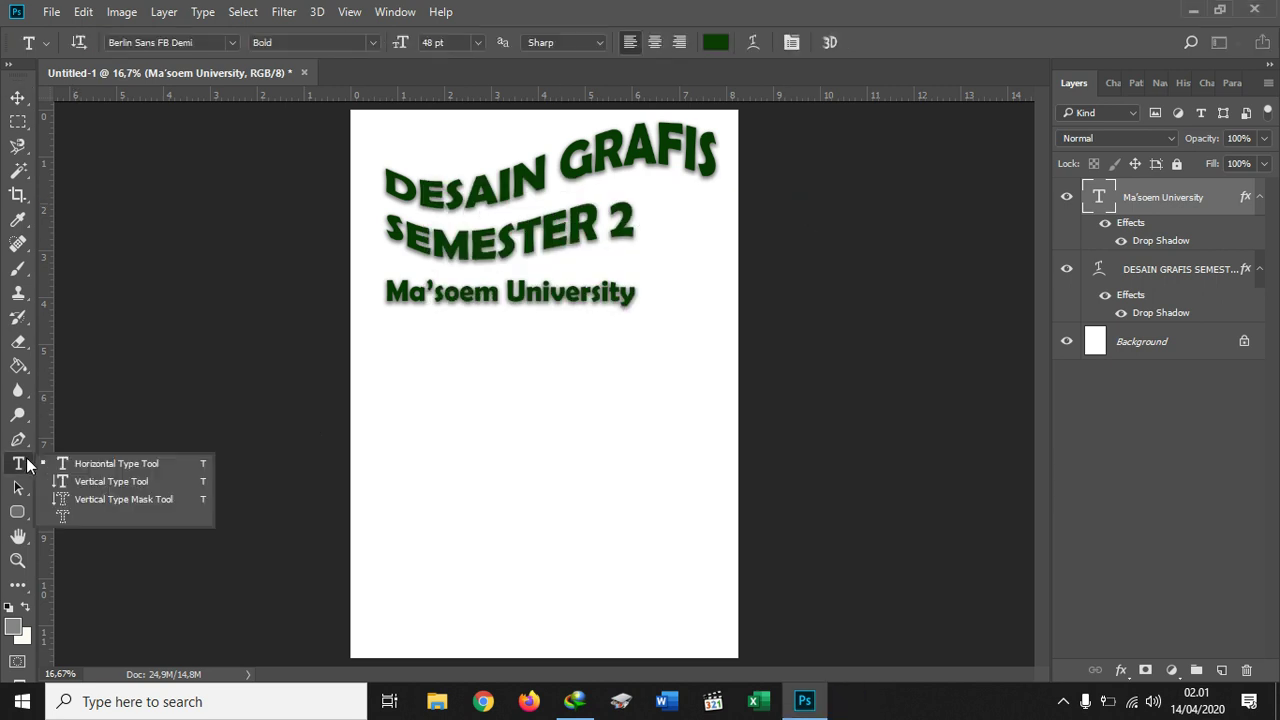
{"action": "left_click", "coordinate": [79, 462]}
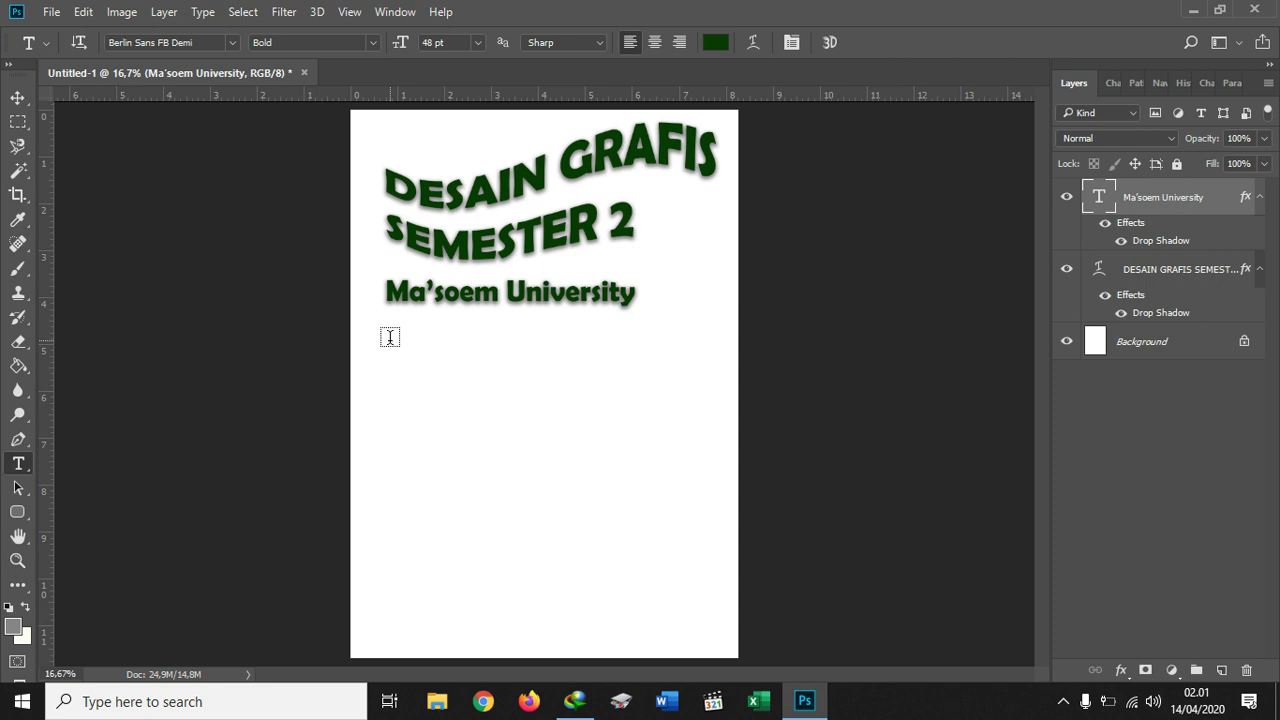
{"action": "left_click_drag", "start_coordinate": [388, 340], "coordinate": [709, 610]}
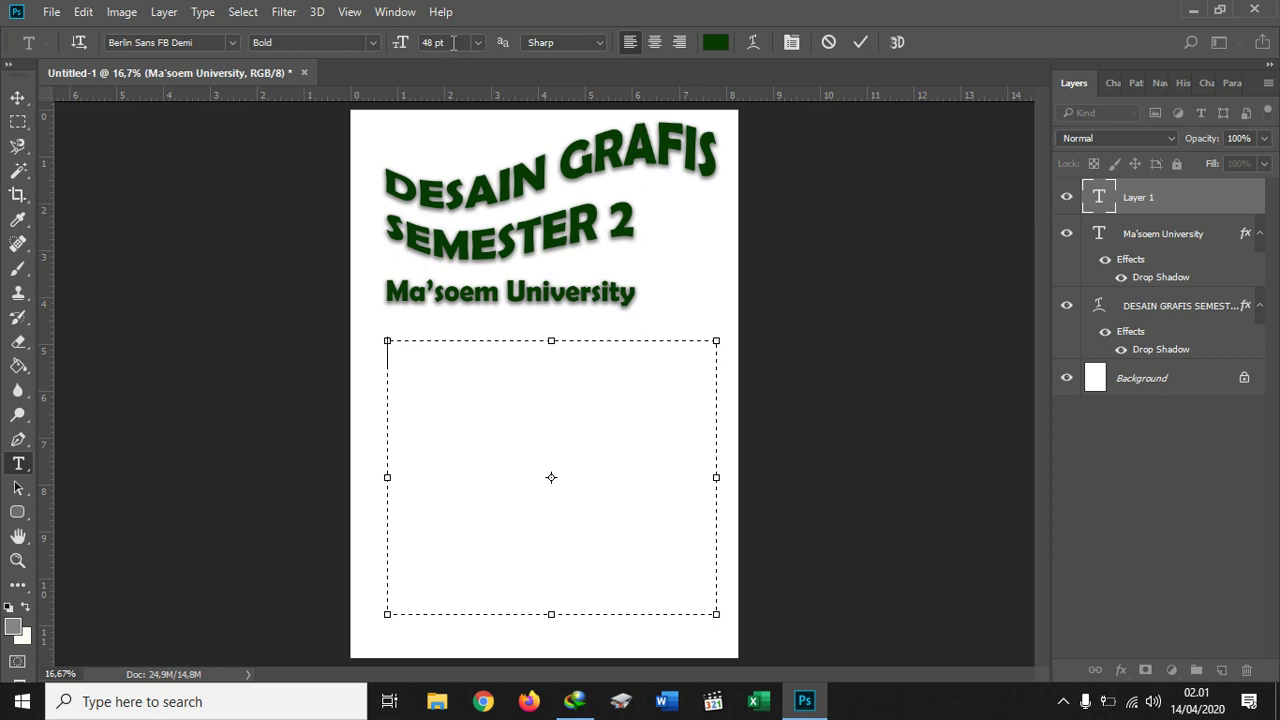
{"action": "left_click", "coordinate": [434, 43]}
{"action": "type", "text": "20"}
{"action": "key", "text": "Return"}
{"action": "left_click", "coordinate": [201, 14]}
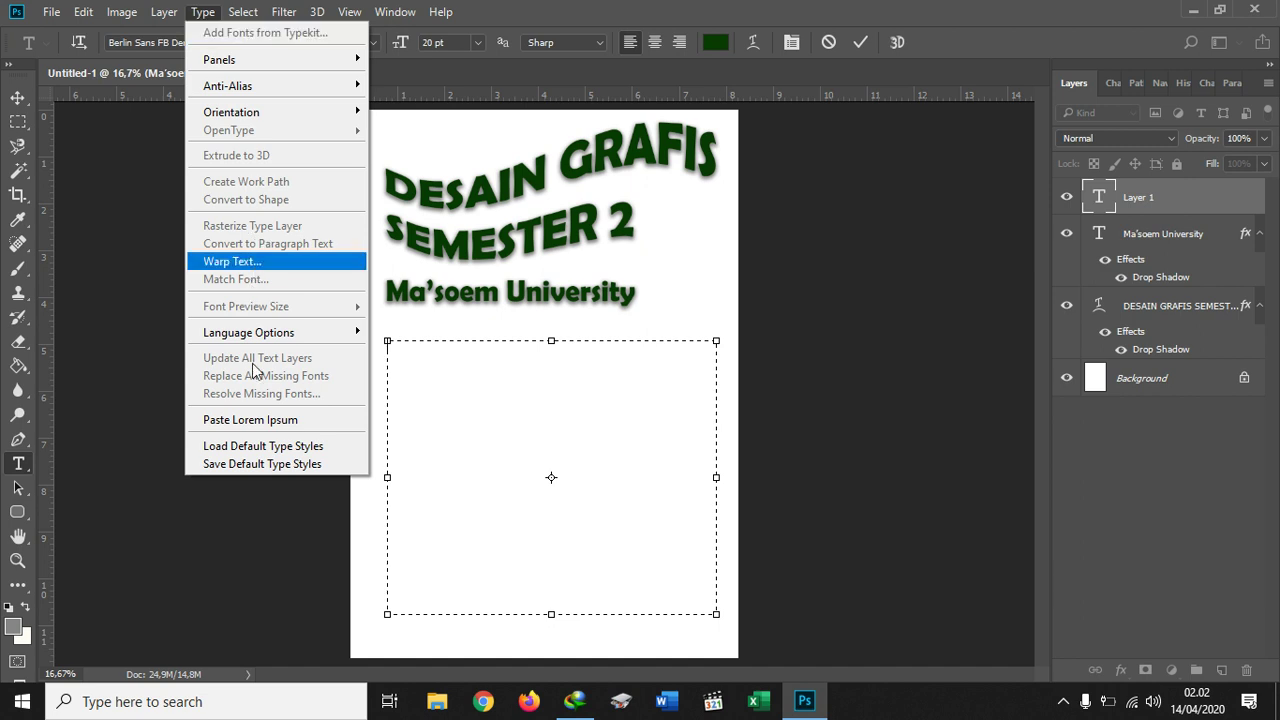
{"action": "left_click", "coordinate": [268, 420]}
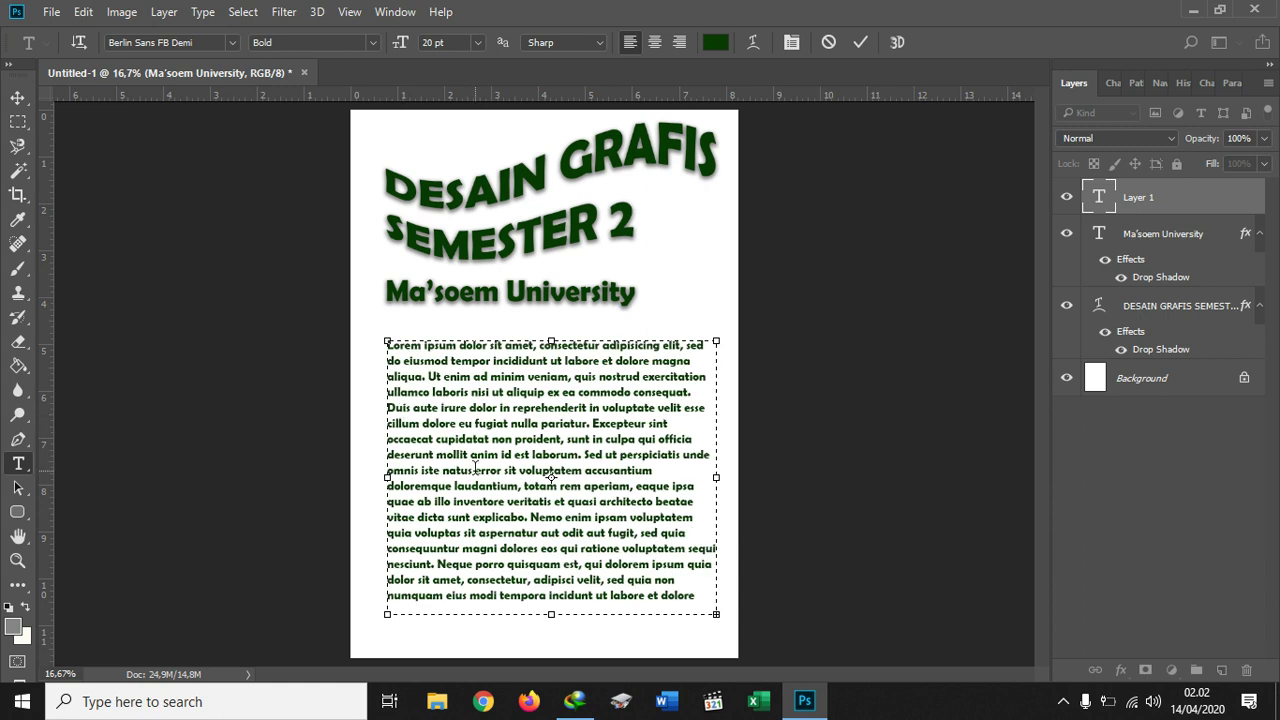
- Recolour the whole Lorem Ipsum paragraph black and nudge the text block slightly
{"action": "key", "text": "ctrl+a"}
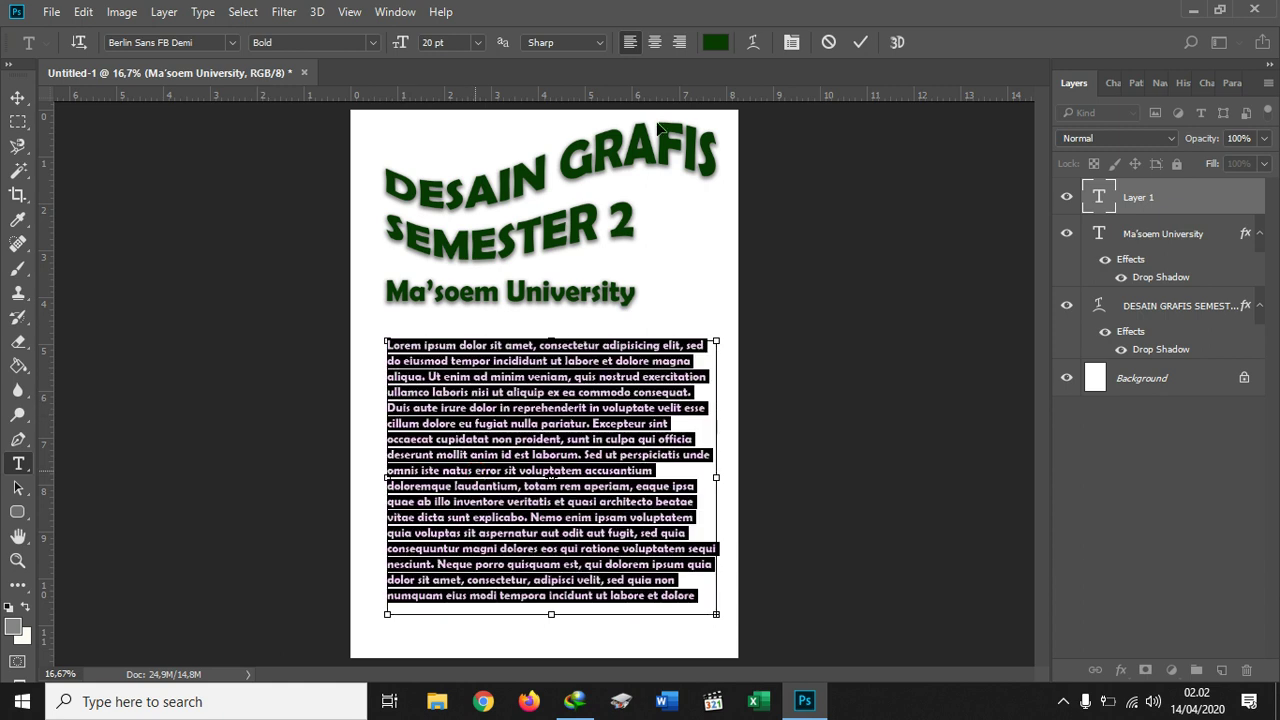
{"action": "left_click", "coordinate": [716, 45]}
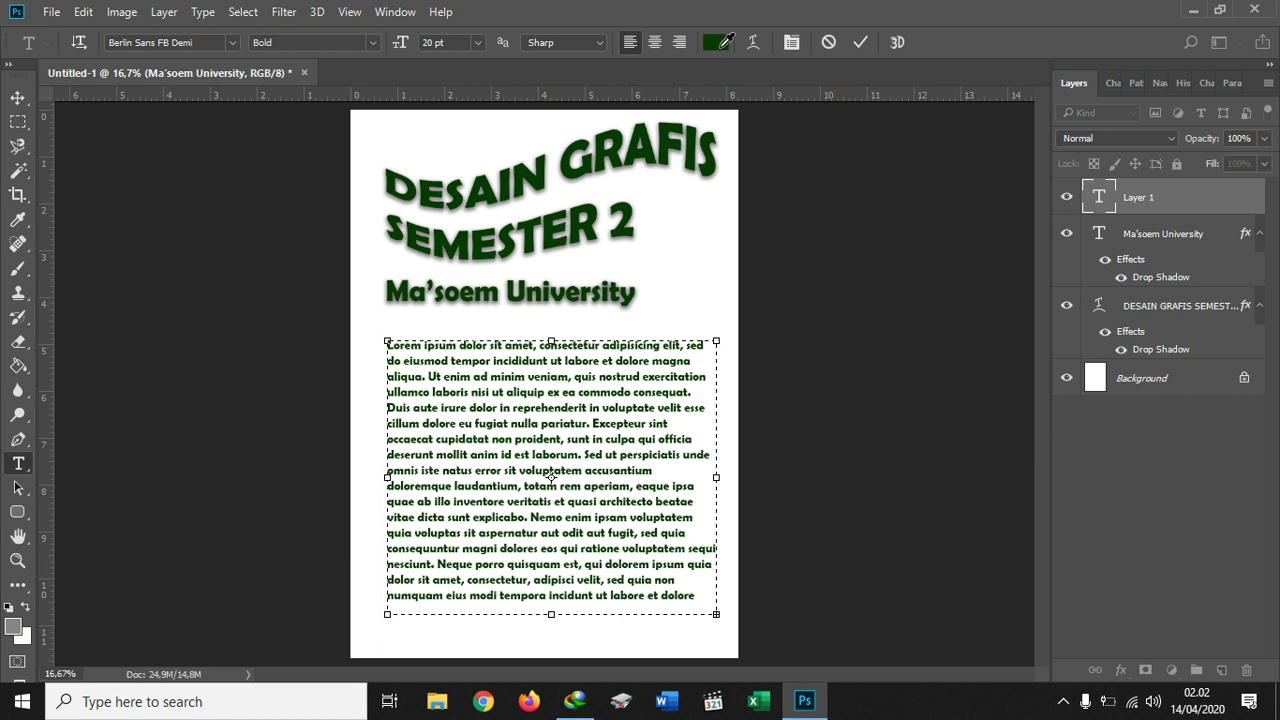
{"action": "left_click_drag", "start_coordinate": [767, 519], "coordinate": [762, 569]}
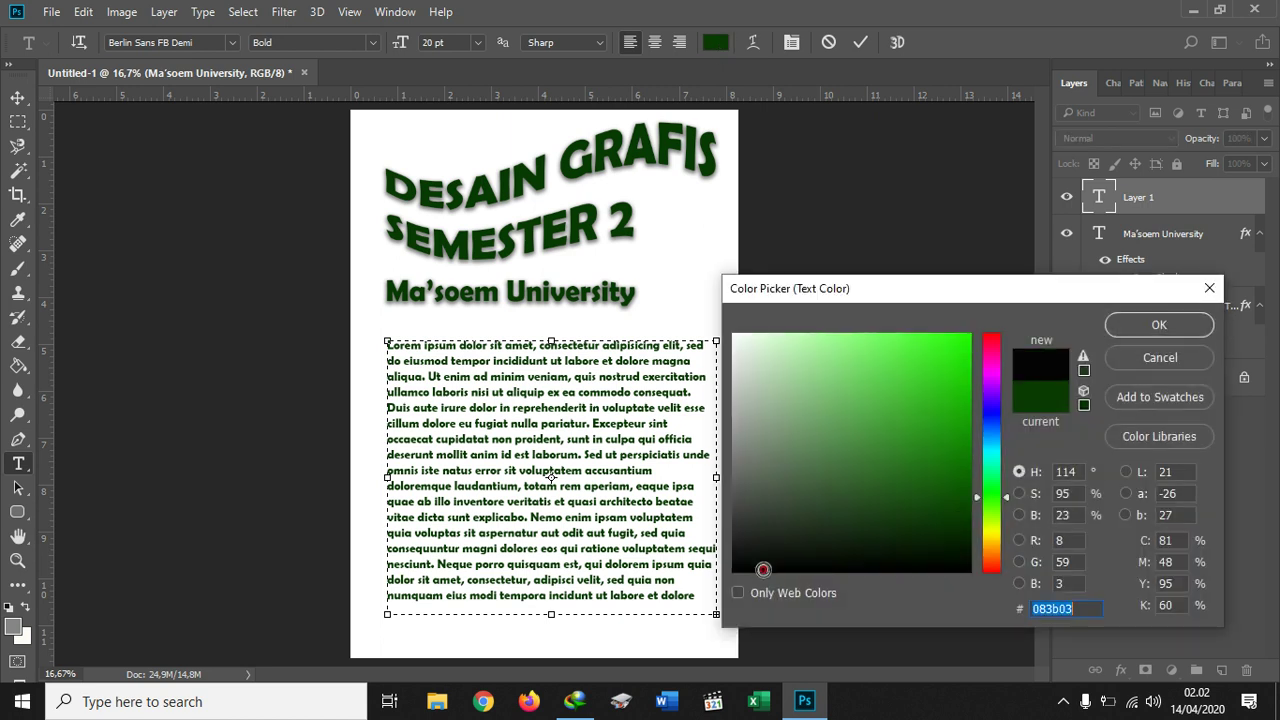
{"action": "left_click", "coordinate": [1126, 320]}
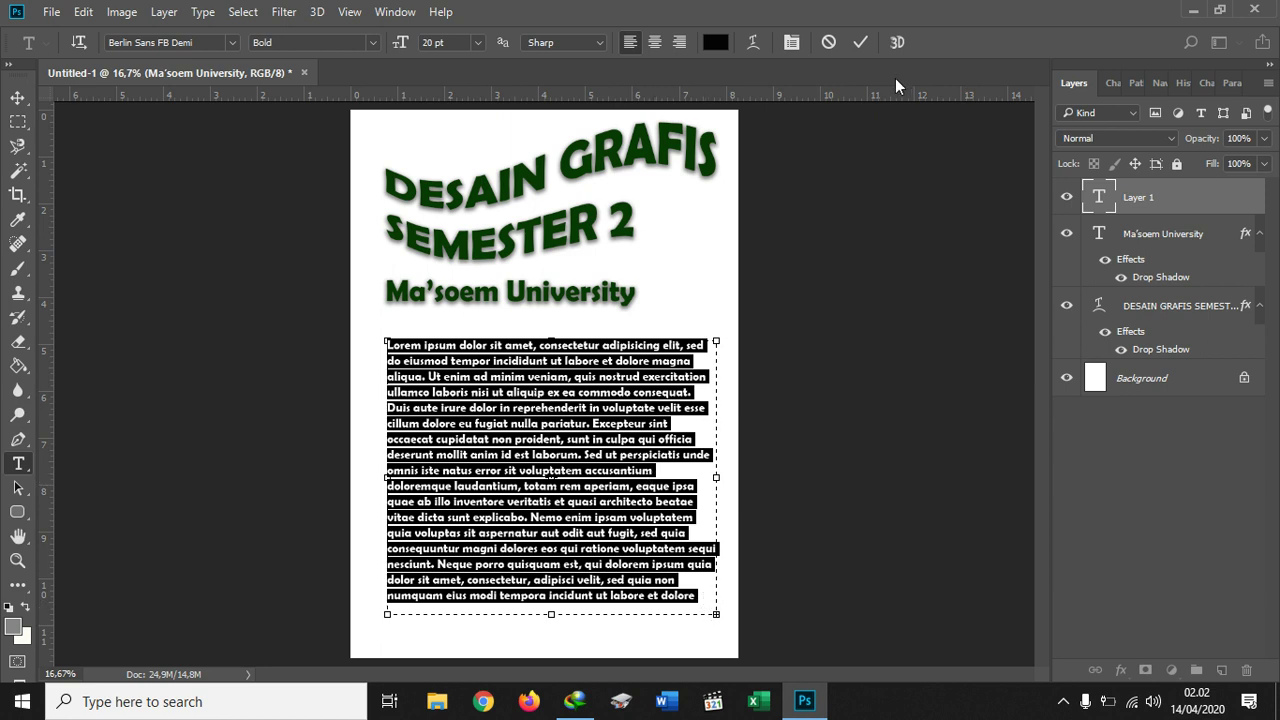
{"action": "left_click", "coordinate": [853, 46]}
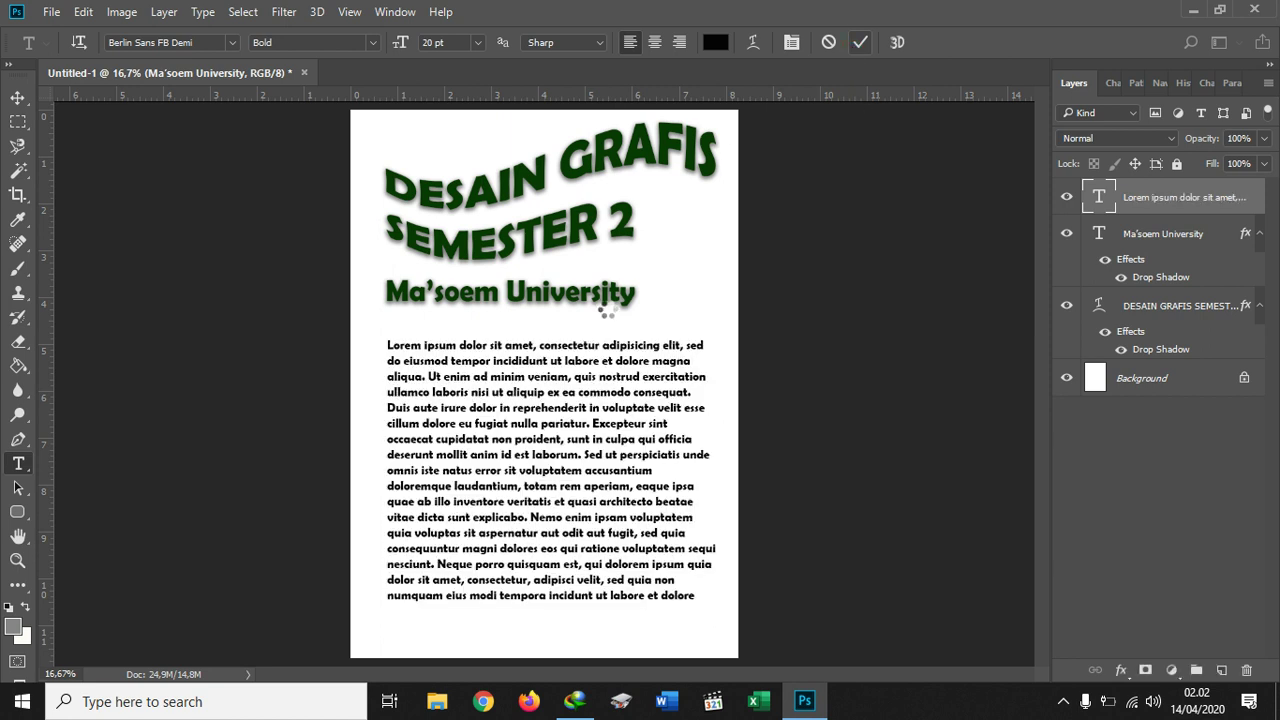
{"action": "left_click", "coordinate": [18, 98]}
{"action": "left_click_drag", "start_coordinate": [466, 362], "coordinate": [467, 356]}
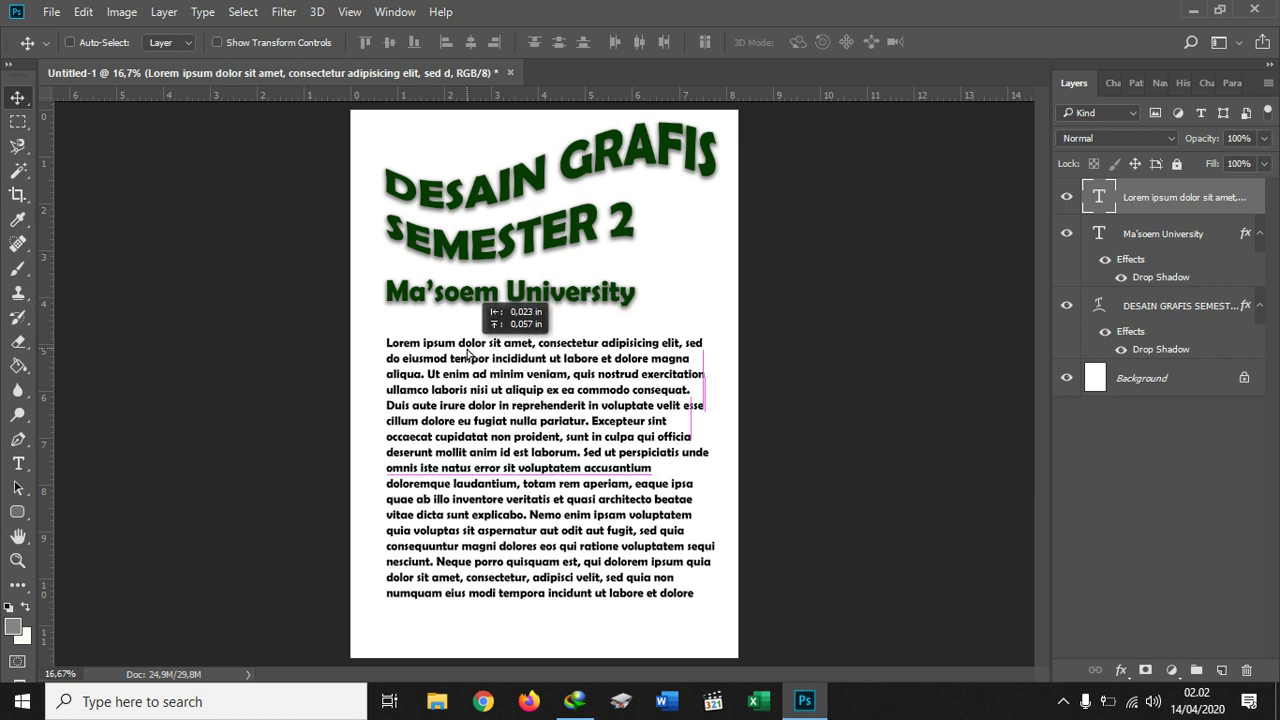
- Select the whole Lorem Ipsum paragraph and try centre and right alignment before returning to left alignment
{"action": "left_click", "coordinate": [18, 463]}
{"action": "left_click", "coordinate": [388, 342]}
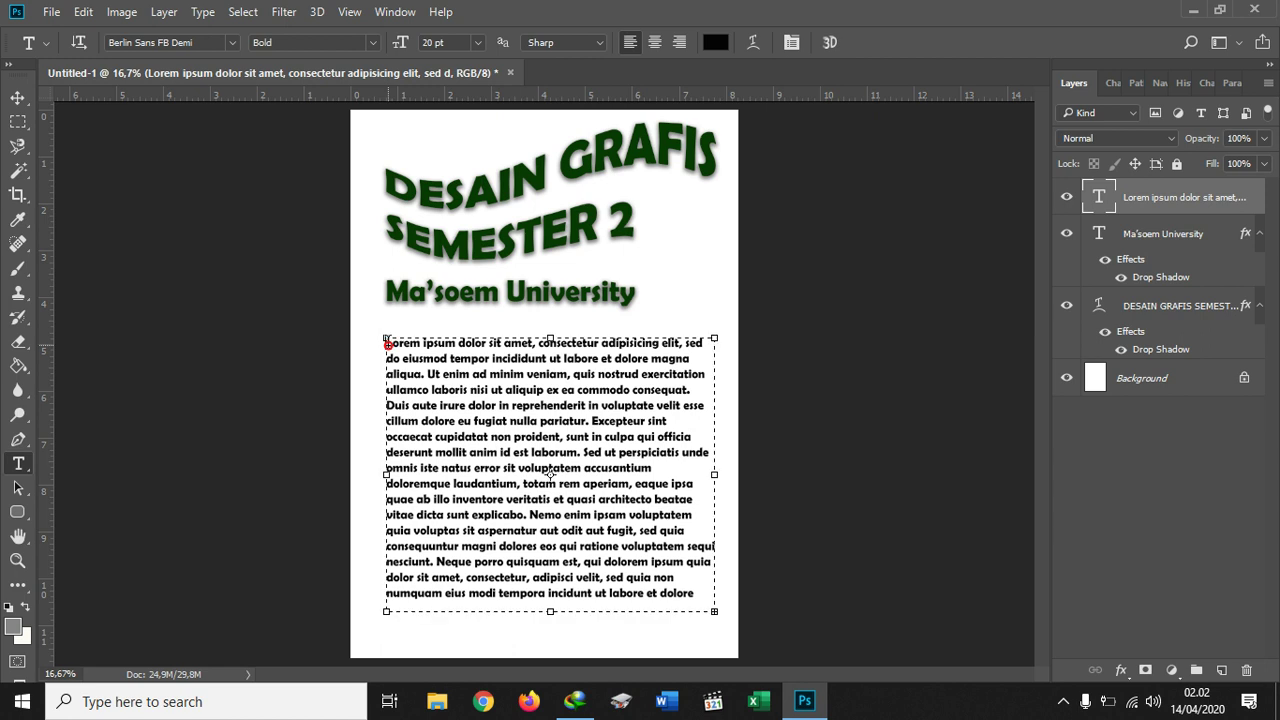
{"action": "key", "text": "ctrl+a"}
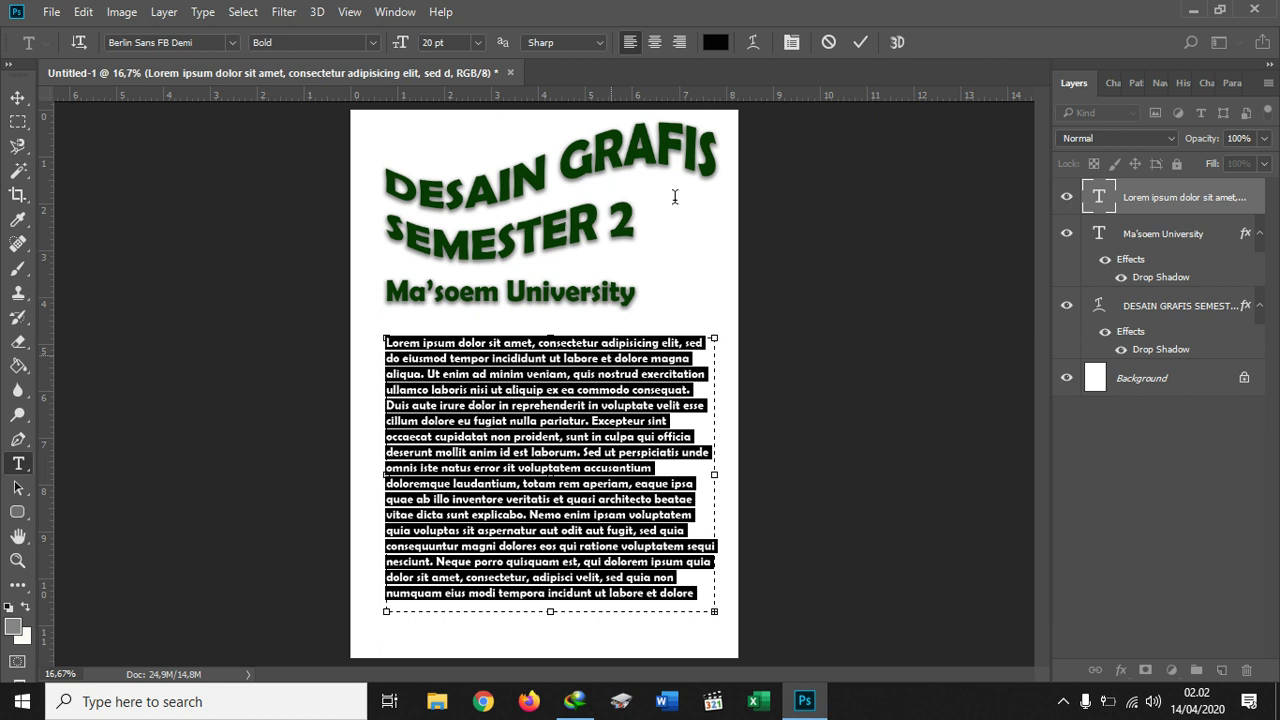
{"action": "left_click", "coordinate": [655, 42]}
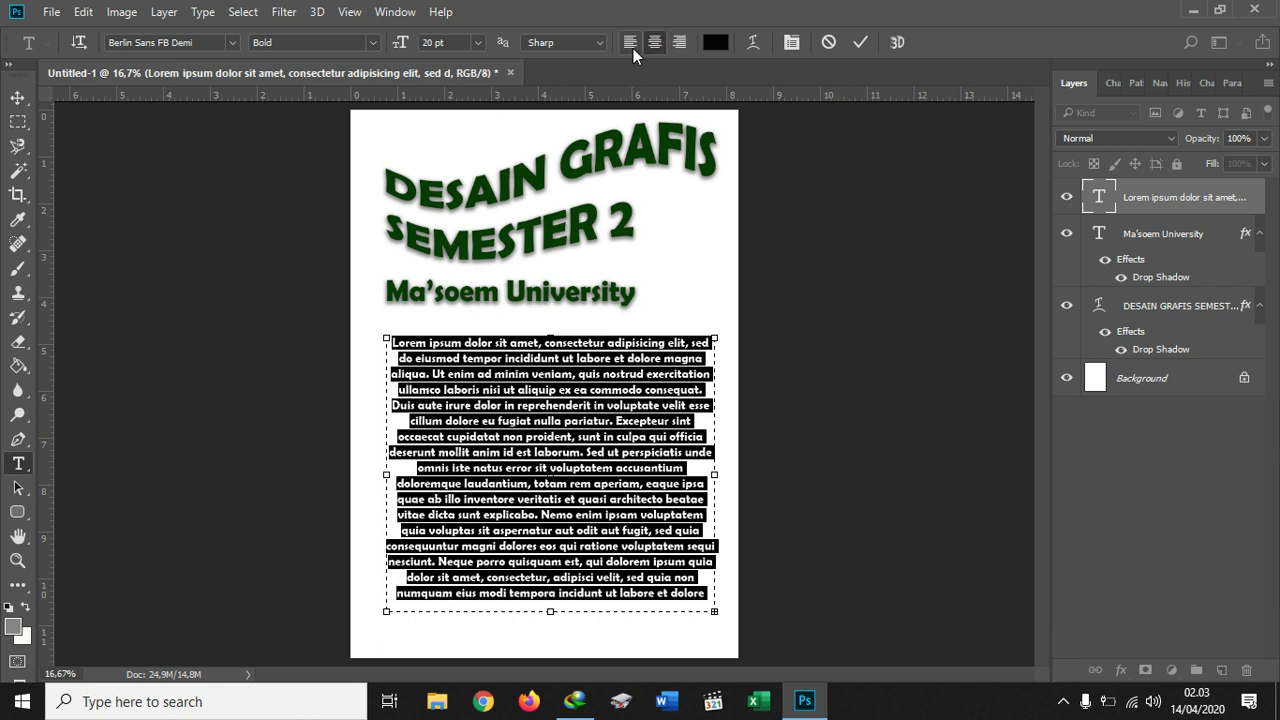
{"action": "left_click", "coordinate": [631, 44]}
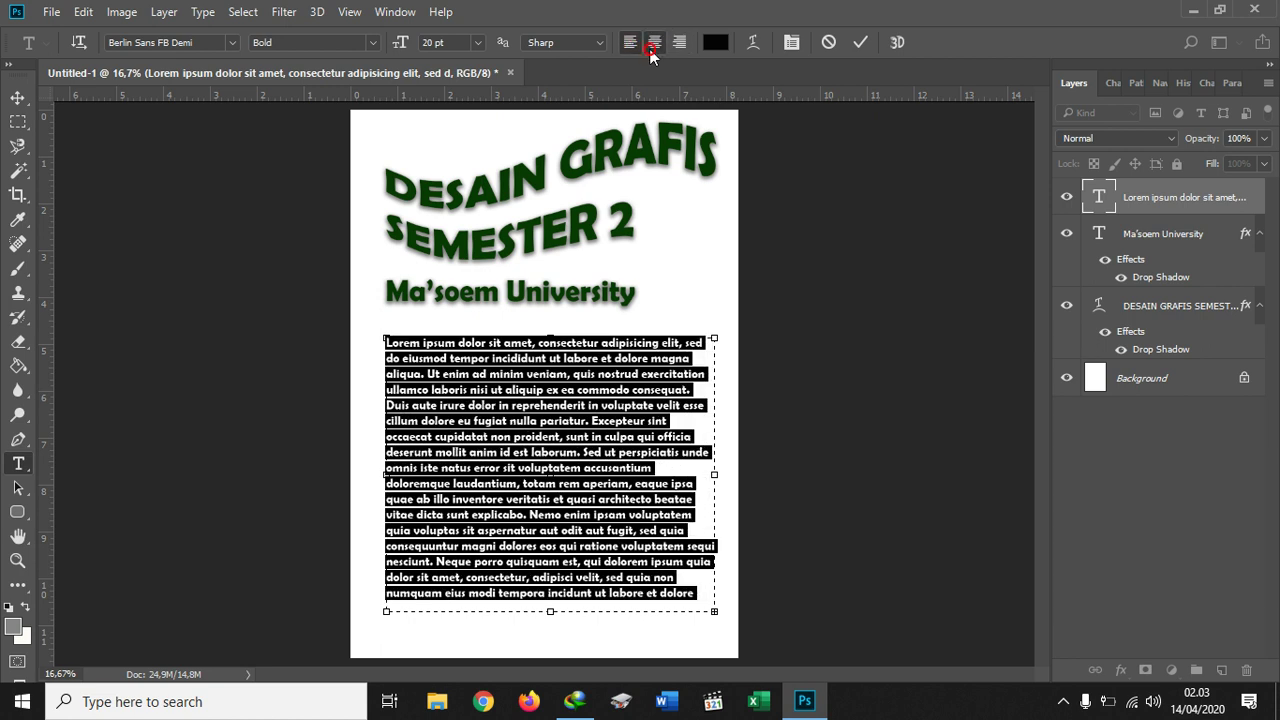
{"action": "left_click", "coordinate": [654, 44]}
{"action": "left_click", "coordinate": [676, 53]}
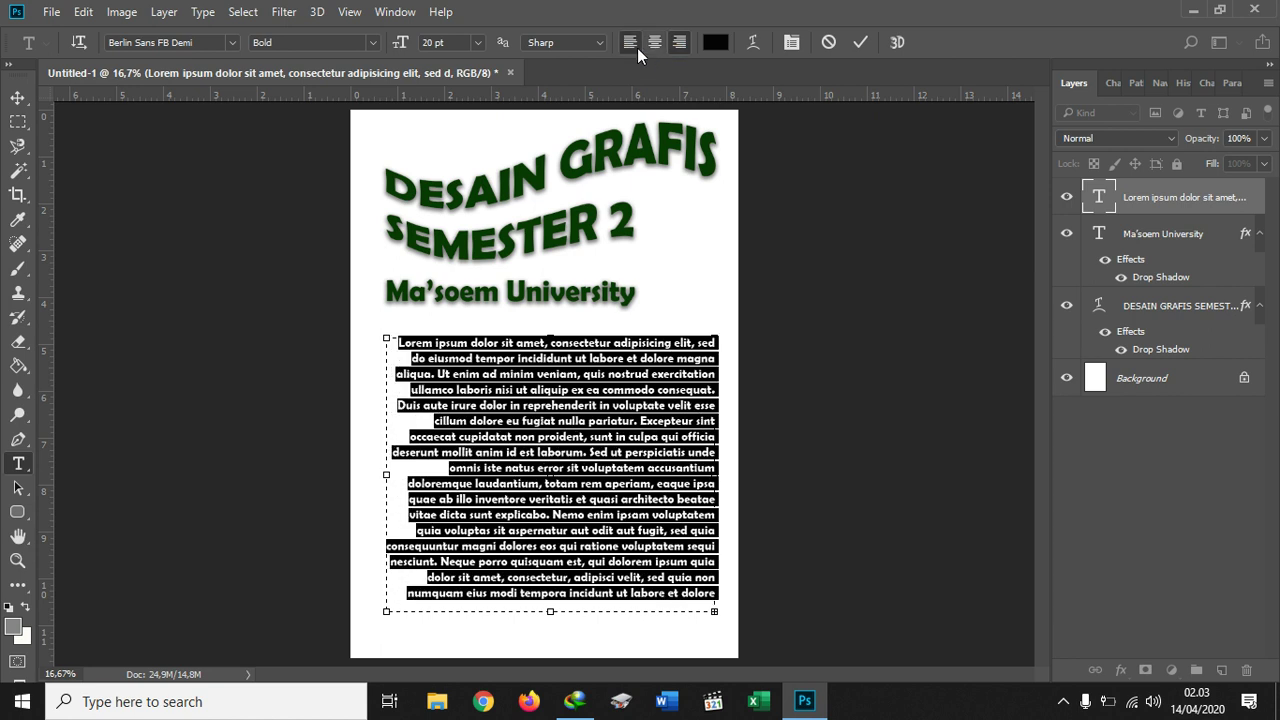
{"action": "left_click", "coordinate": [637, 48]}
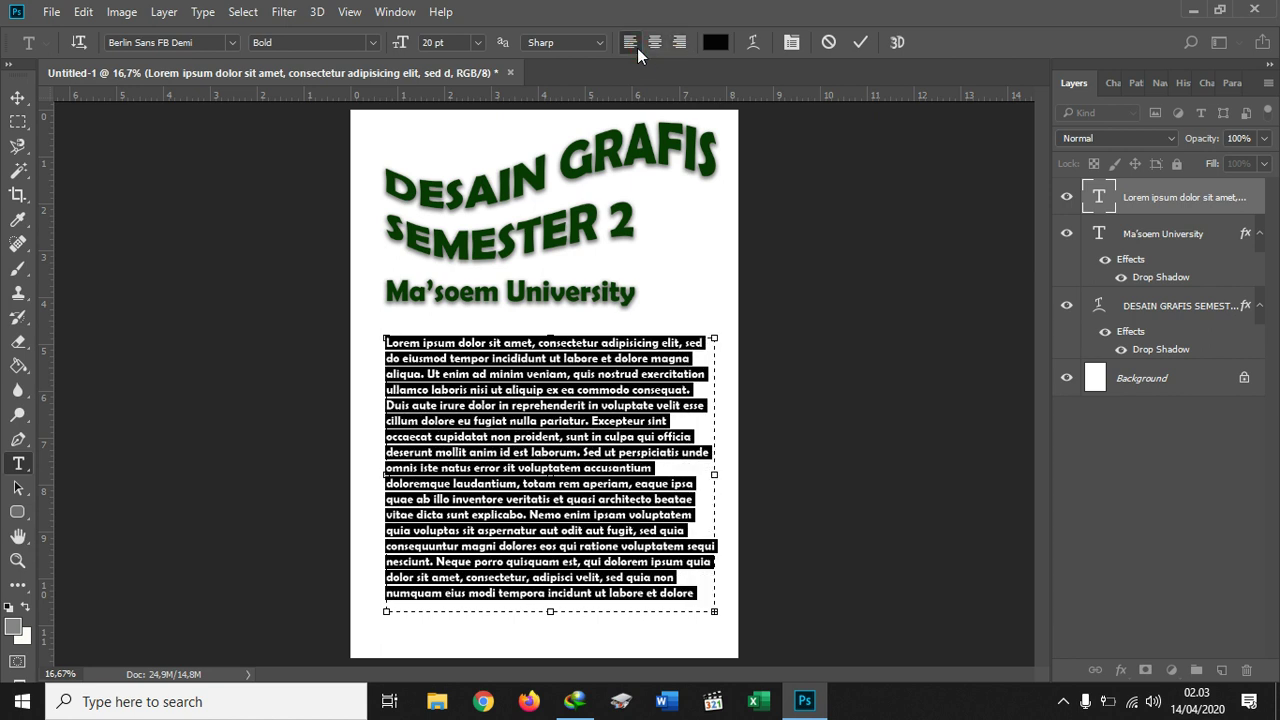
- Justify the Lorem Ipsum paragraph with the last line aligned left, and nudge the text block slightly upward
{"action": "left_click", "coordinate": [791, 43]}
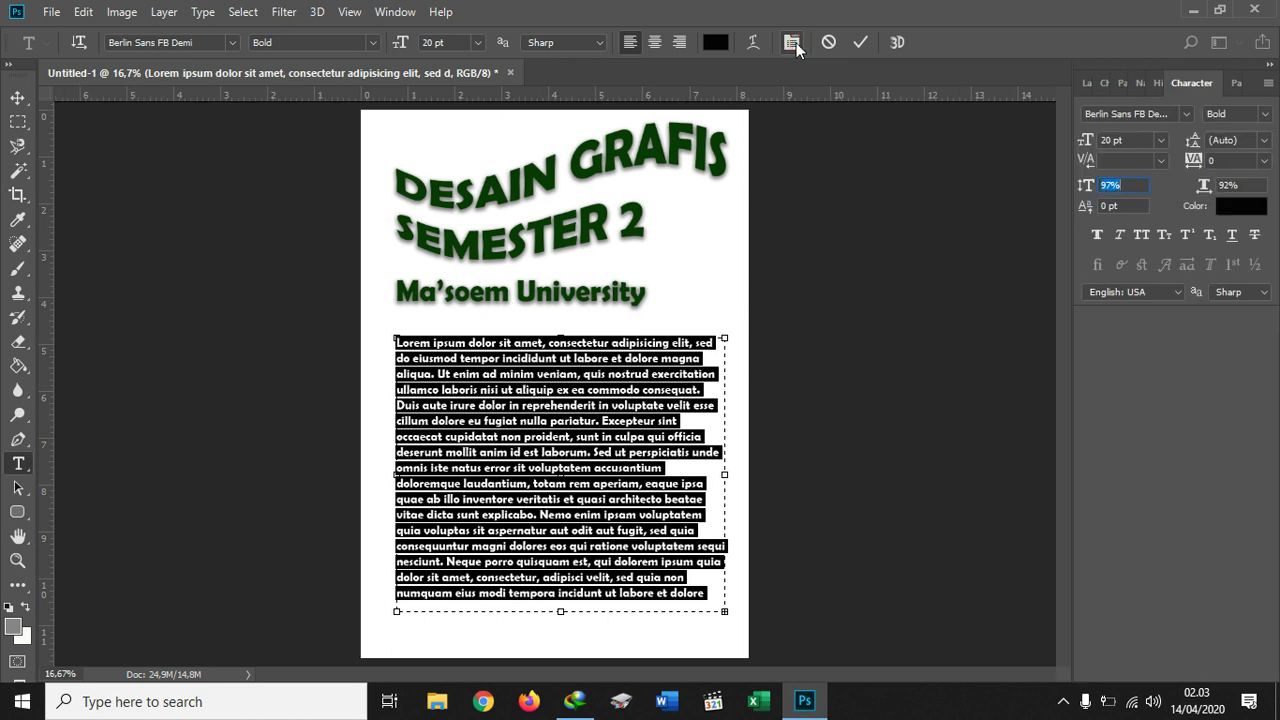
{"action": "left_click", "coordinate": [1237, 85]}
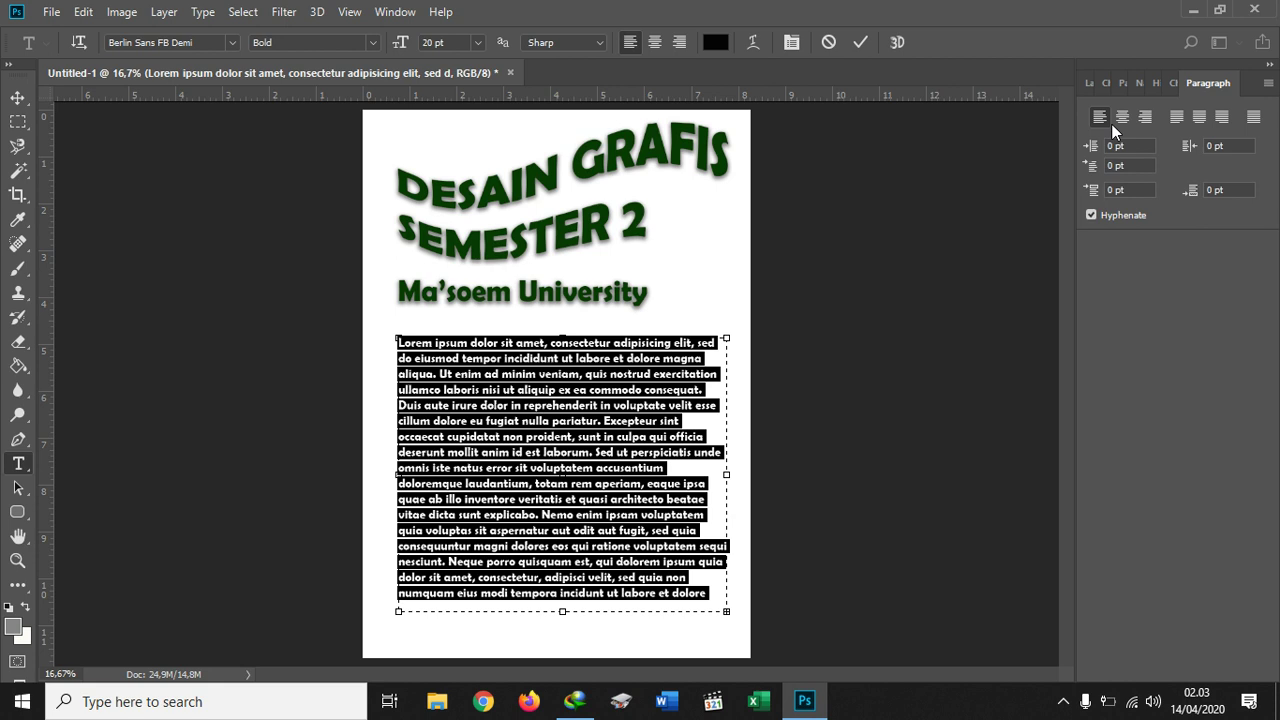
{"action": "left_click", "coordinate": [1175, 117]}
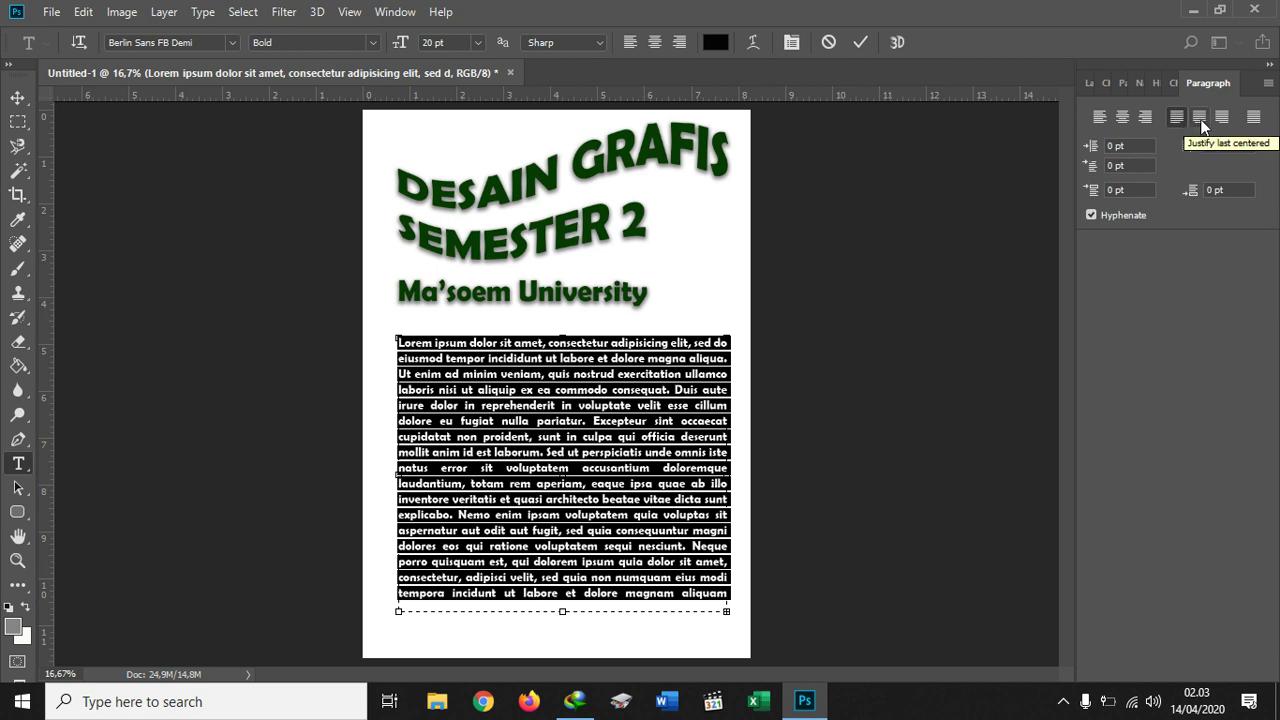
{"action": "left_click", "coordinate": [1223, 117]}
{"action": "left_click", "coordinate": [1175, 118]}
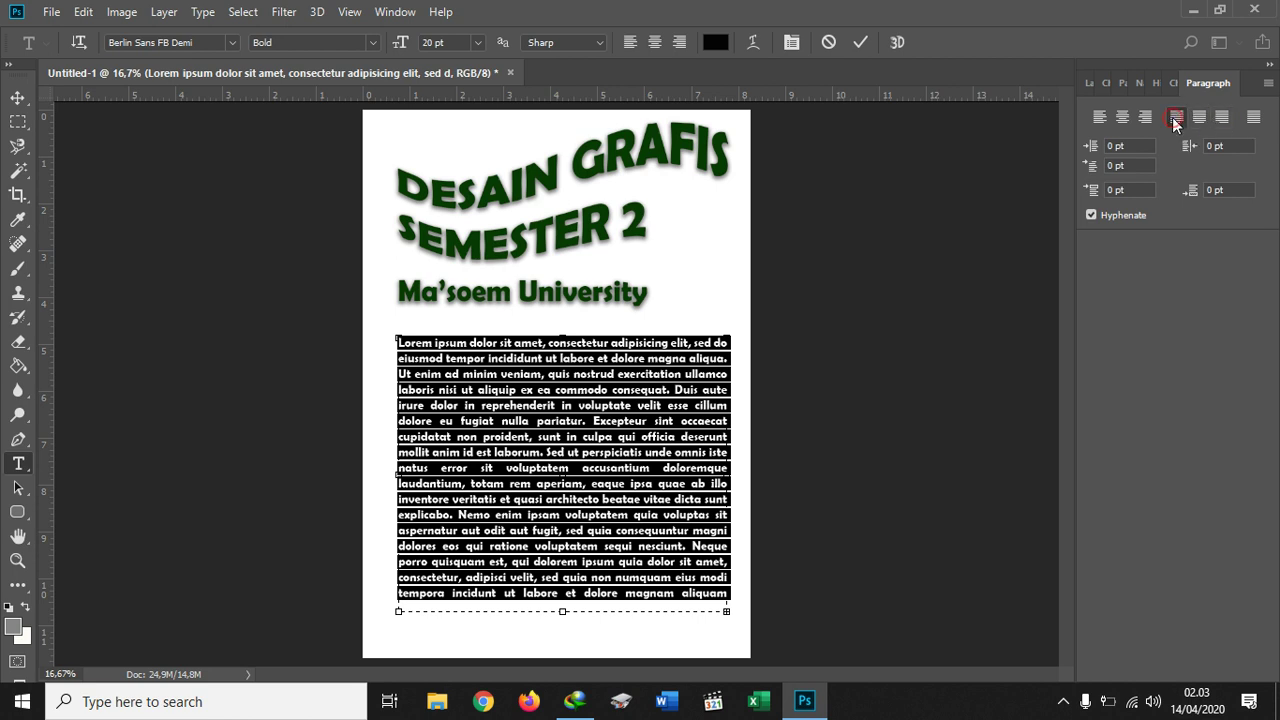
{"action": "left_click", "coordinate": [860, 45]}
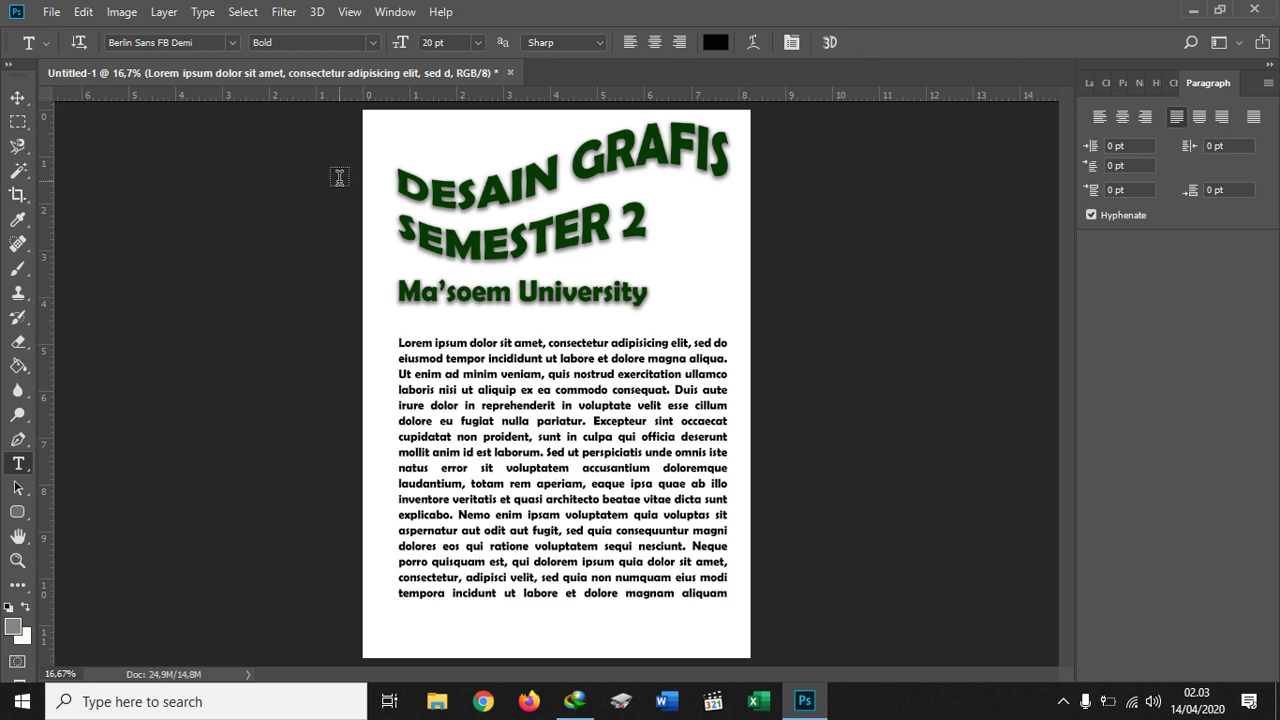
{"action": "left_click", "coordinate": [17, 97]}
{"action": "left_click_drag", "start_coordinate": [500, 366], "coordinate": [499, 367]}
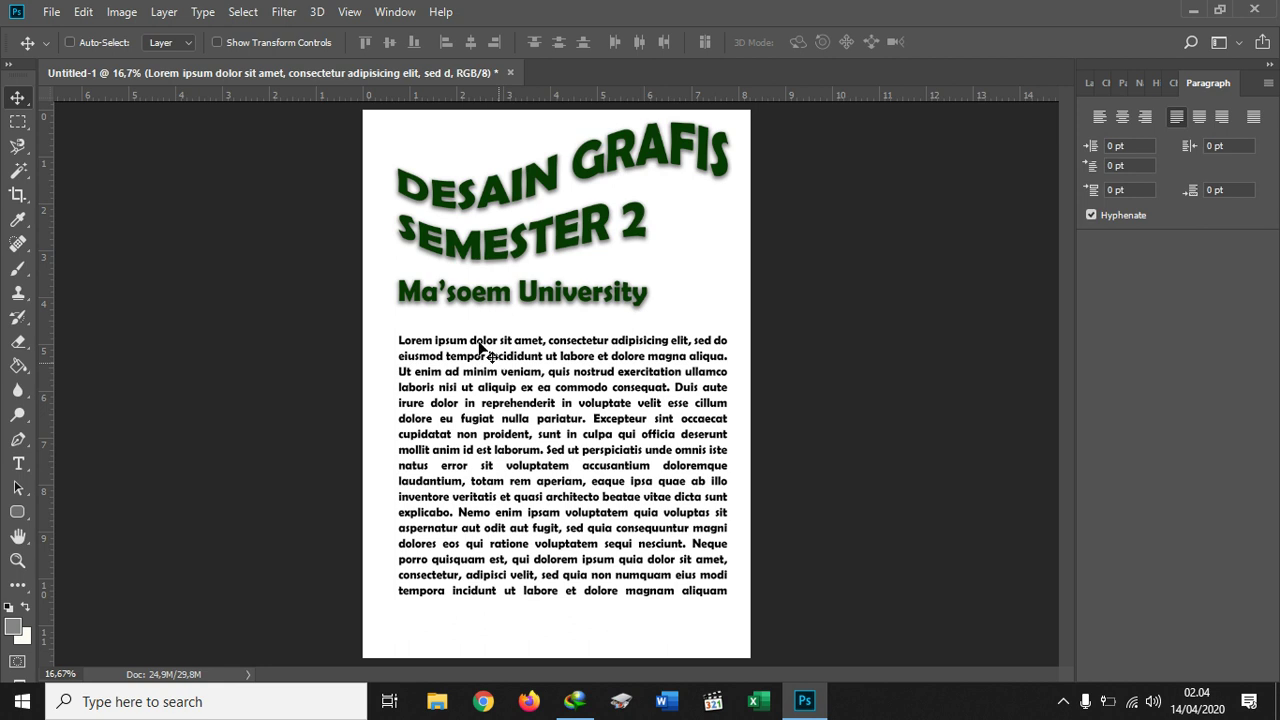
- Delete the Lorem Ipsum, "Ma'soem University" and "DESAIN GRAFIS SEMESTER 2" text layers, keeping only the Background
{"action": "left_click", "coordinate": [1089, 84]}
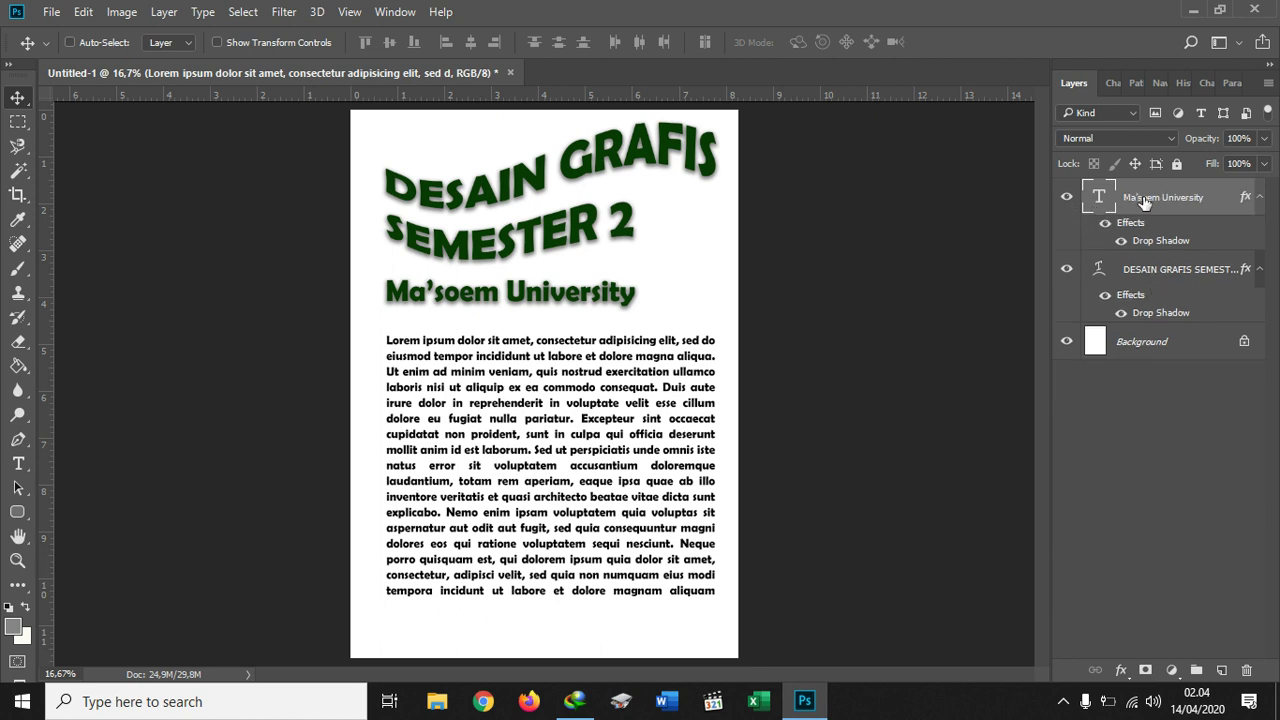
{"action": "key", "text": "Delete"}
{"action": "key", "text": "Delete"}
{"action": "left_click", "coordinate": [1145, 200]}
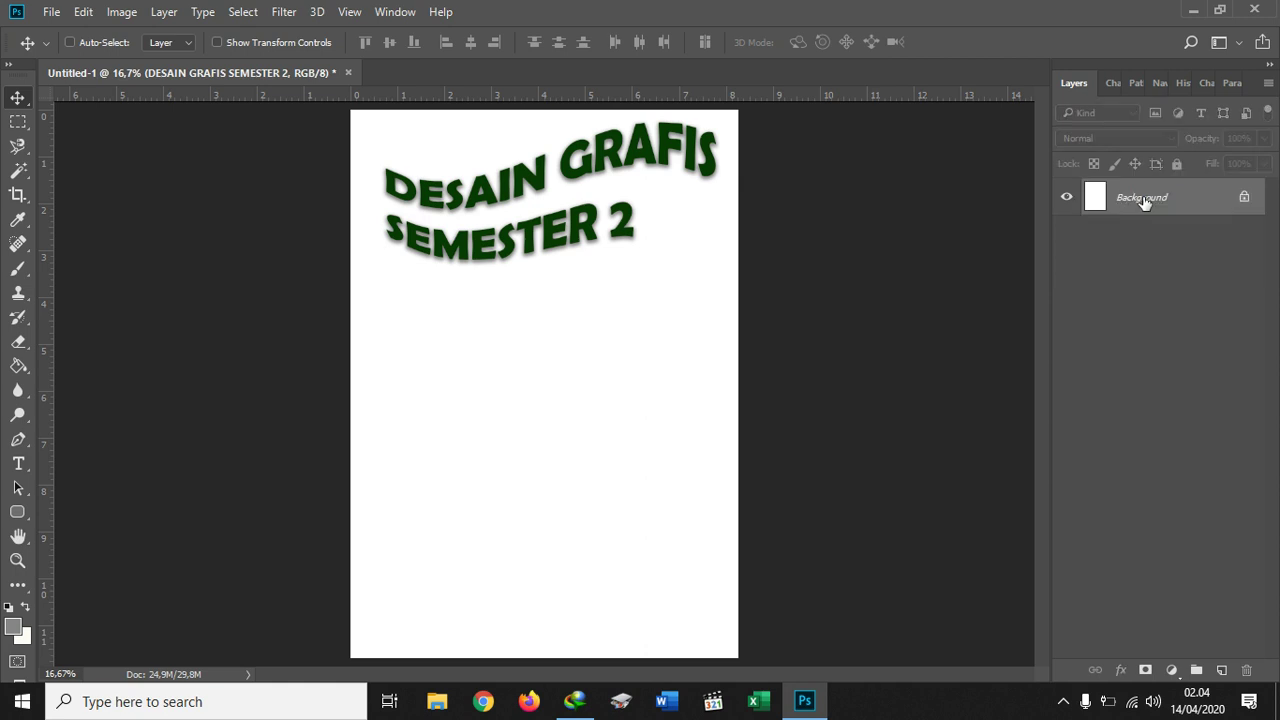
{"action": "key", "text": "Delete"}
{"action": "left_click", "coordinate": [1063, 702]}
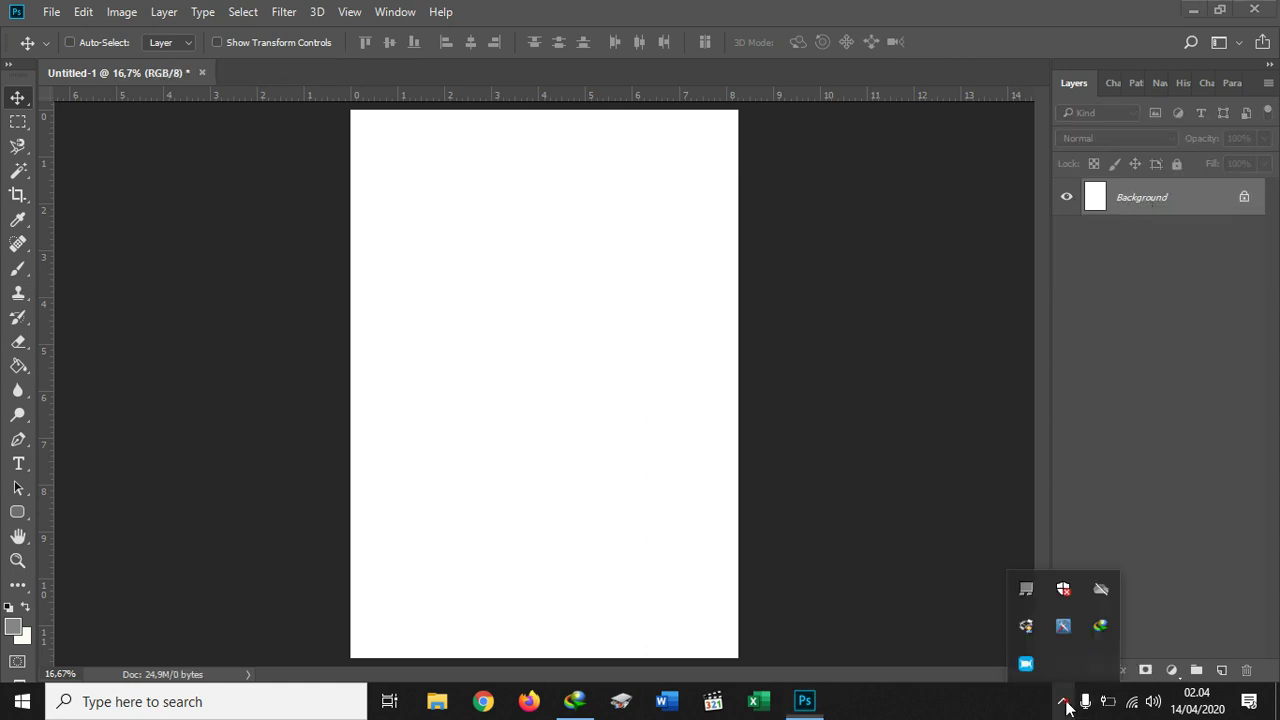
{"action": "right_click", "coordinate": [1027, 664]}
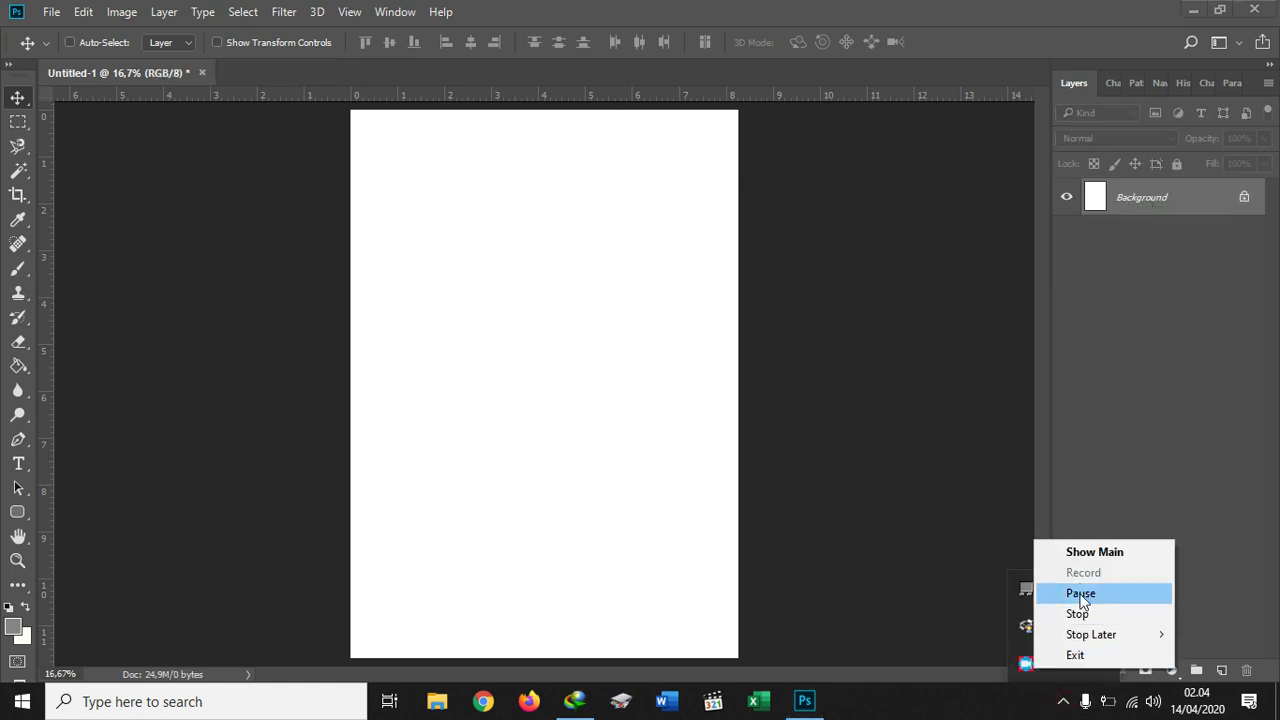
{"action": "left_click", "coordinate": [1094, 552]}
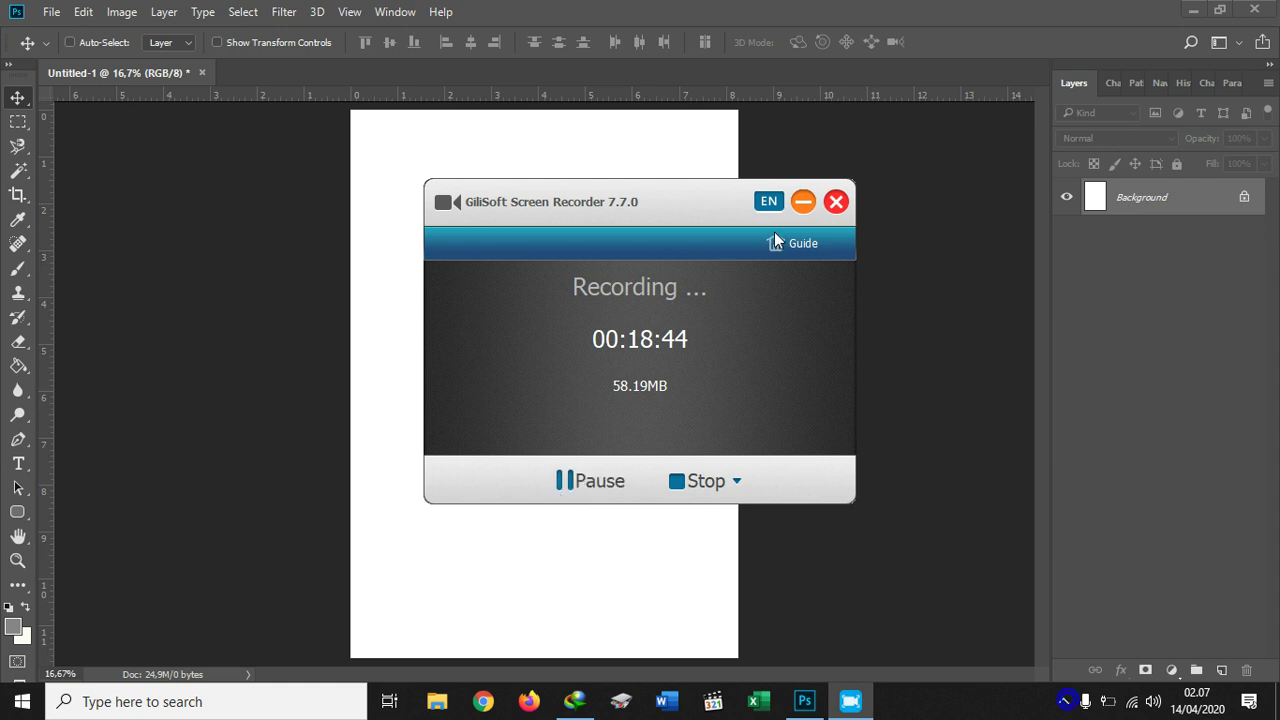
{"action": "left_click", "coordinate": [802, 202]}
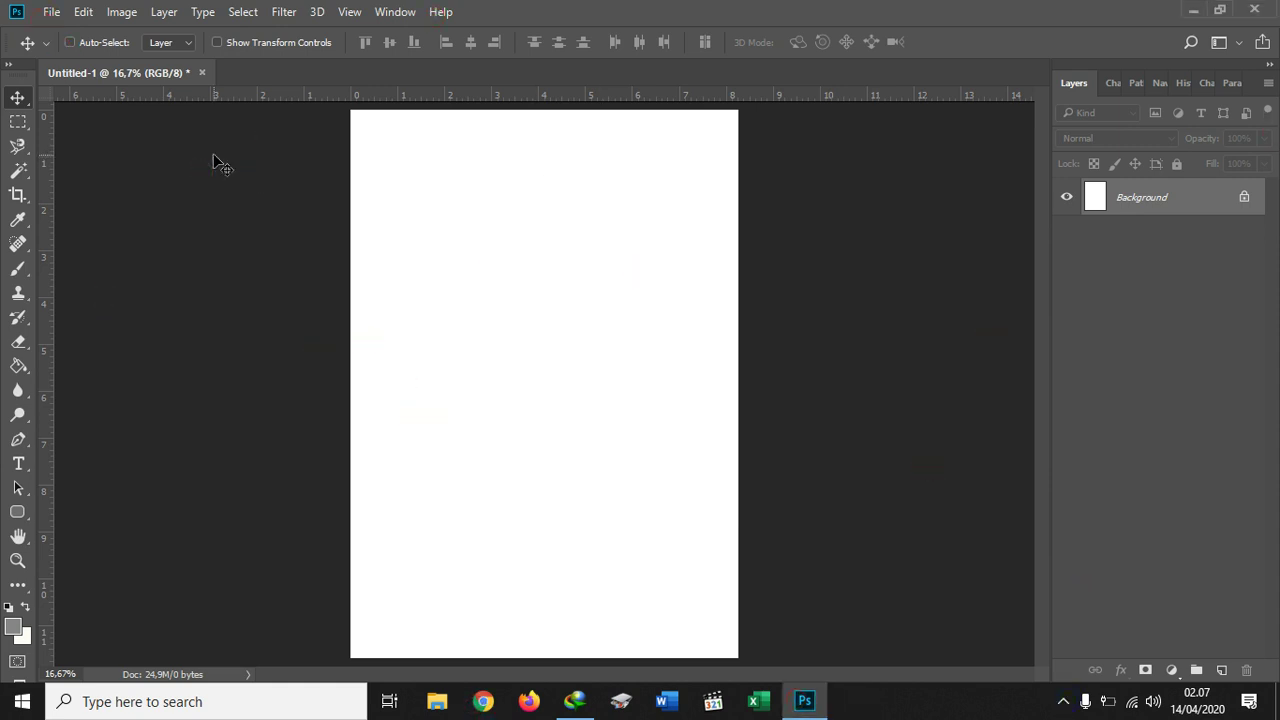
- Open the image Pall.jpg from the Bahan2 folder
{"action": "left_click", "coordinate": [53, 12]}
{"action": "left_click", "coordinate": [67, 52]}
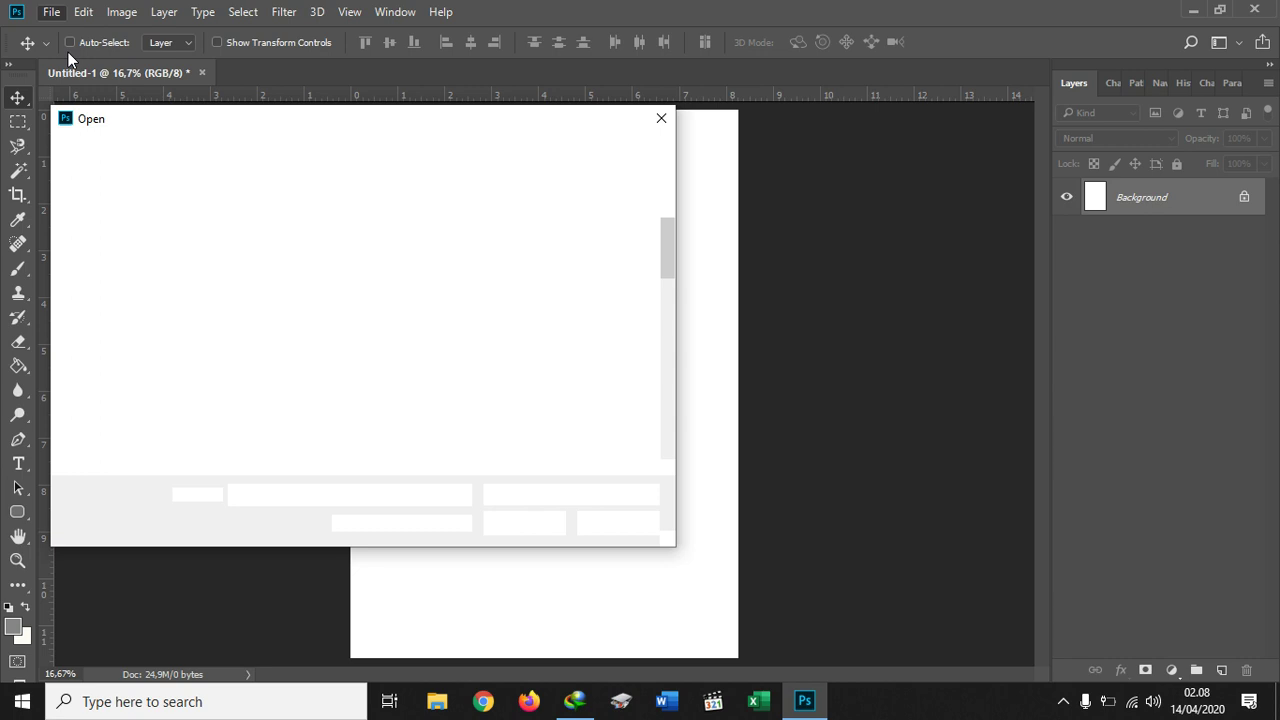
{"action": "left_click_drag", "start_coordinate": [668, 263], "coordinate": [680, 354]}
{"action": "left_click", "coordinate": [395, 370]}
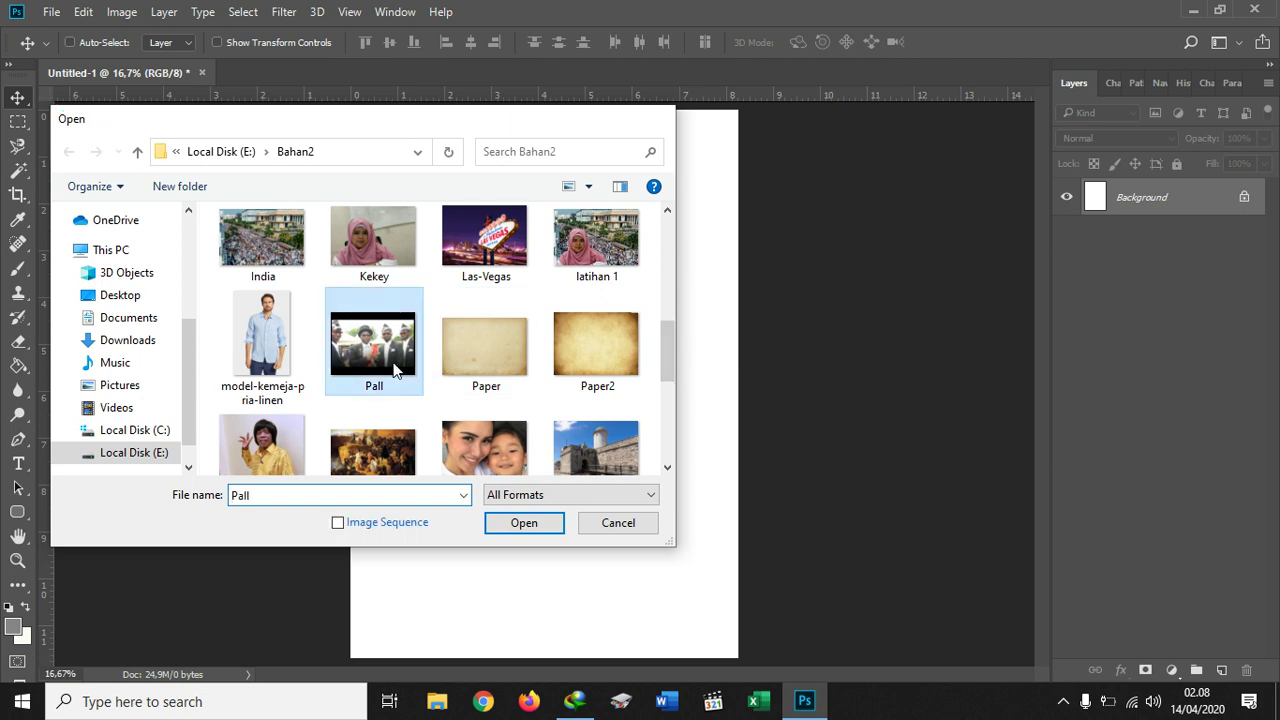
{"action": "double_click", "coordinate": [395, 370]}
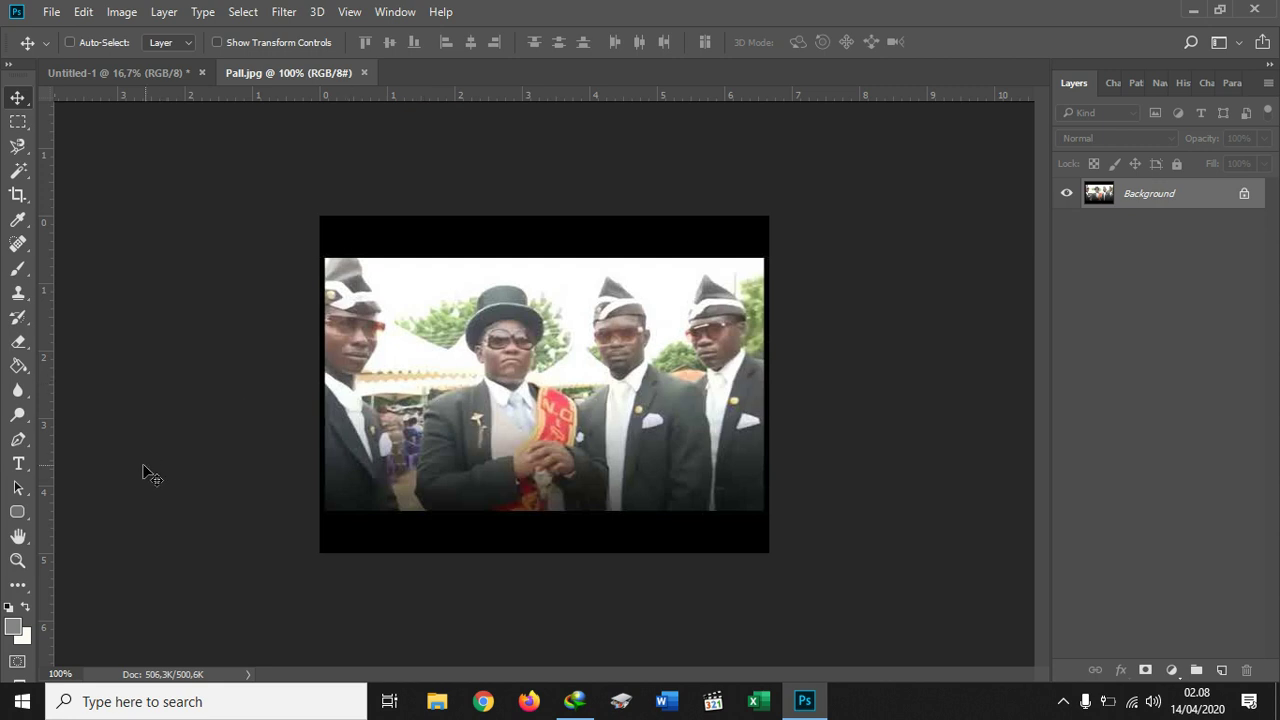
- Set the Type tool's text colour to bright yellow, f4ec0d
{"action": "left_click", "coordinate": [21, 465]}
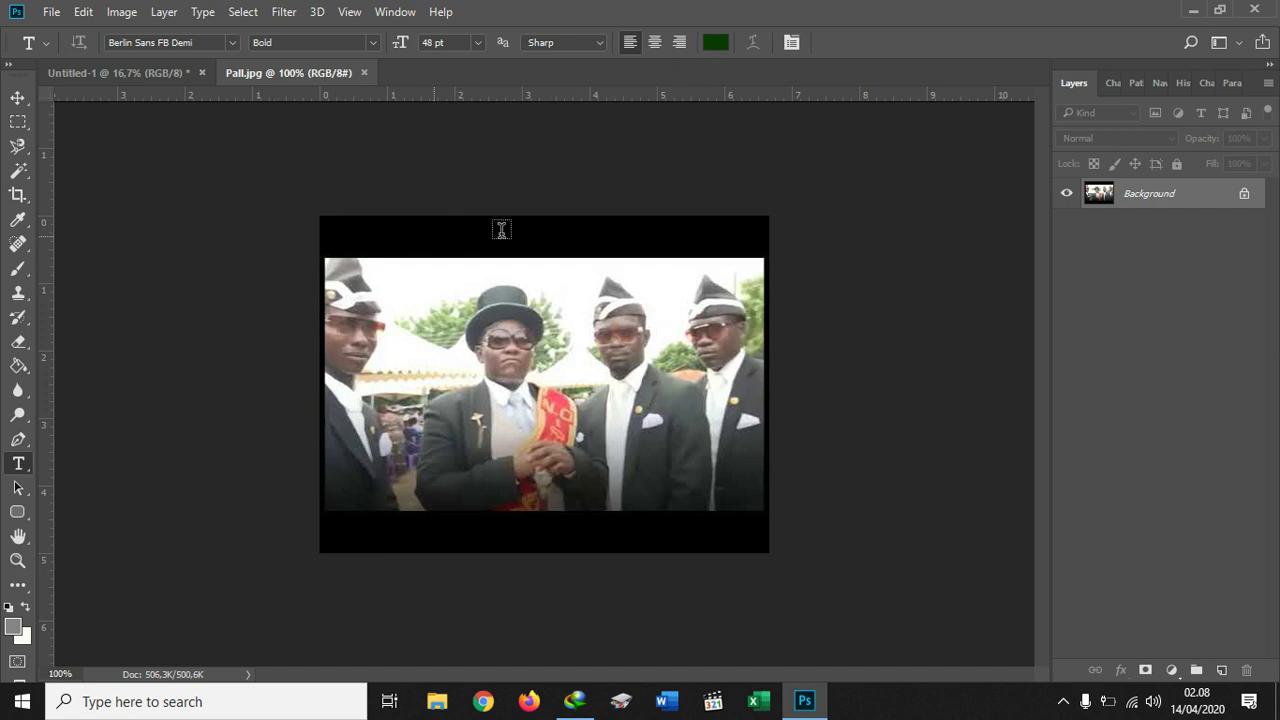
{"action": "left_click", "coordinate": [719, 42]}
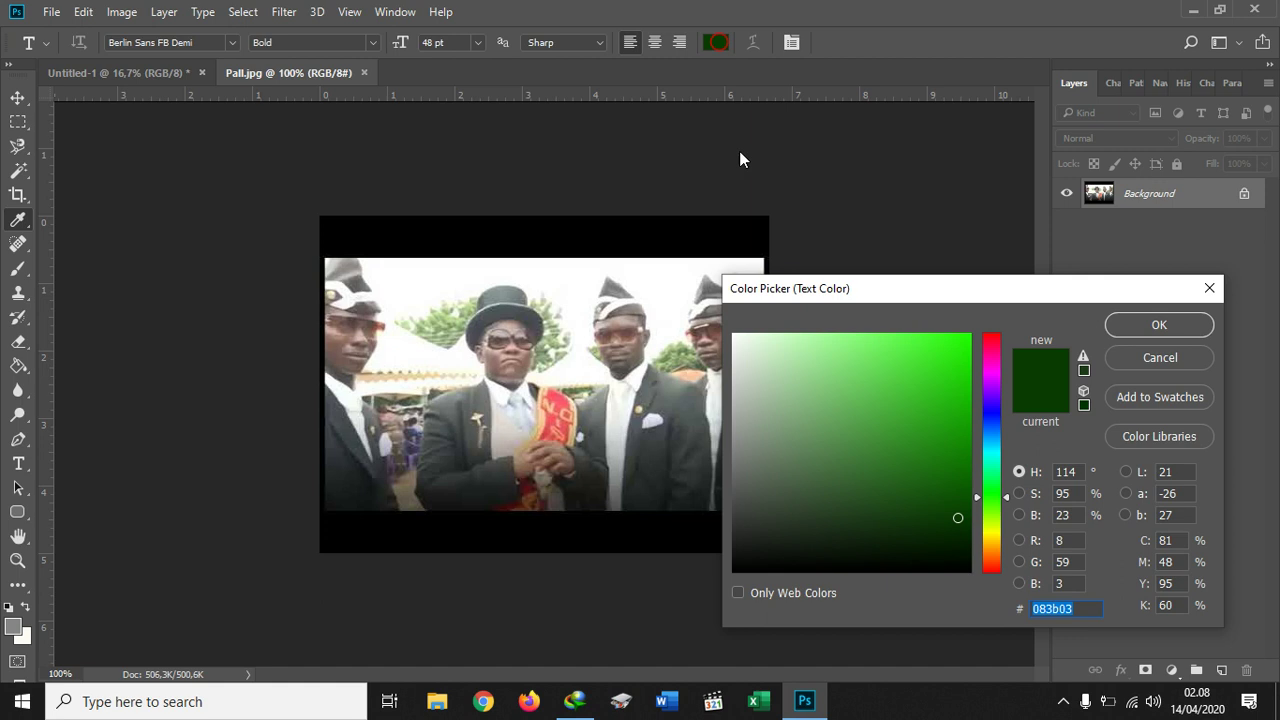
{"action": "left_click", "coordinate": [990, 535]}
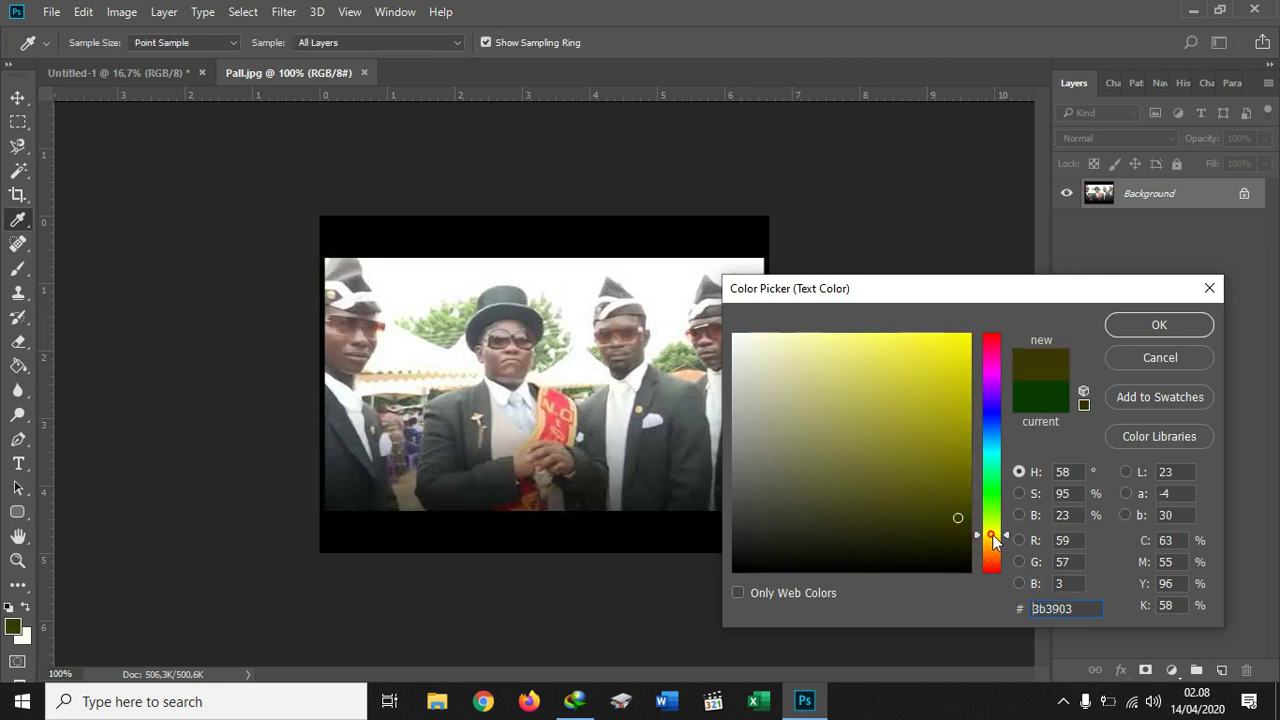
{"action": "left_click", "coordinate": [958, 344]}
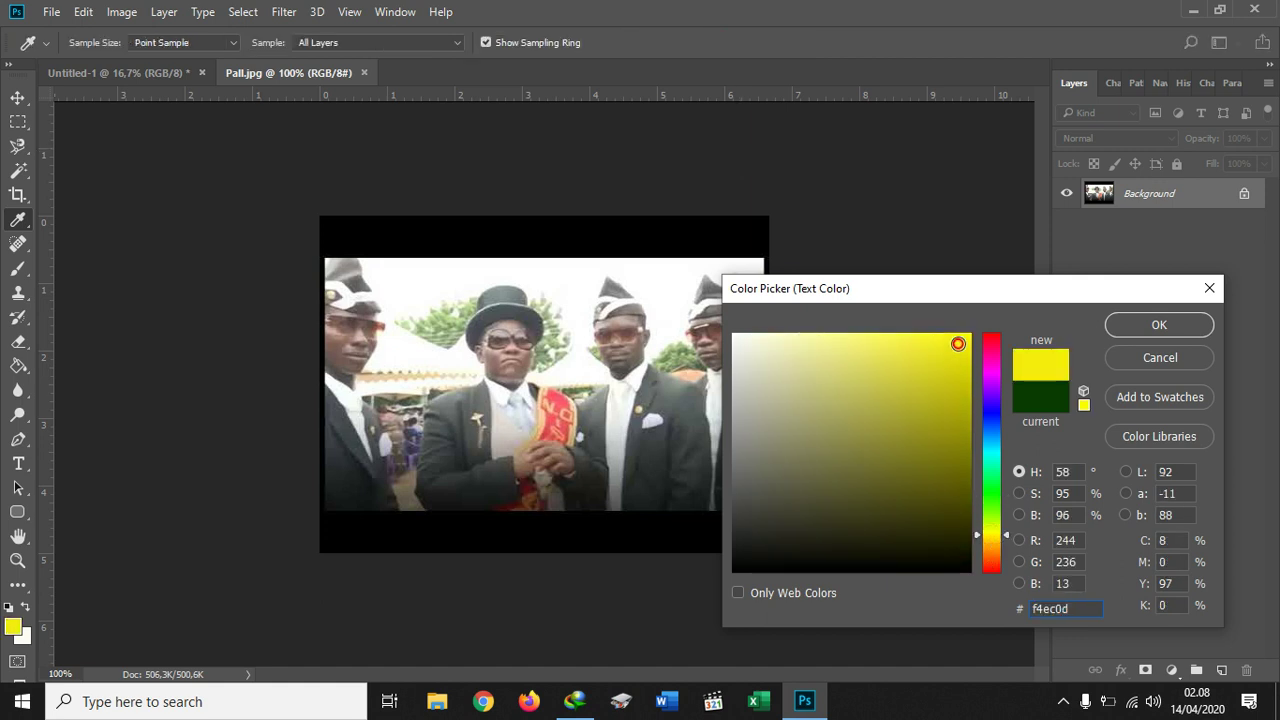
{"action": "left_click", "coordinate": [1188, 319]}
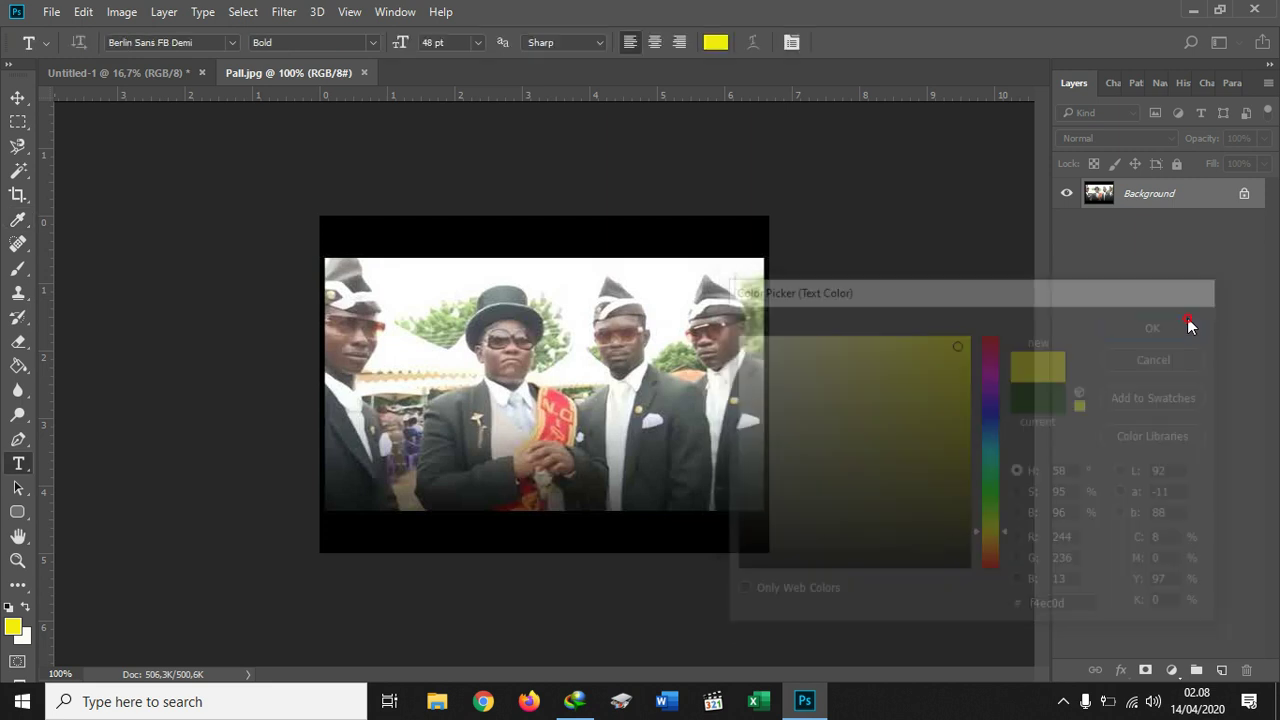
- Add the text "Berani Melanggar Karantina" in the black band above the photo, starting near its left end
{"action": "left_click", "coordinate": [347, 244]}
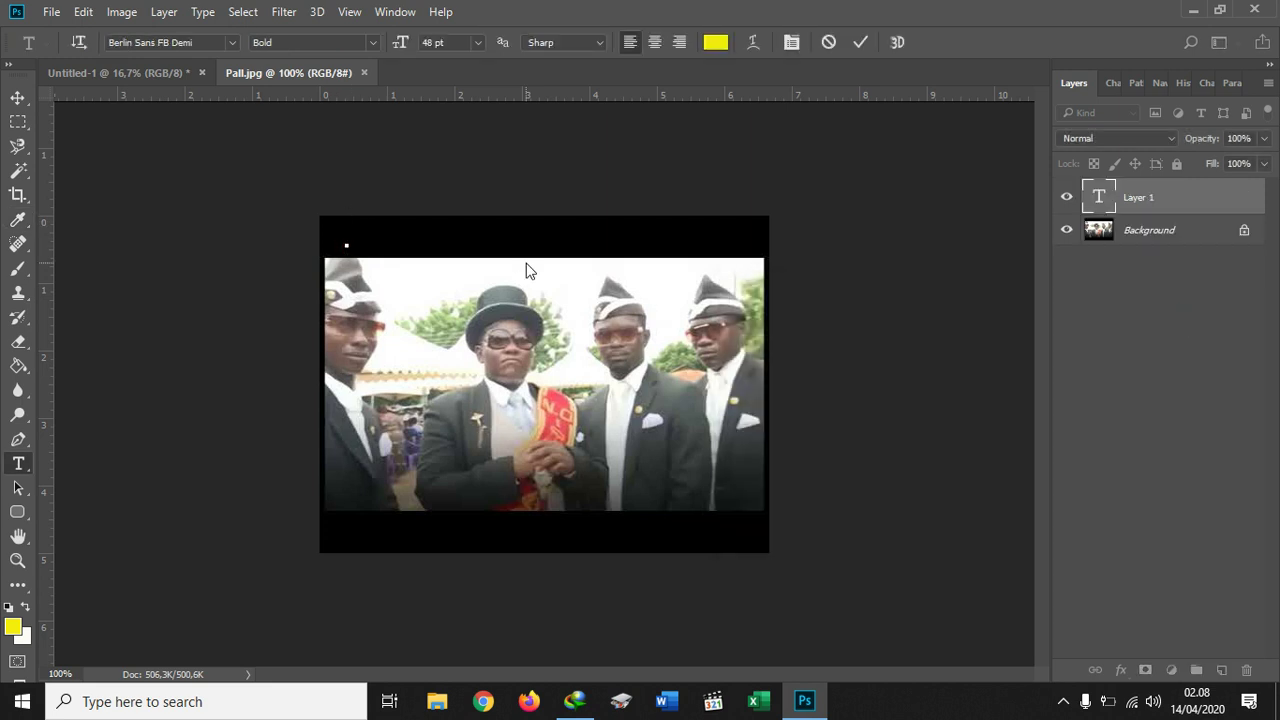
{"action": "type", "text": "B"}
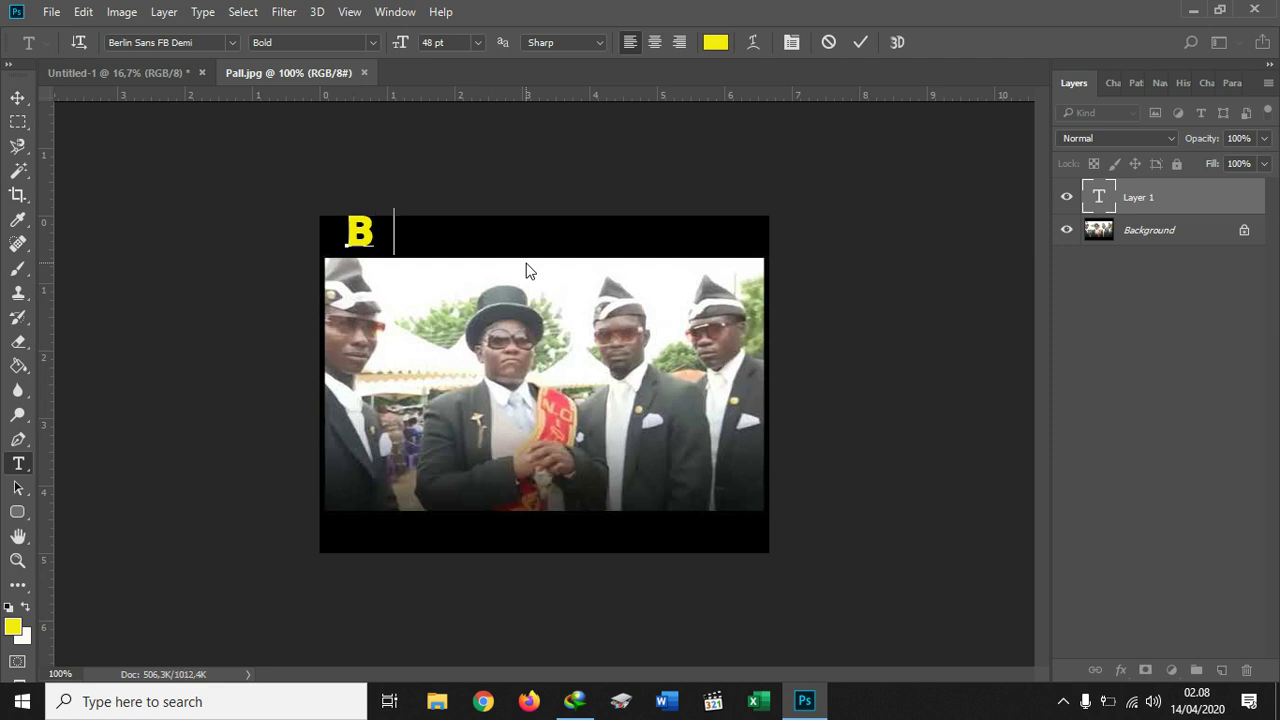
{"action": "type", "text": "erani Melan"}
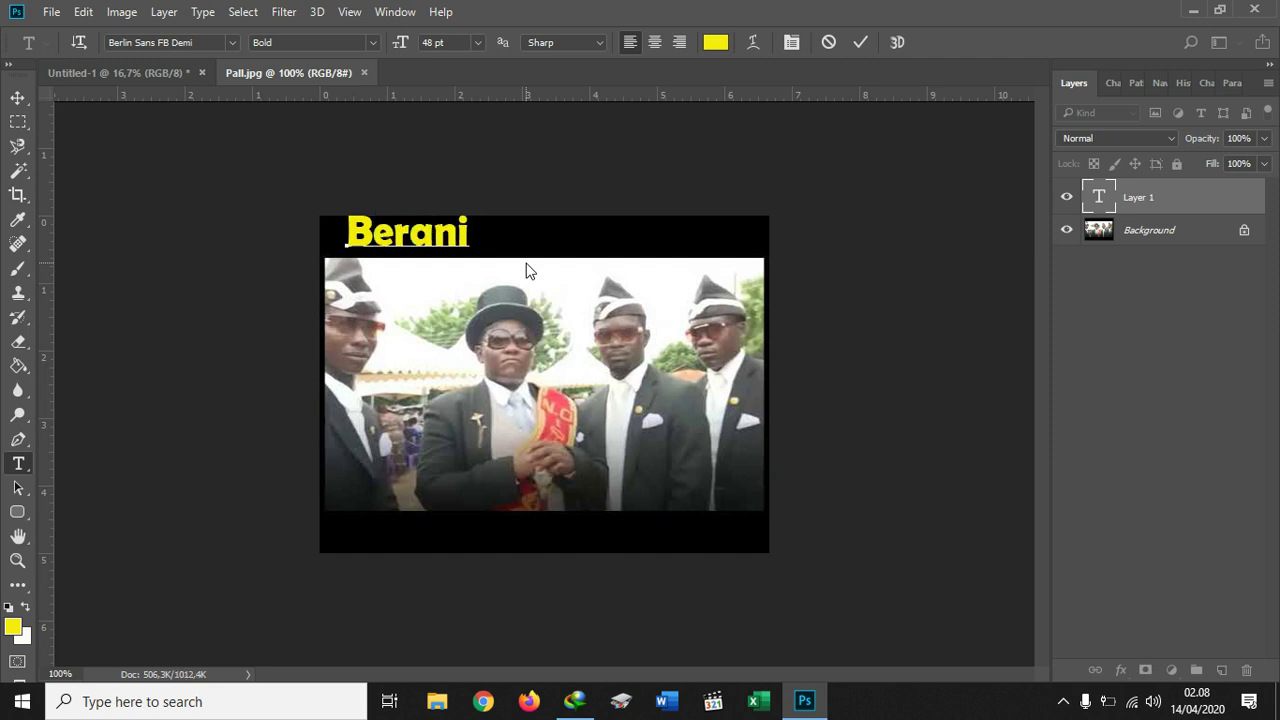
{"action": "key", "text": "BackSpace"}
{"action": "key", "text": "BackSpace"}
{"action": "key", "text": "BackSpace"}
{"action": "key", "text": "BackSpace"}
{"action": "type", "text": "Melan       "}
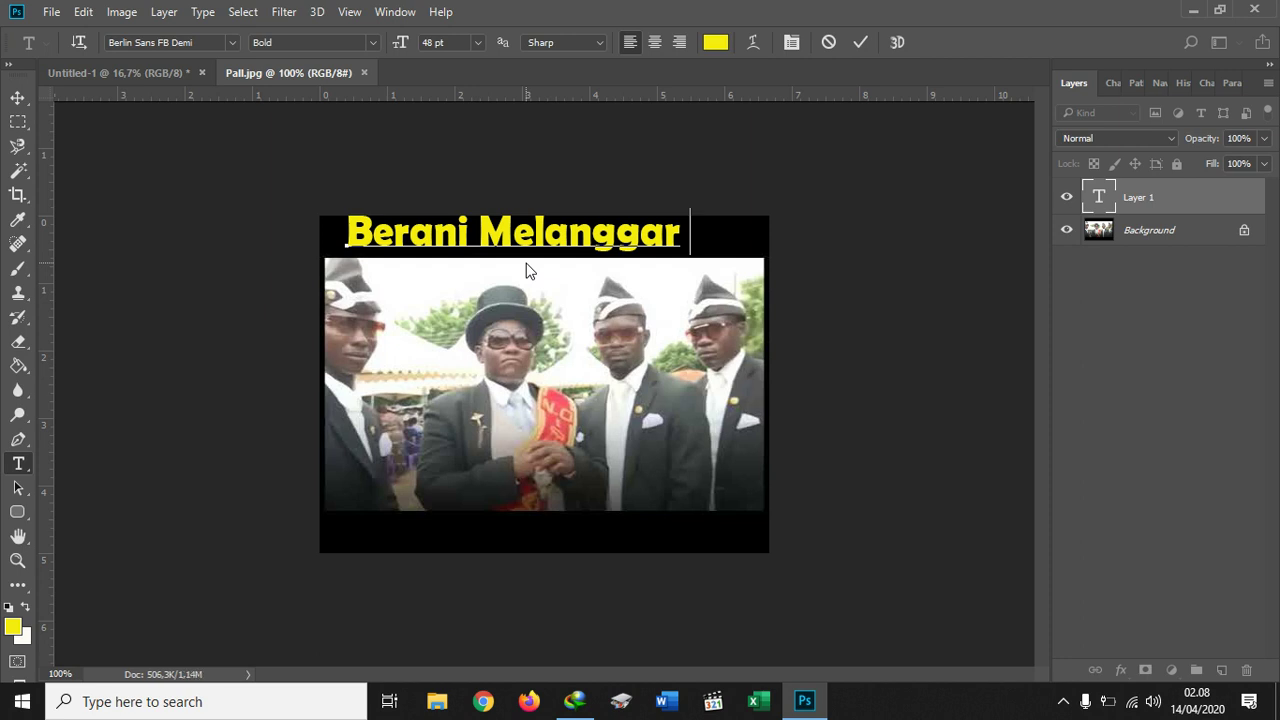
{"action": "type", "text": " L"}
{"action": "key", "text": "BackSpace"}
{"action": "type", "text": "Karena"}
- Set the whole "Berani Melanggar Karantina" text to 20 pt and commit it
{"action": "key", "text": "ctrl+a"}
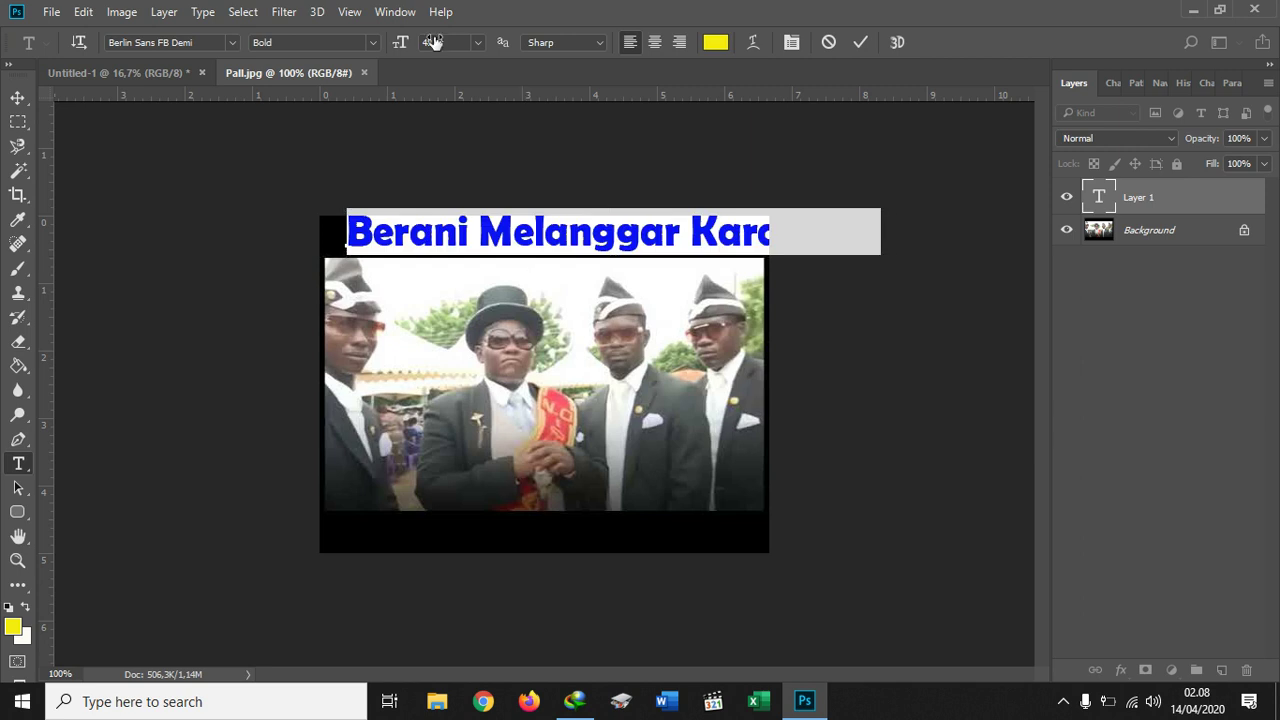
{"action": "left_click", "coordinate": [440, 43]}
{"action": "type", "text": "20"}
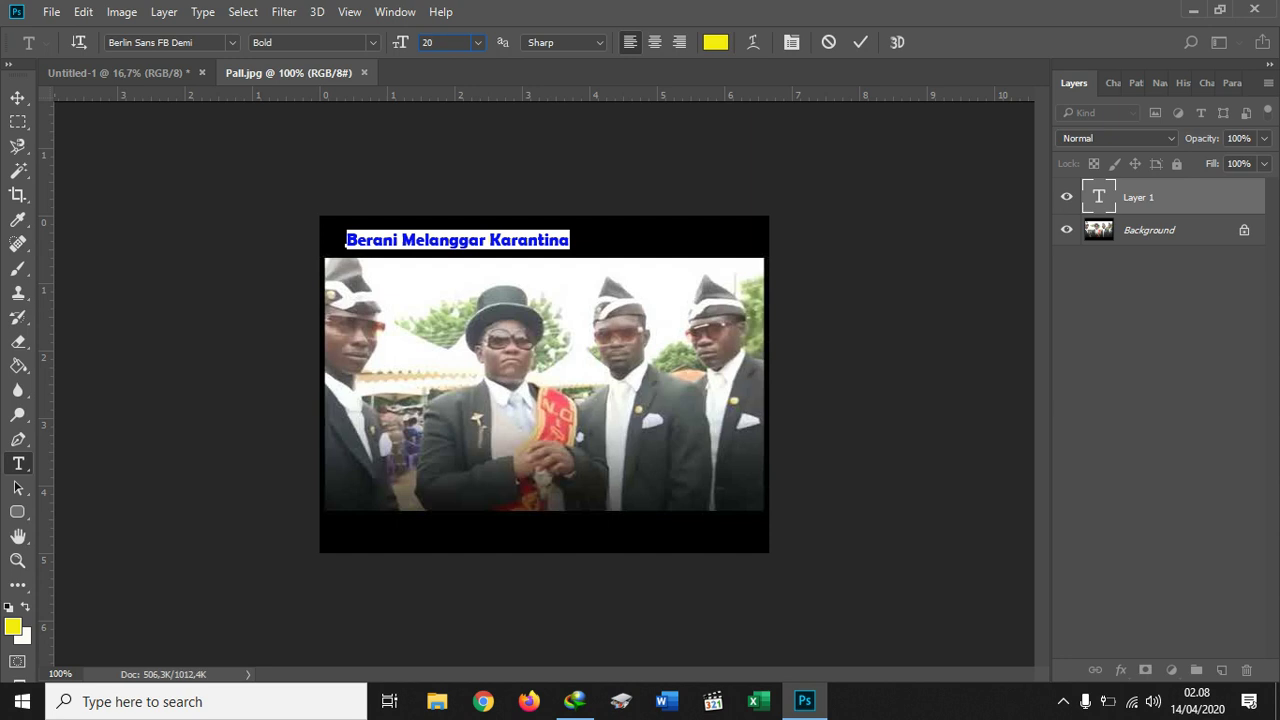
{"action": "left_click", "coordinate": [18, 97]}
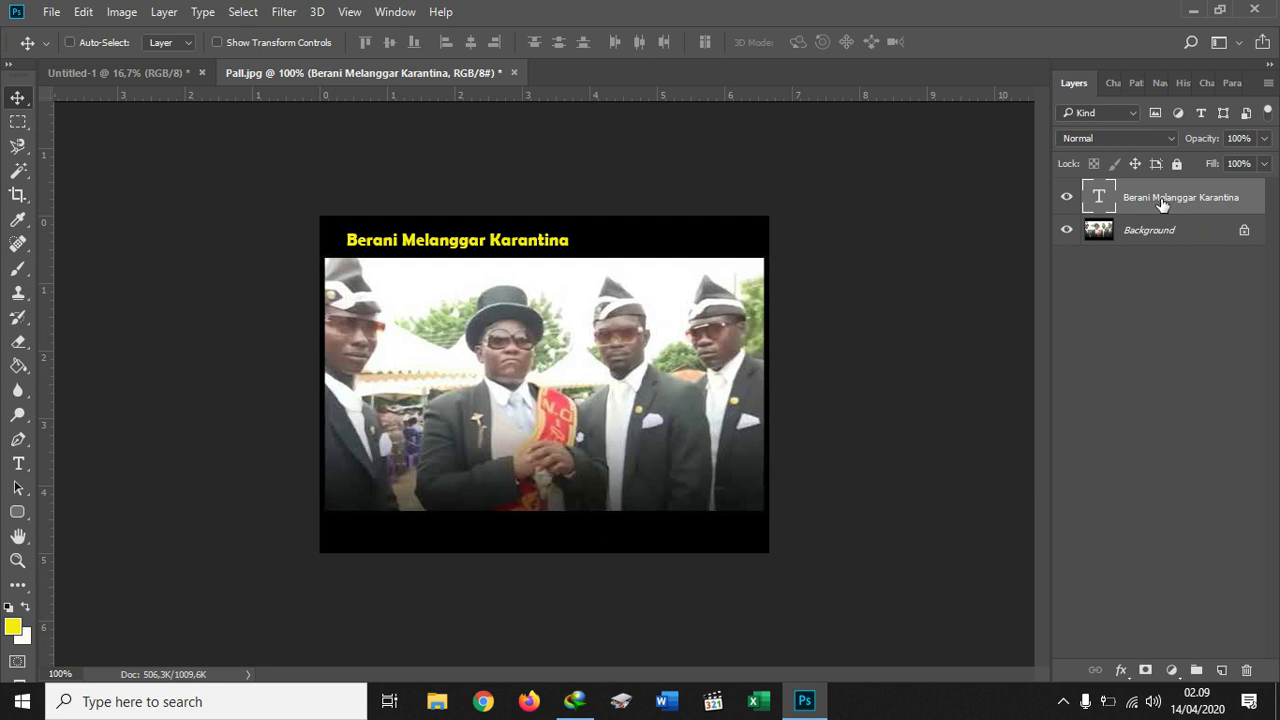
- Add a second text layer reading "Kami Akan Menunggumu" in the black band below the photo
{"action": "left_click", "coordinate": [18, 463]}
{"action": "left_click", "coordinate": [490, 531]}
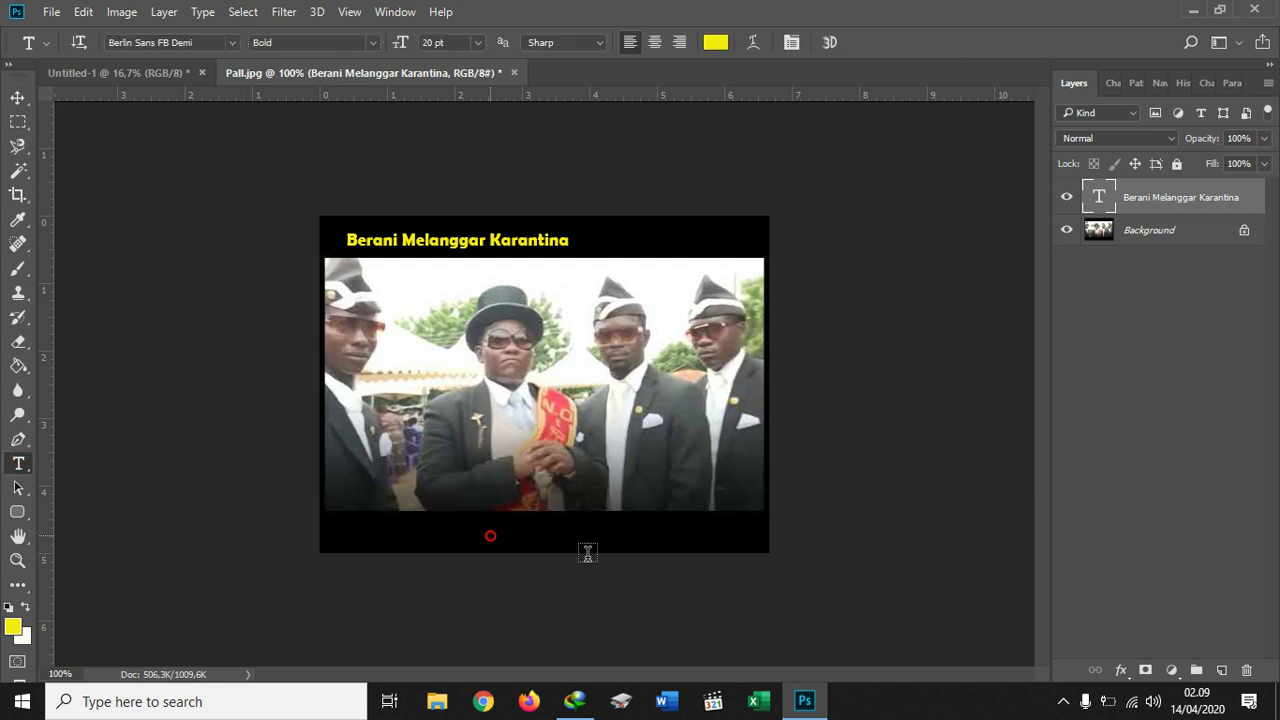
{"action": "type", "text": "Kami"}
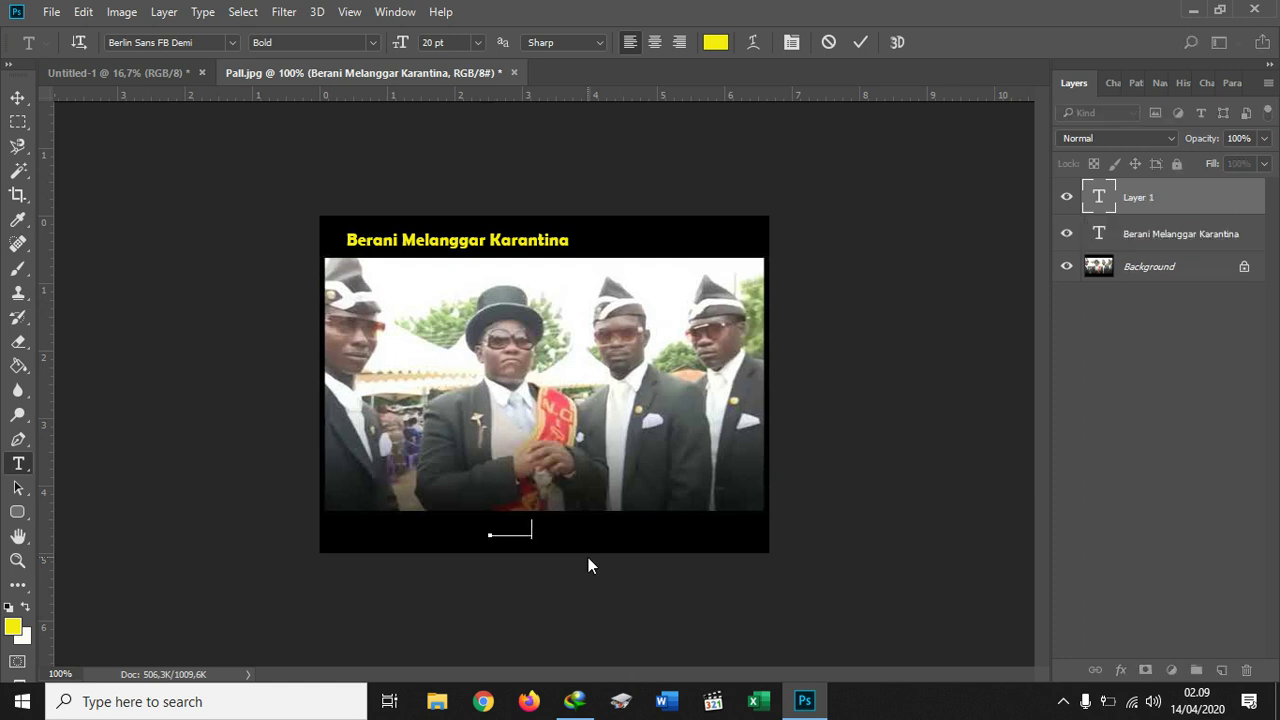
{"action": "type", "text": " A     "}
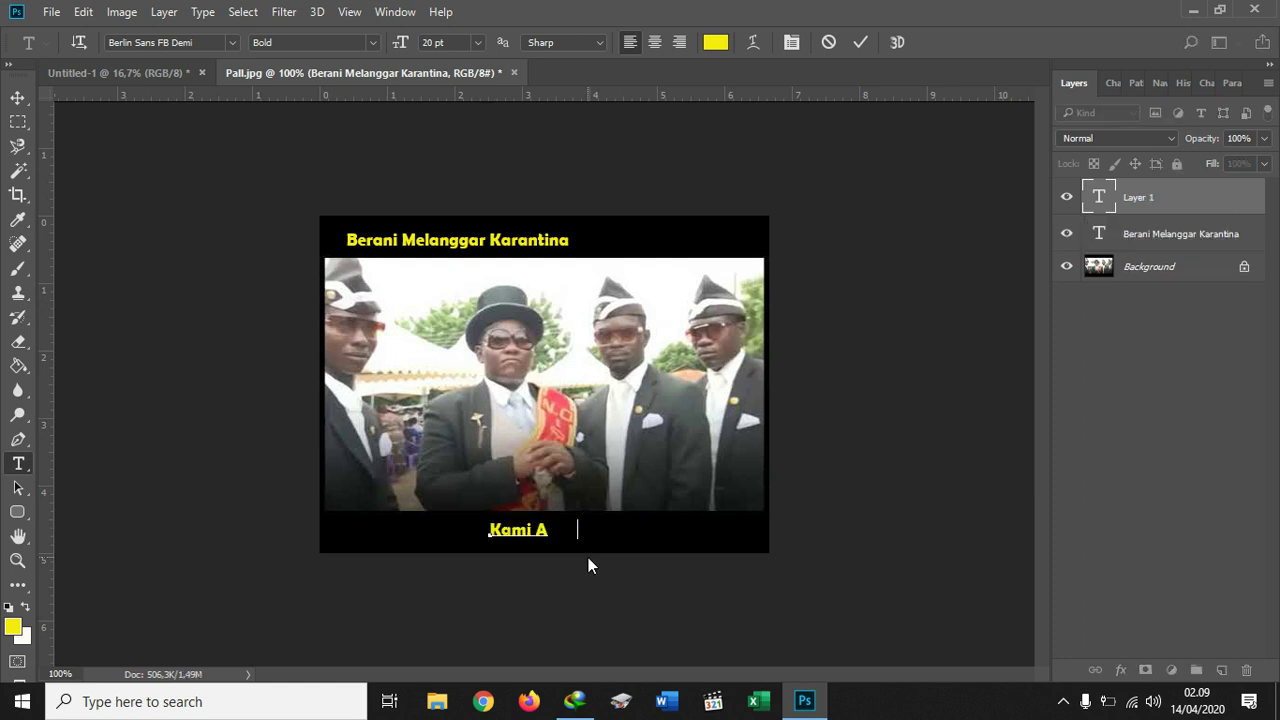
{"action": "type", "text": " Menunggumi"}
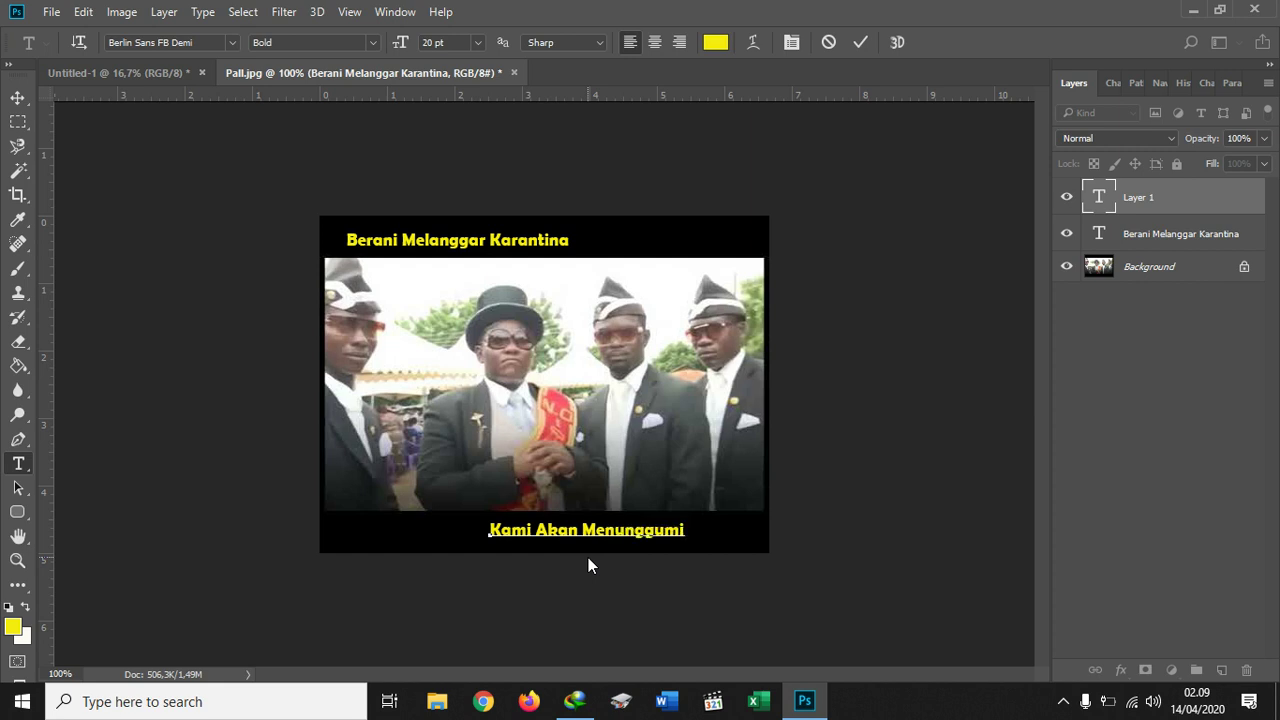
{"action": "key", "text": "BackSpace"}
{"action": "type", "text": "u"}
{"action": "left_click", "coordinate": [18, 97]}
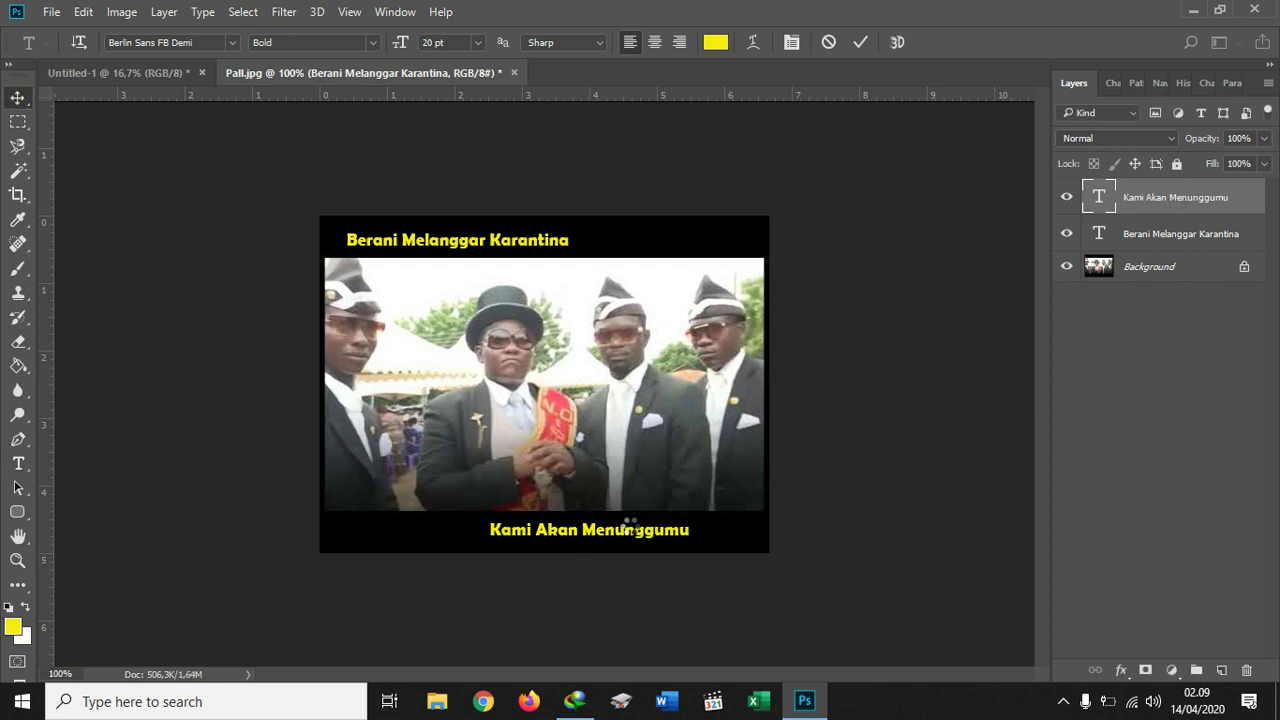
- Move the "Kami Akan Menunggumu" text to the right end of the lower black band
{"action": "left_click_drag", "start_coordinate": [623, 537], "coordinate": [685, 540]}
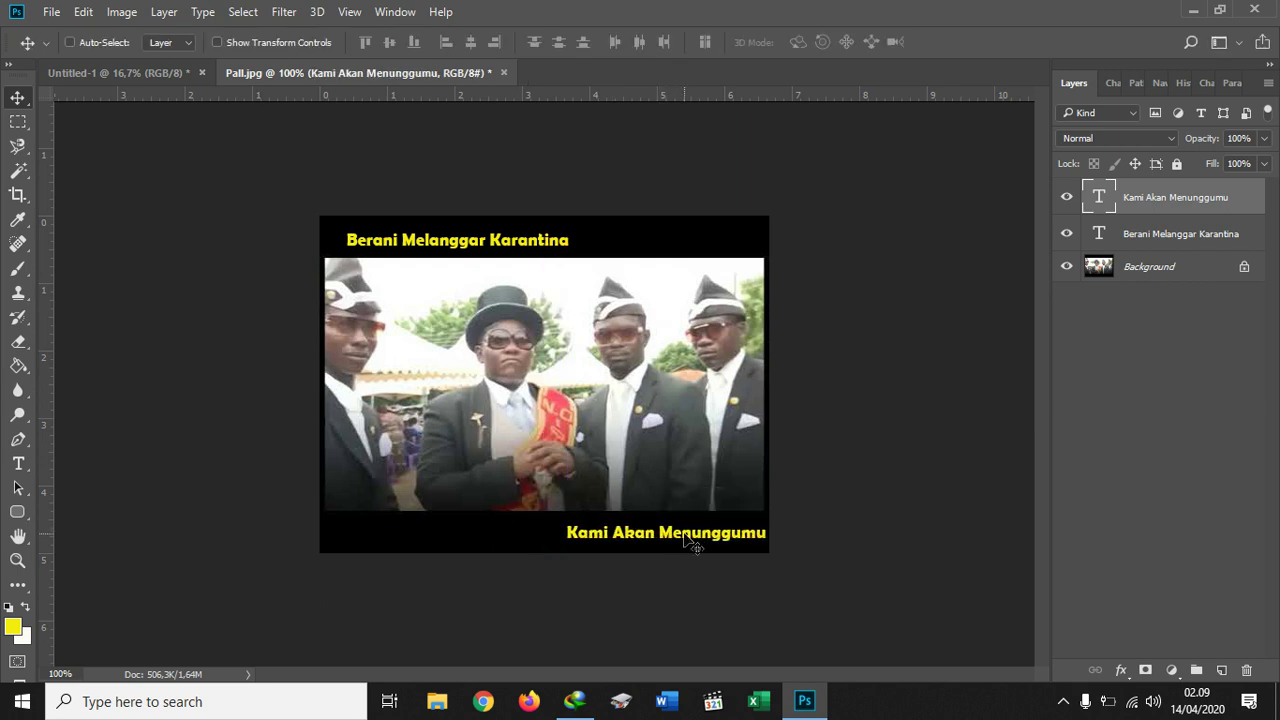
{"action": "mouse_move", "coordinate": [716, 543]}
{"action": "left_mouse_down"}
{"action": "mouse_move", "coordinate": [706, 540]}
{"action": "mouse_move", "coordinate": [716, 543]}
{"action": "left_mouse_up"}
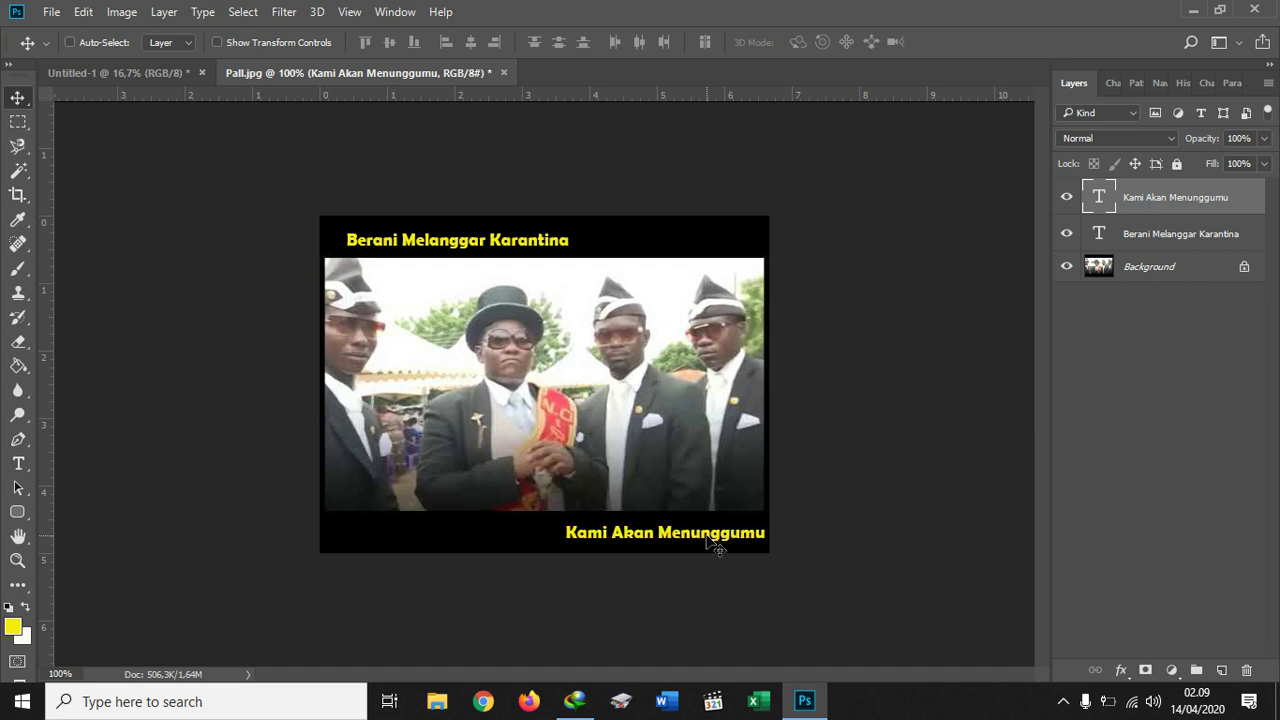
{"action": "left_click", "coordinate": [815, 540]}
- Save a JPEG copy named "Latihan 2" in Bahan2 at quality 10, and close Pall.jpg without saving its changes
{"action": "left_click", "coordinate": [55, 12]}
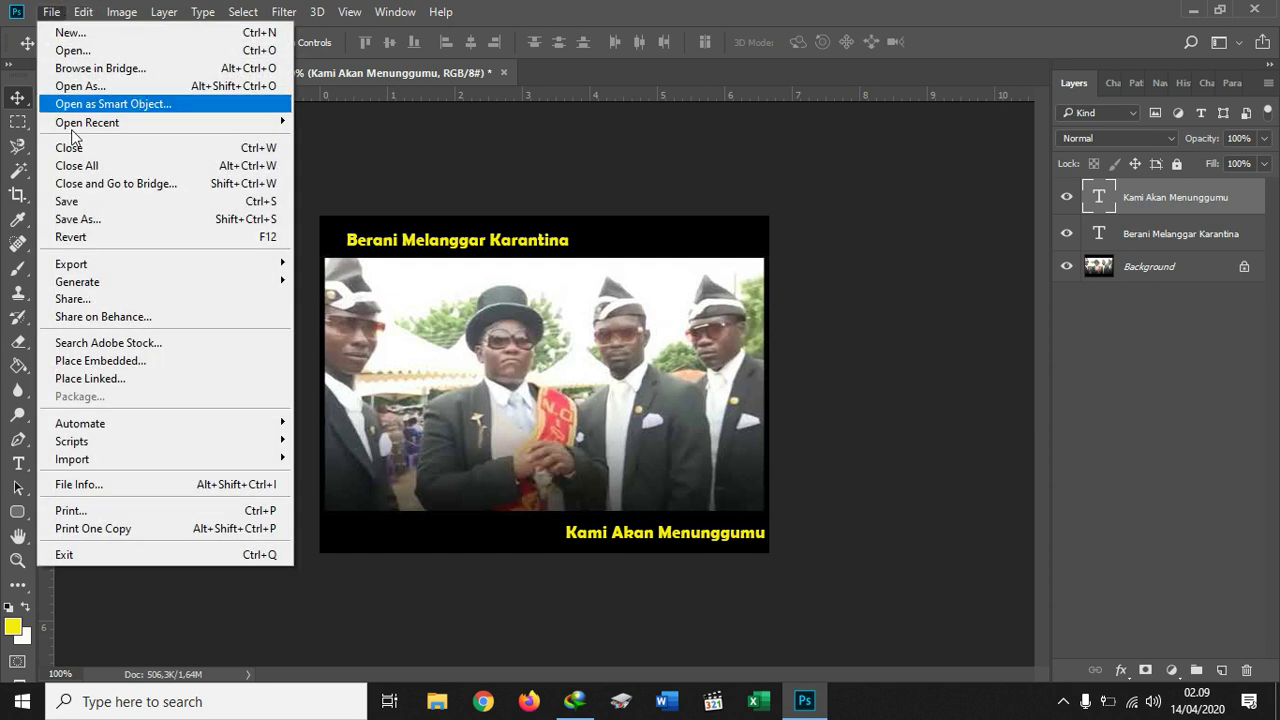
{"action": "left_click", "coordinate": [84, 219]}
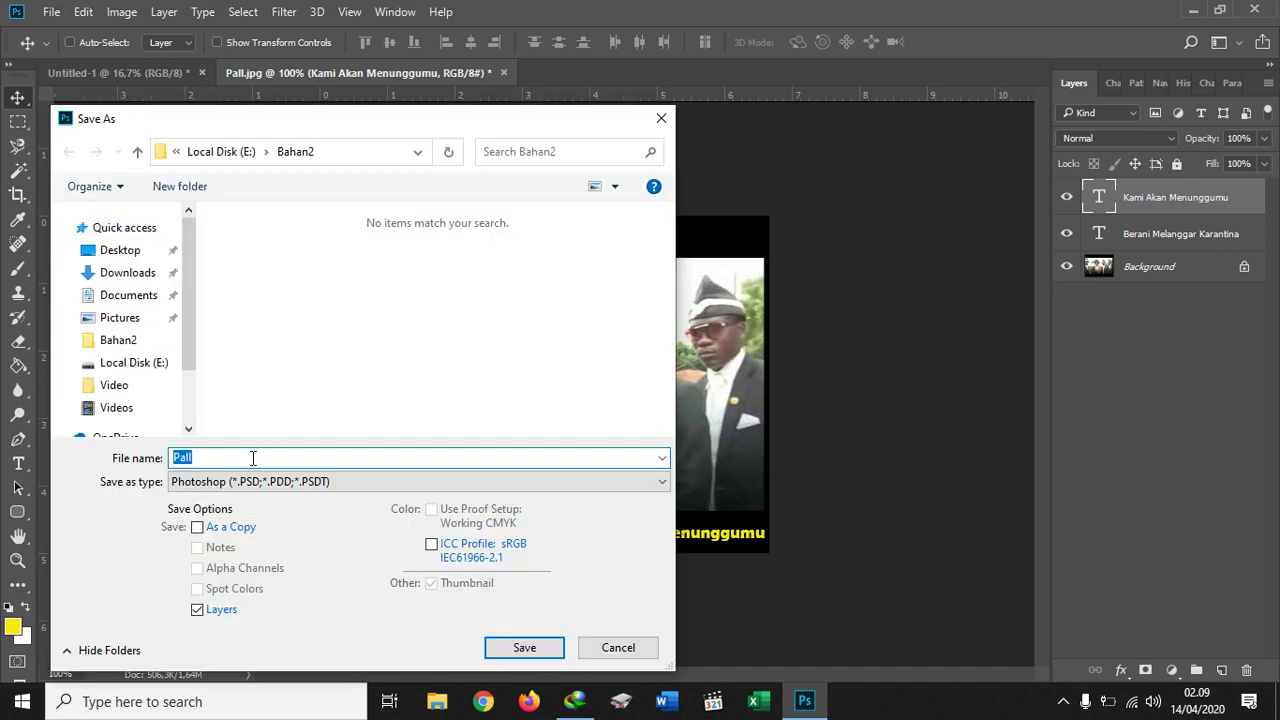
{"action": "type", "text": "Latihan "}
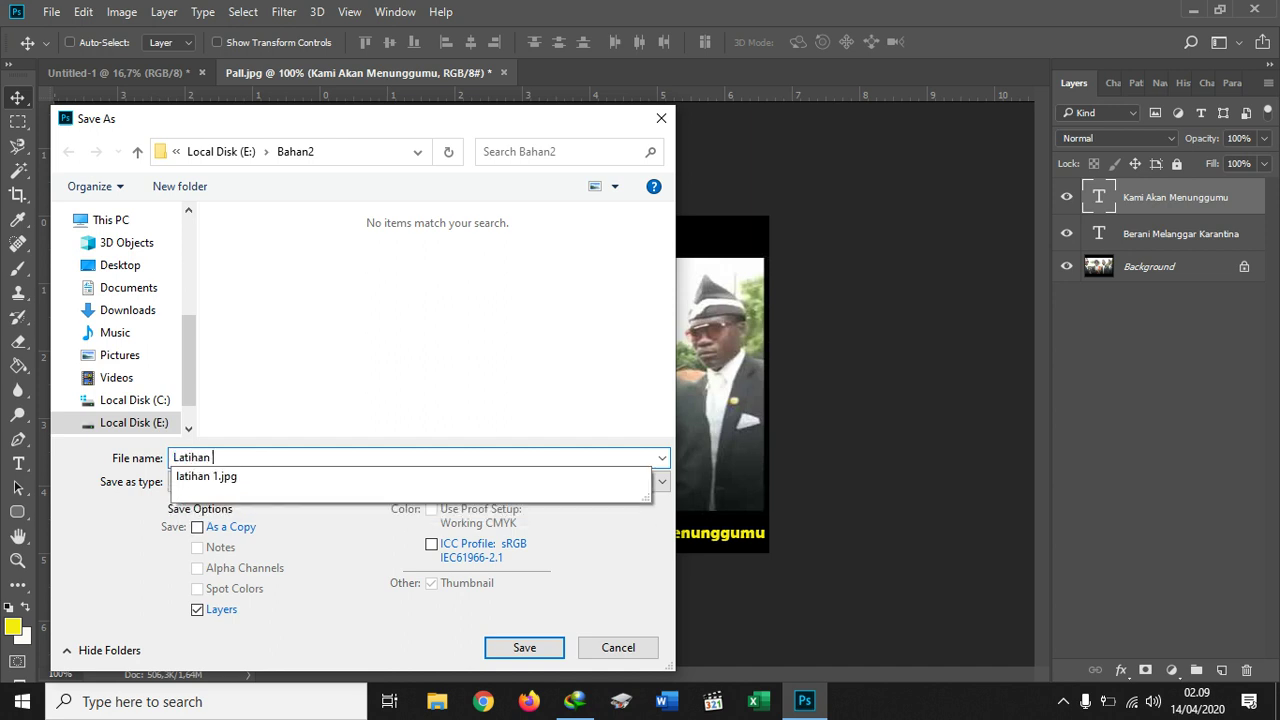
{"action": "type", "text": "2"}
{"action": "left_click", "coordinate": [260, 482]}
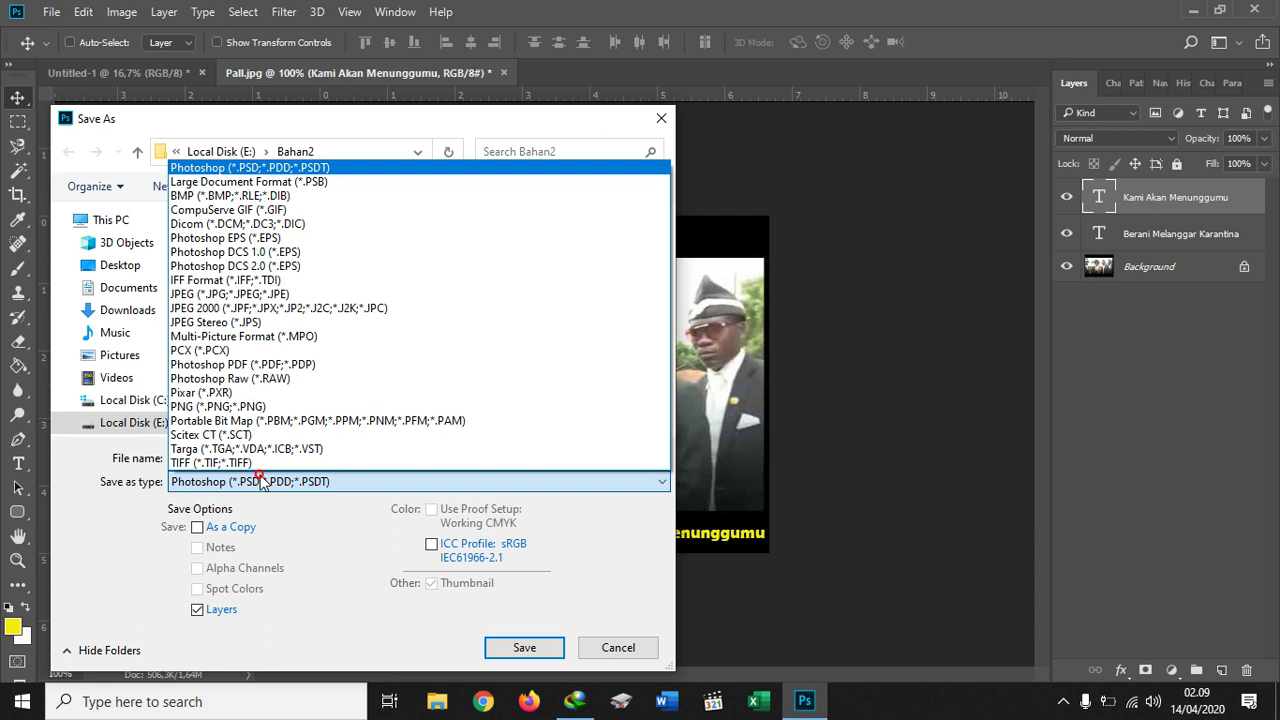
{"action": "left_click", "coordinate": [203, 295]}
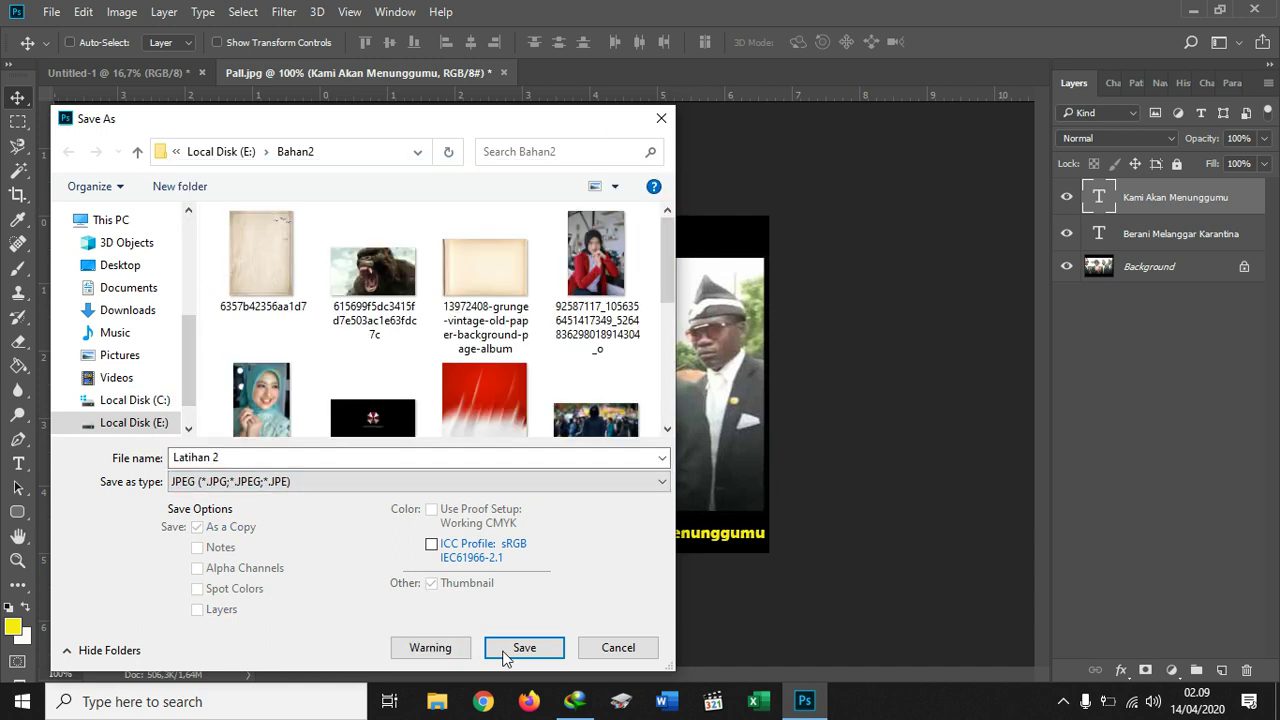
{"action": "left_click", "coordinate": [503, 651]}
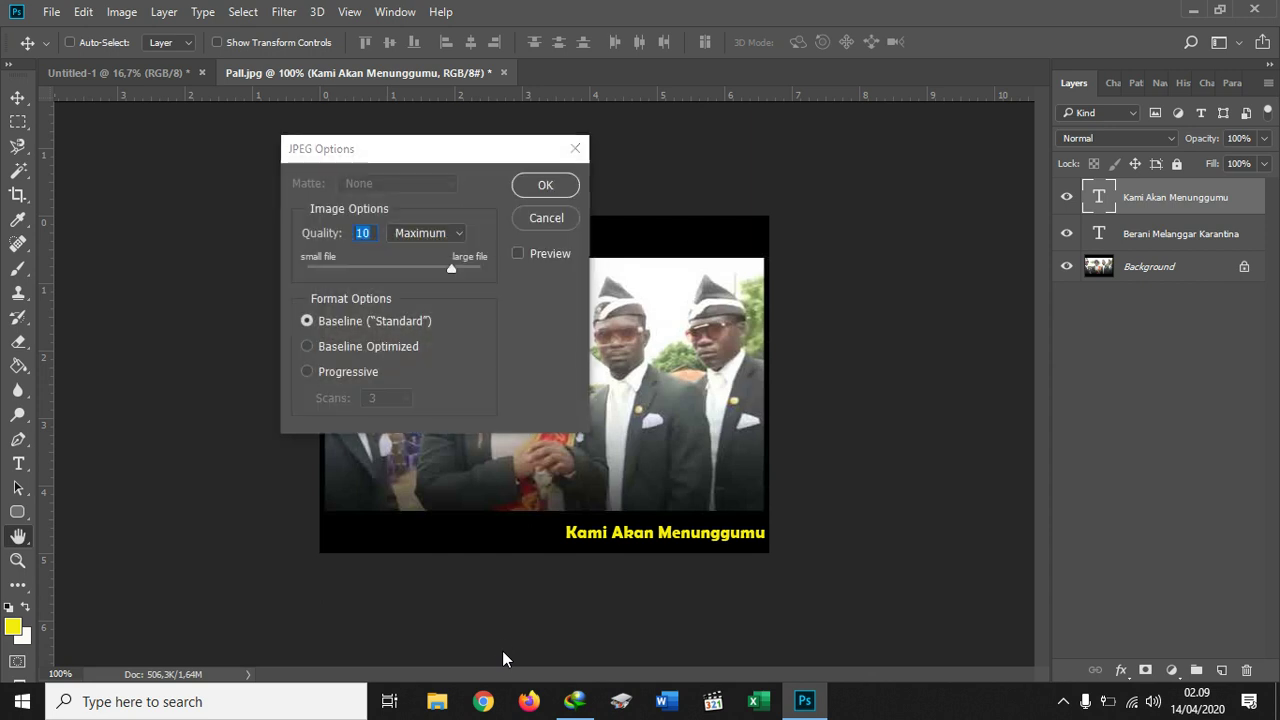
{"action": "left_click", "coordinate": [533, 190]}
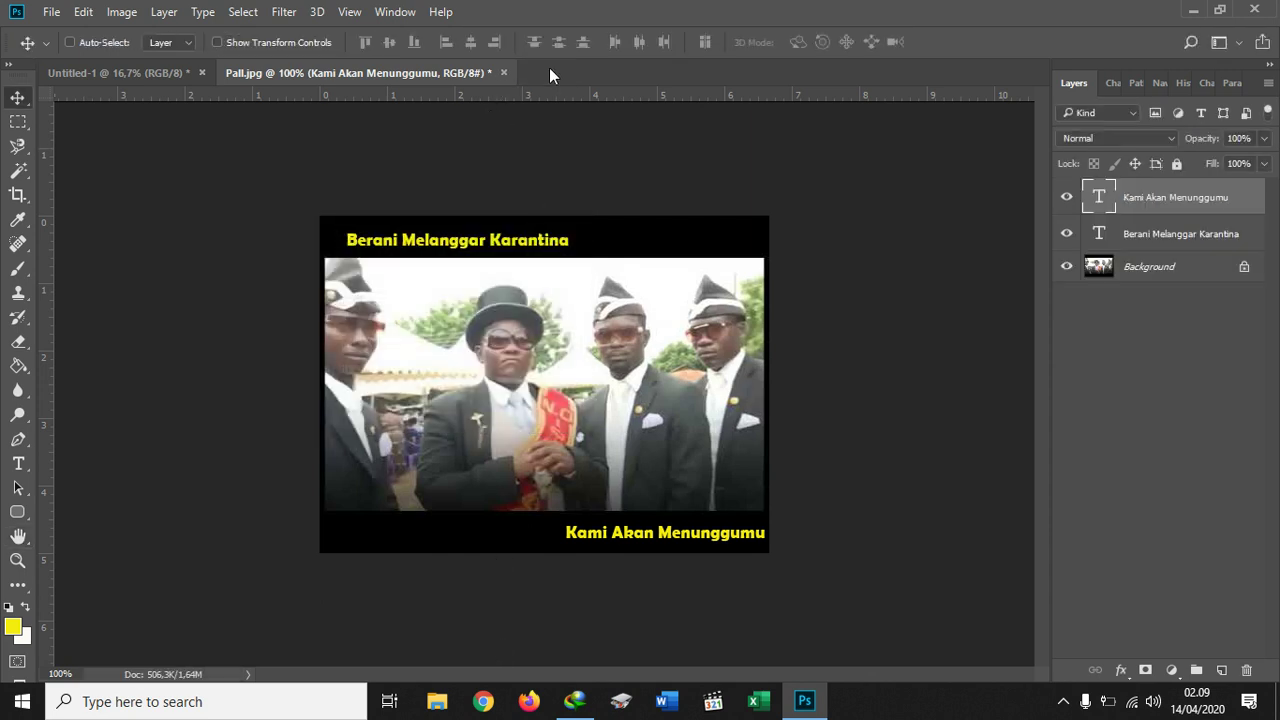
{"action": "left_click", "coordinate": [504, 72]}
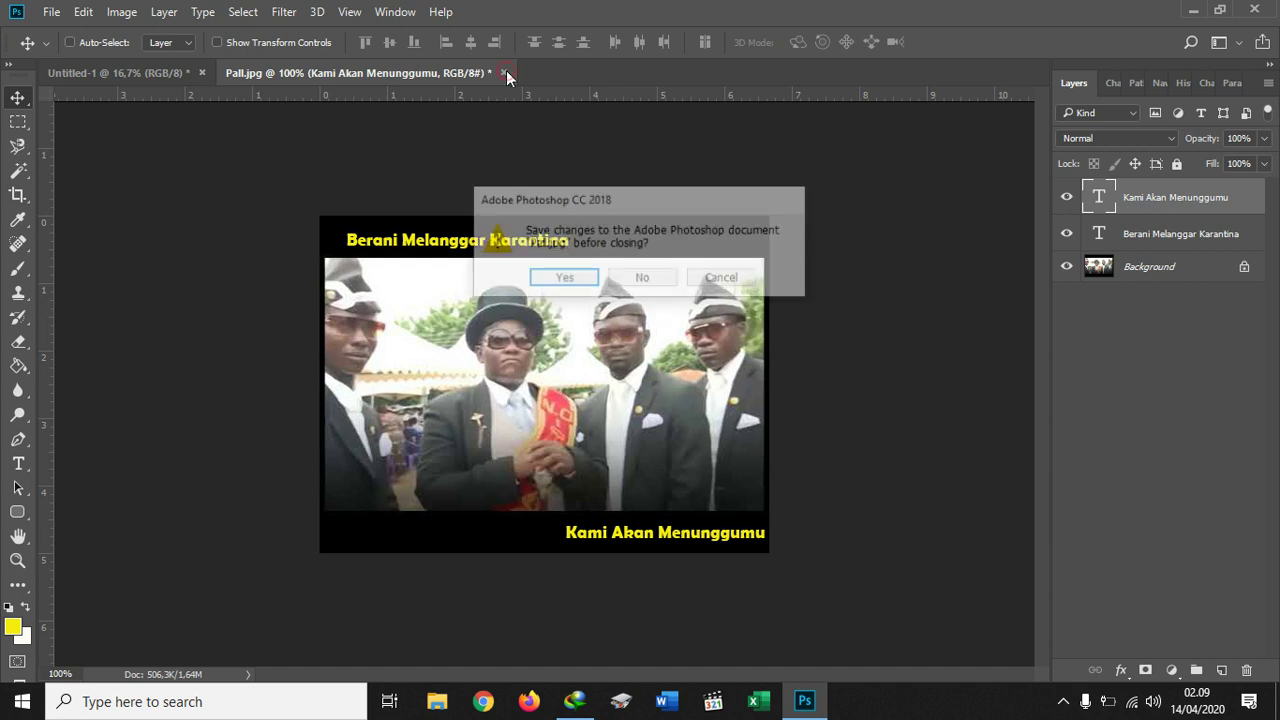
{"action": "left_click", "coordinate": [627, 278]}
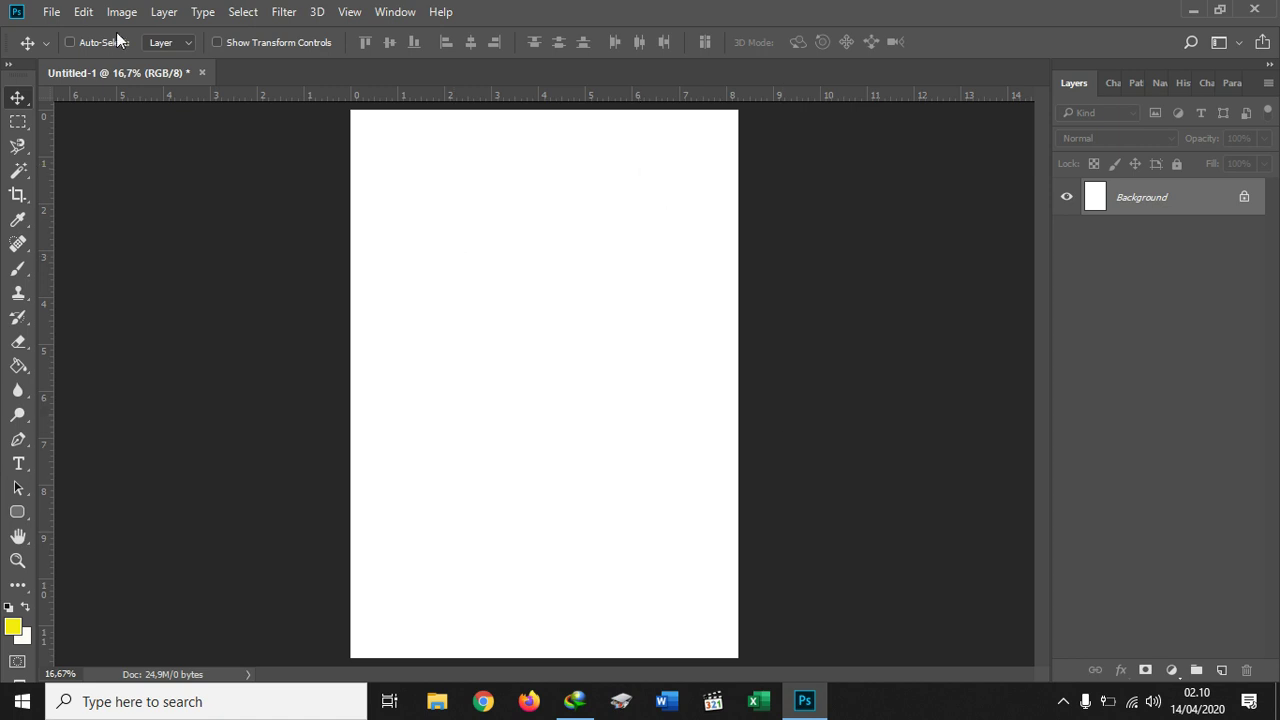
- Open the red-and-white background image from the Bahan2 folder and place a copy in the upper-left corner of the Untitled-1 page
{"action": "left_click", "coordinate": [51, 16]}
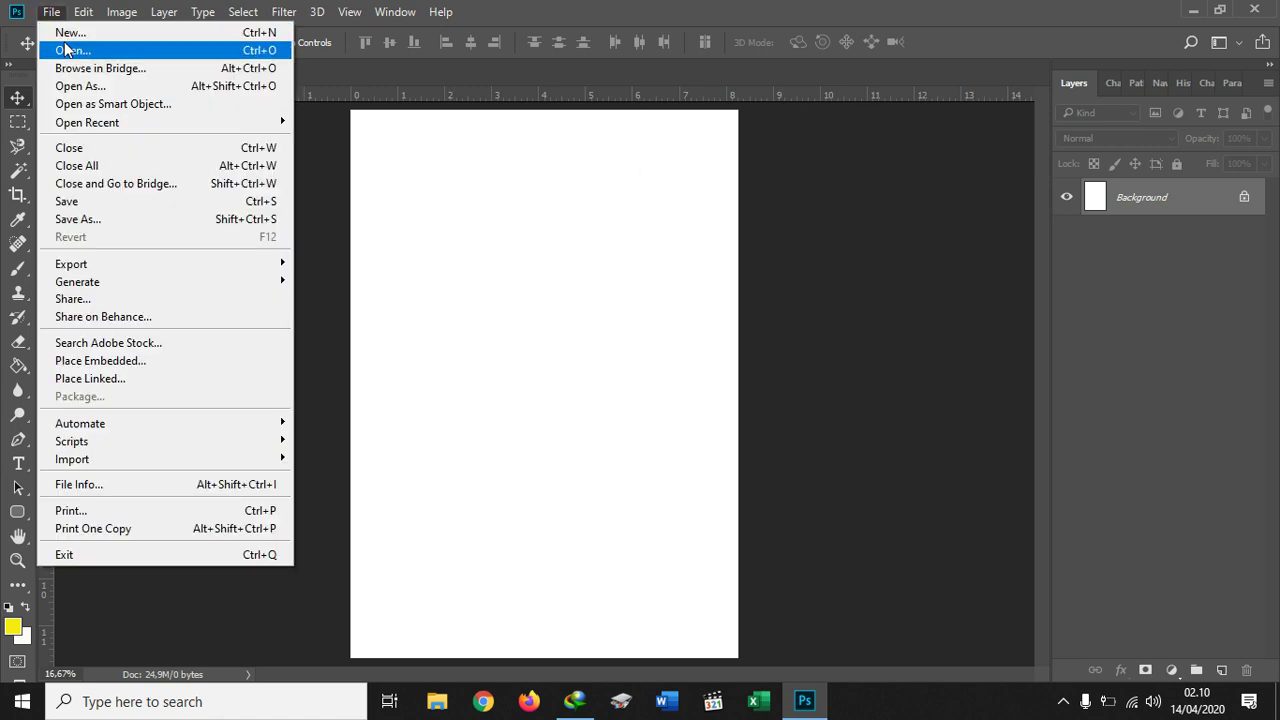
{"action": "left_click", "coordinate": [65, 50]}
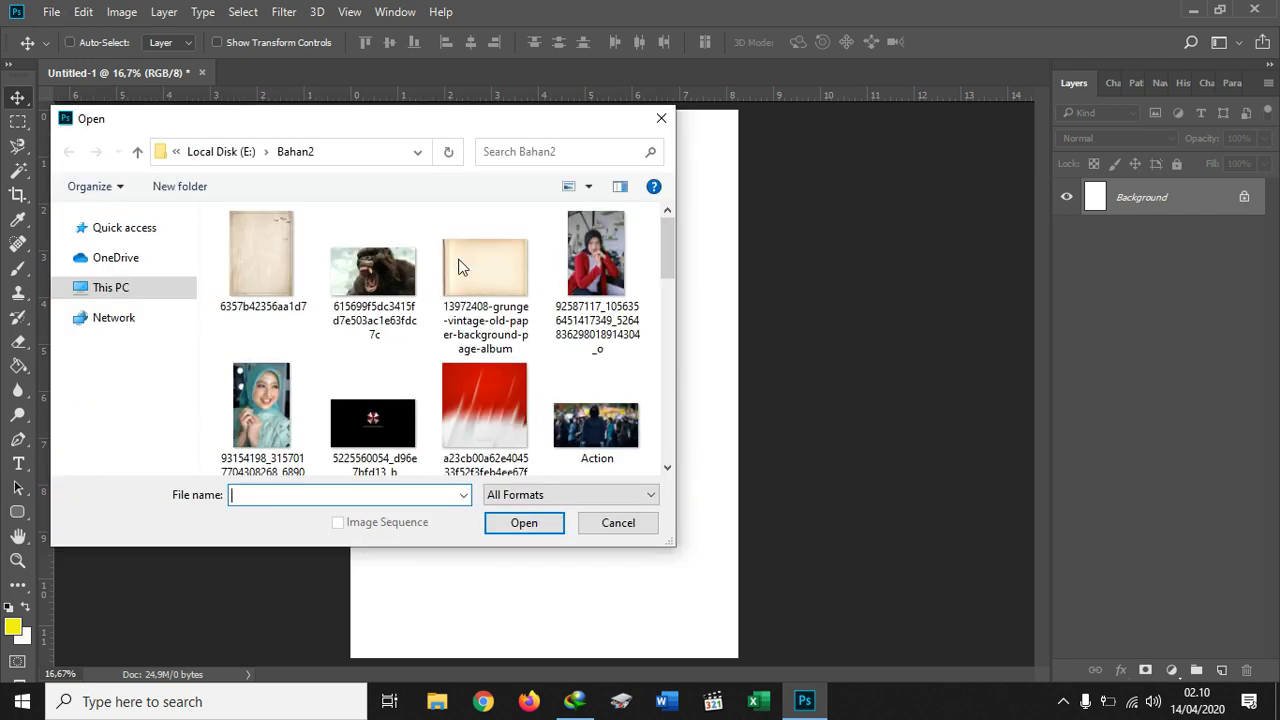
{"action": "double_click", "coordinate": [489, 427]}
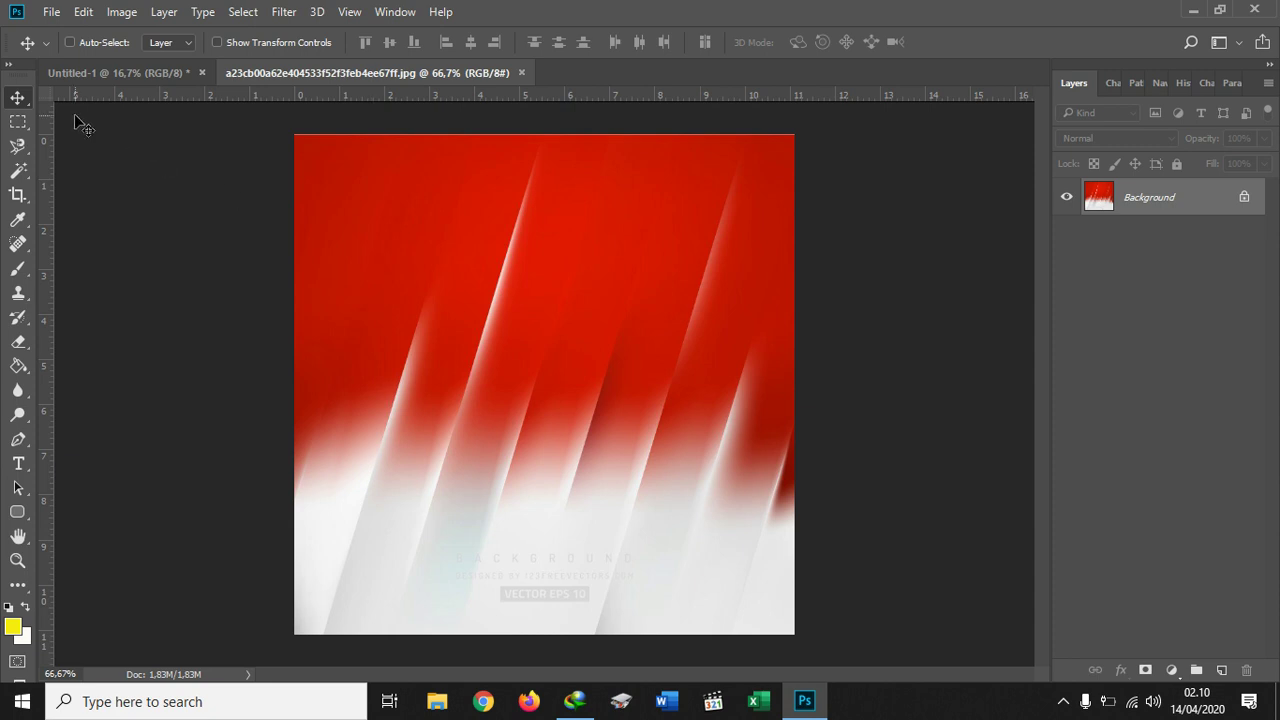
{"action": "left_click_drag", "start_coordinate": [444, 269], "coordinate": [451, 160]}
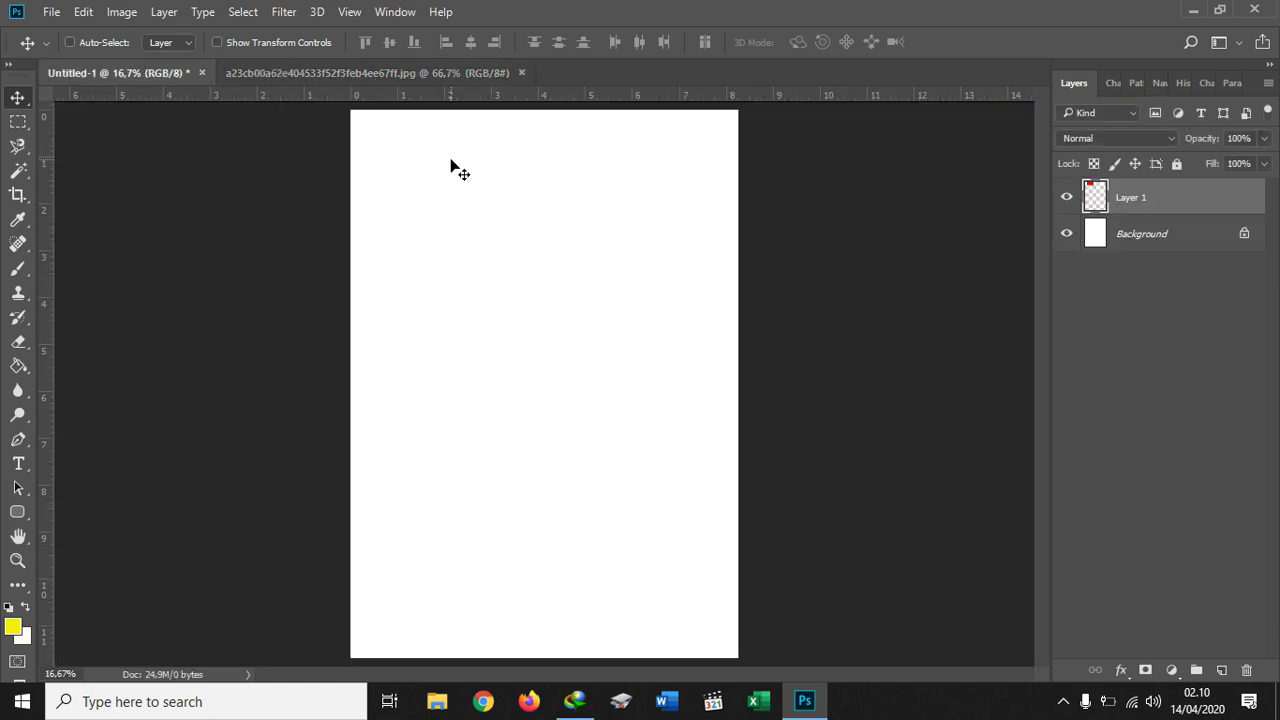
{"action": "left_click_drag", "start_coordinate": [455, 205], "coordinate": [417, 175]}
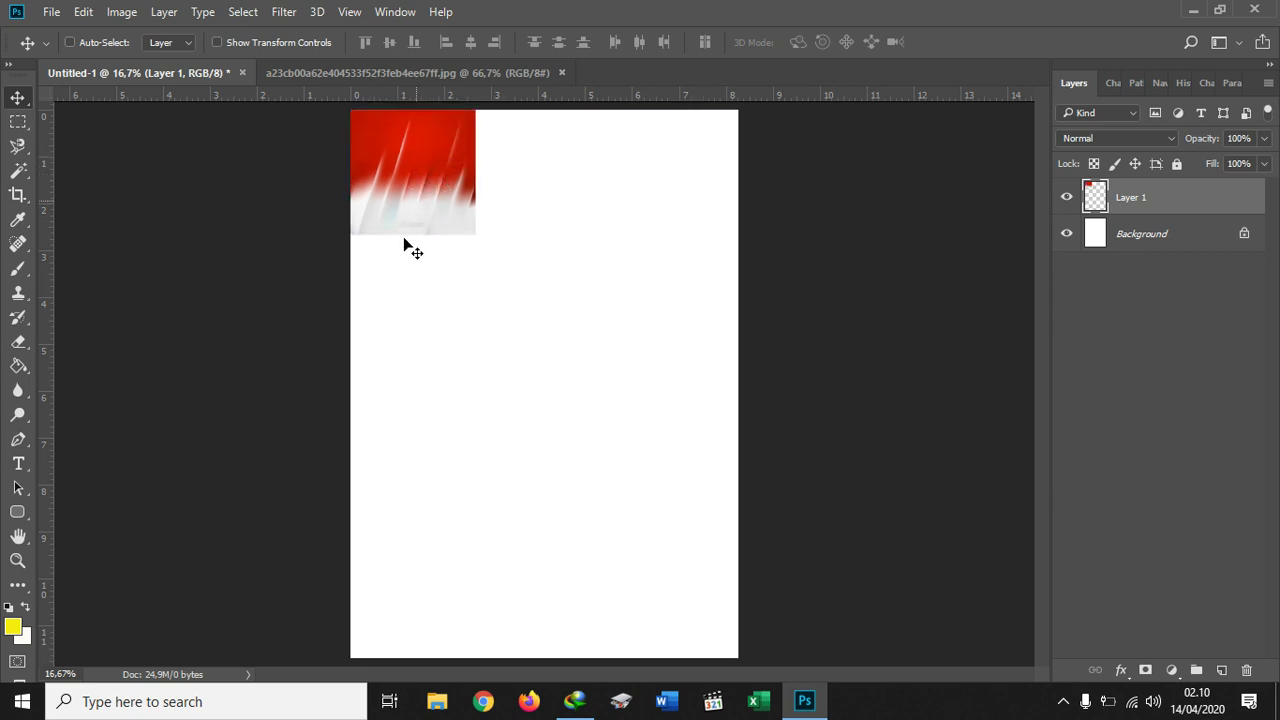
{"action": "key", "text": "ctrl"}
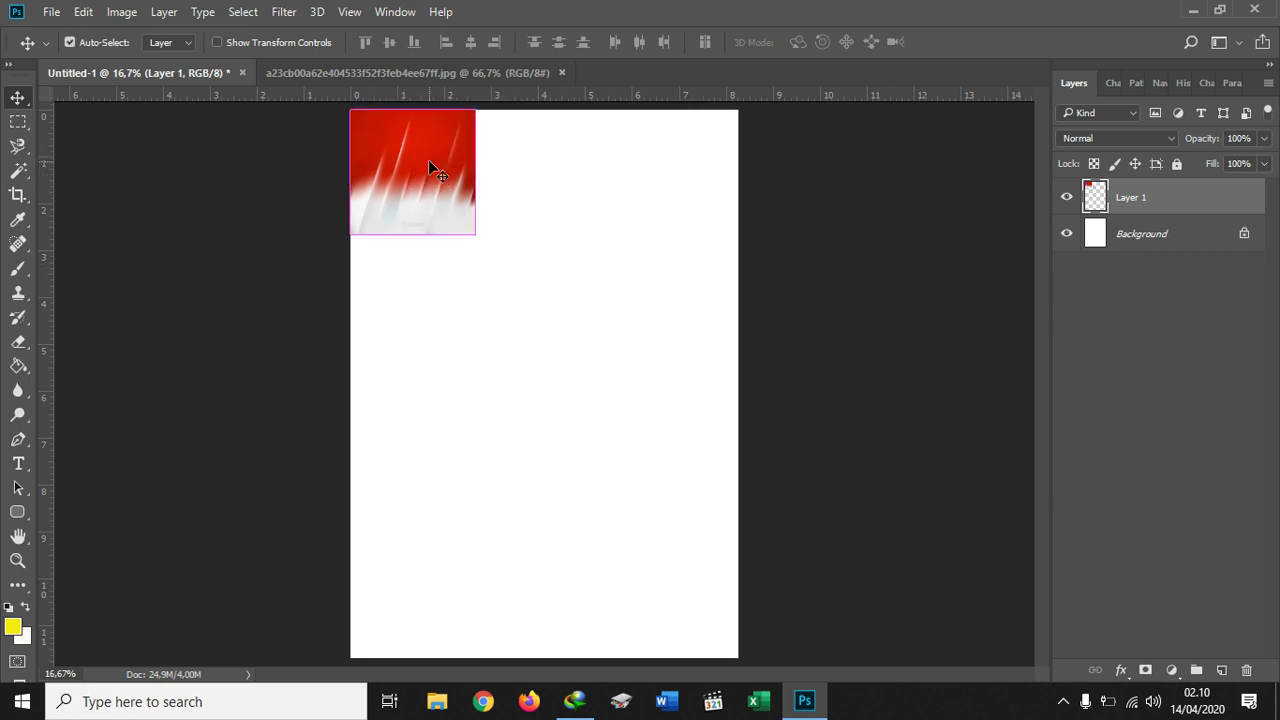
{"action": "key", "text": "ctrl+t"}
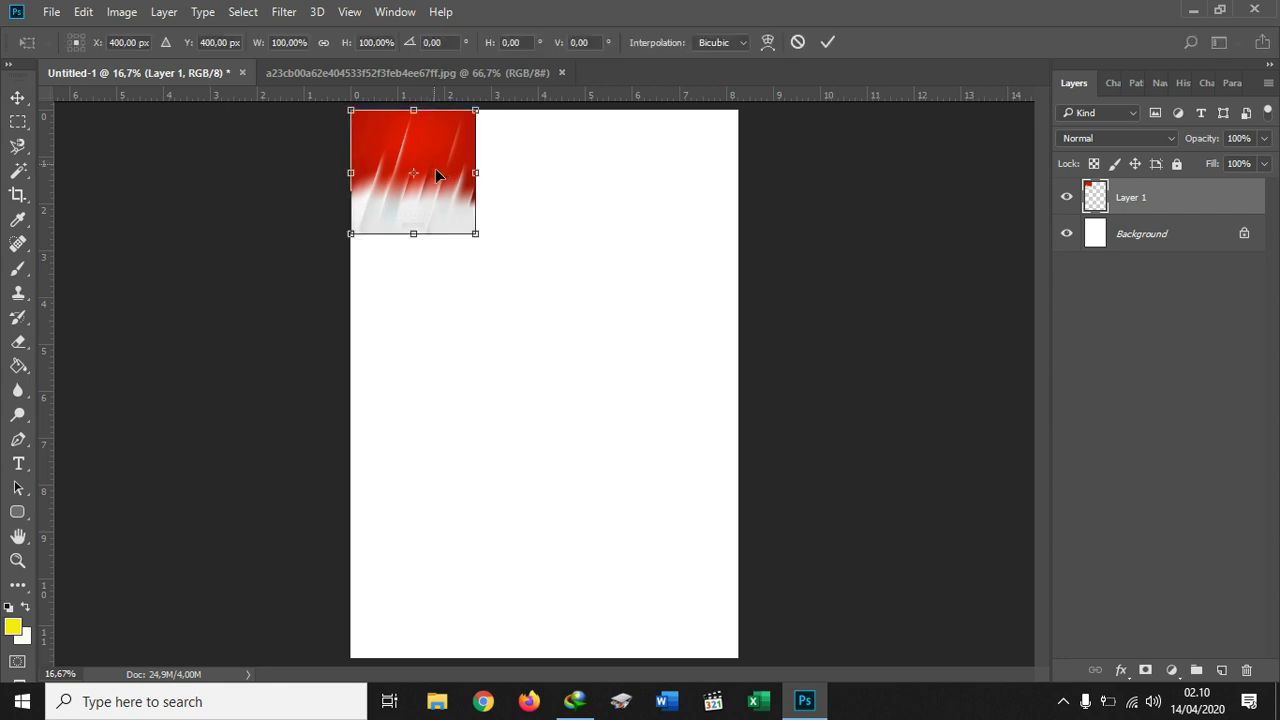
{"action": "left_click_drag", "start_coordinate": [420, 231], "coordinate": [417, 657]}
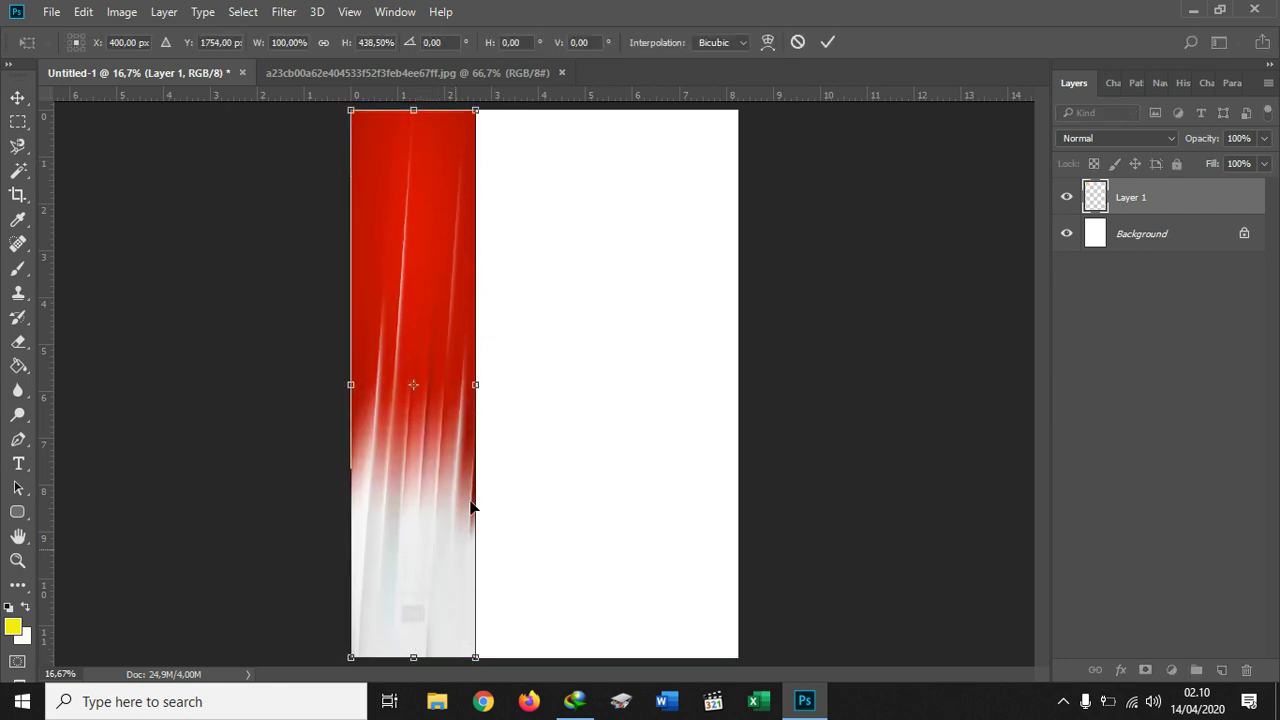
{"action": "left_click_drag", "start_coordinate": [475, 384], "coordinate": [729, 351]}
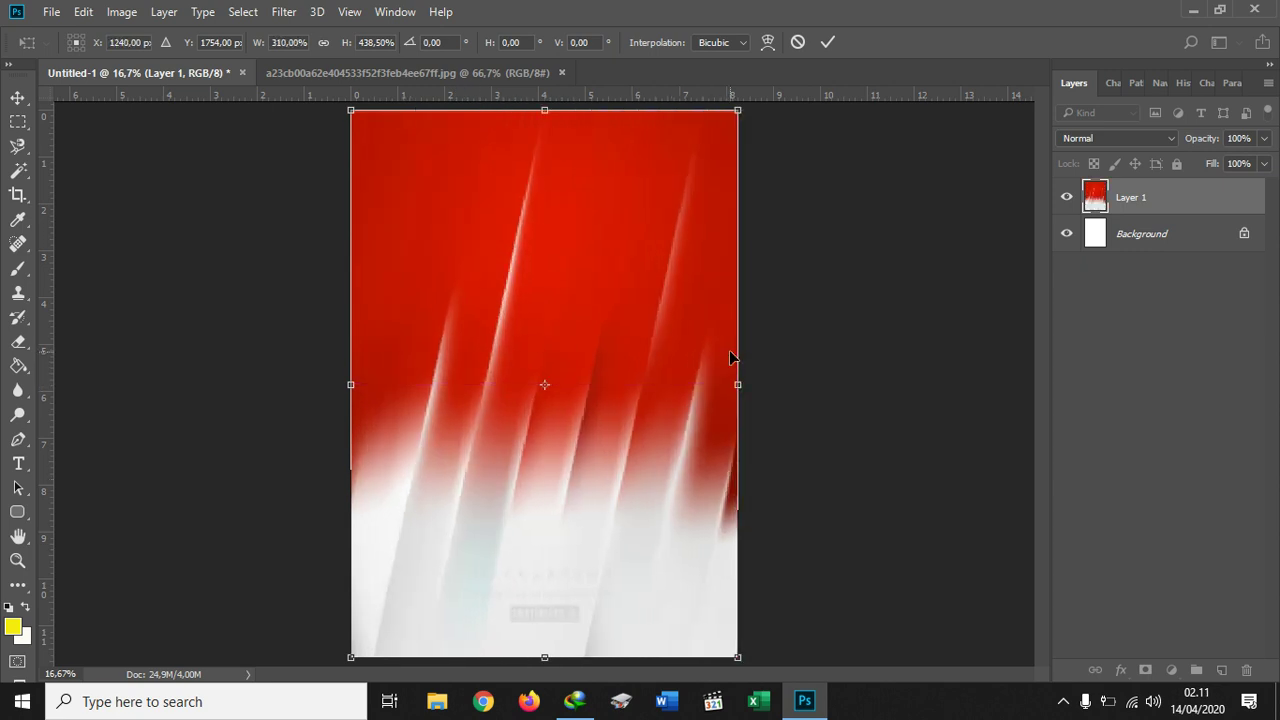
{"action": "left_click", "coordinate": [797, 42]}
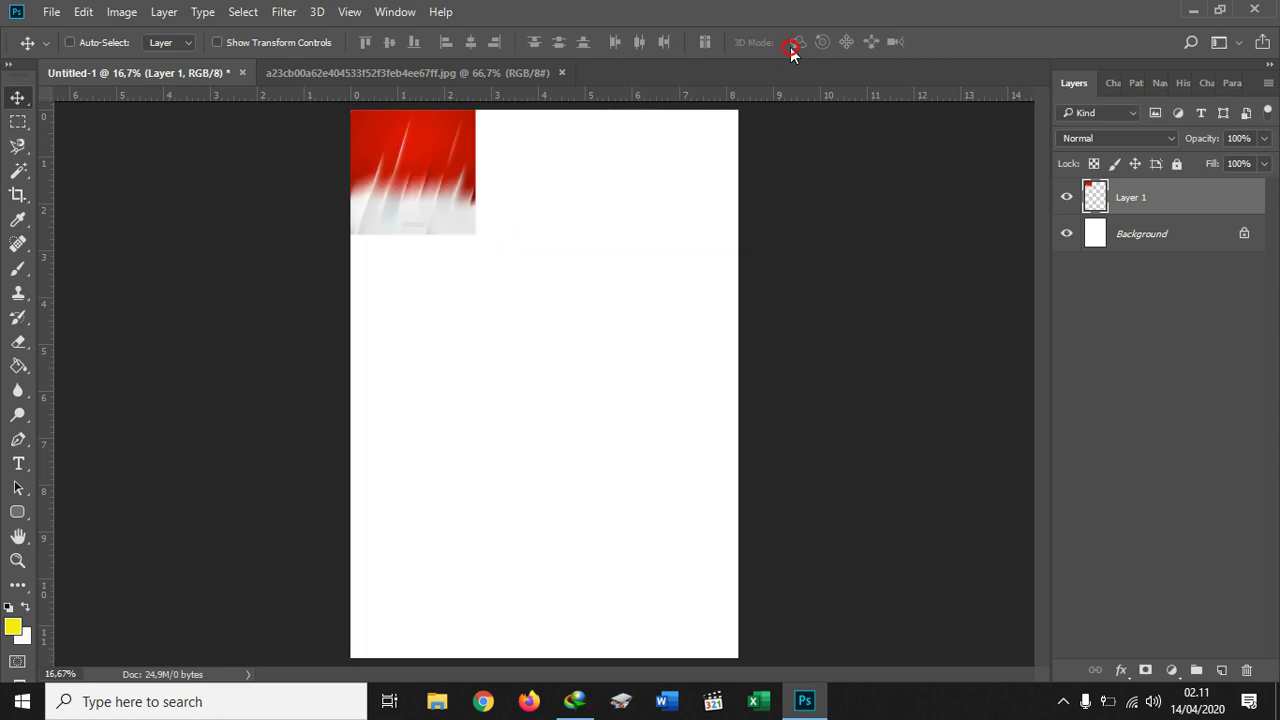
- Scale the red-and-white image proportionally from its upper-left corner to about 447% so it covers the whole page
{"action": "key", "text": "ctrl+t"}
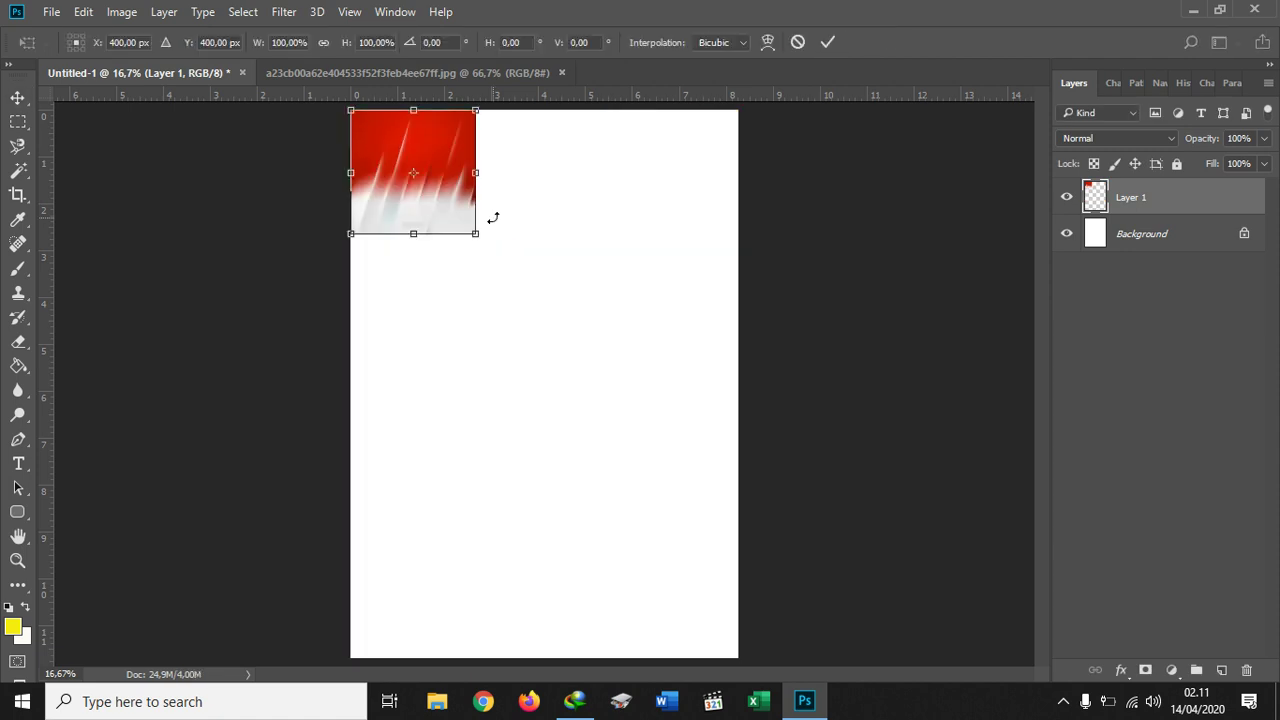
{"action": "left_click_drag", "start_coordinate": [475, 233], "coordinate": [957, 619]}
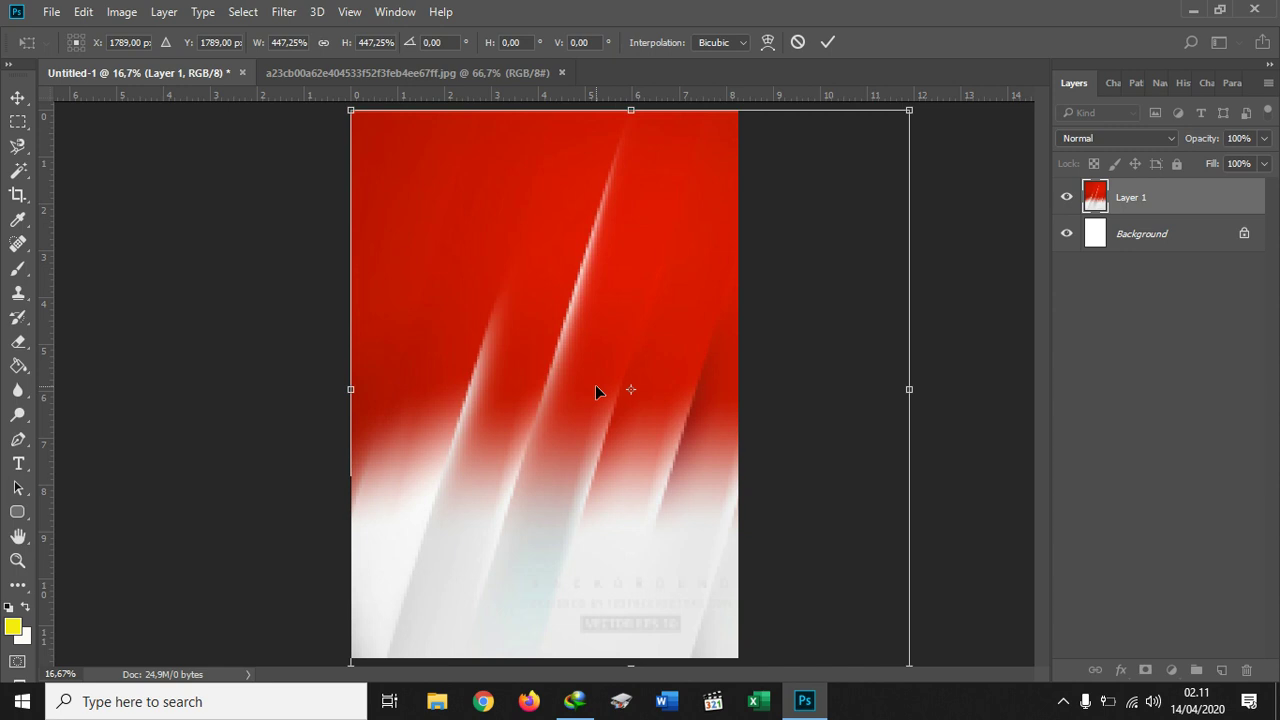
{"action": "left_click", "coordinate": [827, 43]}
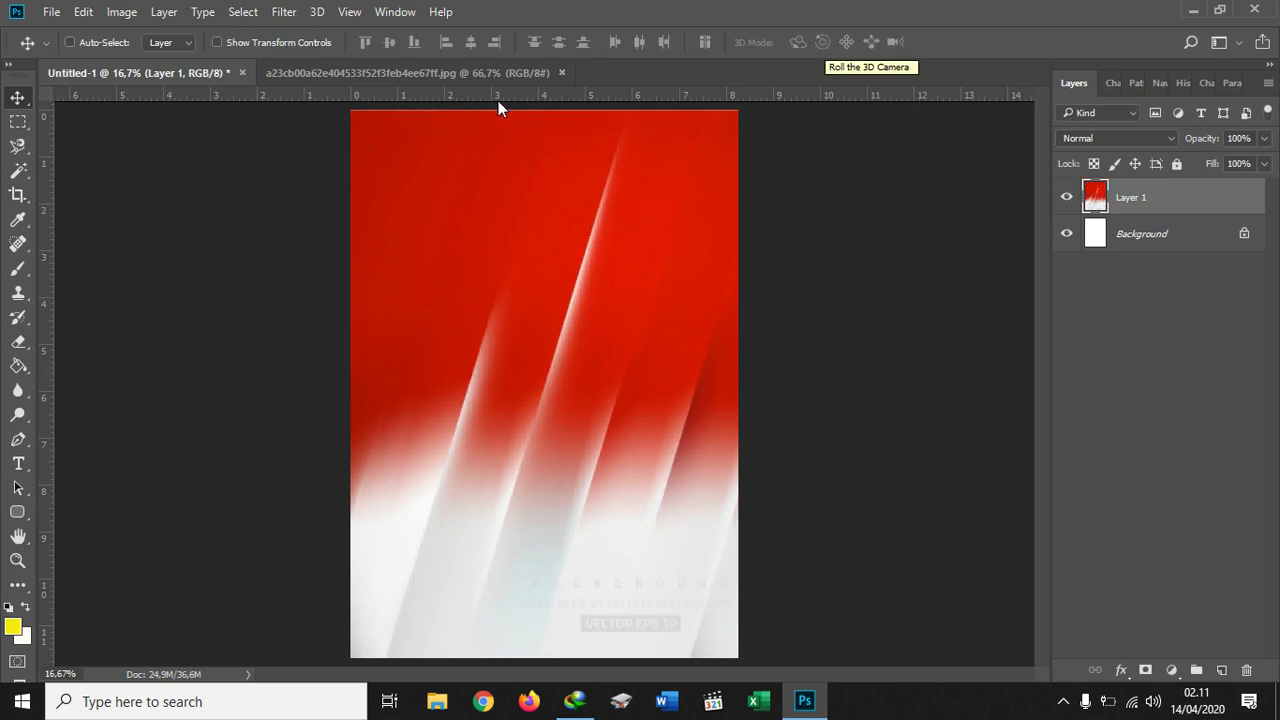
- Open the model-kemeja-pria-linen image from the Bahan2 folder
{"action": "left_click", "coordinate": [51, 12]}
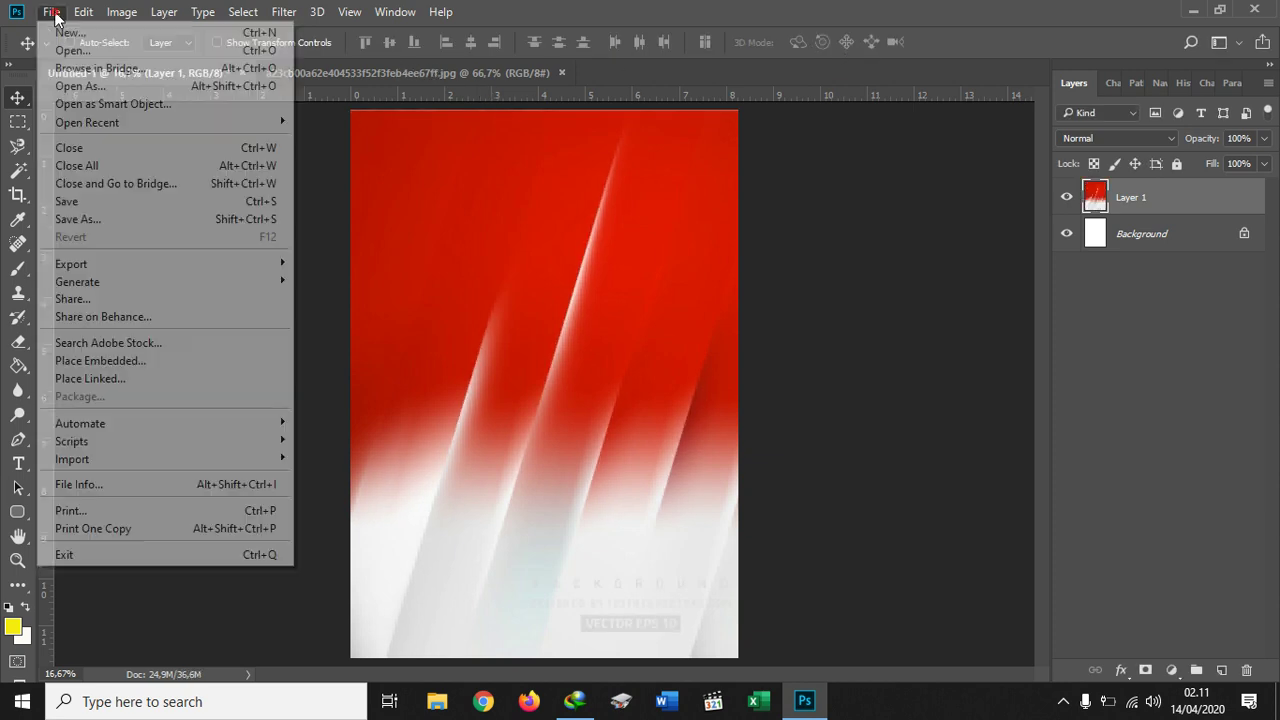
{"action": "left_click", "coordinate": [71, 47]}
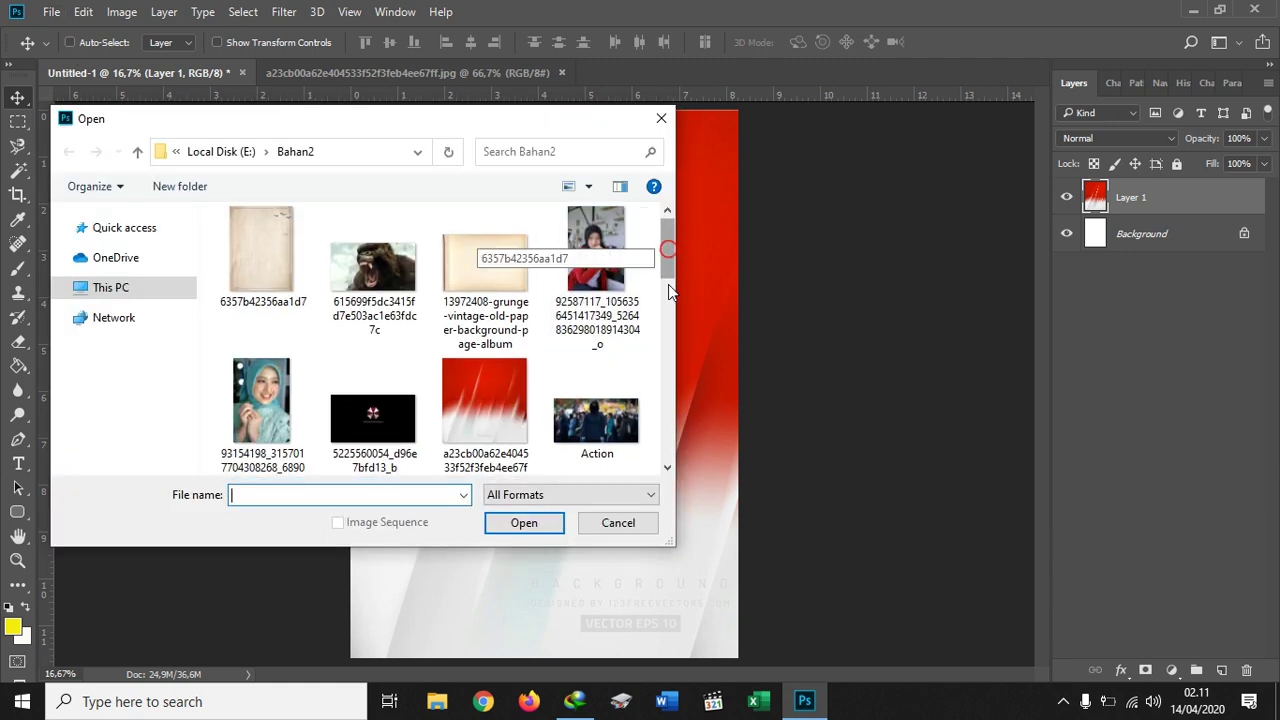
{"action": "scroll", "coordinate": [667, 267], "scroll_direction": "down", "scroll_amount": 3}
{"action": "left_click_drag", "start_coordinate": [668, 285], "coordinate": [655, 329]}
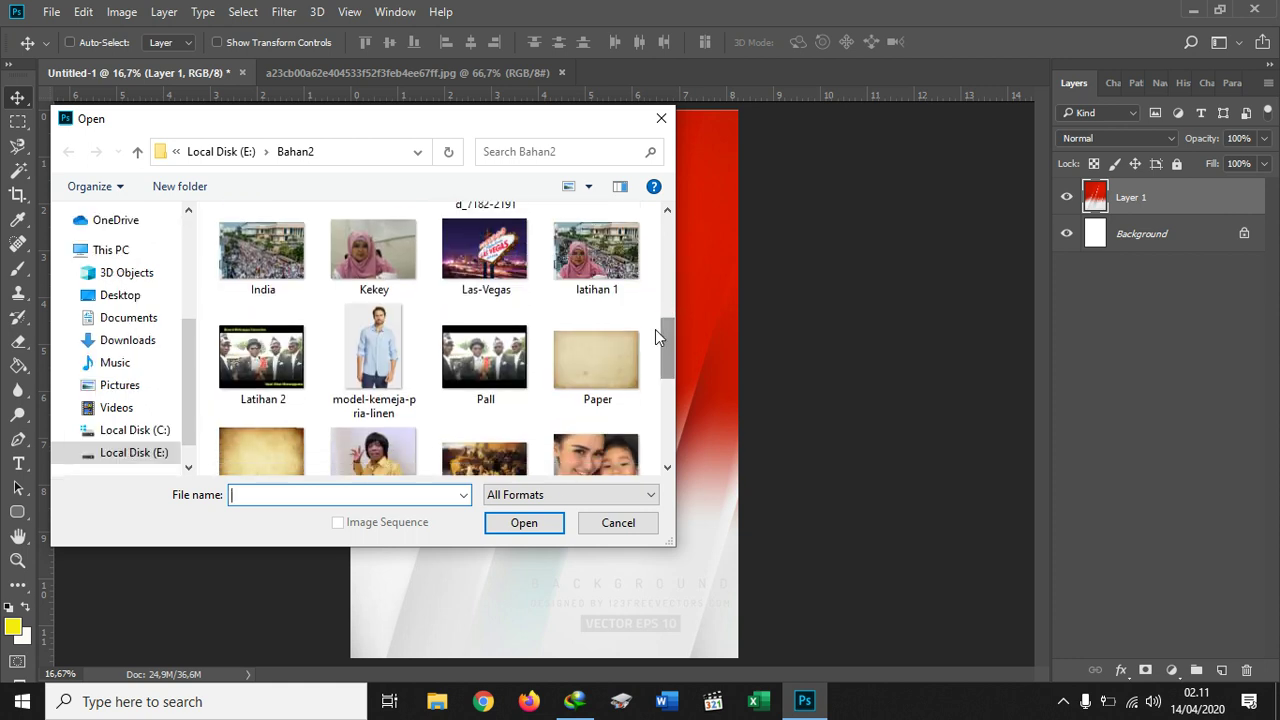
{"action": "left_click", "coordinate": [396, 350]}
{"action": "double_click", "coordinate": [396, 350]}
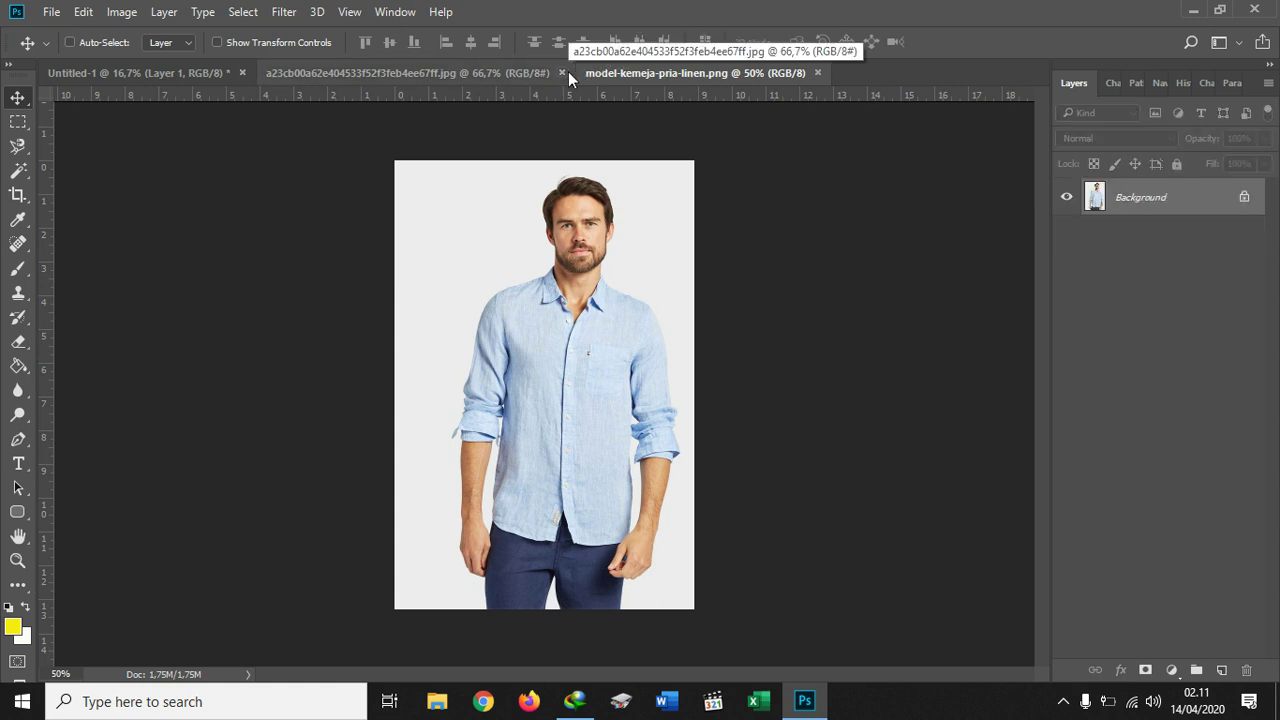
- Select the light grey backdrop with the Magic Wand, including the gaps beside the arms, and invert the selection to isolate the man
{"action": "left_click", "coordinate": [22, 173]}
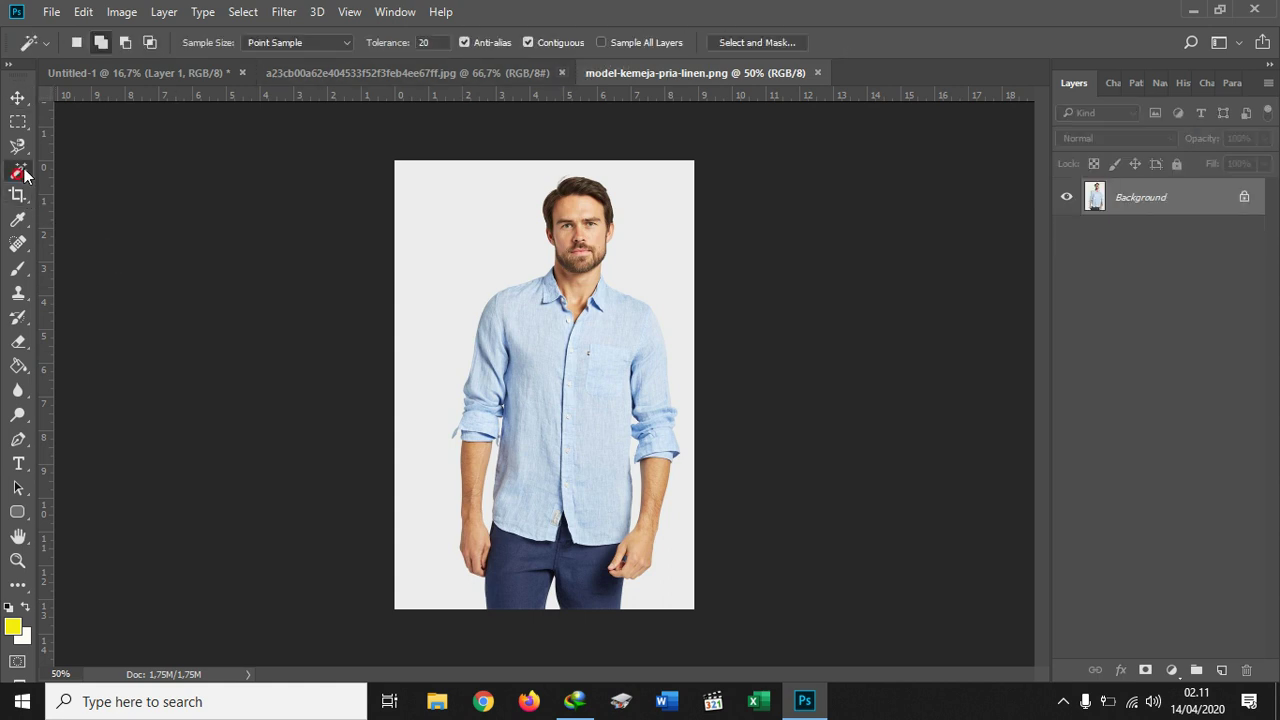
{"action": "left_click", "coordinate": [449, 212]}
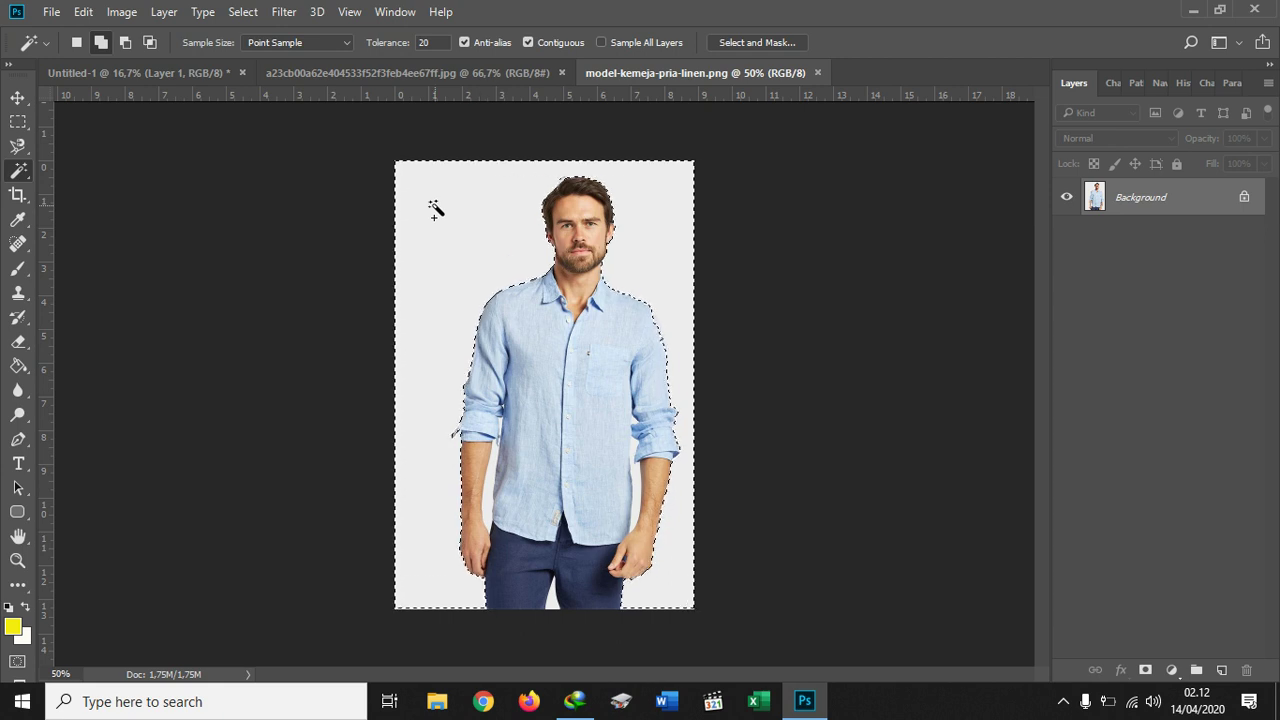
{"action": "right_click", "coordinate": [18, 170]}
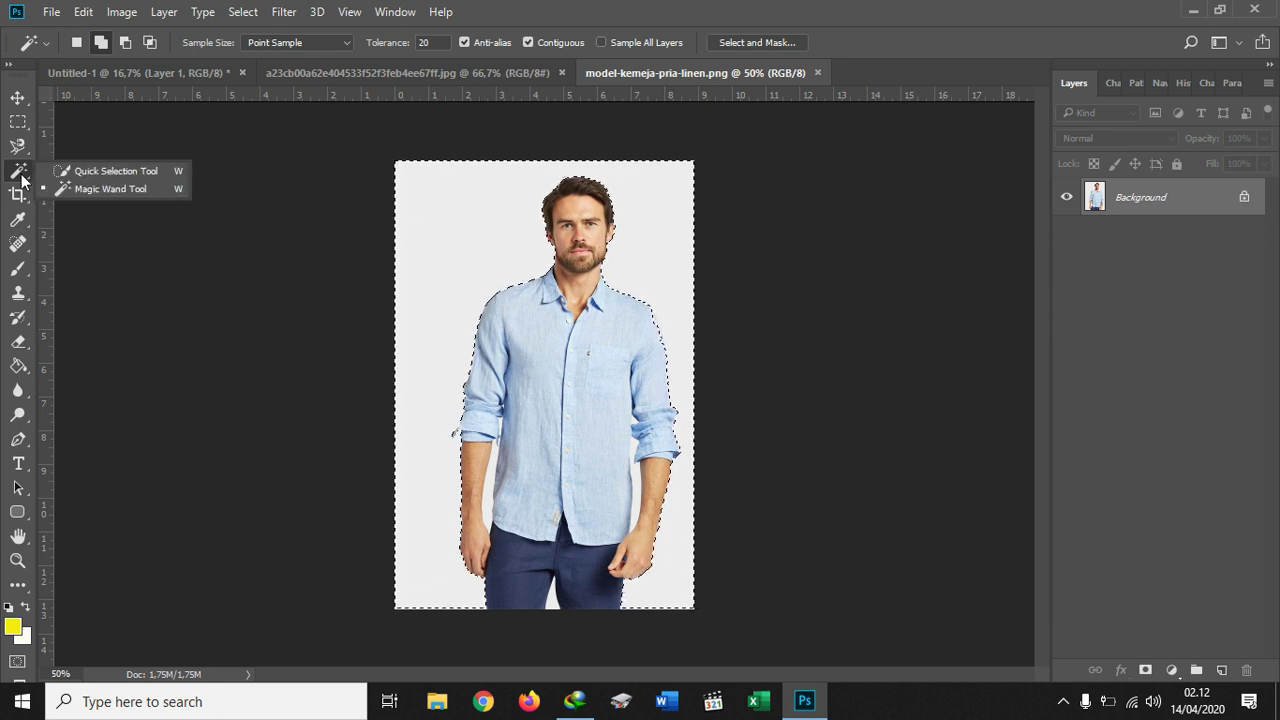
{"action": "left_click", "coordinate": [67, 187]}
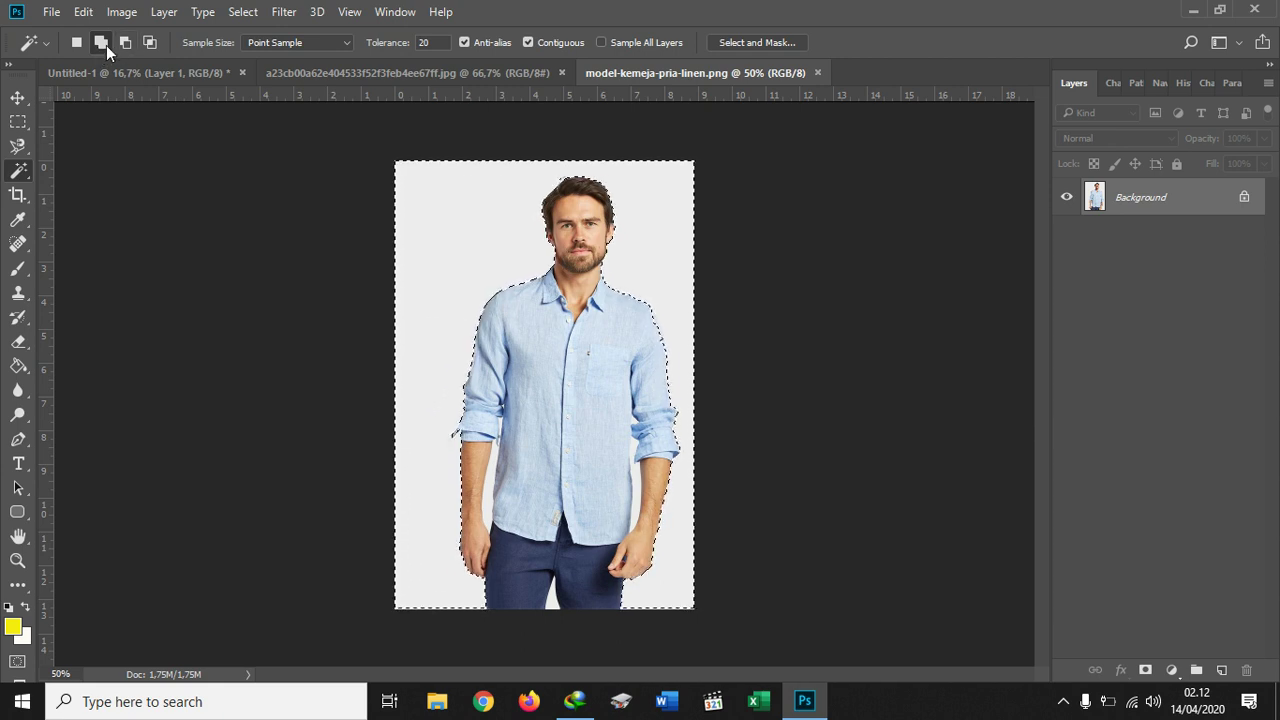
{"action": "left_click", "coordinate": [489, 490], "text": "shift"}
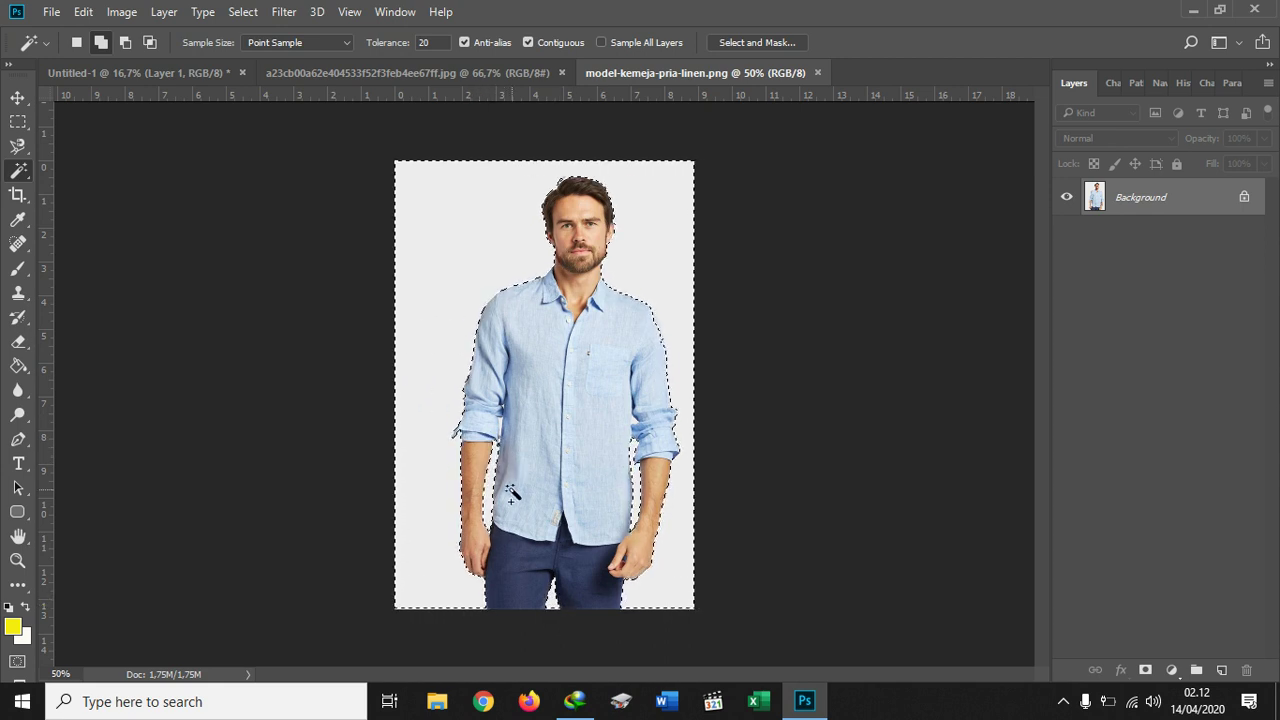
{"action": "right_click", "coordinate": [441, 345]}
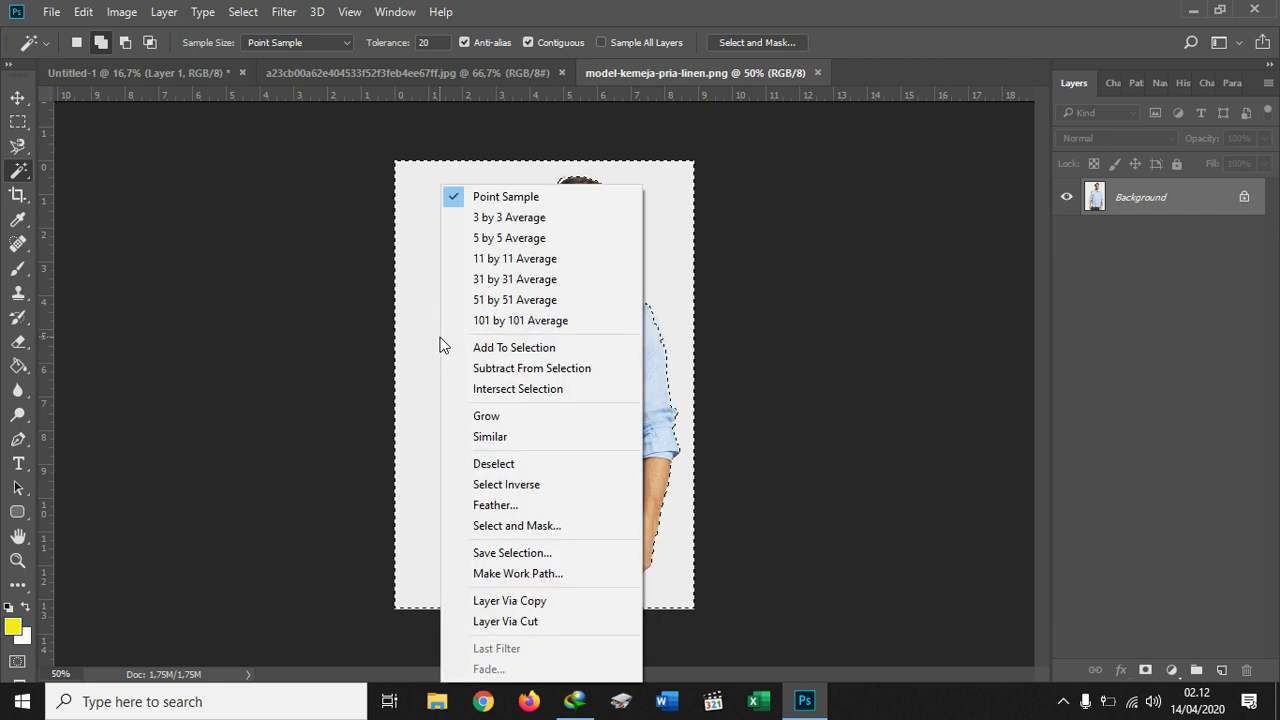
{"action": "left_click", "coordinate": [512, 484]}
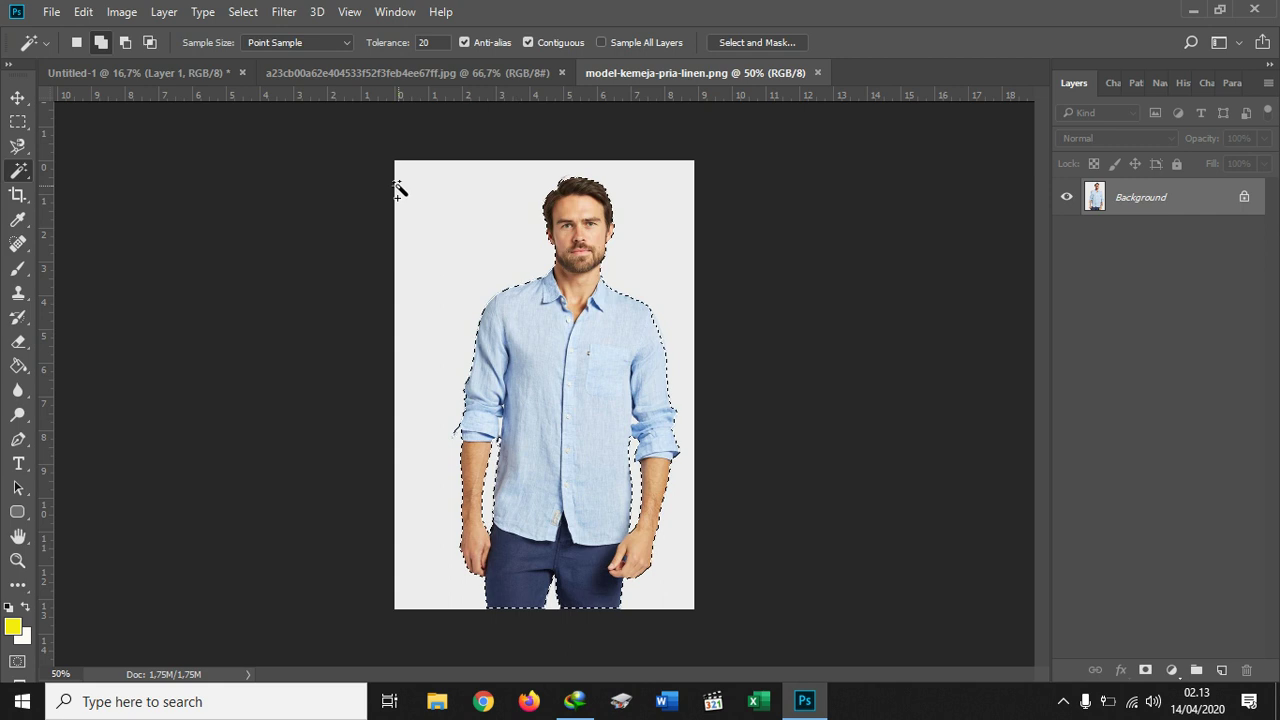
- Copy the selected man onto the Untitled-1 page and enlarge him to about 358%, reaching past the page's lower edge
{"action": "left_click", "coordinate": [17, 97]}
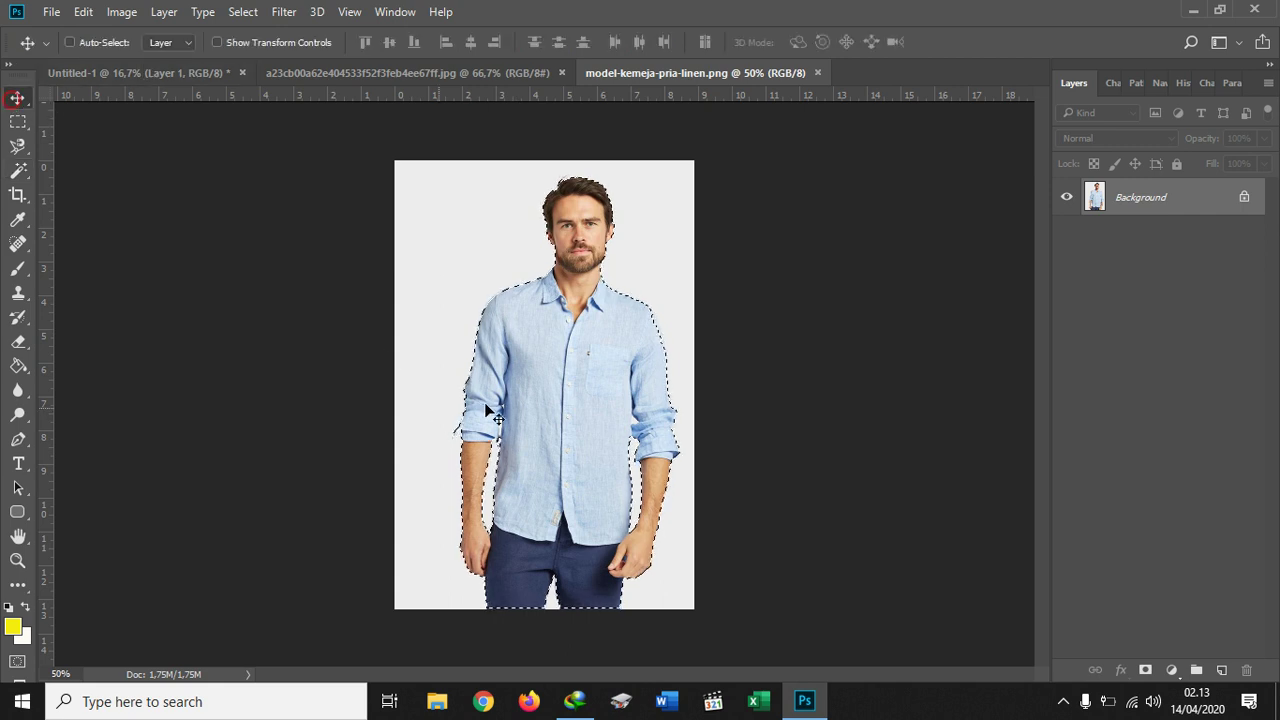
{"action": "left_click_drag", "start_coordinate": [531, 406], "coordinate": [477, 283]}
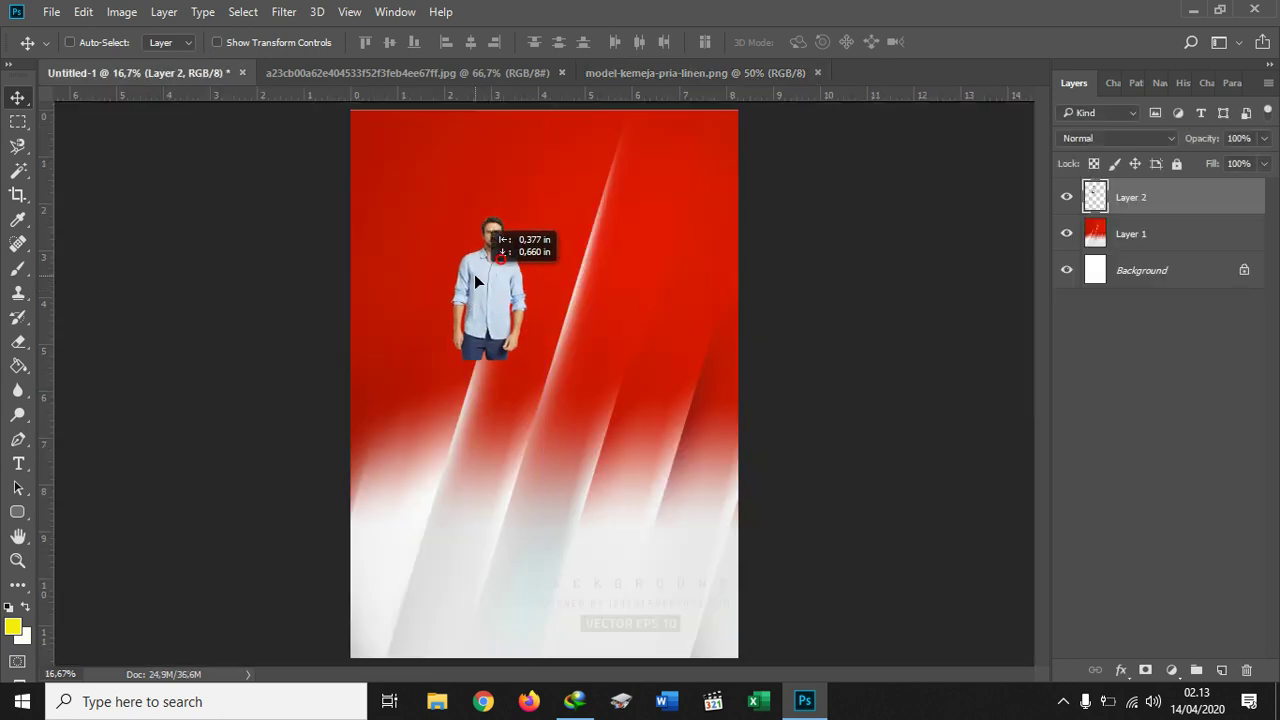
{"action": "key", "text": "ctrl+t"}
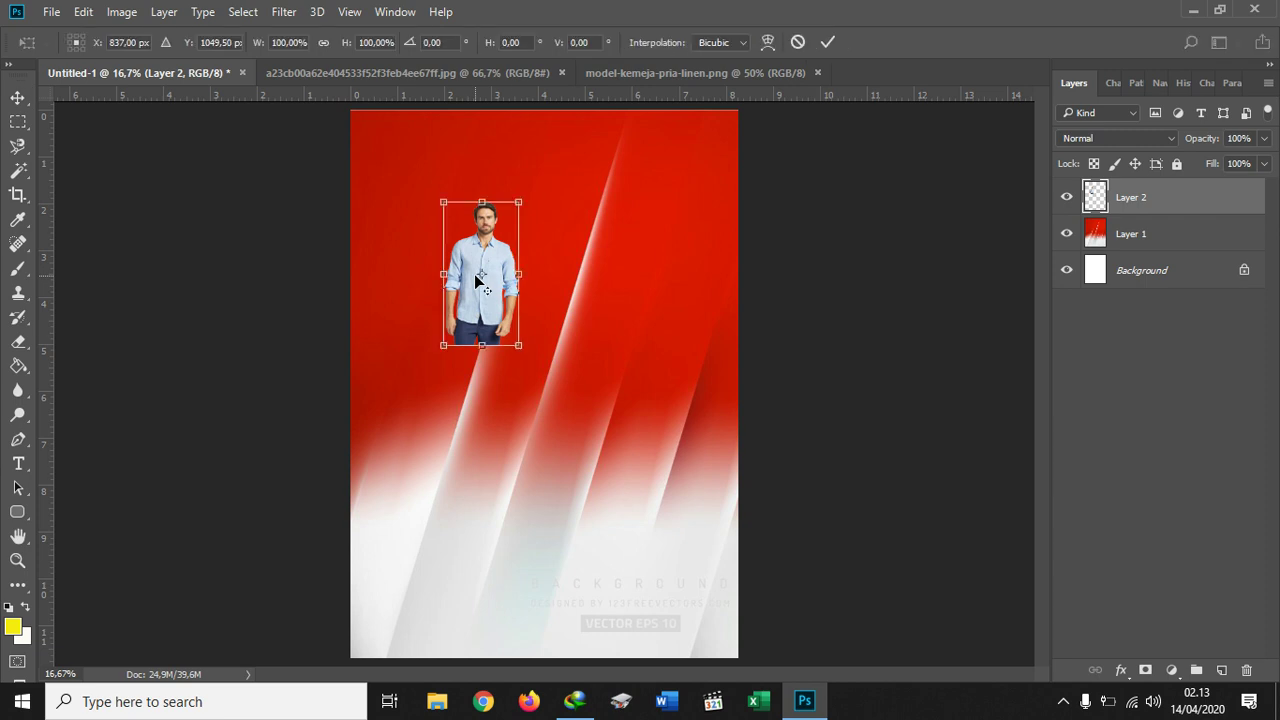
{"action": "left_click_drag", "start_coordinate": [519, 345], "coordinate": [800, 682]}
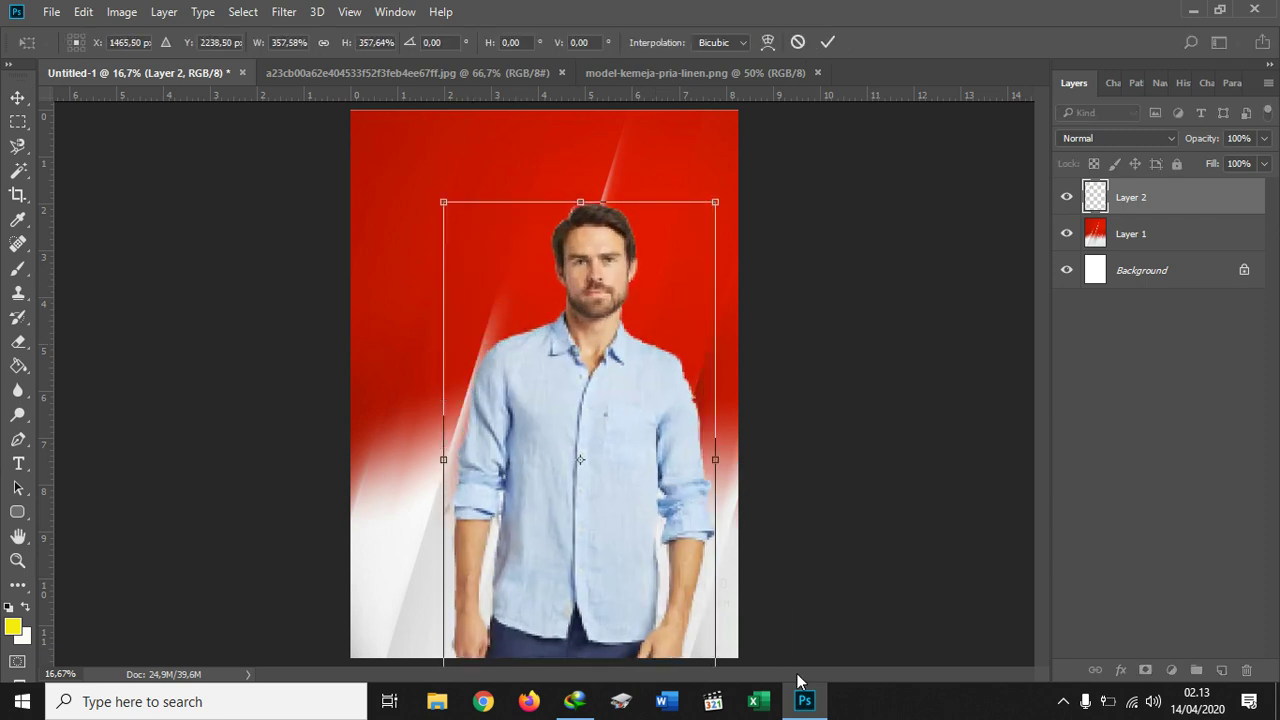
{"action": "key", "text": "Return"}
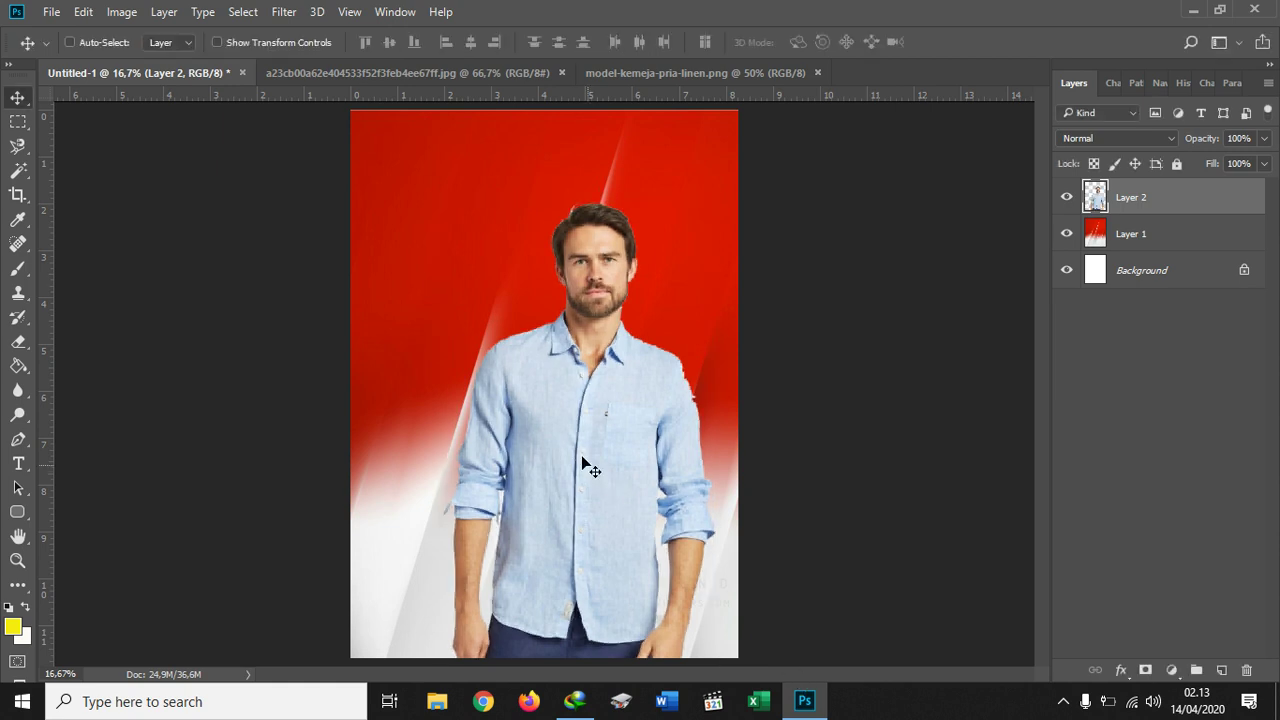
- Shift the man's cutout toward the poster's right edge and add the text "PILIH SAYA" in the upper-left red area
{"action": "left_click_drag", "start_coordinate": [586, 461], "coordinate": [604, 460]}
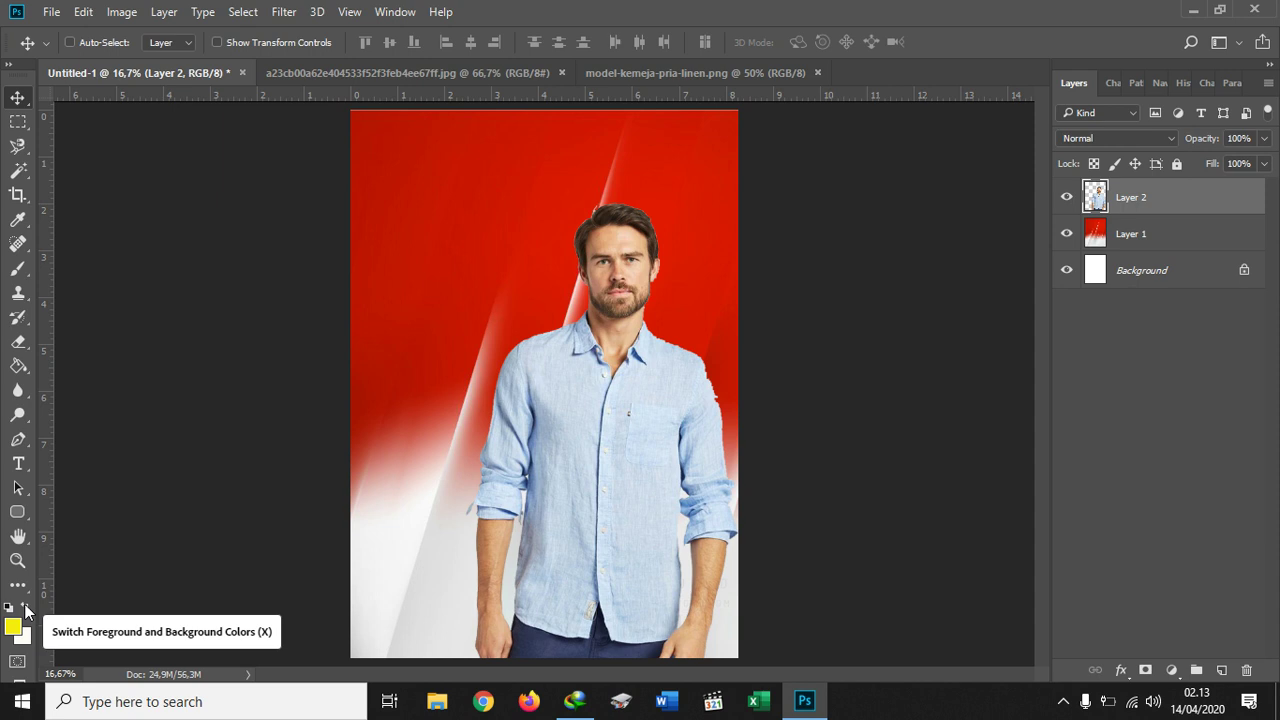
{"action": "left_click", "coordinate": [19, 465]}
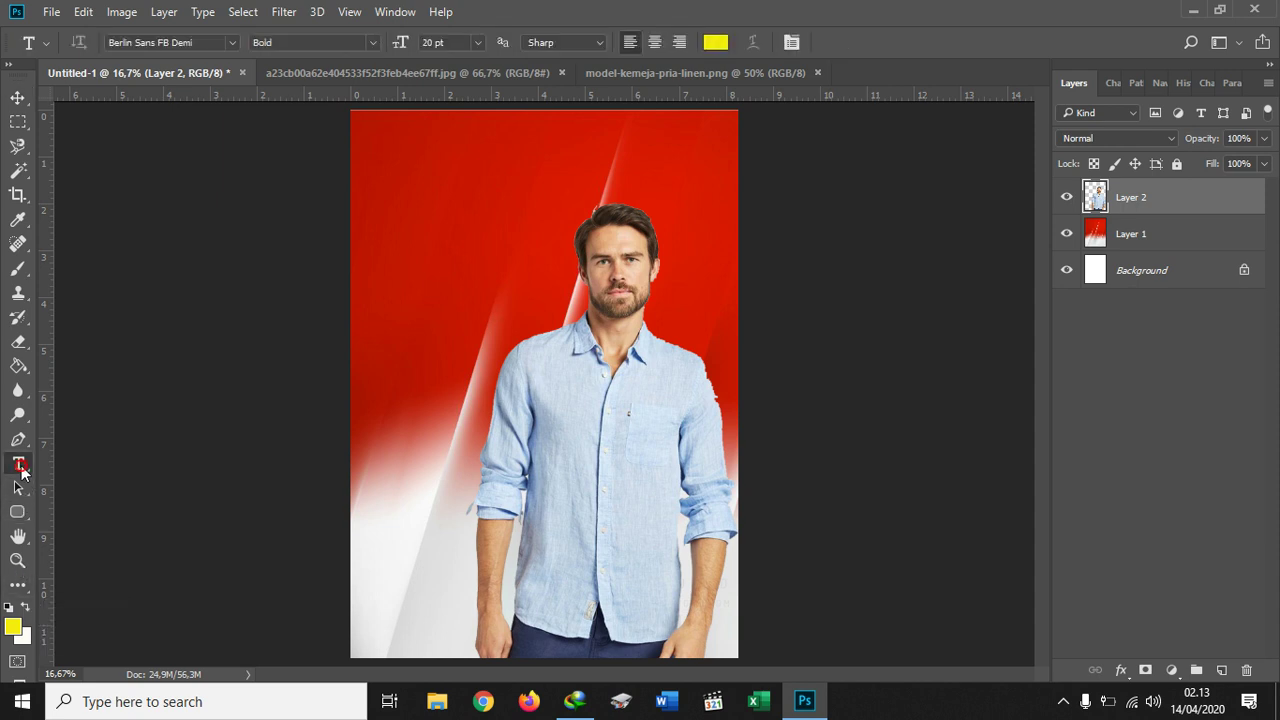
{"action": "left_click", "coordinate": [395, 158]}
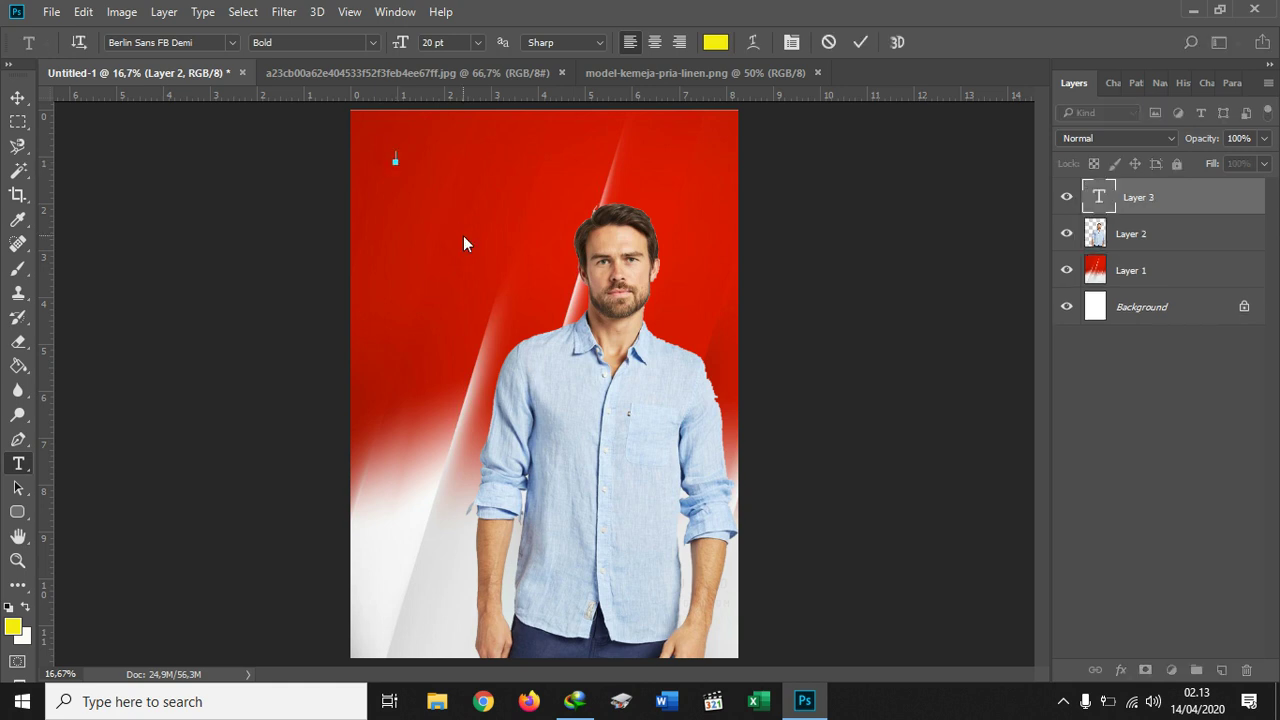
{"action": "type", "text": "PILIH SAYA"}
- Recolour the whole "PILIH SAYA" text to near-white #fcfcfb
{"action": "key", "text": "ctrl+a"}
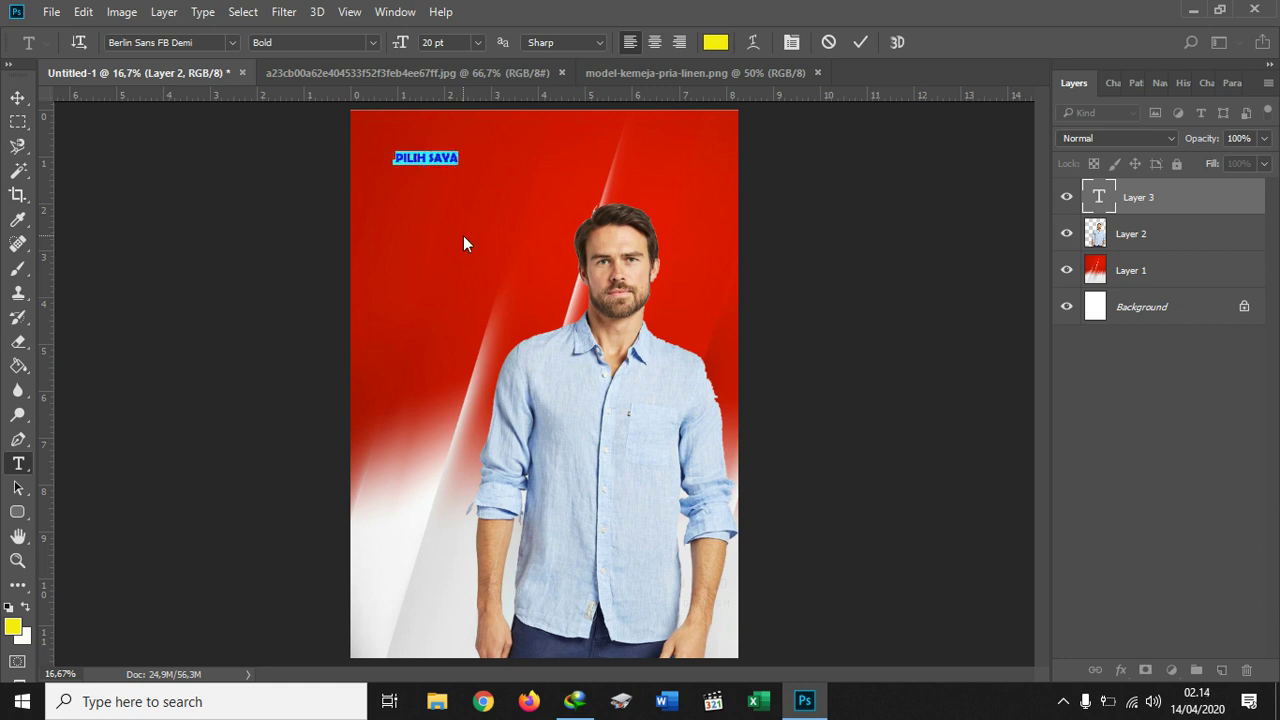
{"action": "left_click", "coordinate": [716, 42]}
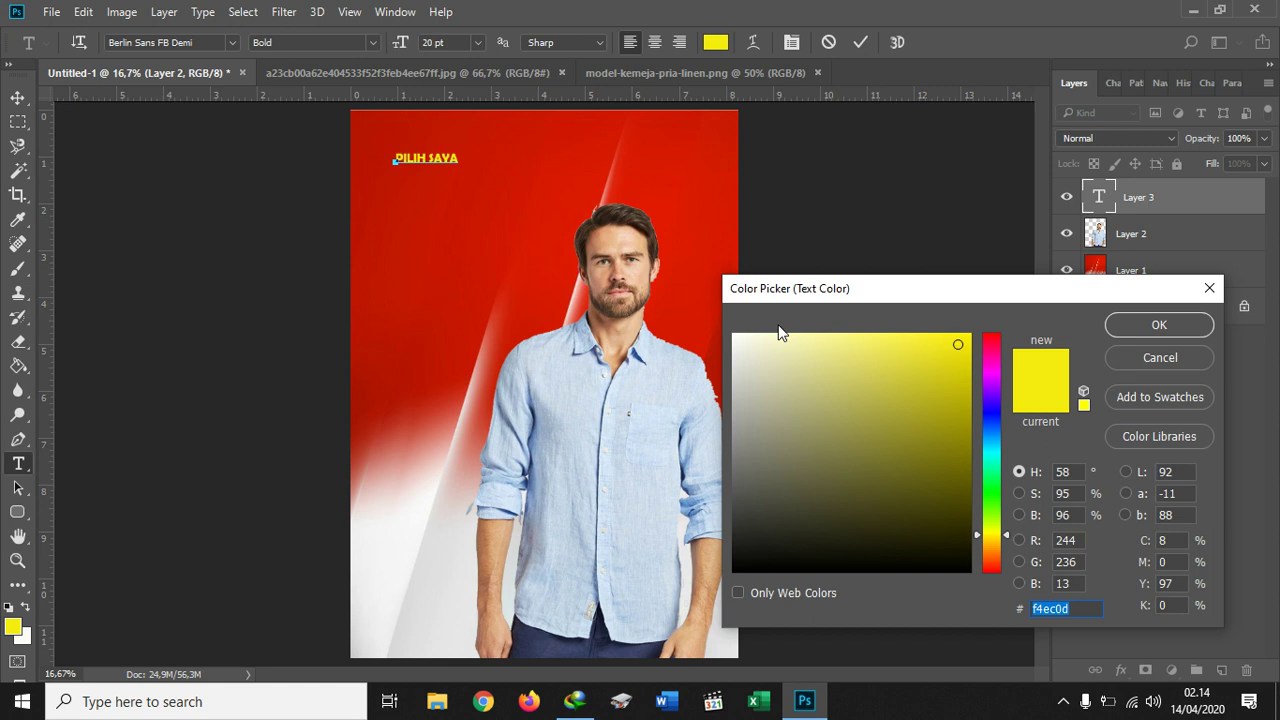
{"action": "left_click", "coordinate": [734, 334]}
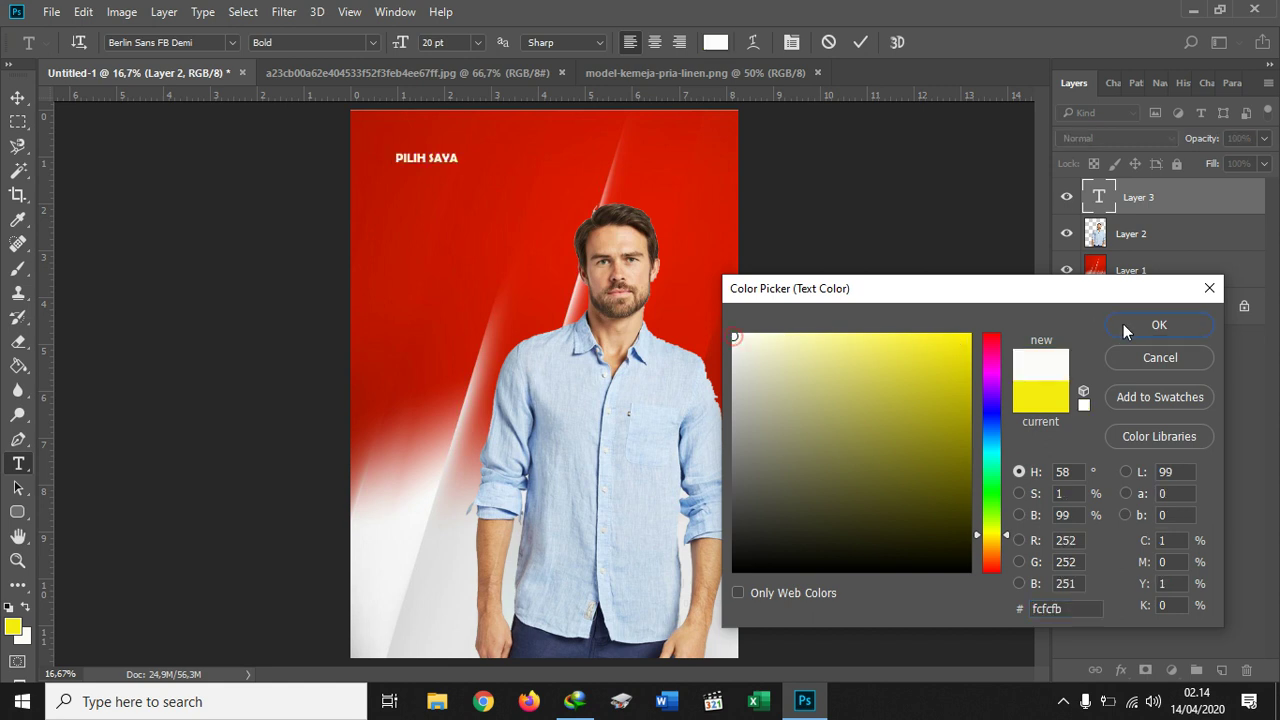
{"action": "left_click", "coordinate": [1130, 324]}
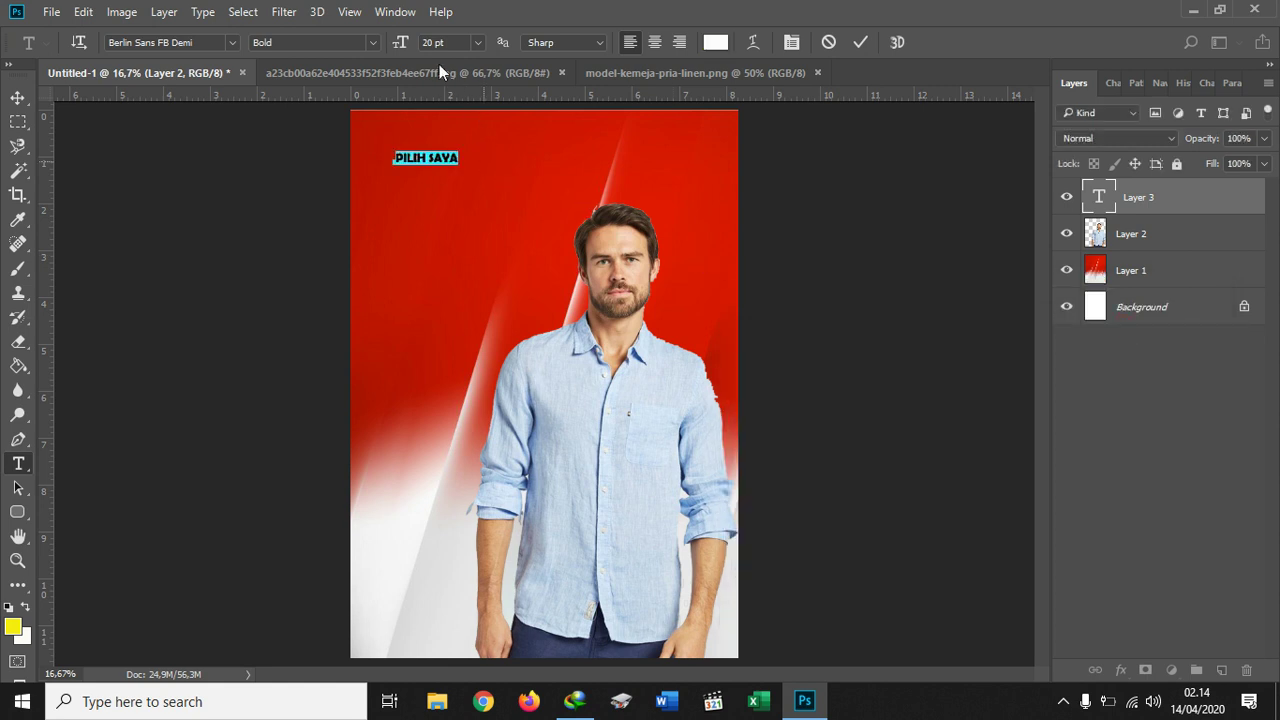
- Set the "PILIH SAYA" text size to 50 pt and move it closer to the poster's left edge
{"action": "left_click_drag", "start_coordinate": [454, 42], "coordinate": [416, 42]}
{"action": "type", "text": "50"}
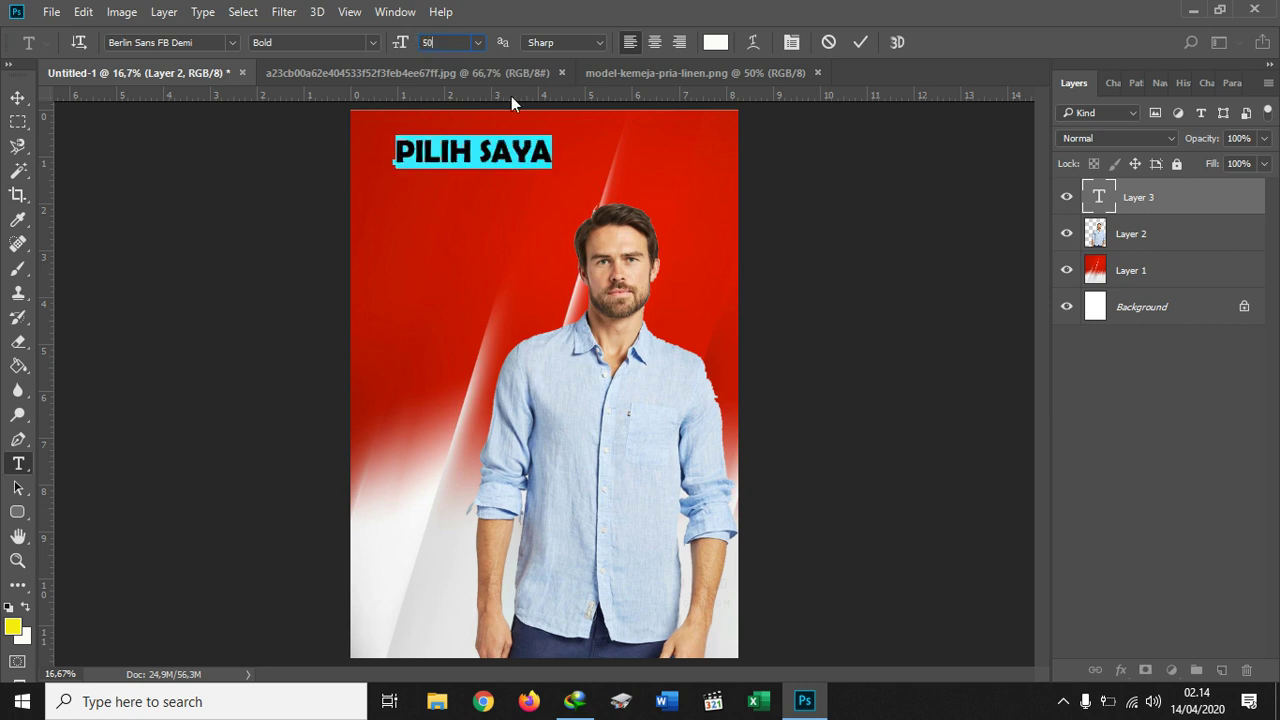
{"action": "left_click", "coordinate": [17, 97]}
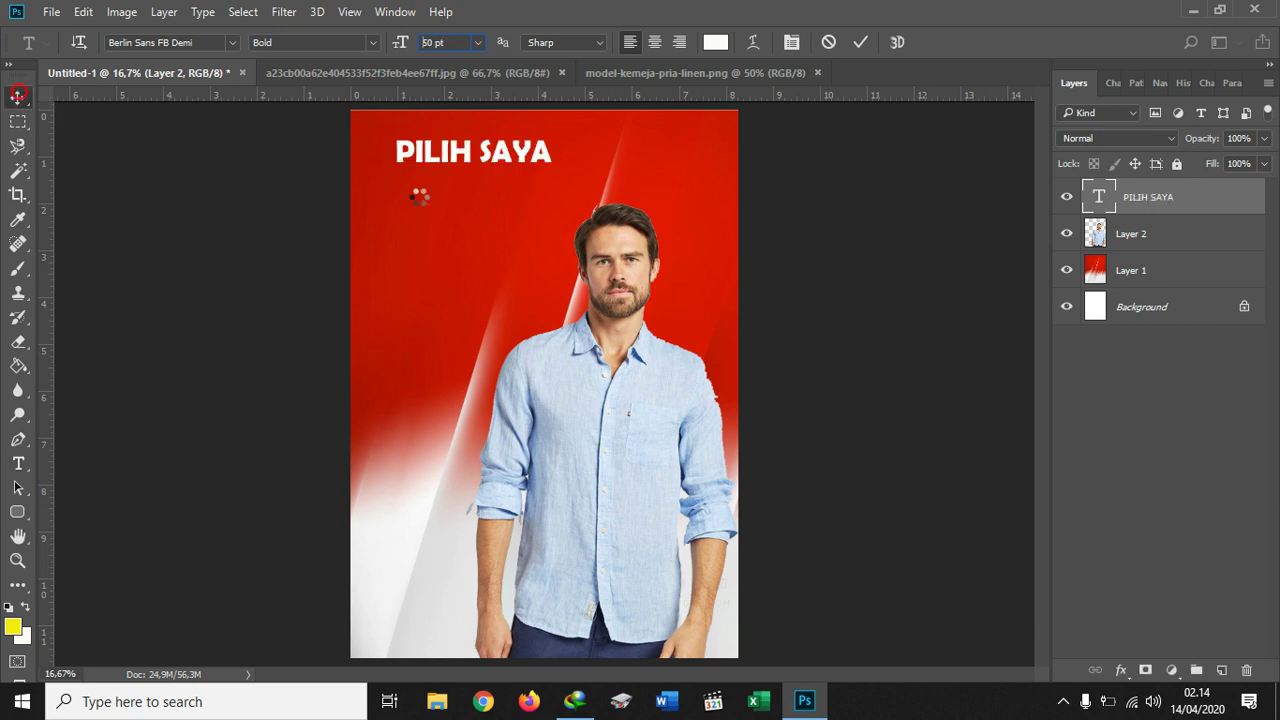
{"action": "left_click_drag", "start_coordinate": [469, 153], "coordinate": [446, 160]}
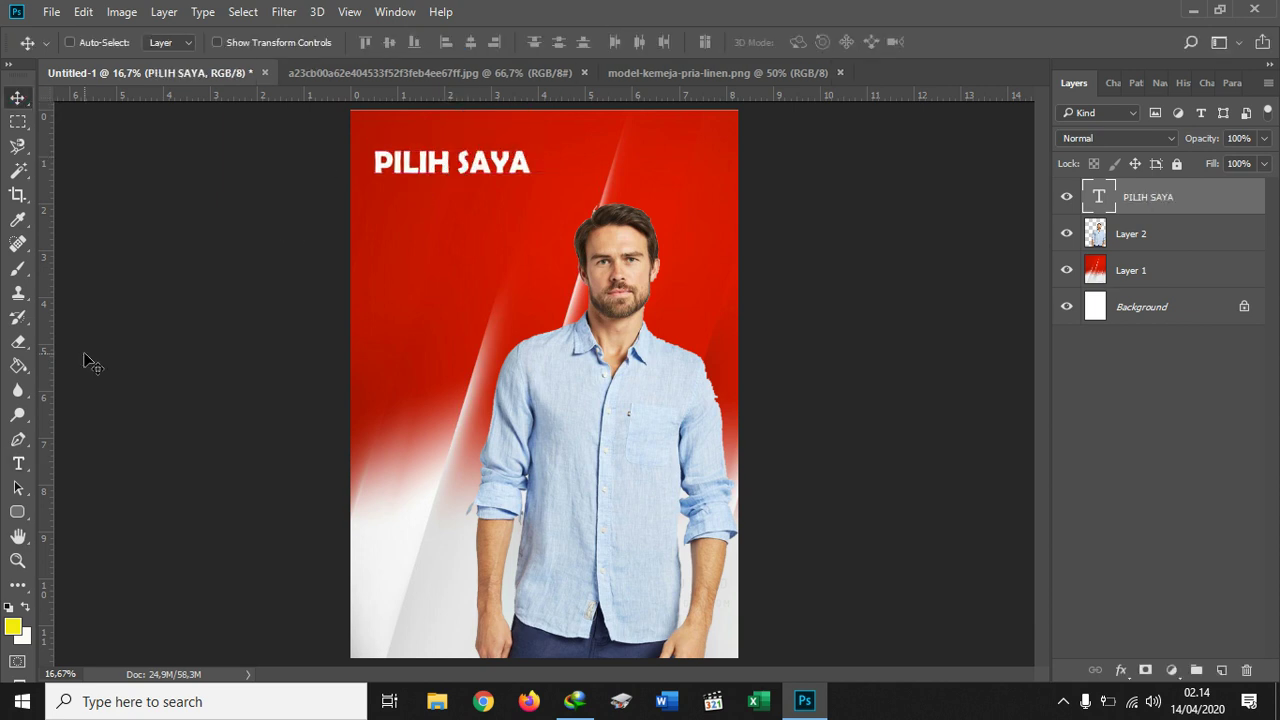
- Add the candidate's first name as a second line under "PILIH SAYA" and begin a third line
{"action": "left_click", "coordinate": [18, 462]}
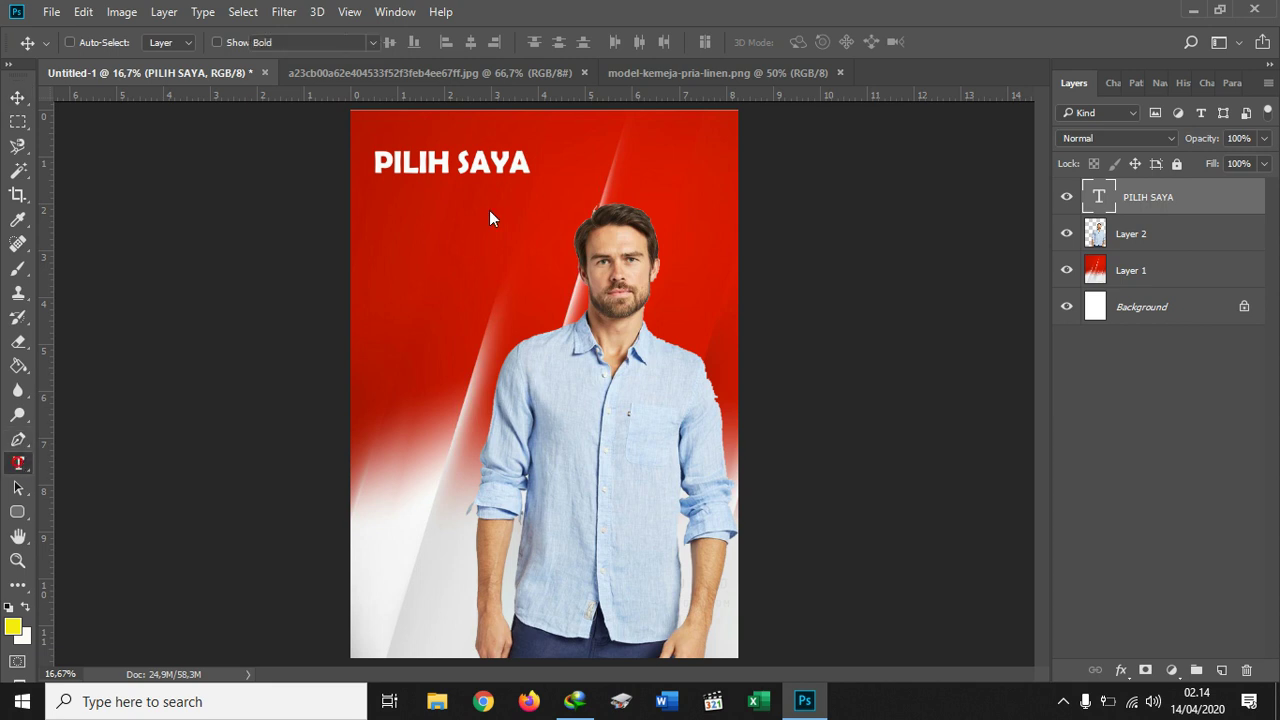
{"action": "left_click", "coordinate": [530, 163]}
{"action": "key", "text": "Return"}
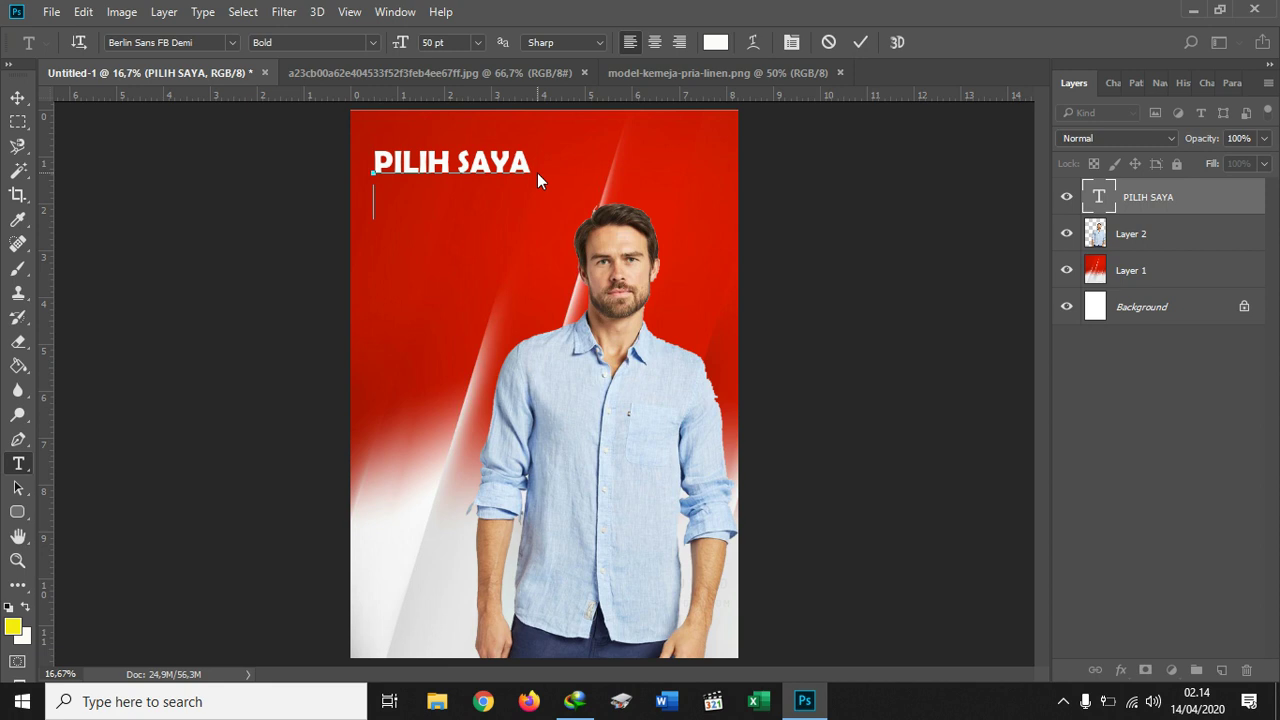
{"action": "type", "text": "SAIFUL"}
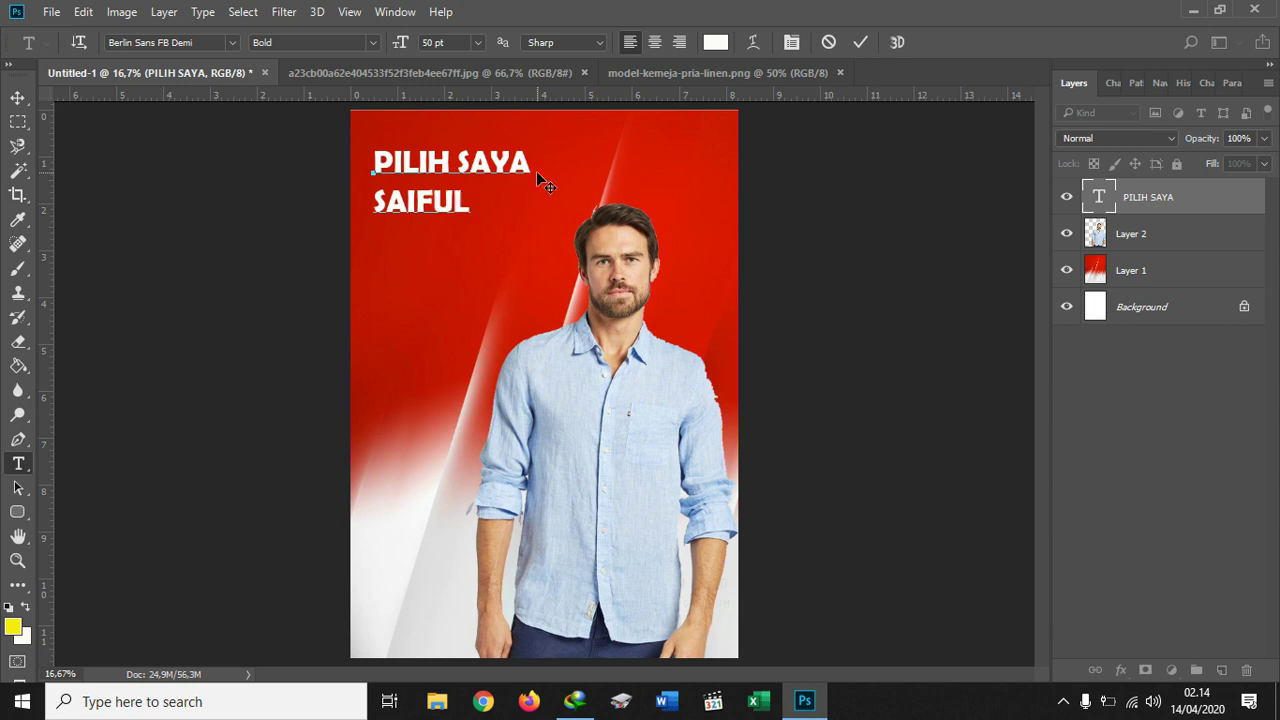
{"action": "key", "text": "Return"}
{"action": "type", "text": "K"}
{"action": "key", "text": "BackSpace"}
{"action": "type", "text": "EP"}
{"action": "key", "text": "Left"}
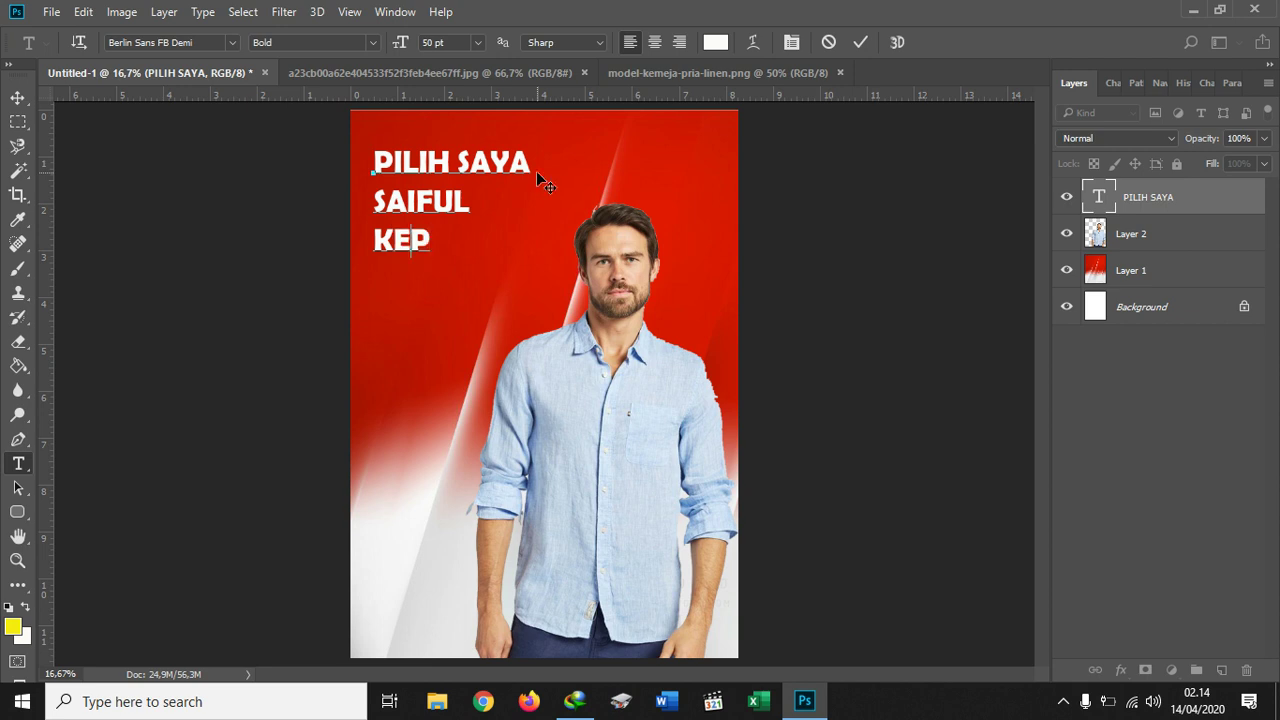
{"action": "key", "text": "Delete"}
{"action": "key", "text": "Delete"}
{"action": "key", "text": "Delete"}
- Write "CALON KADES" and "CIPACING" as the third and fourth text lines, and shift the text block slightly left
{"action": "type", "text": "CAL"}
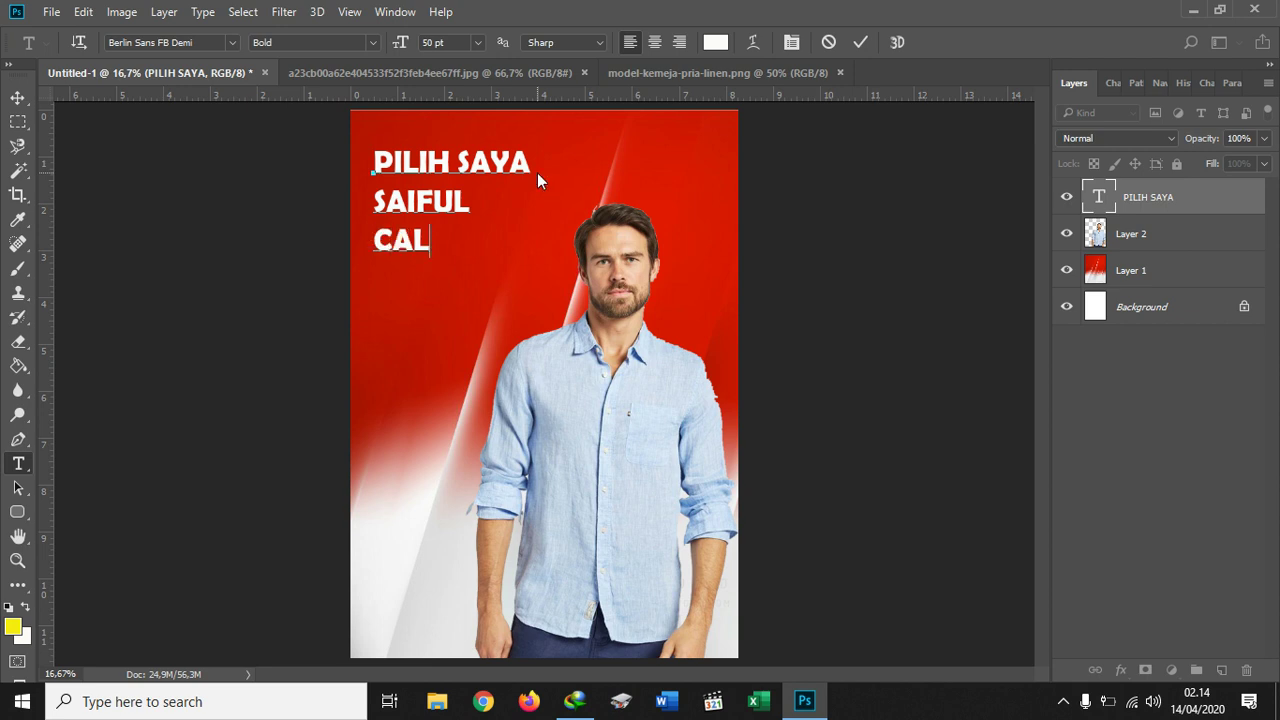
{"action": "type", "text": "ON"}
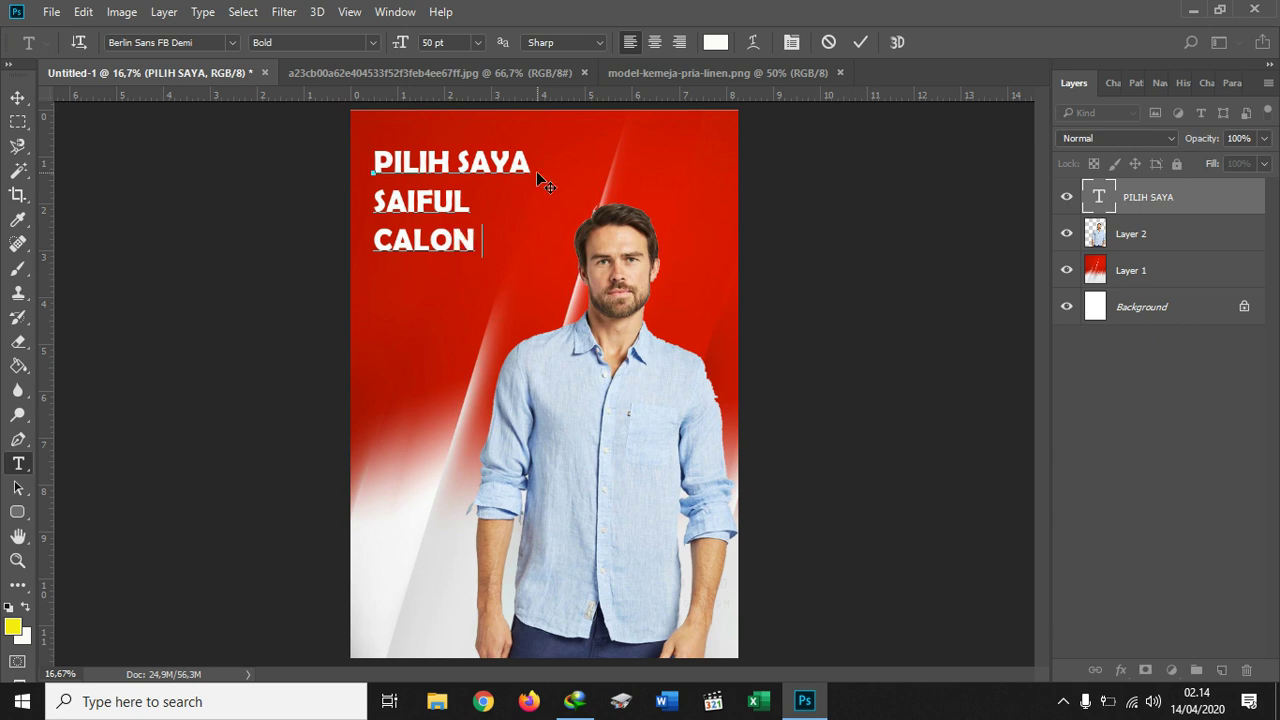
{"action": "type", "text": " KADES"}
{"action": "key", "text": "Return"}
{"action": "type", "text": "C"}
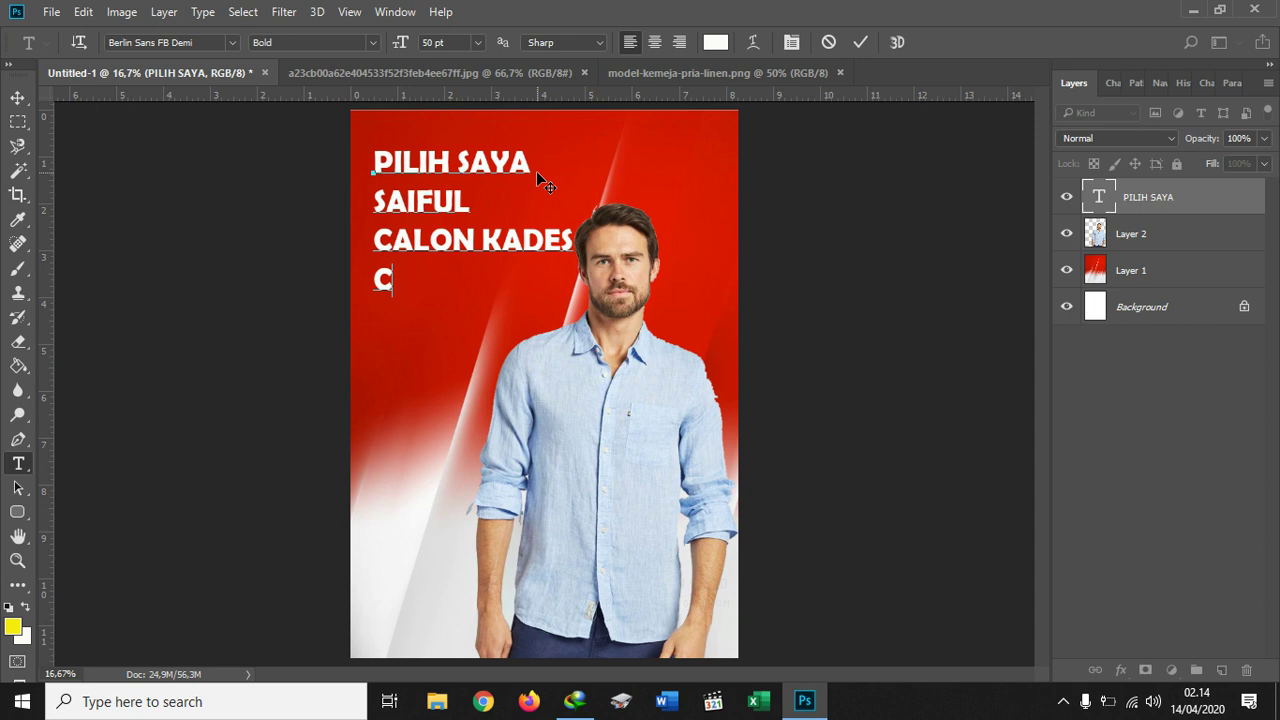
{"action": "type", "text": "IPACING"}
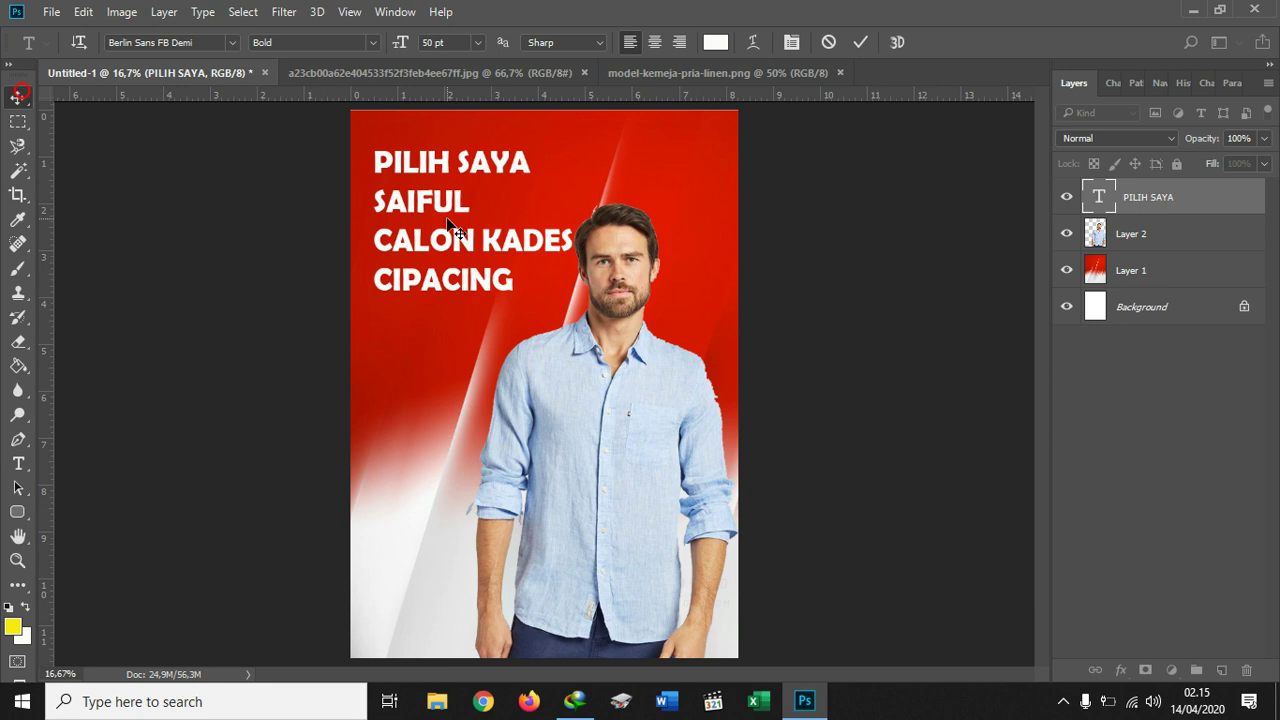
{"action": "left_click", "coordinate": [18, 97]}
{"action": "left_click_drag", "start_coordinate": [408, 164], "coordinate": [401, 164]}
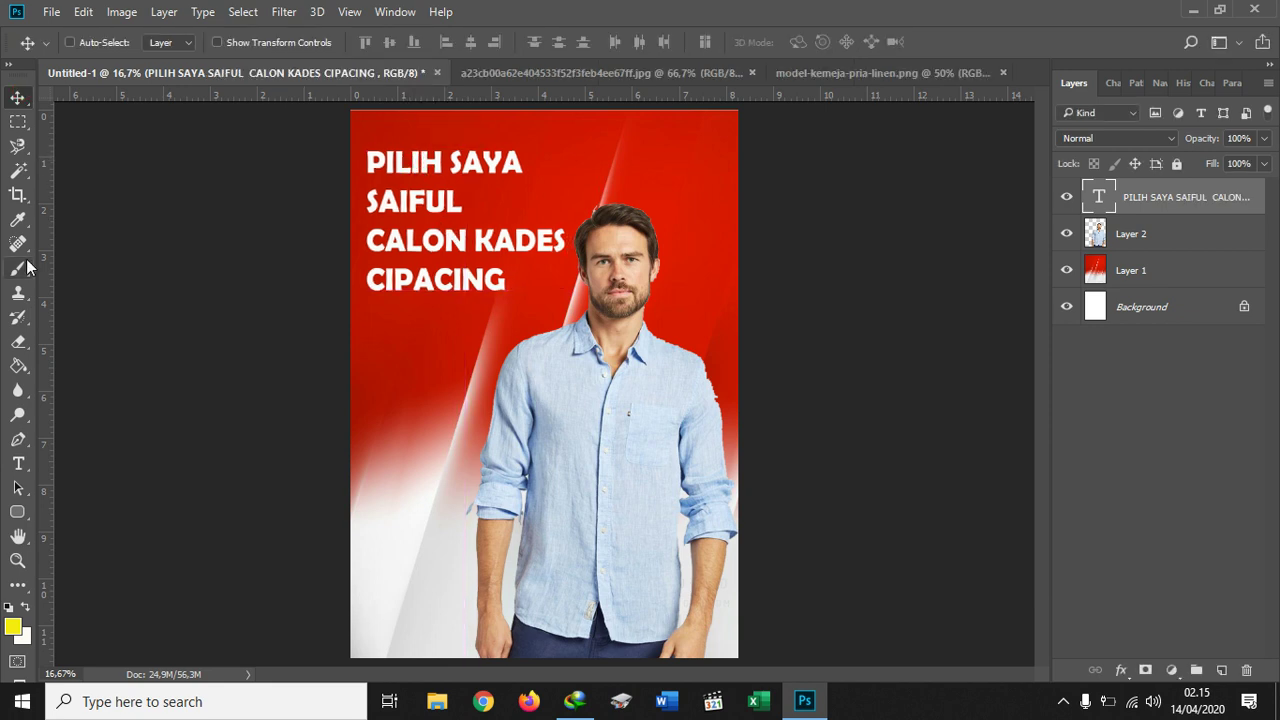
- Select all four lines of the slogan text and set their vertical scale to 98%
{"action": "left_click", "coordinate": [19, 464]}
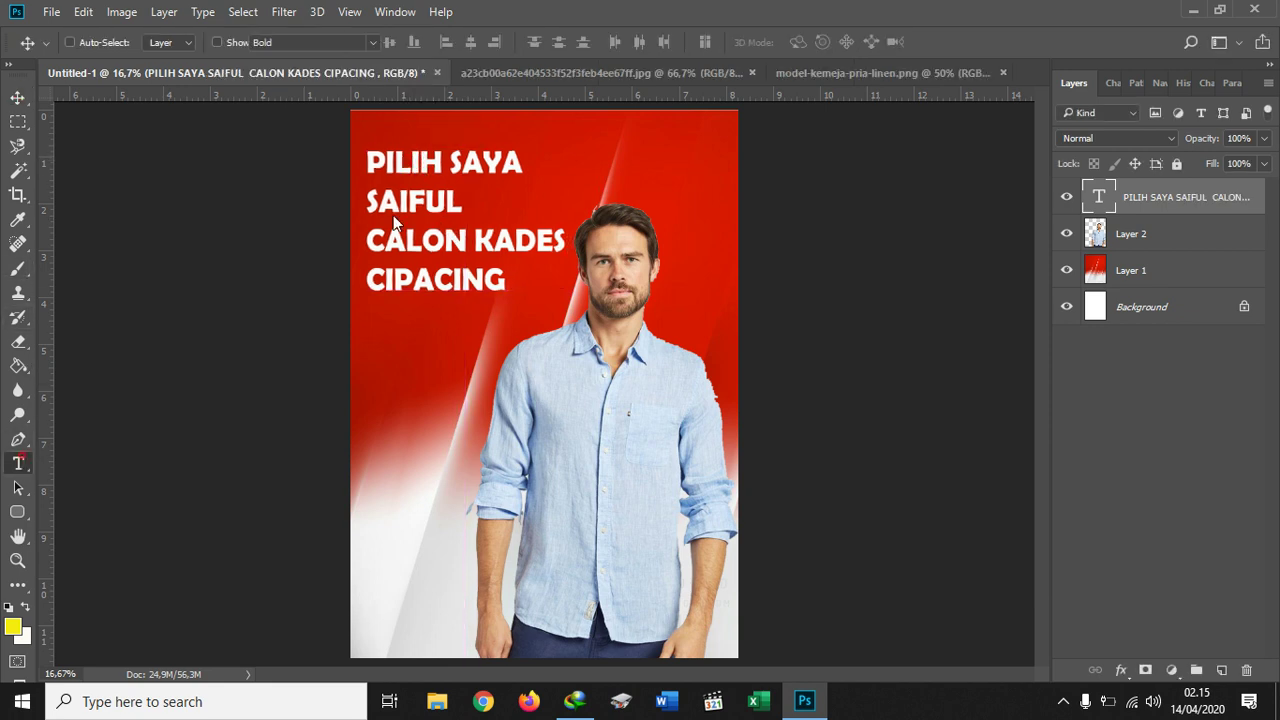
{"action": "left_click", "coordinate": [378, 172]}
{"action": "left_click_drag", "start_coordinate": [366, 170], "coordinate": [446, 197]}
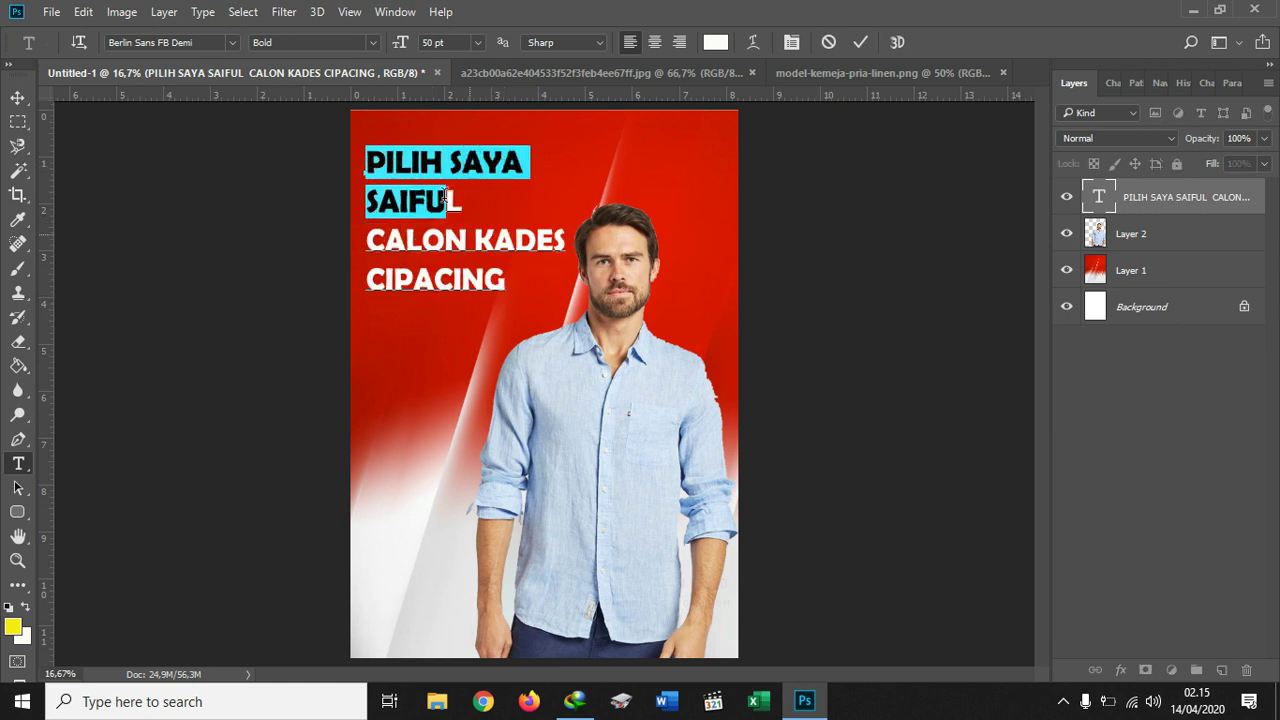
{"action": "left_click", "coordinate": [371, 178]}
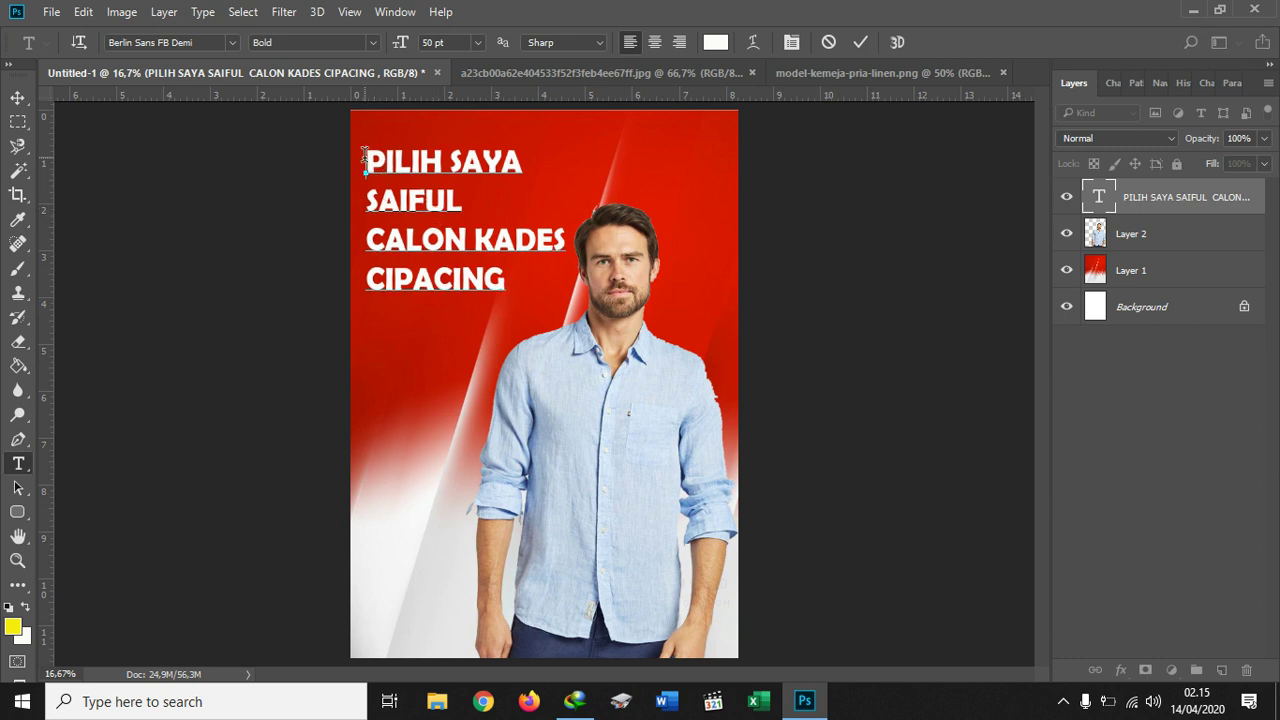
{"action": "left_click_drag", "start_coordinate": [364, 152], "coordinate": [506, 281]}
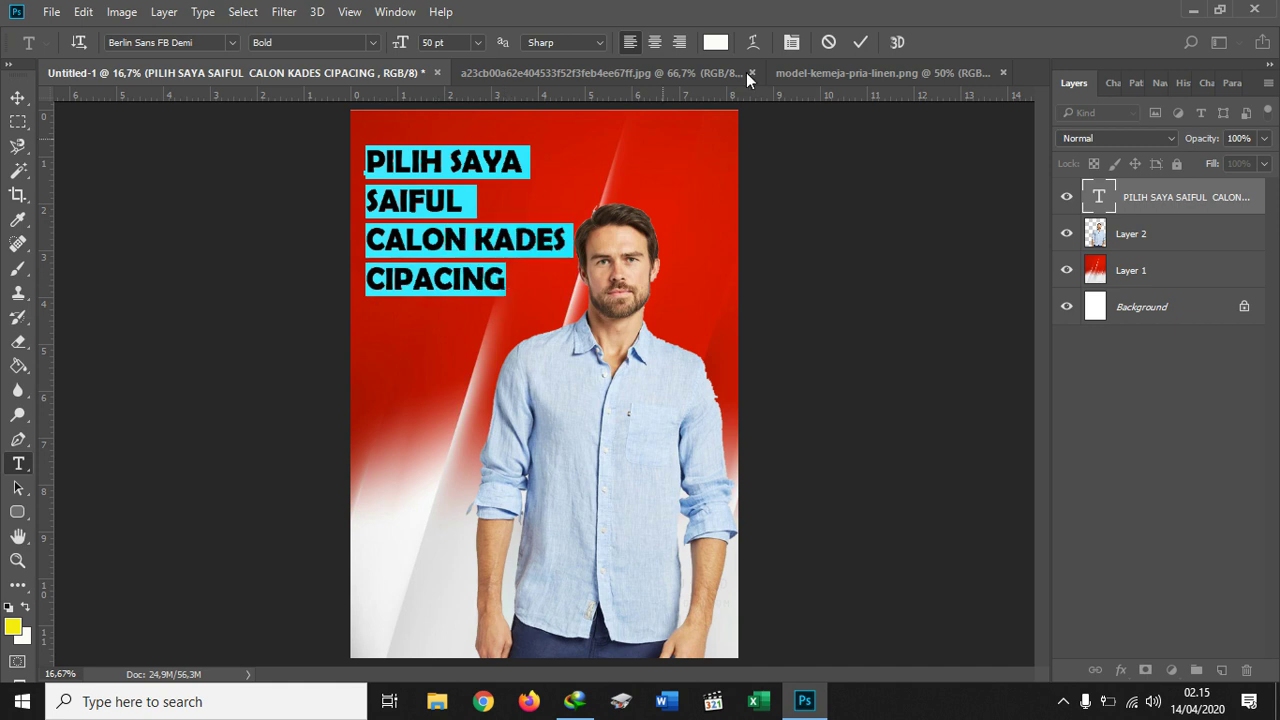
{"action": "left_click", "coordinate": [792, 43]}
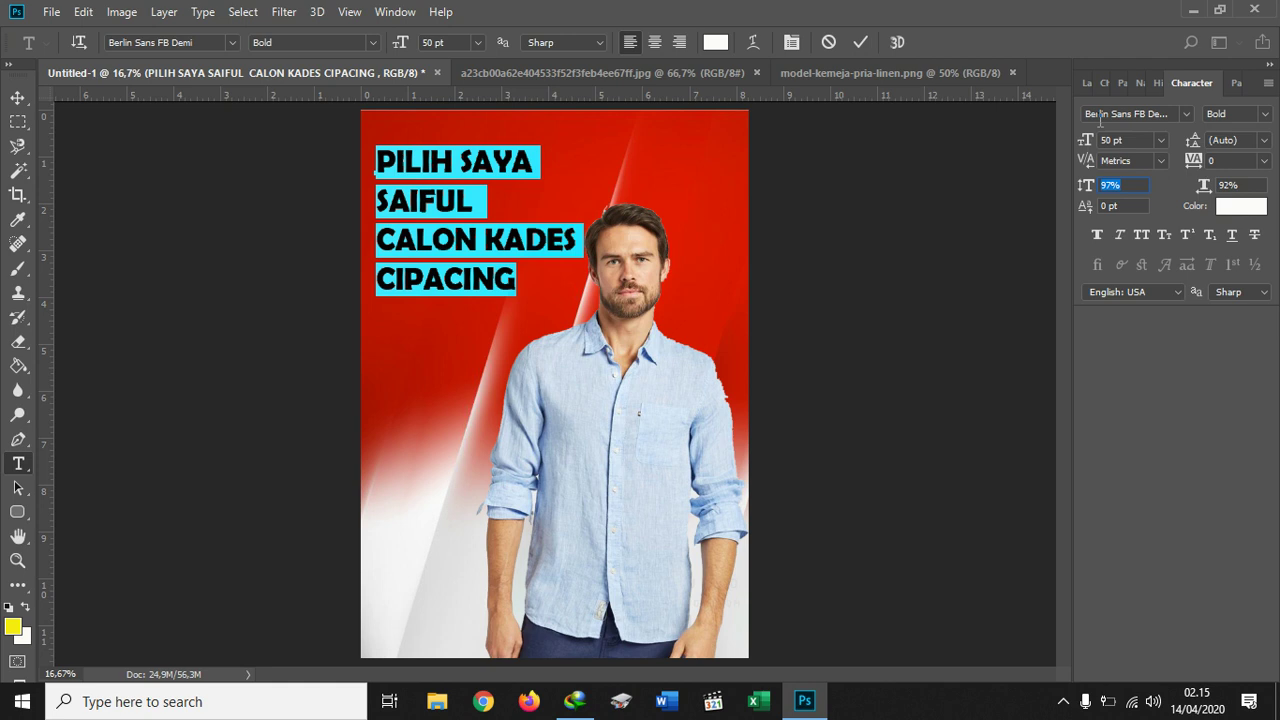
{"action": "key", "text": "Up"}
- Try line spacings of 24 pt, 36 pt and 48 pt on the selected slogan text
{"action": "left_click", "coordinate": [1263, 141]}
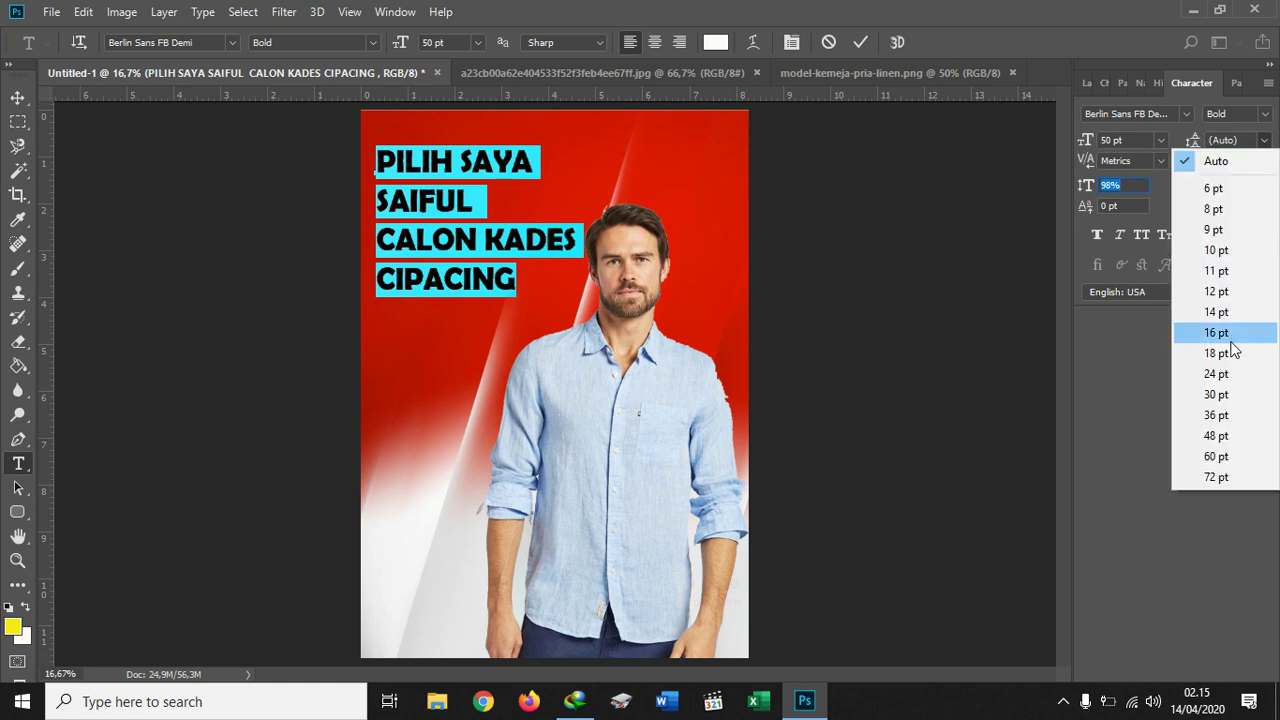
{"action": "left_click", "coordinate": [1216, 374]}
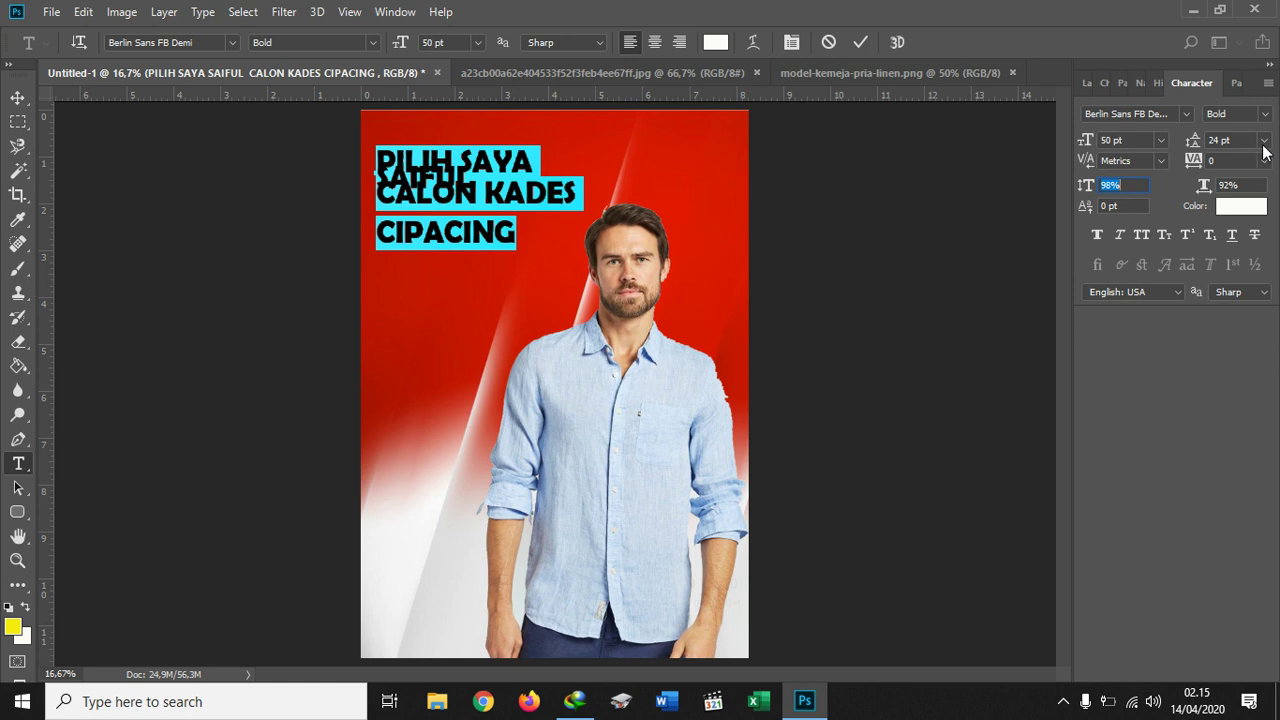
{"action": "left_click", "coordinate": [1264, 140]}
{"action": "left_click", "coordinate": [1218, 415]}
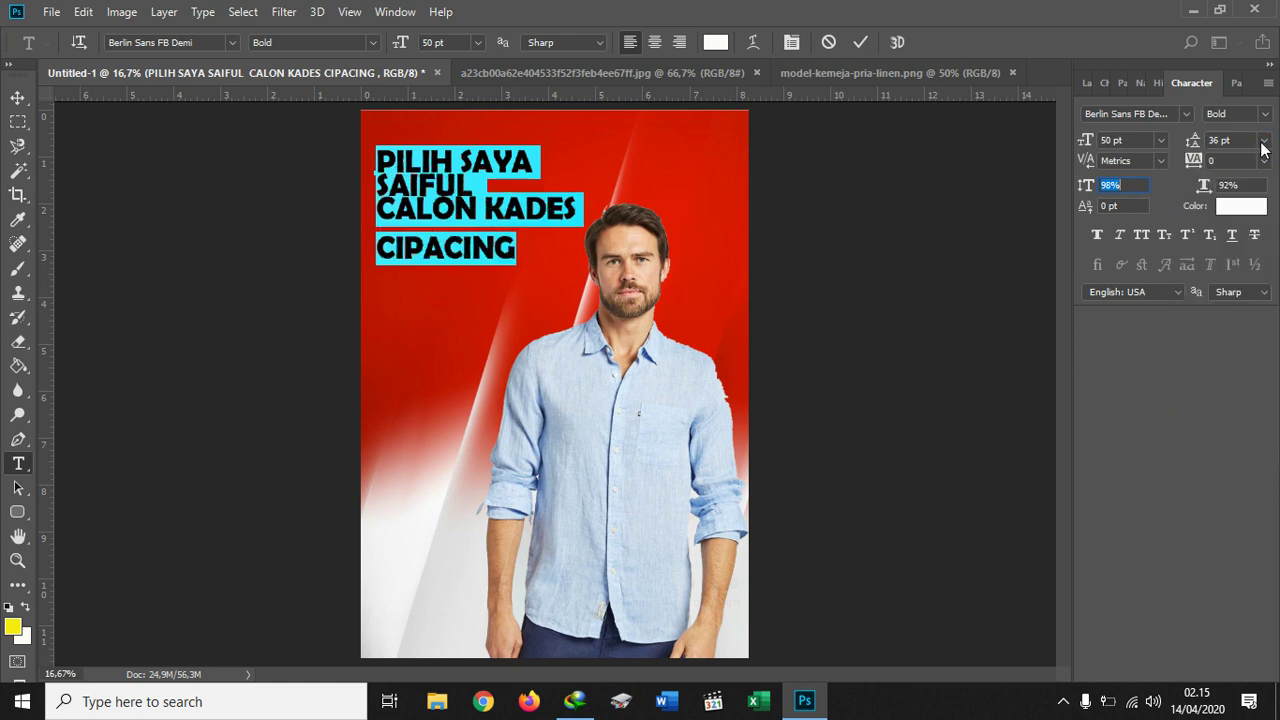
{"action": "left_click", "coordinate": [1263, 143]}
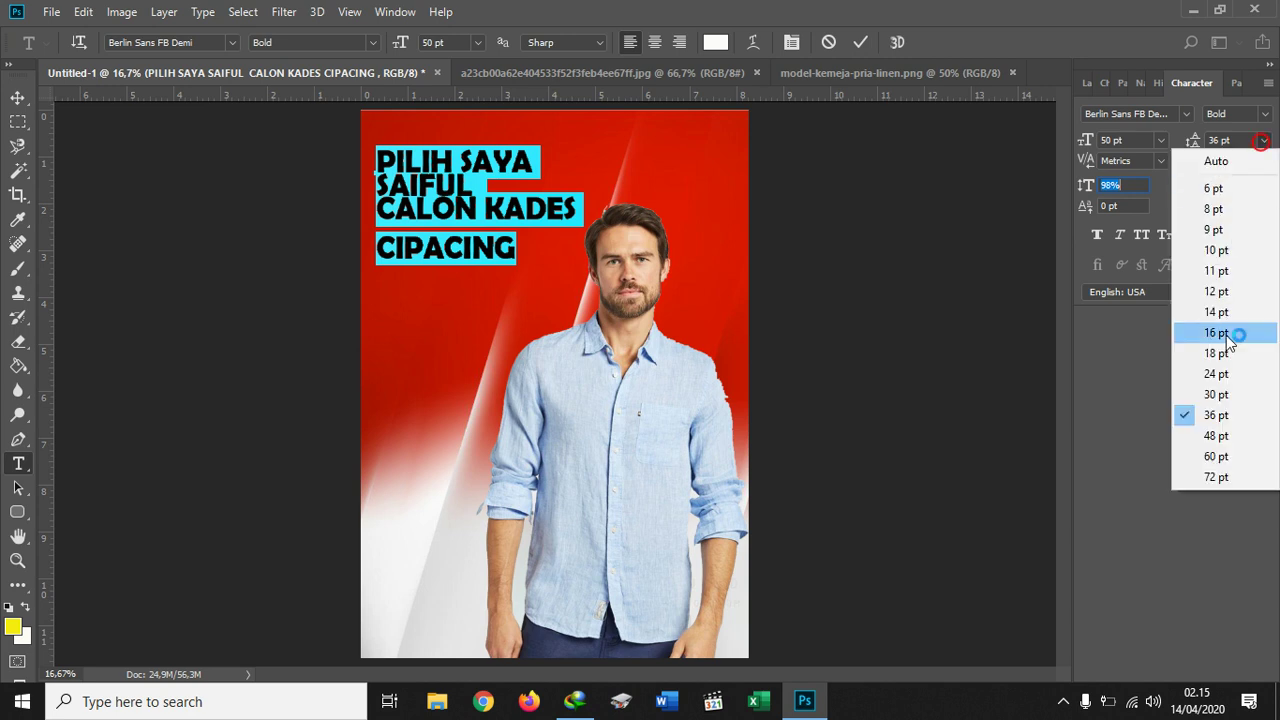
{"action": "left_click", "coordinate": [1218, 434]}
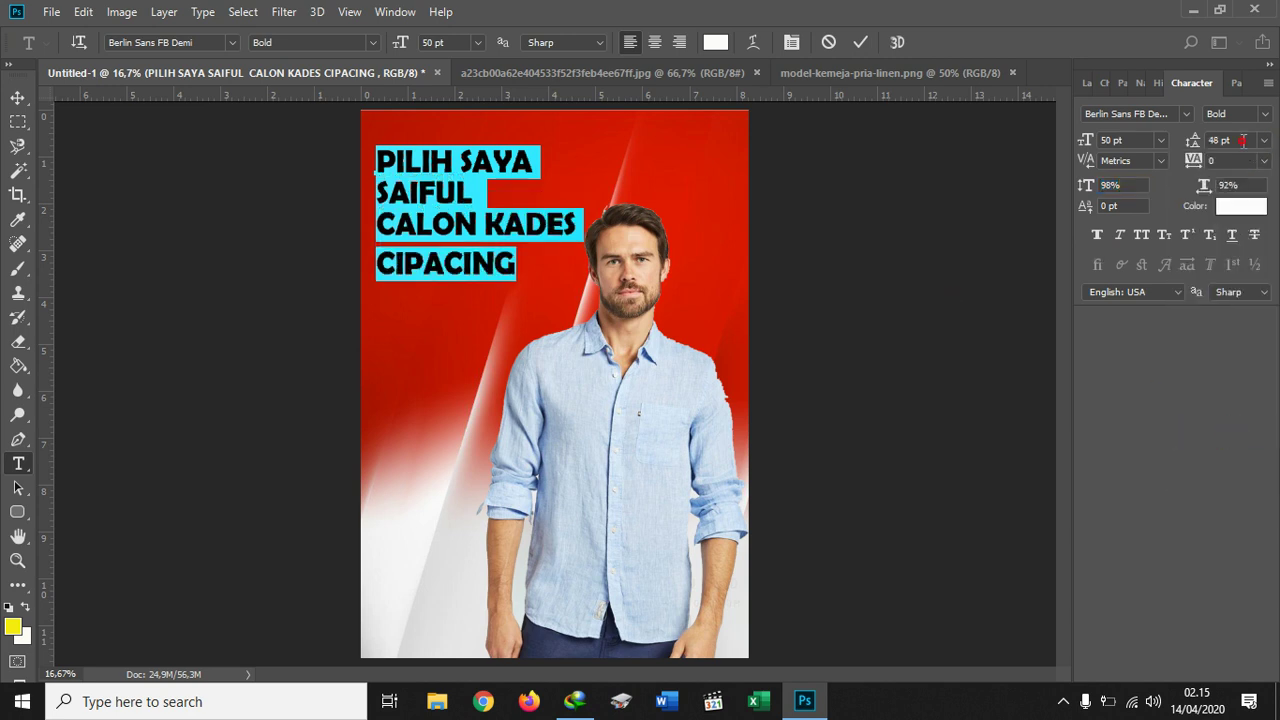
- Set the slogan's line spacing to 40 pt and nudge the text block slightly left
{"action": "left_click", "coordinate": [1241, 141]}
{"action": "type", "text": "40"}
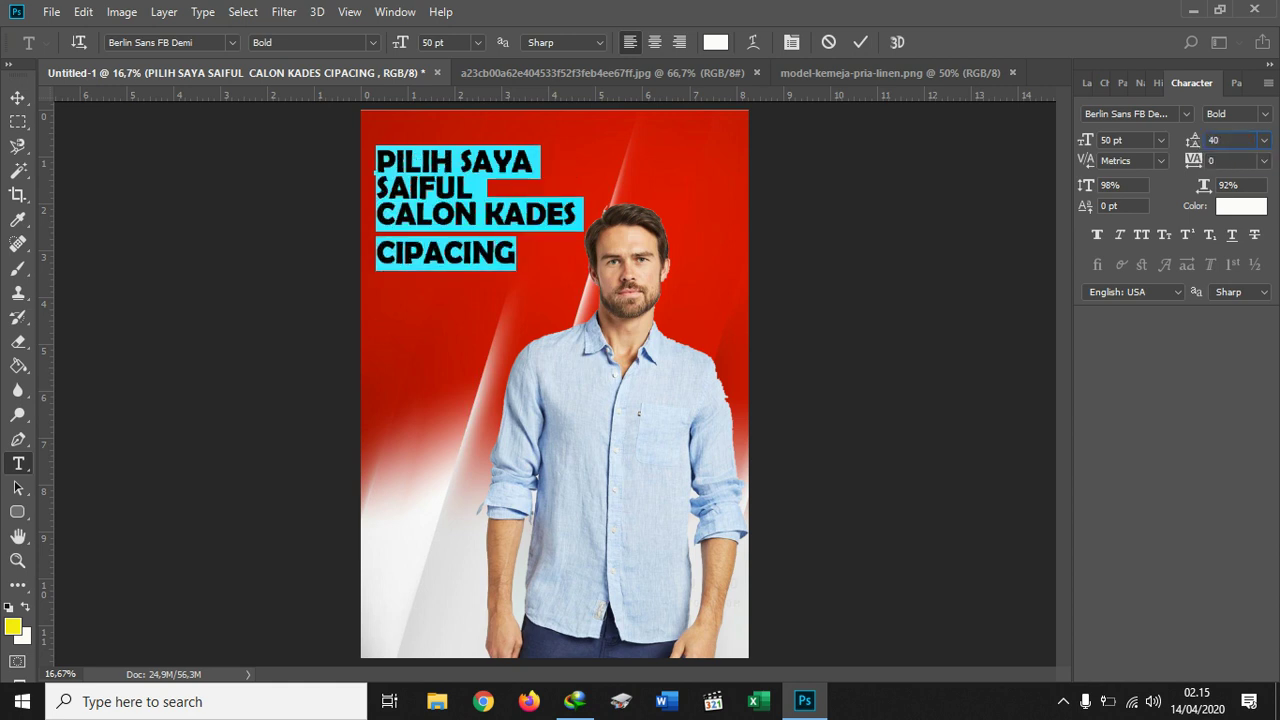
{"action": "left_click", "coordinate": [18, 98]}
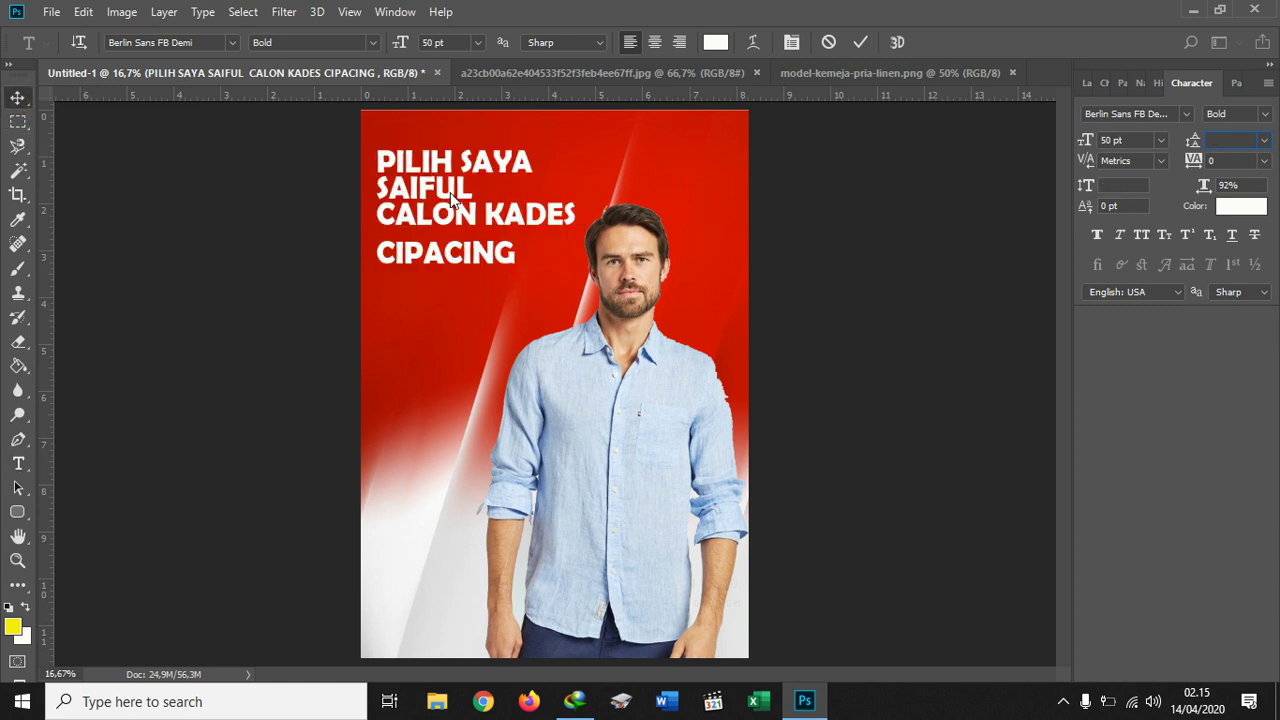
{"action": "left_click_drag", "start_coordinate": [453, 211], "coordinate": [450, 212]}
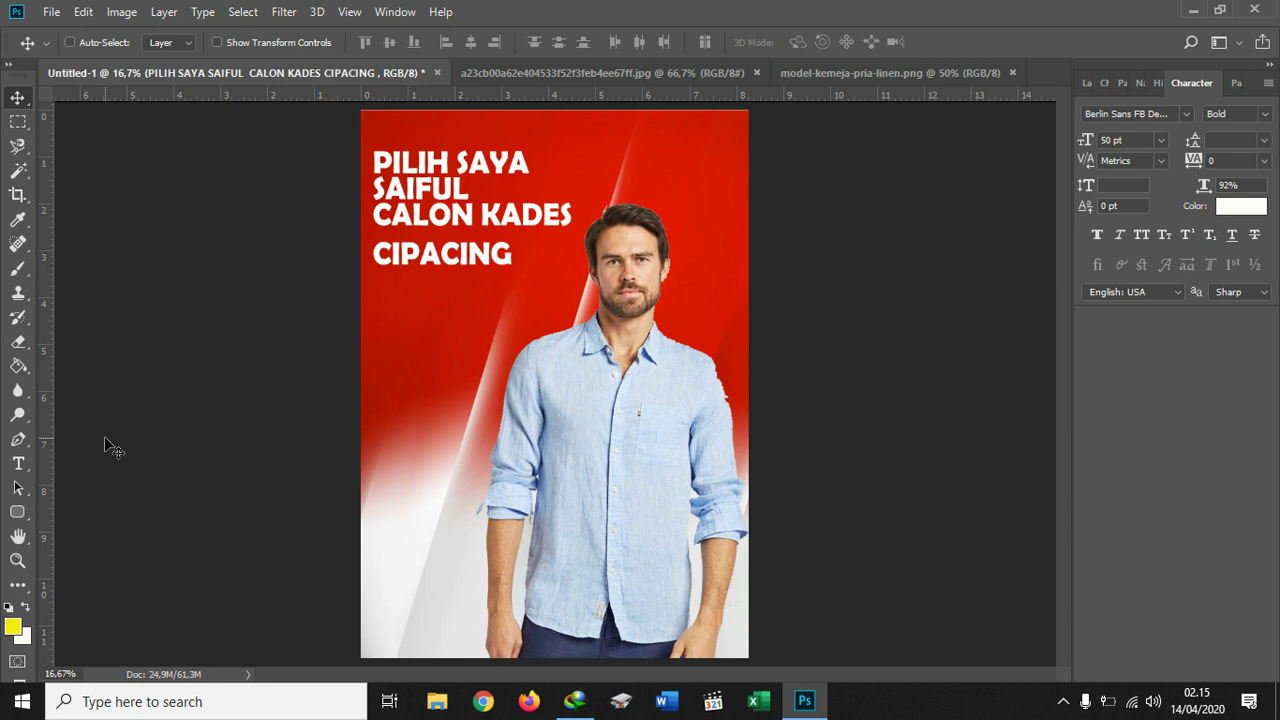
- Set the line spacing of all four slogan lines to 48 pt and move the text block up towards the poster's upper edge
{"action": "left_click", "coordinate": [18, 462]}
{"action": "left_click", "coordinate": [377, 251]}
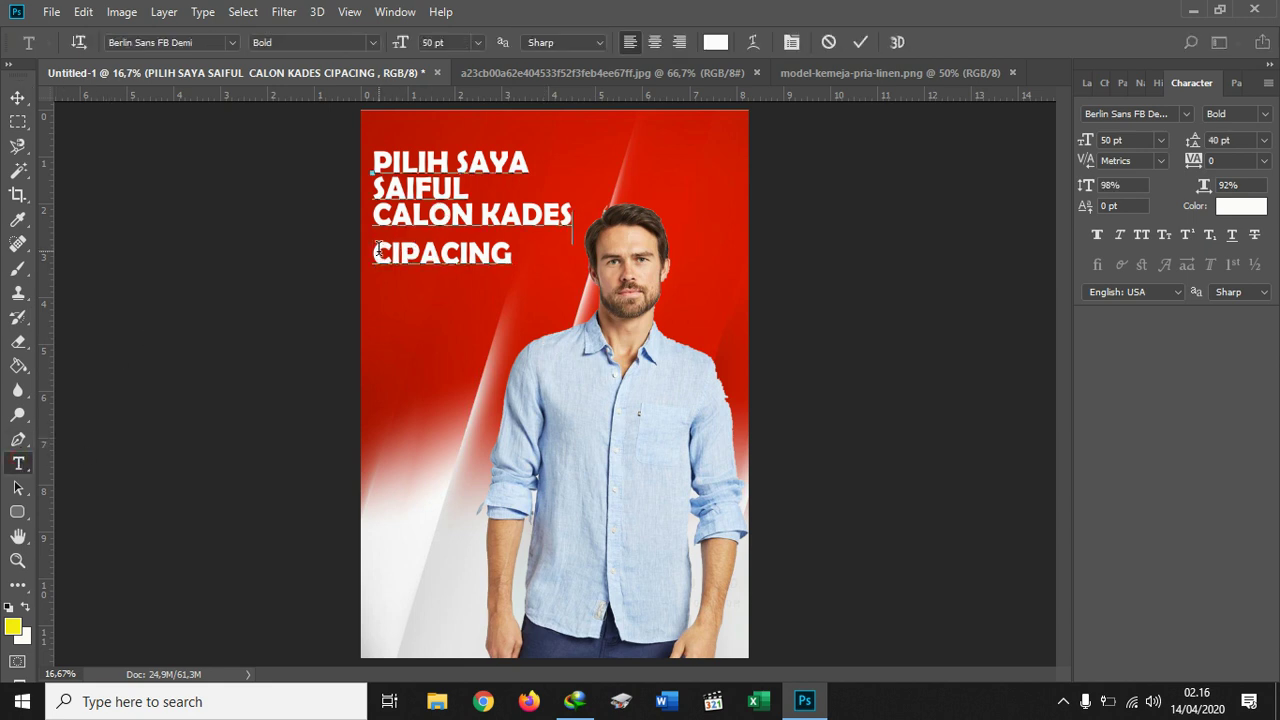
{"action": "key", "text": "BackSpace"}
{"action": "key", "text": "Return"}
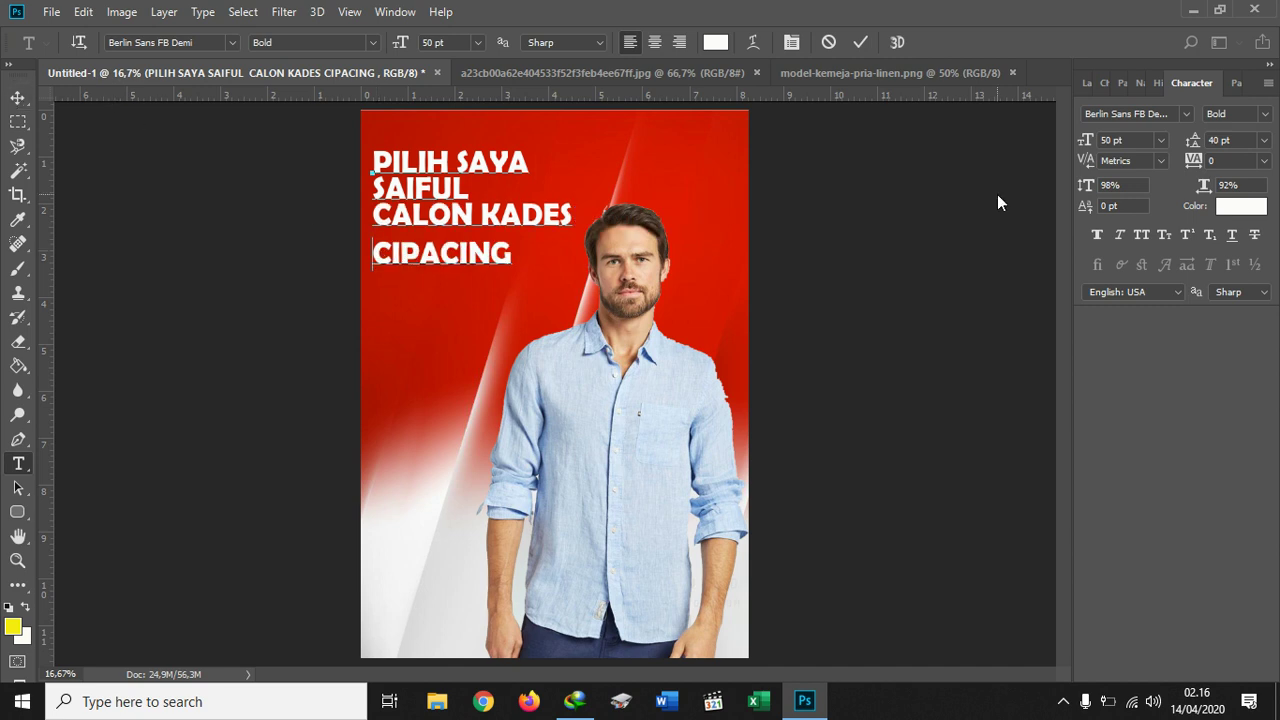
{"action": "key", "text": "ctrl+a"}
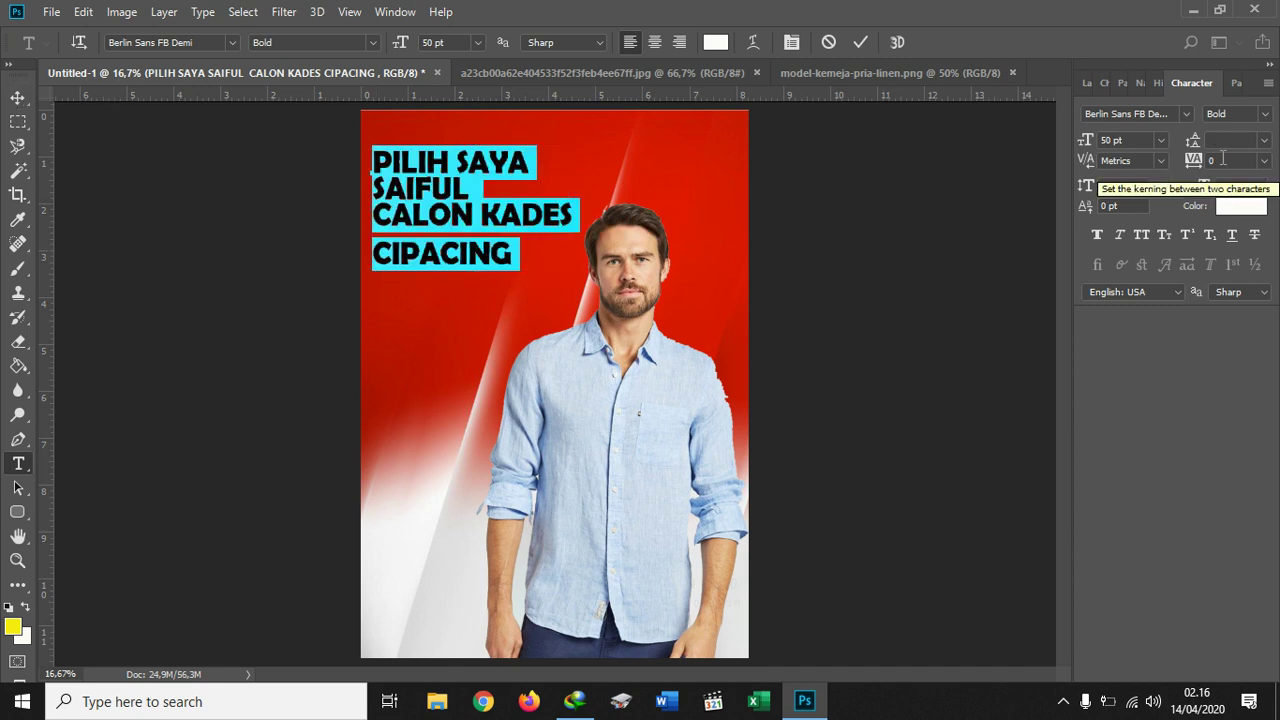
{"action": "left_click", "coordinate": [1264, 141]}
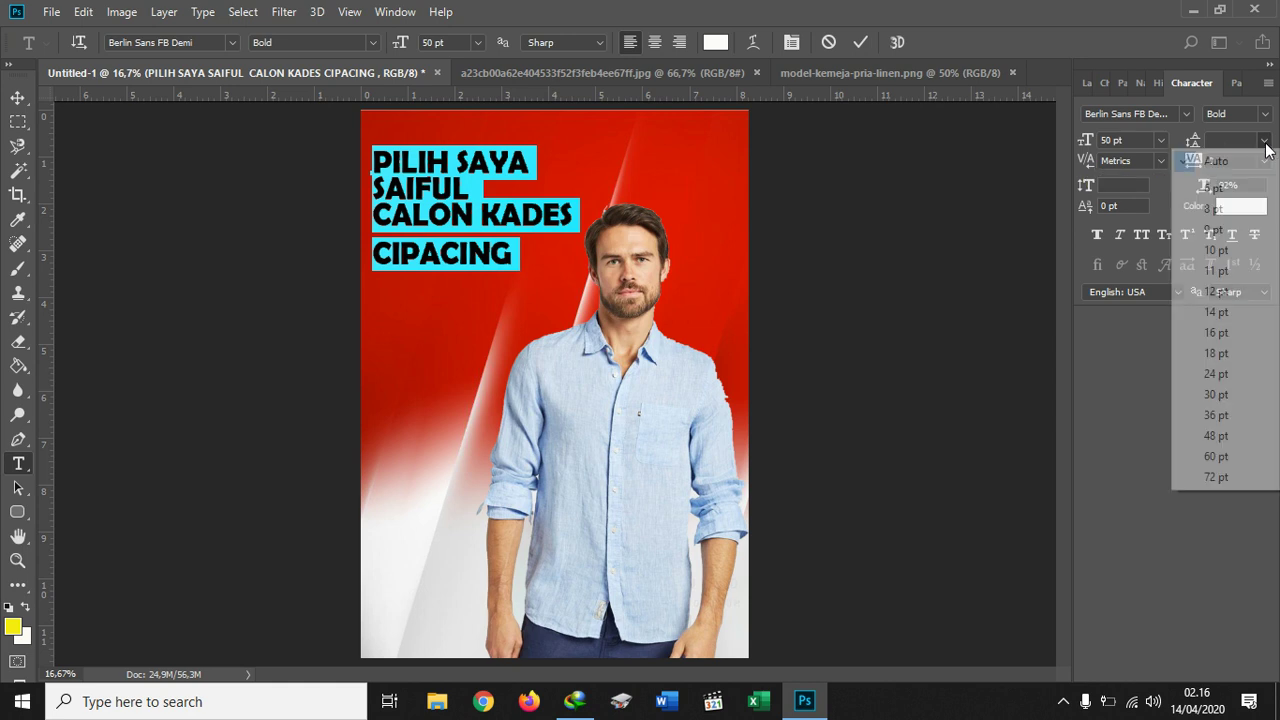
{"action": "left_click", "coordinate": [1216, 437]}
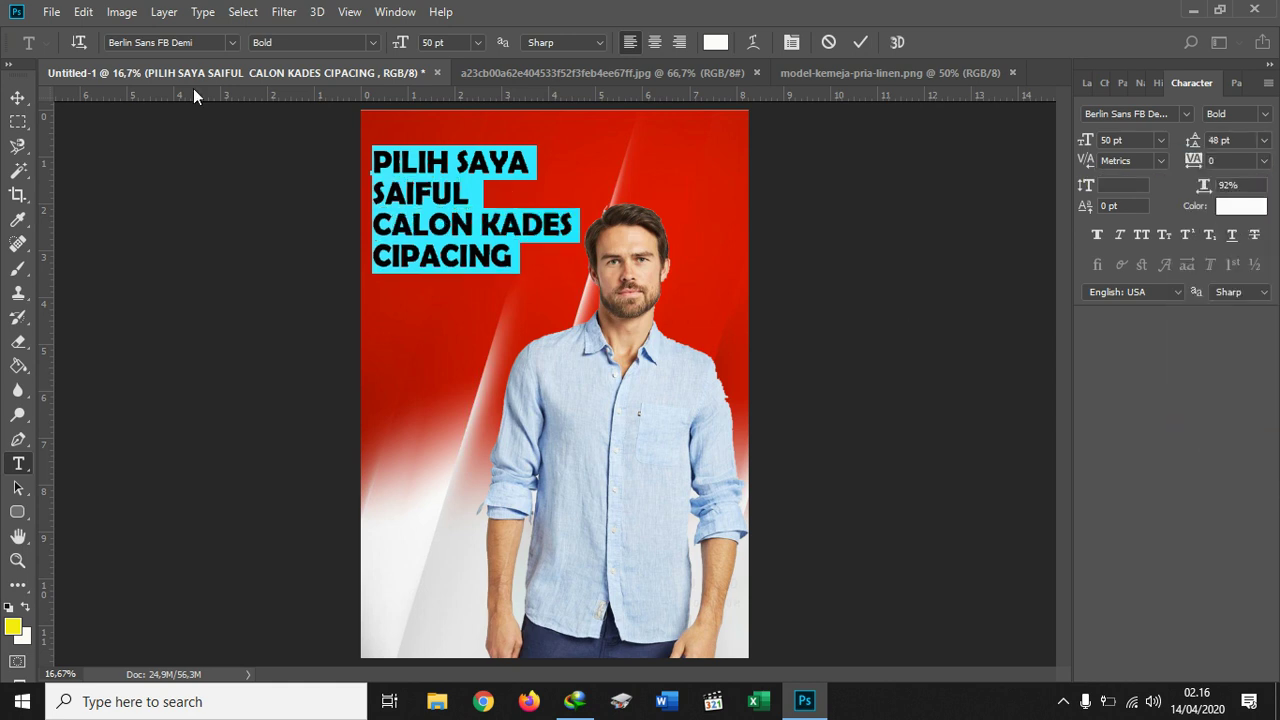
{"action": "left_click", "coordinate": [17, 97]}
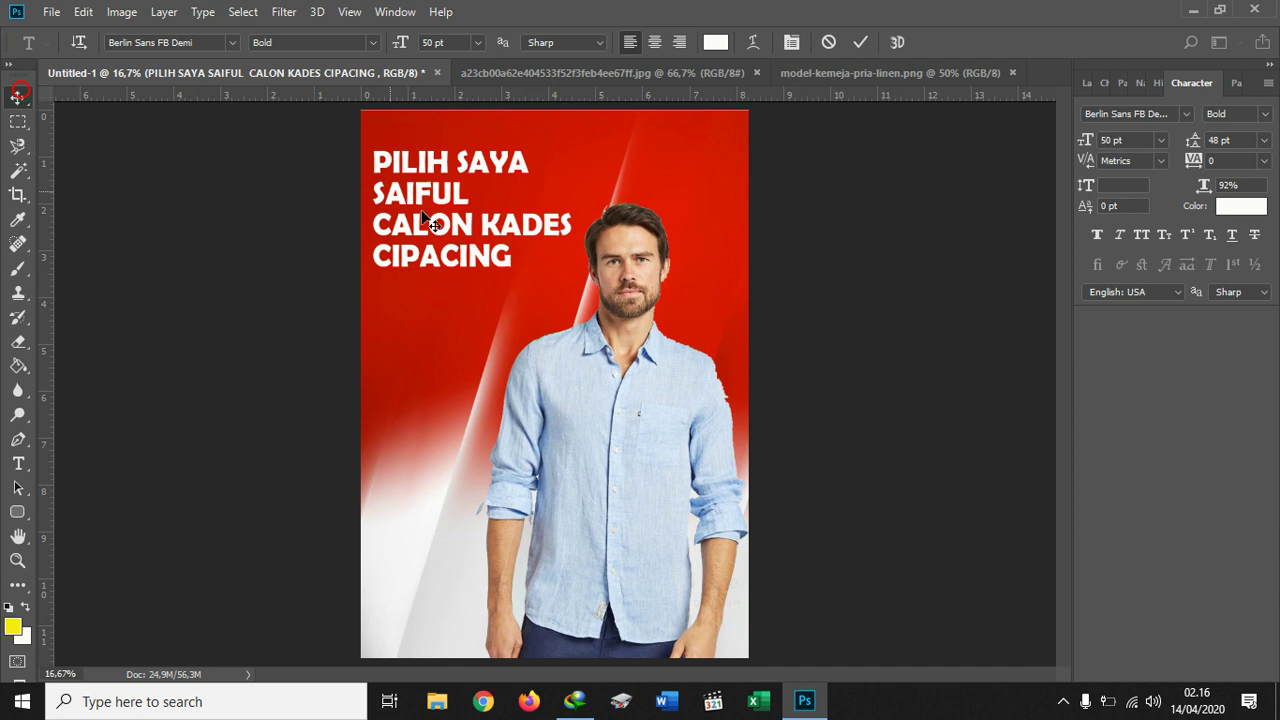
{"action": "left_click_drag", "start_coordinate": [426, 218], "coordinate": [420, 180]}
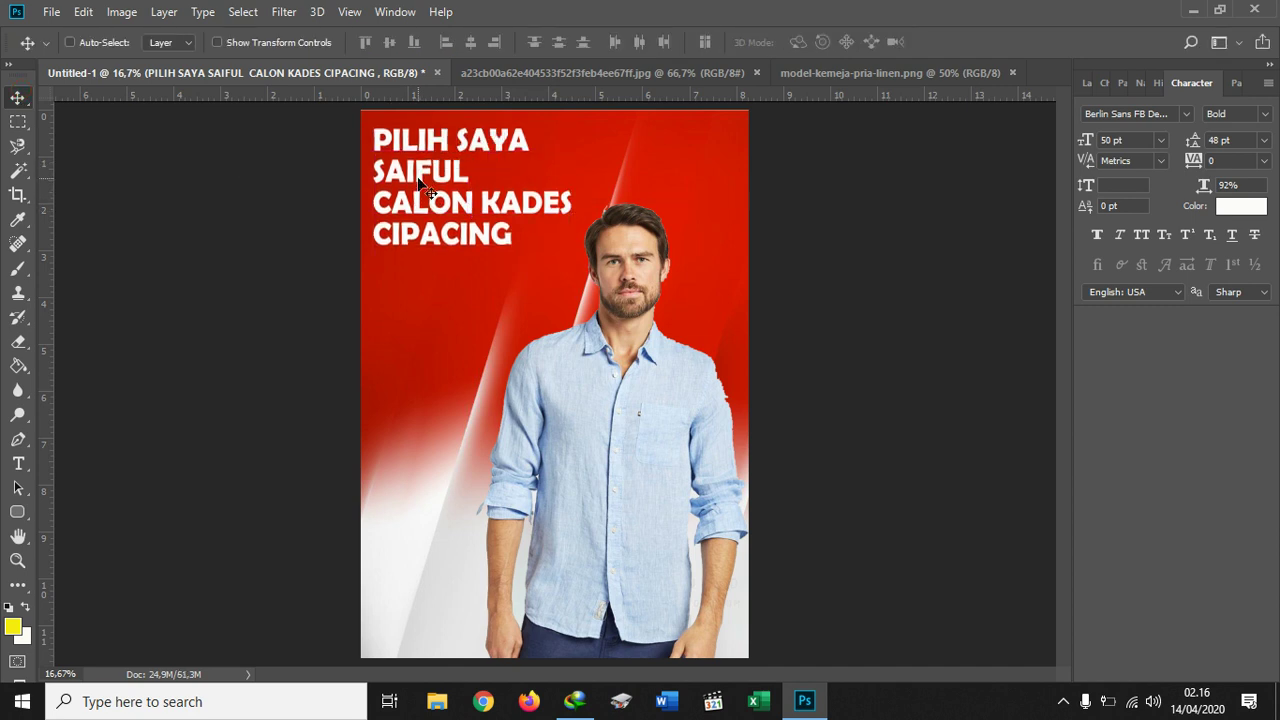
- Add a new white text layer below the slogan reading "NO." on one line and "07" on the next
{"action": "left_click", "coordinate": [18, 463]}
{"action": "left_click", "coordinate": [422, 315]}
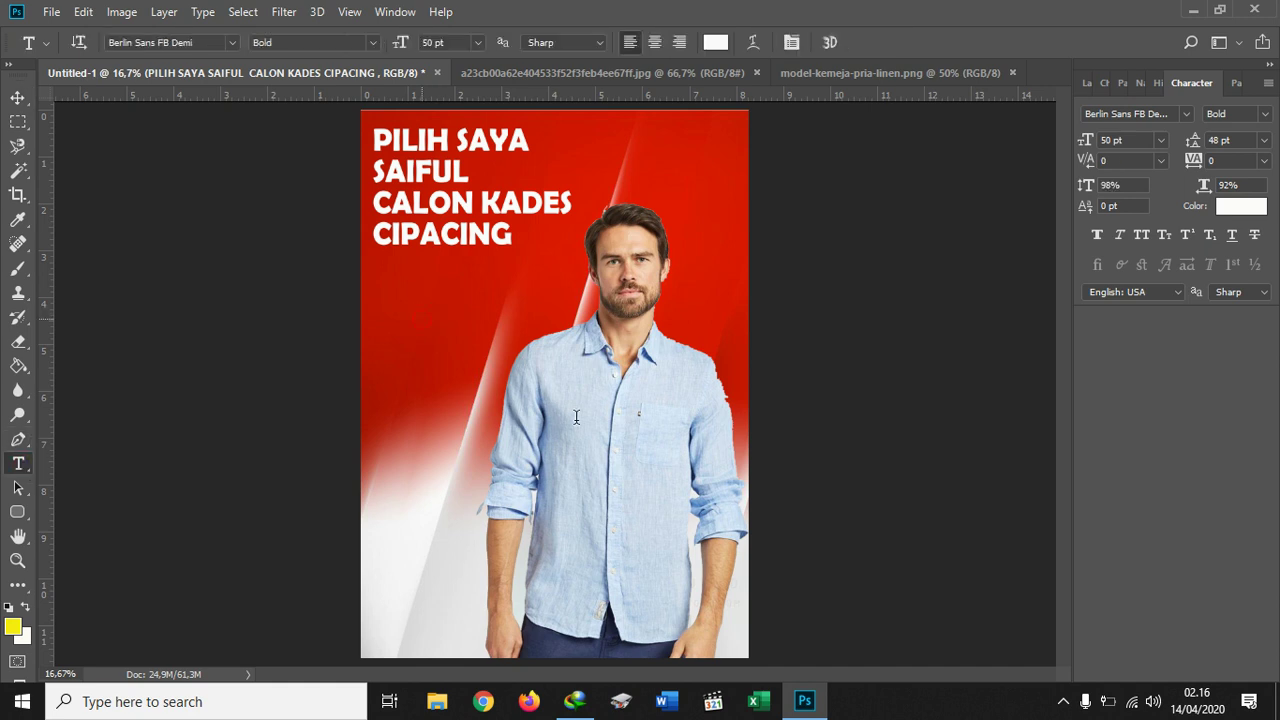
{"action": "type", "text": "NO."}
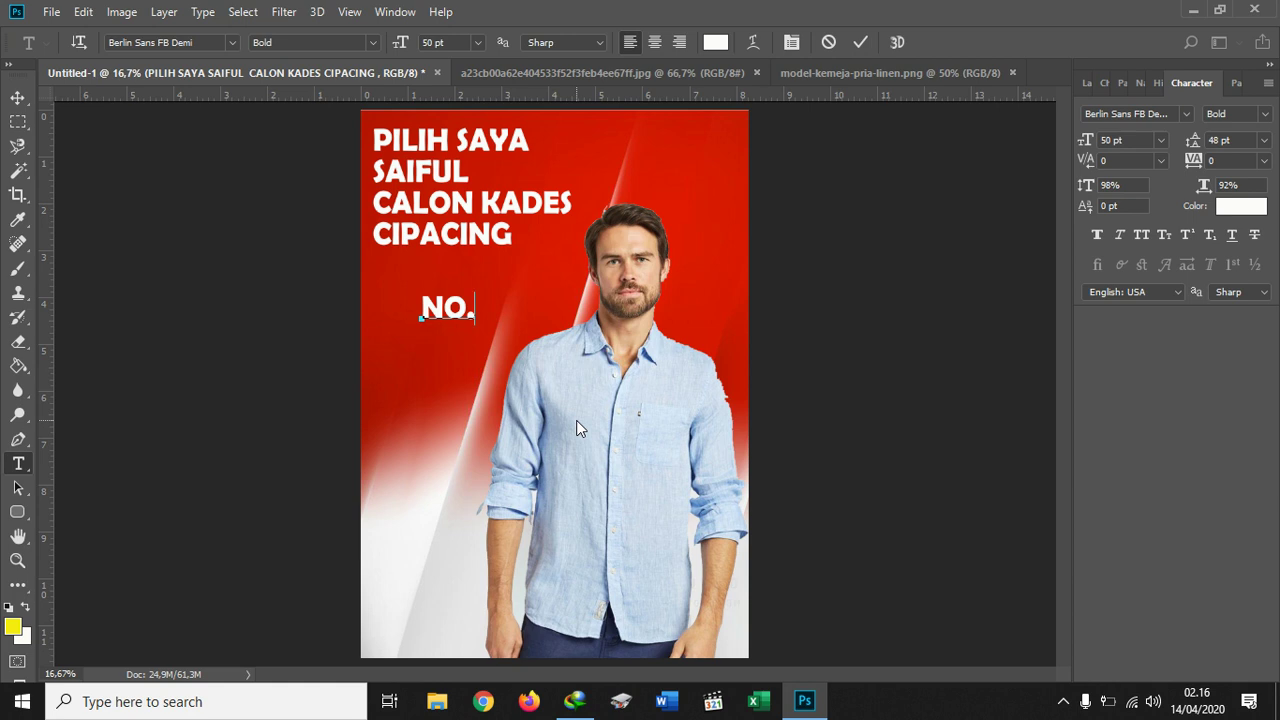
{"action": "key", "text": "Return"}
{"action": "type", "text": "o"}
{"action": "type", "text": "7"}
{"action": "key", "text": "ctrl+a"}
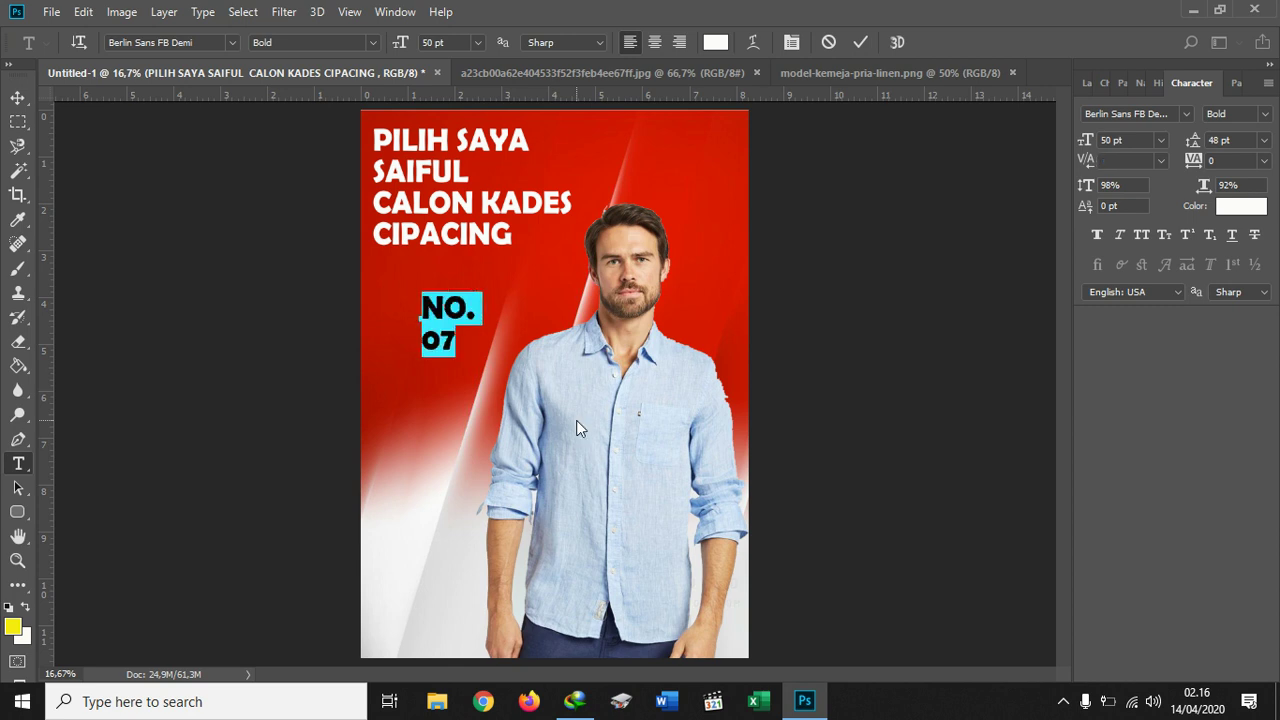
{"action": "left_click", "coordinate": [17, 99]}
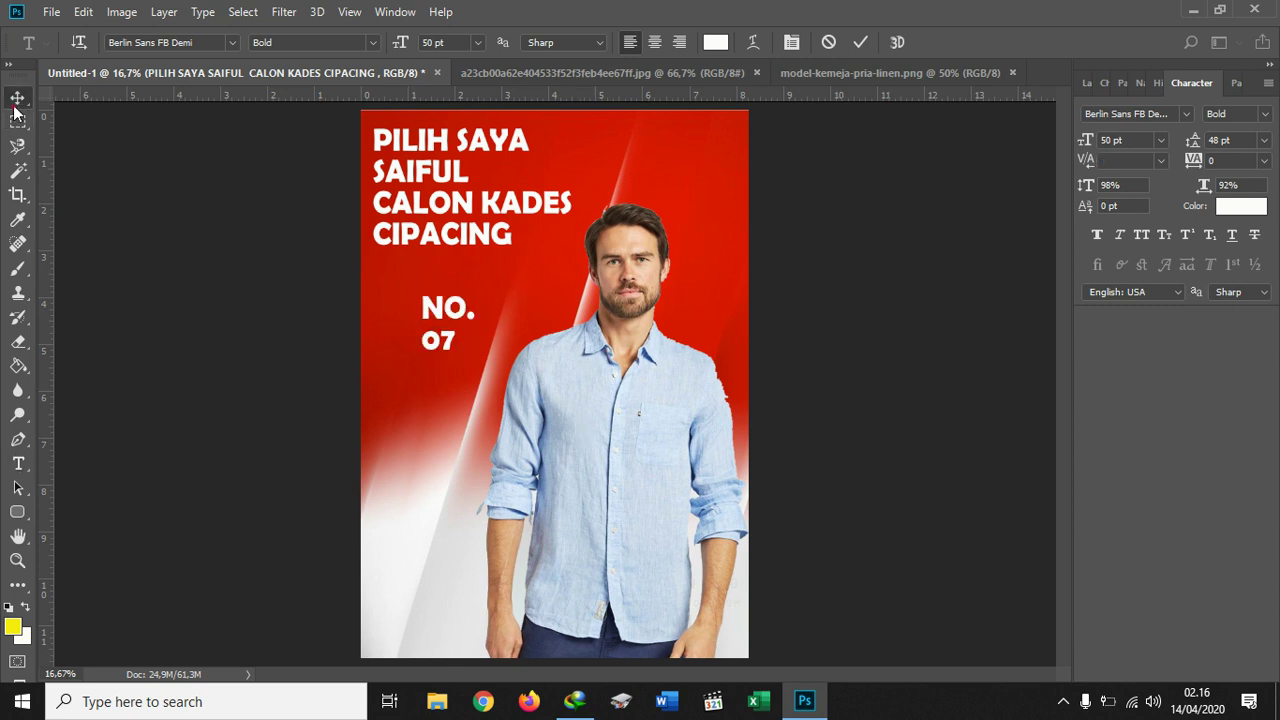
- Scale the "NO. 07" text proportionally to about 227% and place it directly beneath the slogan
{"action": "key", "text": "ctrl+t"}
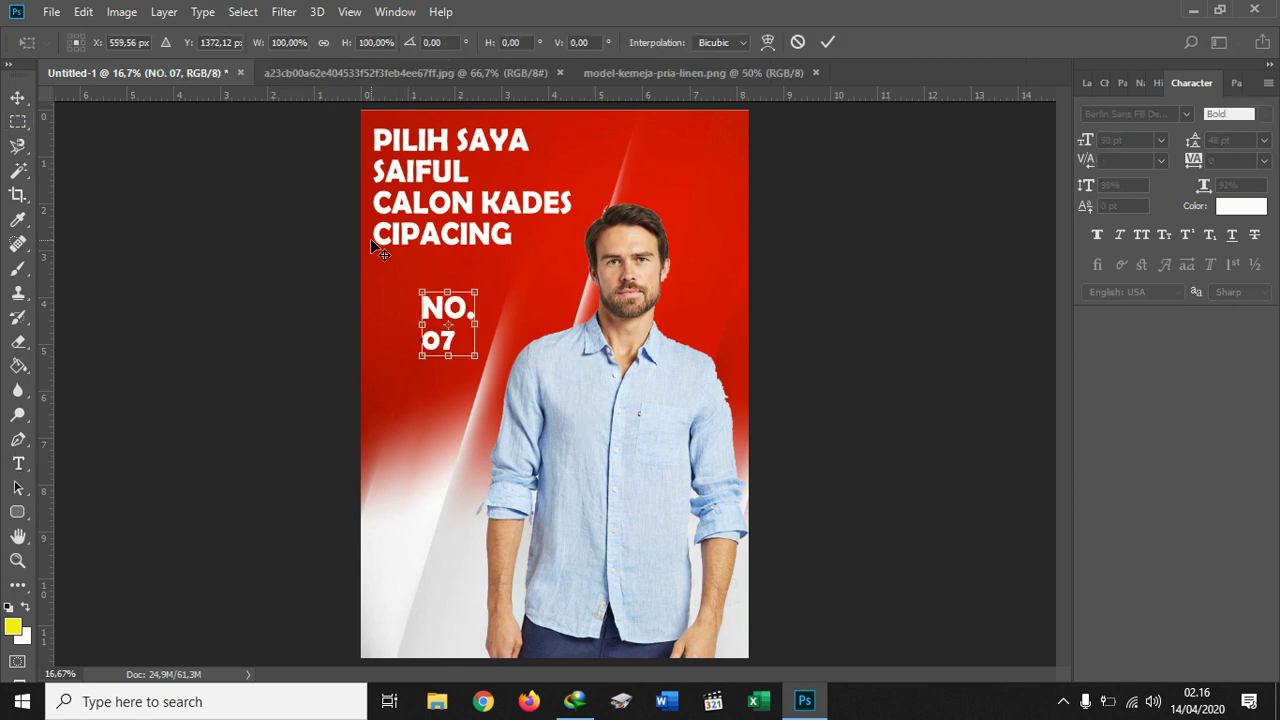
{"action": "mouse_move", "coordinate": [416, 290]}
{"action": "left_mouse_down"}
{"action": "mouse_move", "coordinate": [405, 260]}
{"action": "mouse_move", "coordinate": [402, 273]}
{"action": "left_mouse_up"}
{"action": "left_click_drag", "start_coordinate": [446, 352], "coordinate": [492, 408]}
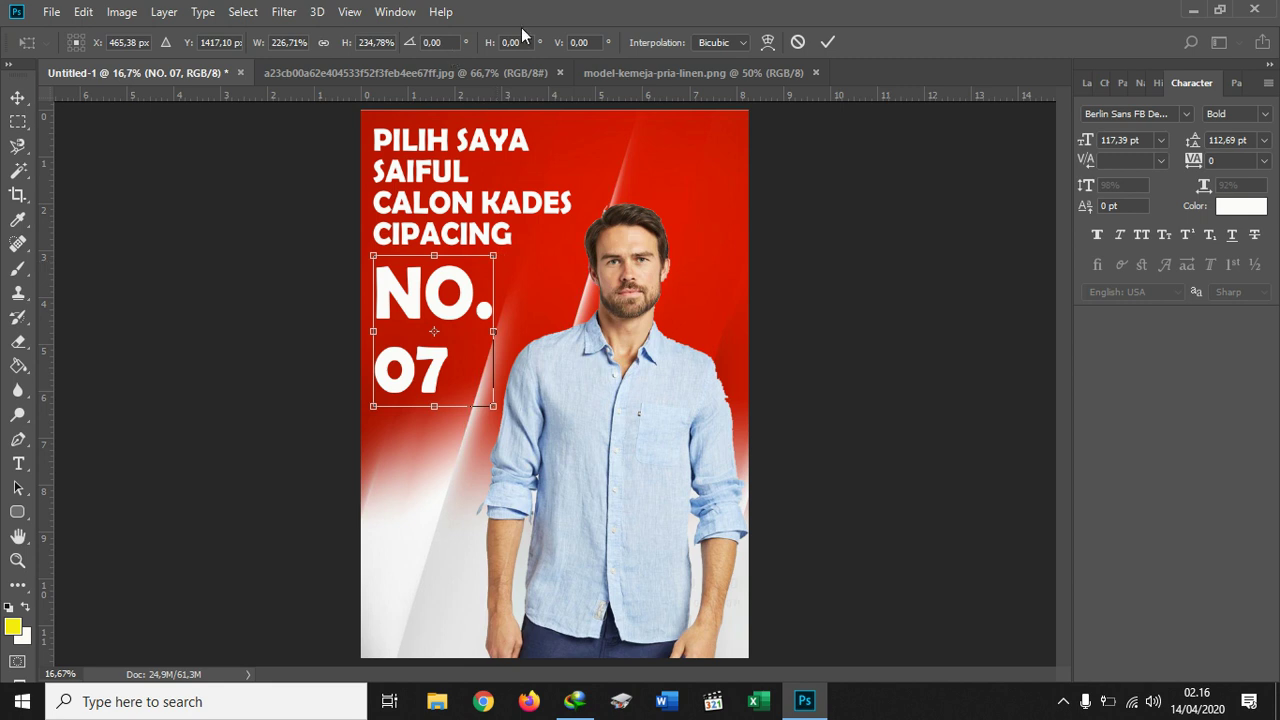
{"action": "left_click", "coordinate": [322, 44]}
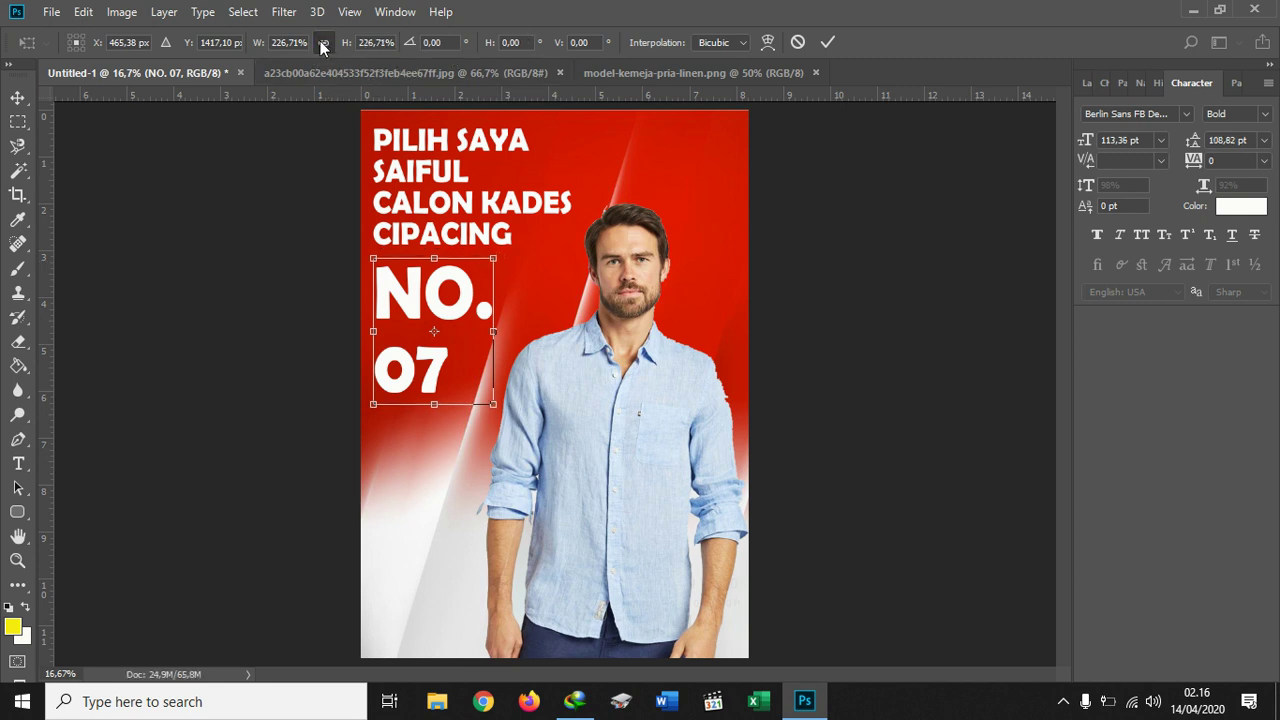
{"action": "left_click", "coordinate": [17, 98]}
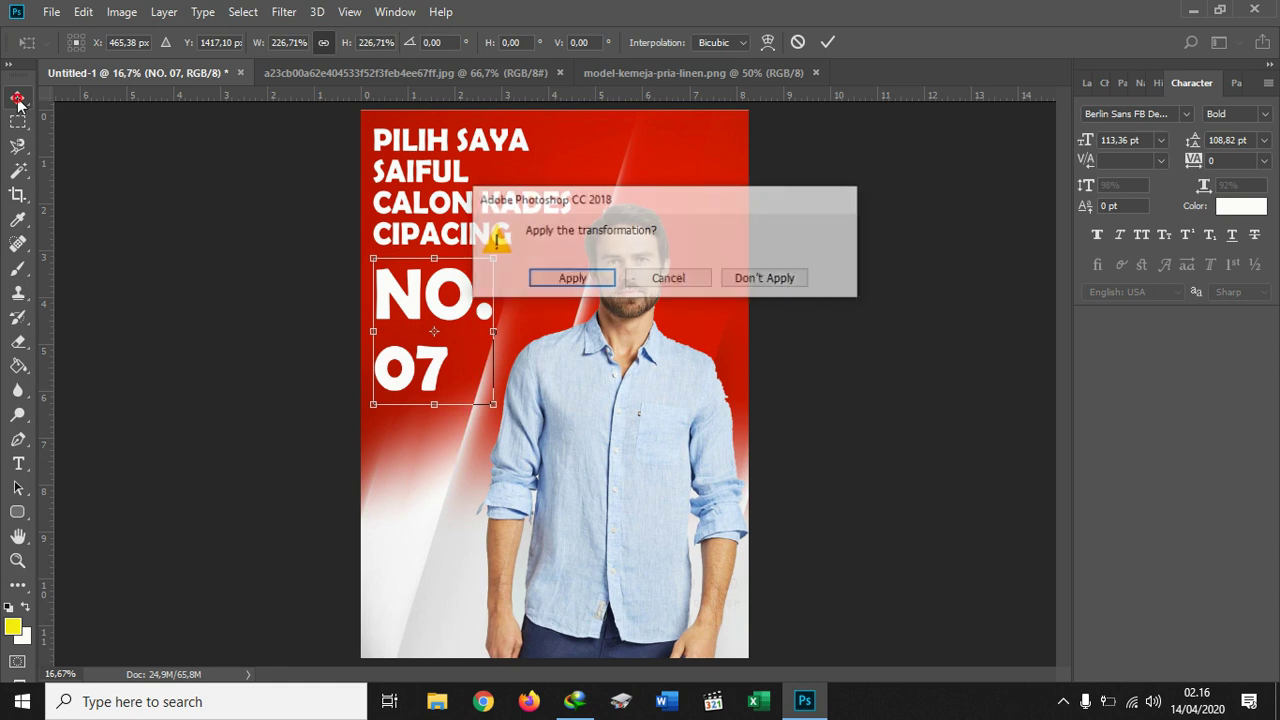
{"action": "left_click", "coordinate": [588, 287]}
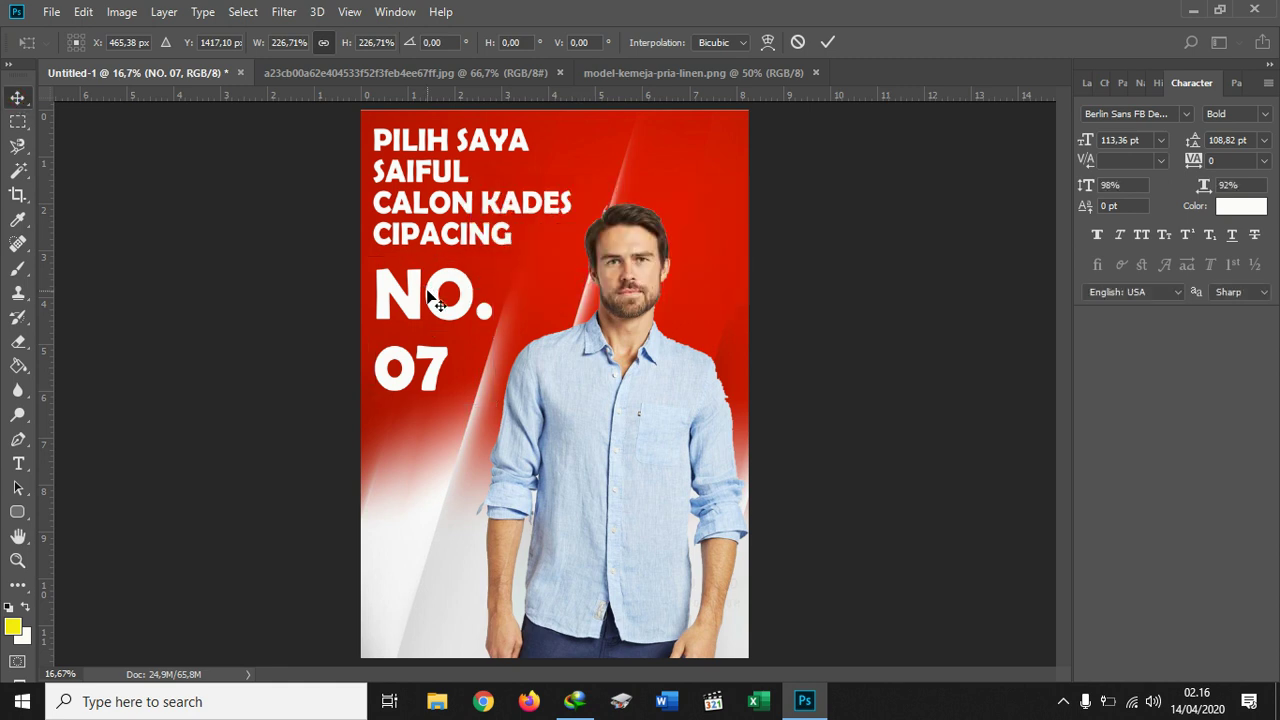
{"action": "left_click_drag", "start_coordinate": [430, 298], "coordinate": [429, 289]}
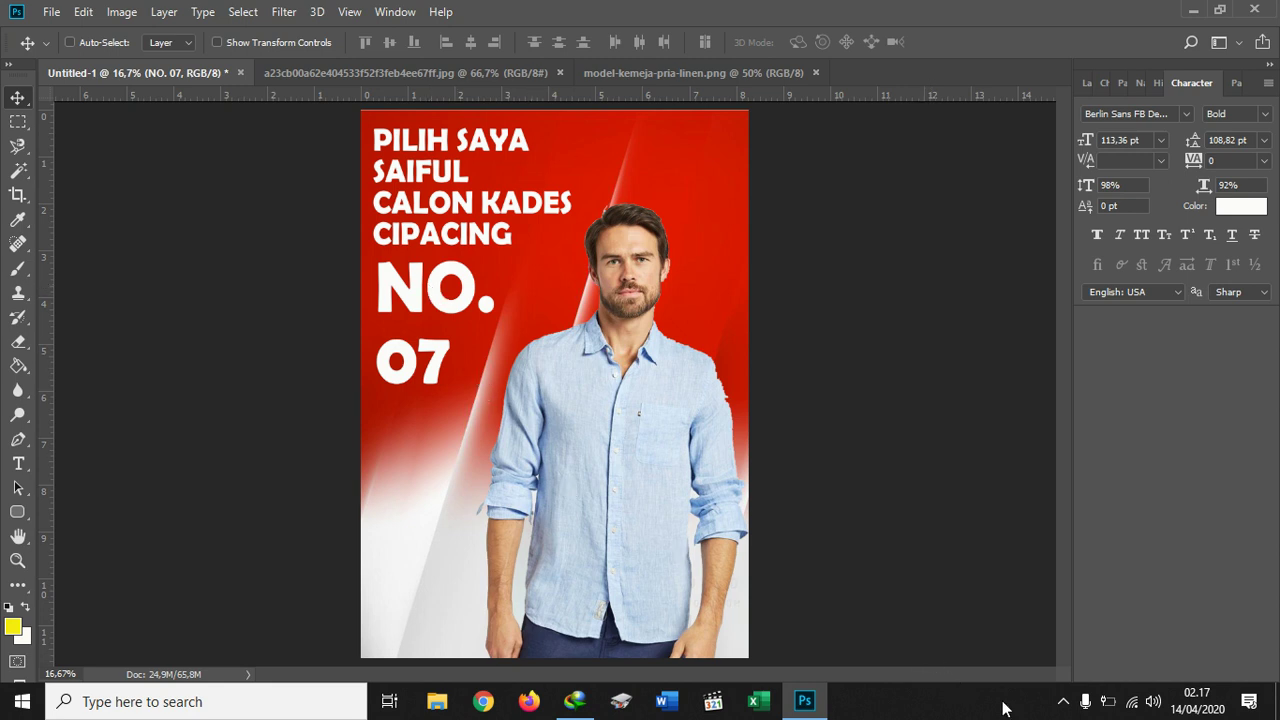
{"action": "left_click", "coordinate": [1062, 702]}
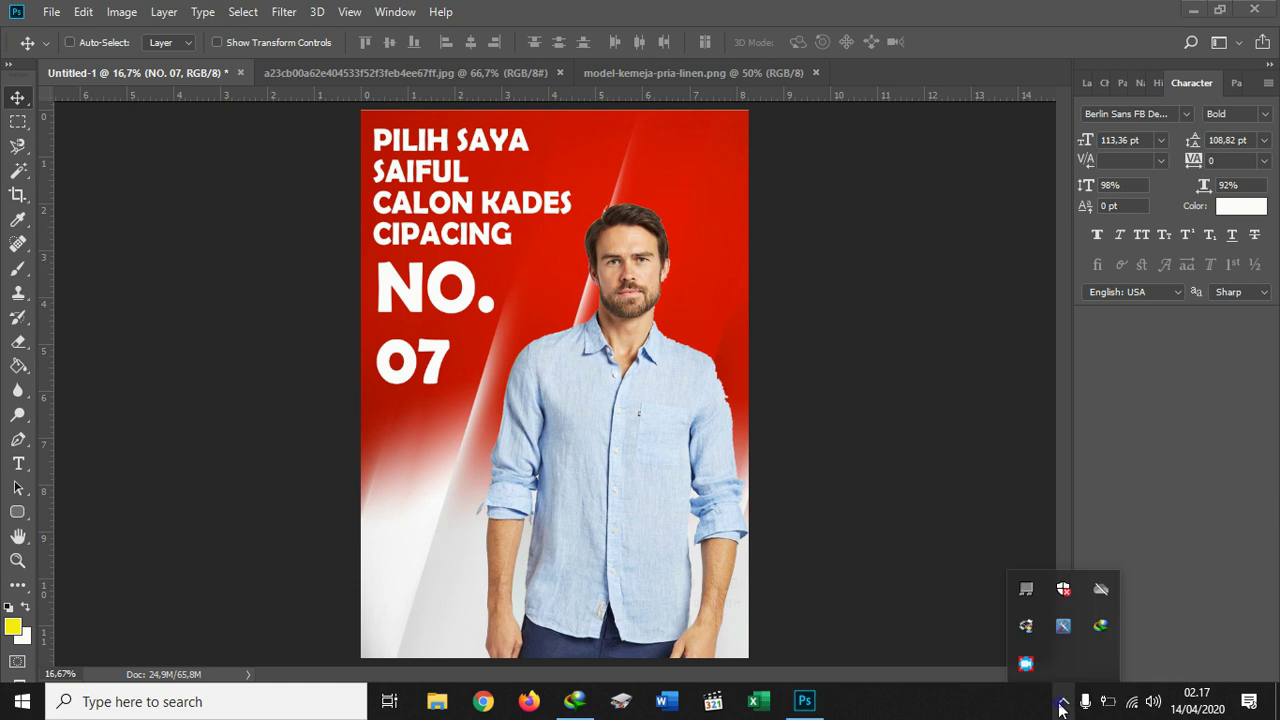
{"action": "right_click", "coordinate": [1026, 665]}
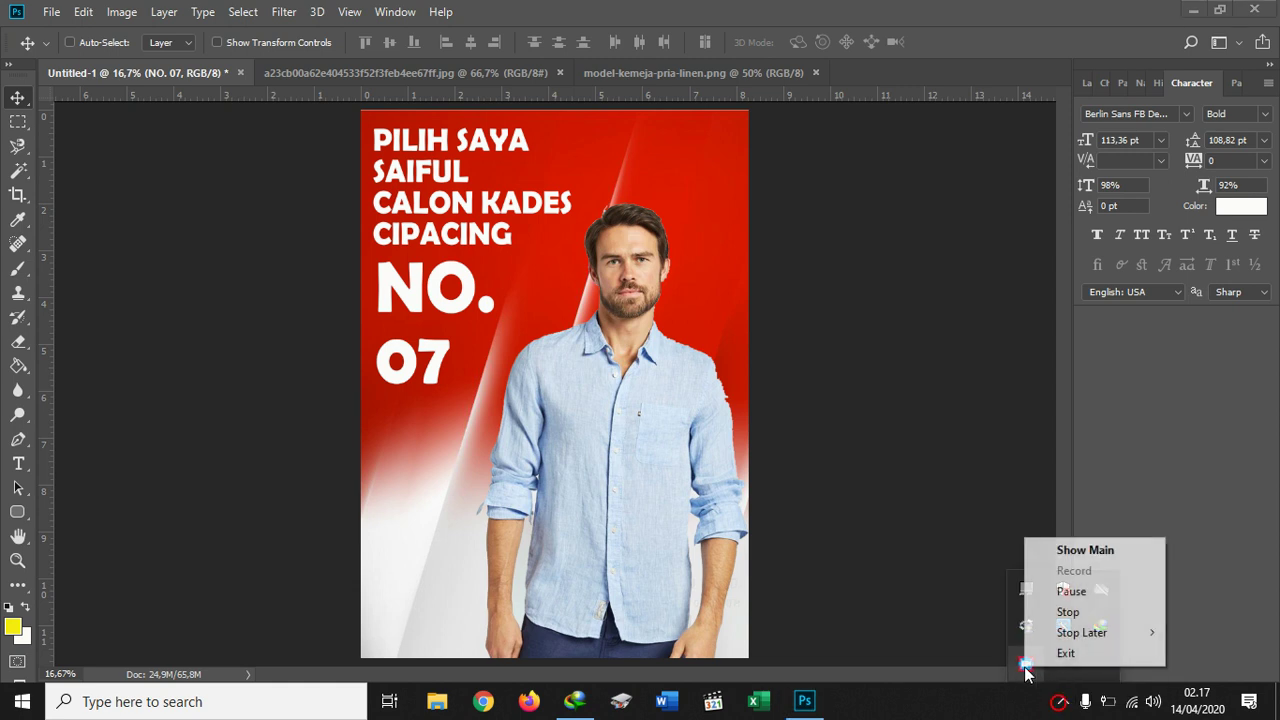
{"action": "left_click", "coordinate": [1030, 591]}
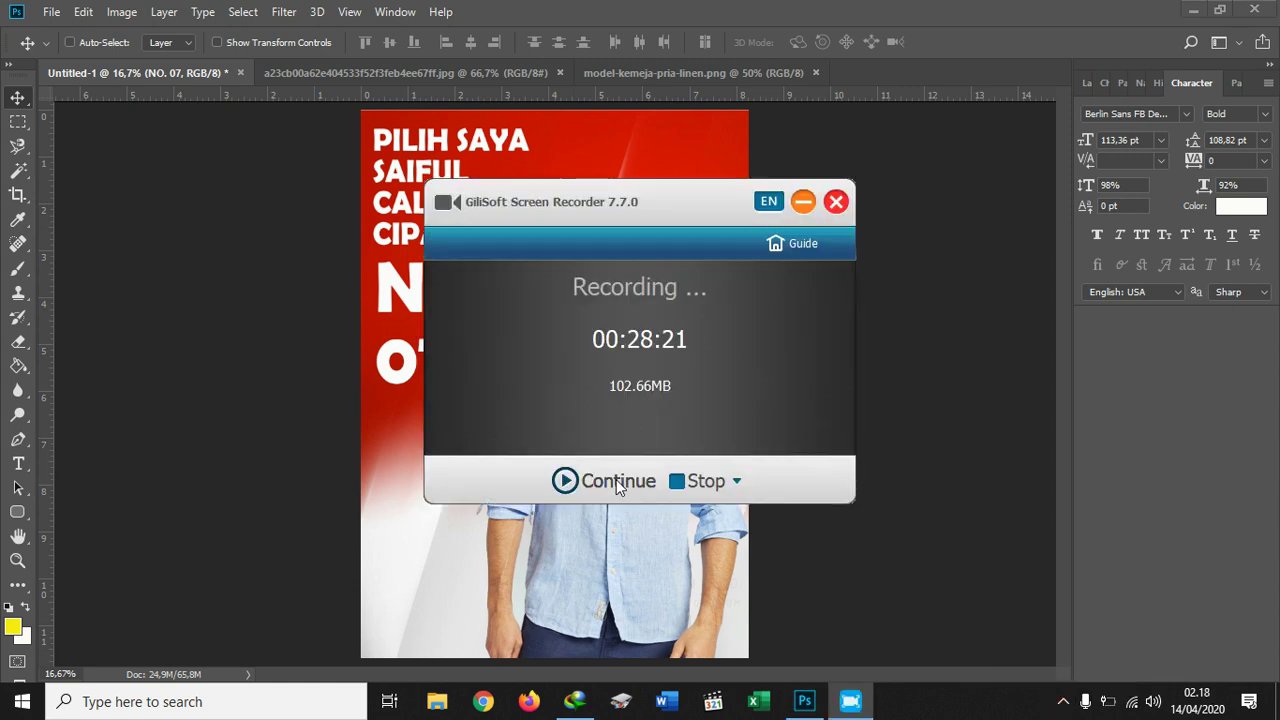
{"action": "left_click", "coordinate": [618, 482]}
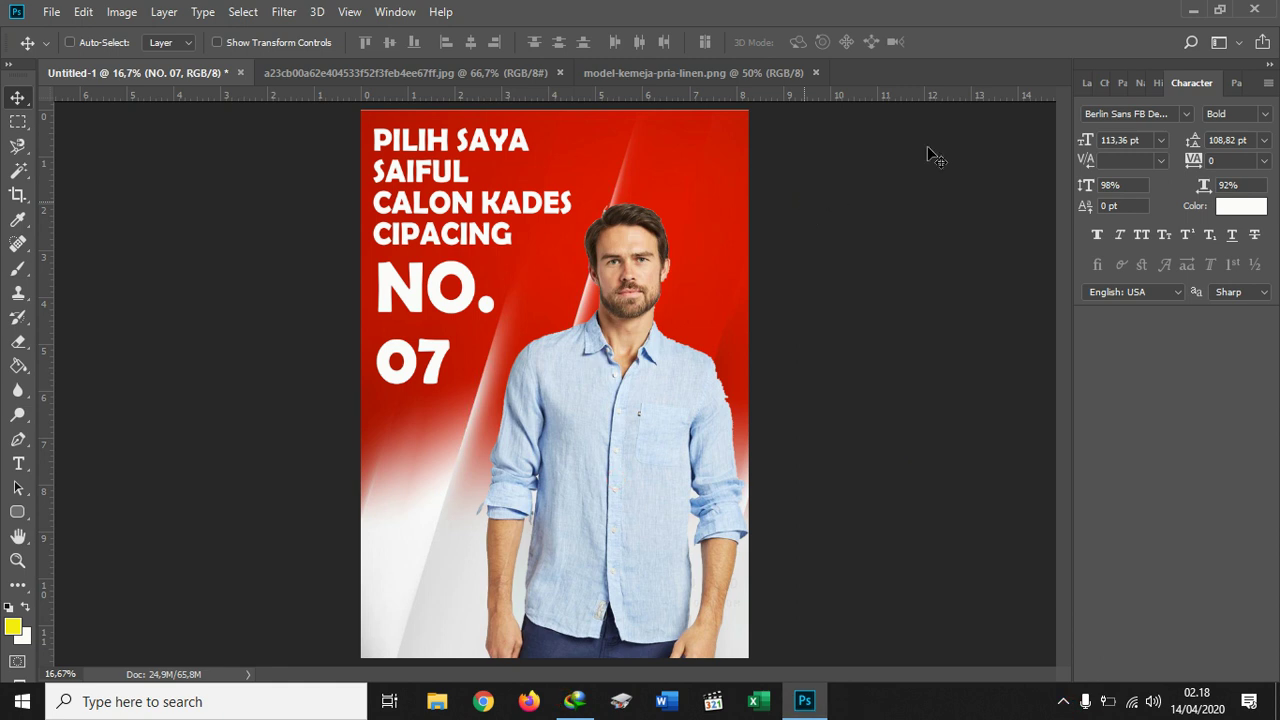
- Revert the poster to its blank opening state through the document history and close the two source image files
{"action": "left_click", "coordinate": [1086, 83]}
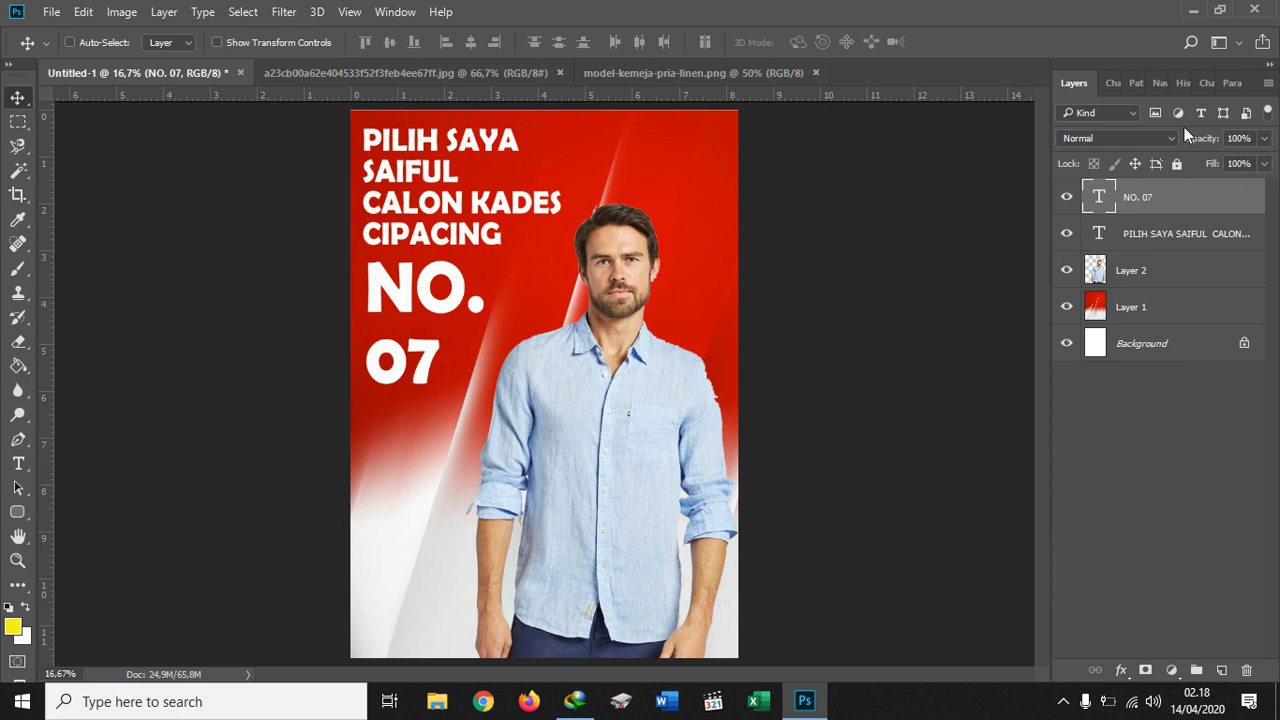
{"action": "left_click", "coordinate": [405, 15]}
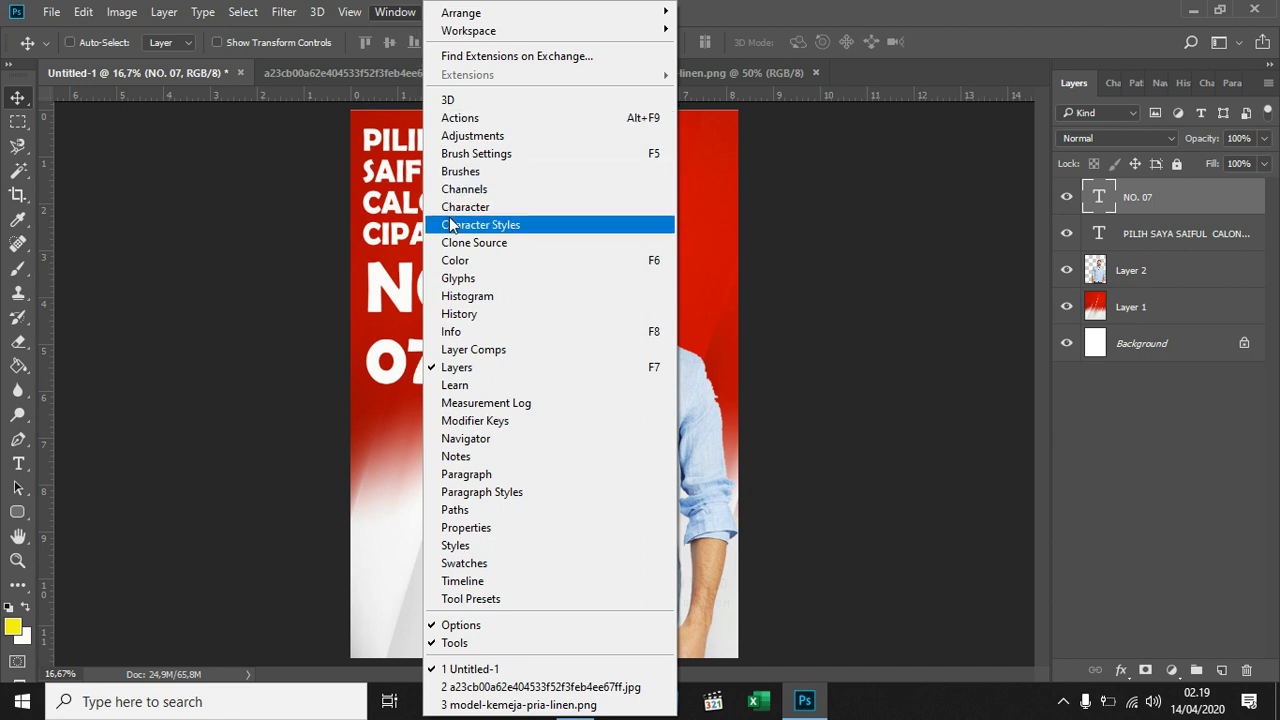
{"action": "left_click", "coordinate": [461, 315]}
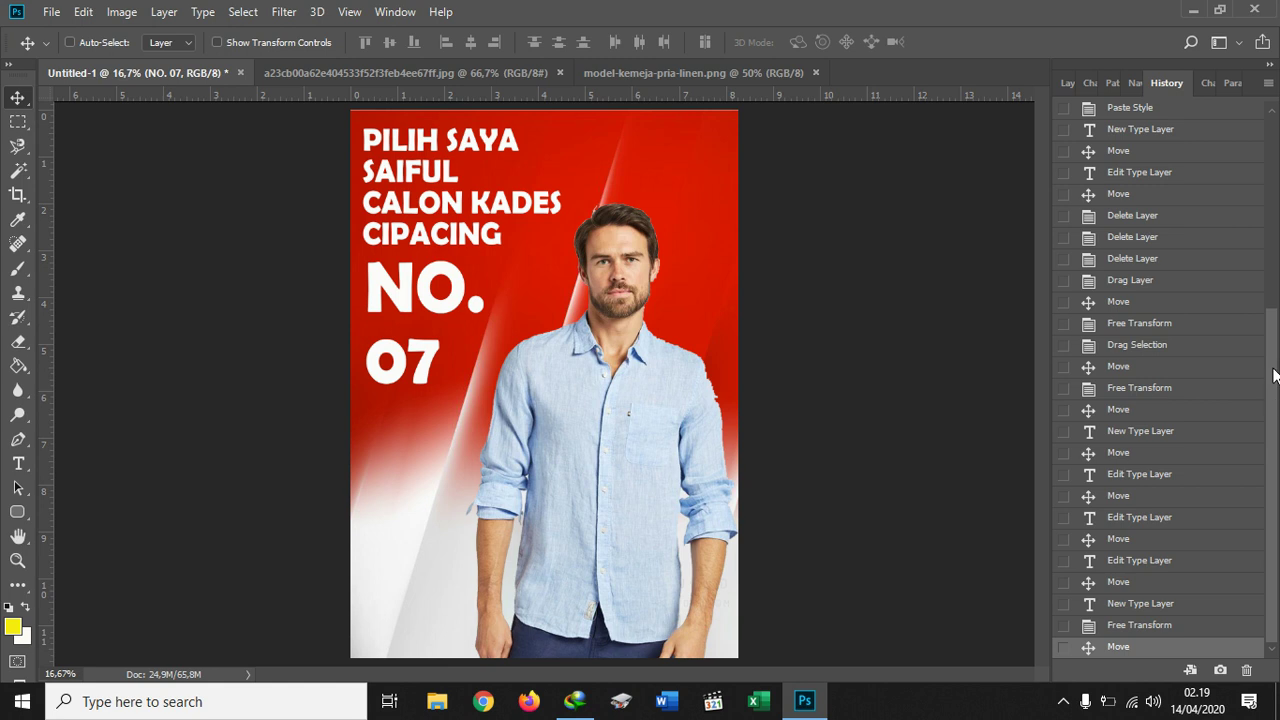
{"action": "left_click_drag", "start_coordinate": [1272, 375], "coordinate": [1263, 279]}
{"action": "scroll", "coordinate": [1273, 397], "scroll_direction": "down", "scroll_amount": 4}
{"action": "scroll", "coordinate": [1273, 362], "scroll_direction": "up", "scroll_amount": 5}
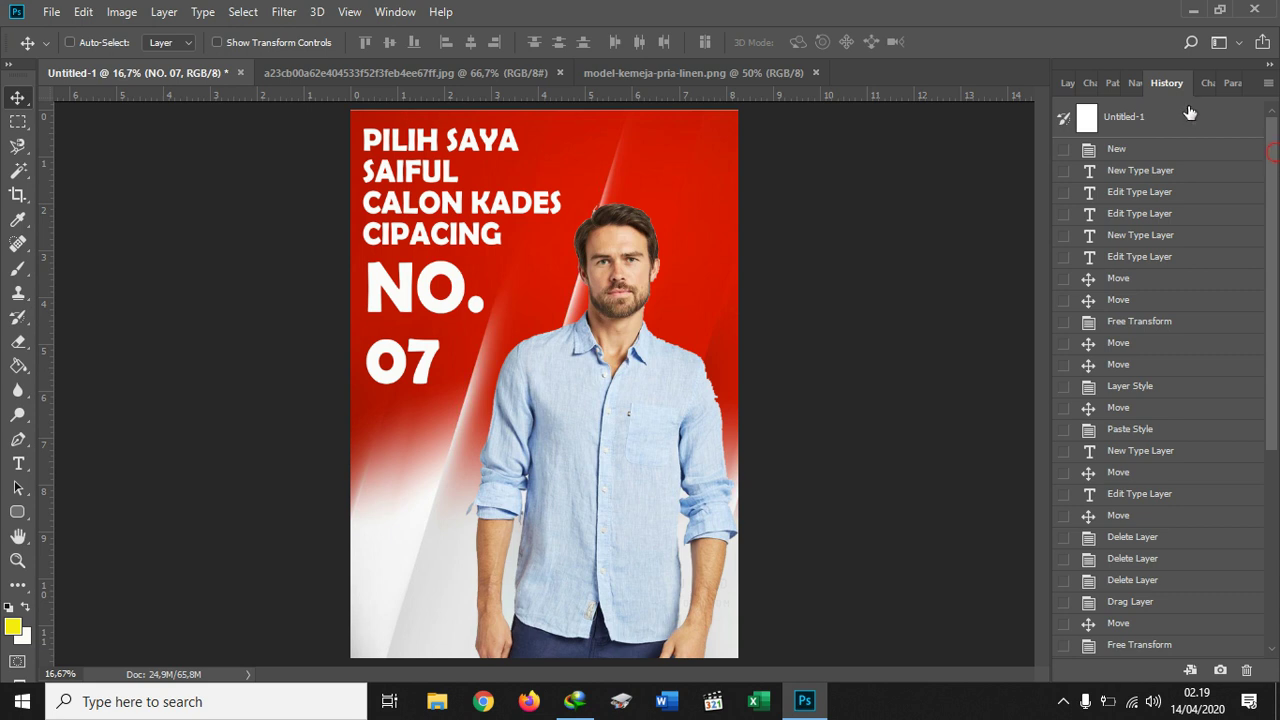
{"action": "left_click", "coordinate": [1115, 130]}
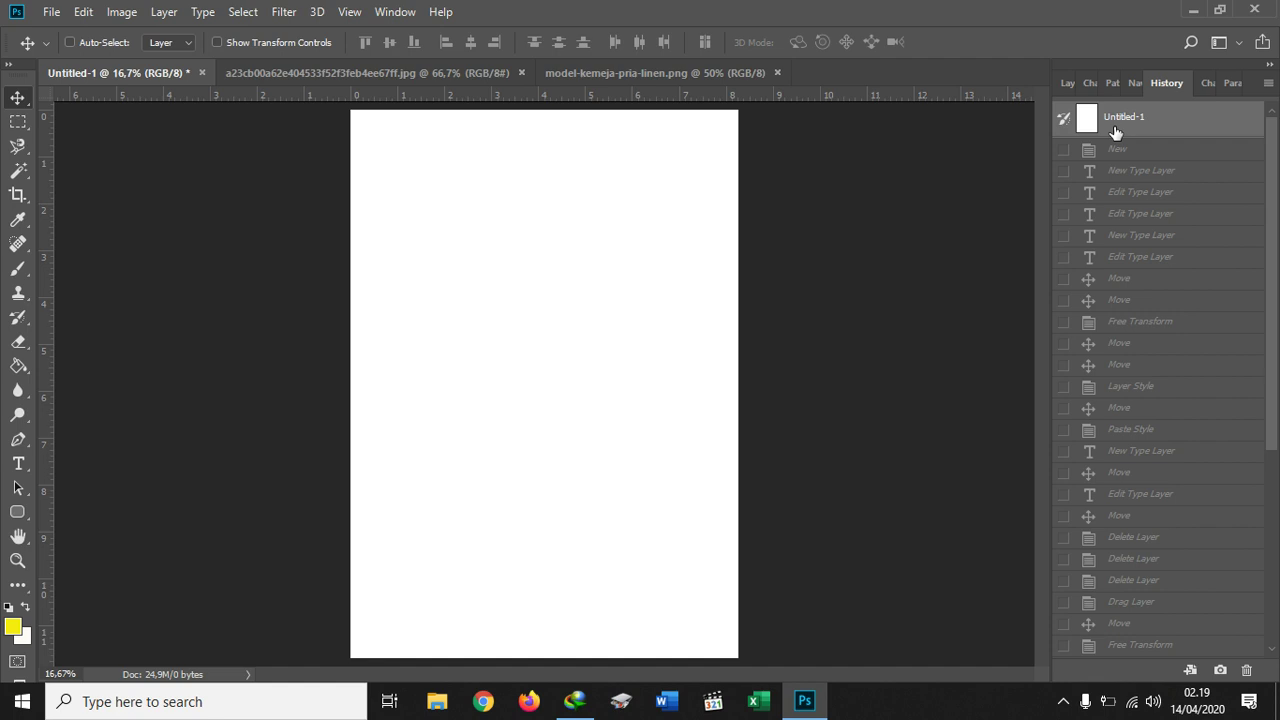
{"action": "left_click", "coordinate": [518, 73]}
{"action": "left_click", "coordinate": [459, 74]}
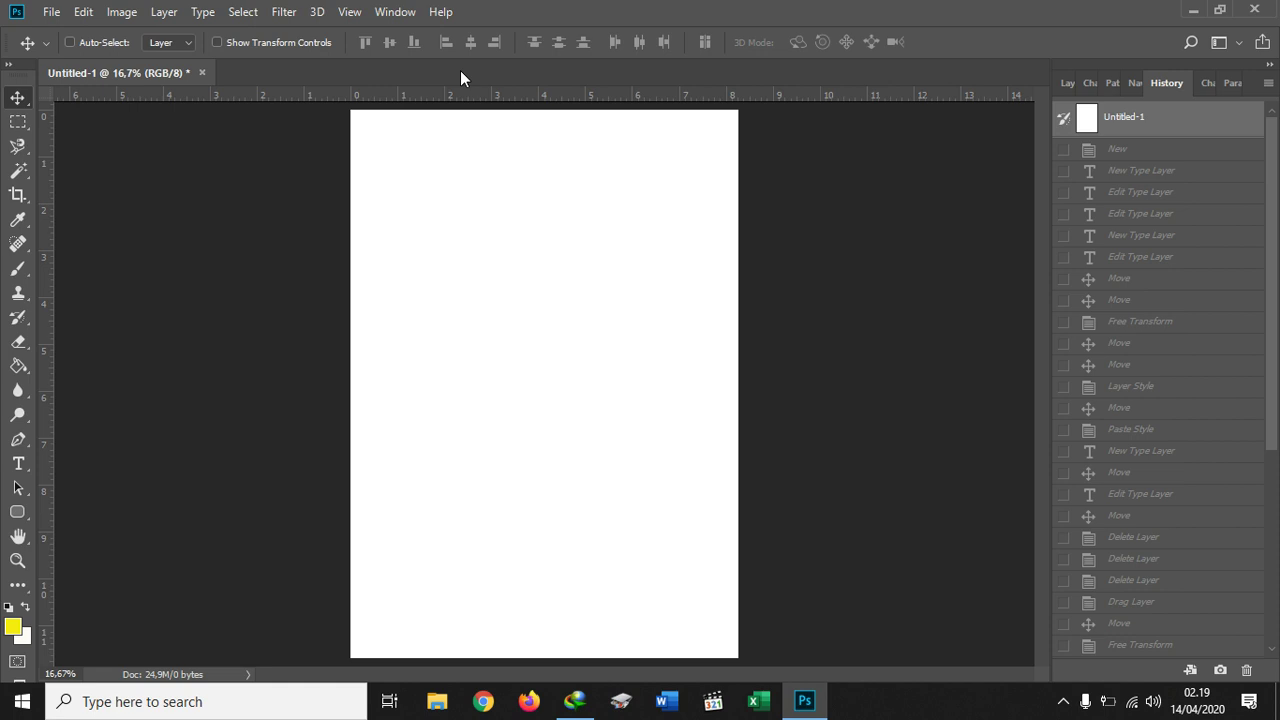
- Draw a yellow rectangle shape about 1942 × 493 px across the upper part of the blank page and show its layer
{"action": "left_click", "coordinate": [26, 518]}
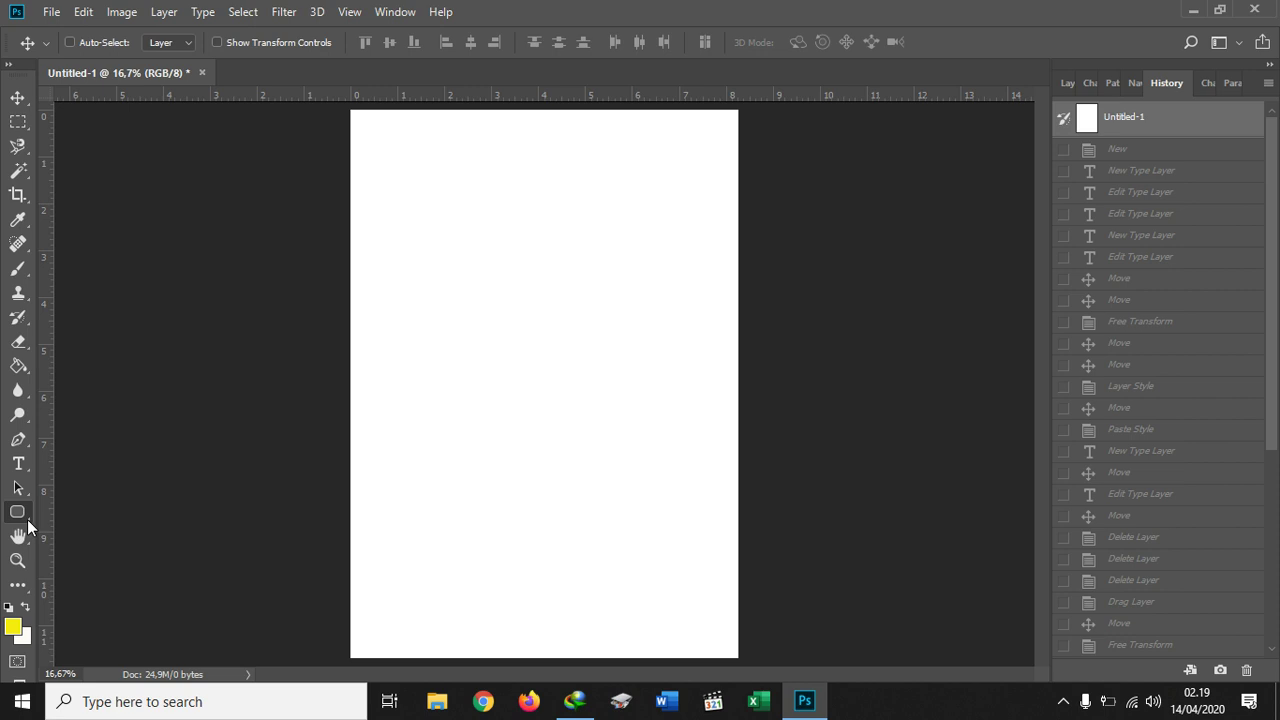
{"action": "left_click", "coordinate": [30, 520]}
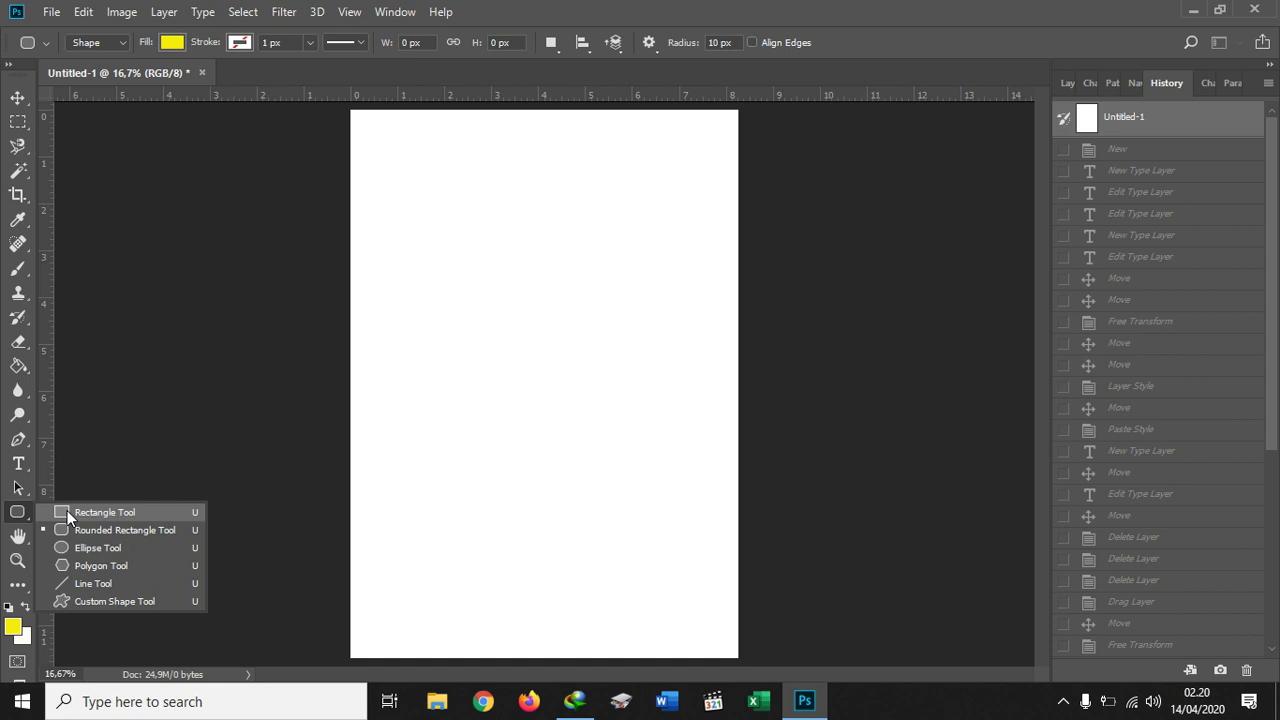
{"action": "left_click", "coordinate": [67, 511]}
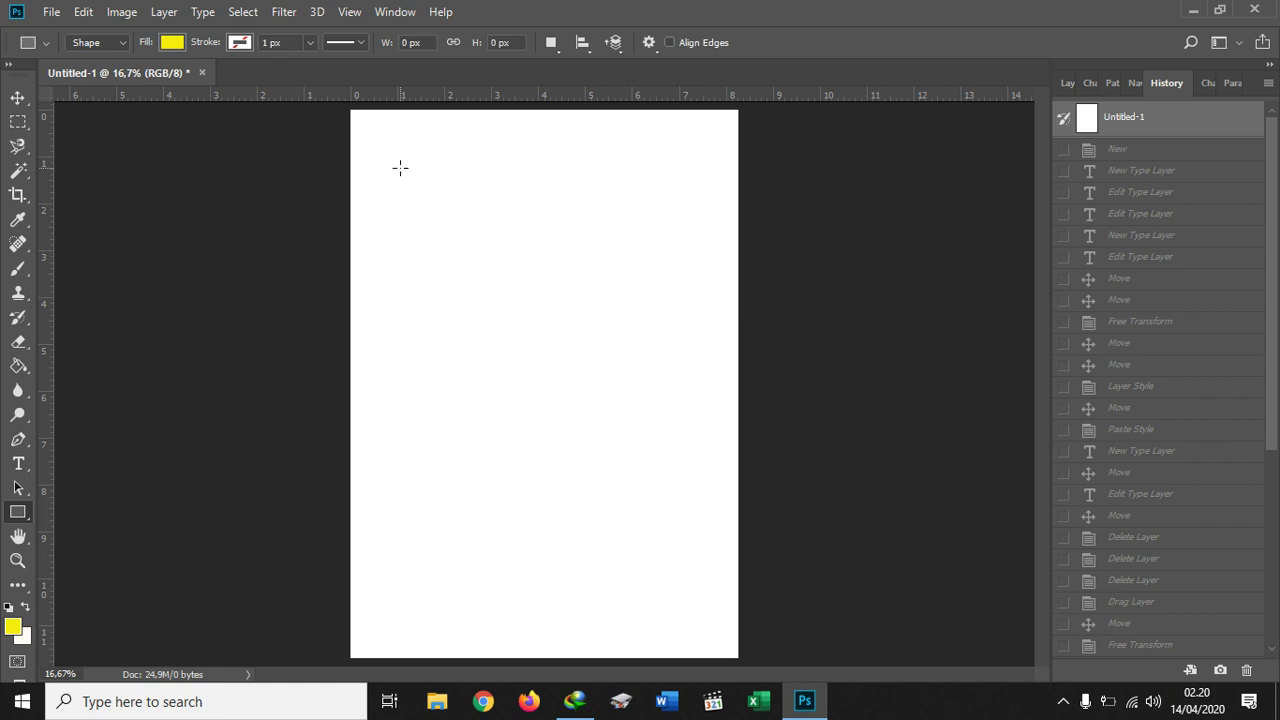
{"action": "left_click_drag", "start_coordinate": [387, 149], "coordinate": [690, 226]}
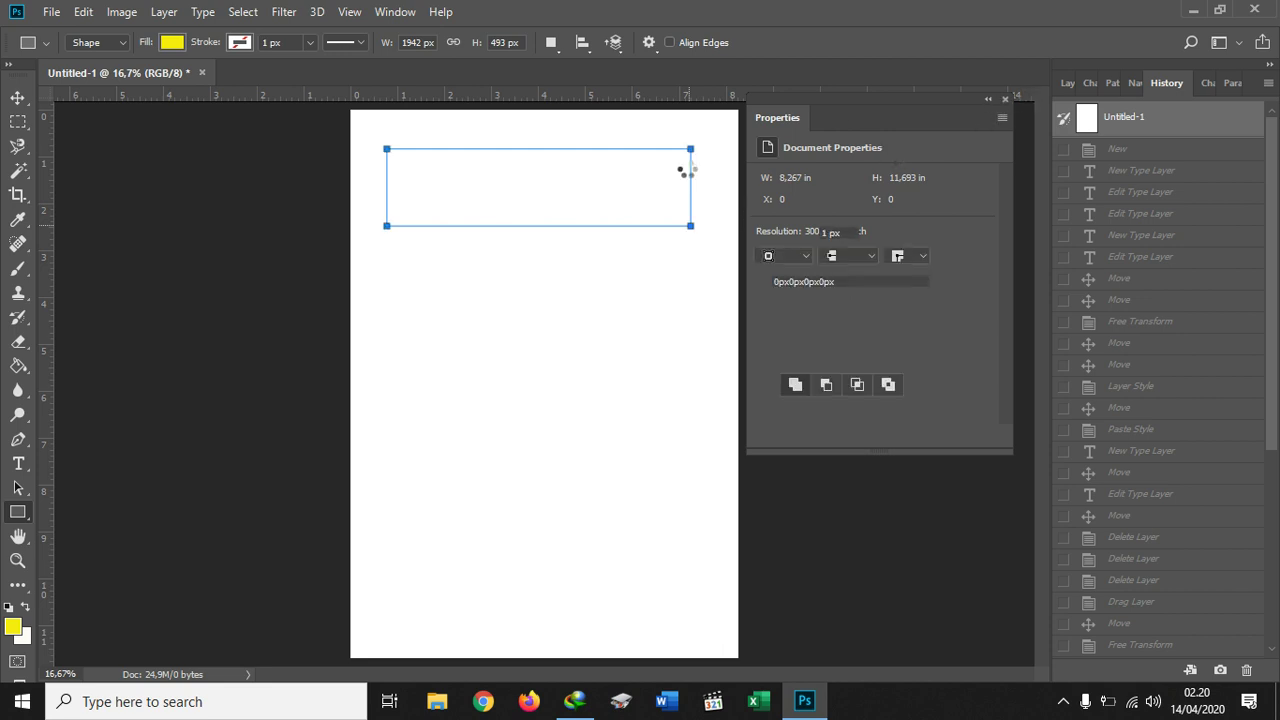
{"action": "left_click", "coordinate": [1064, 88]}
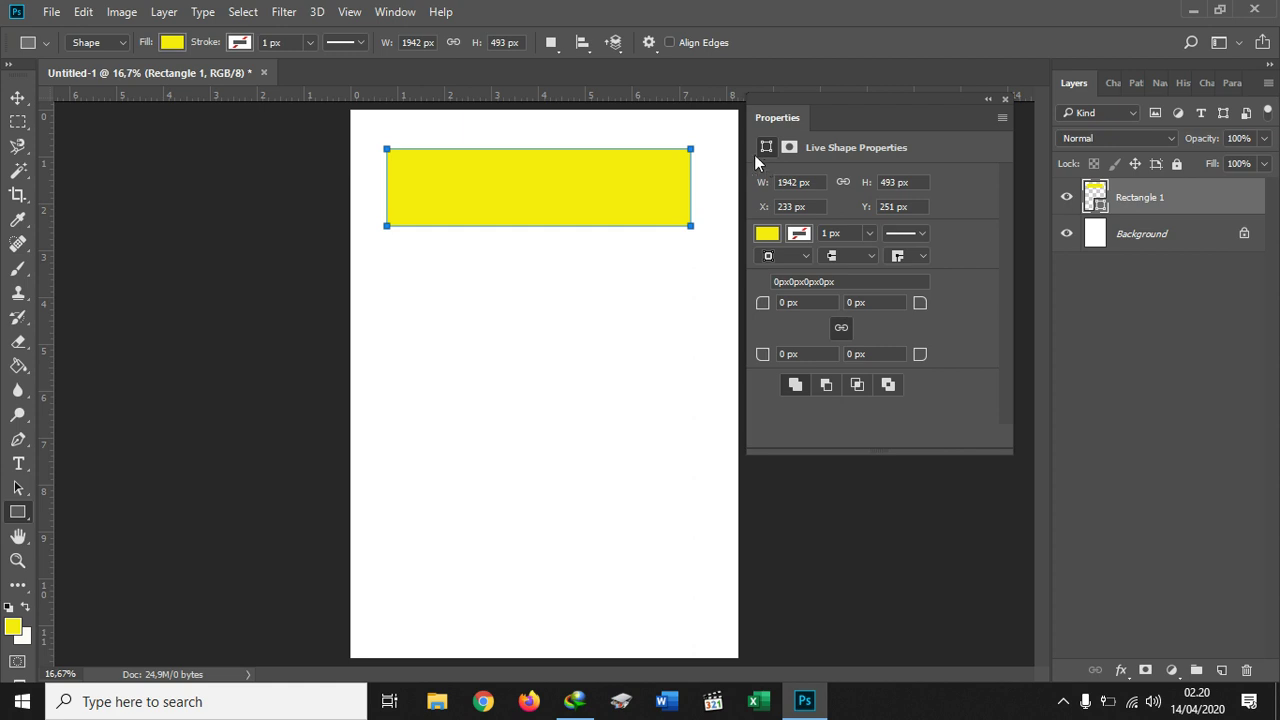
- Keep the rectangle's drawing mode set to Shape and fill it with solid magenta
{"action": "left_click", "coordinate": [121, 47]}
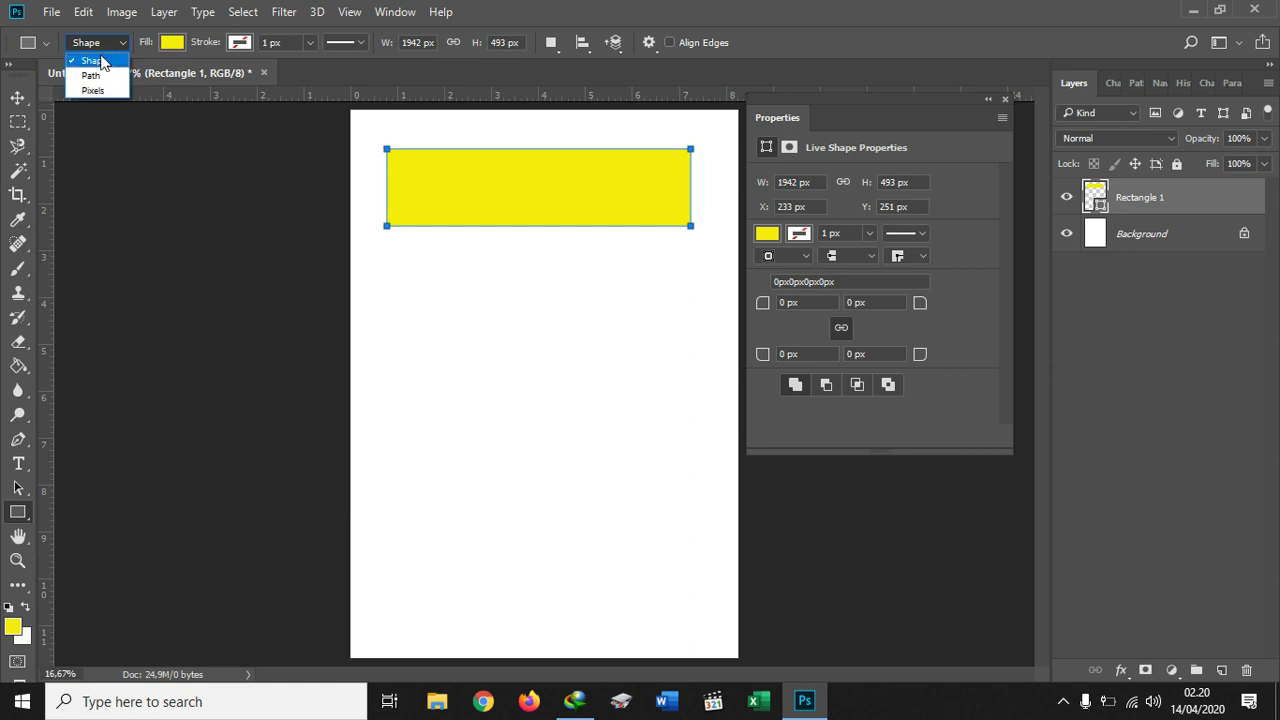
{"action": "left_click", "coordinate": [101, 61]}
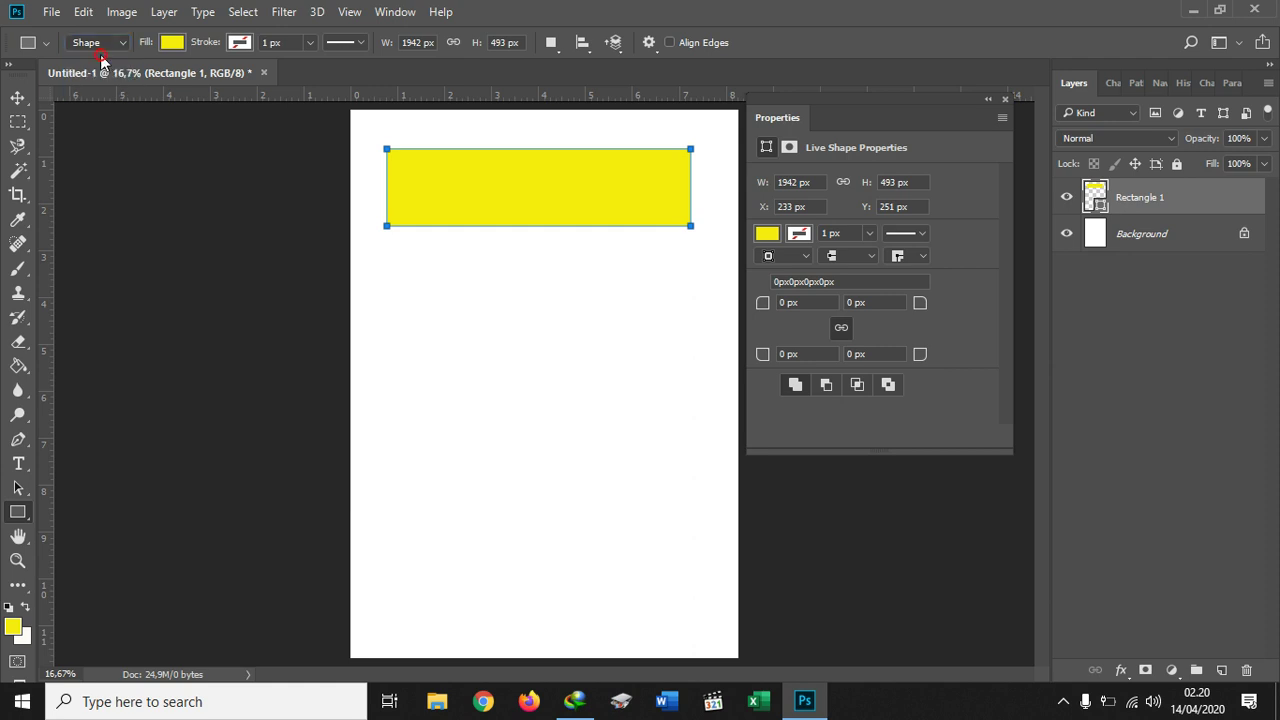
{"action": "left_click", "coordinate": [176, 48]}
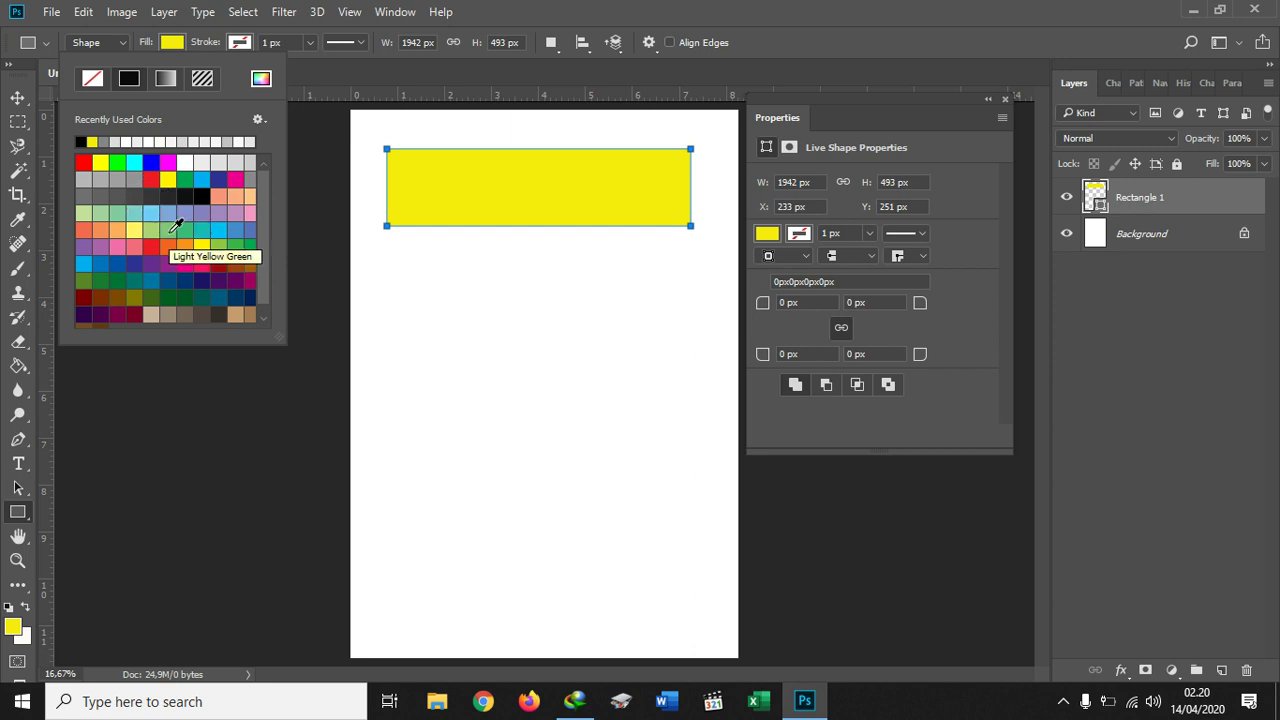
{"action": "left_click", "coordinate": [187, 262]}
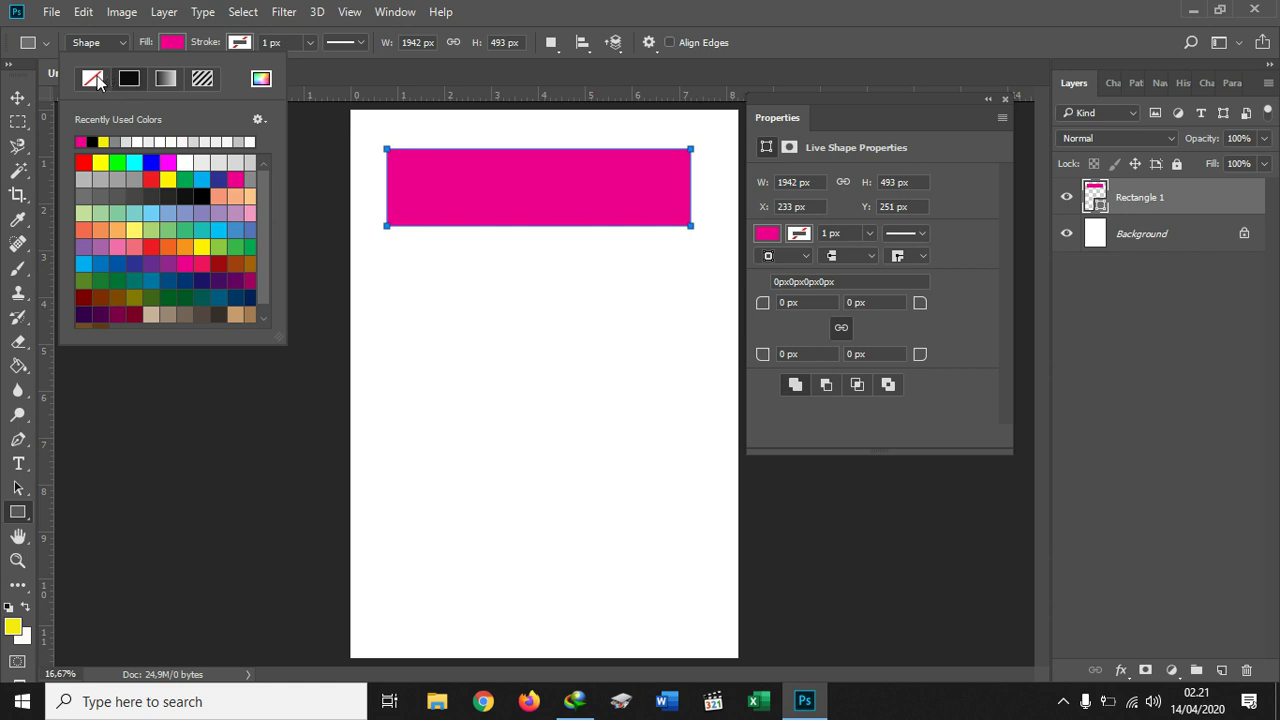
- Try gradient fills on the rectangle, first yellow to transparent, yellow to white, and finally red to green
{"action": "left_click", "coordinate": [166, 76]}
{"action": "left_click", "coordinate": [126, 150]}
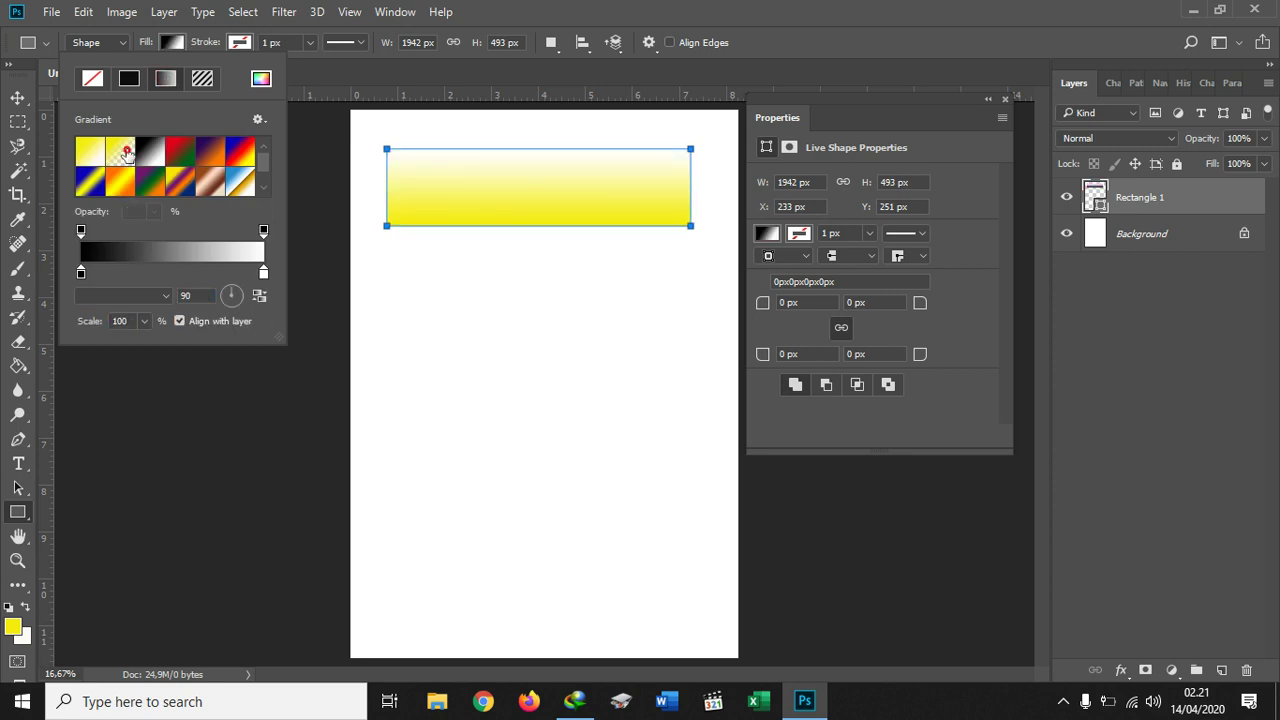
{"action": "left_click", "coordinate": [103, 155]}
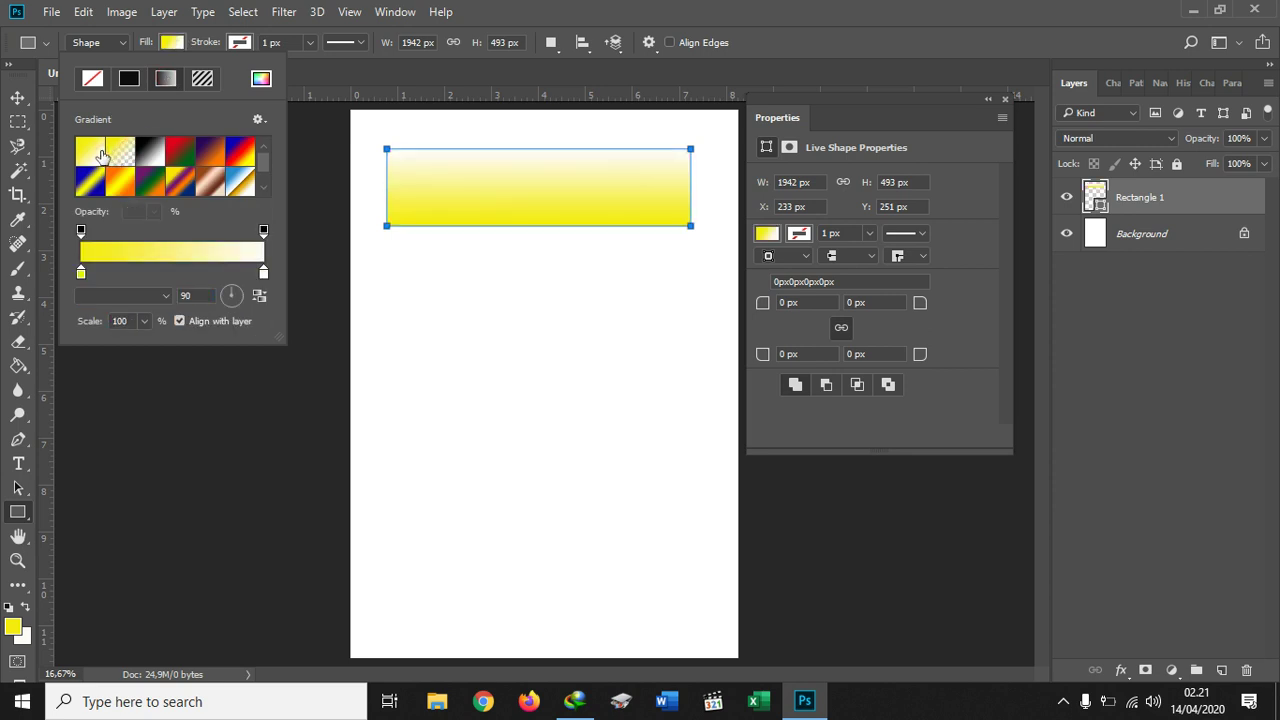
{"action": "left_click", "coordinate": [184, 152]}
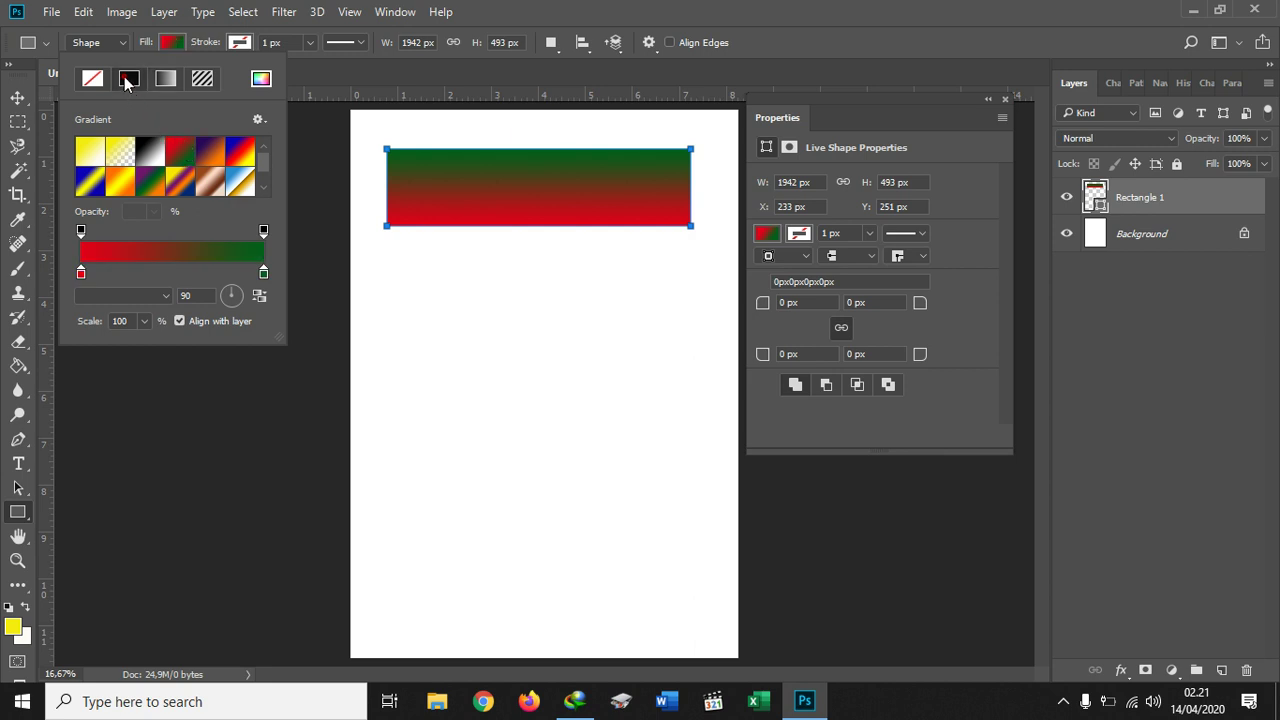
- Switch the rectangle's fill back to a solid colour and make it pinkish red
{"action": "left_click", "coordinate": [127, 80]}
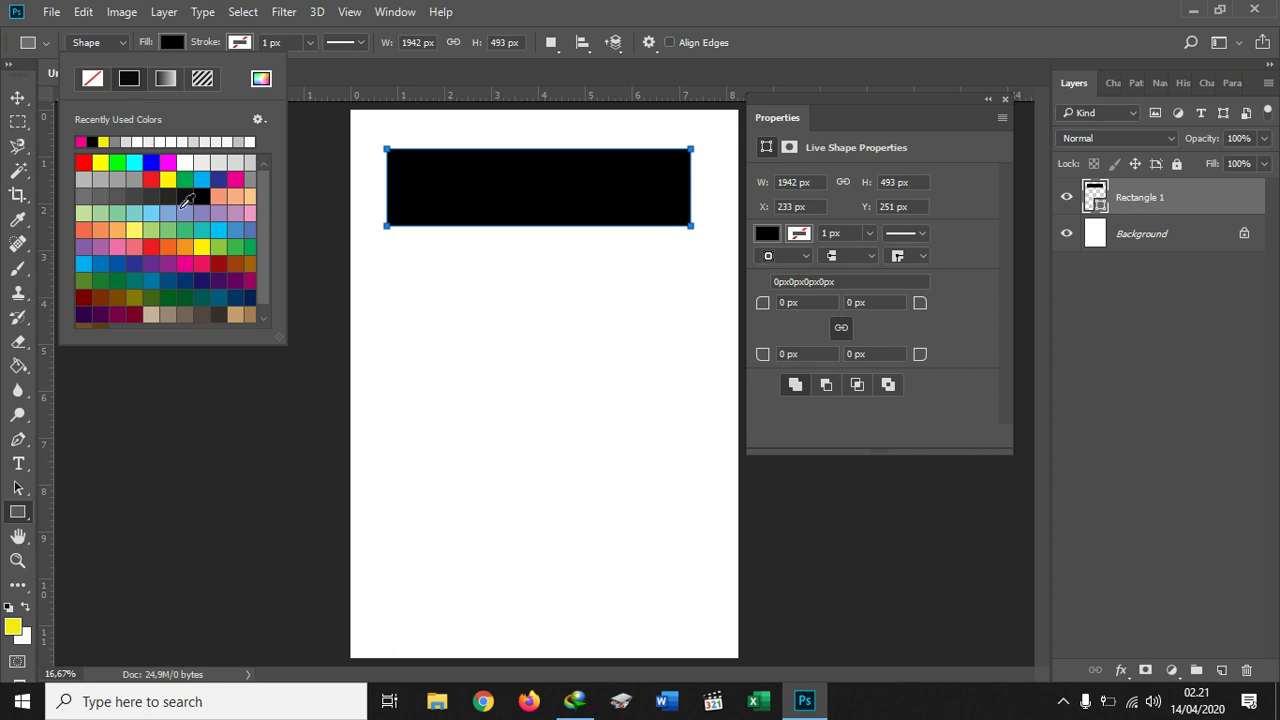
{"action": "left_click", "coordinate": [185, 262]}
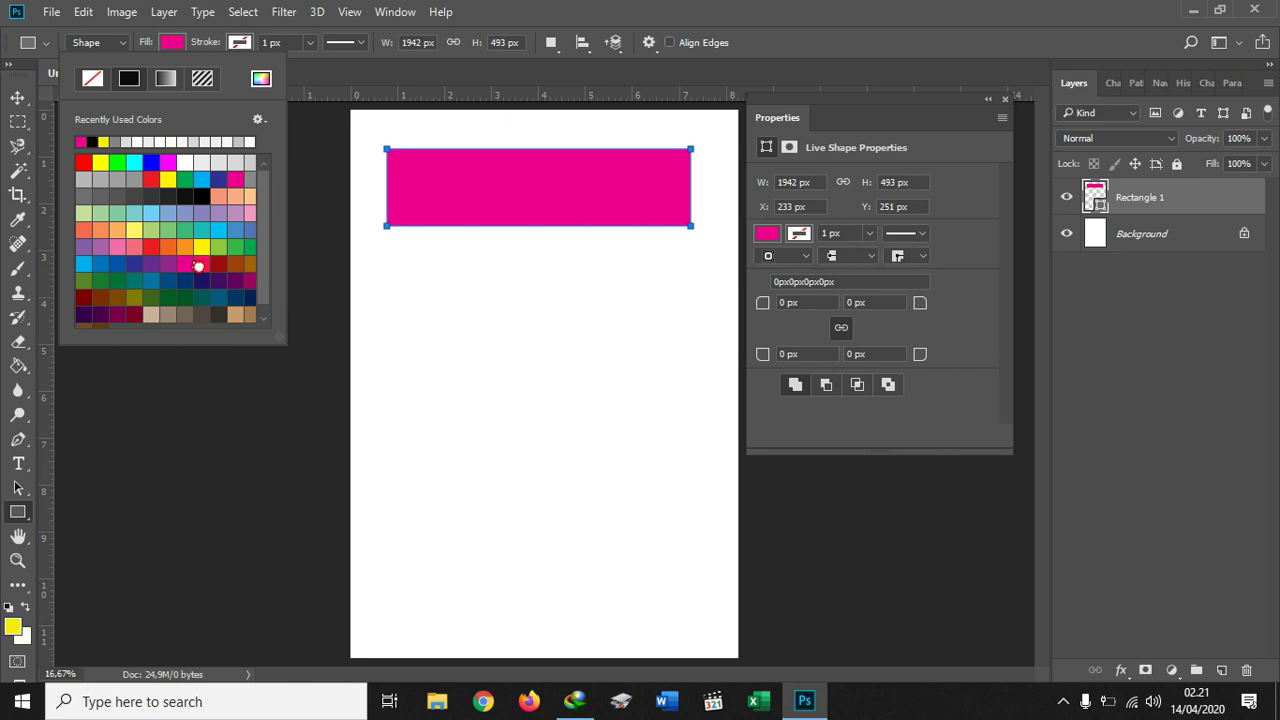
{"action": "left_click", "coordinate": [199, 264]}
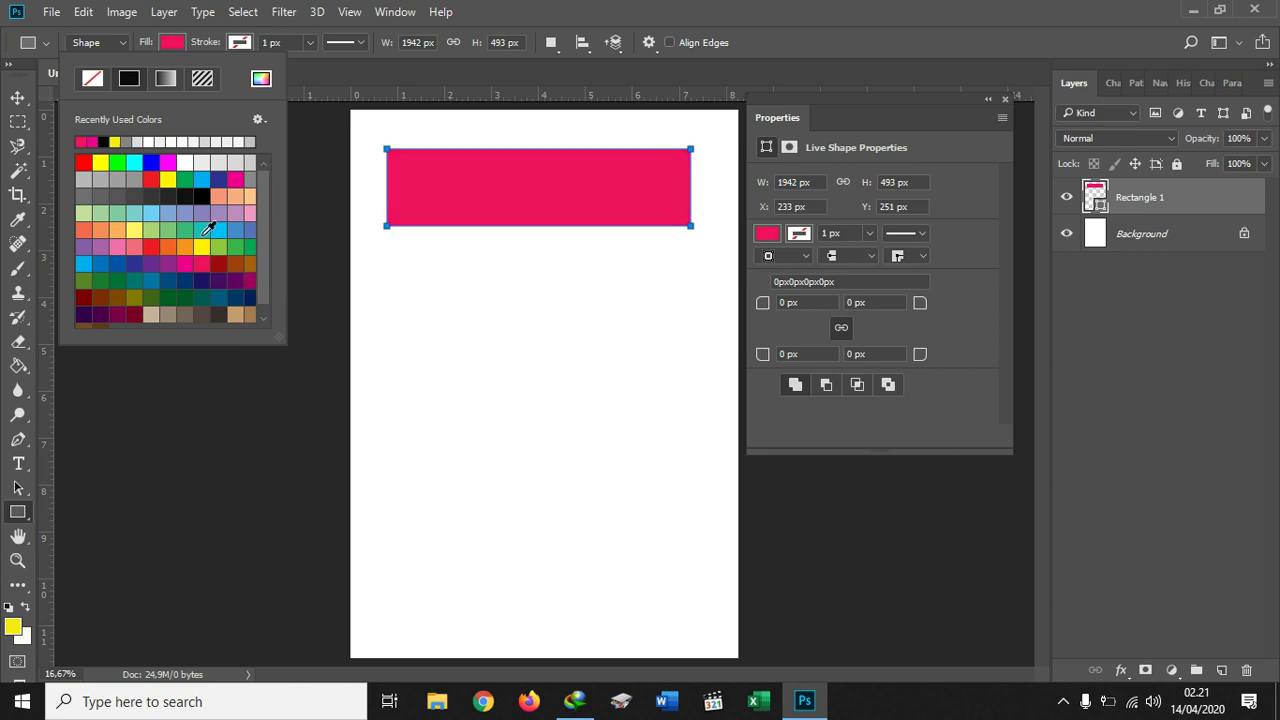
- Give the rectangle a solid yellow stroke about 34.7 px wide
{"action": "left_click", "coordinate": [239, 42]}
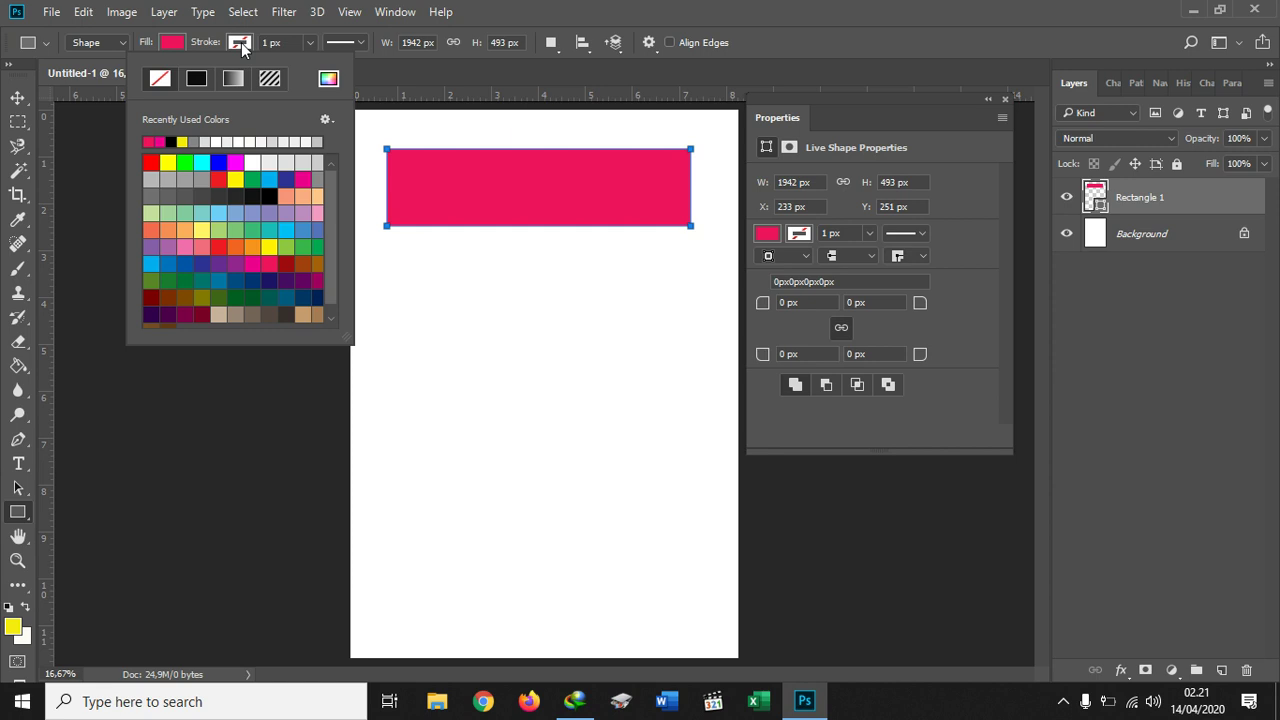
{"action": "left_click", "coordinate": [199, 80]}
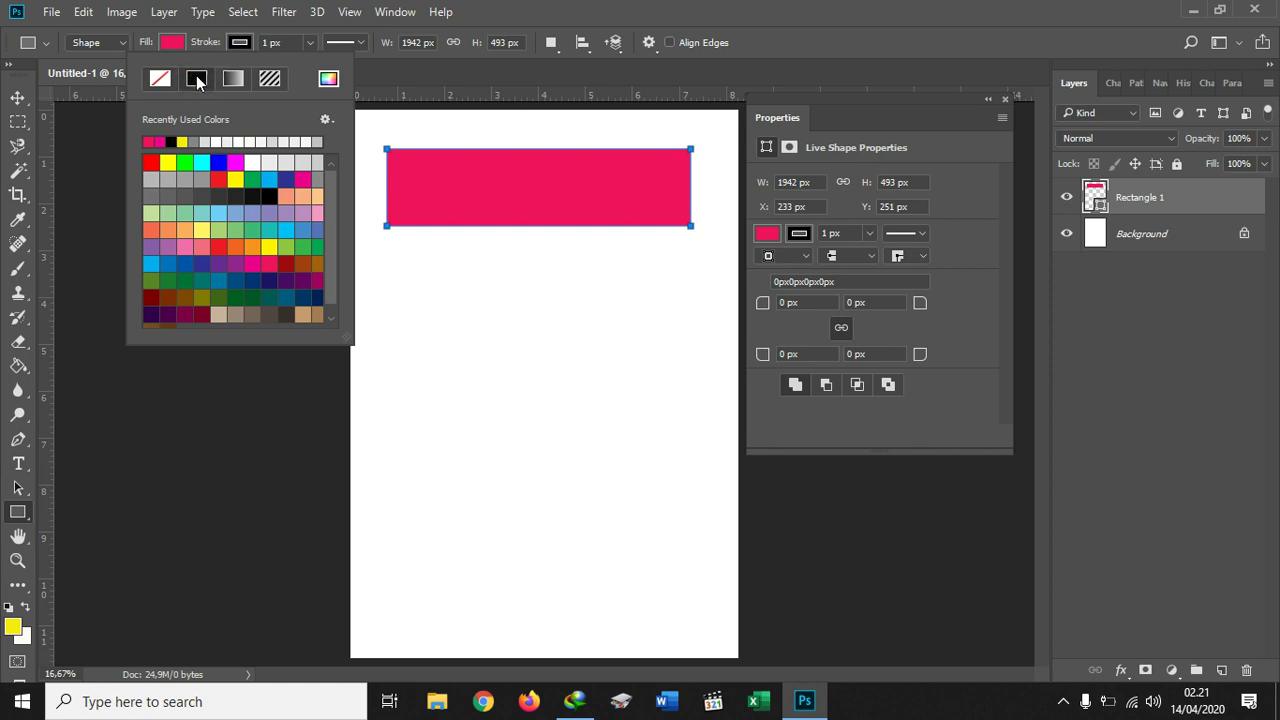
{"action": "left_click", "coordinate": [236, 178]}
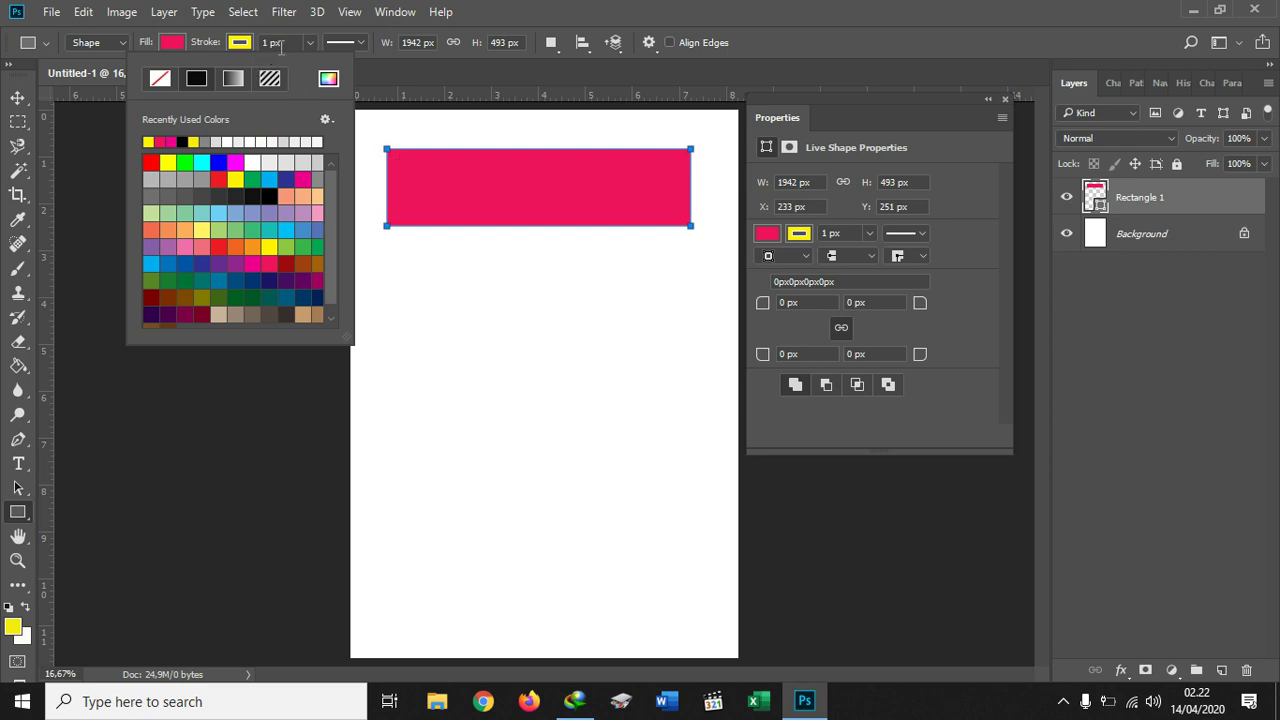
{"action": "left_click", "coordinate": [312, 40]}
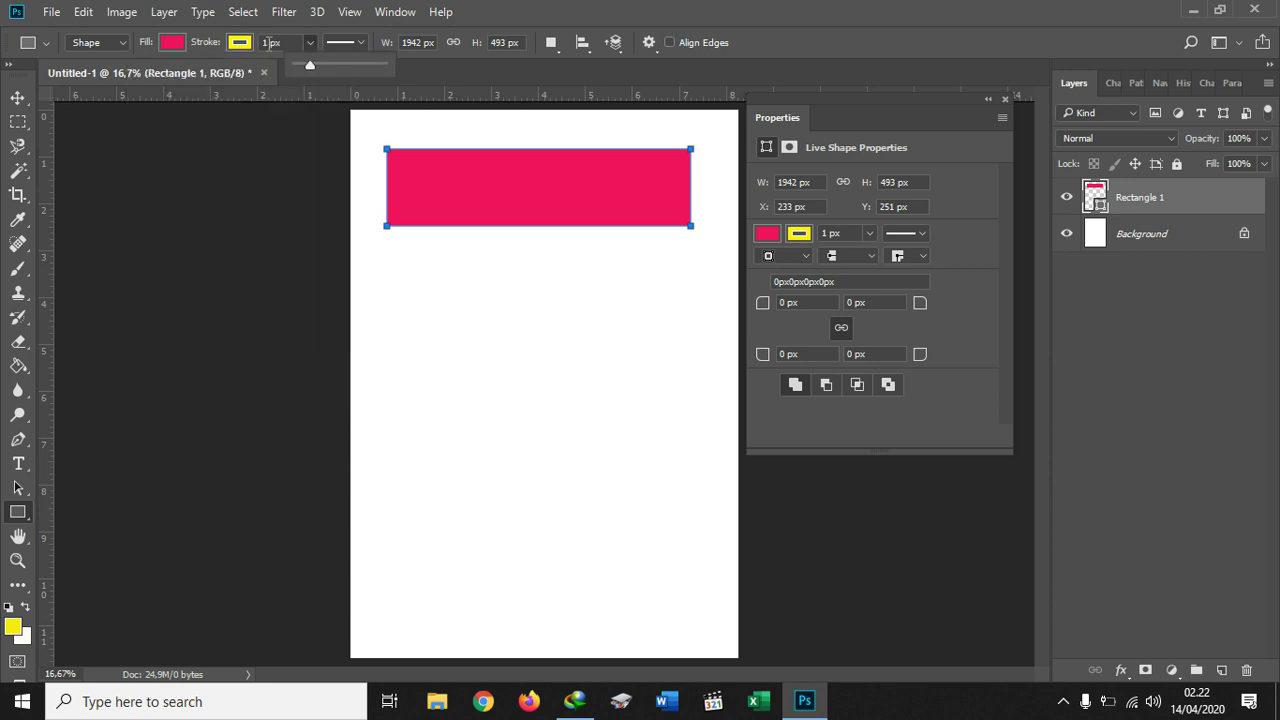
{"action": "left_click_drag", "start_coordinate": [310, 64], "coordinate": [322, 66]}
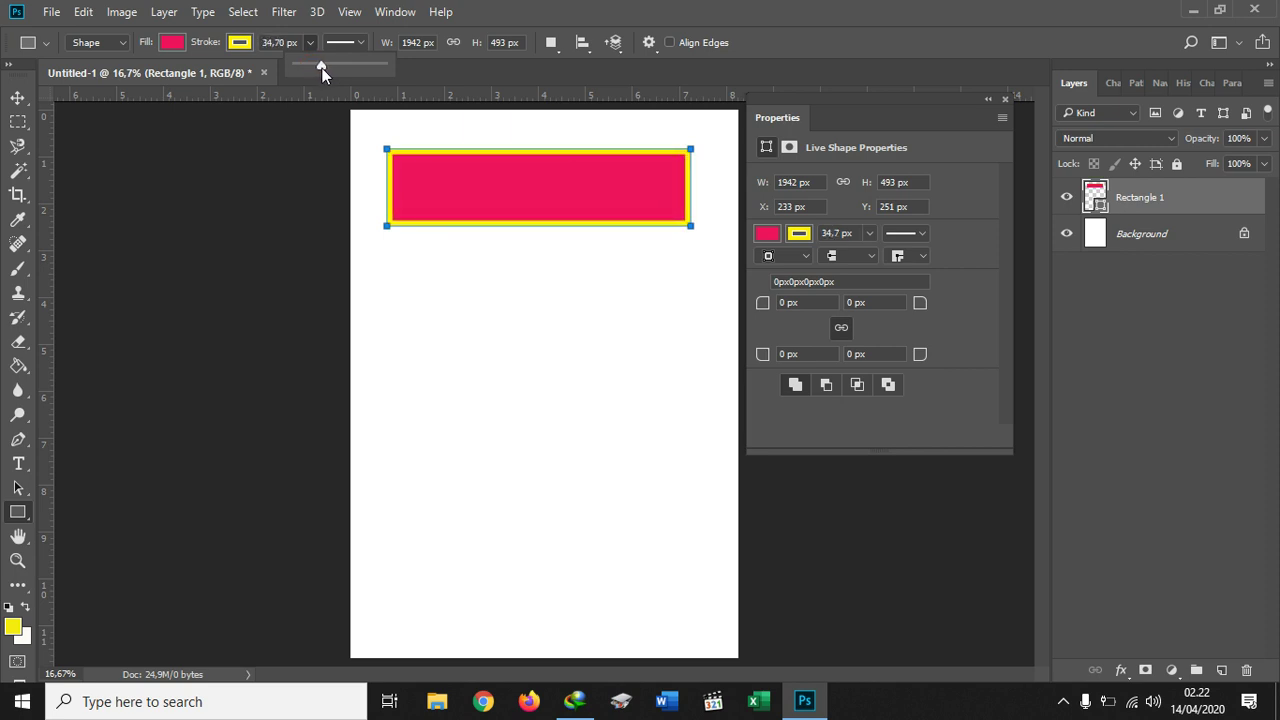
- Keep the stroke's continuous line style and move the rectangle slightly up and right to about X 269 px, Y 137 px
{"action": "left_click", "coordinate": [364, 40]}
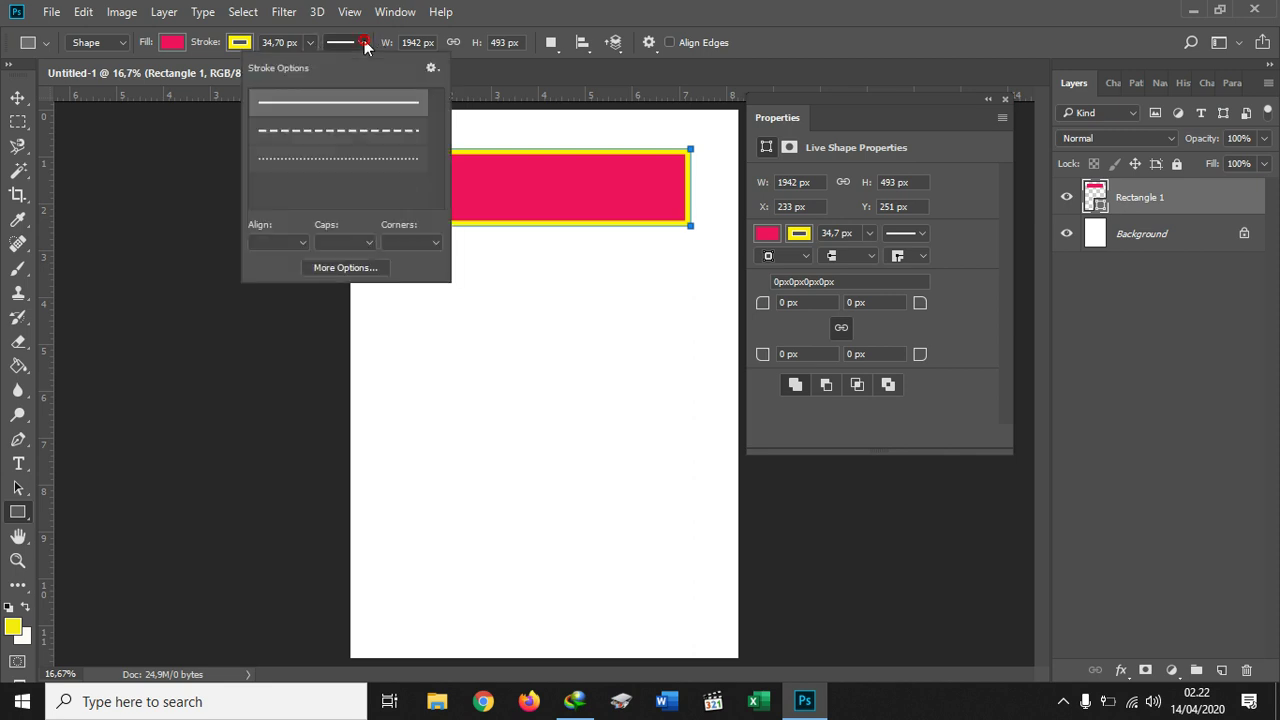
{"action": "left_click", "coordinate": [364, 40]}
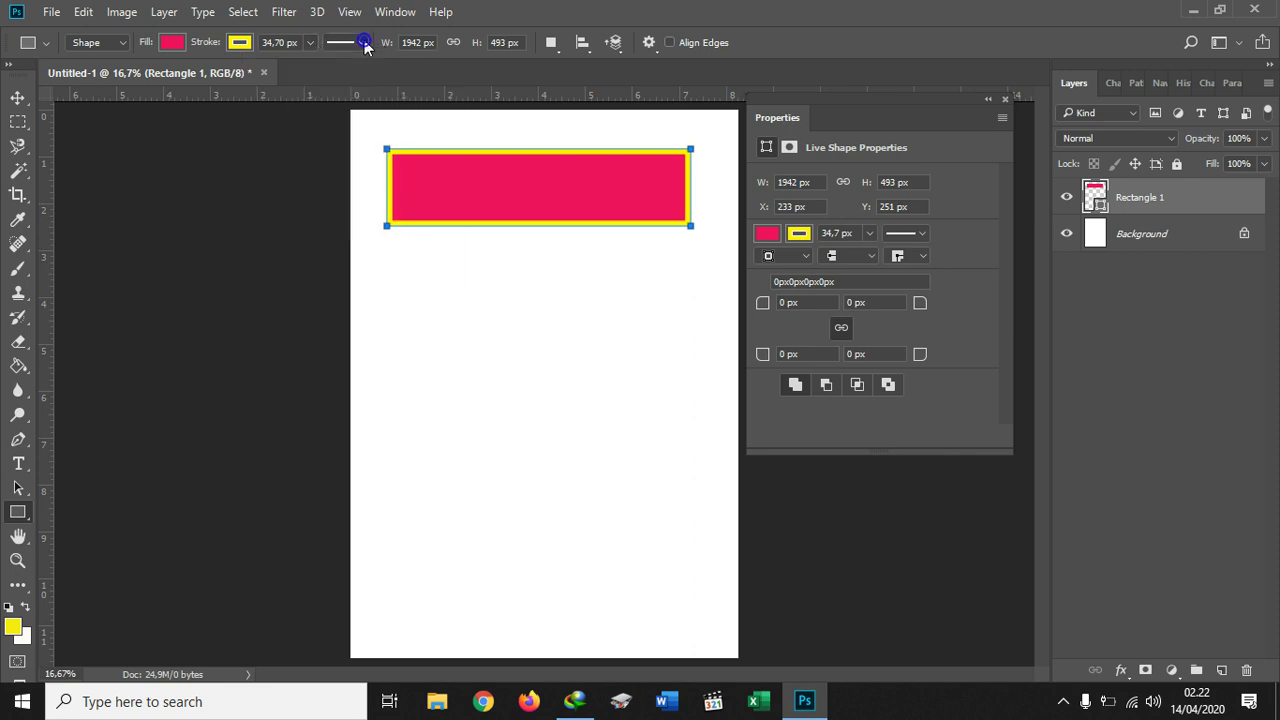
{"action": "left_click", "coordinate": [24, 99]}
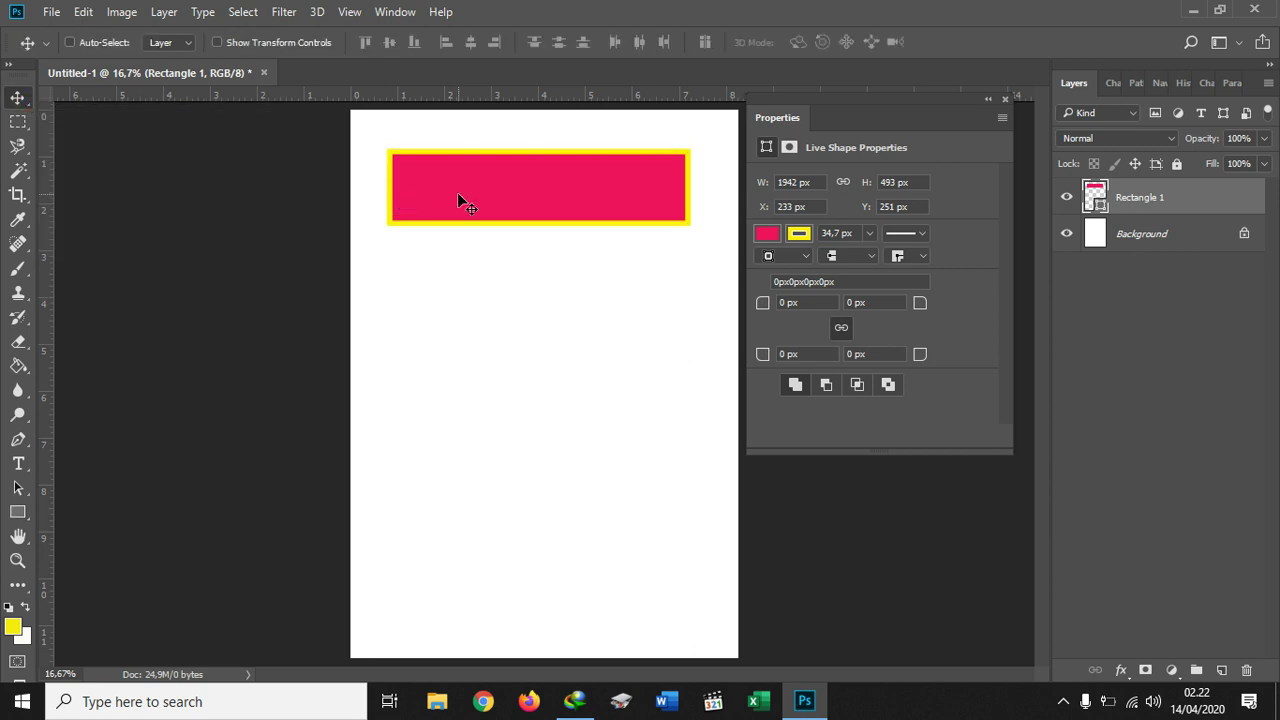
{"action": "mouse_move", "coordinate": [454, 192]}
{"action": "left_mouse_down"}
{"action": "mouse_move", "coordinate": [437, 169]}
{"action": "mouse_move", "coordinate": [467, 178]}
{"action": "left_mouse_up"}
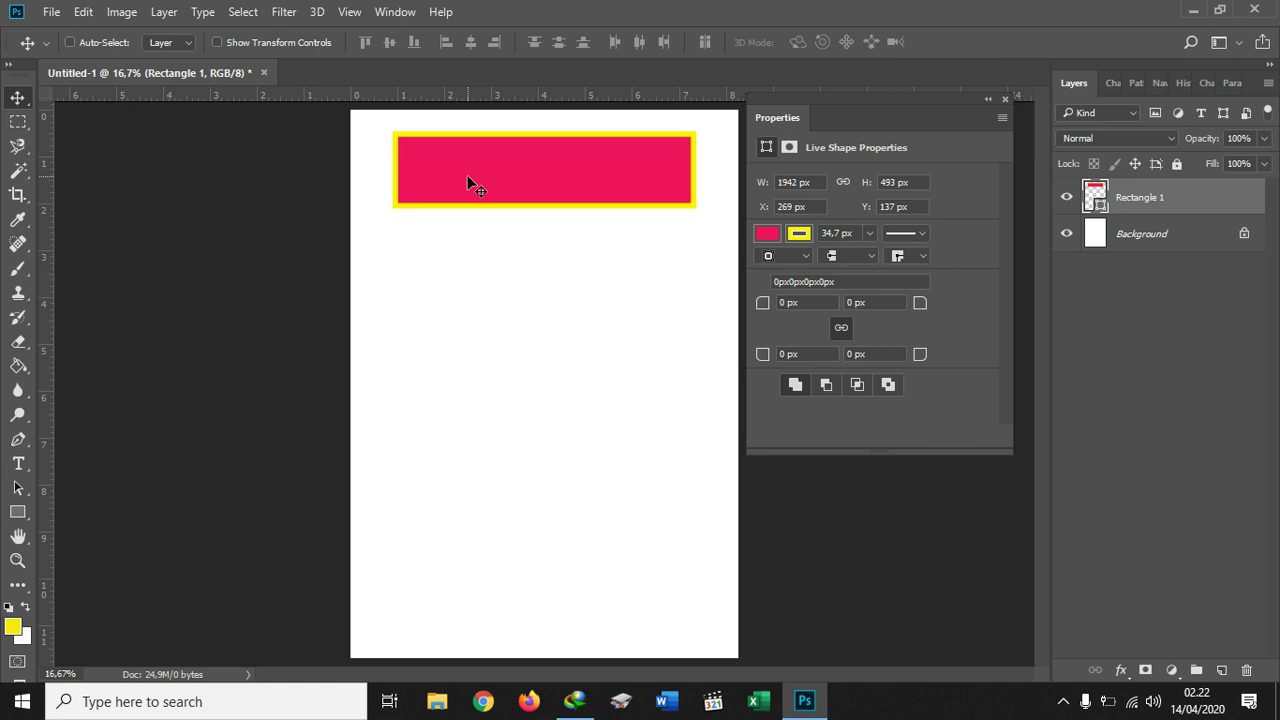
- Choose the Custom Shape Tool and replace its current shape presets with the complete "All" set
{"action": "left_click", "coordinate": [27, 520]}
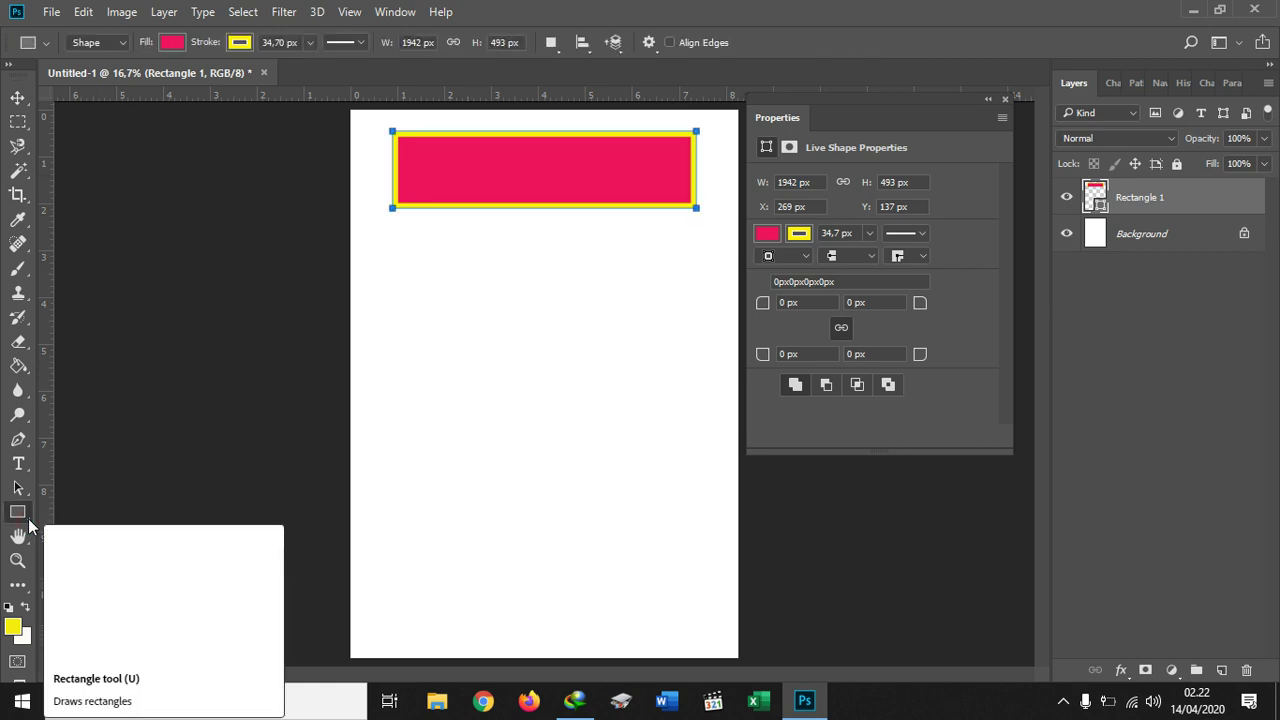
{"action": "right_click", "coordinate": [28, 521]}
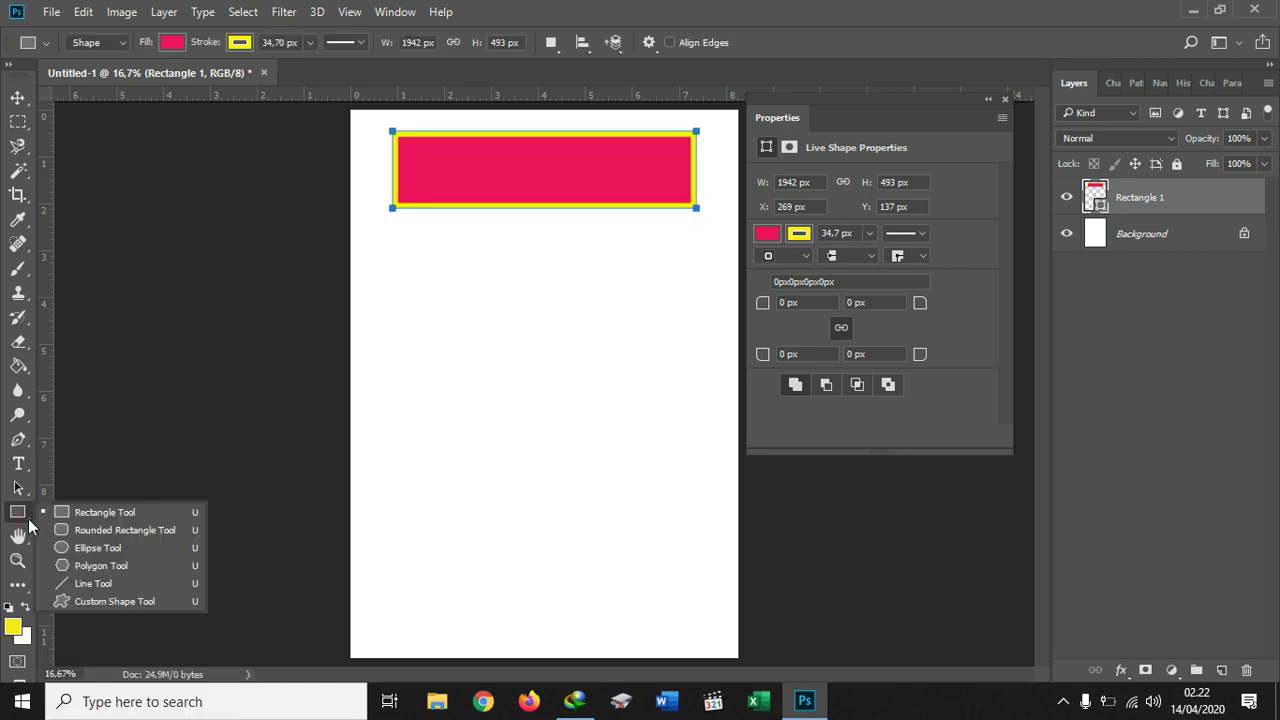
{"action": "left_click", "coordinate": [110, 600]}
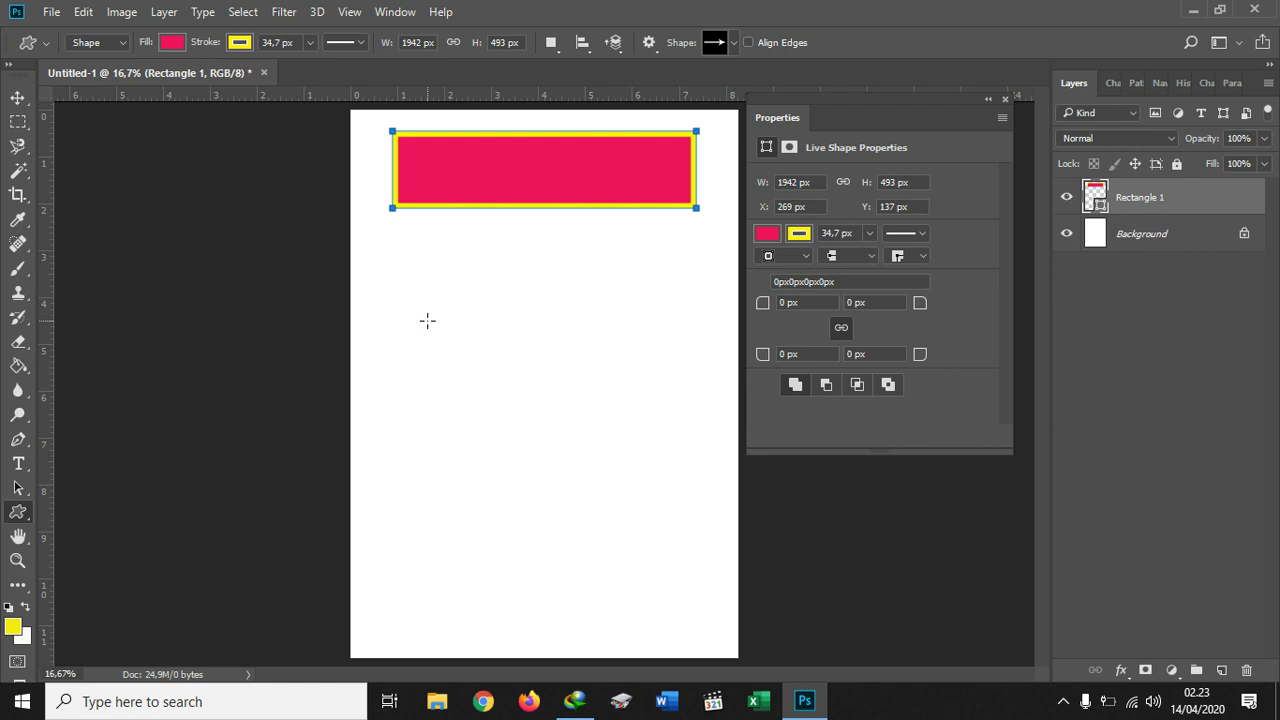
{"action": "left_click", "coordinate": [738, 44]}
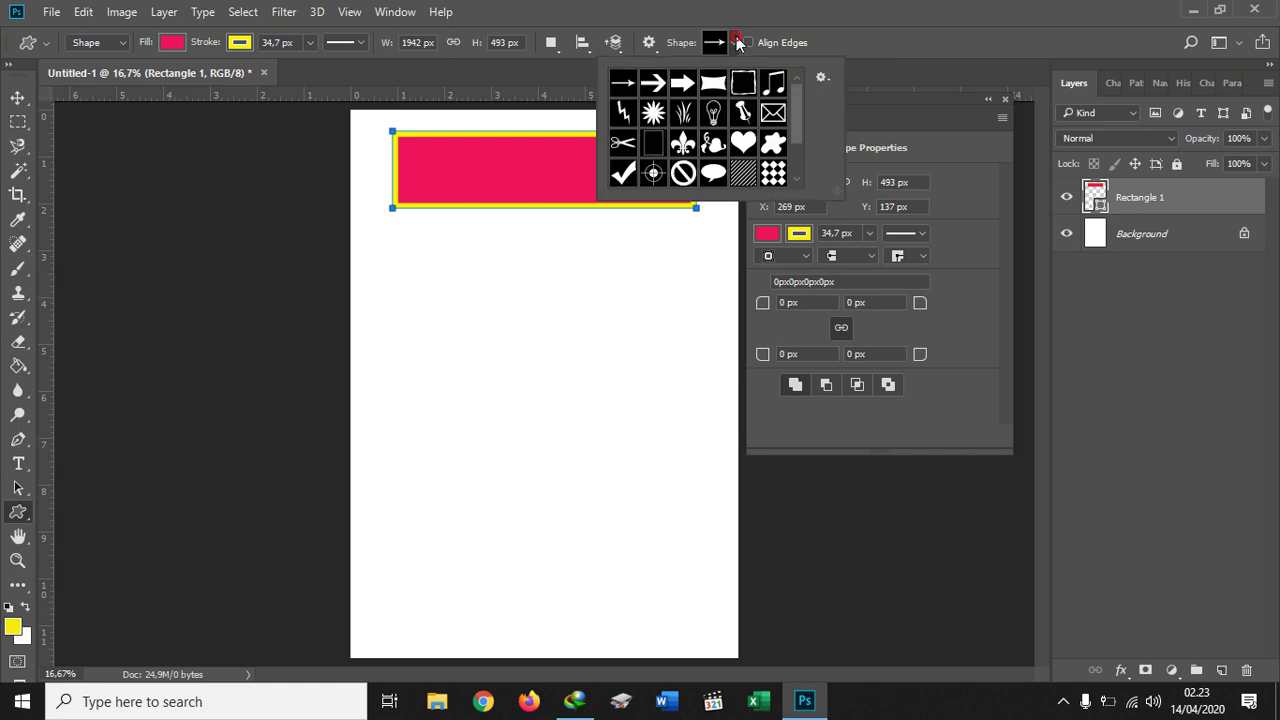
{"action": "mouse_move", "coordinate": [796, 98]}
{"action": "left_mouse_down"}
{"action": "mouse_move", "coordinate": [798, 139]}
{"action": "mouse_move", "coordinate": [795, 84]}
{"action": "mouse_move", "coordinate": [797, 141]}
{"action": "mouse_move", "coordinate": [797, 103]}
{"action": "left_mouse_up"}
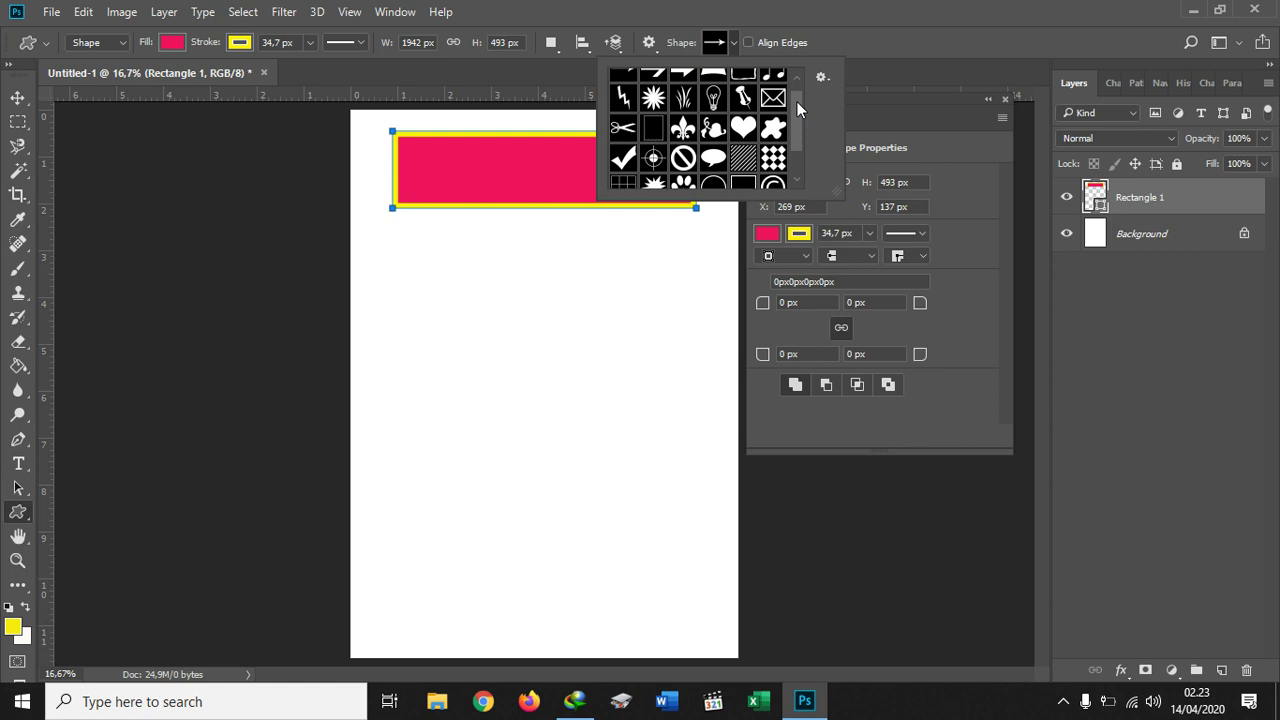
{"action": "left_click_drag", "start_coordinate": [797, 102], "coordinate": [798, 92]}
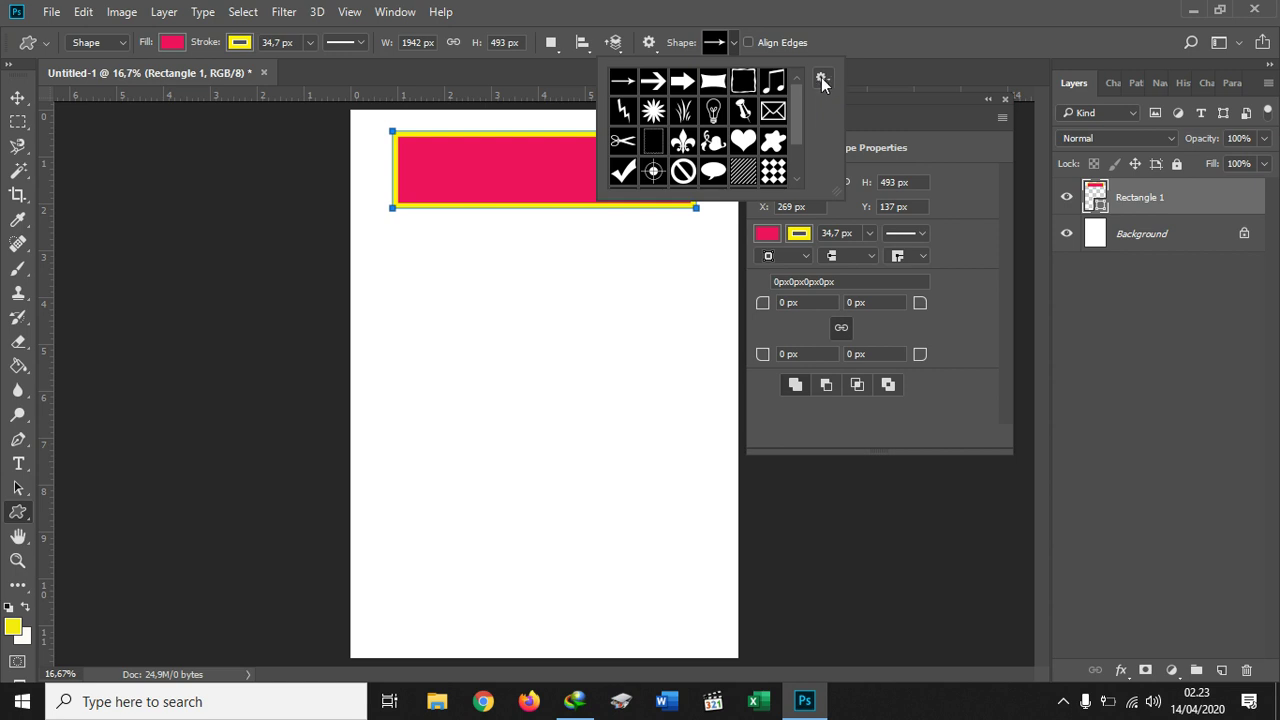
{"action": "left_click", "coordinate": [822, 80]}
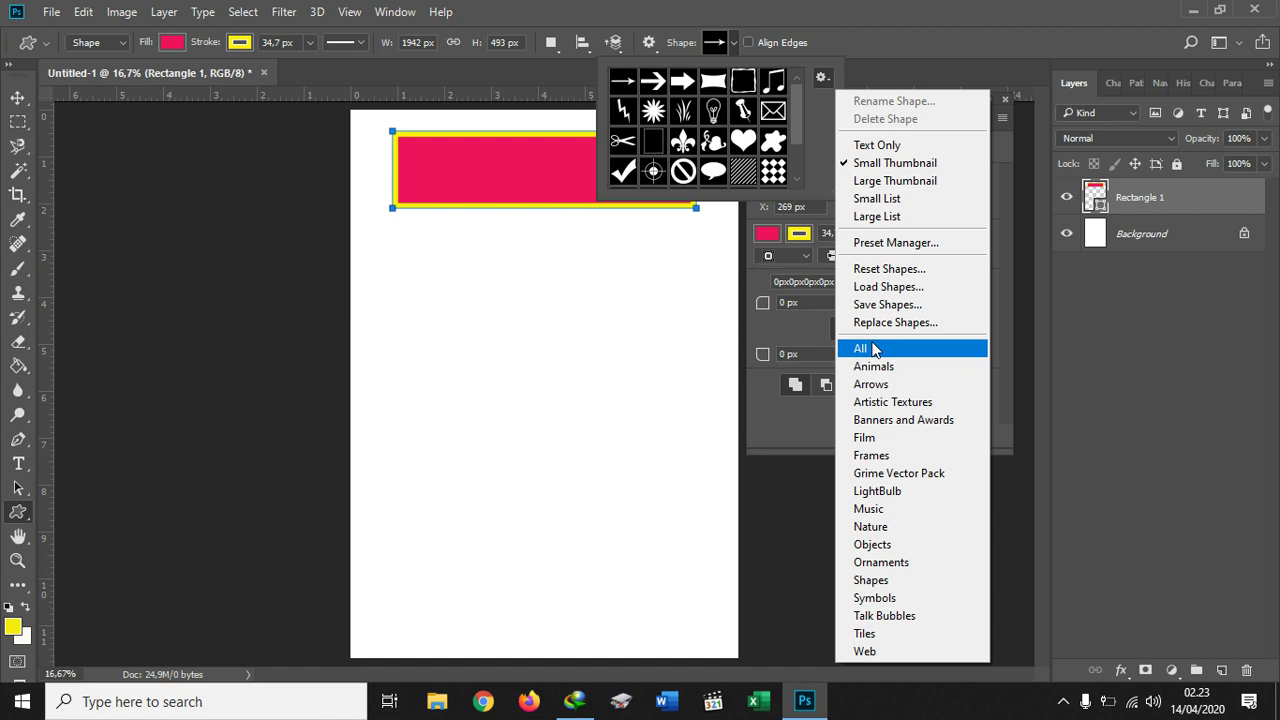
{"action": "left_click", "coordinate": [872, 348]}
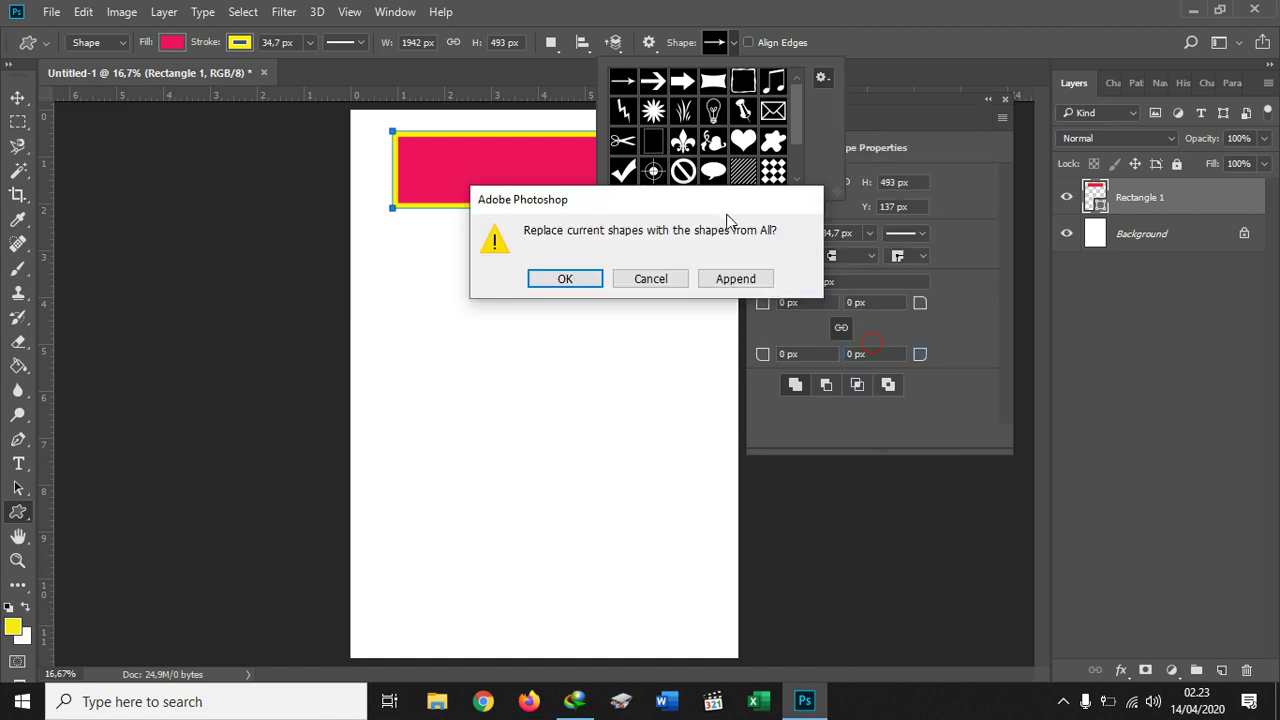
{"action": "left_click", "coordinate": [576, 278]}
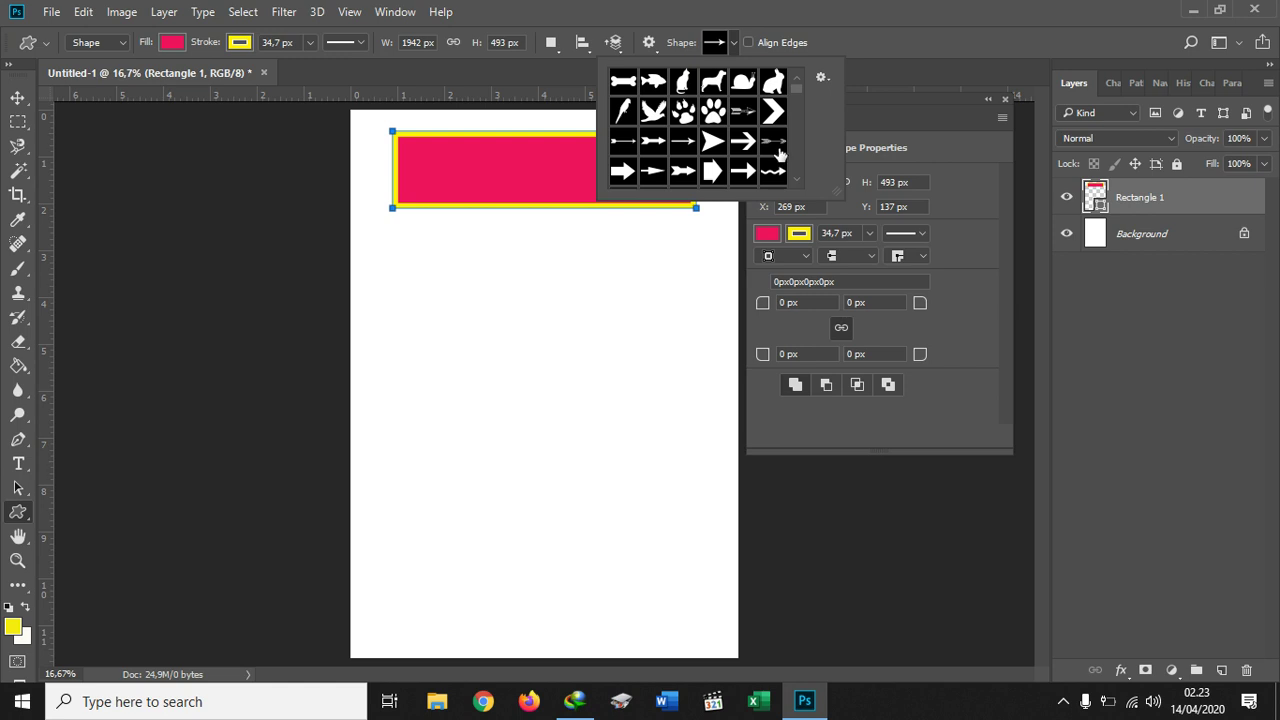
- Choose the umbrella from the custom shapes and draw it about 1291 × 1398 px below the rectangle
{"action": "left_click_drag", "start_coordinate": [794, 88], "coordinate": [800, 151]}
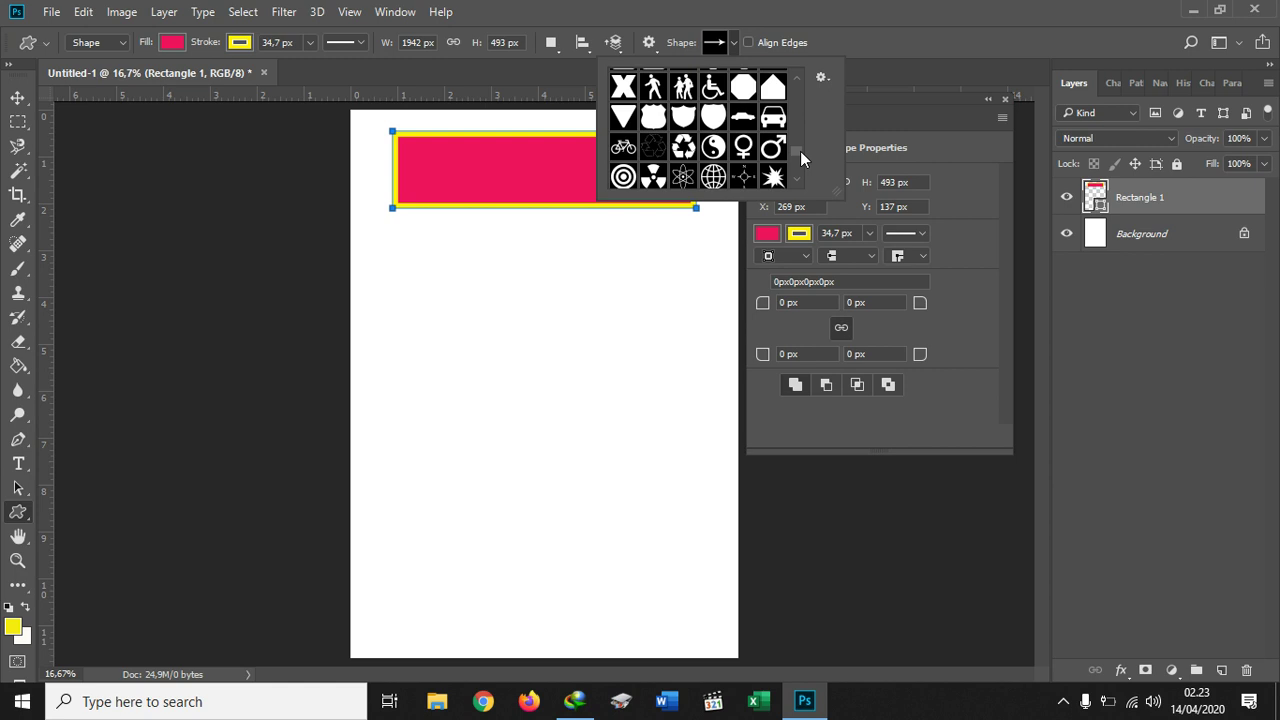
{"action": "left_click_drag", "start_coordinate": [801, 162], "coordinate": [799, 122]}
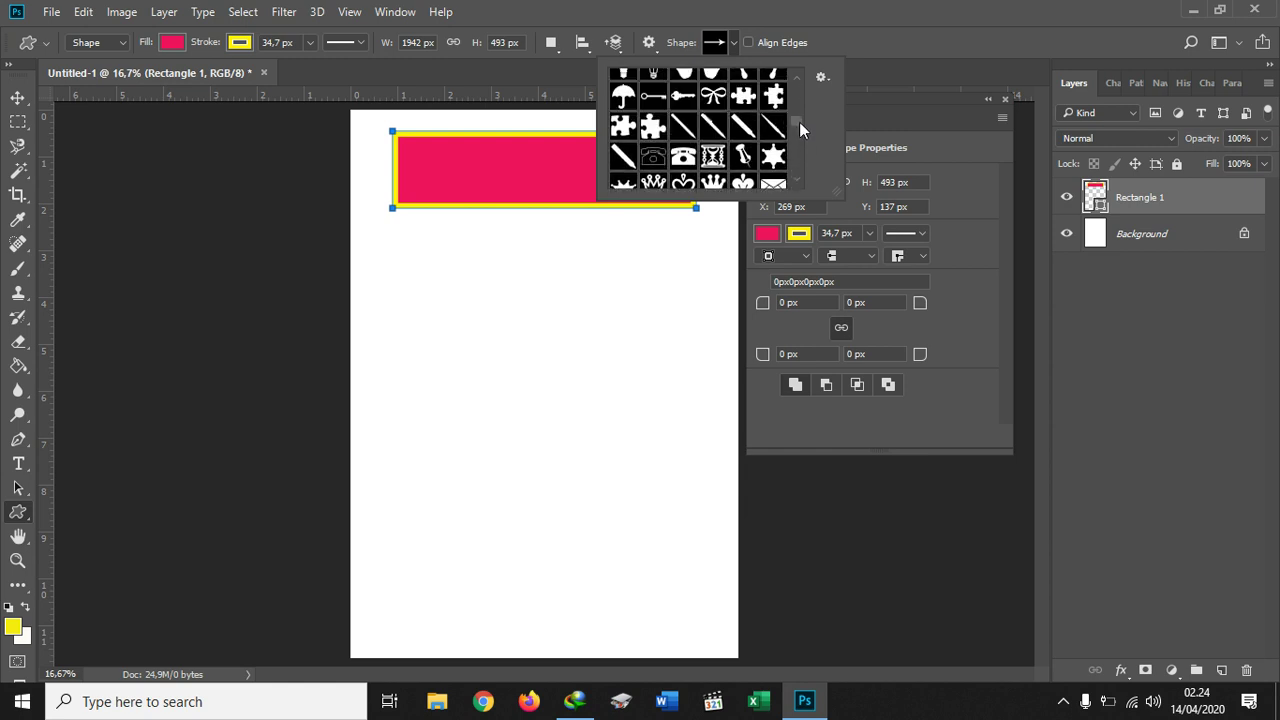
{"action": "left_click", "coordinate": [623, 95]}
{"action": "left_click", "coordinate": [450, 238]}
{"action": "left_click_drag", "start_coordinate": [453, 241], "coordinate": [683, 456]}
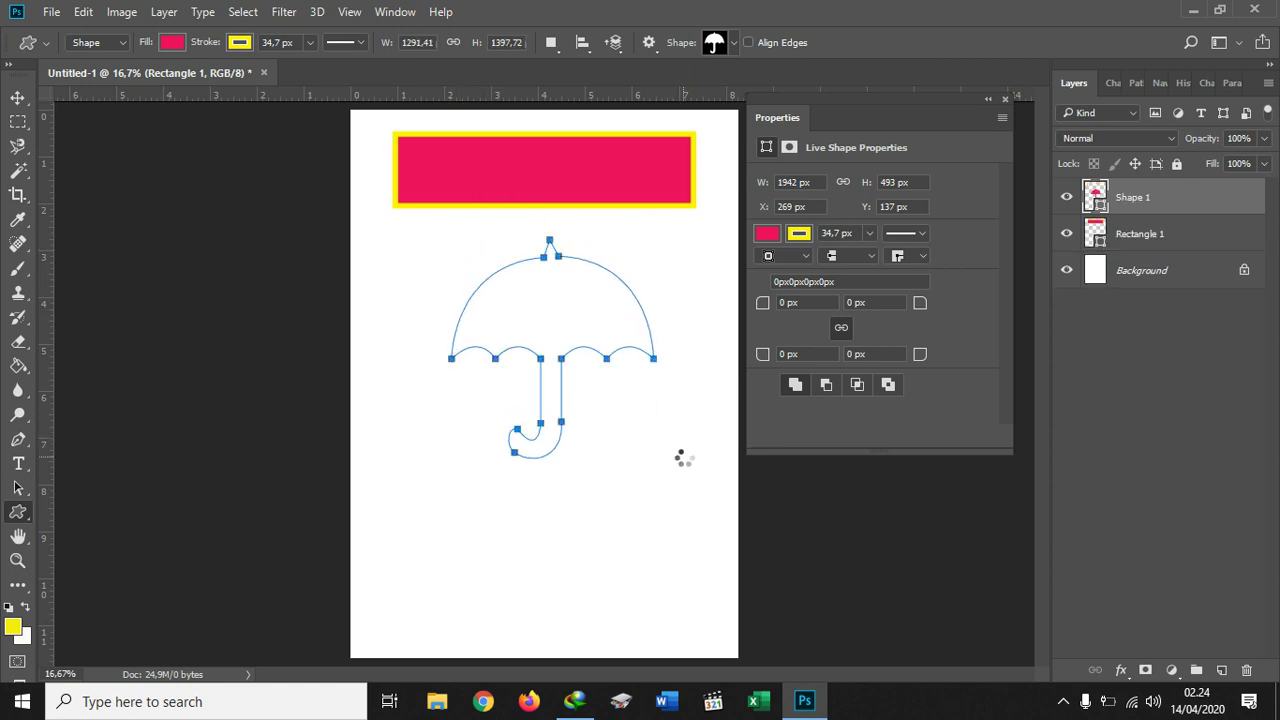
- Fill the umbrella with green and move it slightly up and right, keeping it just below the rectangle
{"action": "left_click", "coordinate": [173, 45]}
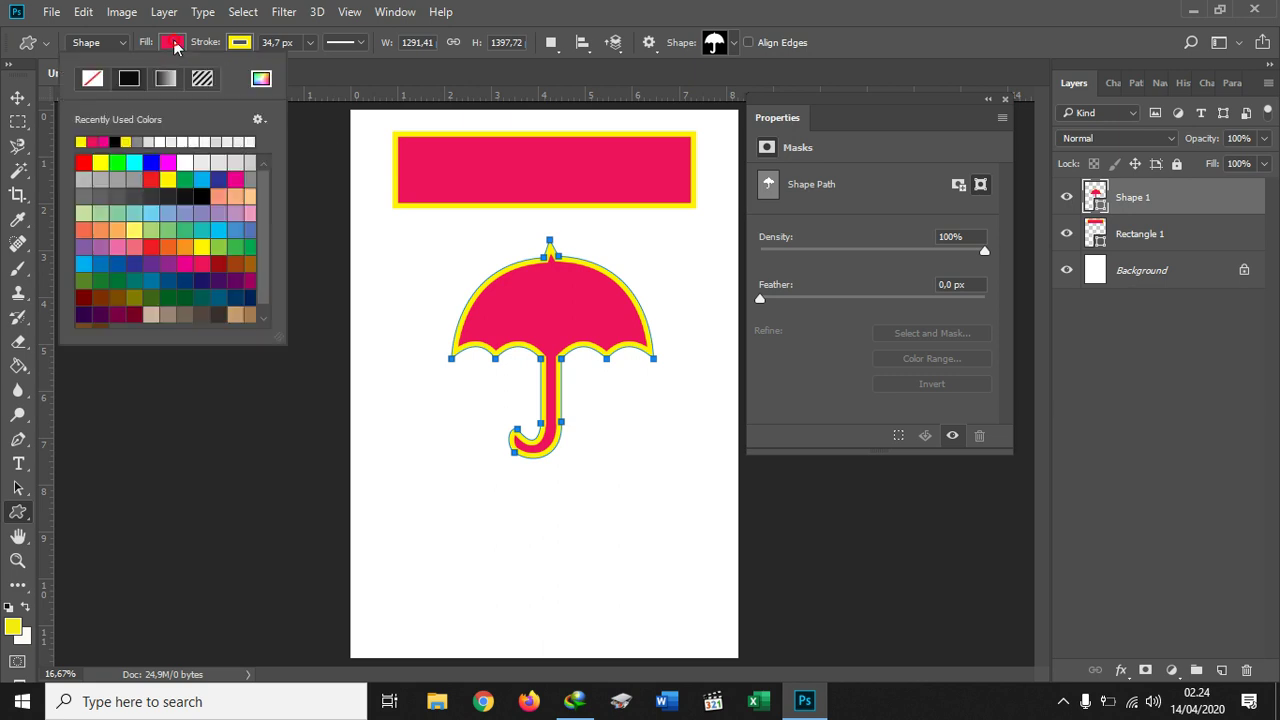
{"action": "left_click", "coordinate": [183, 181]}
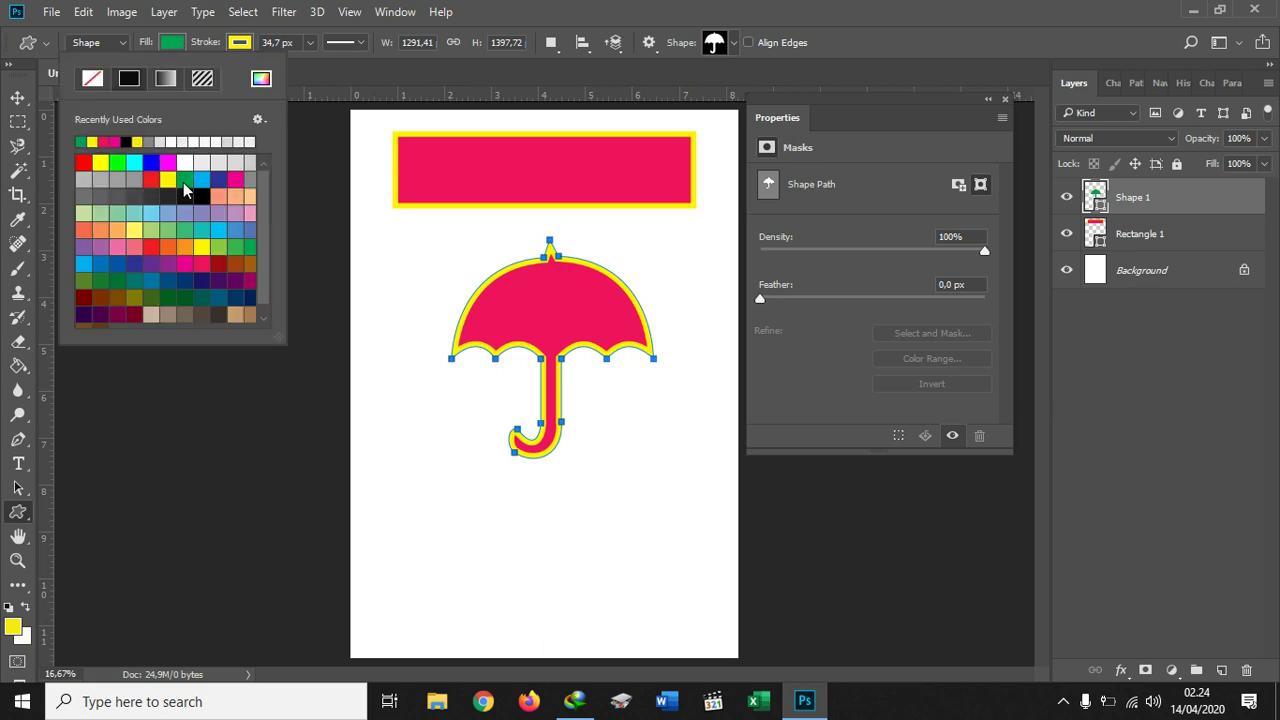
{"action": "left_click", "coordinate": [19, 95]}
{"action": "left_click", "coordinate": [19, 96]}
{"action": "left_click_drag", "start_coordinate": [555, 318], "coordinate": [612, 220]}
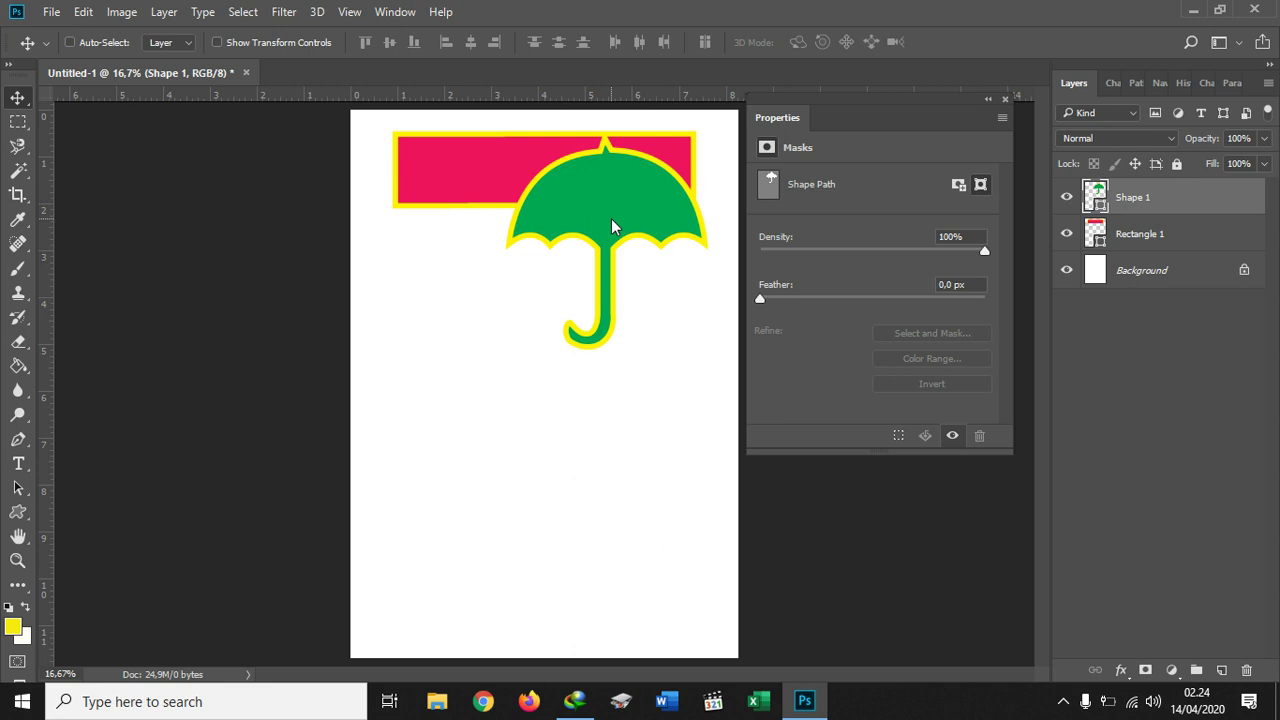
{"action": "left_click_drag", "start_coordinate": [611, 222], "coordinate": [612, 313]}
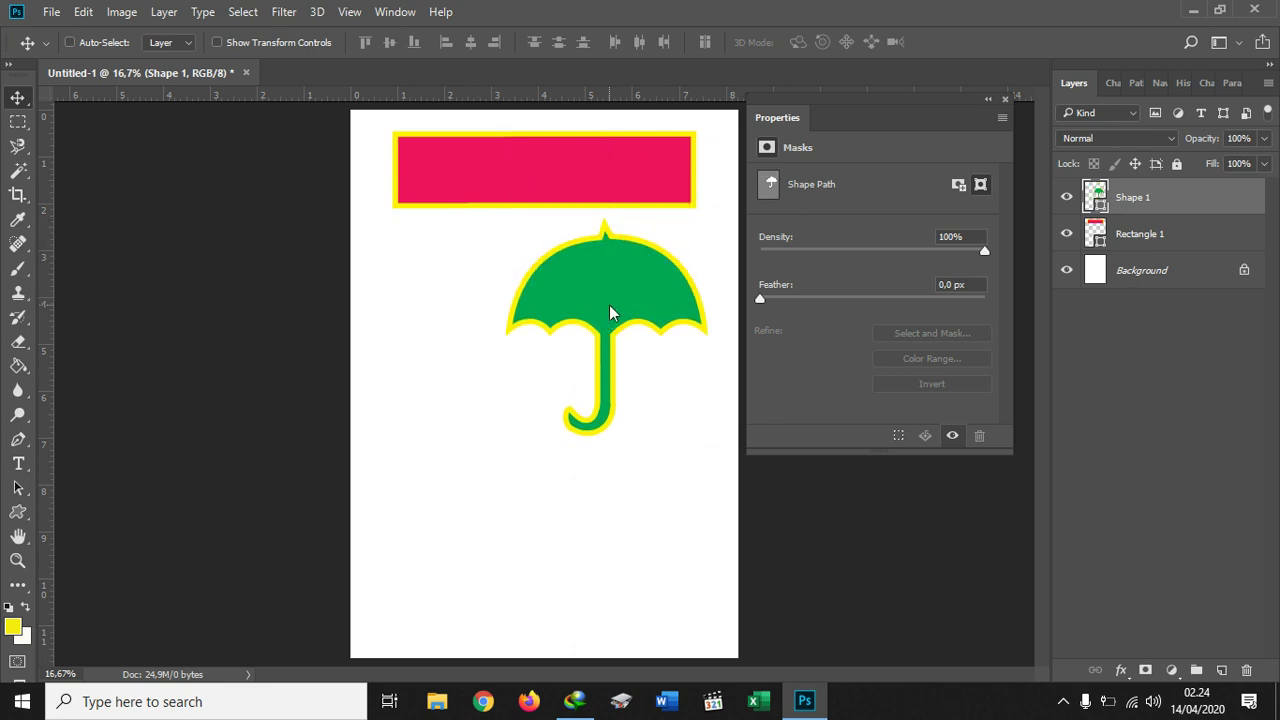
{"action": "left_click", "coordinate": [1060, 702]}
{"action": "right_click", "coordinate": [1026, 663]}
{"action": "left_click", "coordinate": [1070, 613]}
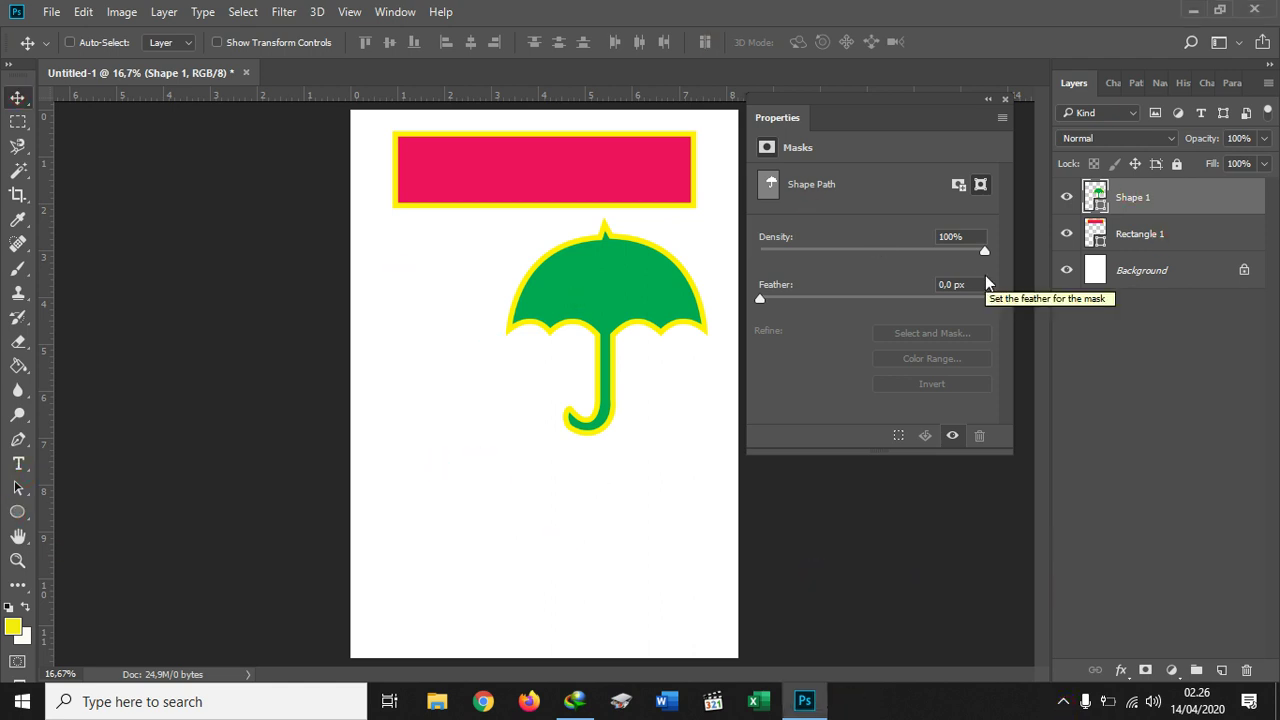
- Delete the green umbrella layer and the pink rectangle layer, leaving only the background
{"action": "key", "text": "Delete"}
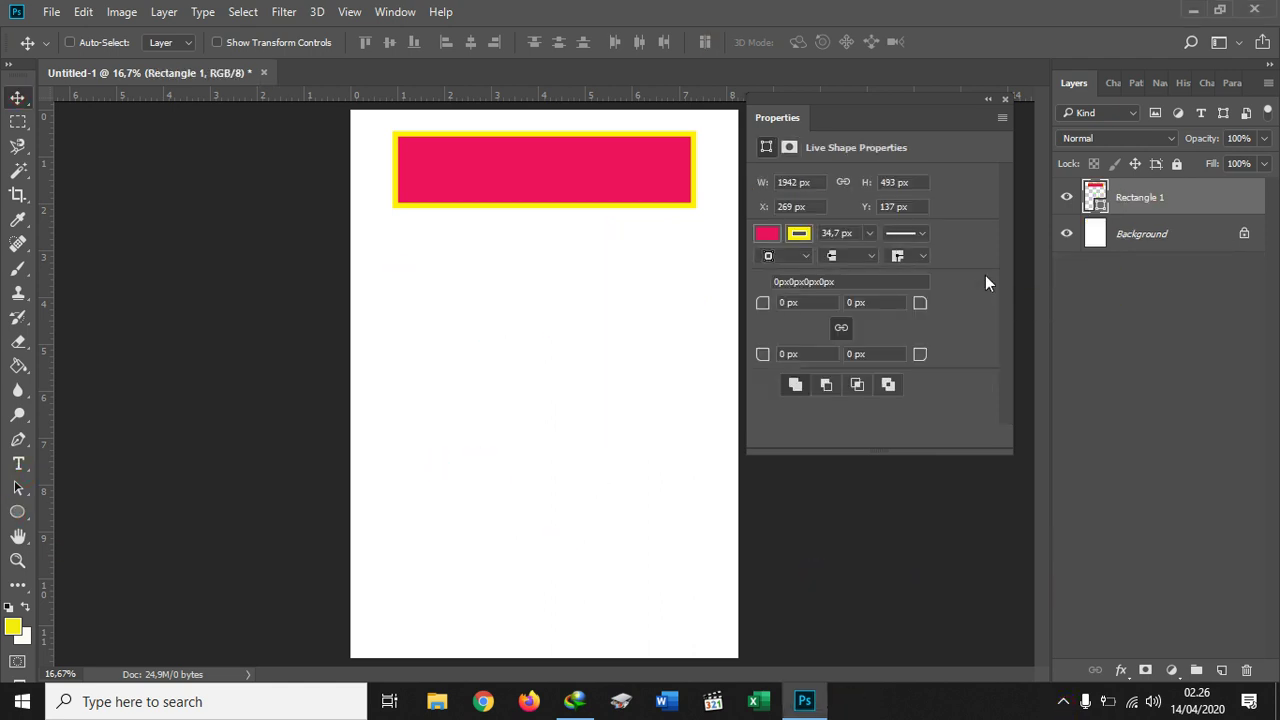
{"action": "key", "text": "Delete"}
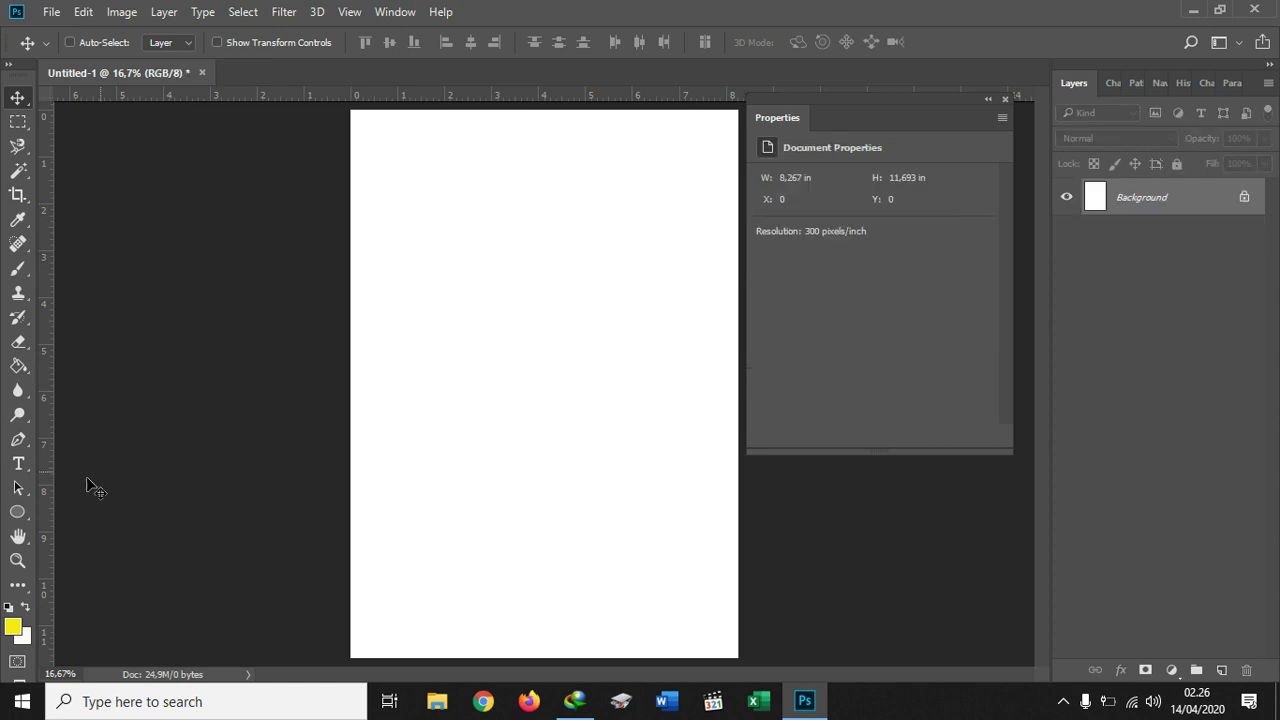
- Draw a yellow circle about 1265 × 1265 px mid-page and give it a blue stroke about 81 px wide
{"action": "left_click", "coordinate": [20, 512]}
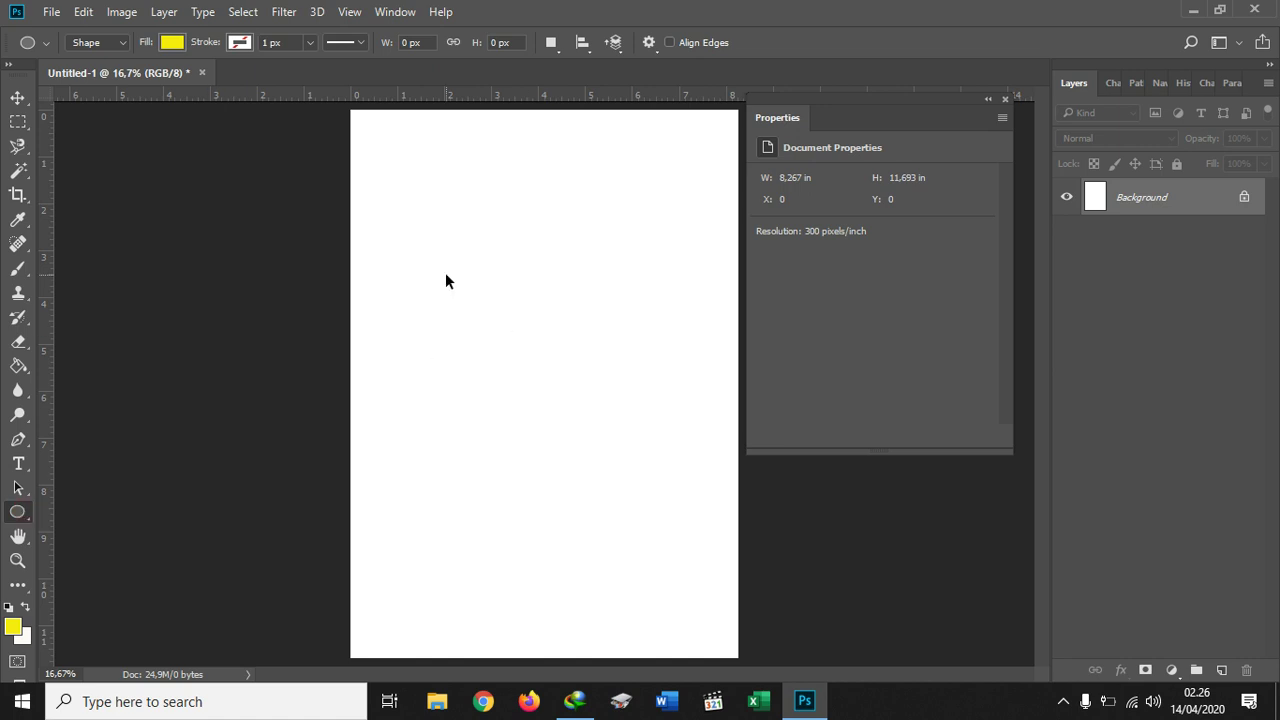
{"action": "left_click_drag", "start_coordinate": [445, 271], "coordinate": [701, 469]}
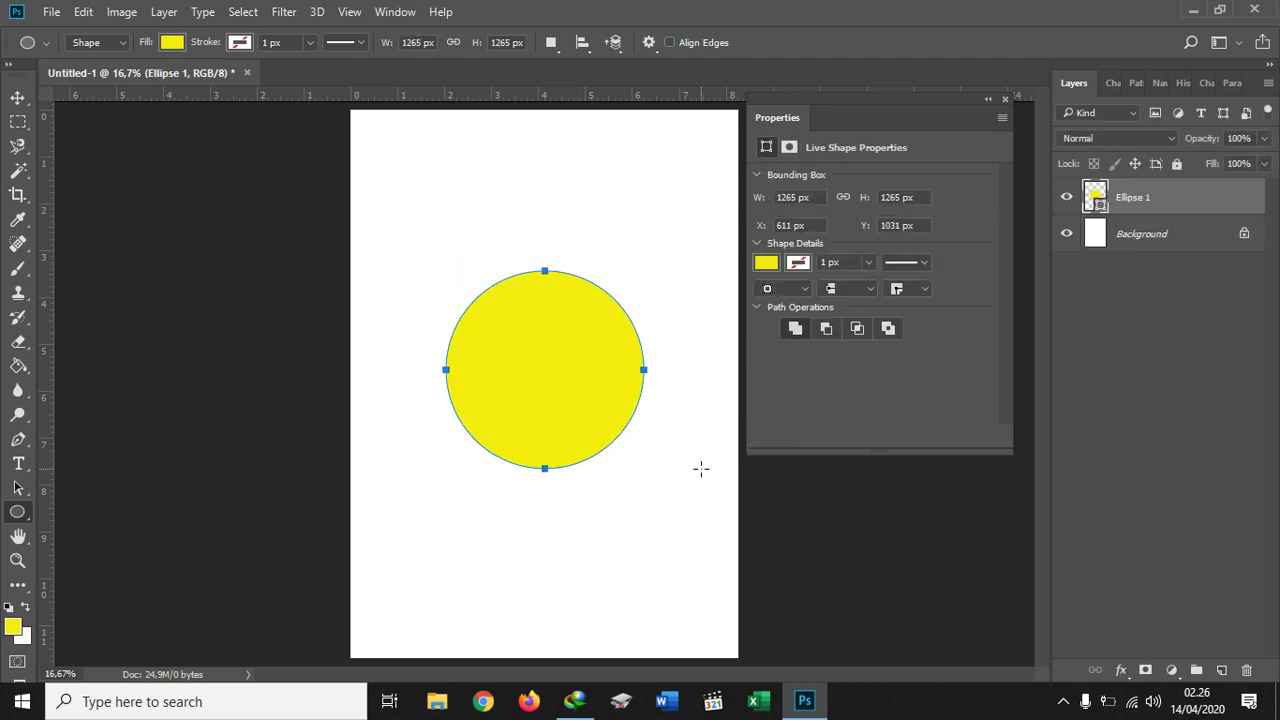
{"action": "left_click", "coordinate": [239, 43]}
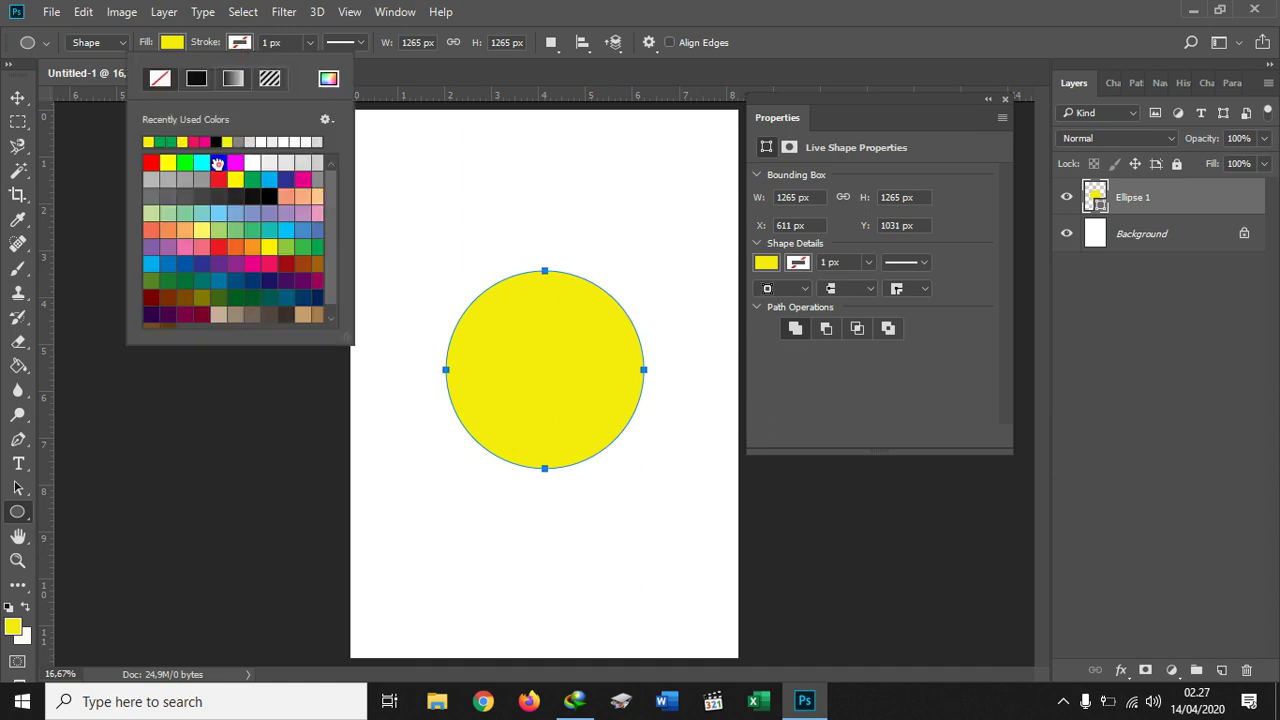
{"action": "left_click", "coordinate": [217, 163]}
{"action": "left_click", "coordinate": [309, 43]}
{"action": "left_click_drag", "start_coordinate": [321, 65], "coordinate": [336, 64]}
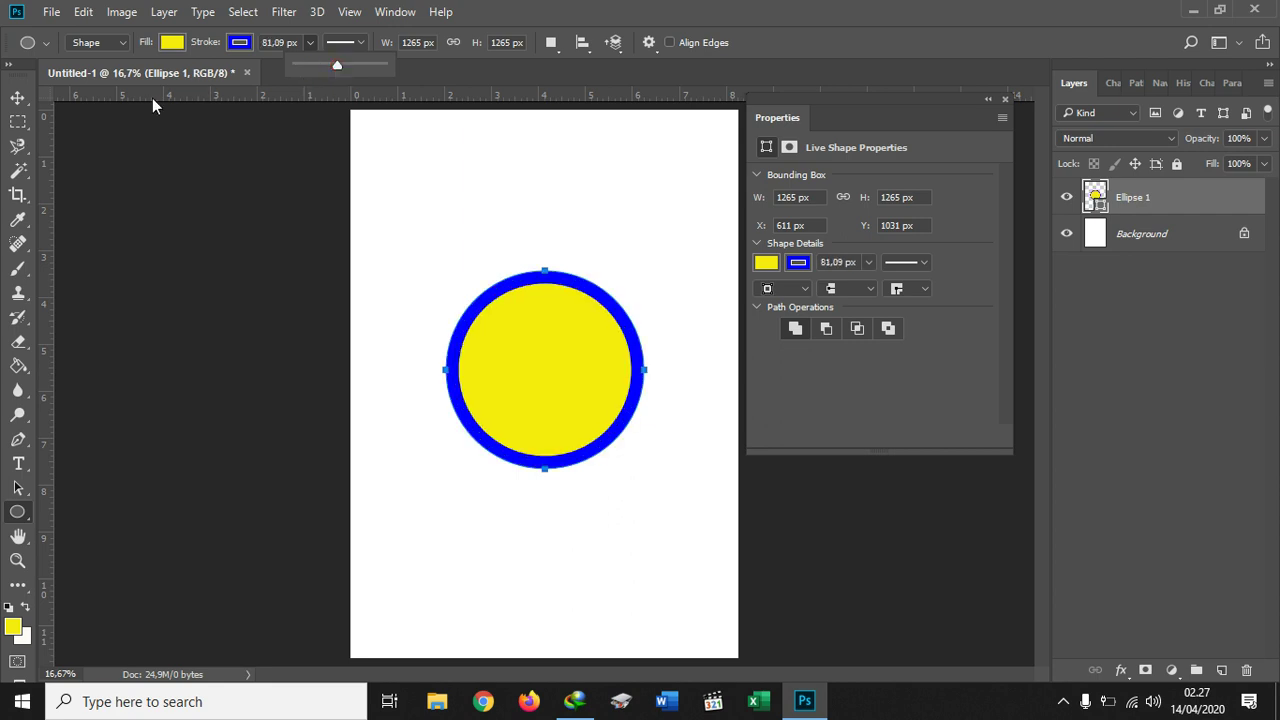
{"action": "left_click", "coordinate": [18, 97]}
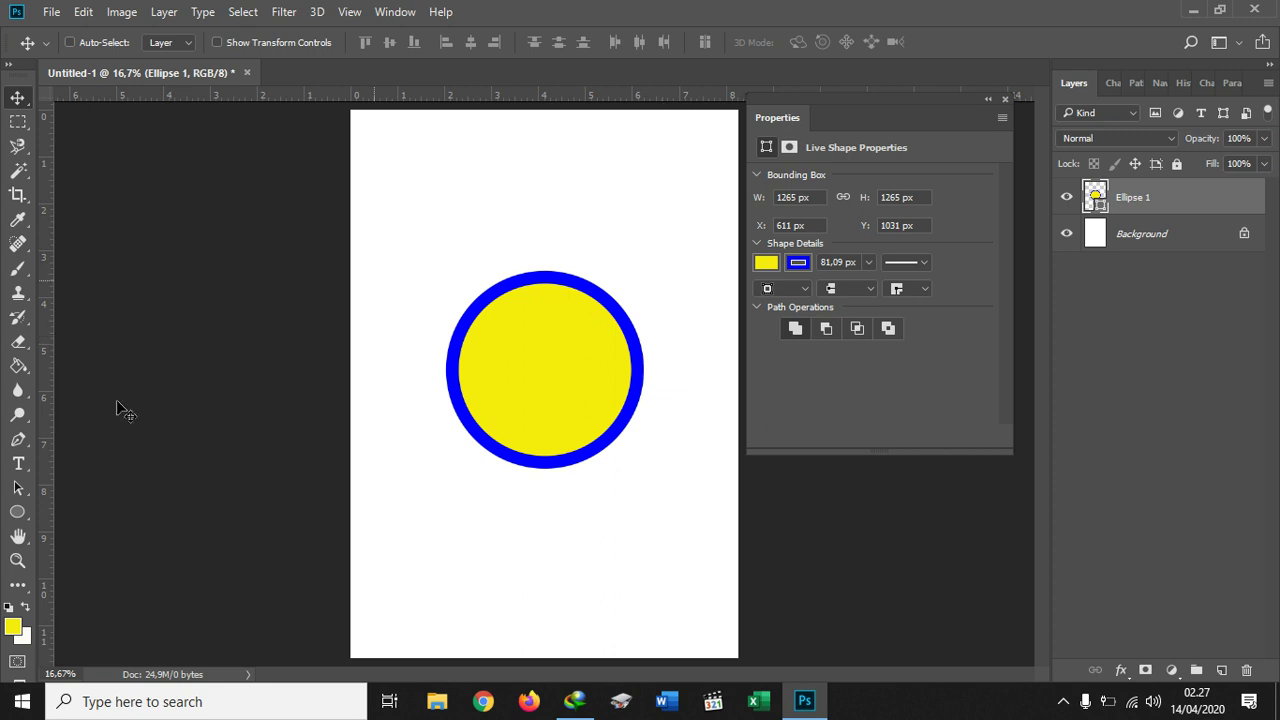
- Add the text "DESAIN GRAFIS" along the circle's outer path, starting at its upper-left edge
{"action": "left_click", "coordinate": [18, 463]}
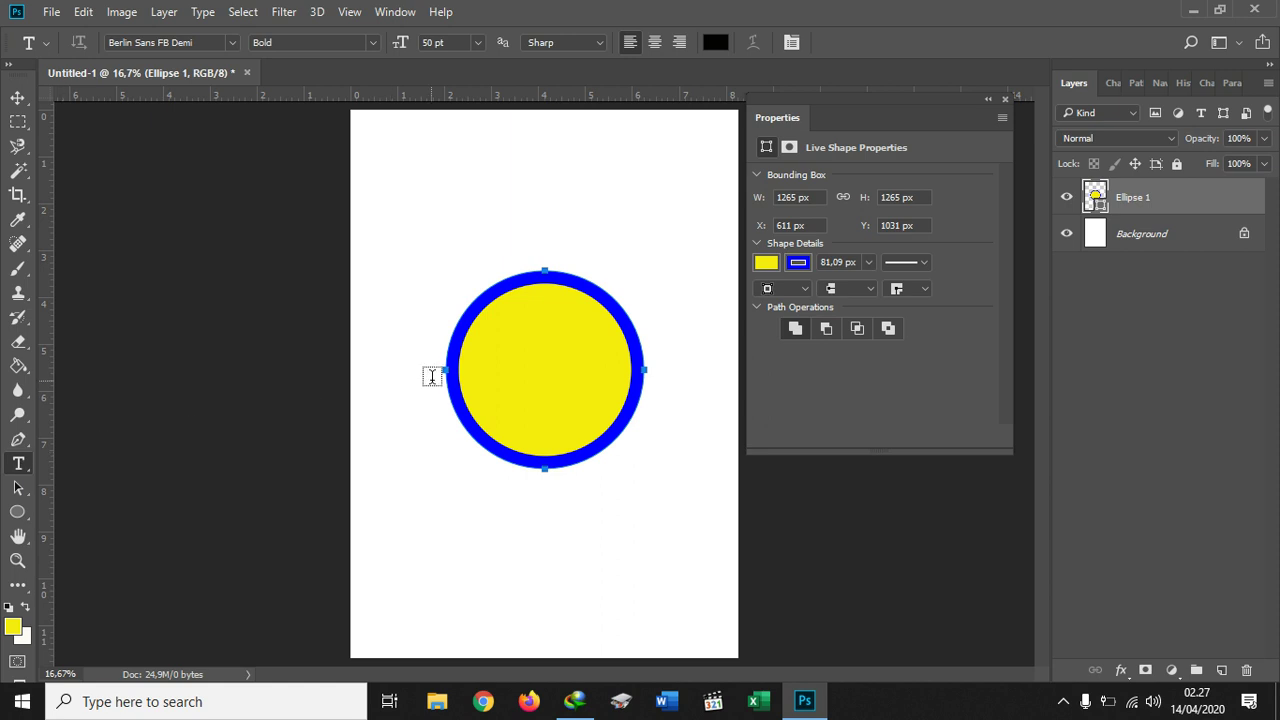
{"action": "left_click", "coordinate": [453, 327]}
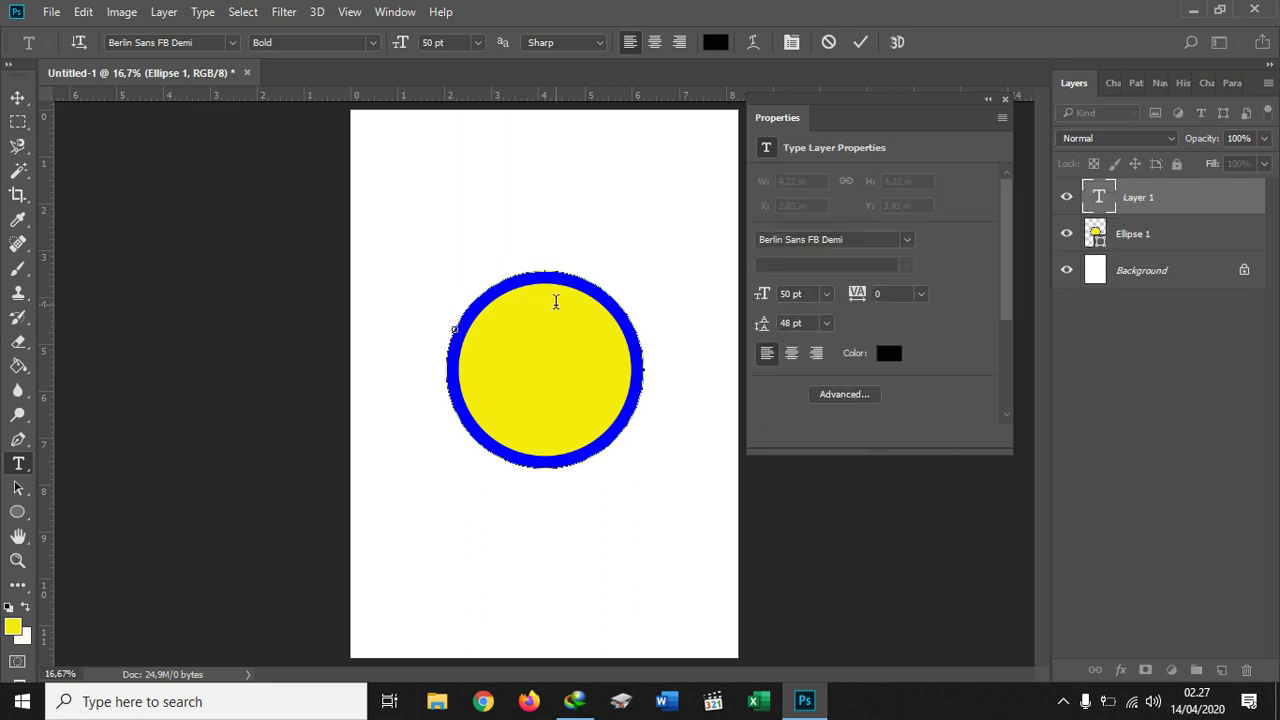
{"action": "type", "text": "DESAIN GRAFIS"}
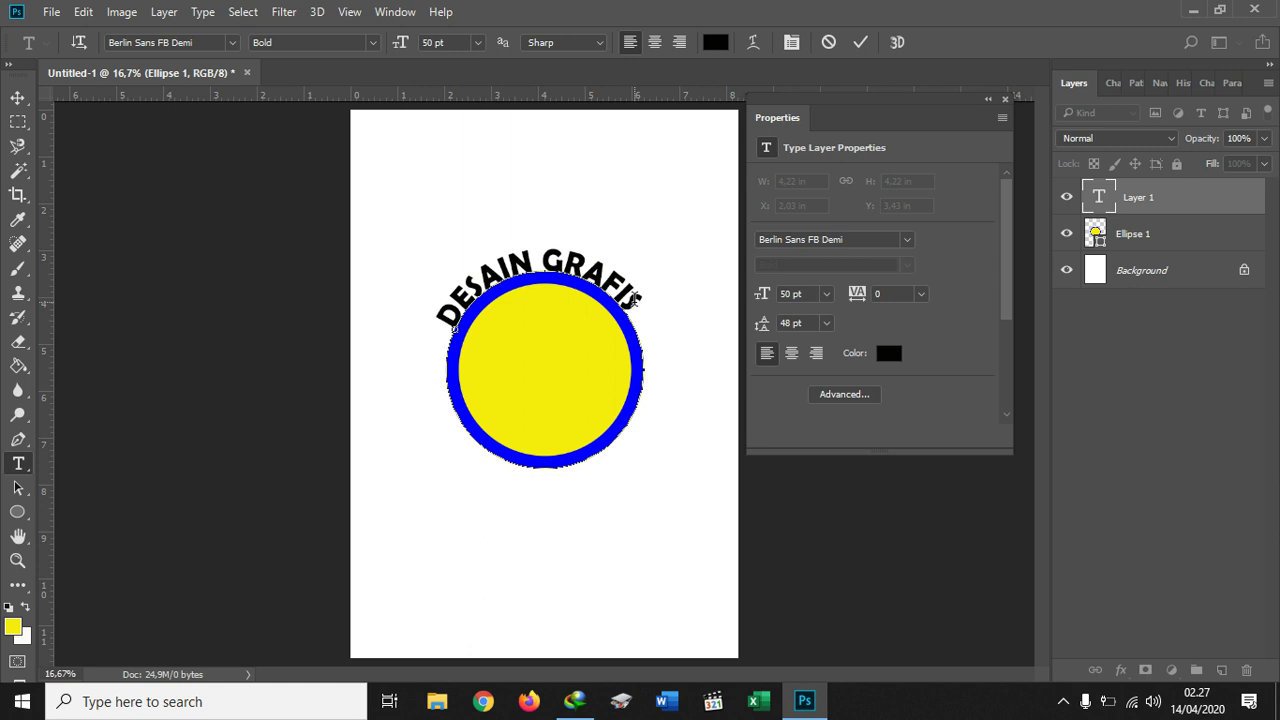
{"action": "key", "text": "Left"}
{"action": "key", "text": "Left"}
{"action": "key", "text": "Left"}
{"action": "key", "text": "Left"}
{"action": "key", "text": "Left"}
{"action": "key", "text": "Left"}
{"action": "key", "text": "Left"}
{"action": "key", "text": "Left"}
{"action": "key", "text": "Left"}
{"action": "key", "text": "Left"}
{"action": "key", "text": "Left"}
{"action": "key", "text": "Left"}
{"action": "key", "text": "Left"}
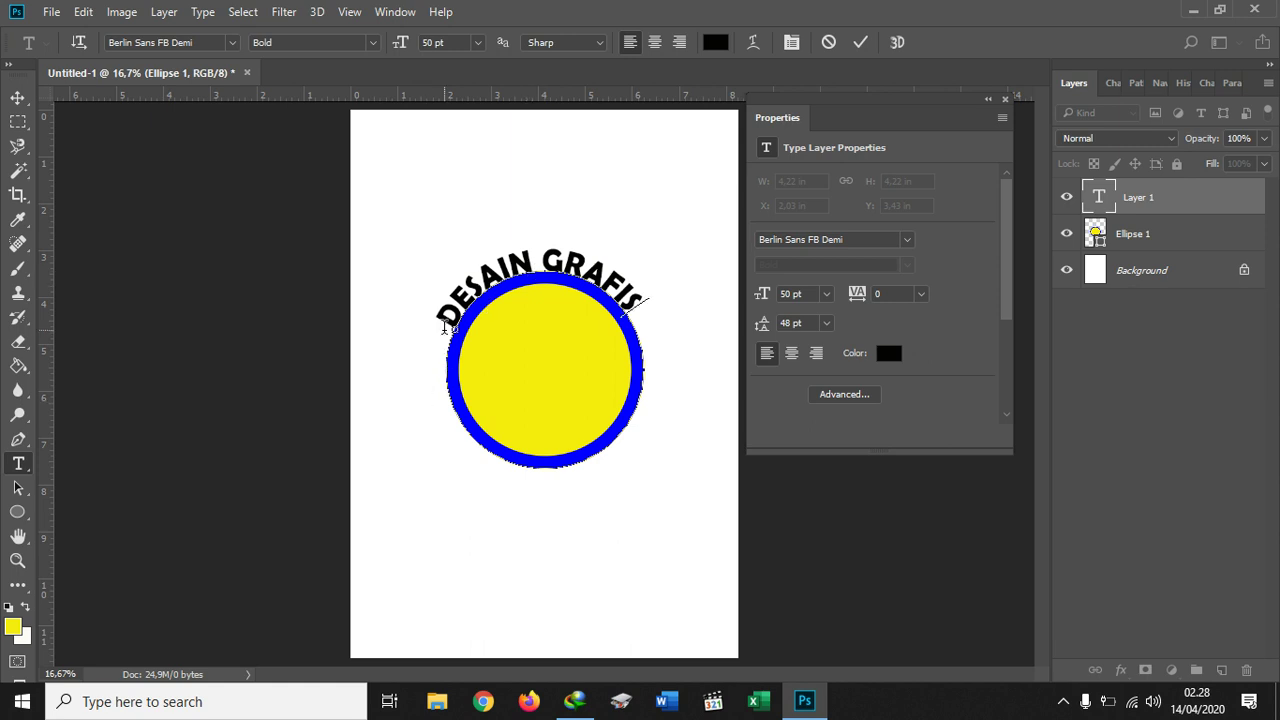
- Slide the "DESAIN GRAFIS" text along the circle's path so it starts at the right edge and wraps underneath
{"action": "left_click", "coordinate": [18, 492]}
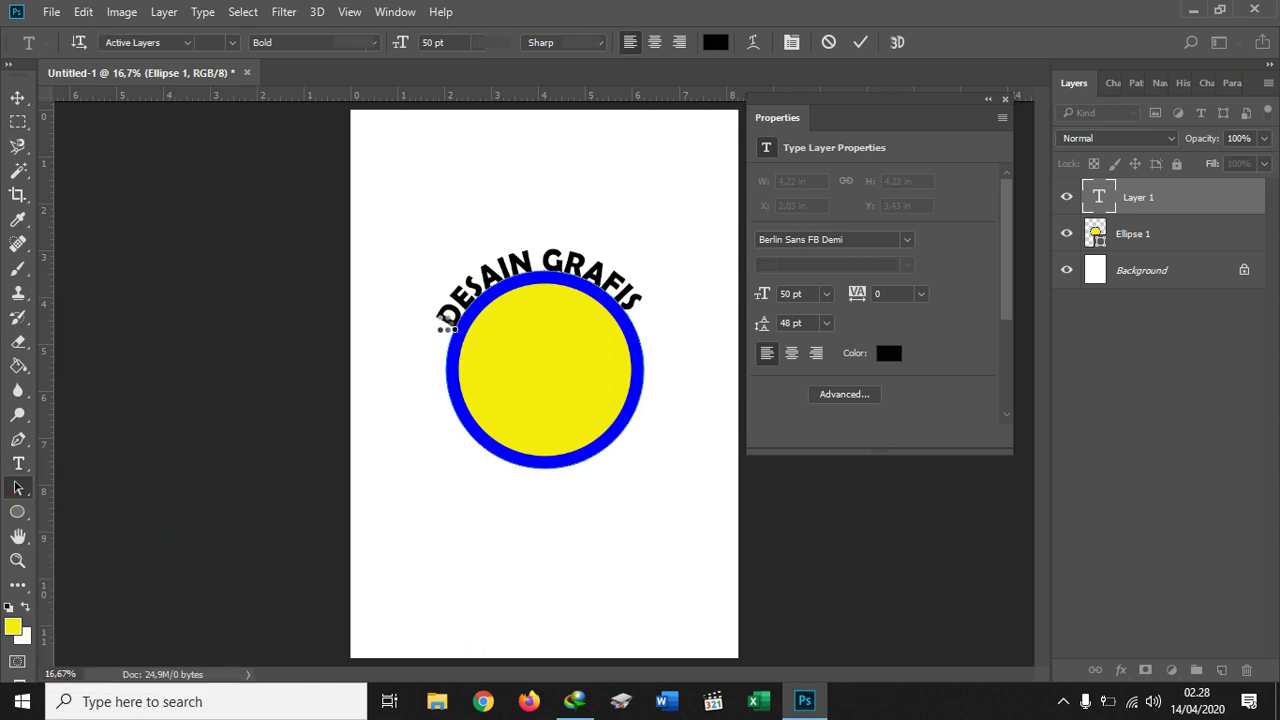
{"action": "left_click", "coordinate": [450, 327]}
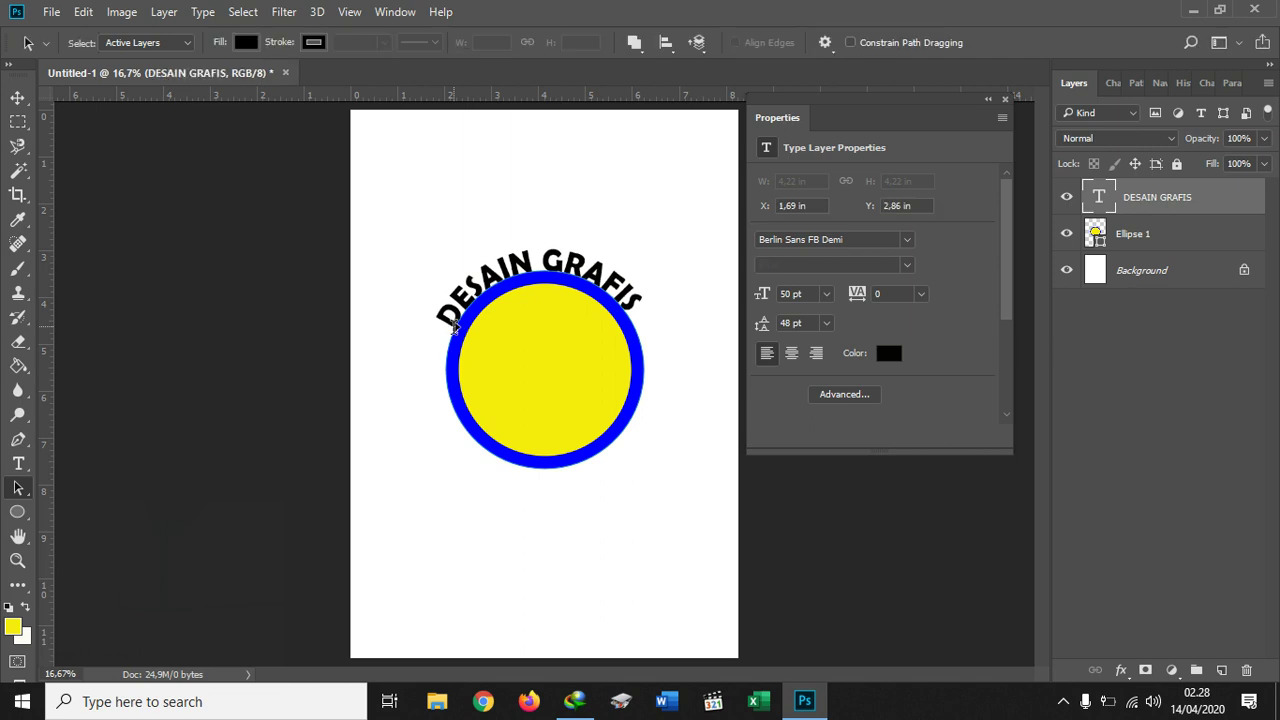
{"action": "left_click", "coordinate": [465, 308]}
{"action": "mouse_move", "coordinate": [465, 308]}
{"action": "left_mouse_down"}
{"action": "mouse_move", "coordinate": [482, 273]}
{"action": "mouse_move", "coordinate": [550, 268]}
{"action": "mouse_move", "coordinate": [678, 349]}
{"action": "left_mouse_up"}
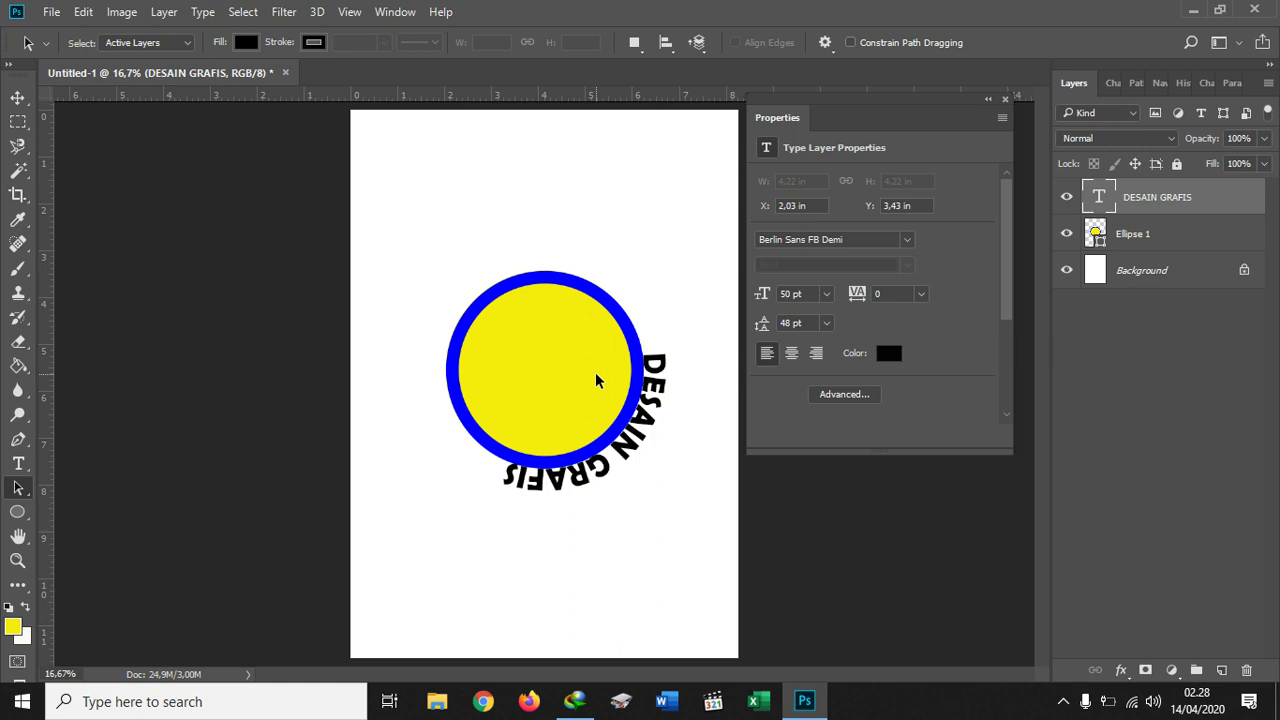
- Using the Ellipse 1 shape as a text area, fill the inside of the circle with Lorem Ipsum placeholder text
{"action": "left_click", "coordinate": [18, 463]}
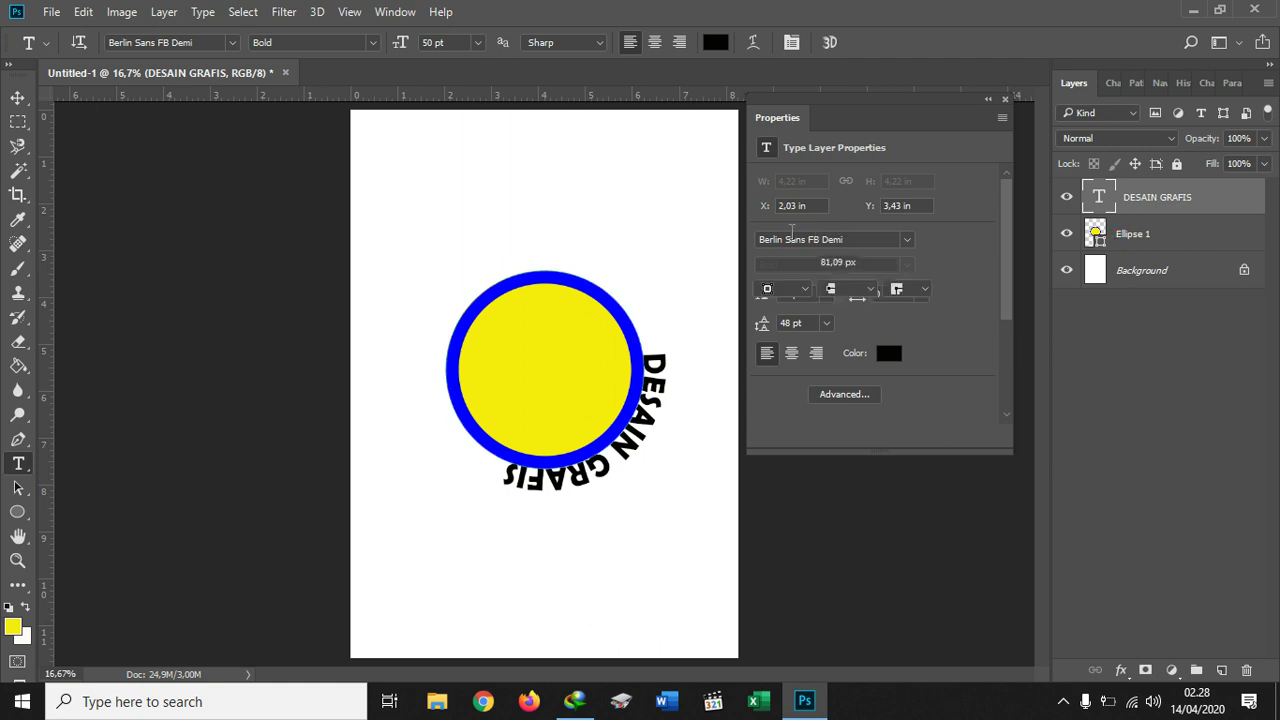
{"action": "key", "text": "alt+bracketleft"}
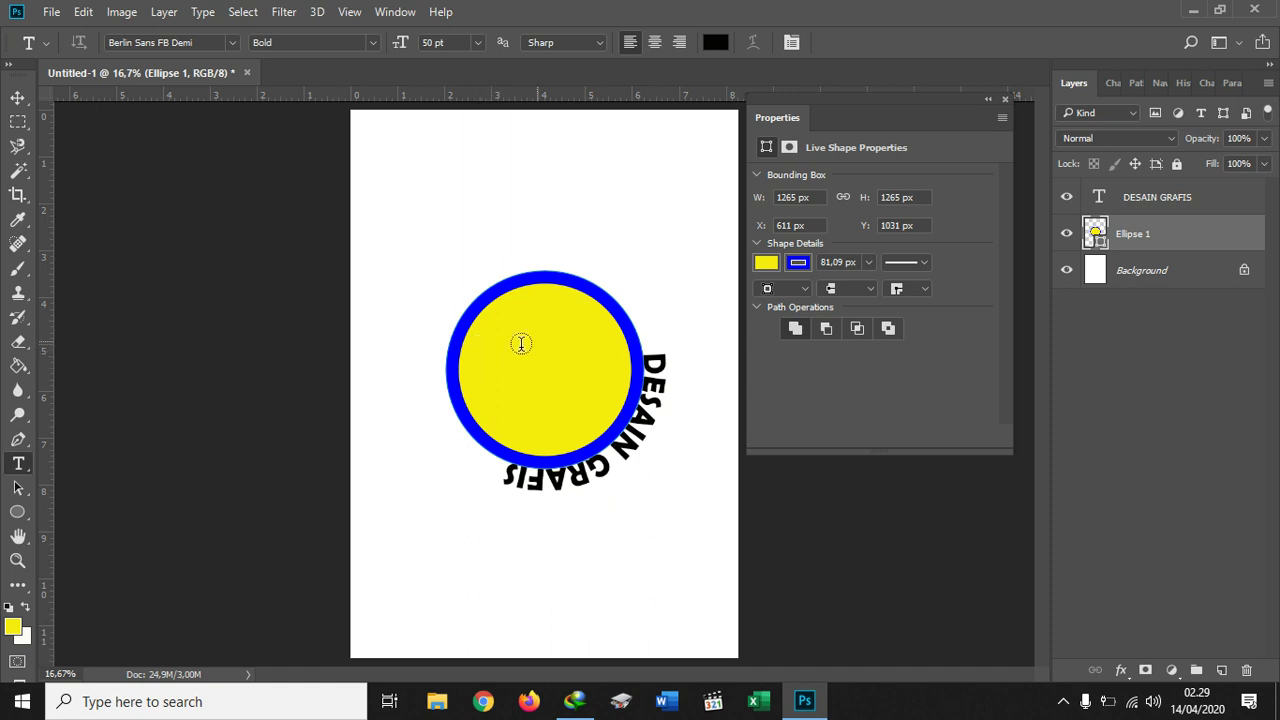
{"action": "left_click", "coordinate": [469, 353]}
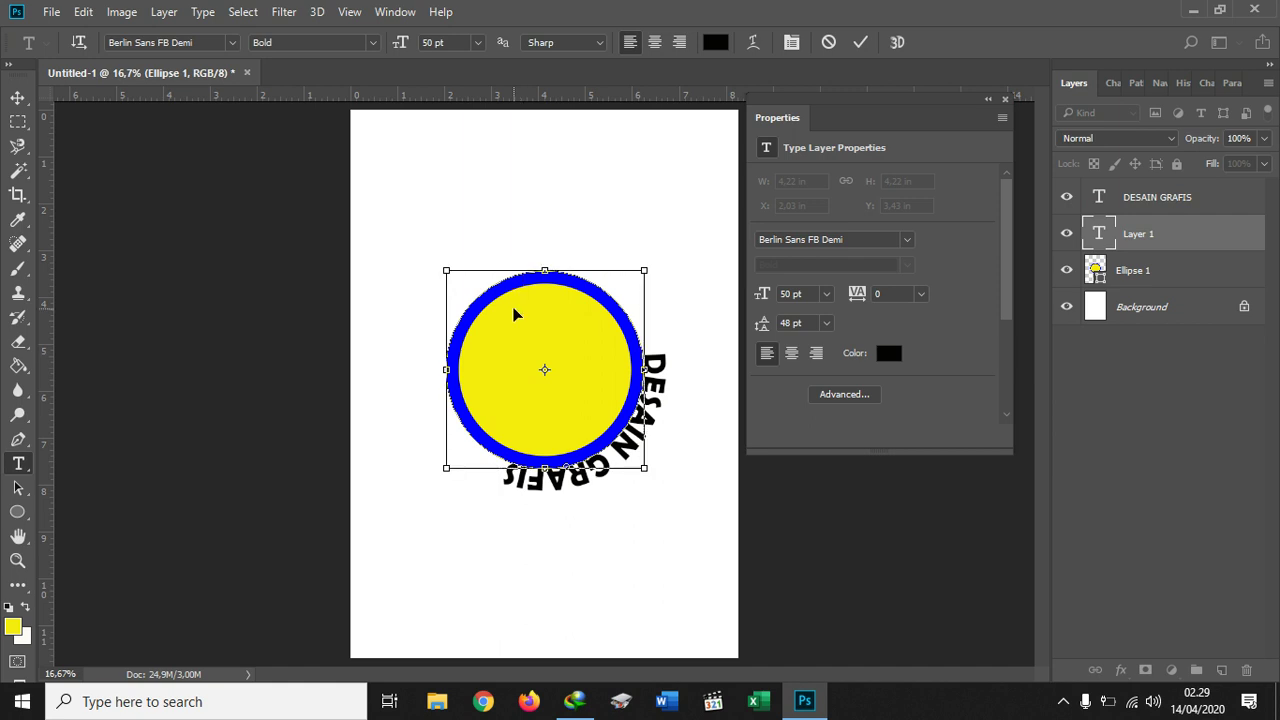
{"action": "left_click", "coordinate": [1164, 233]}
{"action": "left_click", "coordinate": [1136, 270]}
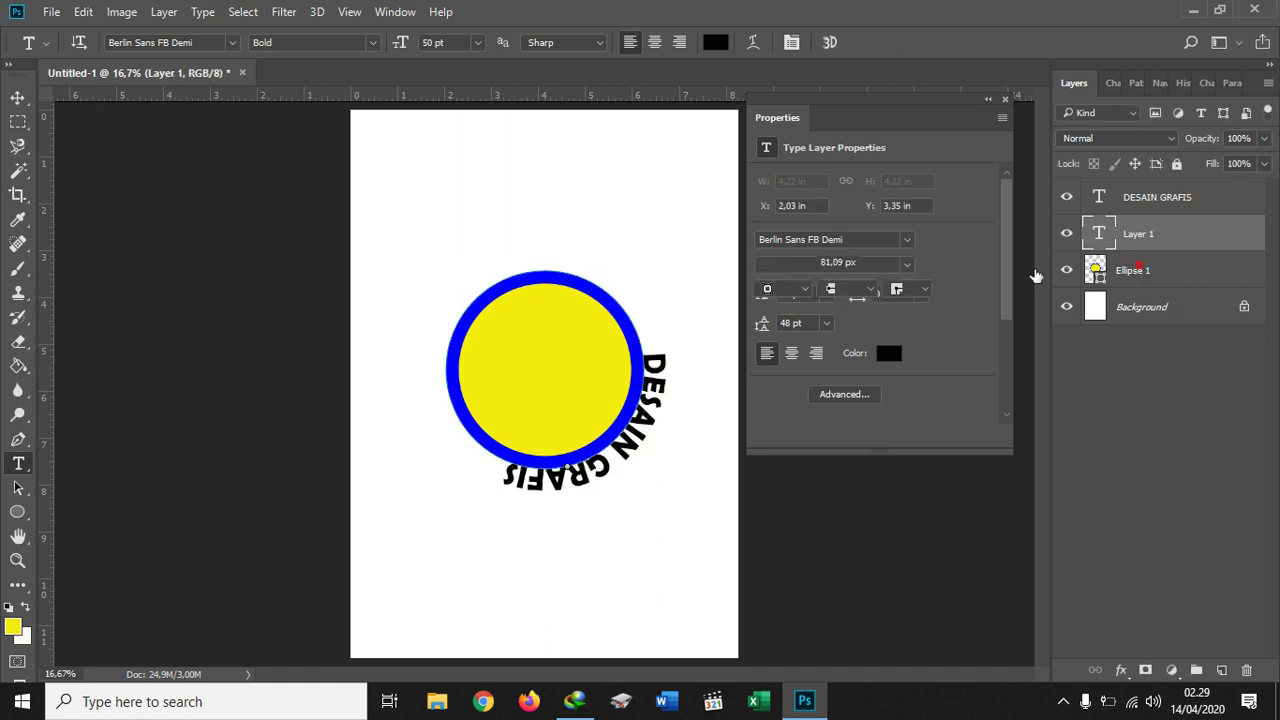
{"action": "left_click", "coordinate": [565, 351]}
{"action": "left_click", "coordinate": [565, 351]}
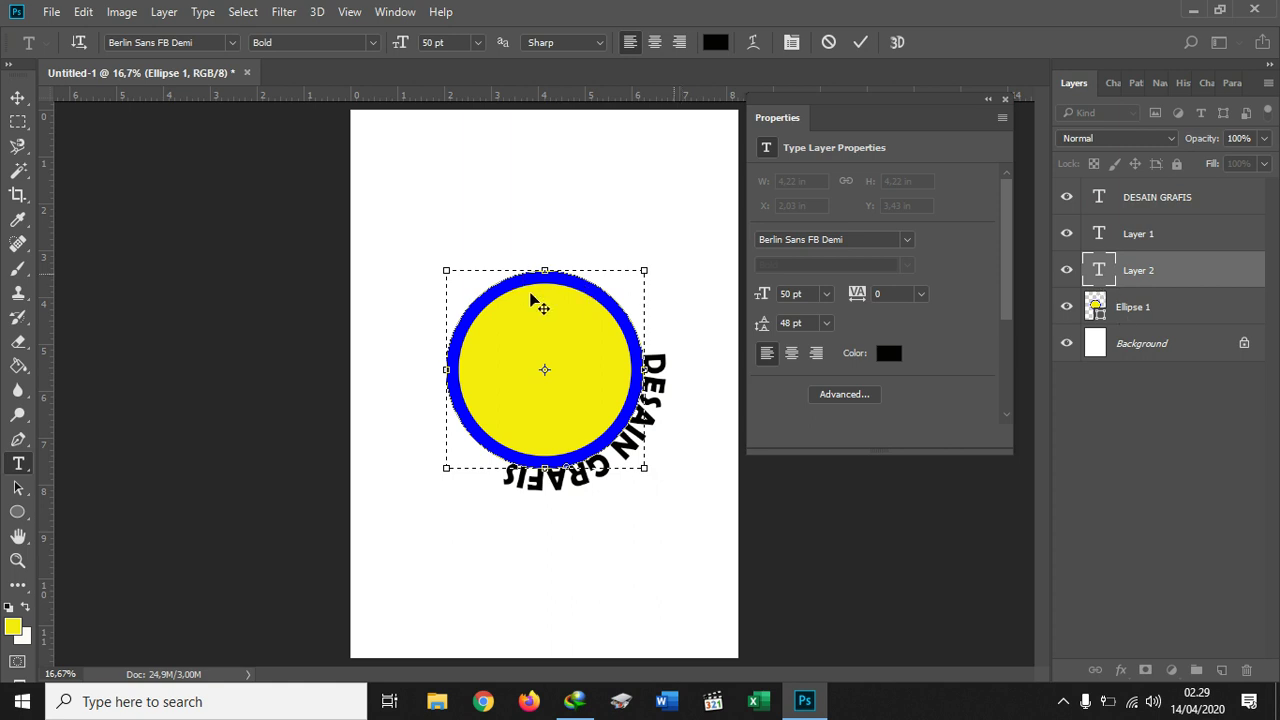
{"action": "left_click", "coordinate": [197, 17]}
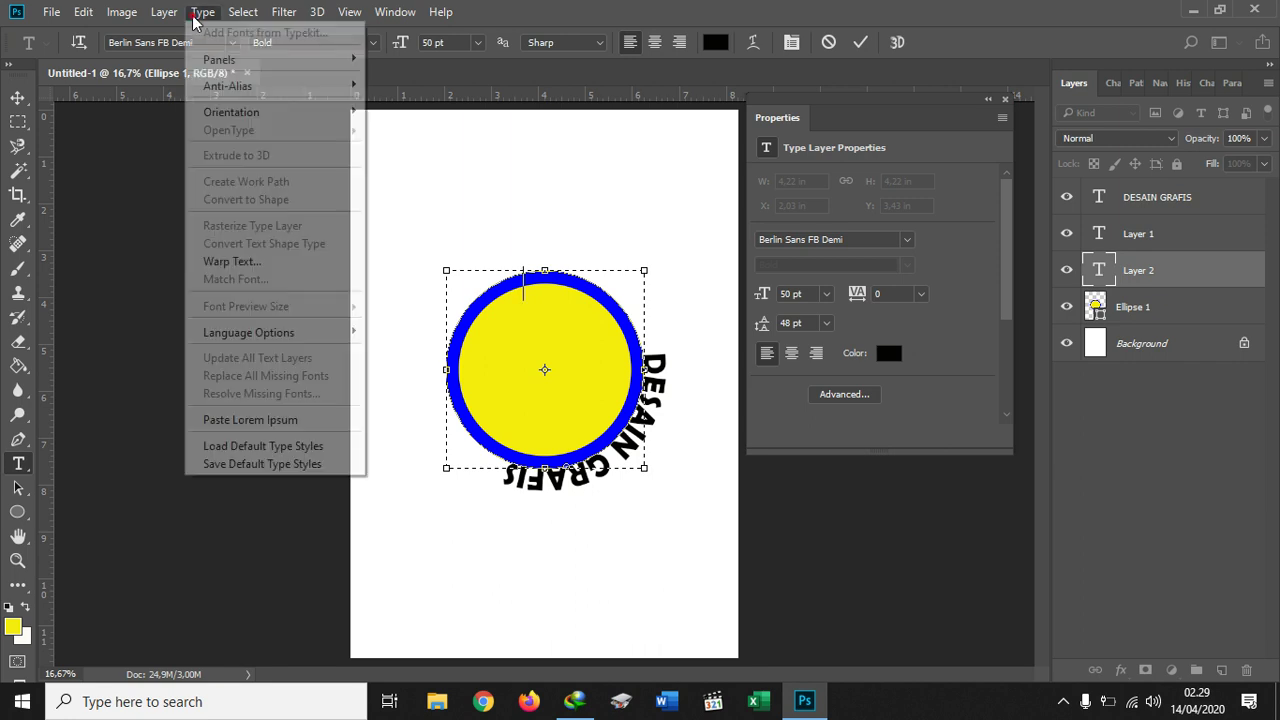
{"action": "left_click", "coordinate": [282, 422]}
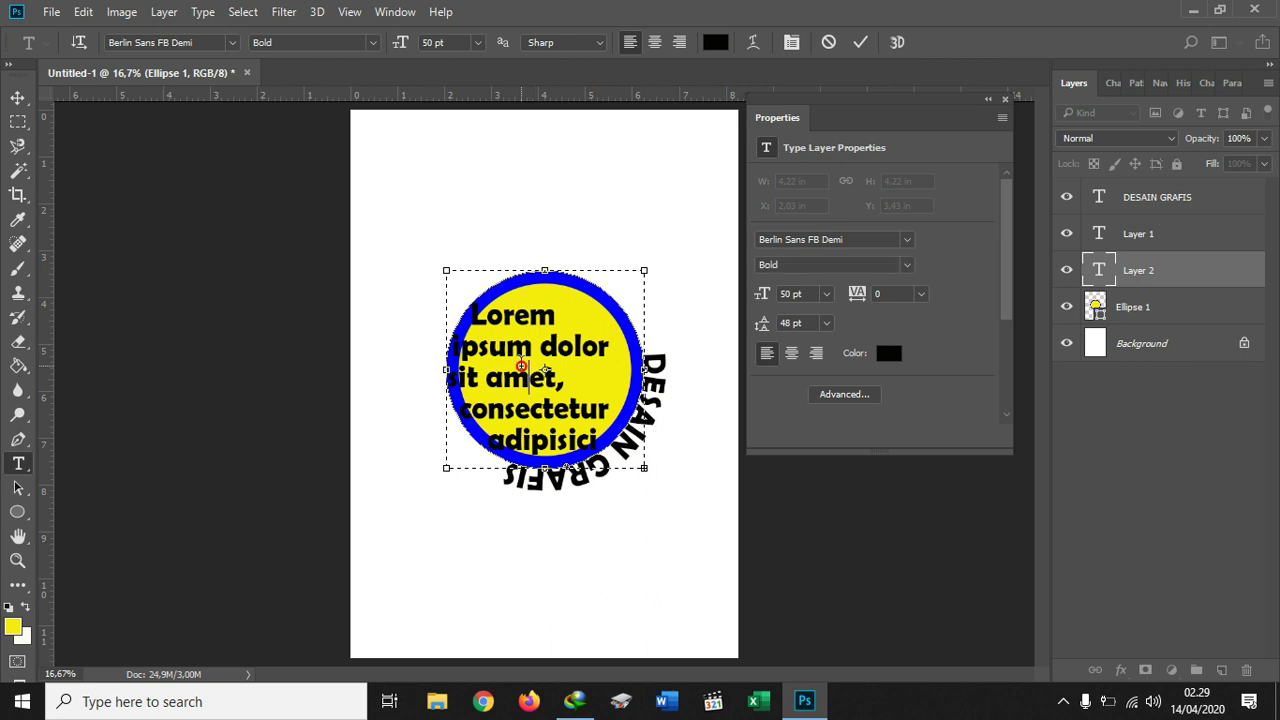
- Center all the Lorem Ipsum text inside the circle and set its font size to 20 pt
{"action": "key", "text": "ctrl+a"}
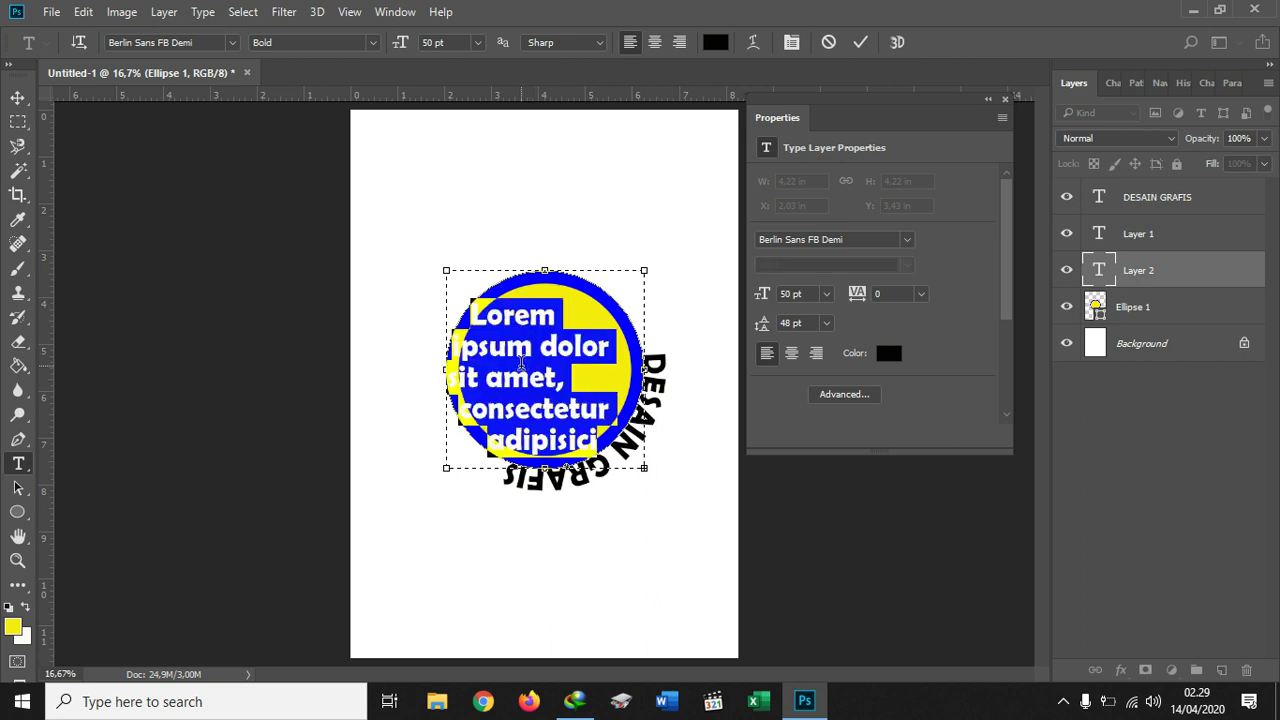
{"action": "left_click", "coordinate": [655, 45]}
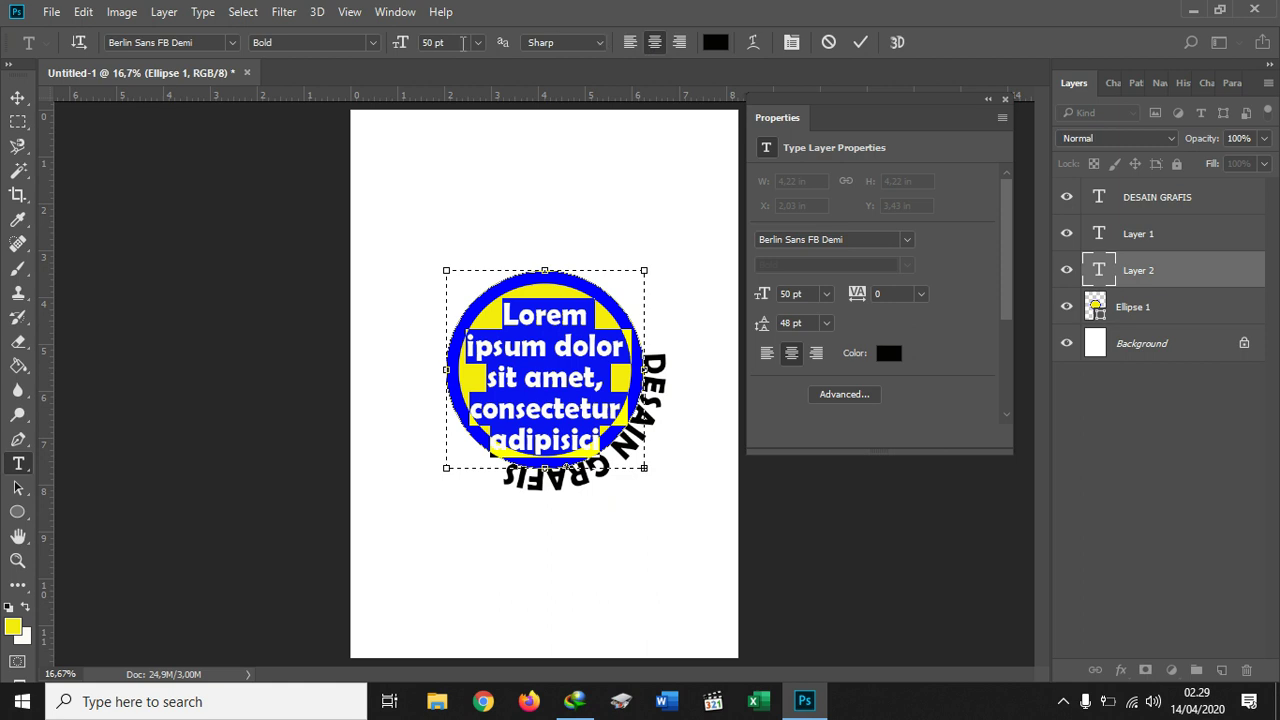
{"action": "left_click", "coordinate": [462, 42]}
{"action": "type", "text": "20"}
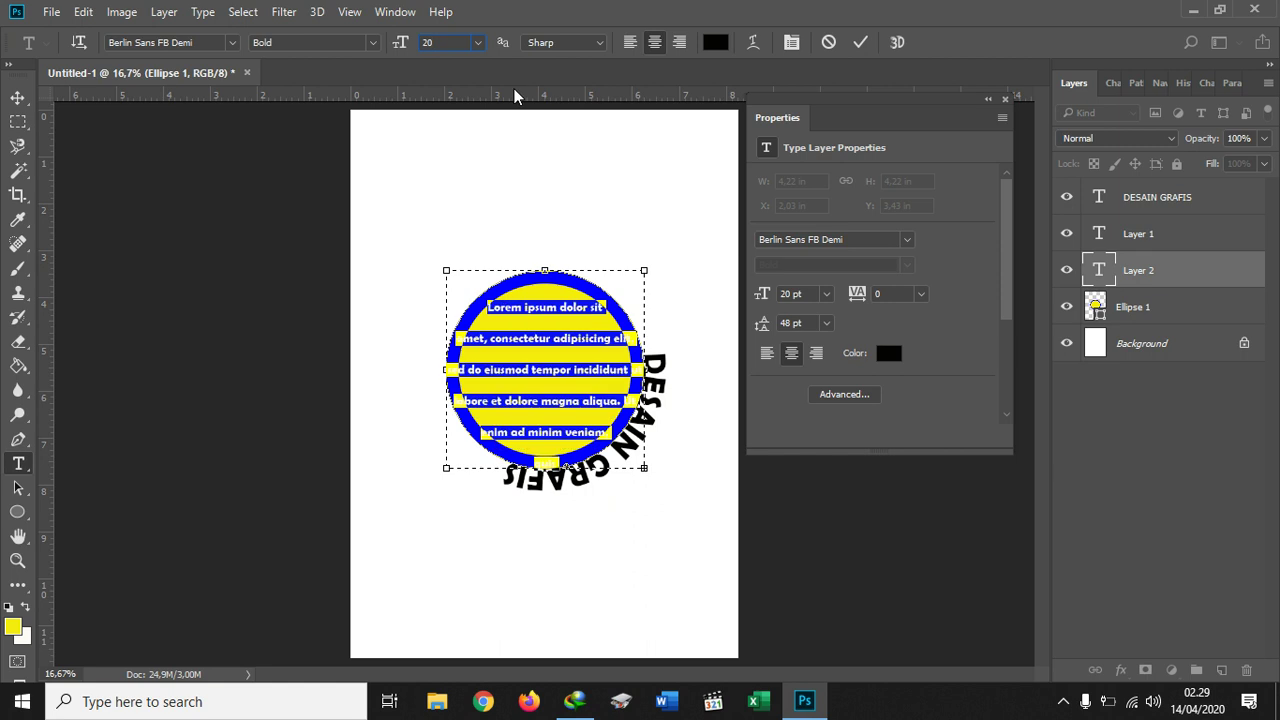
{"action": "left_click", "coordinate": [19, 99]}
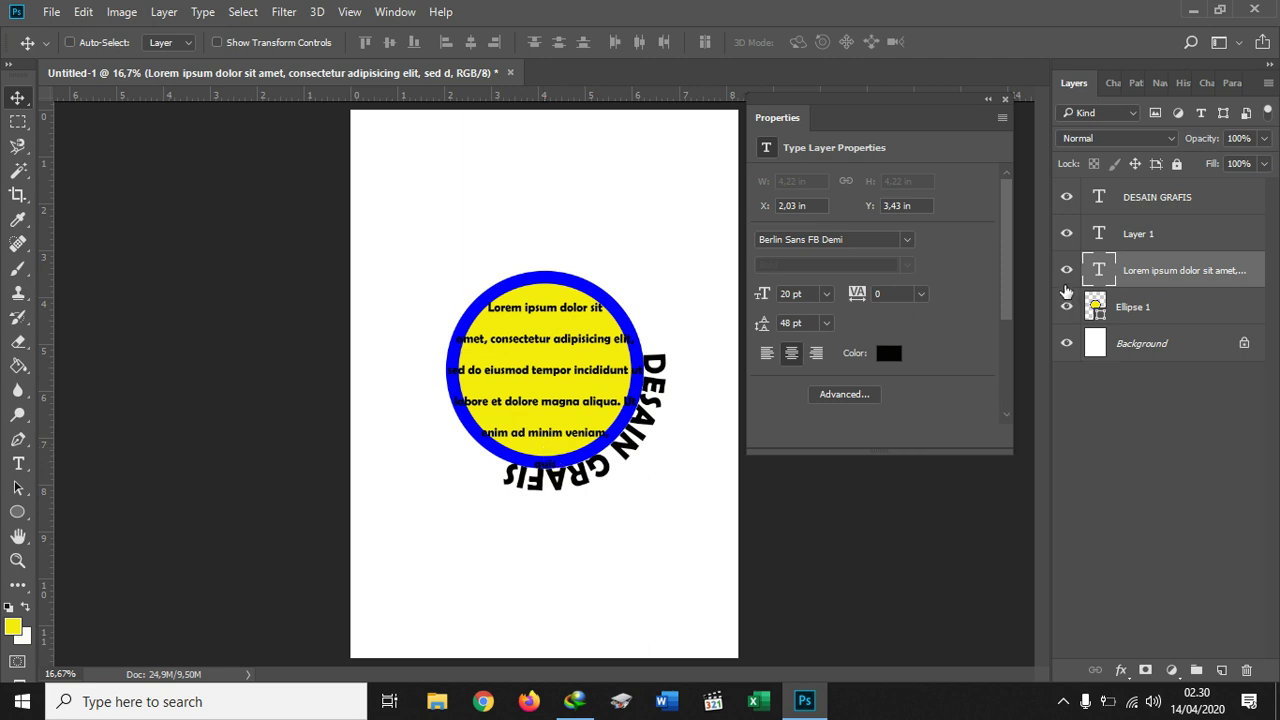
- Revert the document to its initial blank Untitled-1 snapshot in the history
{"action": "left_click", "coordinate": [1175, 198]}
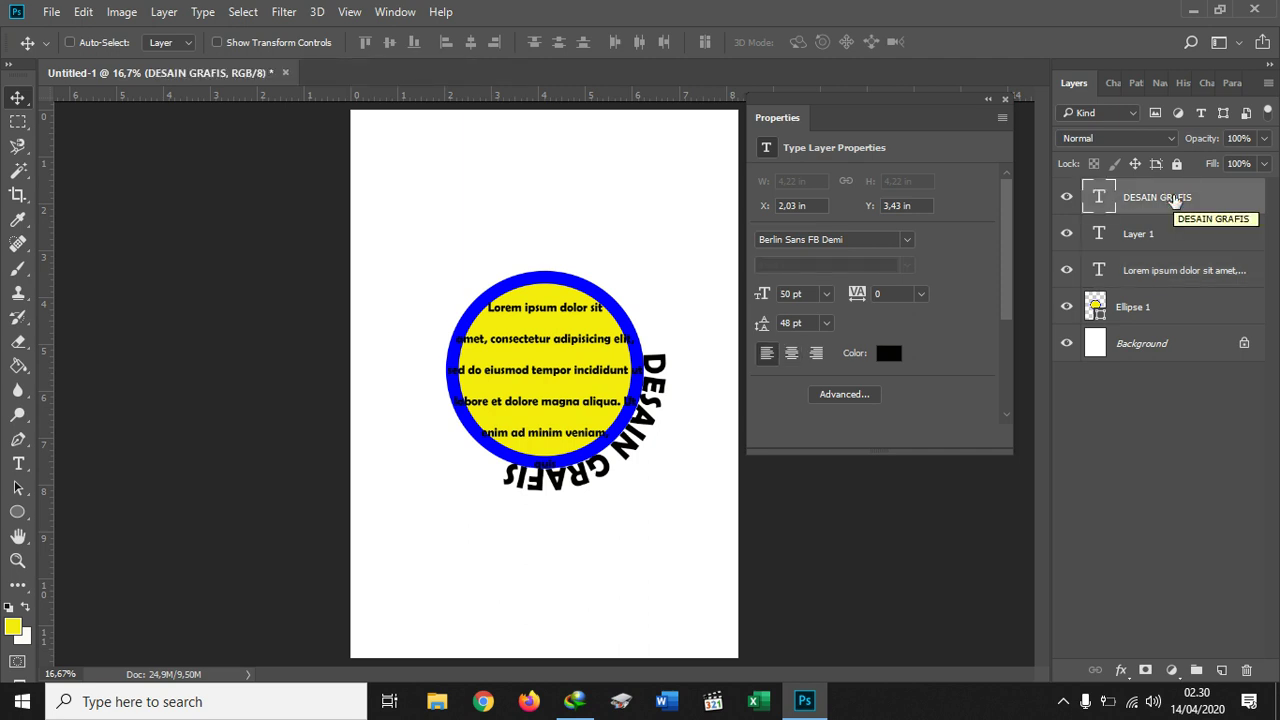
{"action": "left_click", "coordinate": [1180, 84]}
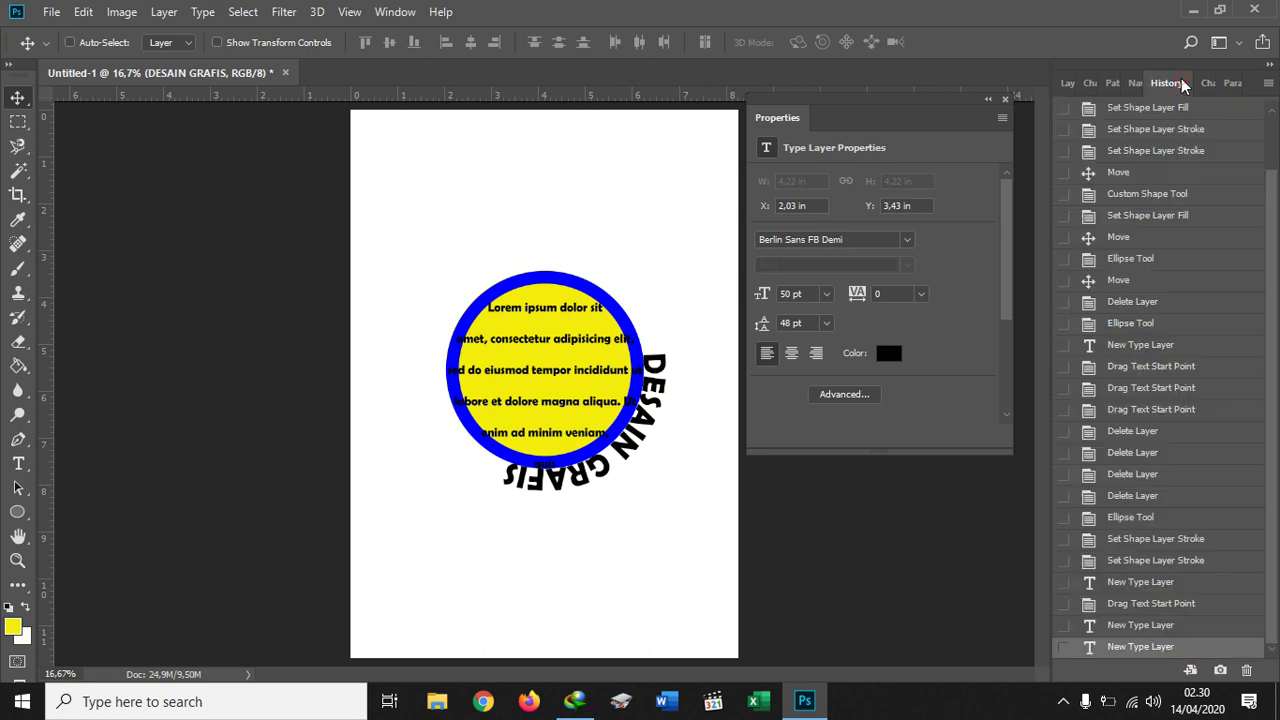
{"action": "scroll", "coordinate": [1178, 125], "scroll_direction": "up", "scroll_amount": 2}
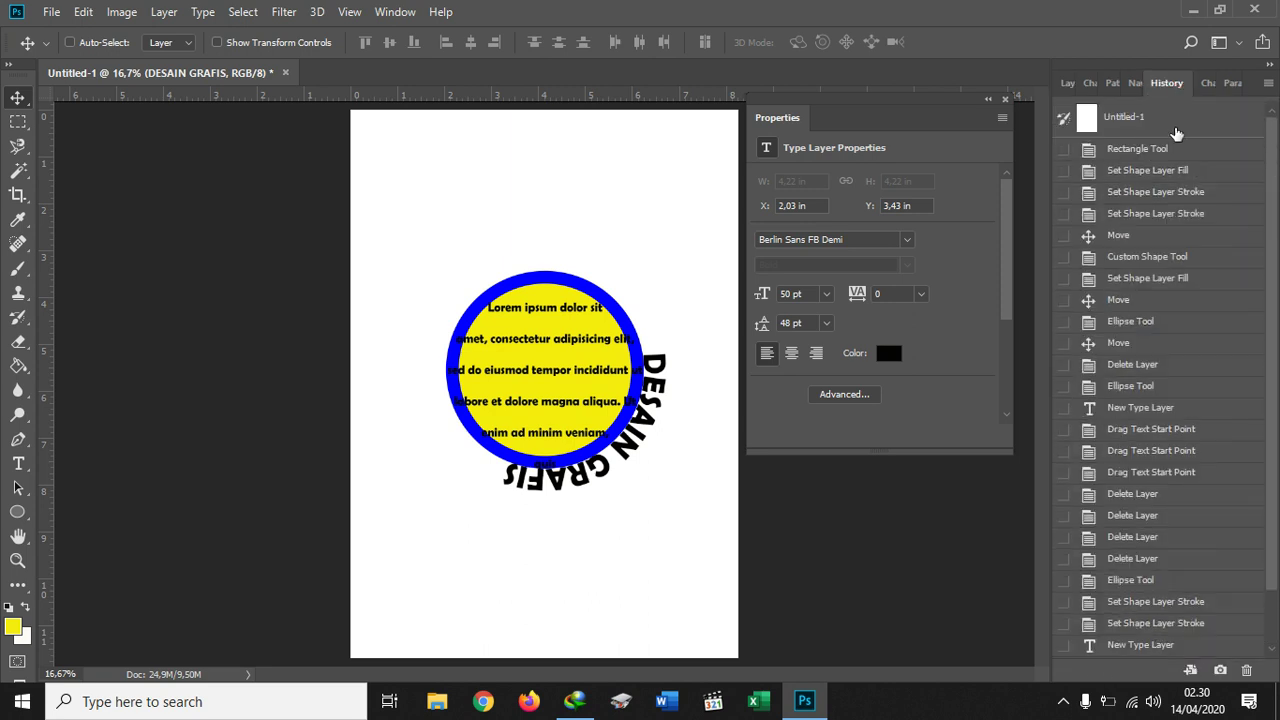
{"action": "left_click", "coordinate": [1176, 133]}
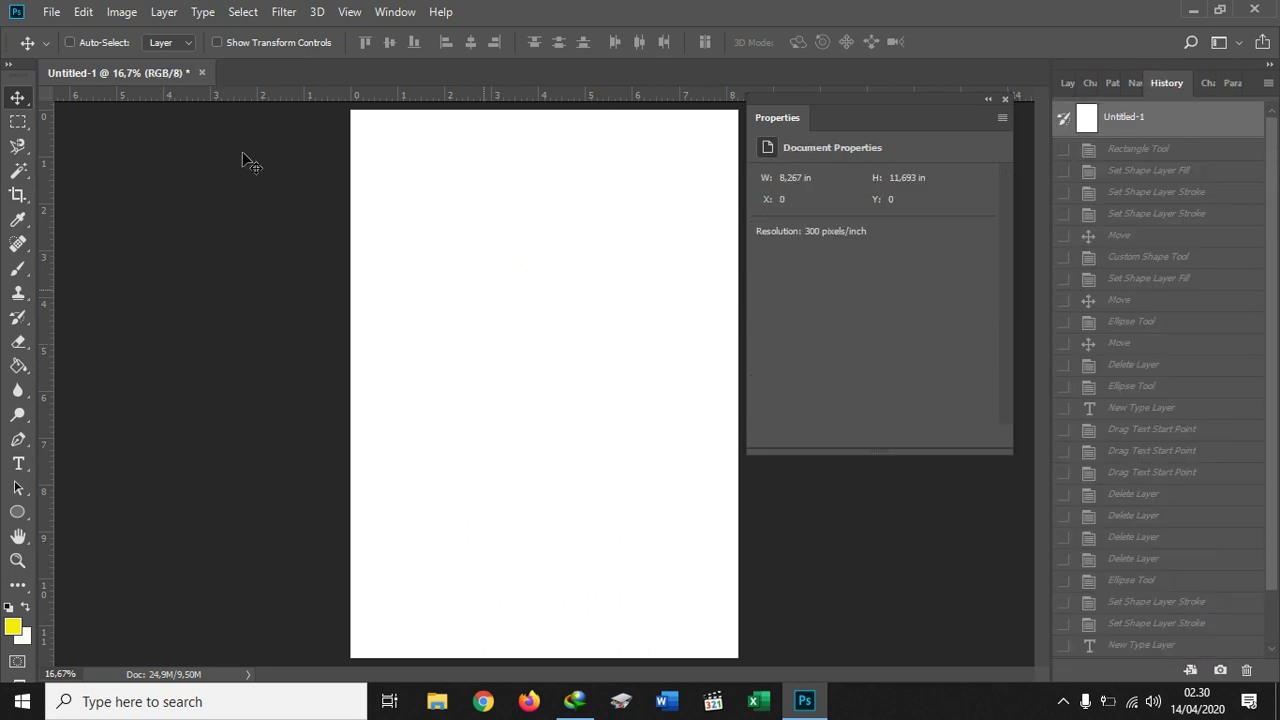
- Open the paper image 6357b42356aa1d7 from the Bahan2 folder and copy it onto the upper-left corner of the Untitled-1 page
{"action": "left_click", "coordinate": [49, 14]}
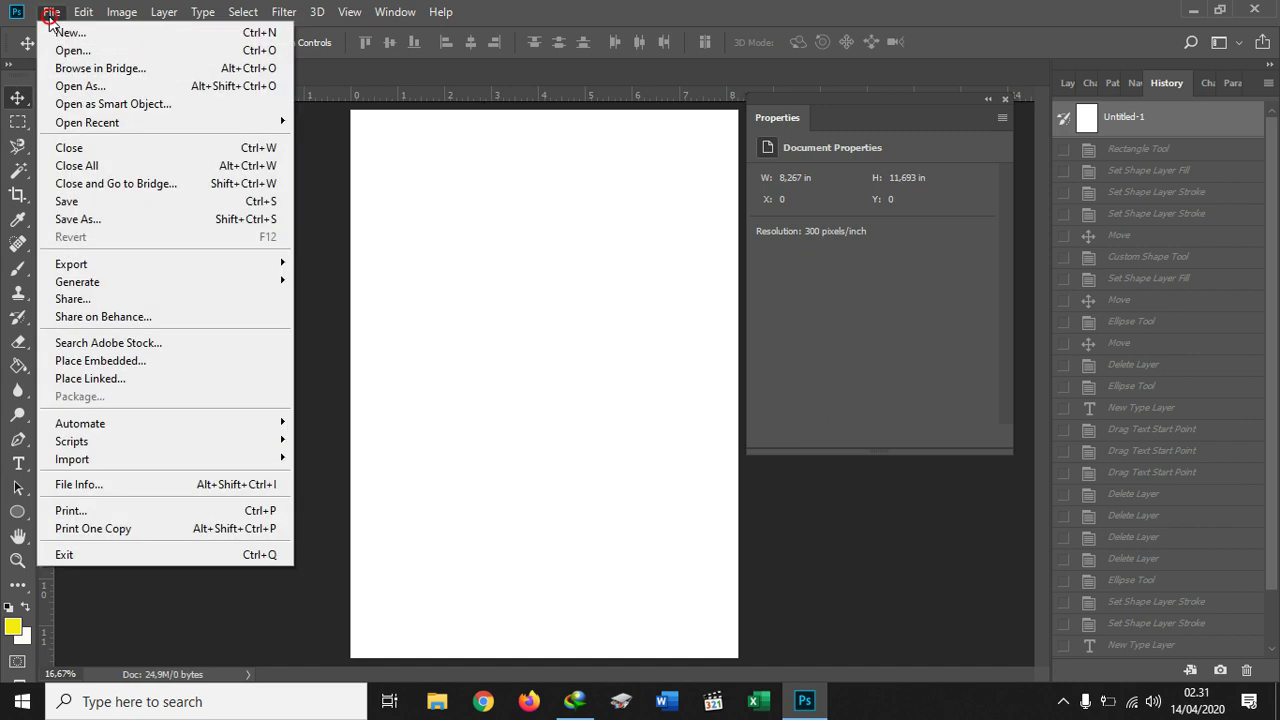
{"action": "left_click", "coordinate": [60, 48]}
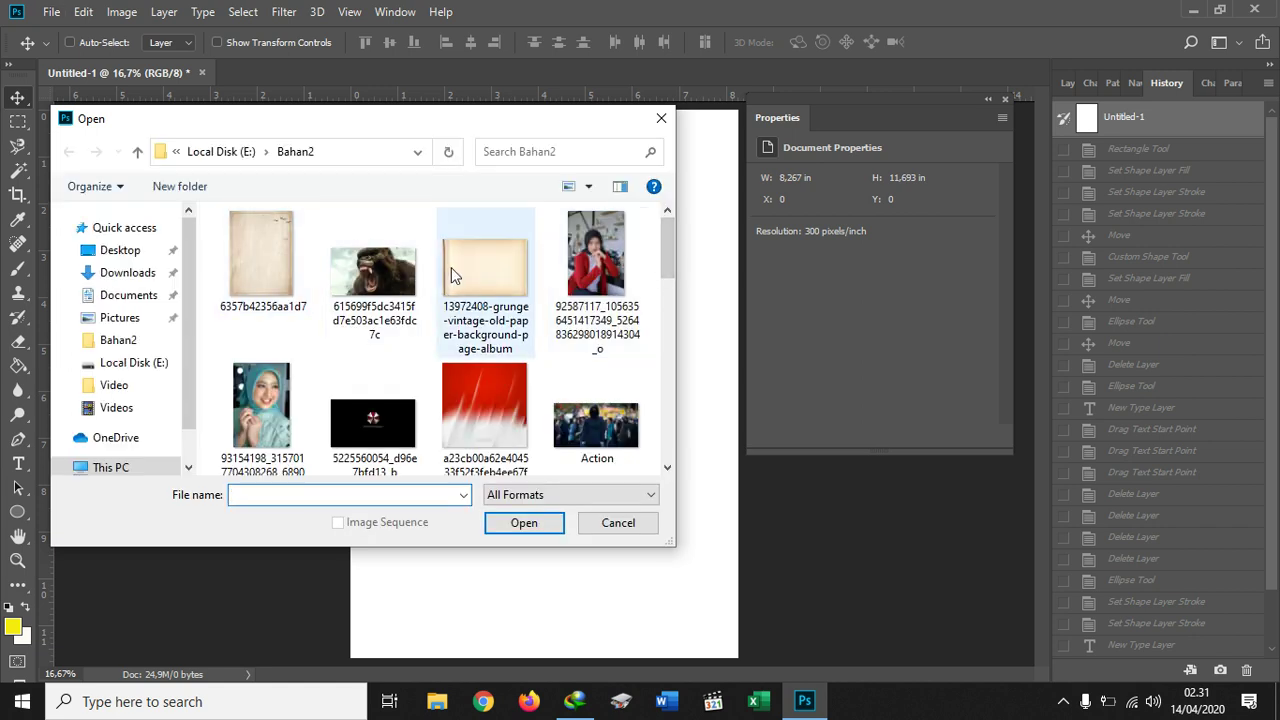
{"action": "left_click", "coordinate": [261, 242]}
{"action": "left_click", "coordinate": [519, 528]}
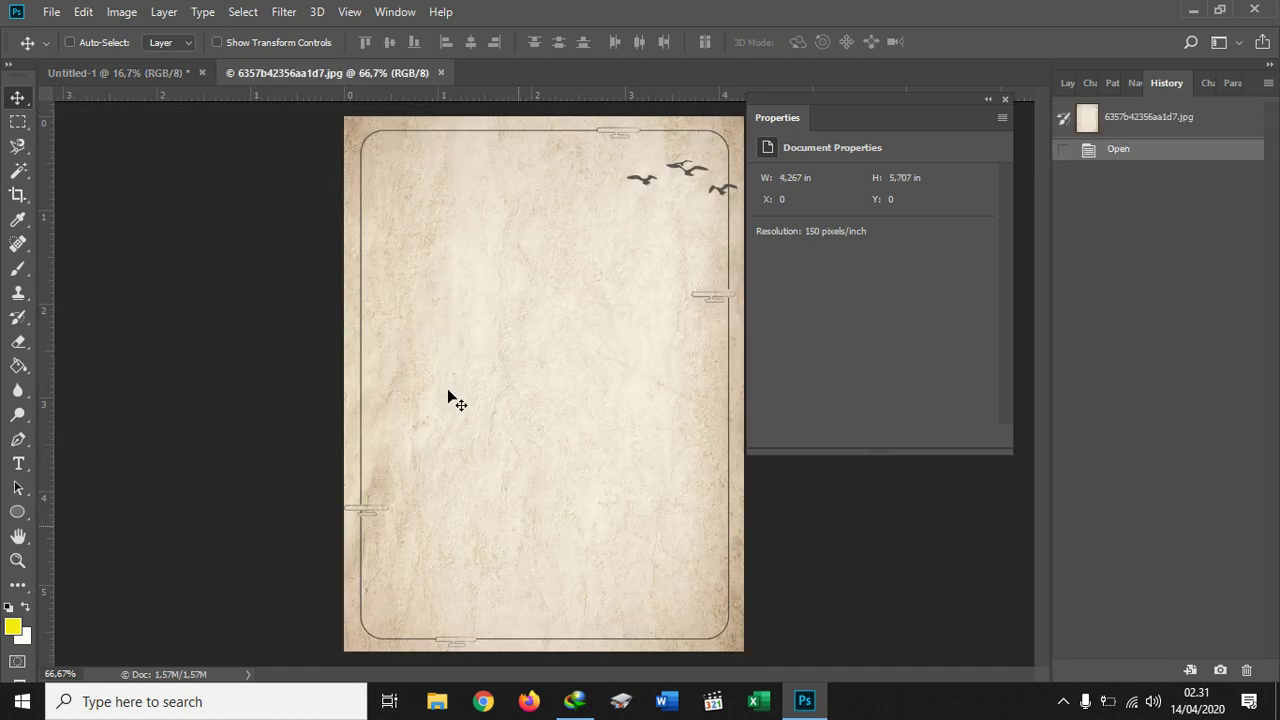
{"action": "left_click_drag", "start_coordinate": [437, 372], "coordinate": [409, 180]}
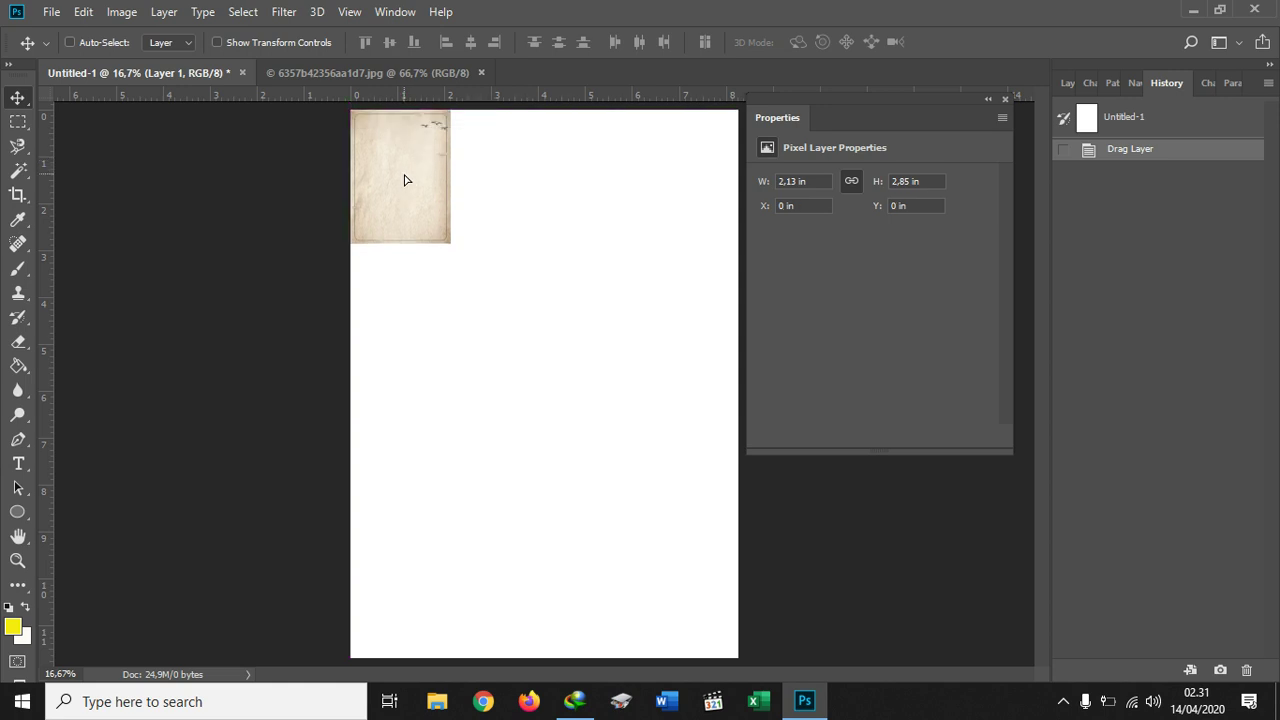
- Stretch the paper image to cover the entire page, 8,27 in wide by 11,69 in high
{"action": "key", "text": "ctrl+t"}
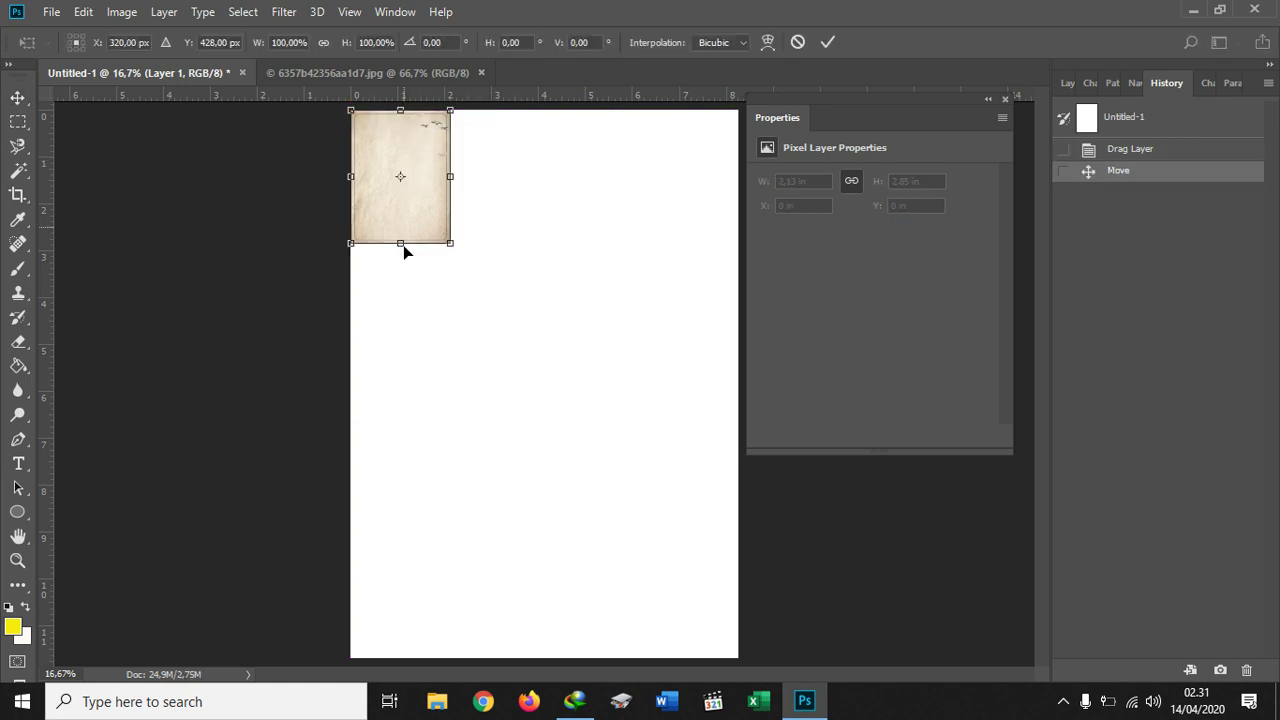
{"action": "left_click_drag", "start_coordinate": [400, 242], "coordinate": [400, 657]}
{"action": "left_click_drag", "start_coordinate": [449, 384], "coordinate": [736, 334]}
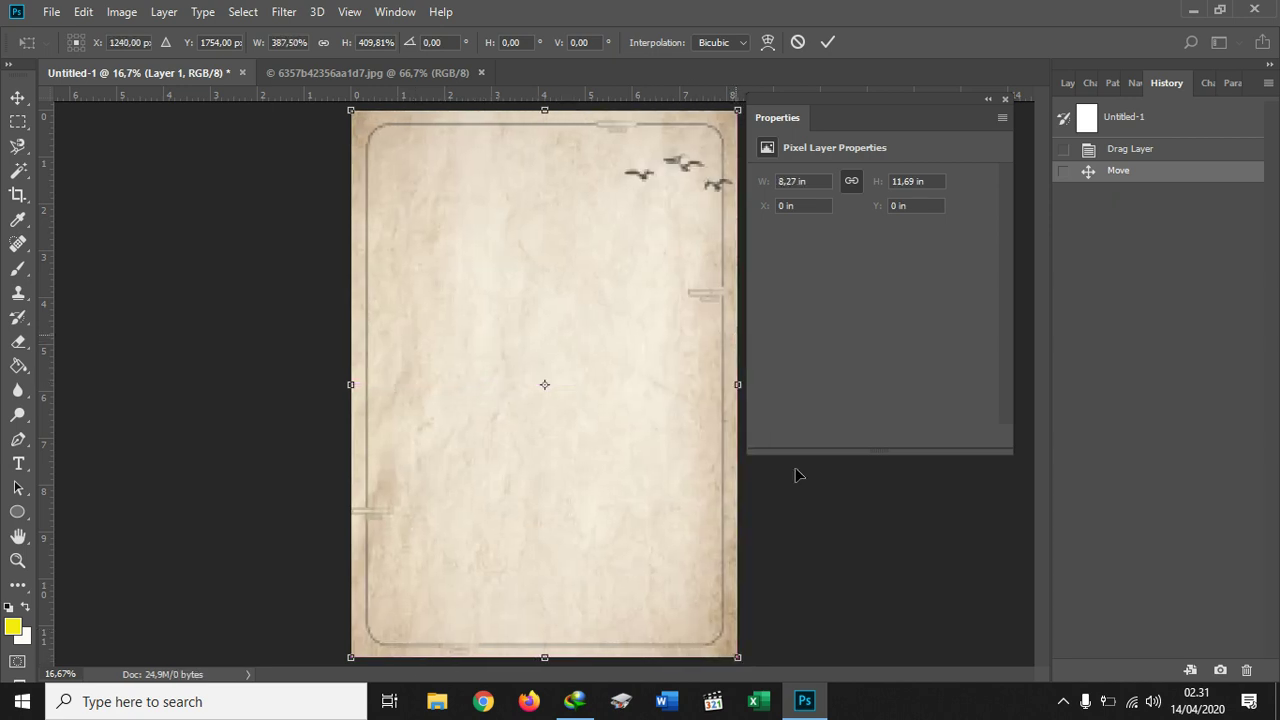
{"action": "key", "text": "Return"}
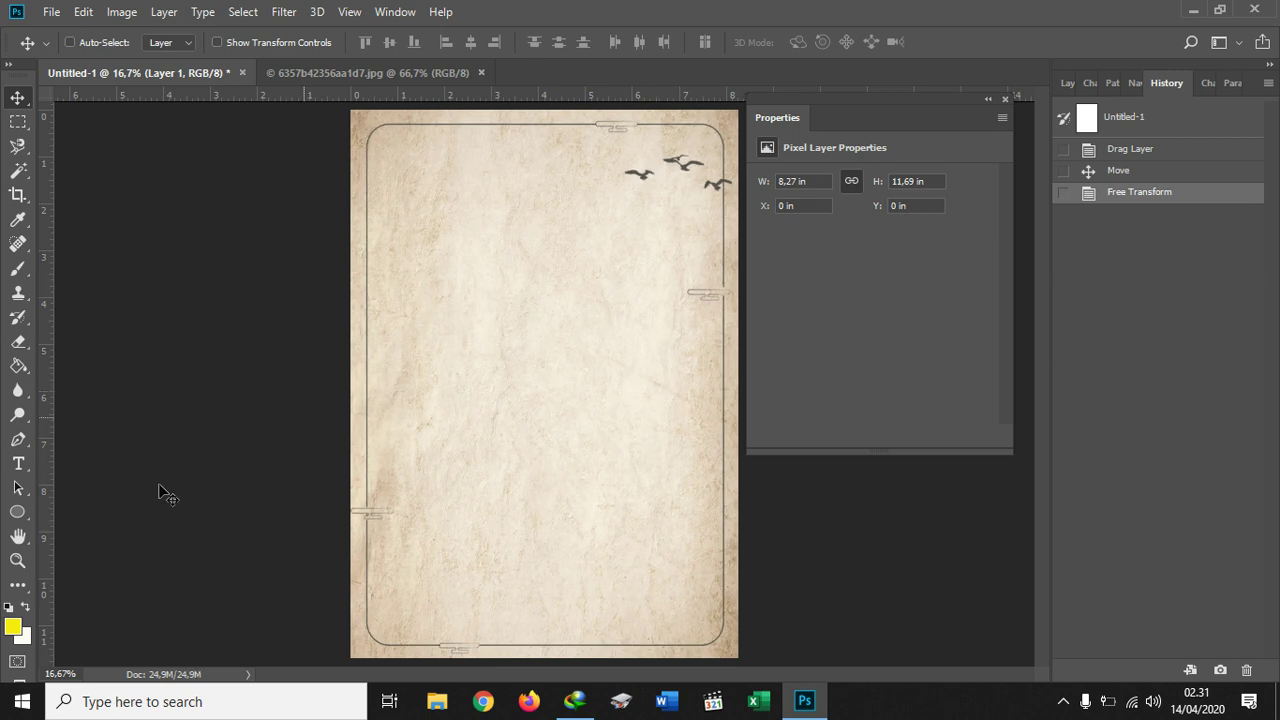
- Draw a yellow heart custom shape, about 1552 px wide and 1374 px high, in the upper half of the page
{"action": "left_click", "coordinate": [28, 510]}
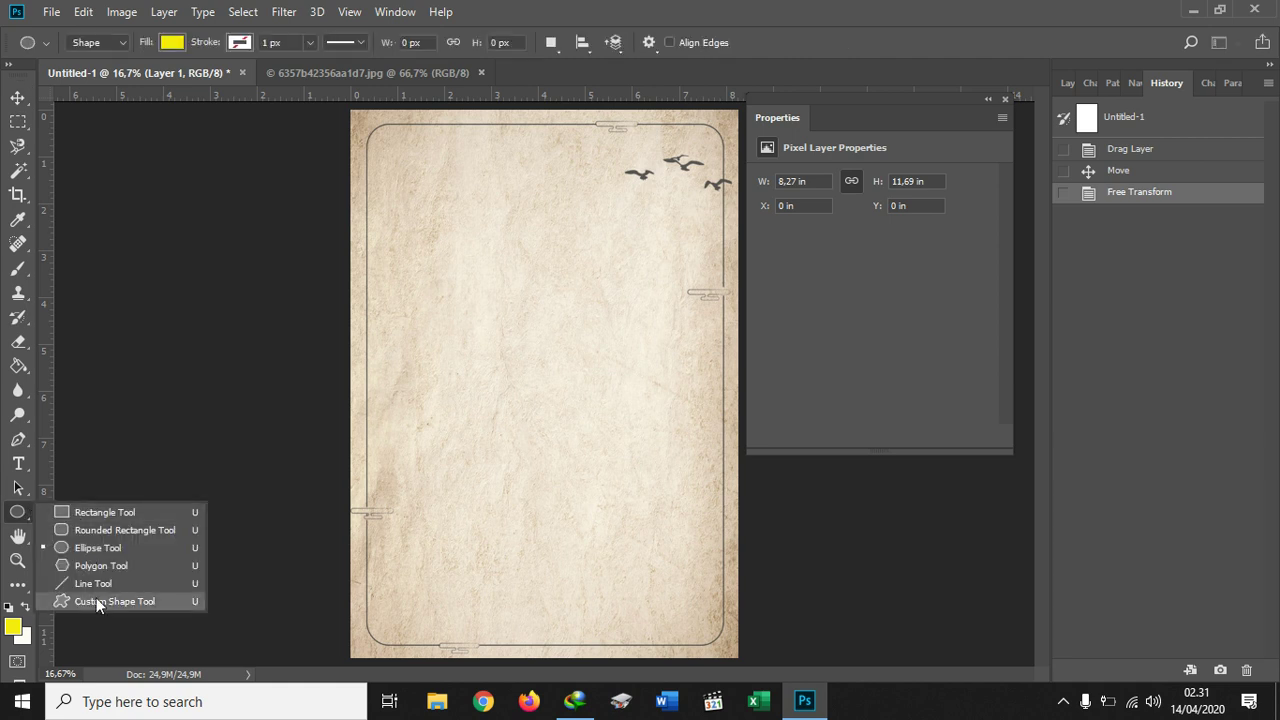
{"action": "left_click", "coordinate": [96, 601]}
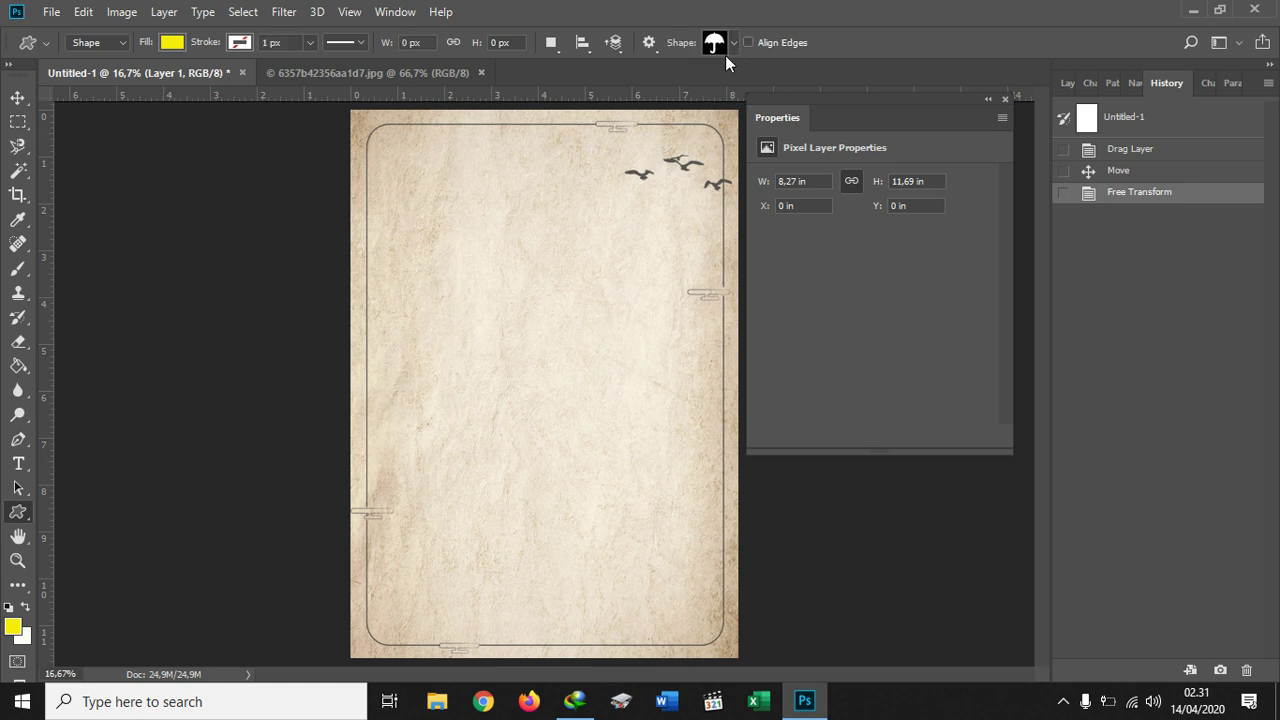
{"action": "left_click", "coordinate": [733, 43]}
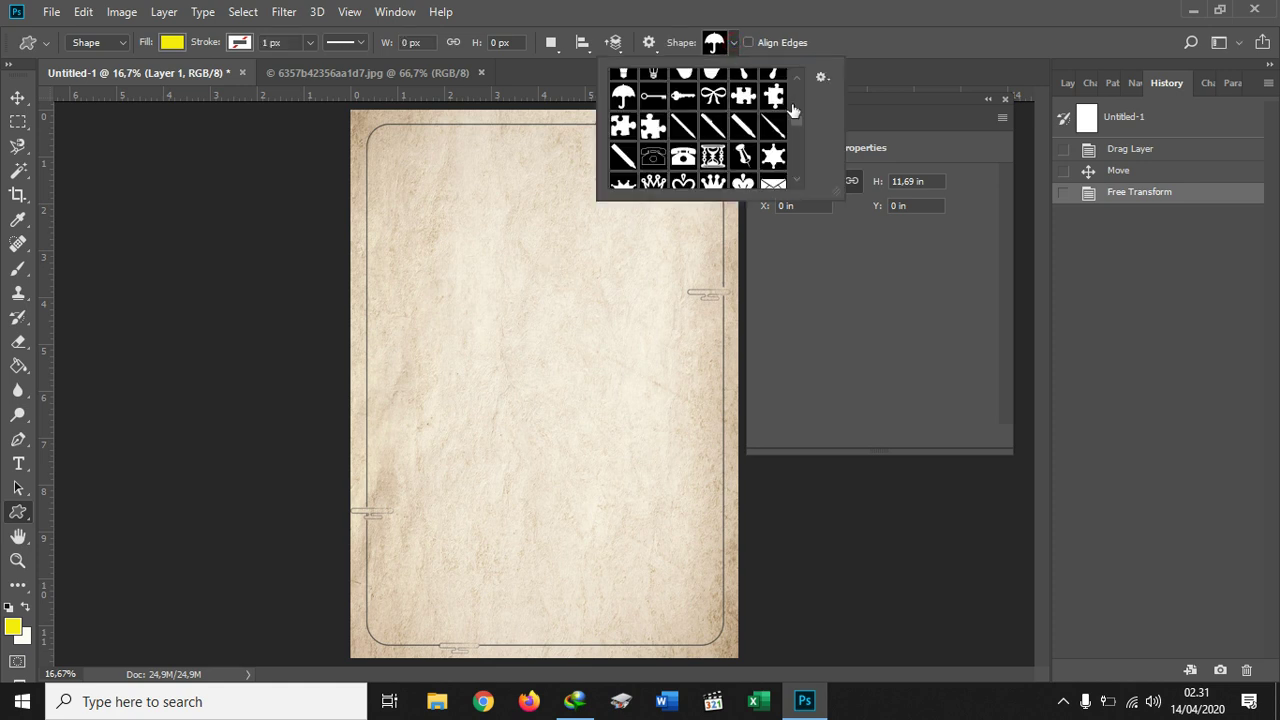
{"action": "mouse_move", "coordinate": [798, 119]}
{"action": "left_mouse_down"}
{"action": "mouse_move", "coordinate": [793, 84]}
{"action": "mouse_move", "coordinate": [798, 135]}
{"action": "left_mouse_up"}
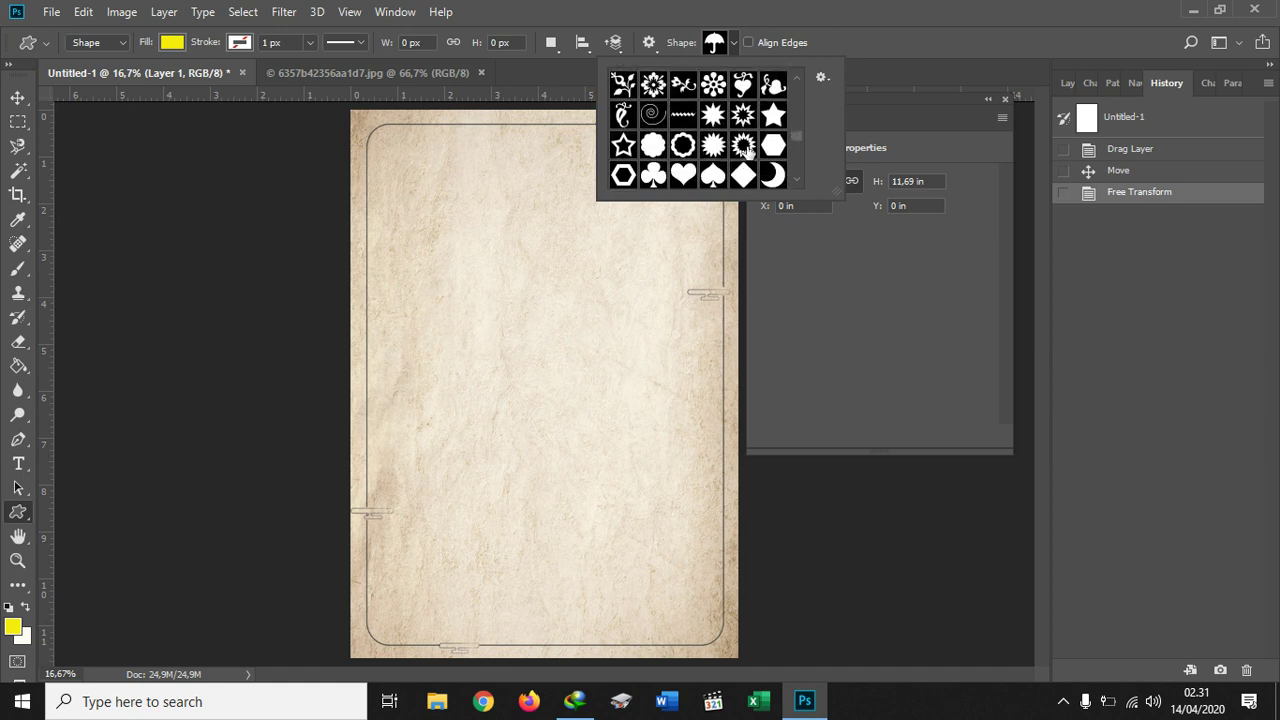
{"action": "left_click", "coordinate": [683, 175]}
{"action": "left_click_drag", "start_coordinate": [443, 213], "coordinate": [684, 427]}
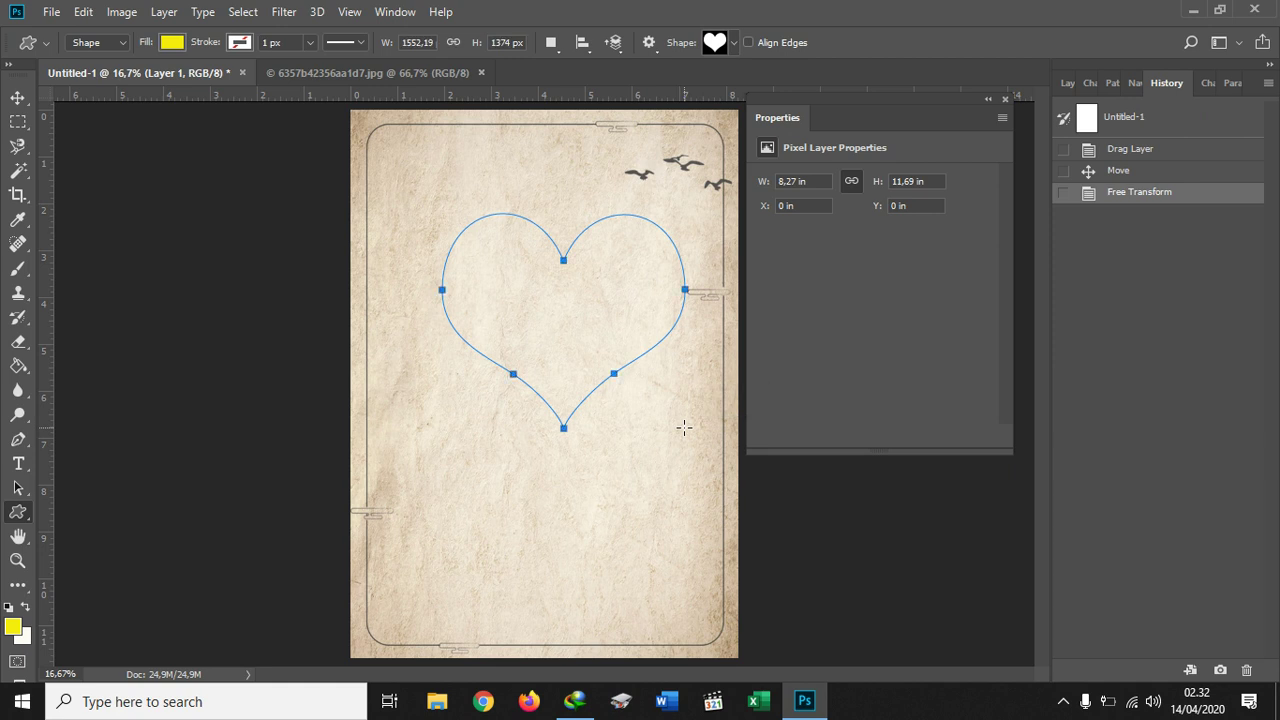
- Give the heart a thick white stroke and shift it slightly up and to the left so it sits centered across the page
{"action": "left_click", "coordinate": [240, 42]}
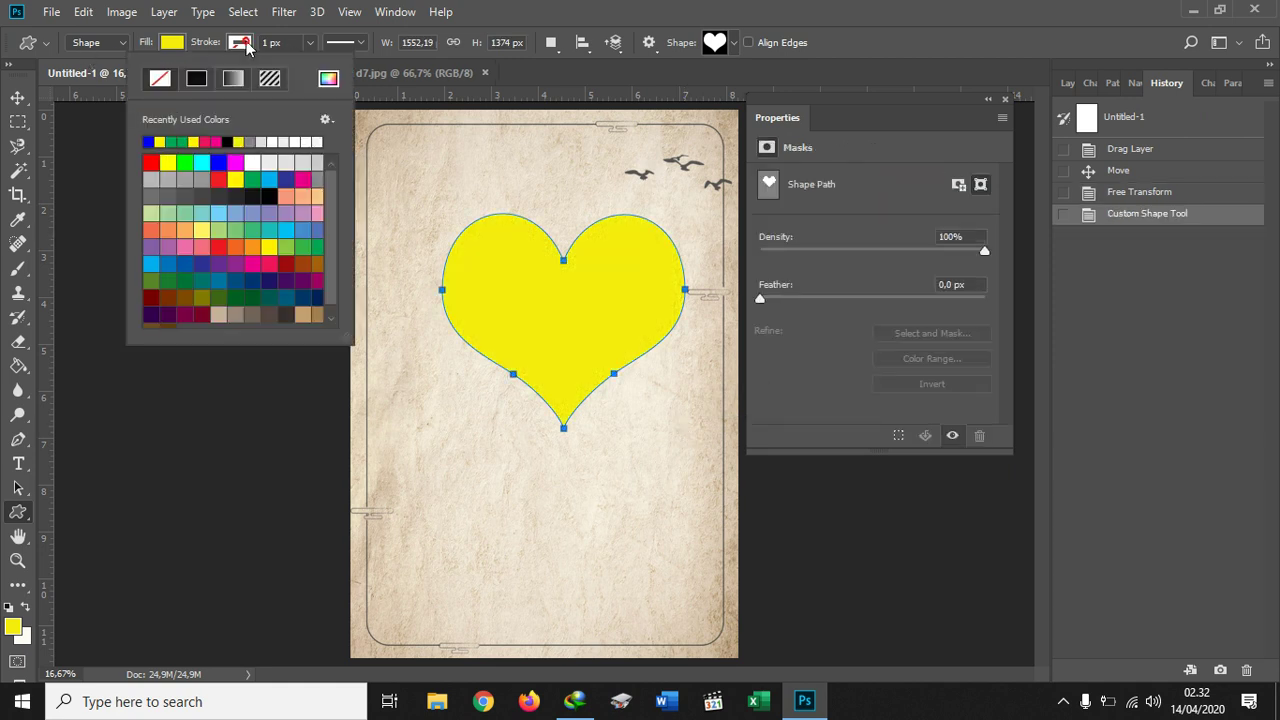
{"action": "left_click", "coordinate": [271, 144]}
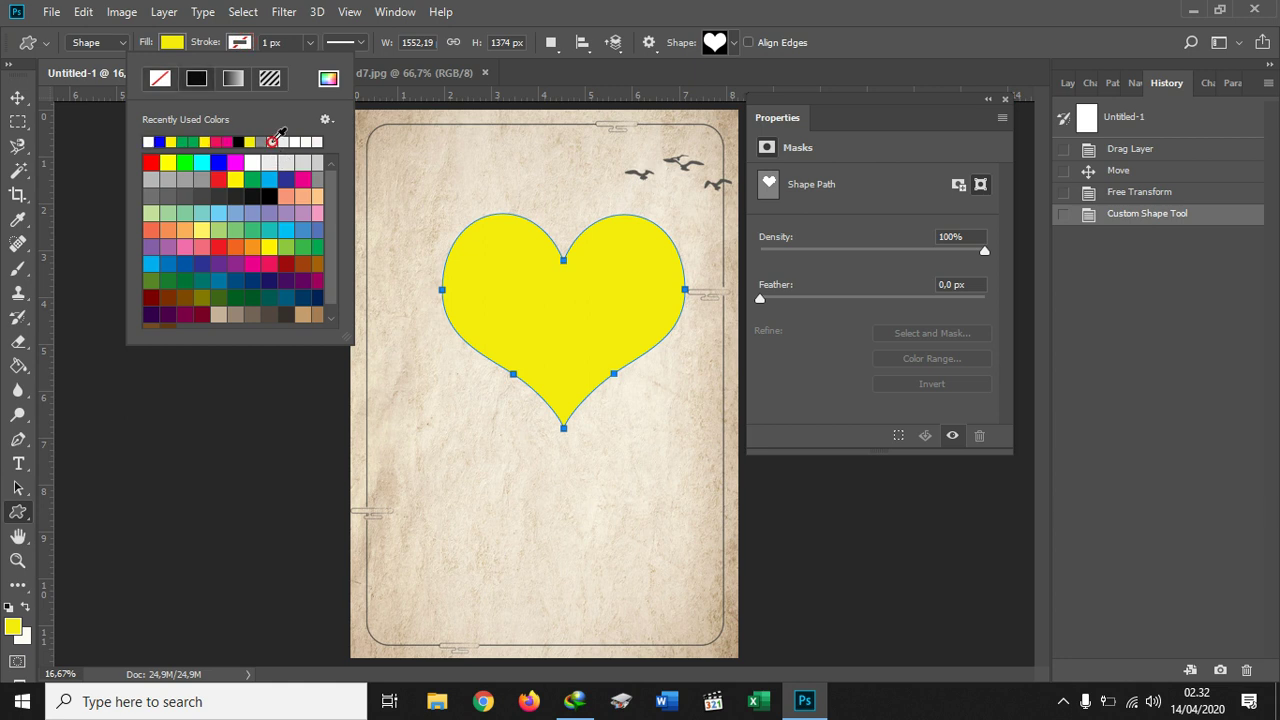
{"action": "left_click", "coordinate": [310, 43]}
{"action": "left_click_drag", "start_coordinate": [310, 60], "coordinate": [333, 68]}
{"action": "left_click", "coordinate": [17, 100]}
{"action": "mouse_move", "coordinate": [484, 287]}
{"action": "left_mouse_down"}
{"action": "mouse_move", "coordinate": [451, 277]}
{"action": "mouse_move", "coordinate": [477, 283]}
{"action": "left_mouse_up"}
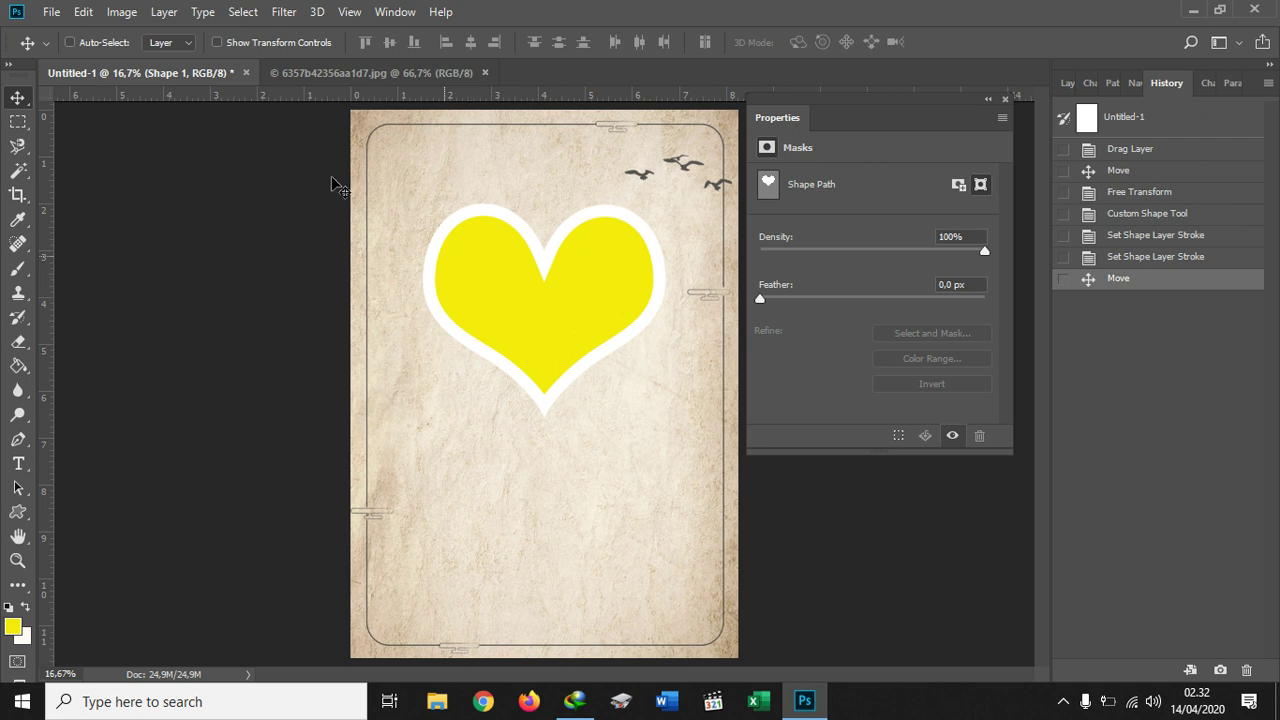
{"action": "left_click", "coordinate": [52, 12]}
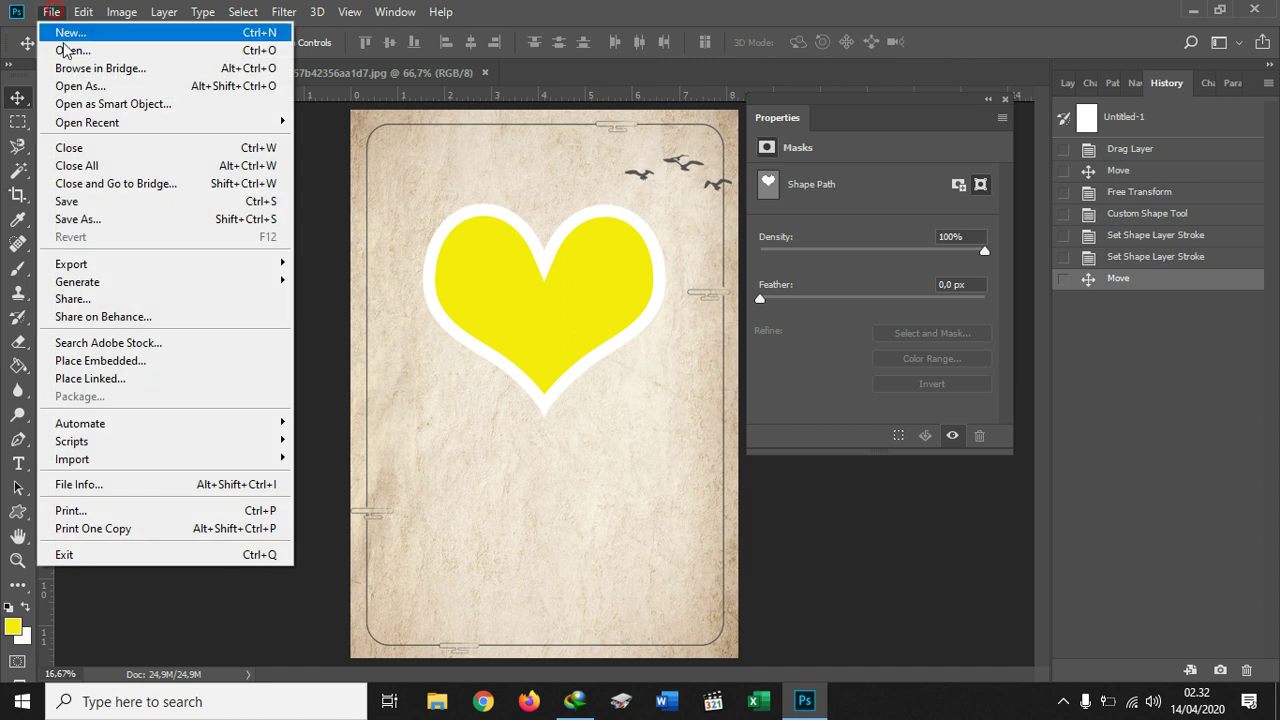
{"action": "left_click", "coordinate": [68, 50]}
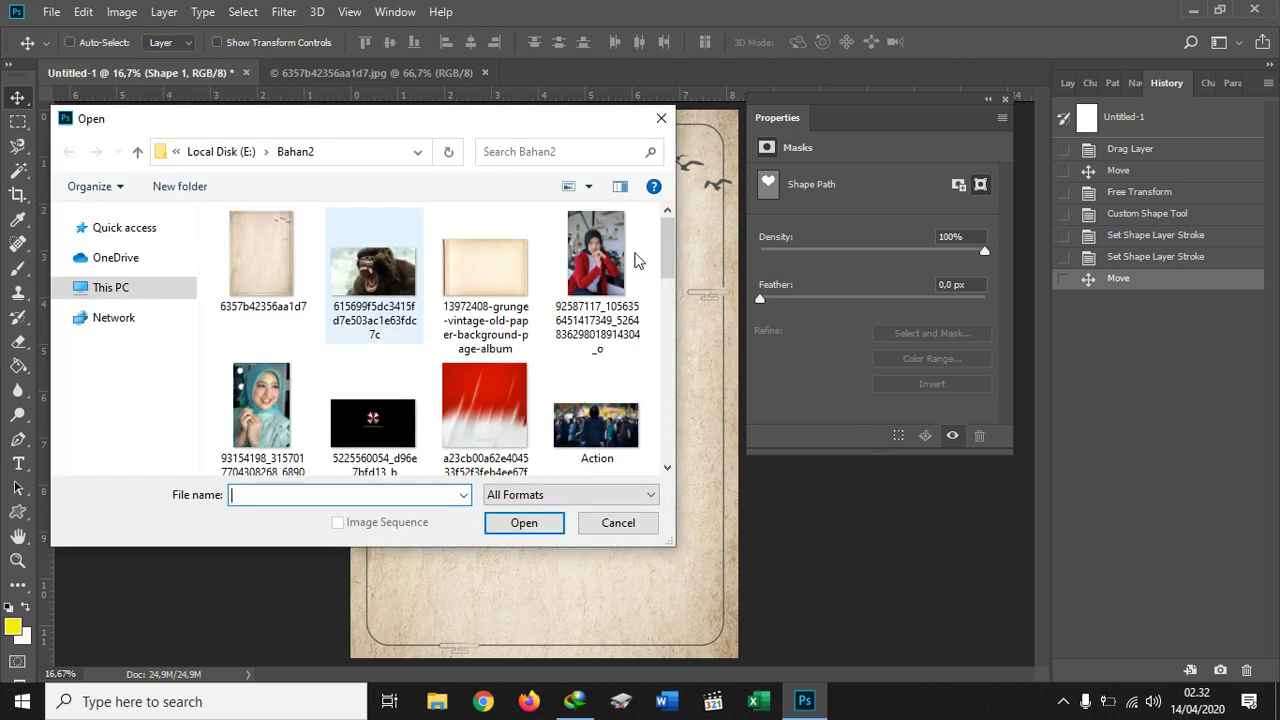
{"action": "scroll", "coordinate": [668, 261], "scroll_direction": "down", "scroll_amount": 1}
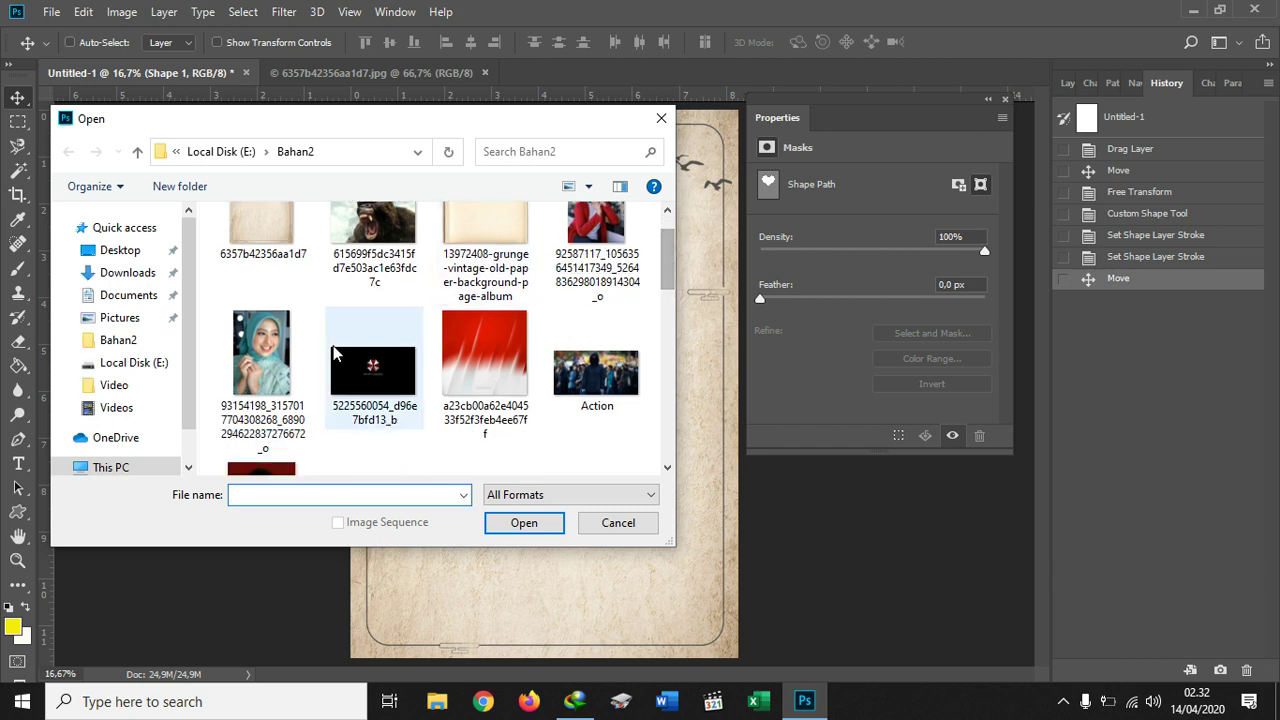
{"action": "left_click", "coordinate": [260, 345]}
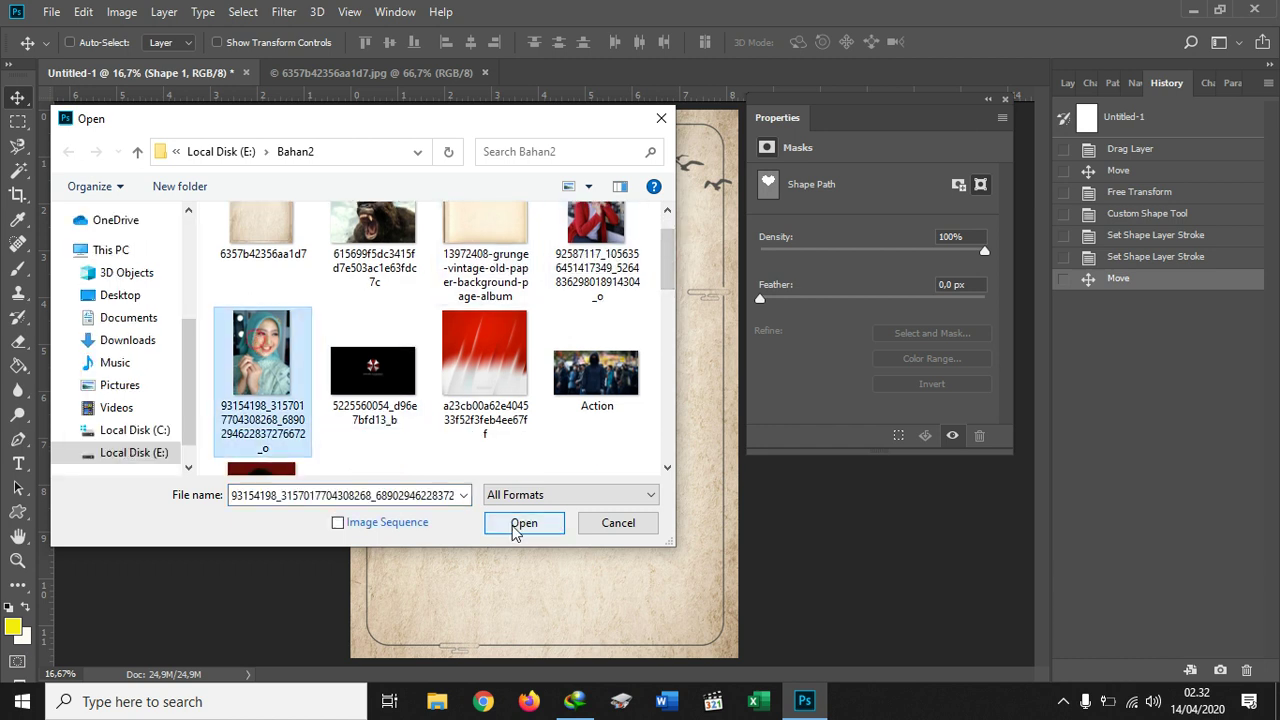
{"action": "left_click", "coordinate": [522, 523]}
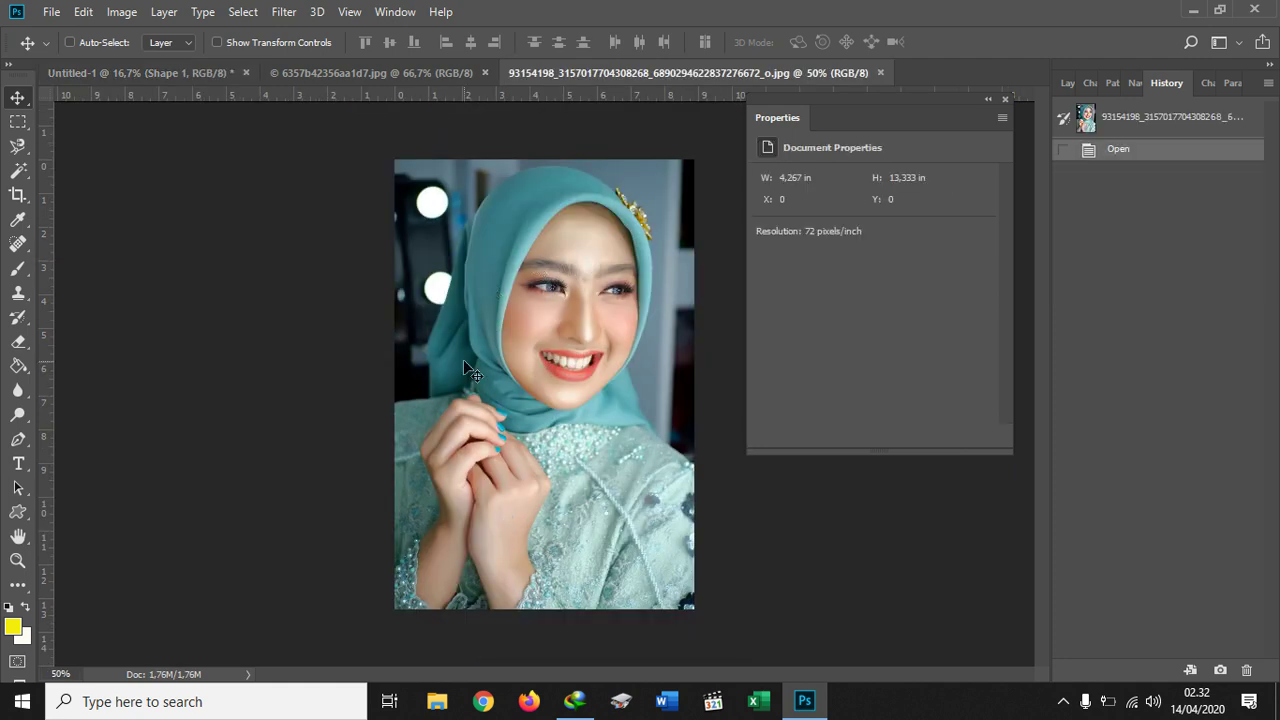
{"action": "left_click_drag", "start_coordinate": [531, 441], "coordinate": [479, 261]}
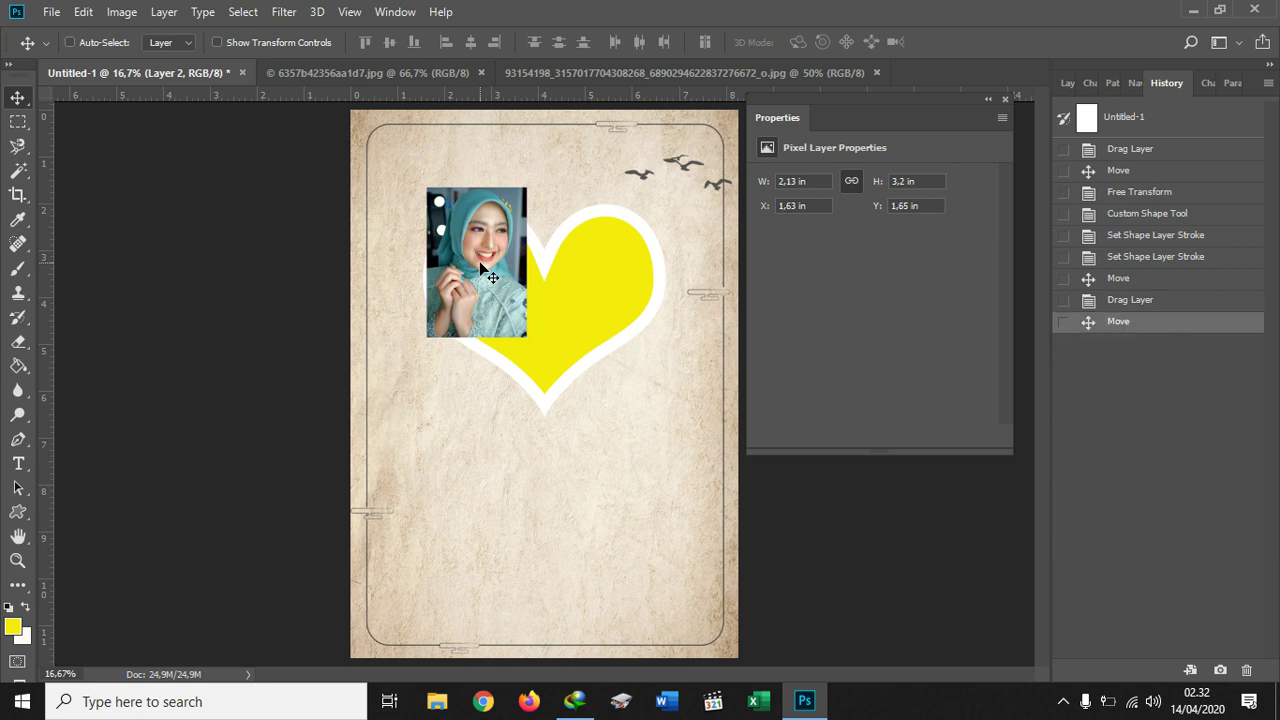
- Enlarge the copied photo to about 237% and nudge it up to 1,49 in from the page top so it covers the heart
{"action": "key", "text": "ctrl+t"}
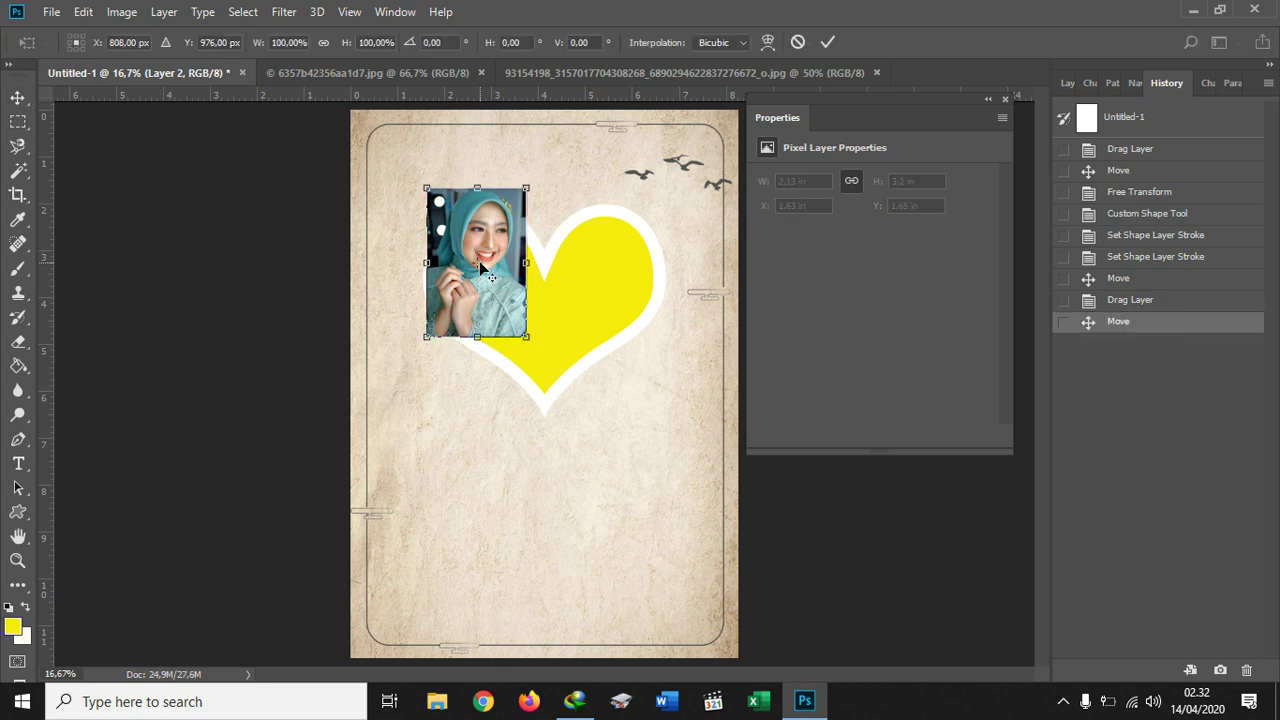
{"action": "left_click_drag", "start_coordinate": [528, 339], "coordinate": [707, 520]}
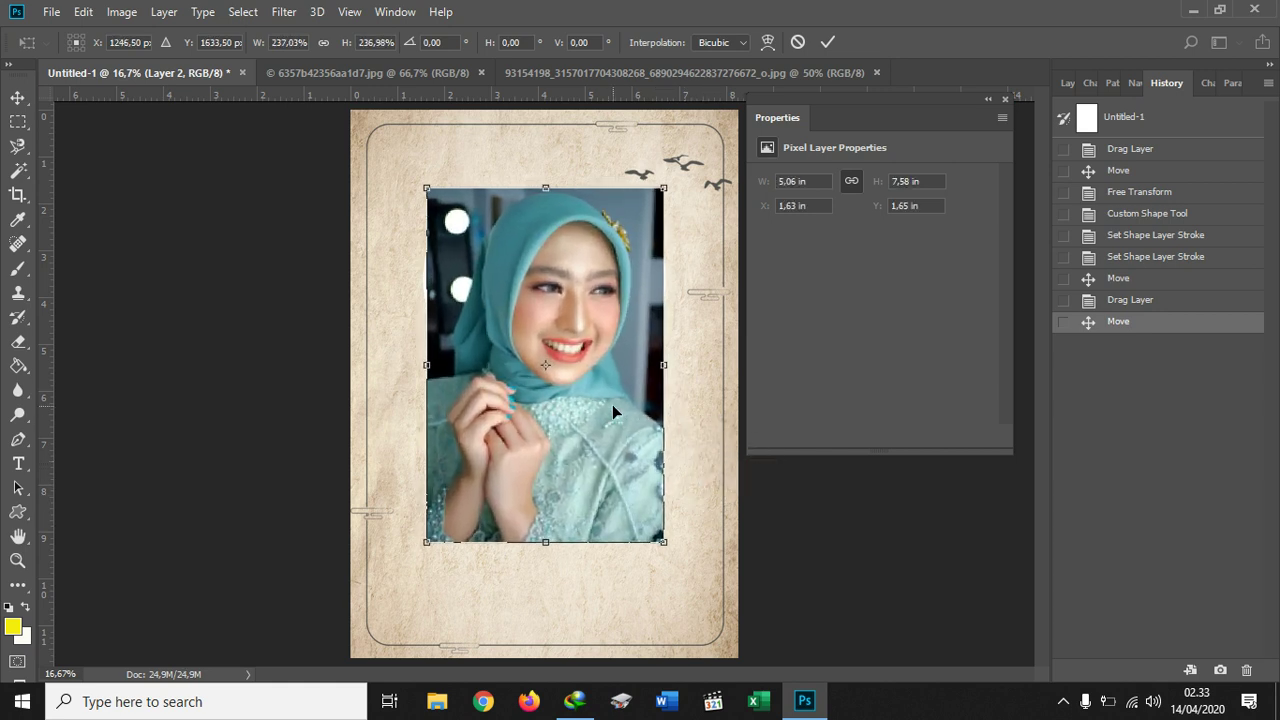
{"action": "key", "text": "Return"}
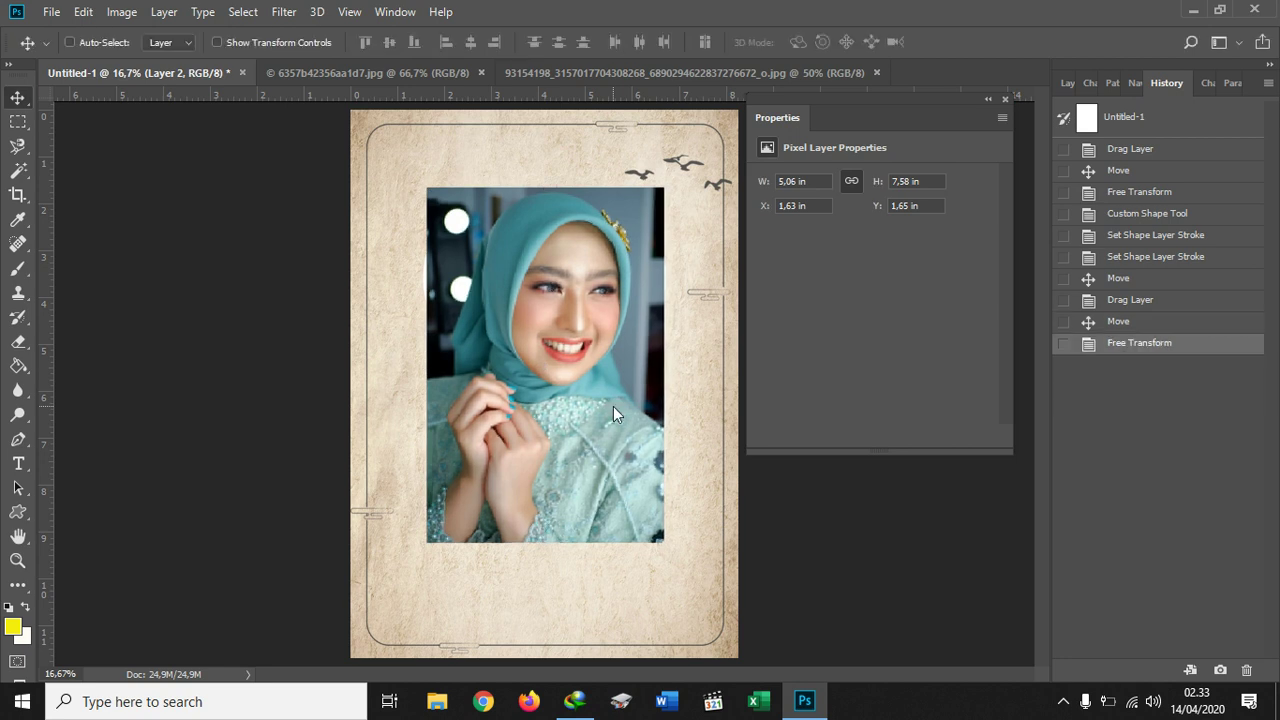
{"action": "left_click_drag", "start_coordinate": [612, 405], "coordinate": [607, 392]}
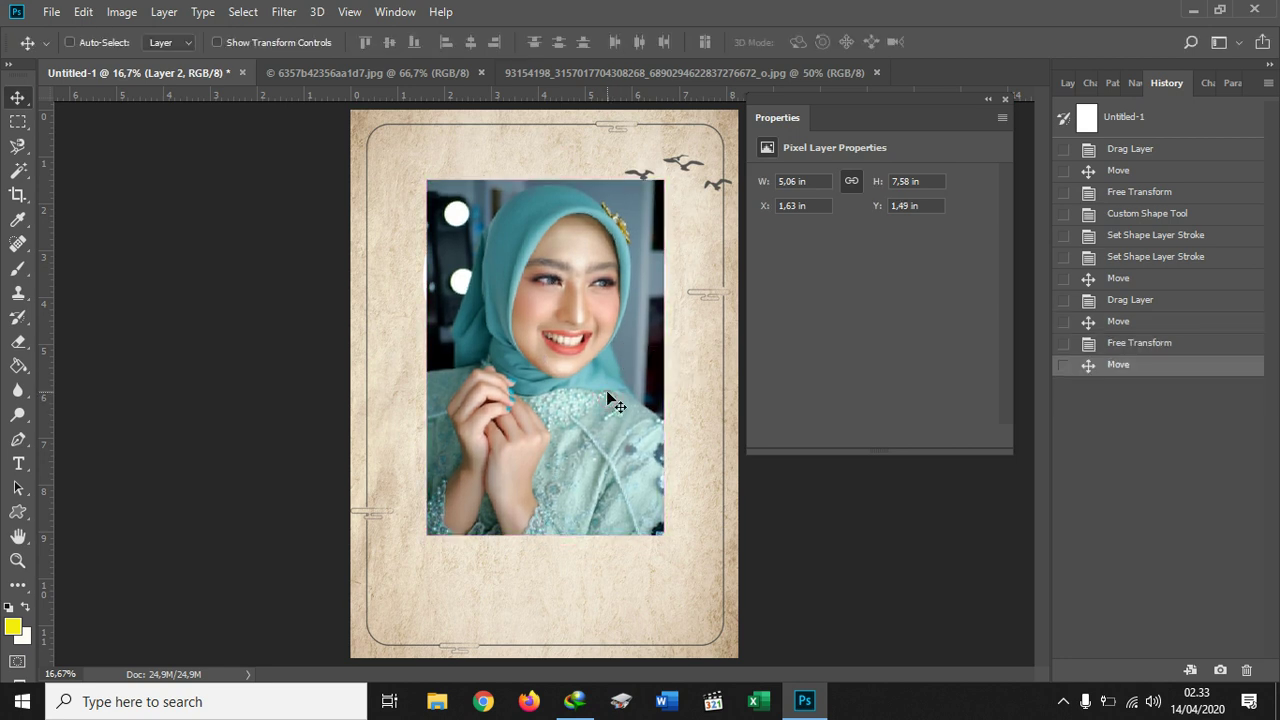
- Clip the Layer 2 photo to the Shape 1 heart with a clipping mask
{"action": "left_click", "coordinate": [1073, 84]}
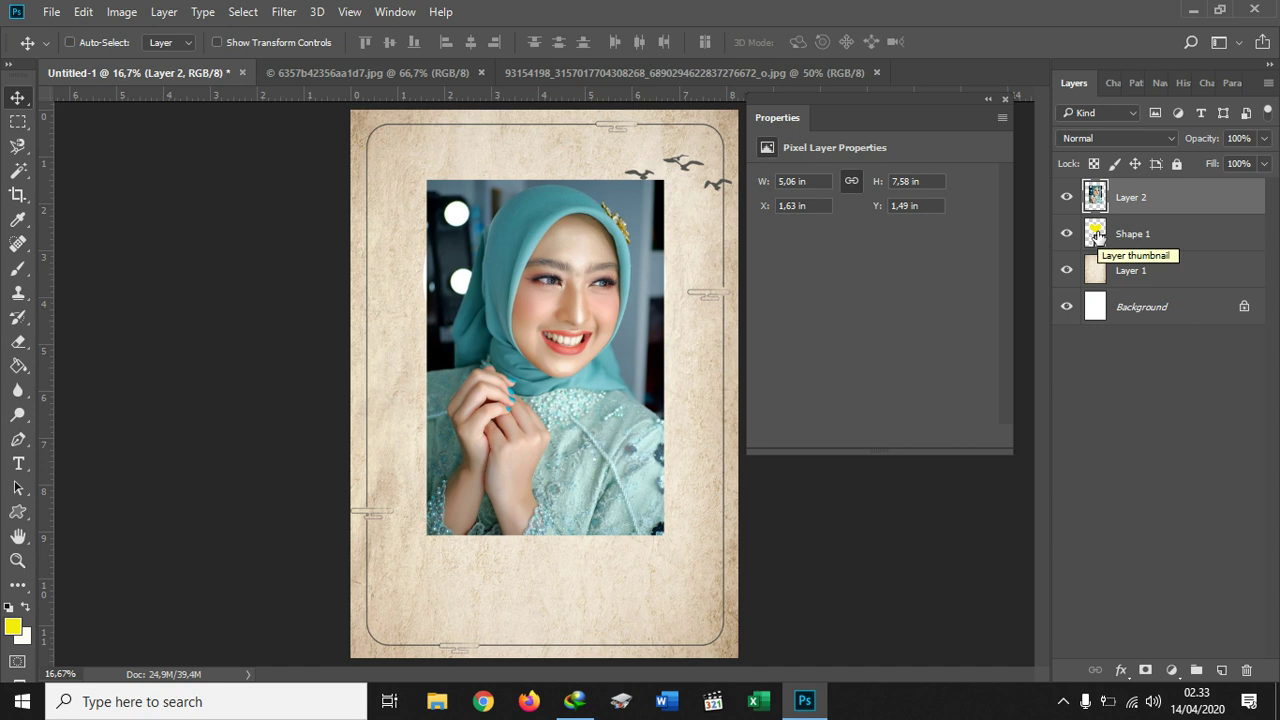
{"action": "right_click", "coordinate": [1139, 199]}
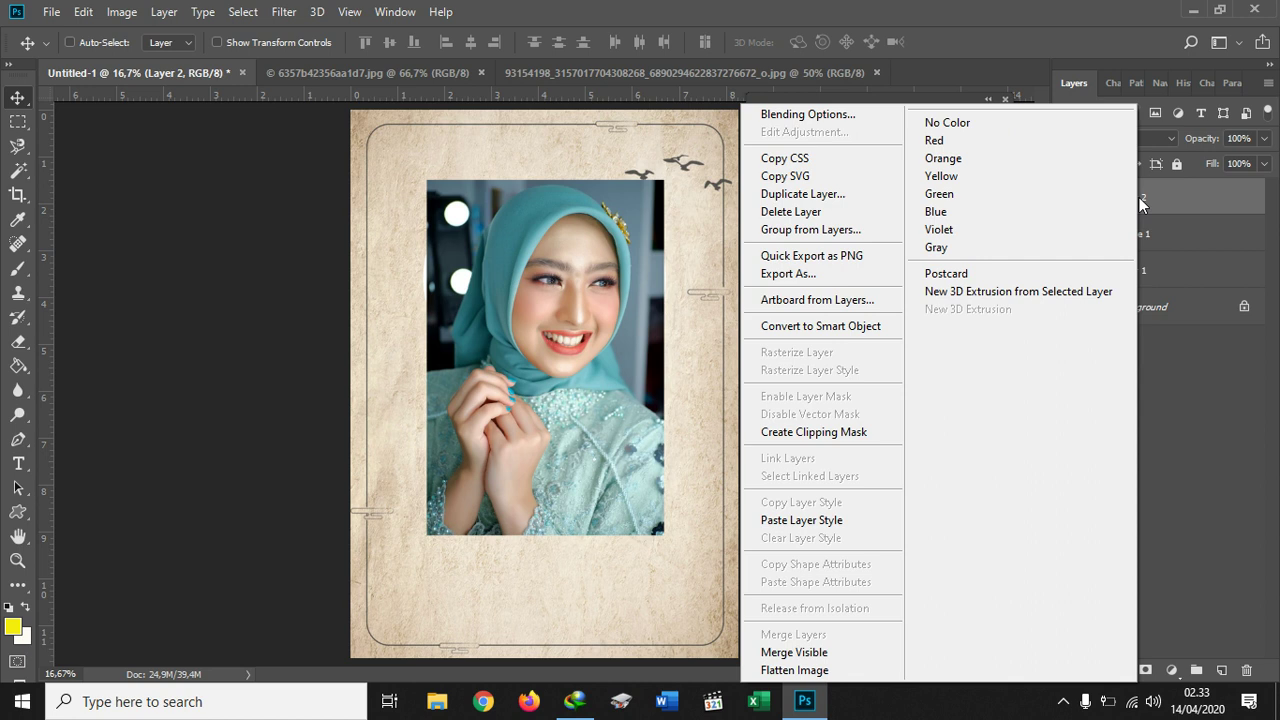
{"action": "left_click", "coordinate": [857, 430]}
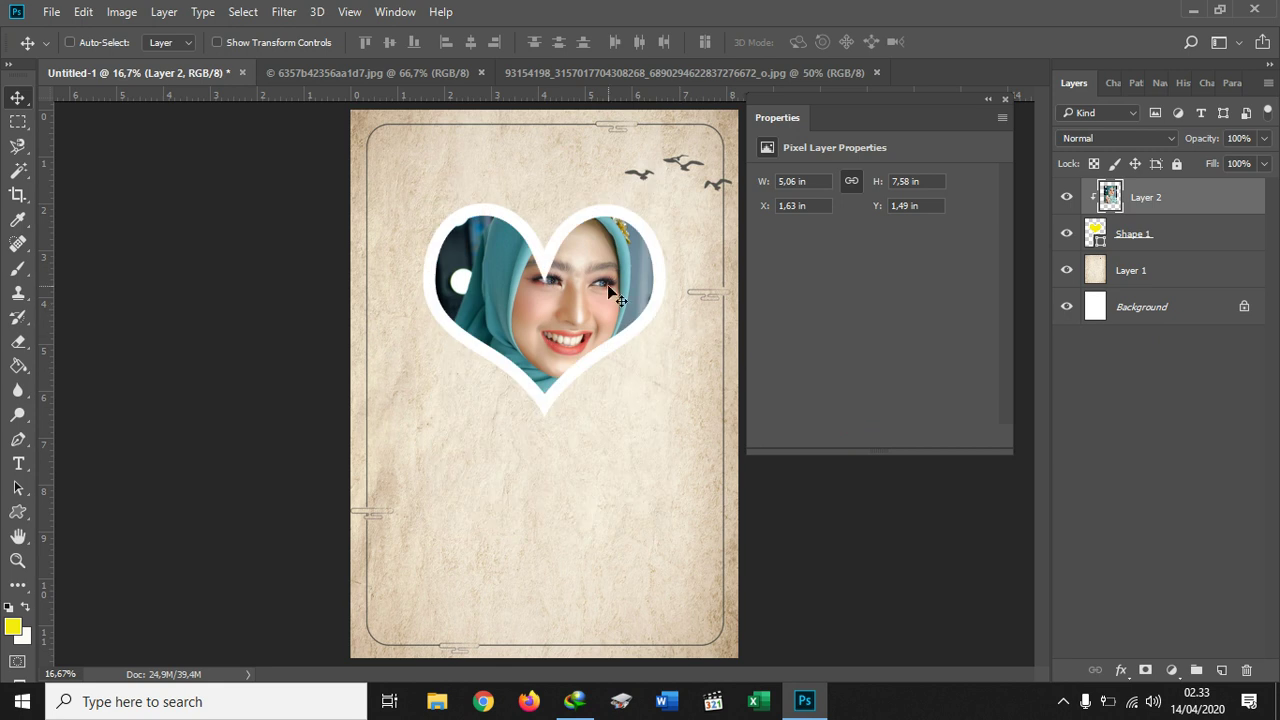
{"action": "left_click_drag", "start_coordinate": [607, 284], "coordinate": [608, 285]}
- Draw a second yellow heart, about 1255 px wide and 1093 px high, below the photo heart
{"action": "left_click", "coordinate": [16, 513]}
{"action": "left_click", "coordinate": [12, 518]}
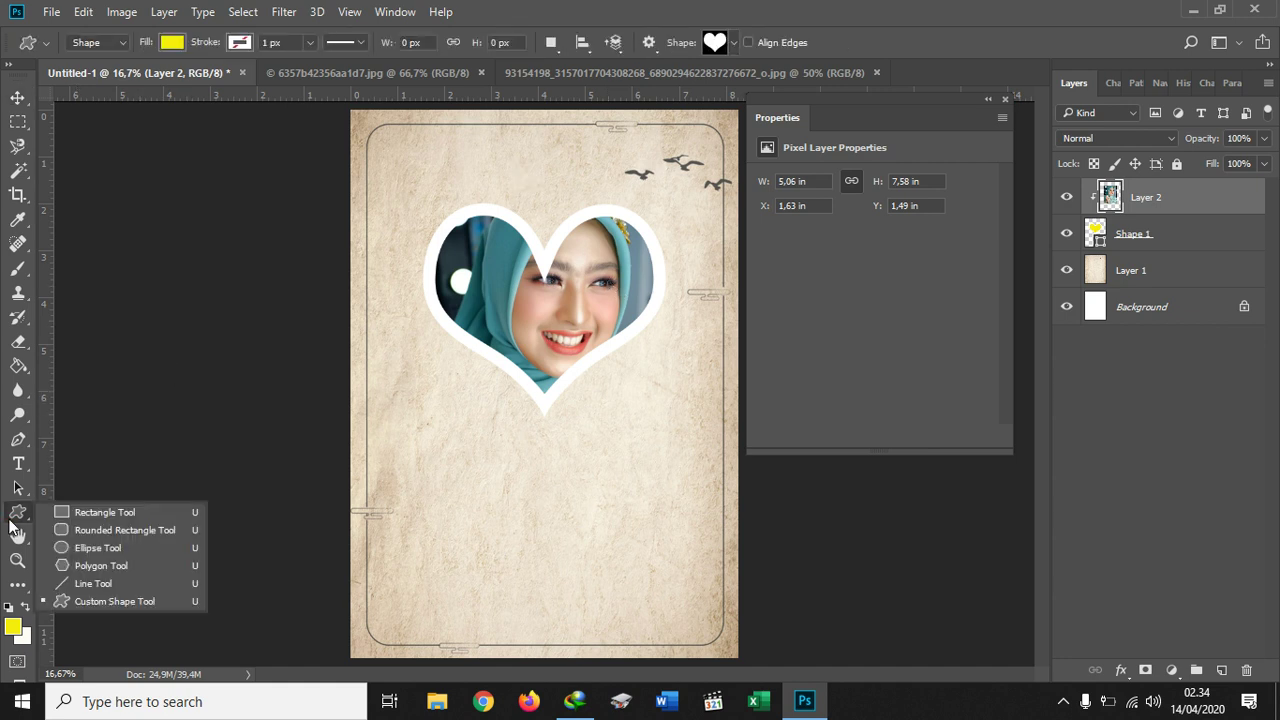
{"action": "left_click", "coordinate": [106, 602]}
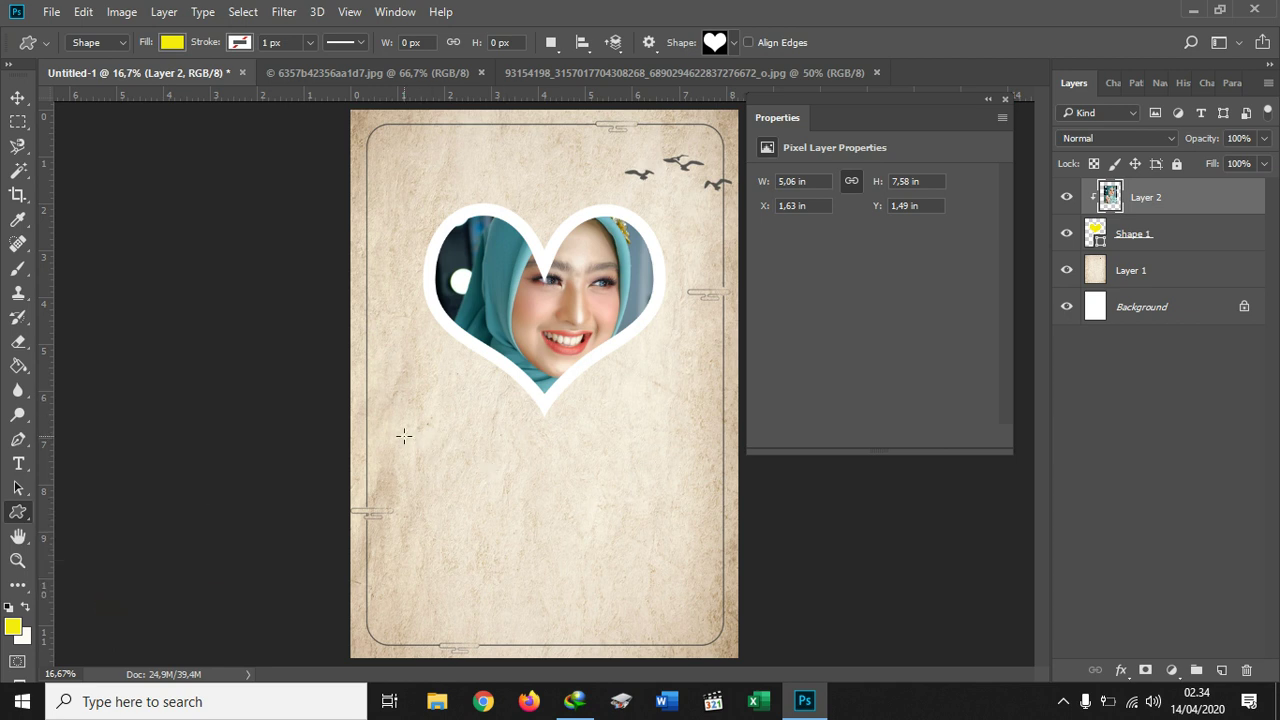
{"action": "left_click_drag", "start_coordinate": [403, 435], "coordinate": [632, 606]}
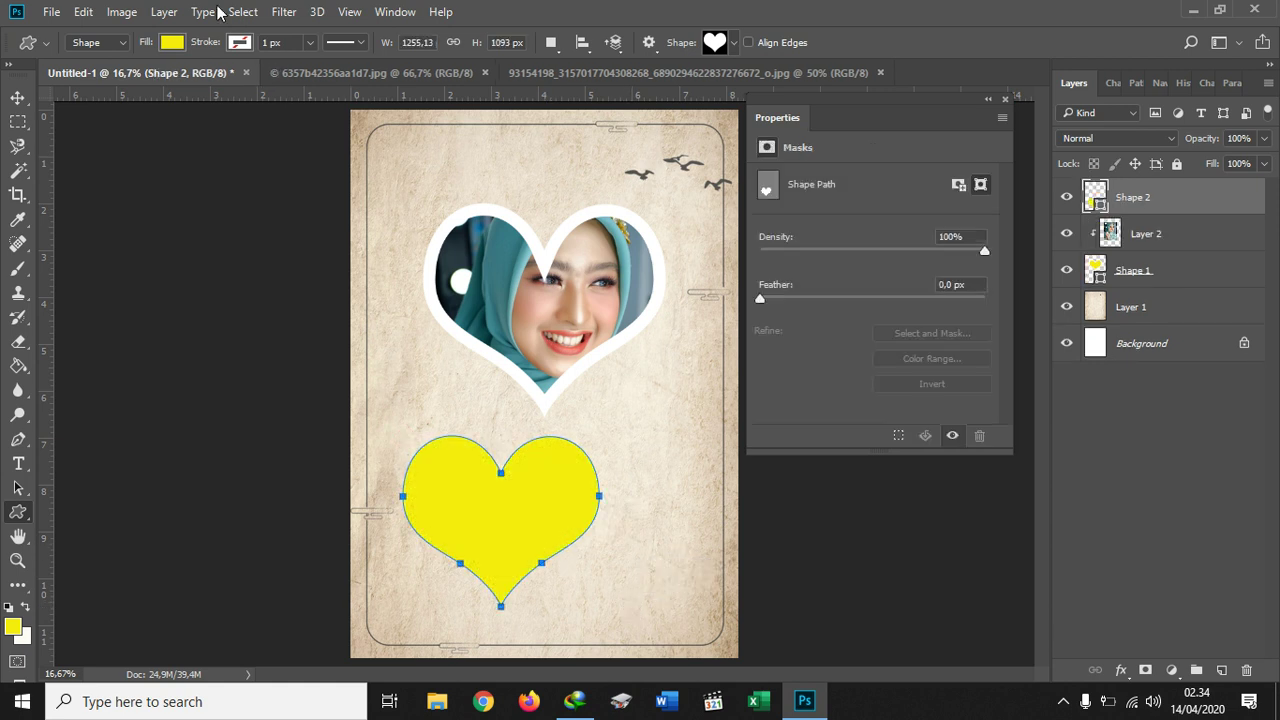
- Give the second heart a white stroke 45,62 px wide
{"action": "left_click", "coordinate": [310, 43]}
{"action": "left_click_drag", "start_coordinate": [310, 63], "coordinate": [325, 64]}
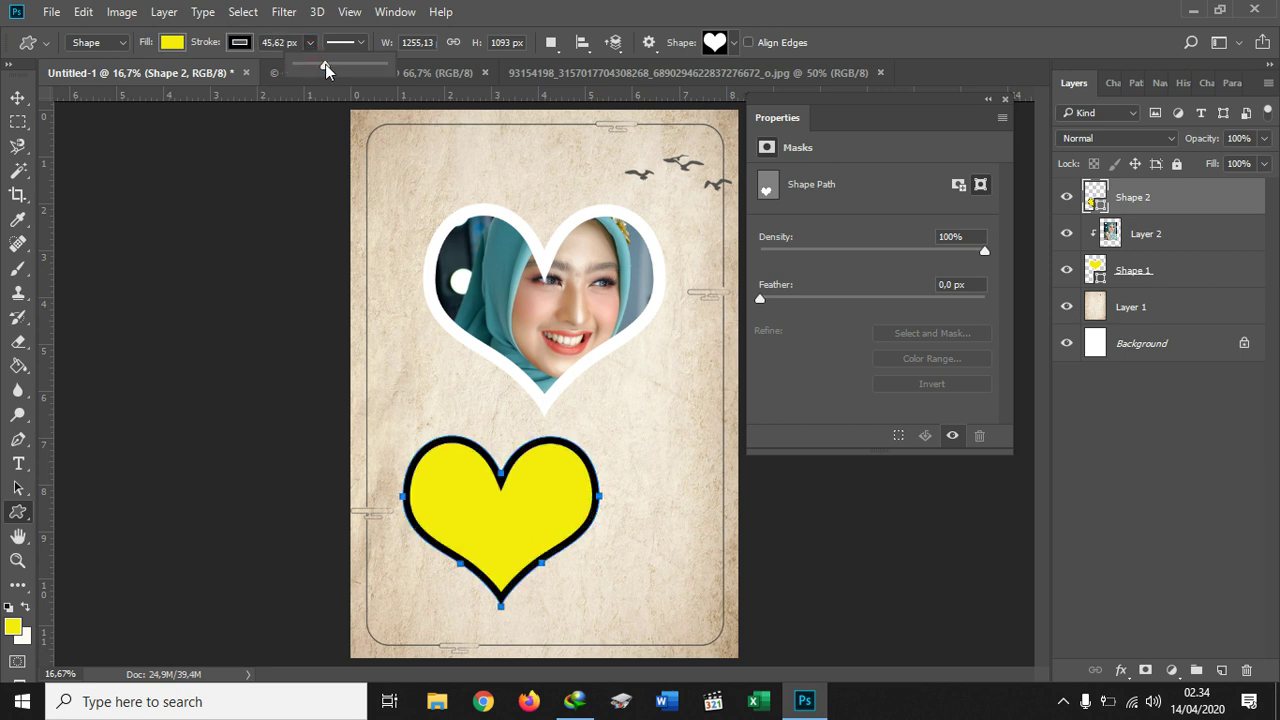
{"action": "left_click", "coordinate": [241, 43]}
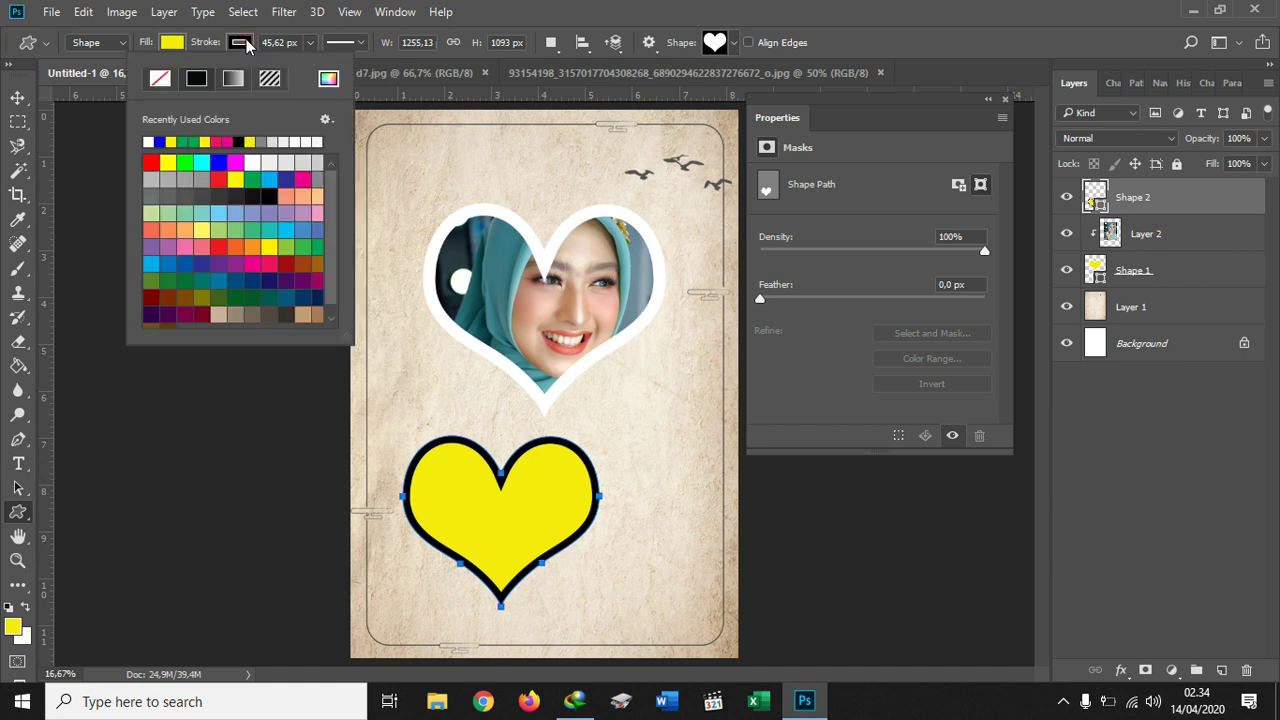
{"action": "left_click", "coordinate": [252, 164]}
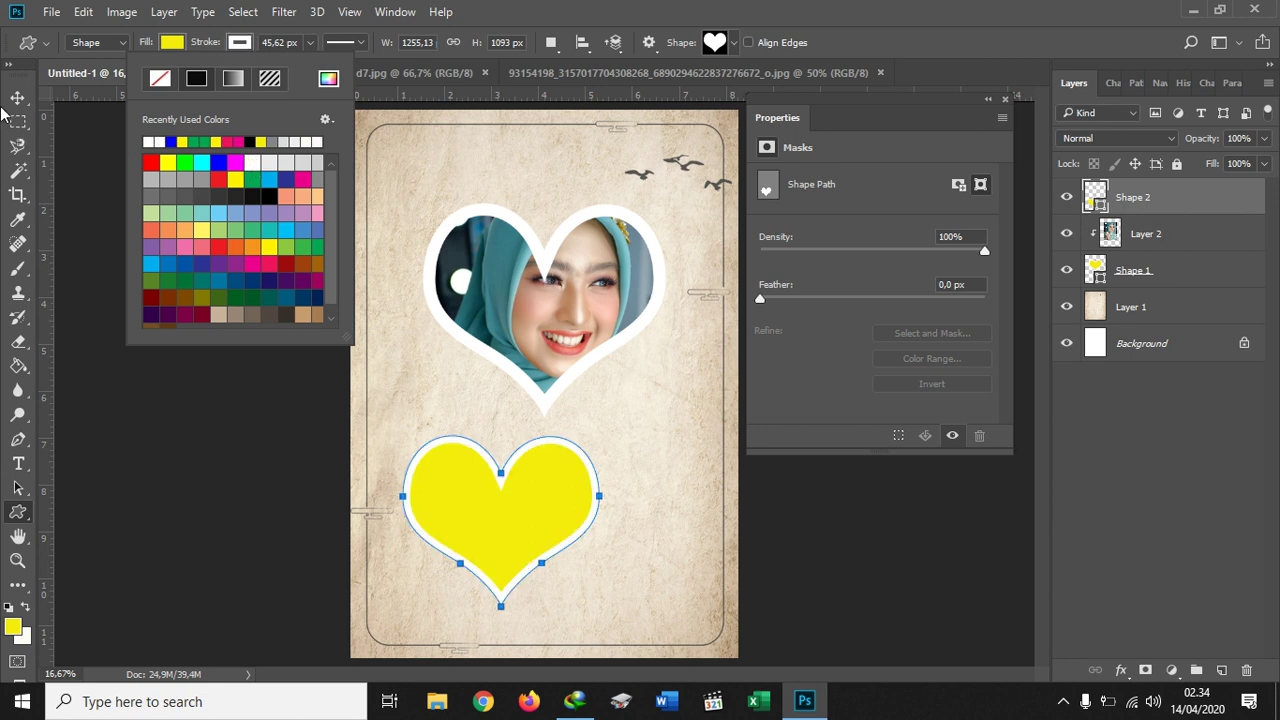
{"action": "left_click", "coordinate": [18, 98]}
{"action": "left_click", "coordinate": [18, 98]}
- Open the portrait of the woman in the red jacket from the Bahan2 folder and copy it over the lower yellow heart
{"action": "left_click", "coordinate": [49, 13]}
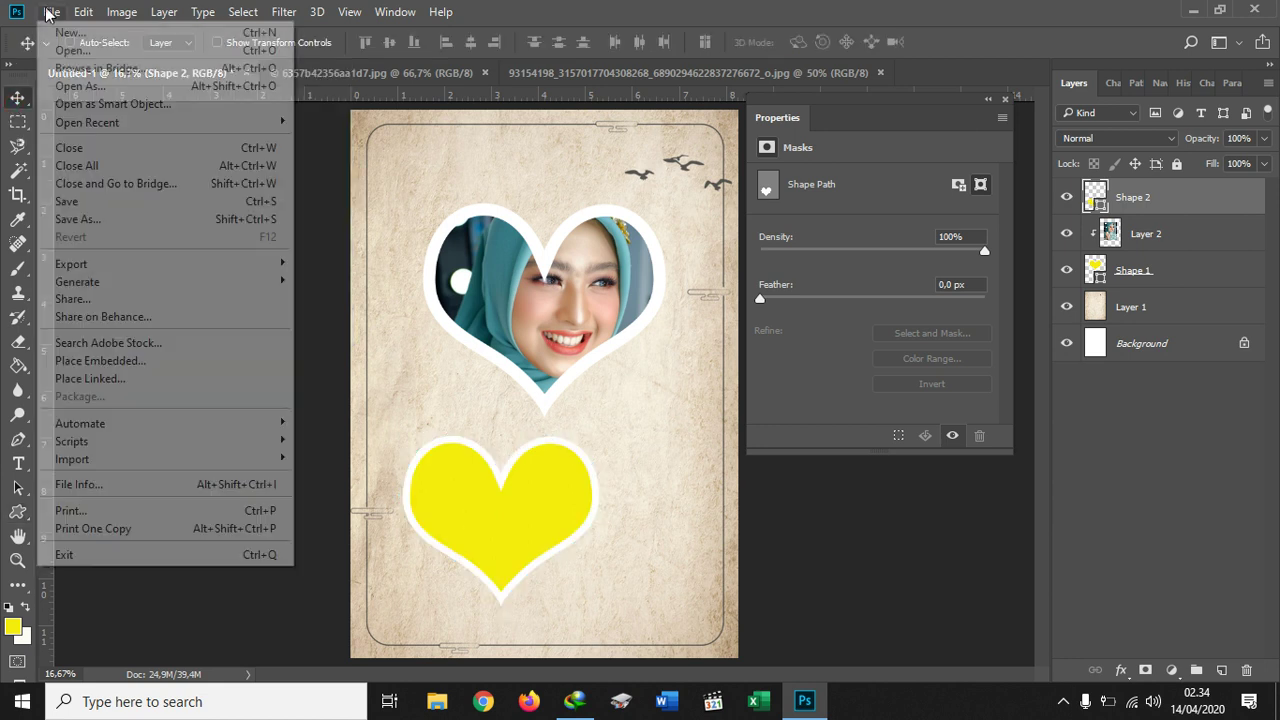
{"action": "left_click", "coordinate": [58, 45]}
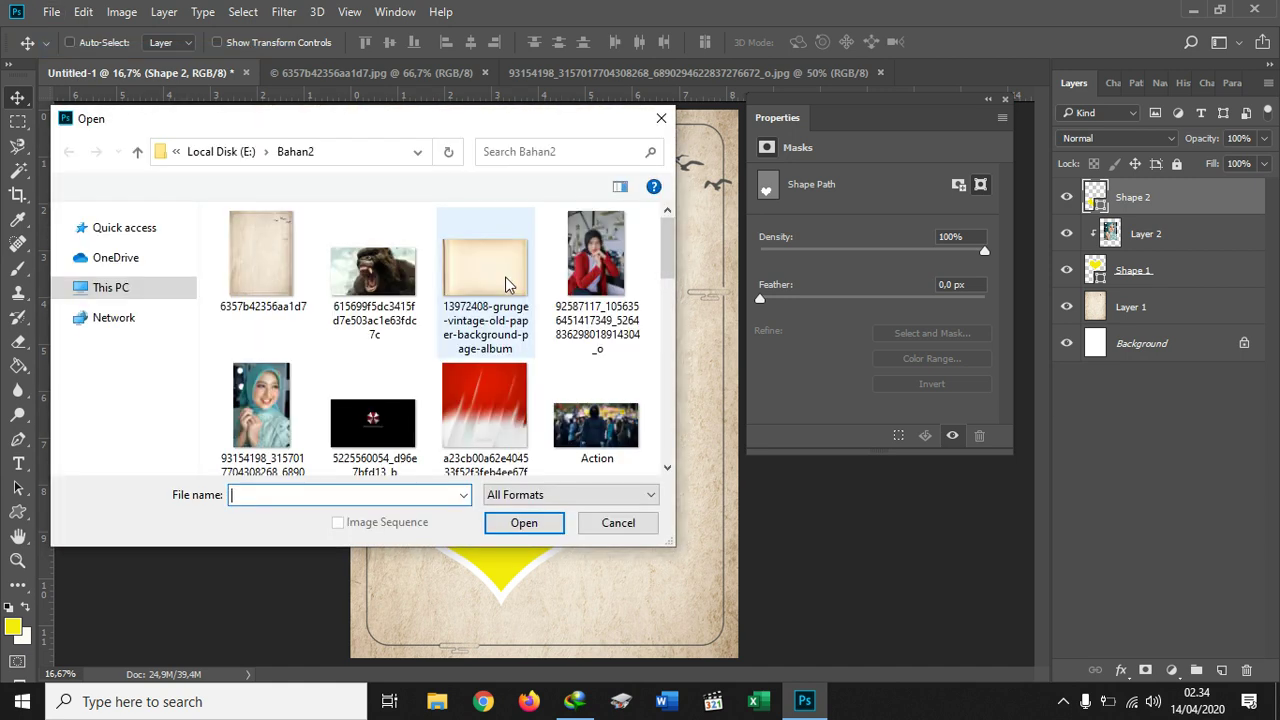
{"action": "double_click", "coordinate": [615, 278]}
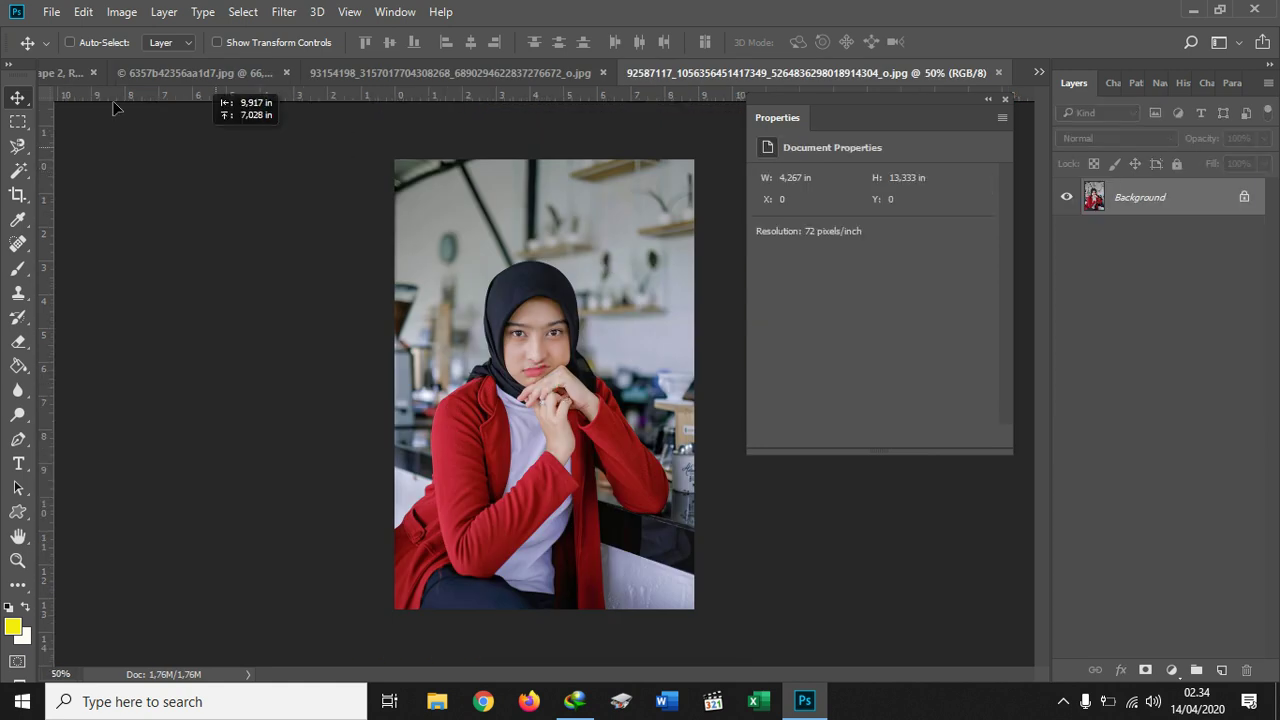
{"action": "left_click", "coordinate": [62, 72]}
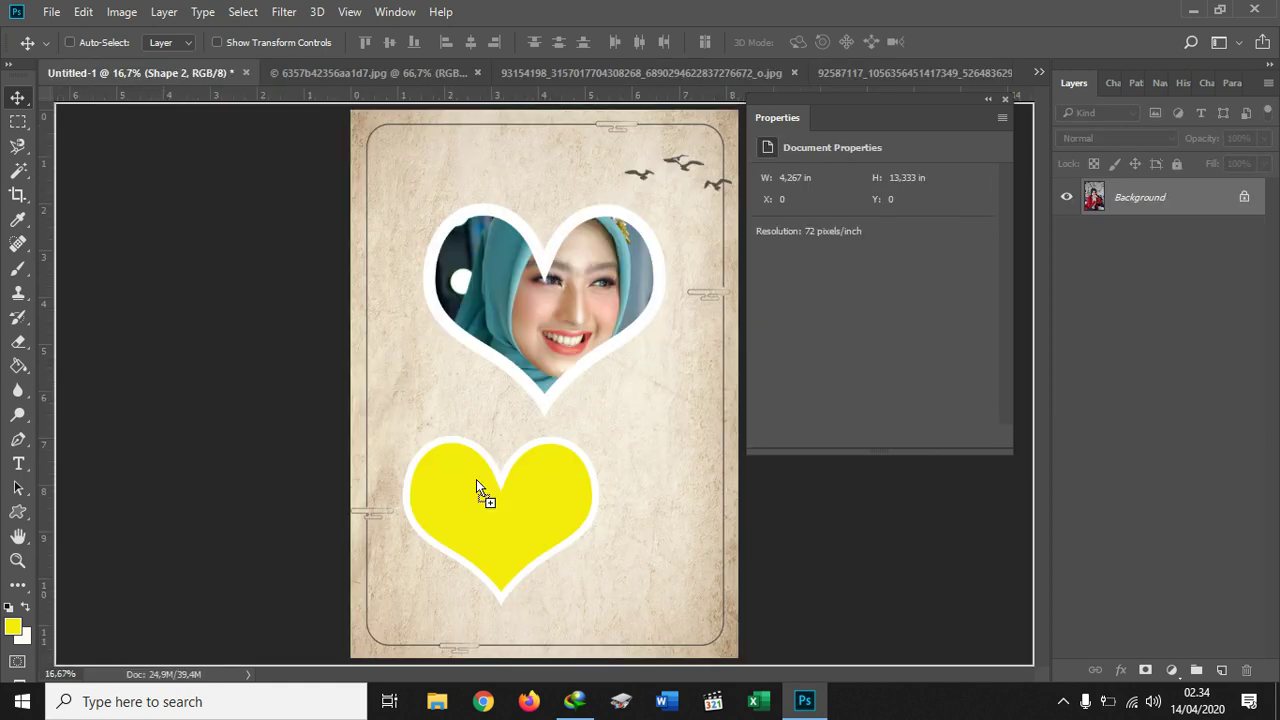
{"action": "left_click_drag", "start_coordinate": [477, 485], "coordinate": [449, 467]}
- Enlarge the red-jacket photo to about 4,29 in wide and 6,44 in high so it covers the second heart
{"action": "key", "text": "ctrl+t"}
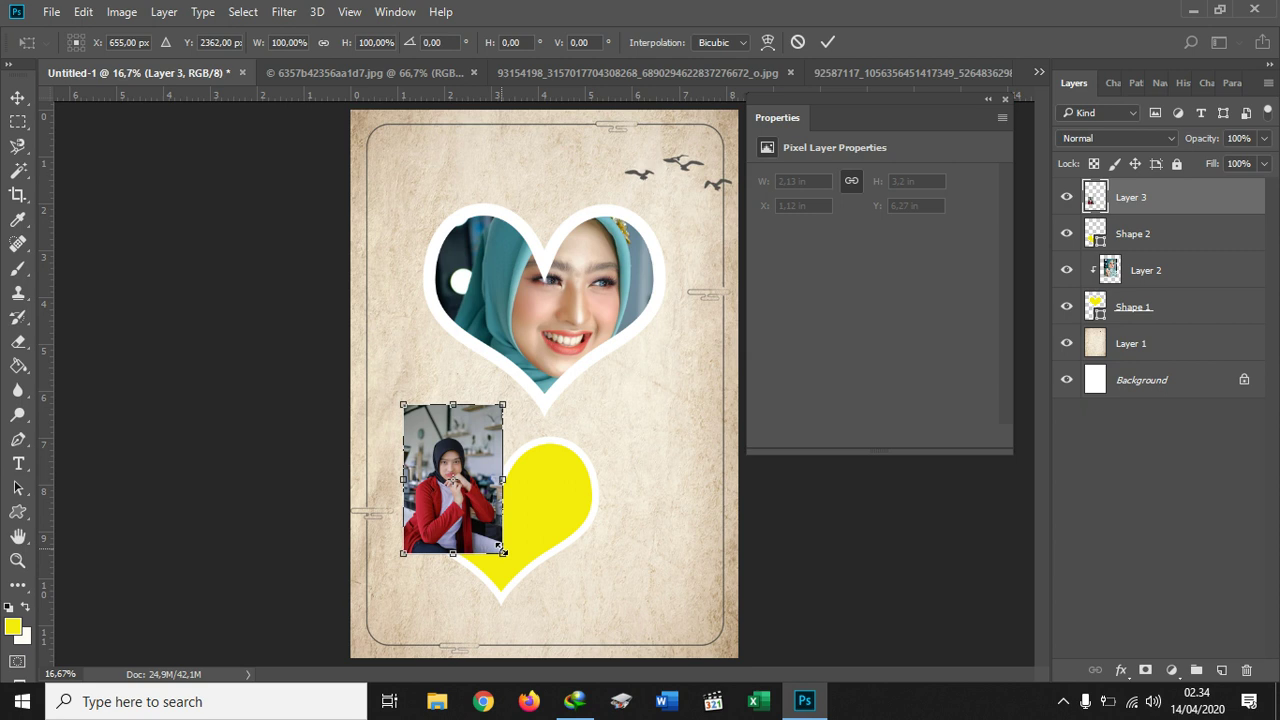
{"action": "left_click_drag", "start_coordinate": [502, 553], "coordinate": [676, 651]}
{"action": "key", "text": "Return"}
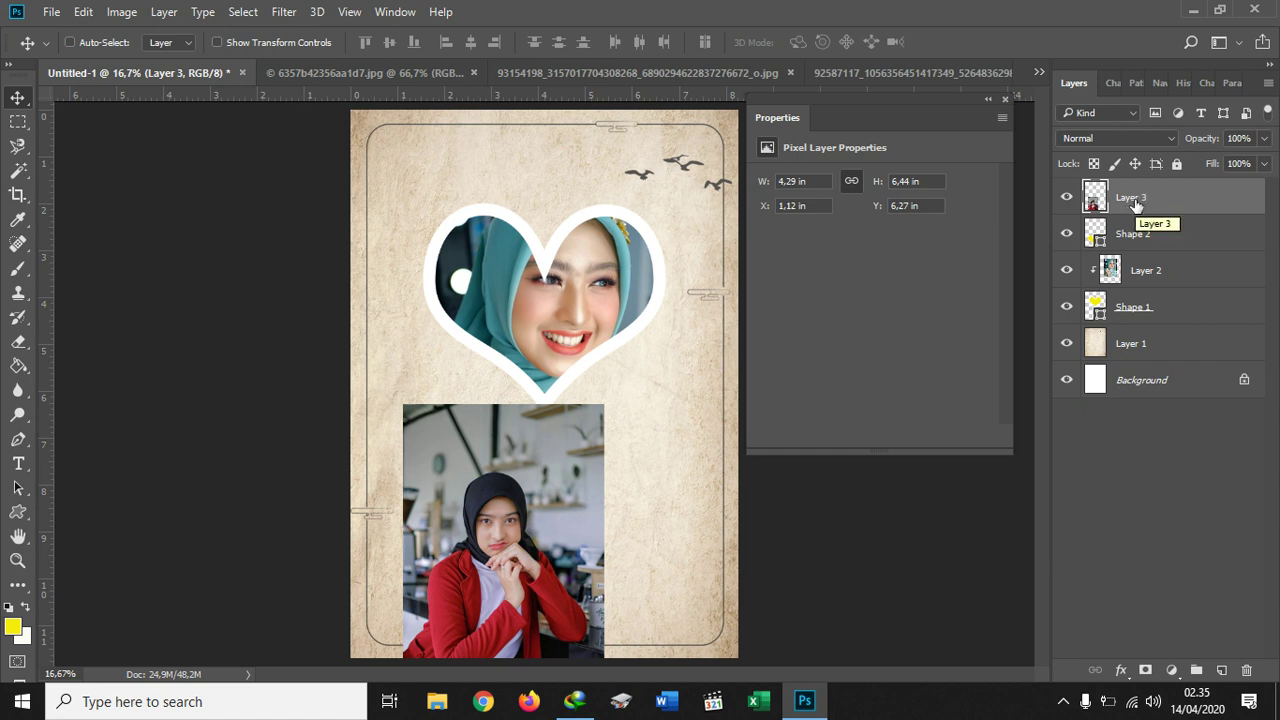
- Clip the Layer 3 photo to the Shape 2 heart and shift it inside the outline to X 1,01 in, Y 6,05 in
{"action": "right_click", "coordinate": [1135, 200]}
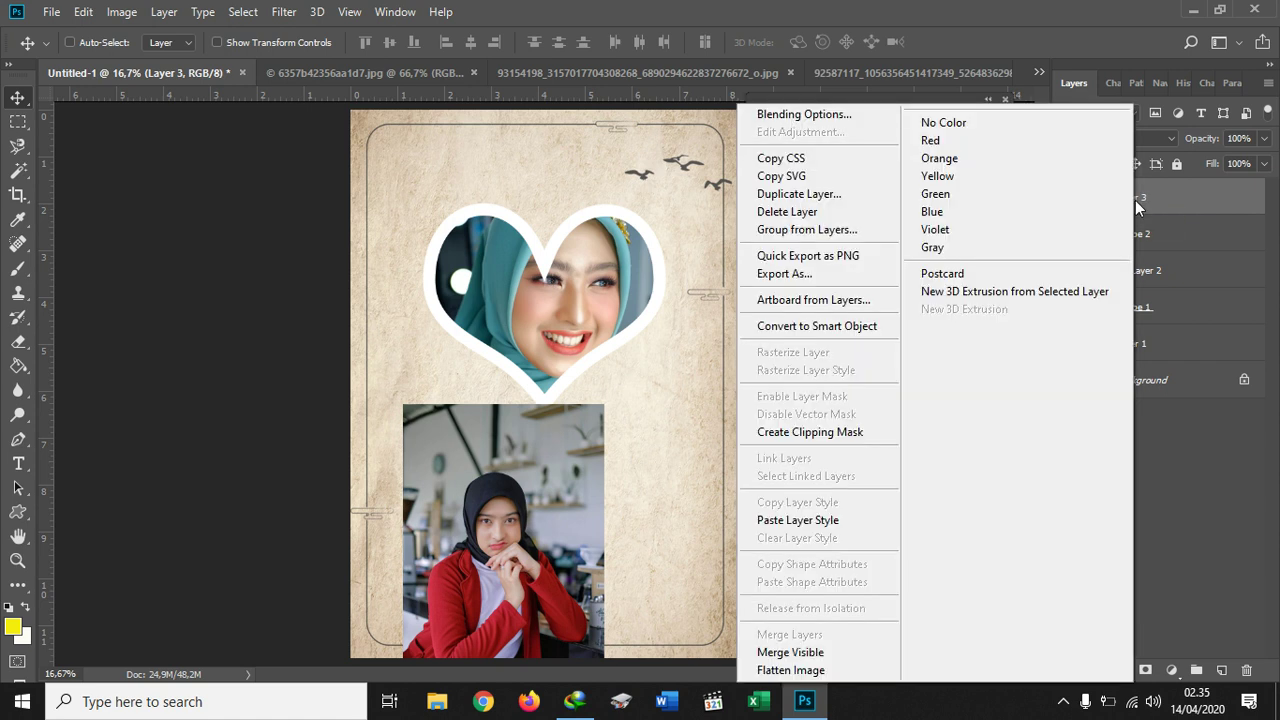
{"action": "left_click", "coordinate": [862, 431]}
{"action": "left_click_drag", "start_coordinate": [567, 513], "coordinate": [551, 495]}
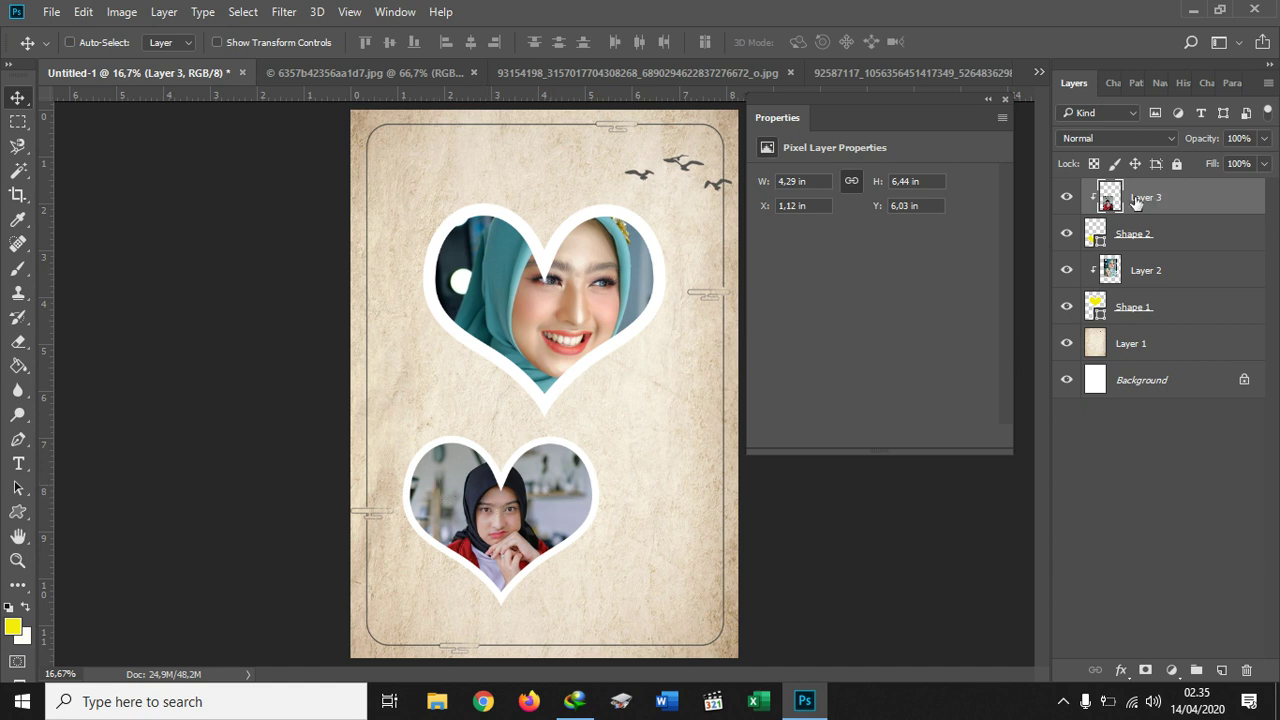
{"action": "left_click_drag", "start_coordinate": [477, 490], "coordinate": [441, 501]}
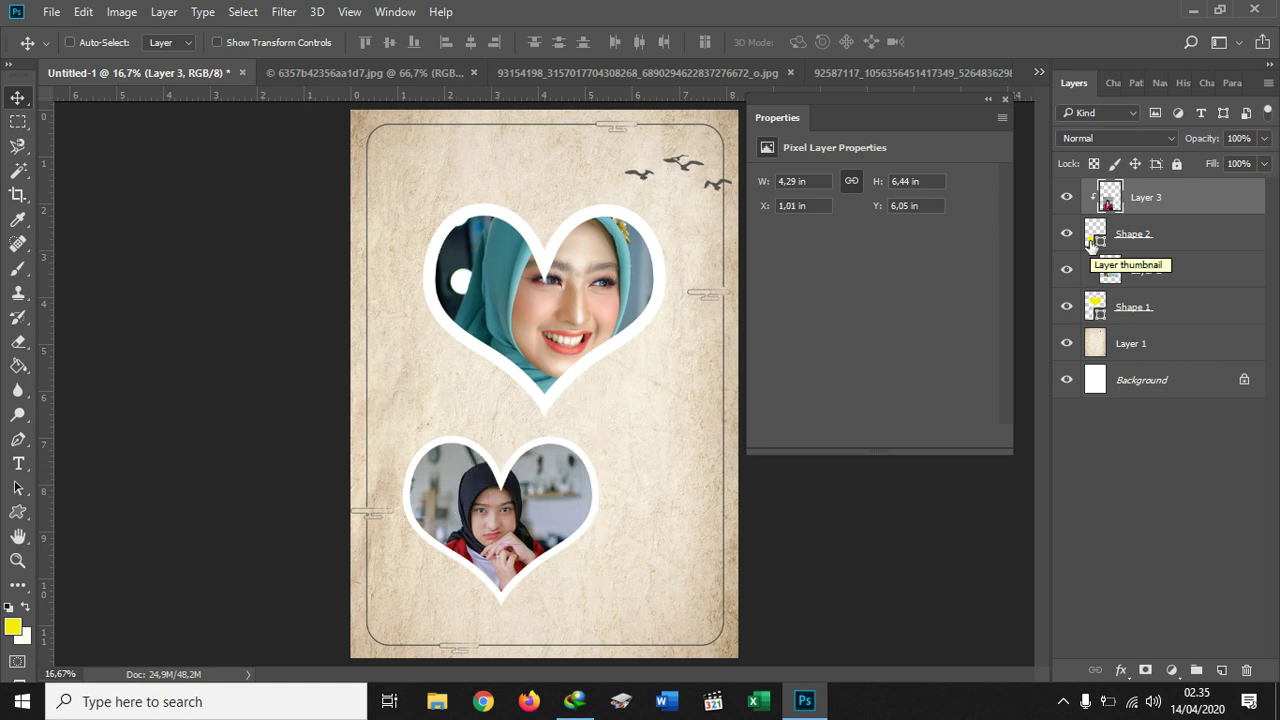
- Move Layer 3 and Shape 2 together so the lower photo heart sits centred just beneath the upper one
{"action": "left_click", "coordinate": [1163, 235], "text": "ctrl"}
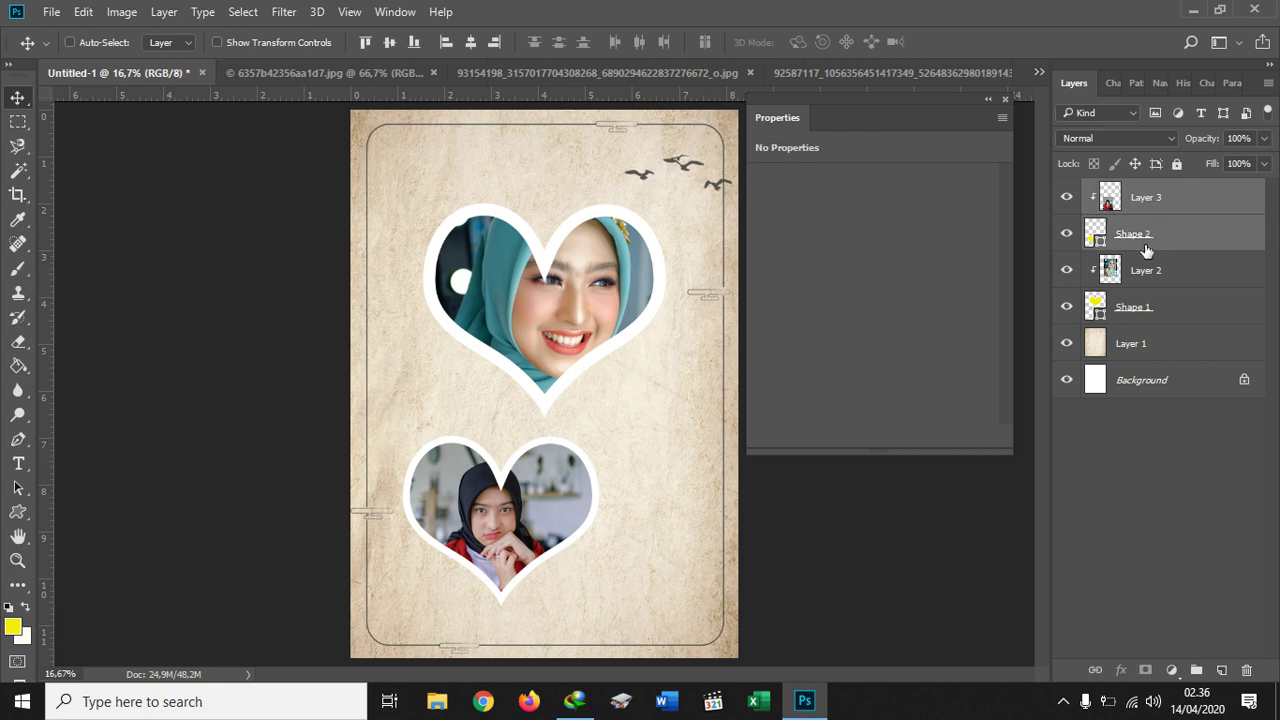
{"action": "left_click_drag", "start_coordinate": [498, 527], "coordinate": [537, 485]}
- Move Layer 2 and Shape 1 together straight up to leave a gap between the two photo hearts
{"action": "left_click", "coordinate": [1144, 281]}
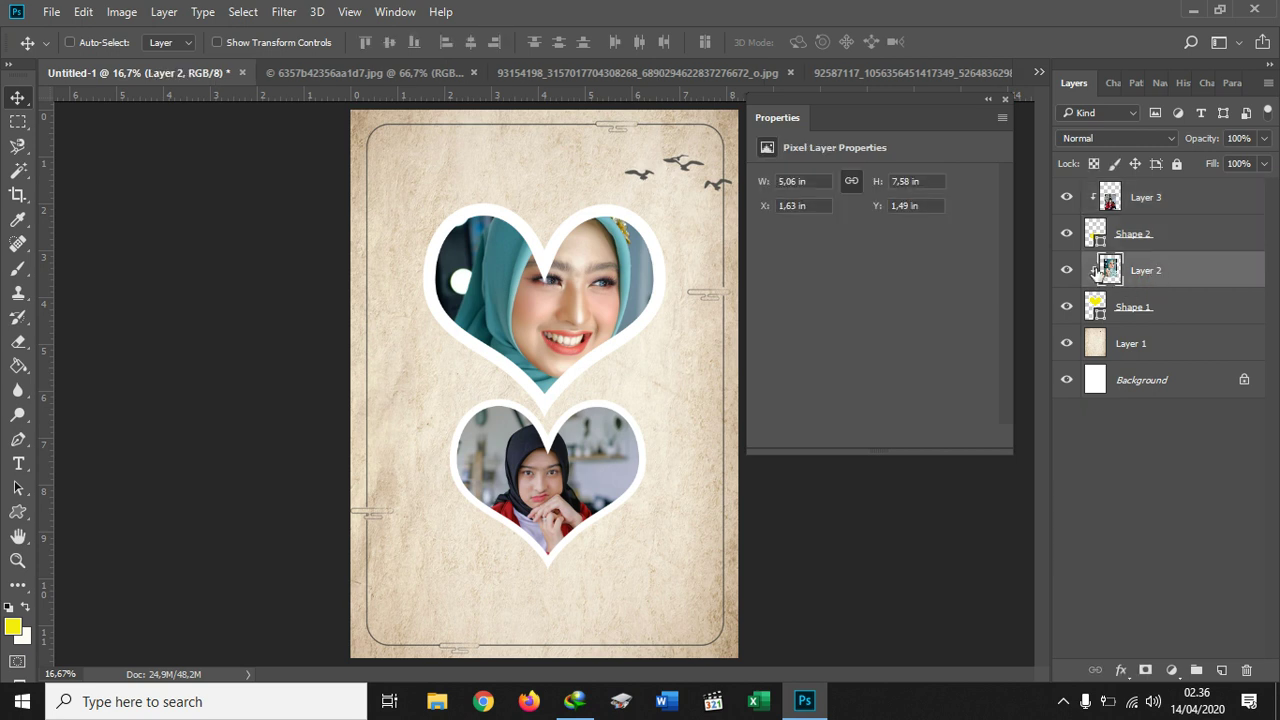
{"action": "left_click_drag", "start_coordinate": [538, 315], "coordinate": [640, 303]}
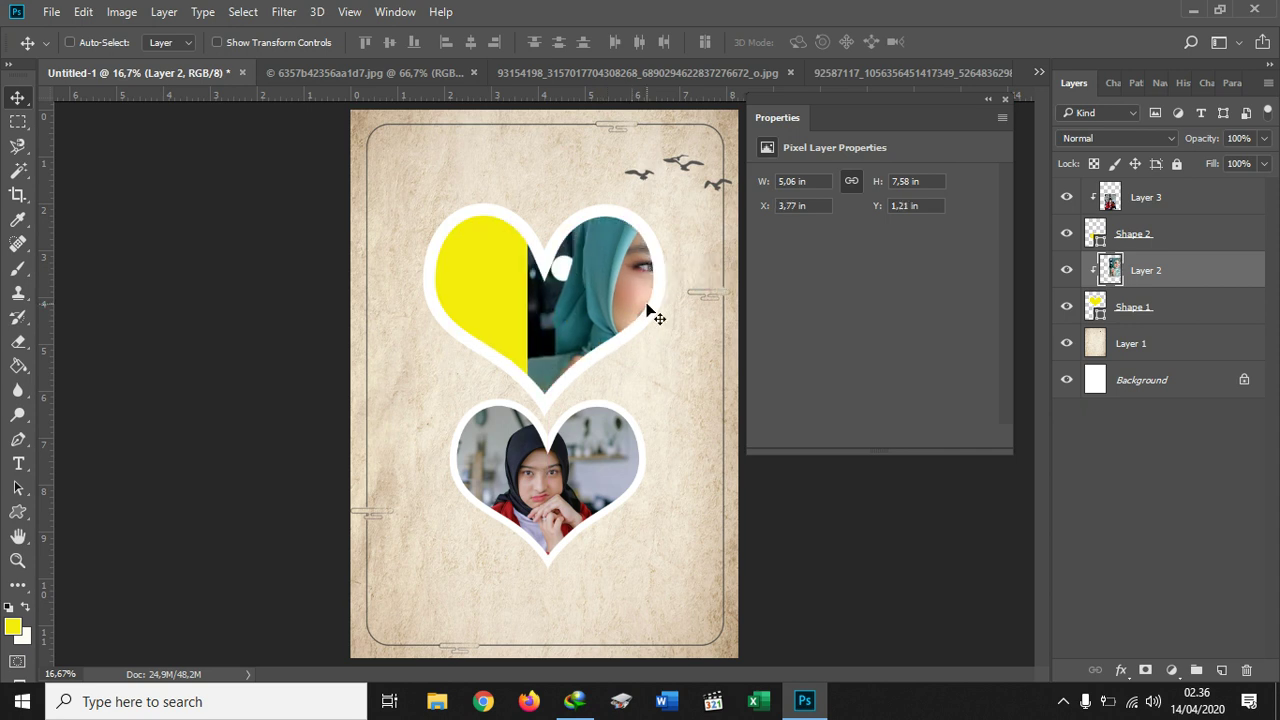
{"action": "key", "text": "ctrl+z"}
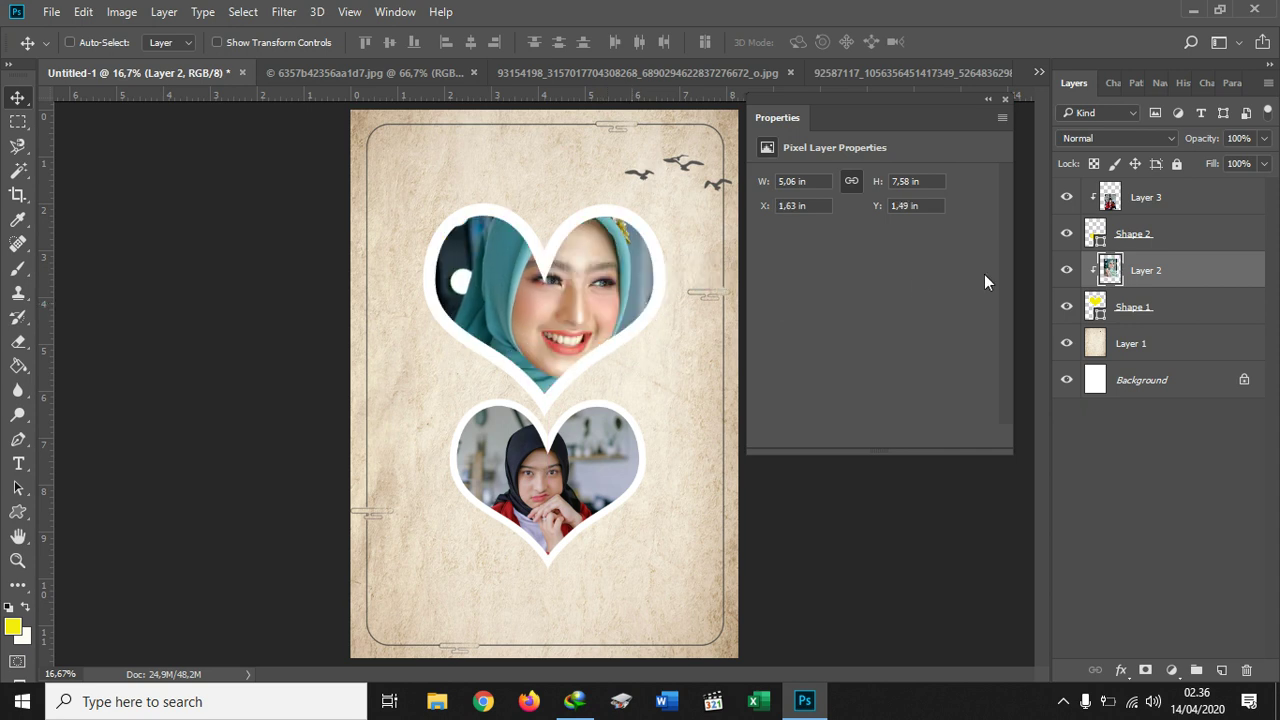
{"action": "left_click", "coordinate": [1138, 310], "text": "shift"}
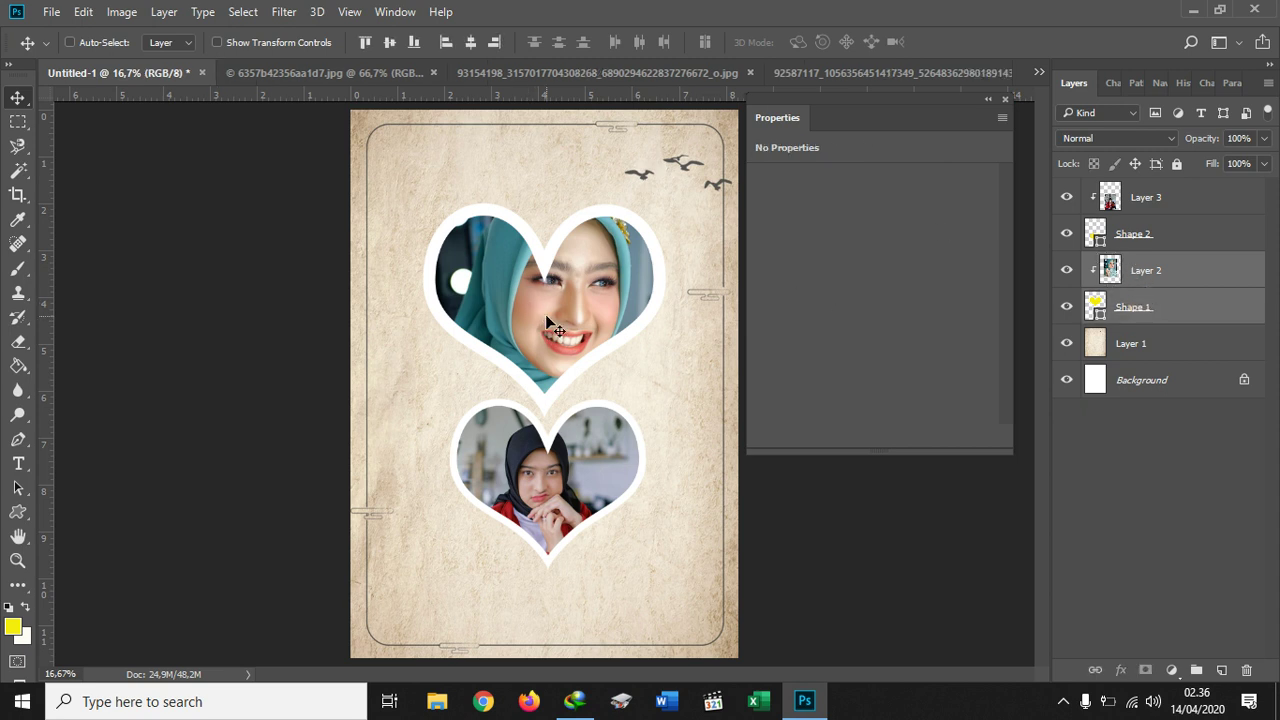
{"action": "left_click_drag", "start_coordinate": [548, 317], "coordinate": [548, 290]}
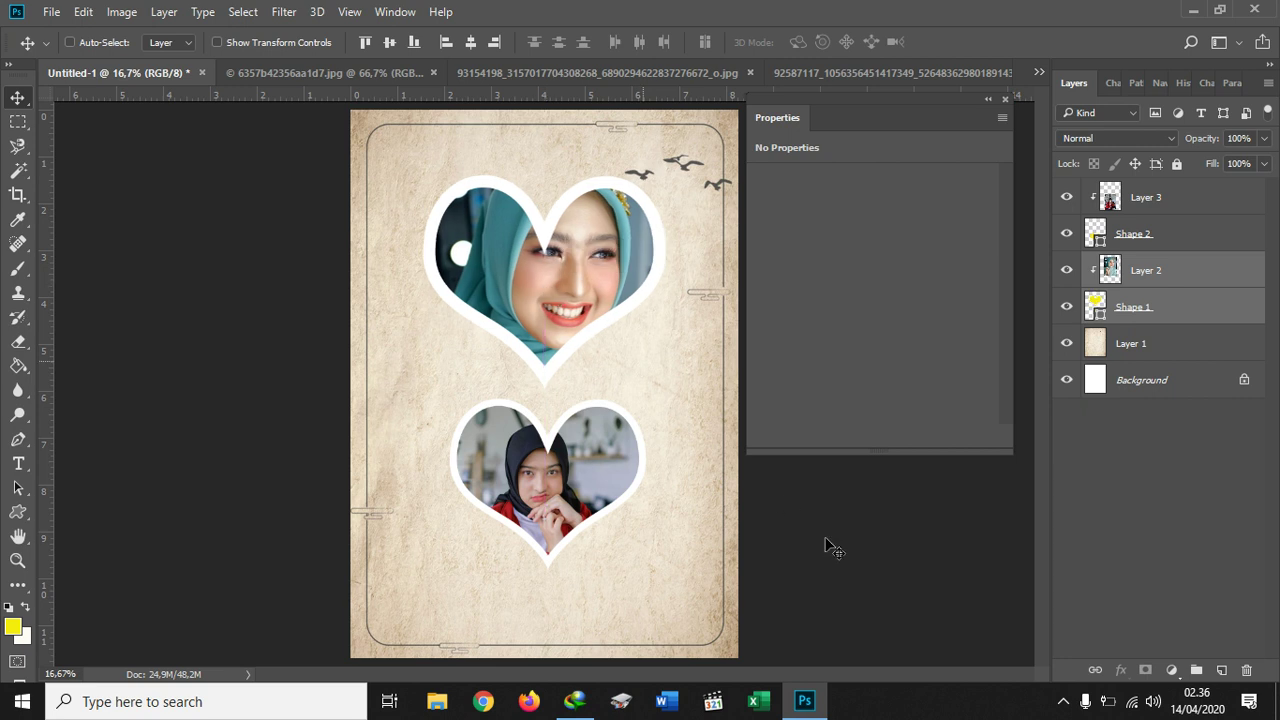
{"action": "left_click", "coordinate": [1062, 702]}
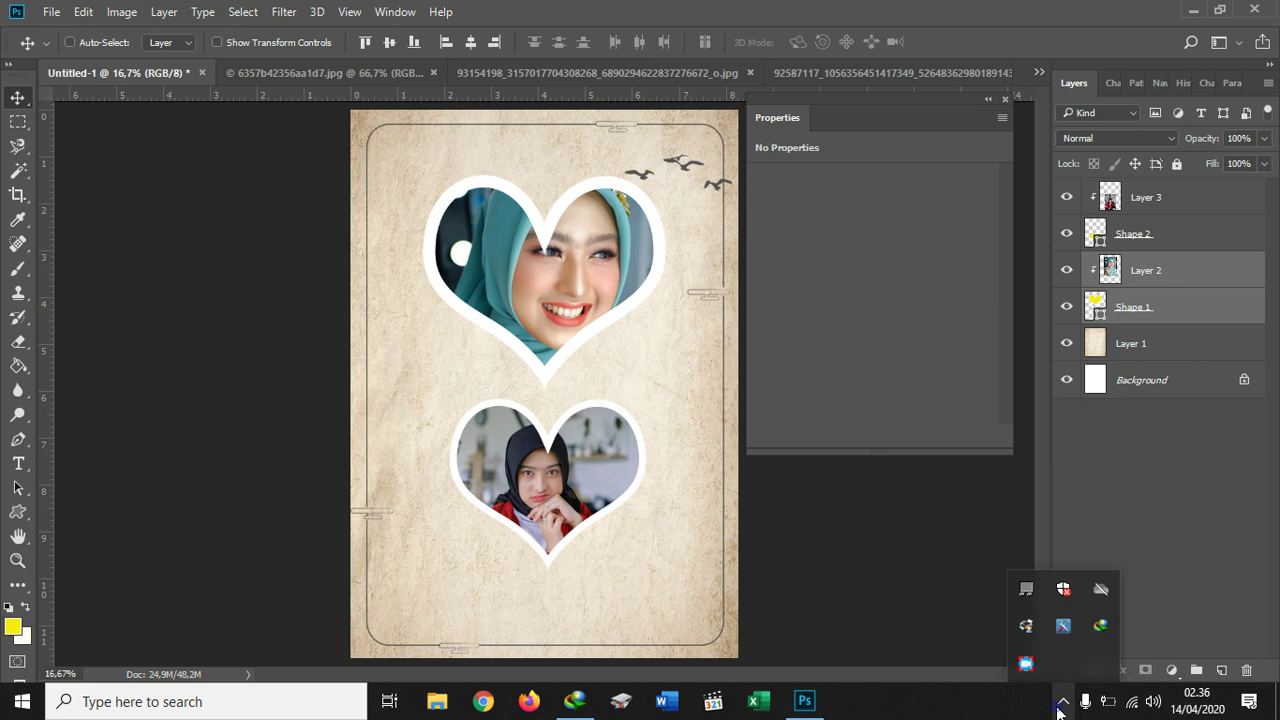
{"action": "right_click", "coordinate": [1026, 663]}
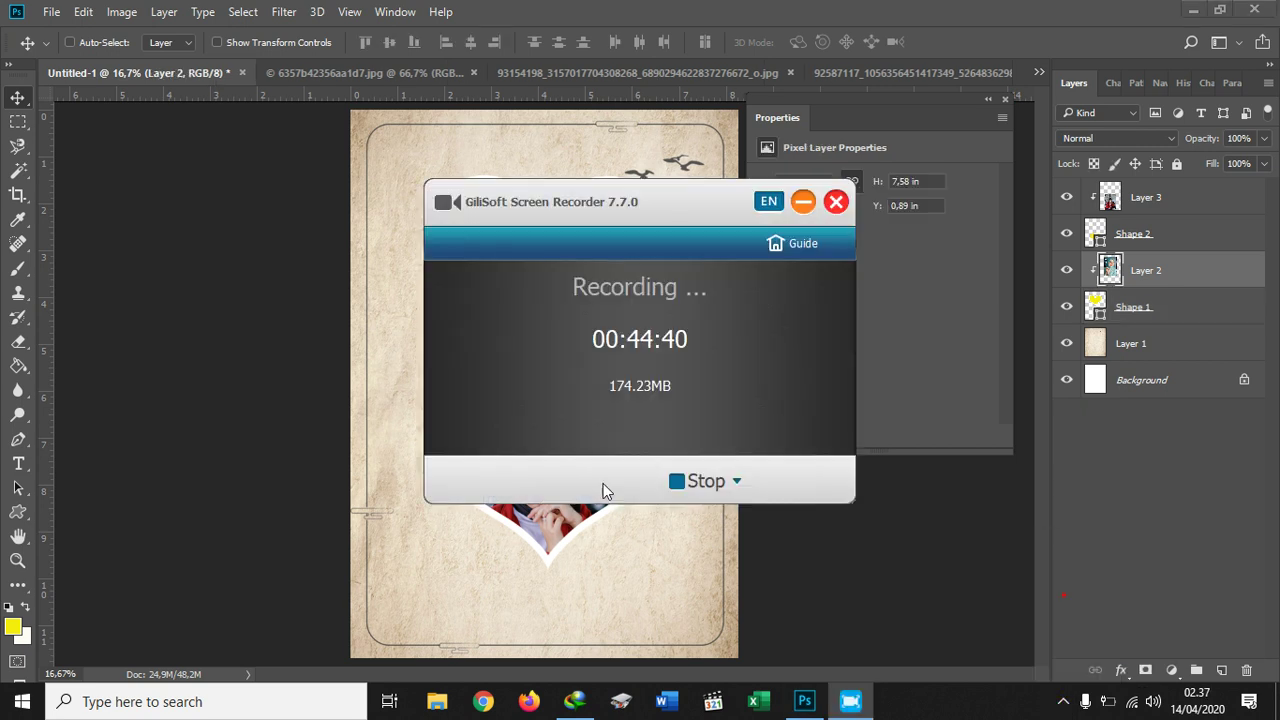
{"action": "left_click", "coordinate": [801, 205]}
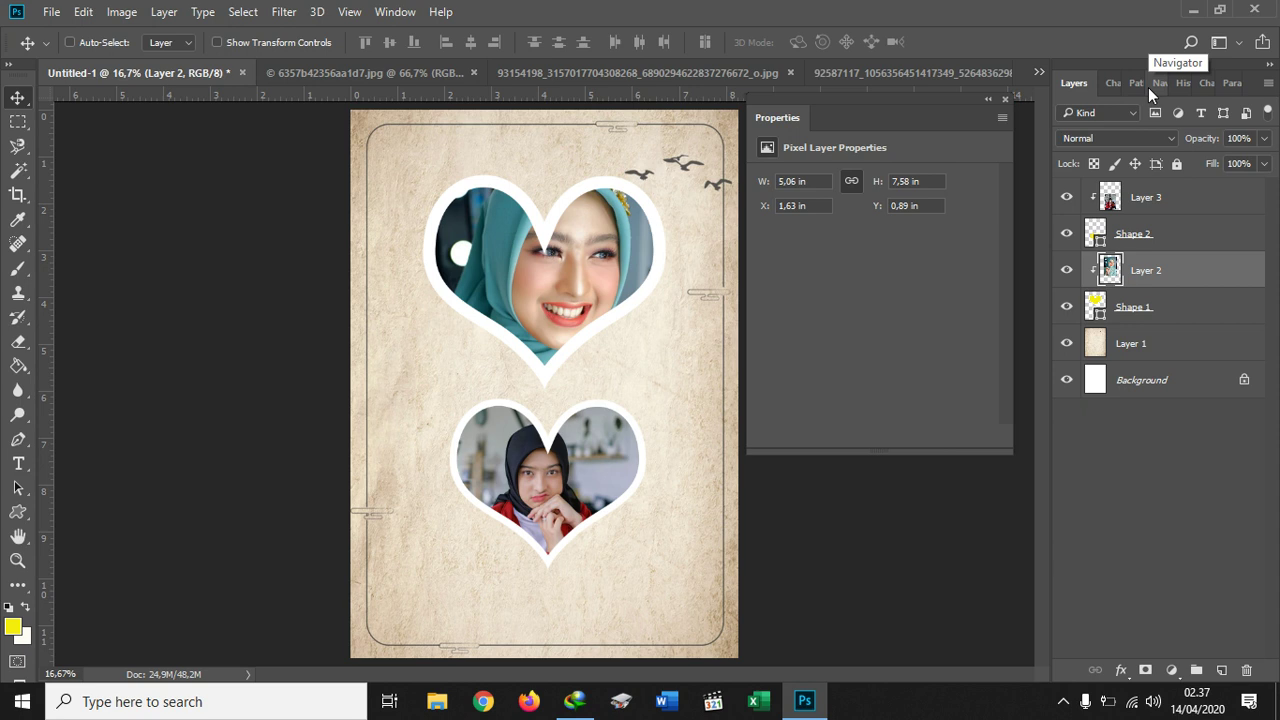
- Revert the document to its blank Untitled-1 history snapshot, discarding the photo-heart design
{"action": "left_click", "coordinate": [1178, 84]}
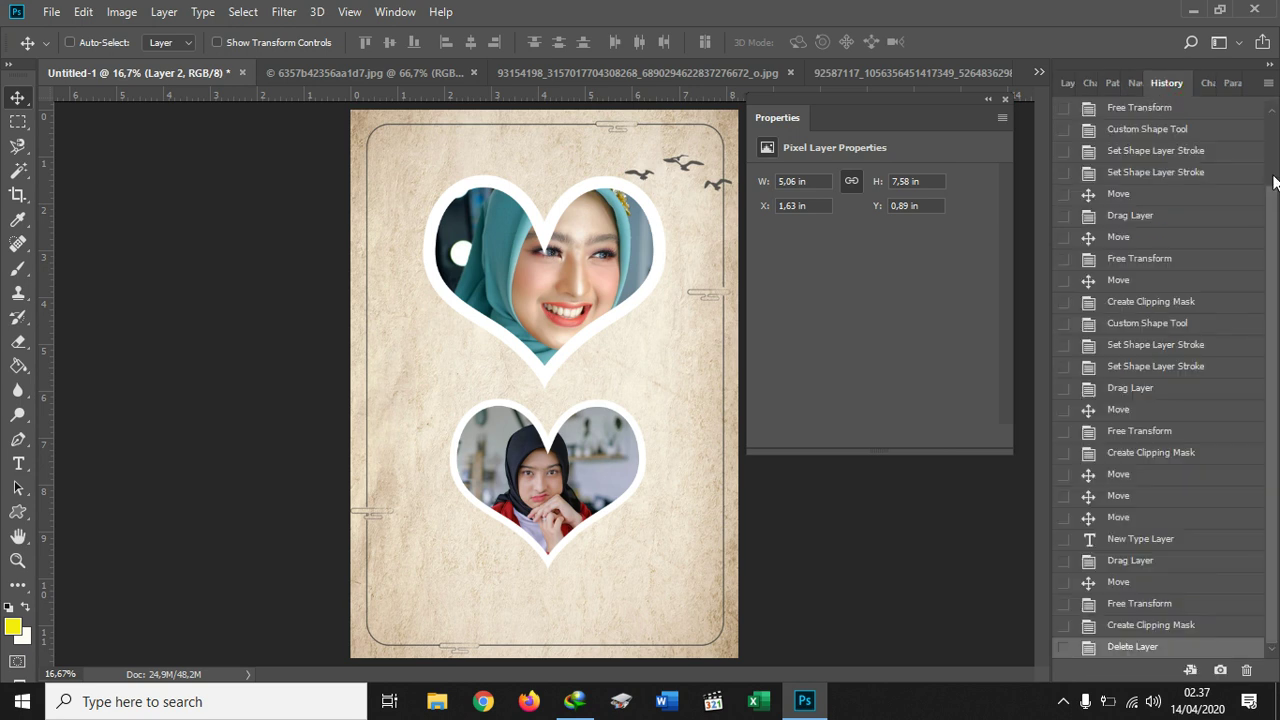
{"action": "scroll", "coordinate": [1230, 148], "scroll_direction": "up", "scroll_amount": 2}
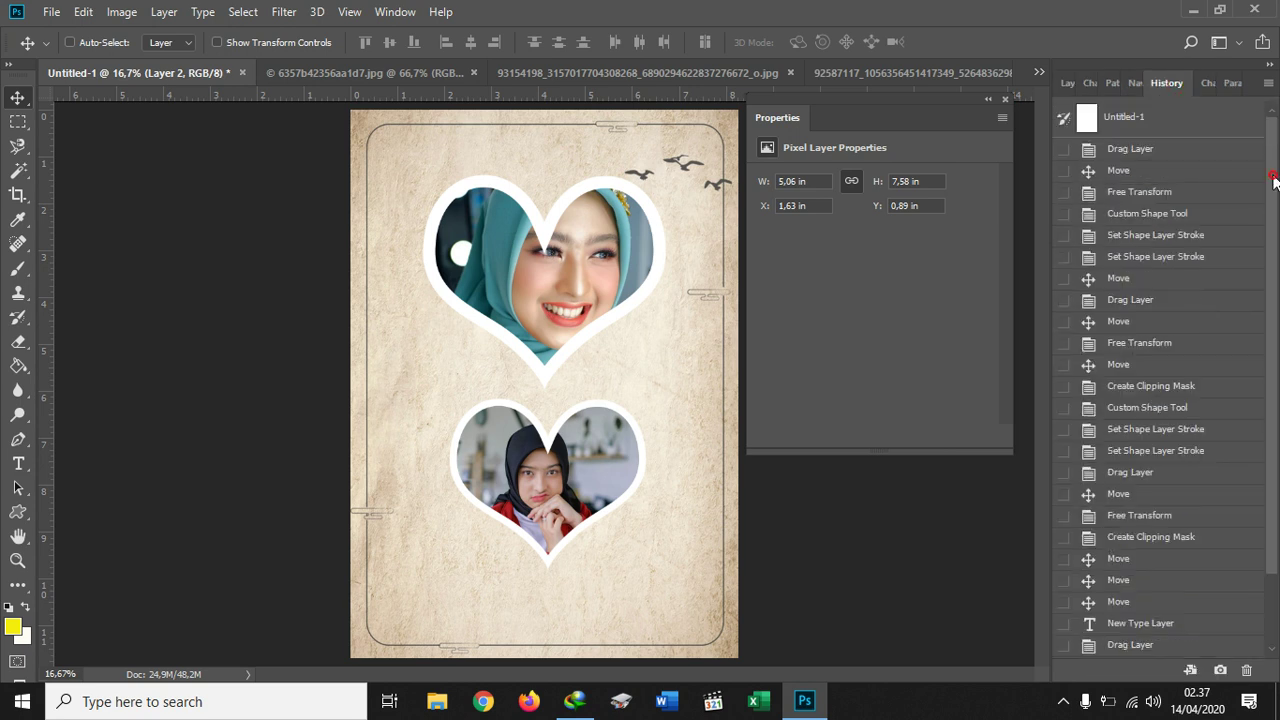
{"action": "left_click", "coordinate": [1143, 122]}
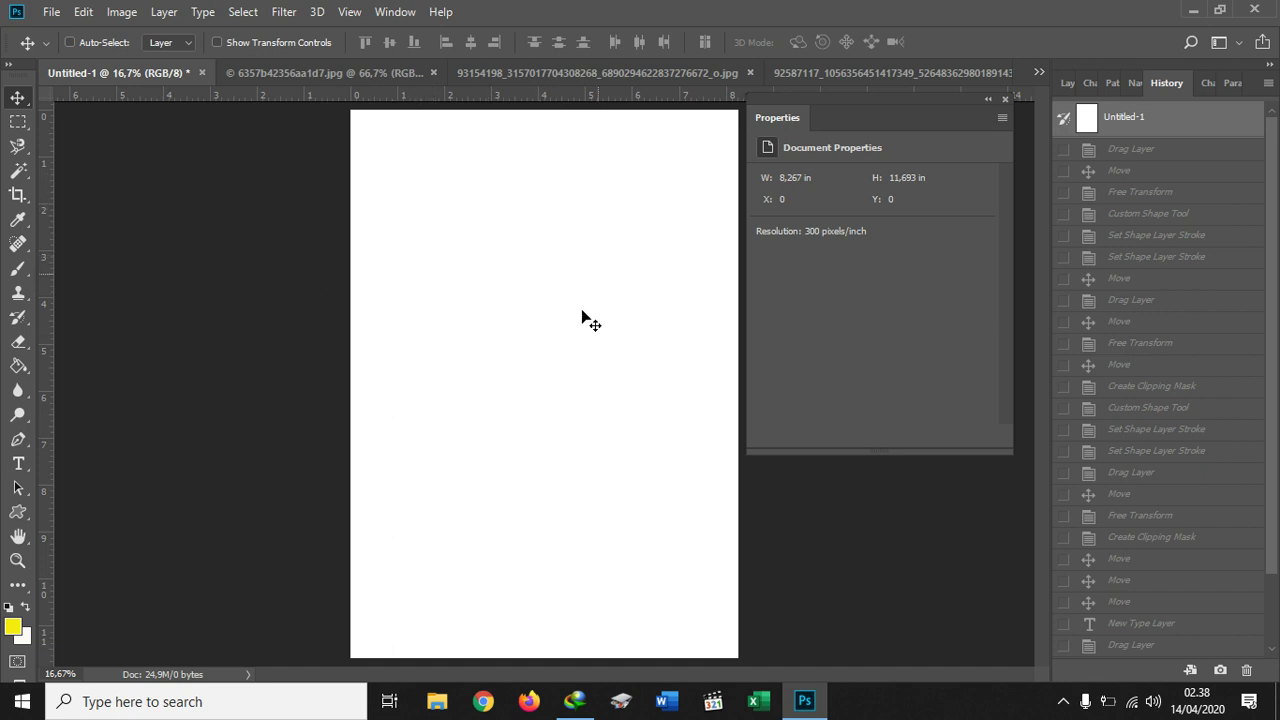
- Rotate the blank canvas 90° clockwise to landscape orientation
{"action": "left_click", "coordinate": [121, 14]}
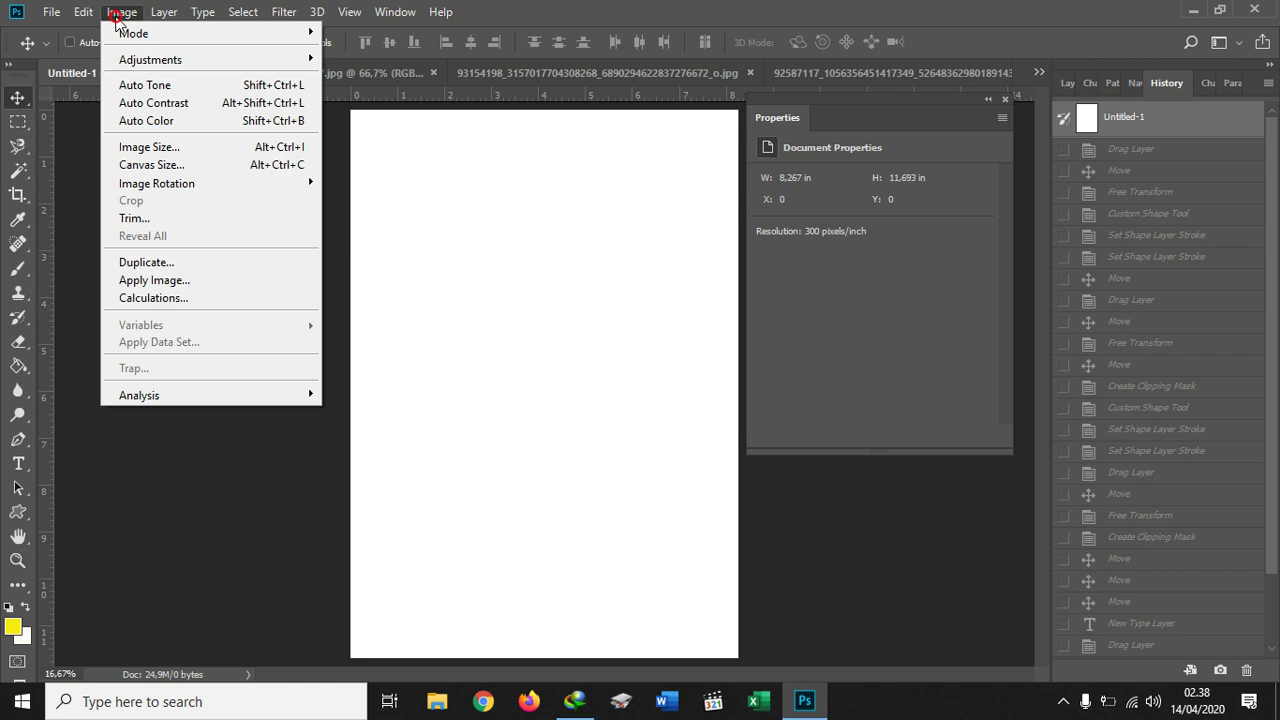
{"action": "mouse_move", "coordinate": [219, 185]}
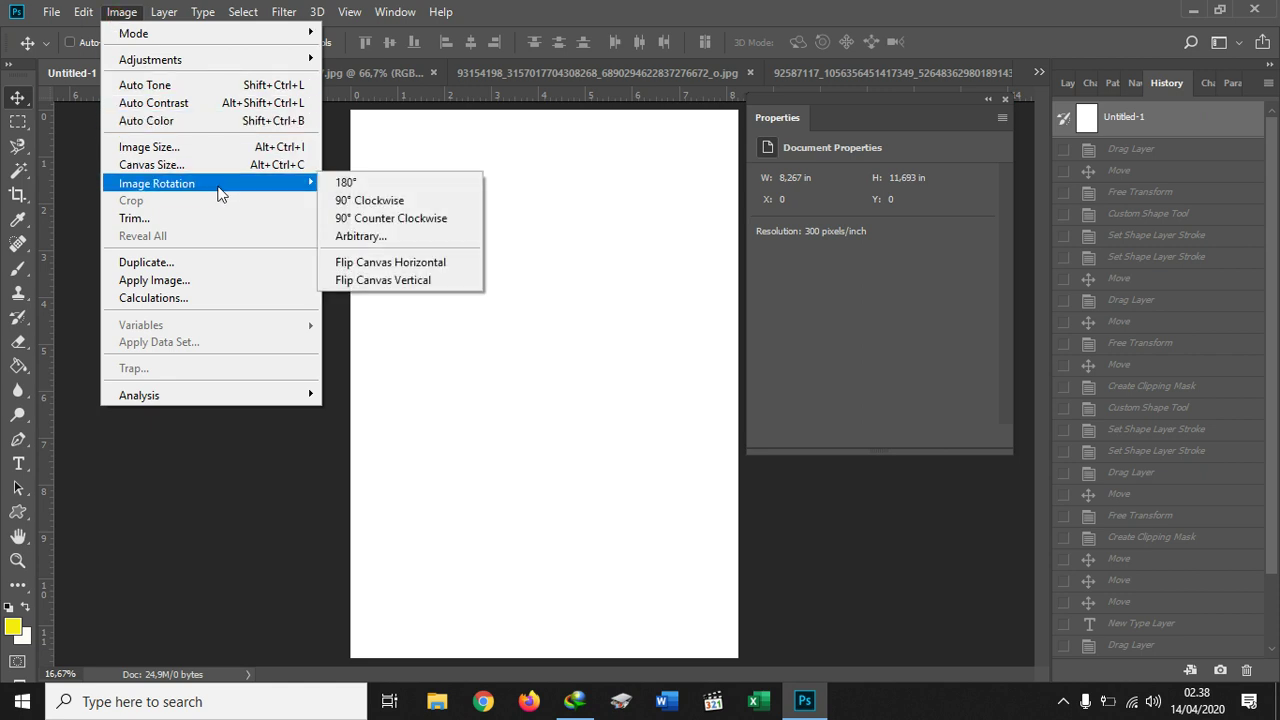
{"action": "left_click", "coordinate": [367, 205]}
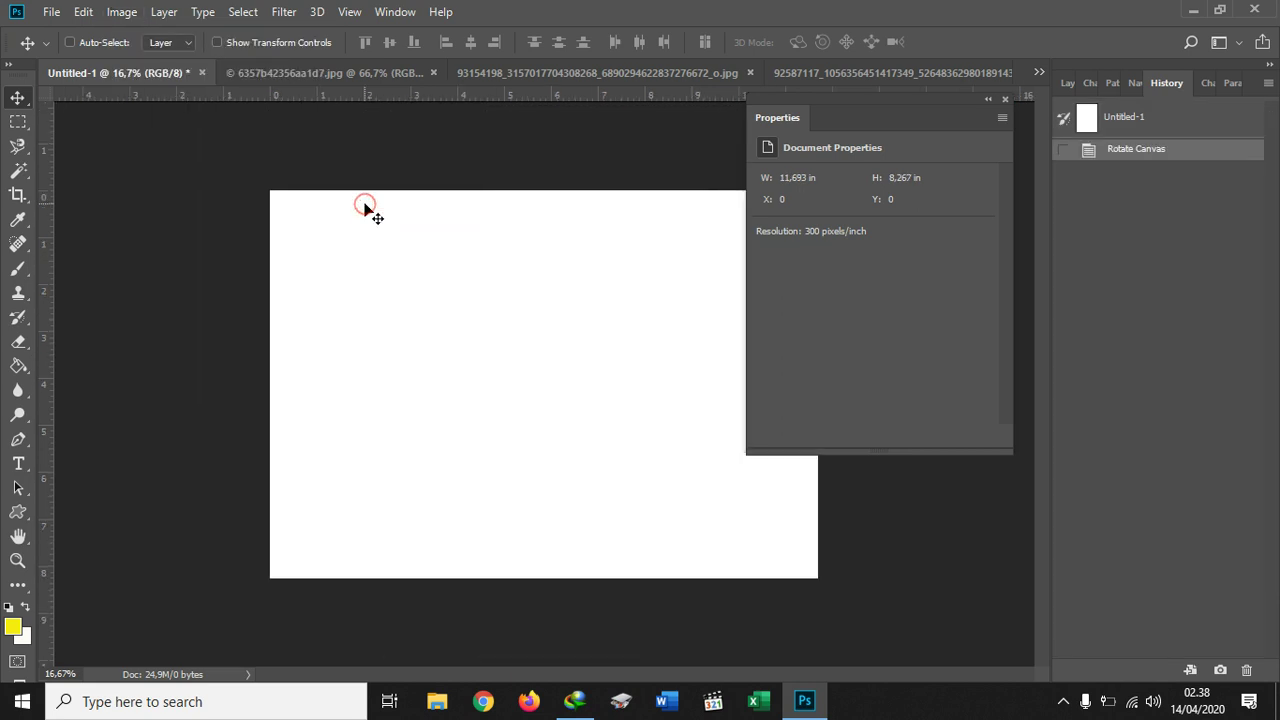
- Close the paper background image, both portrait photo files and the floating Properties panel, keeping only Untitled-1 open
{"action": "left_click", "coordinate": [433, 73]}
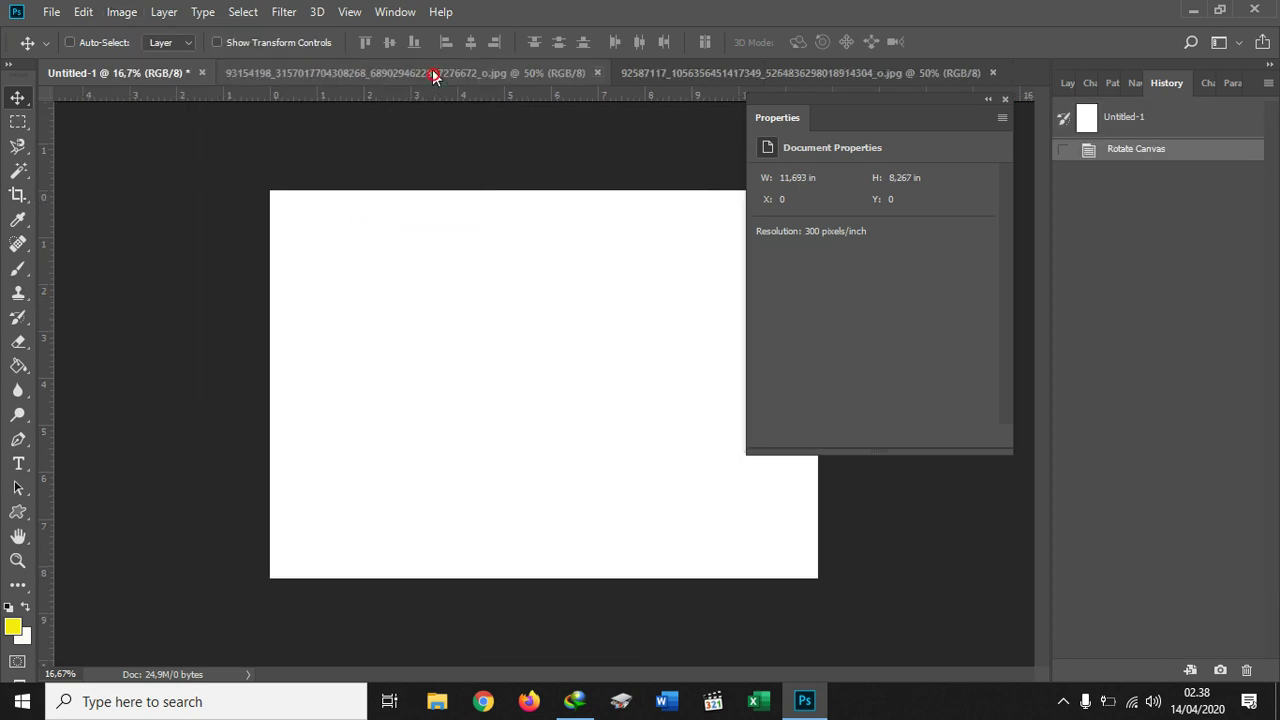
{"action": "left_click", "coordinate": [599, 74]}
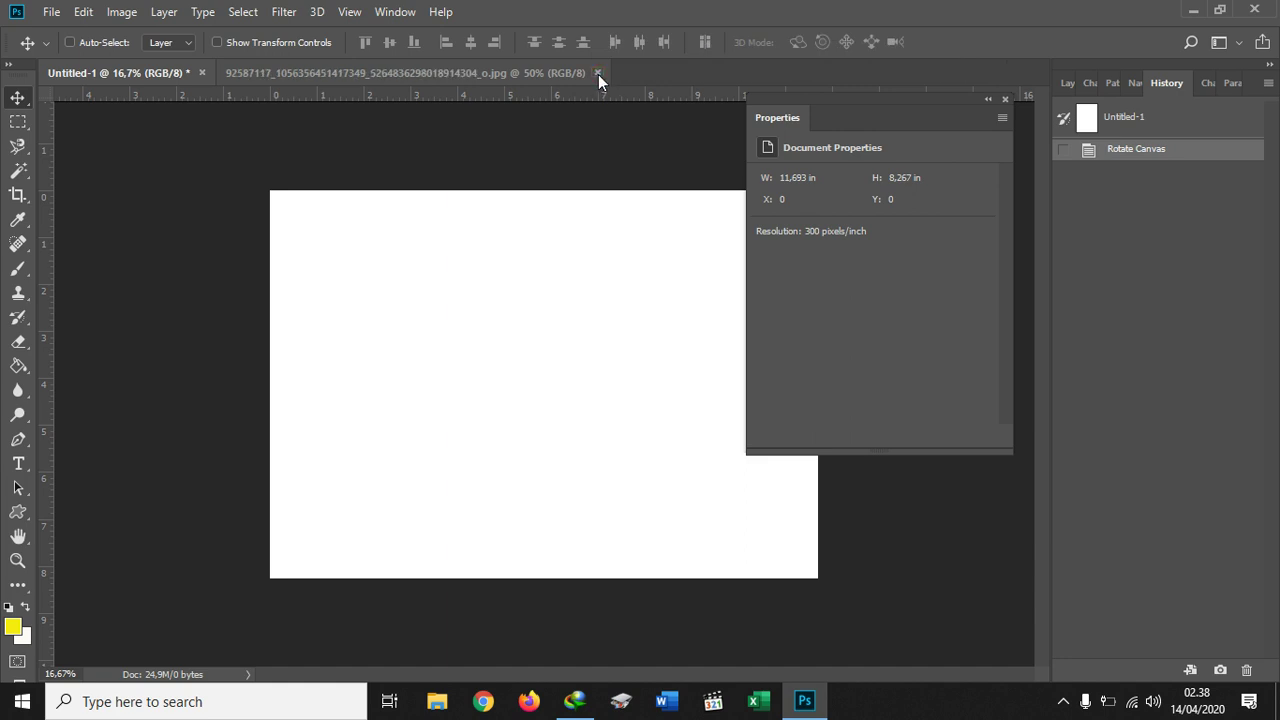
{"action": "left_click", "coordinate": [598, 74]}
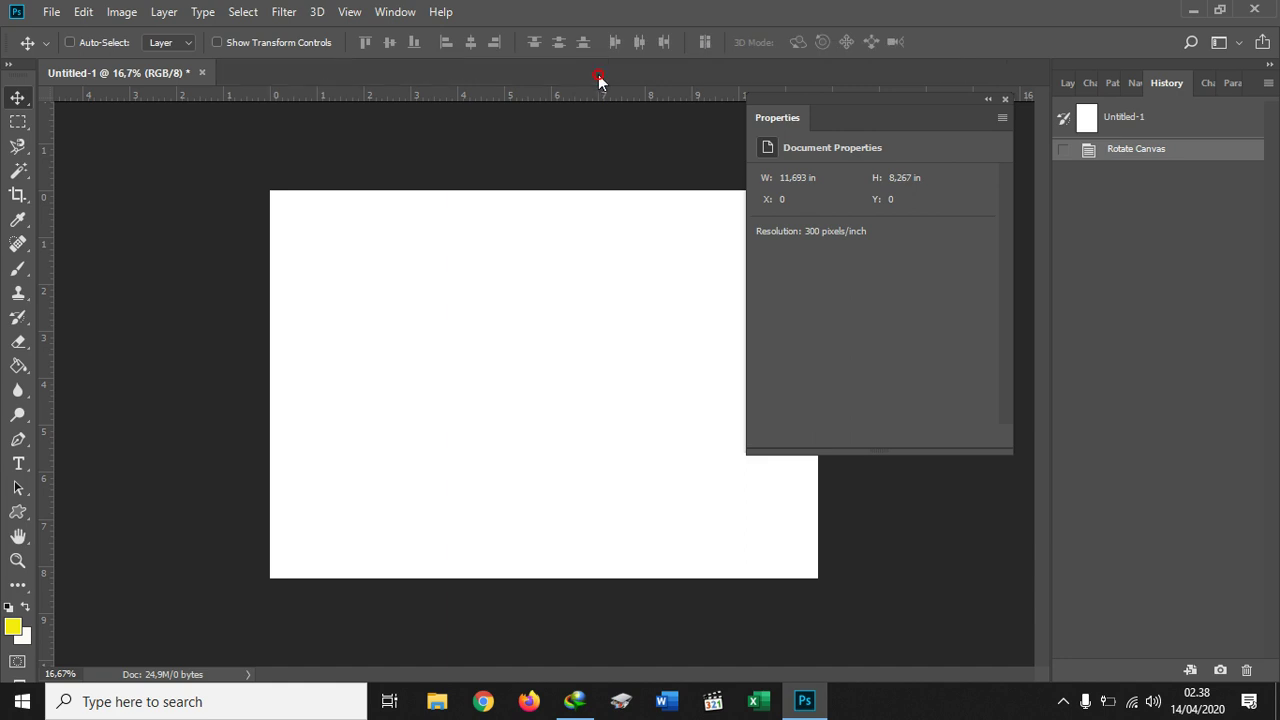
{"action": "left_click", "coordinate": [1006, 99]}
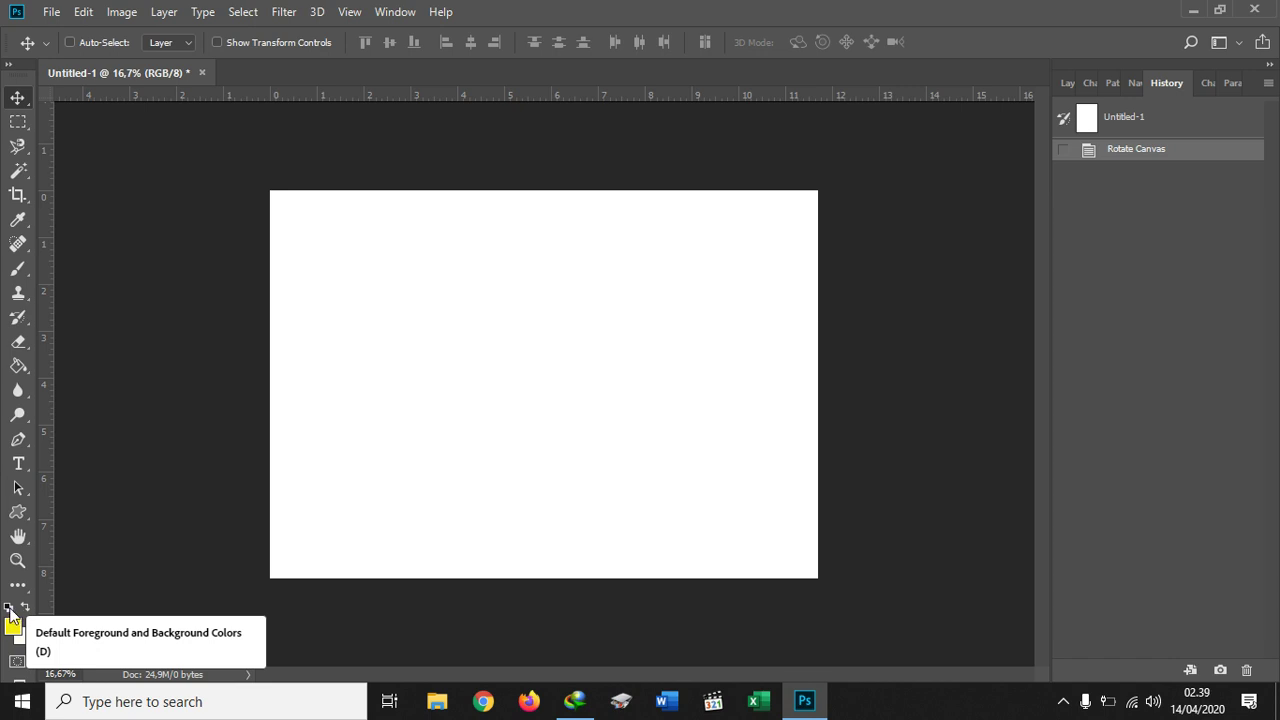
- Reset the foreground and background colors to their defaults and fill the canvas with black using the Paint Bucket tool
{"action": "left_click", "coordinate": [10, 611]}
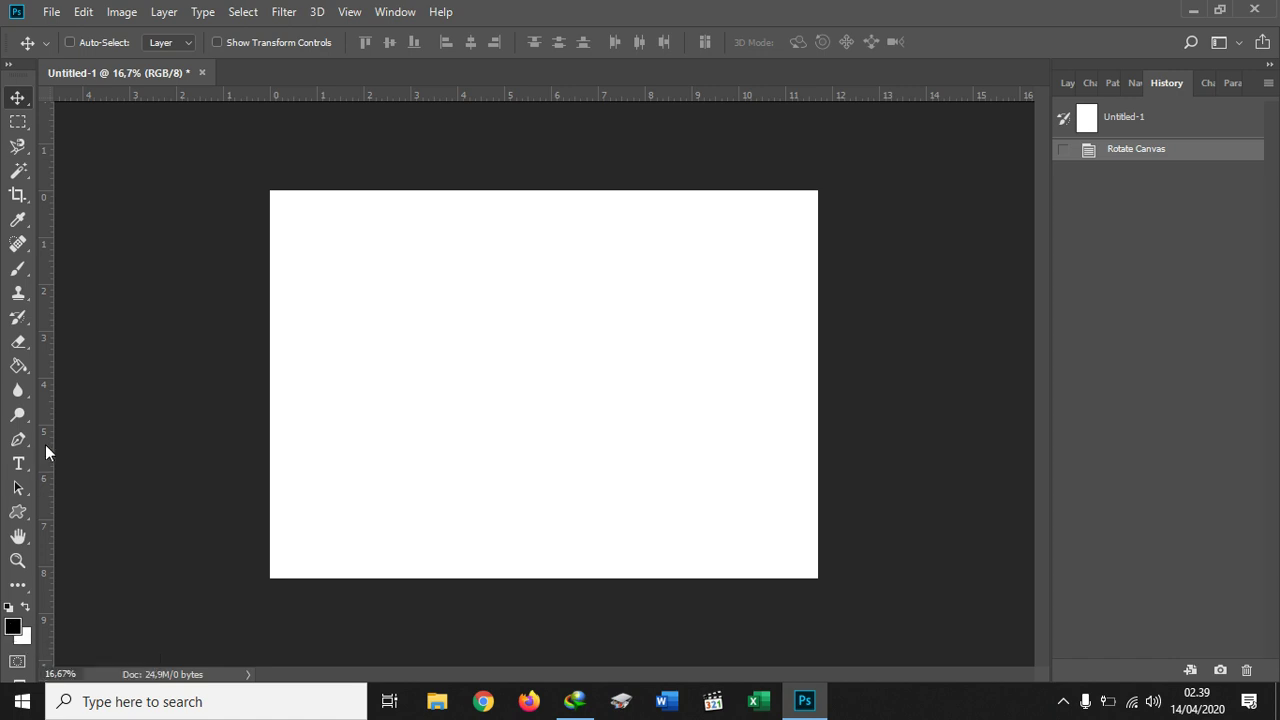
{"action": "left_click", "coordinate": [20, 367]}
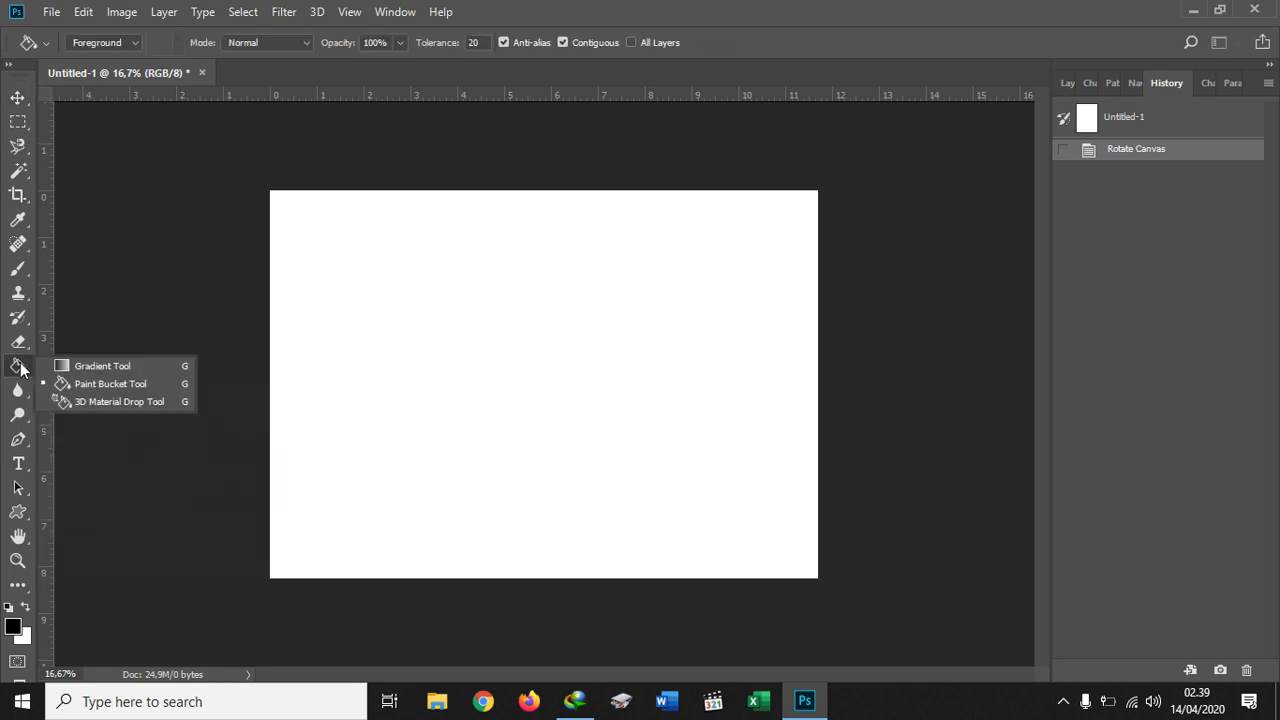
{"action": "left_click", "coordinate": [95, 386]}
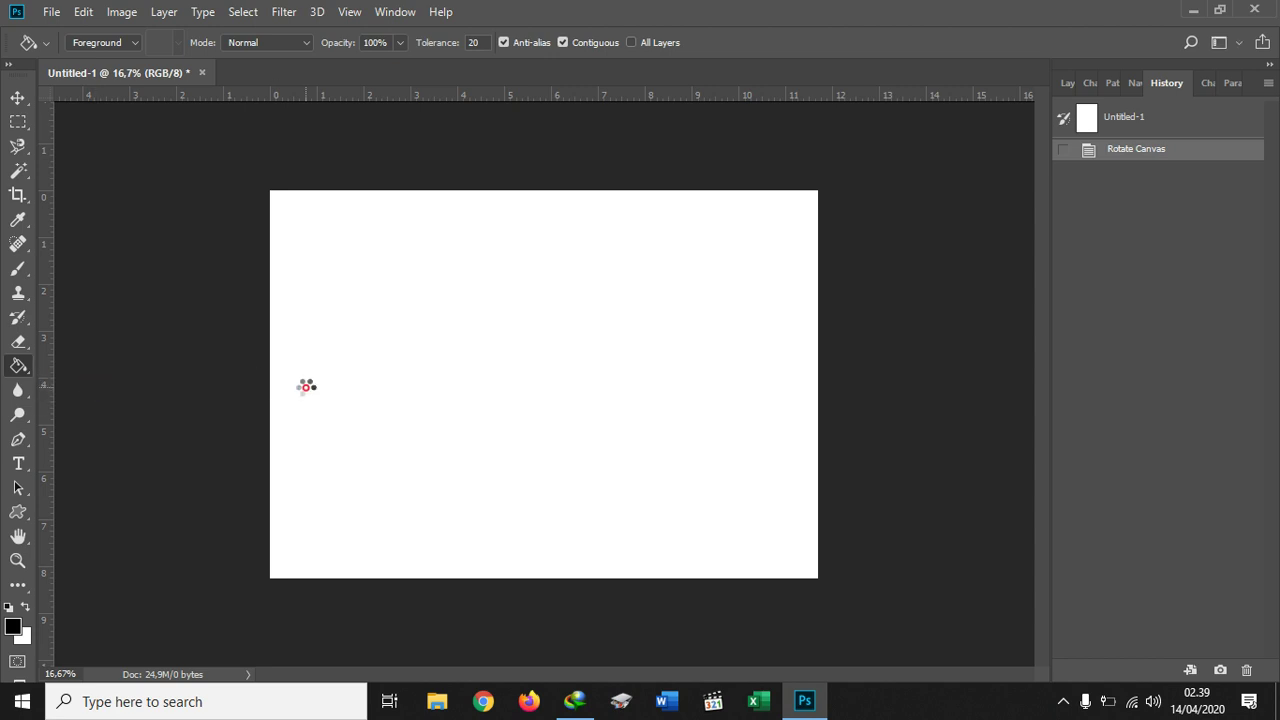
{"action": "left_click", "coordinate": [421, 376]}
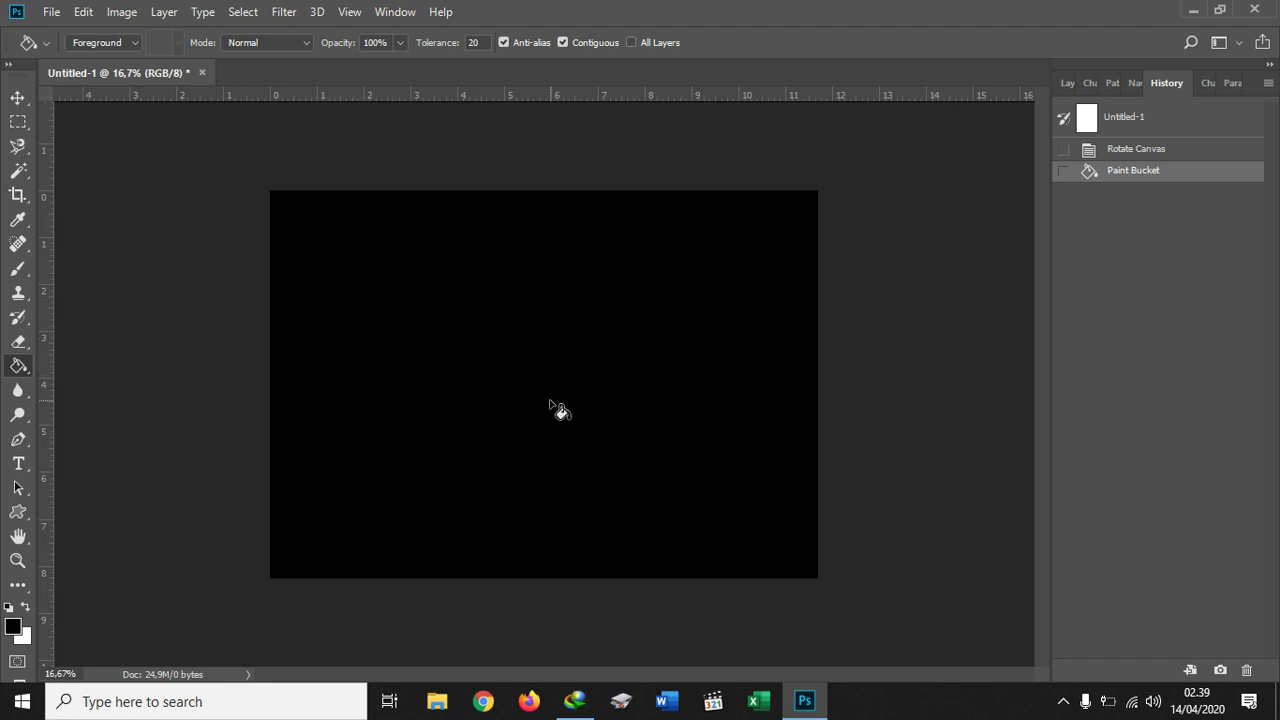
- Add the text GODZILLA to the black canvas in Berlin Sans FB Demi Bold, 50 pt, with near-white color #fefbfb
{"action": "left_click", "coordinate": [18, 98]}
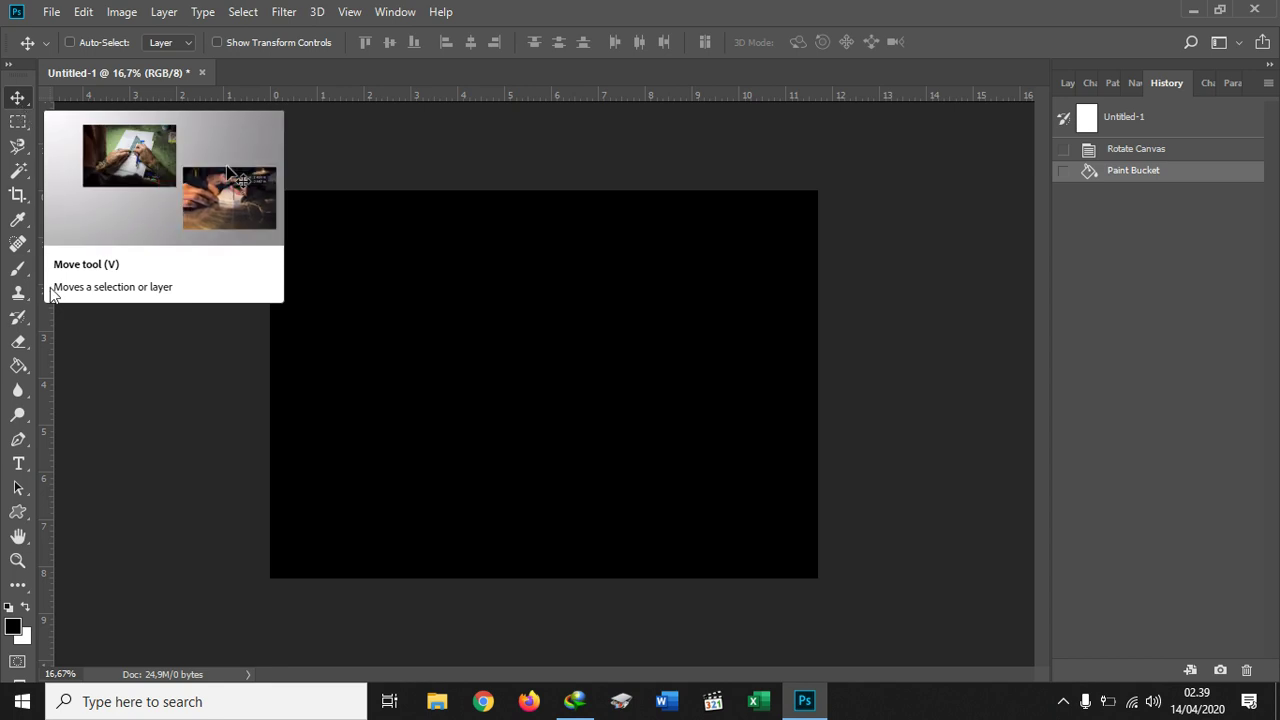
{"action": "left_click", "coordinate": [19, 463]}
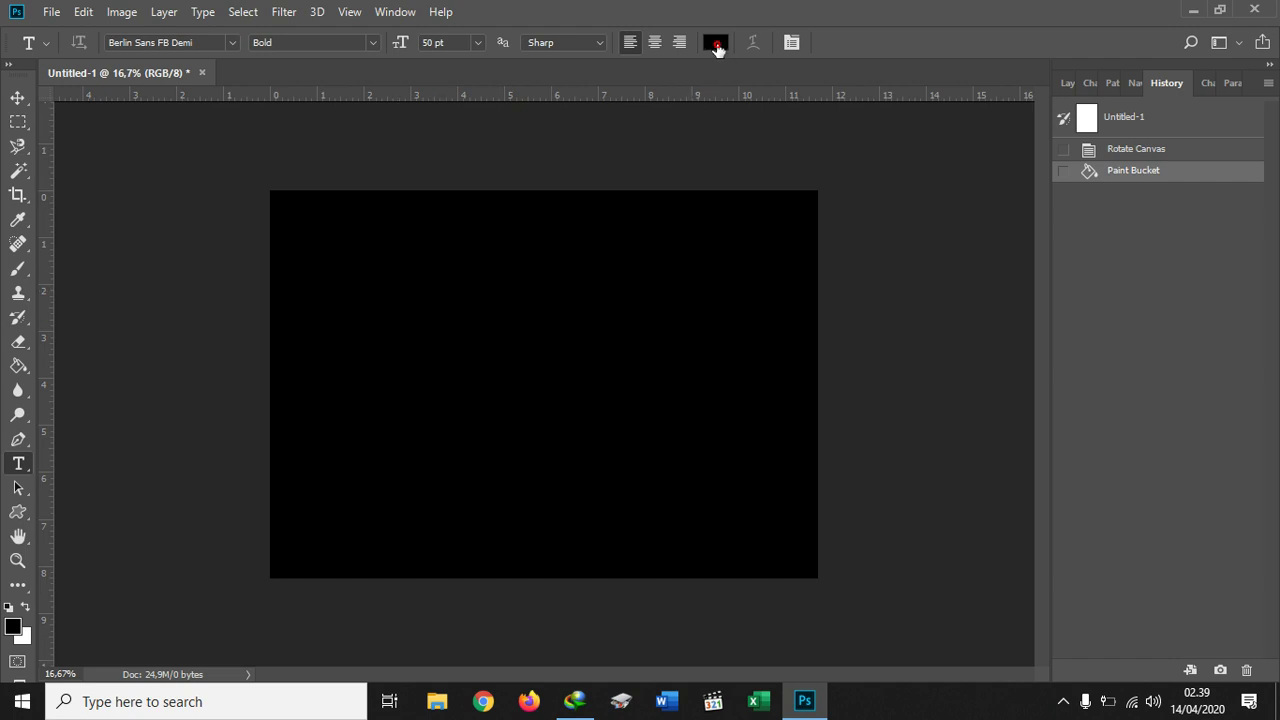
{"action": "left_click", "coordinate": [717, 43]}
{"action": "left_click", "coordinate": [735, 335]}
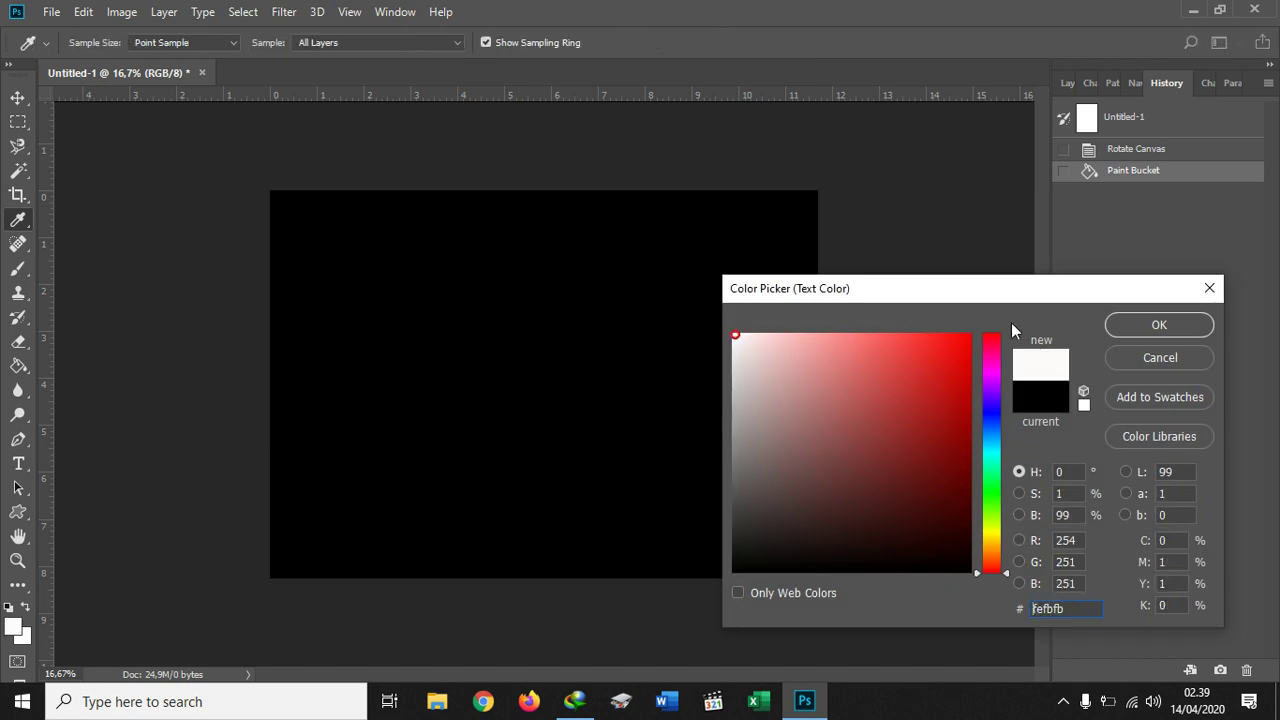
{"action": "left_click", "coordinate": [1158, 326]}
{"action": "left_click", "coordinate": [318, 325]}
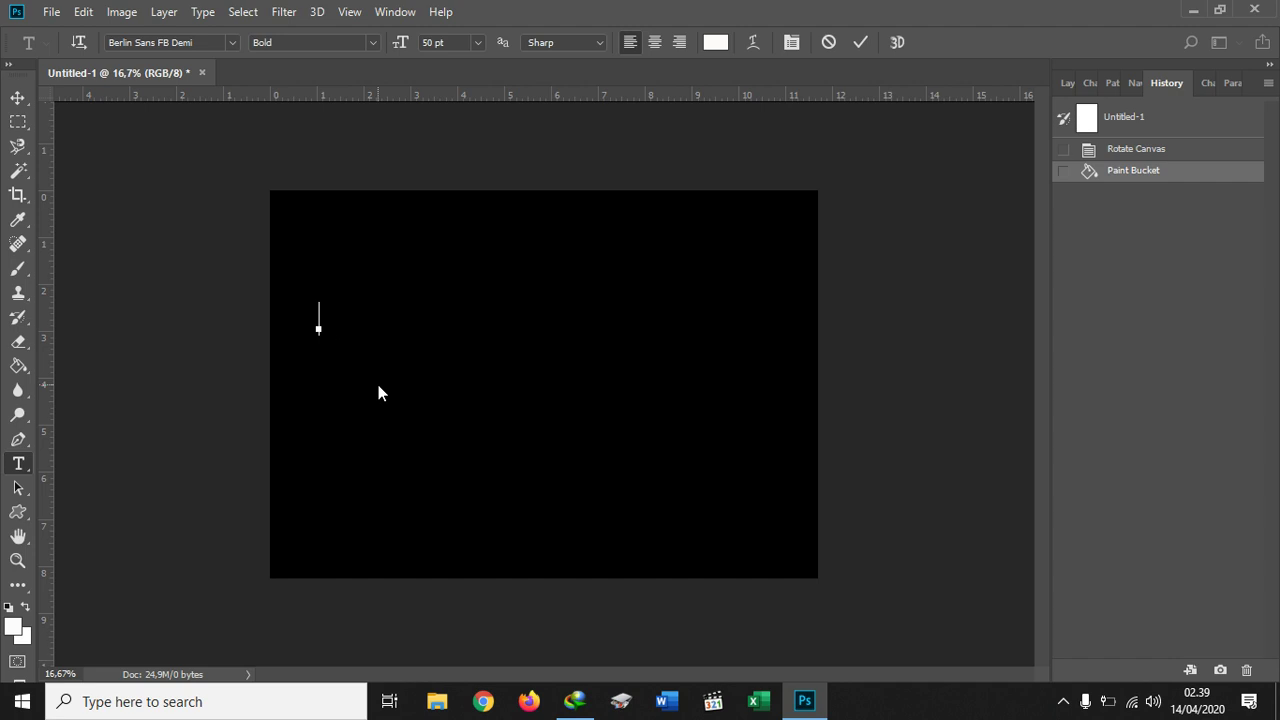
{"action": "type", "text": "GODZI"}
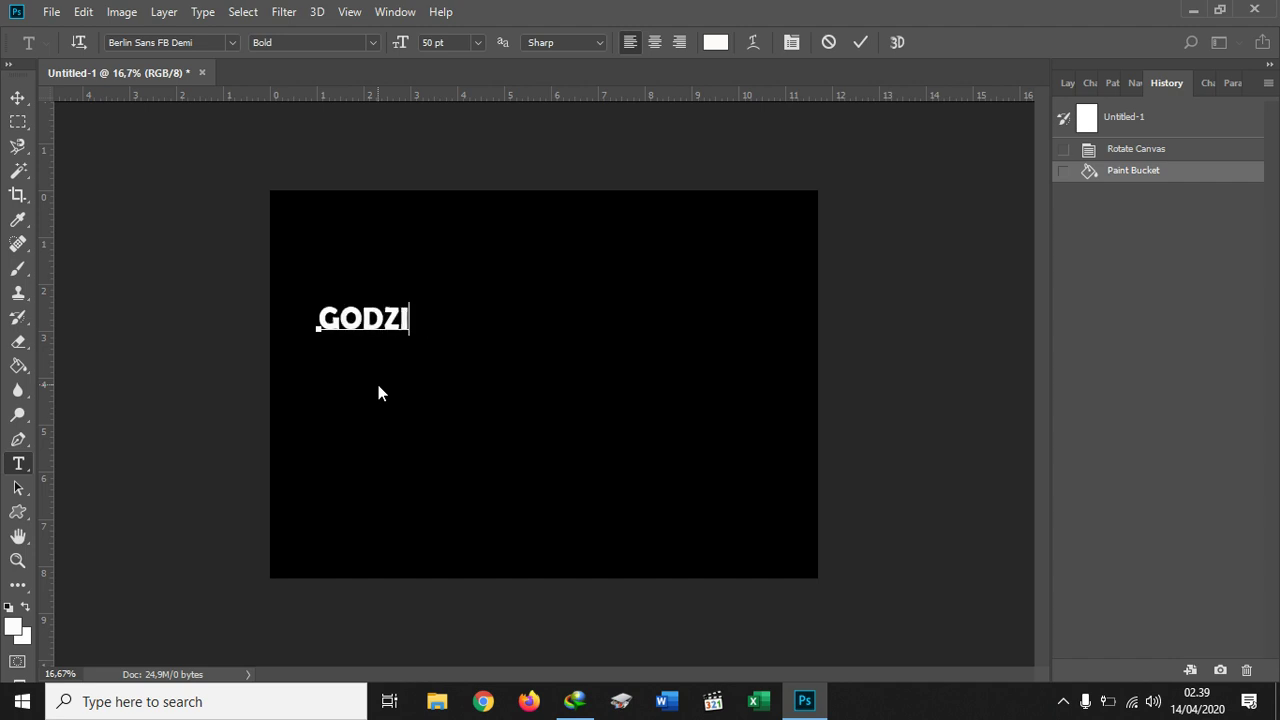
{"action": "type", "text": "LLA"}
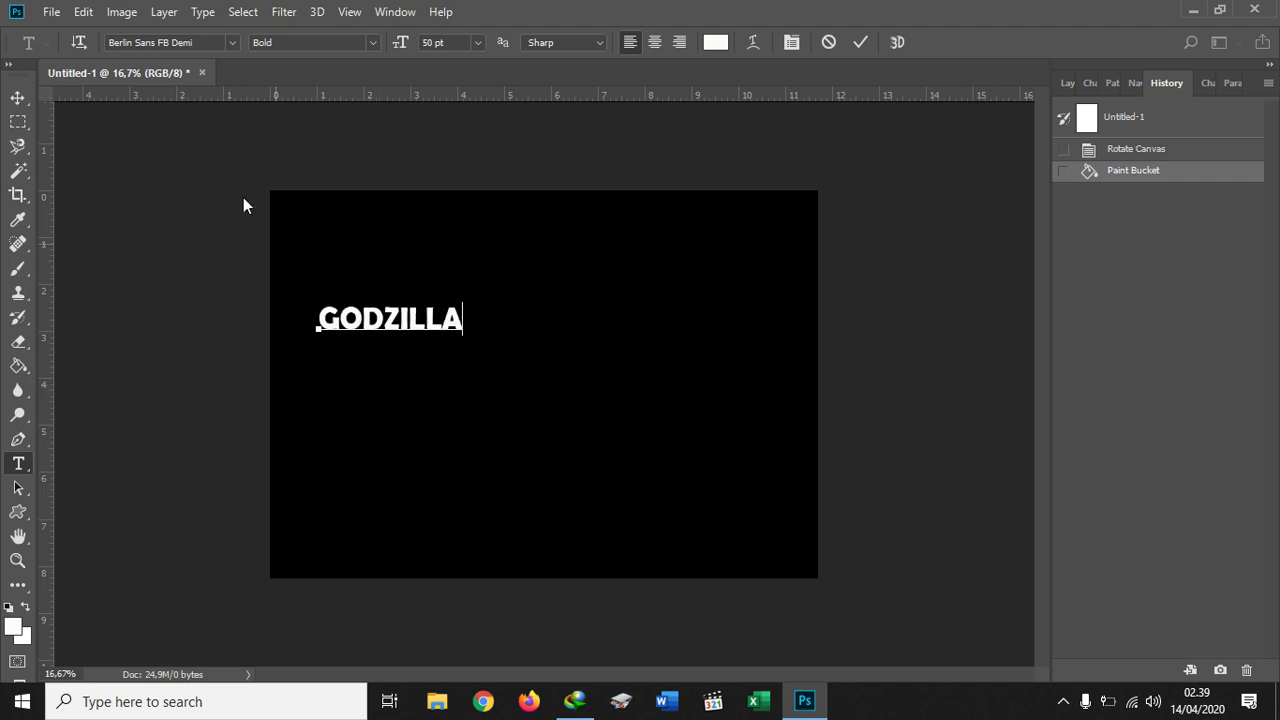
{"action": "left_click_drag", "start_coordinate": [318, 318], "coordinate": [464, 320]}
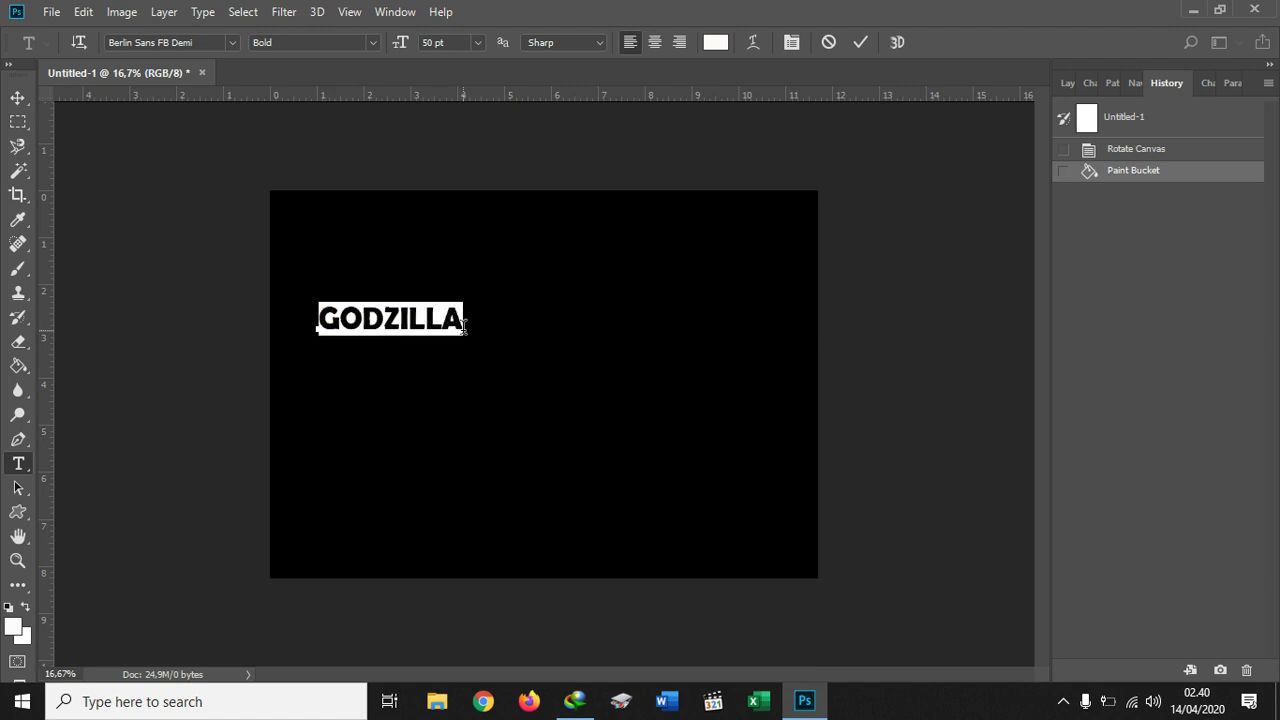
{"action": "left_click", "coordinate": [20, 96]}
- Scale the GODZILLA text proportionally to about 359% so it spans nearly the canvas width, and nudge it into place
{"action": "left_click", "coordinate": [310, 257]}
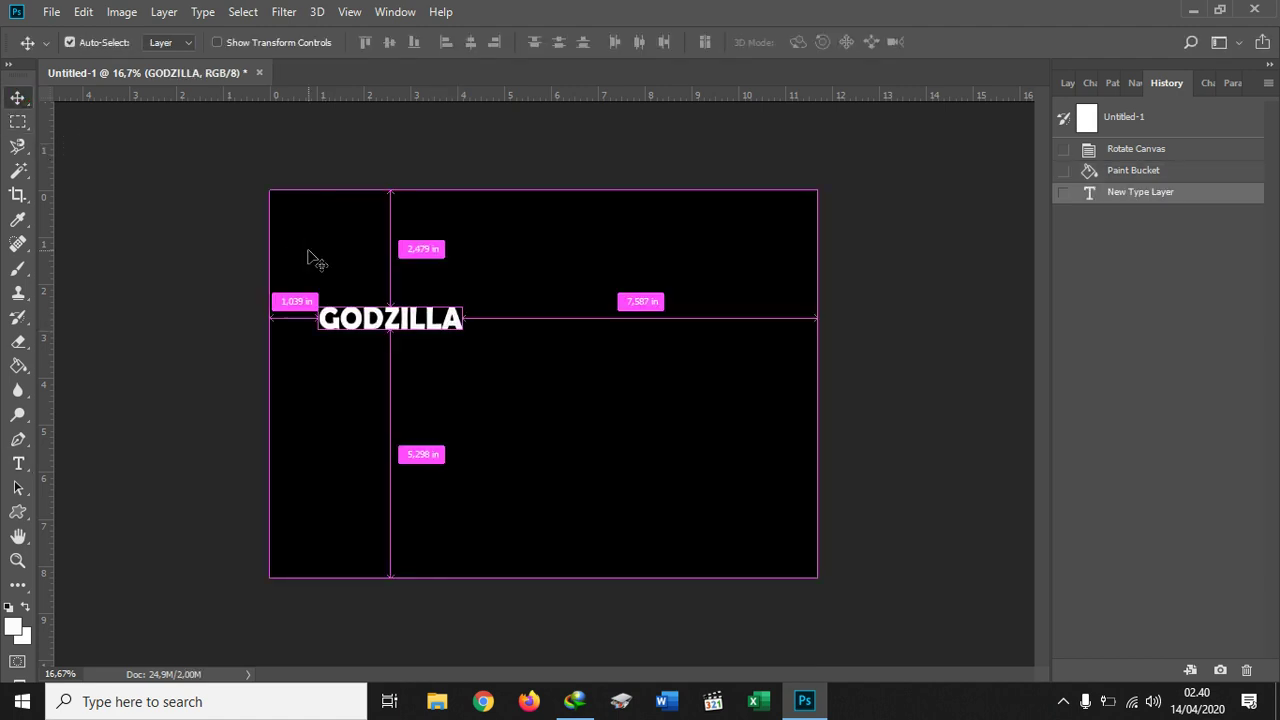
{"action": "key", "text": "ctrl+t"}
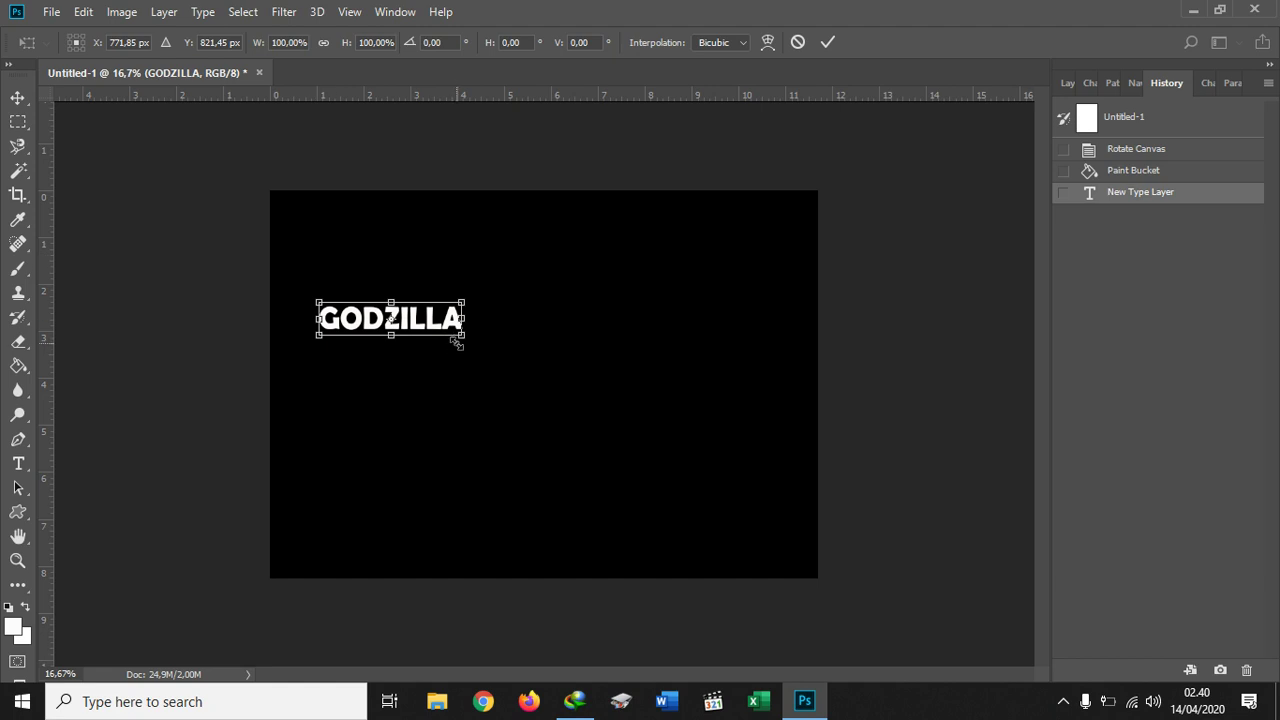
{"action": "left_click_drag", "start_coordinate": [462, 345], "coordinate": [771, 477]}
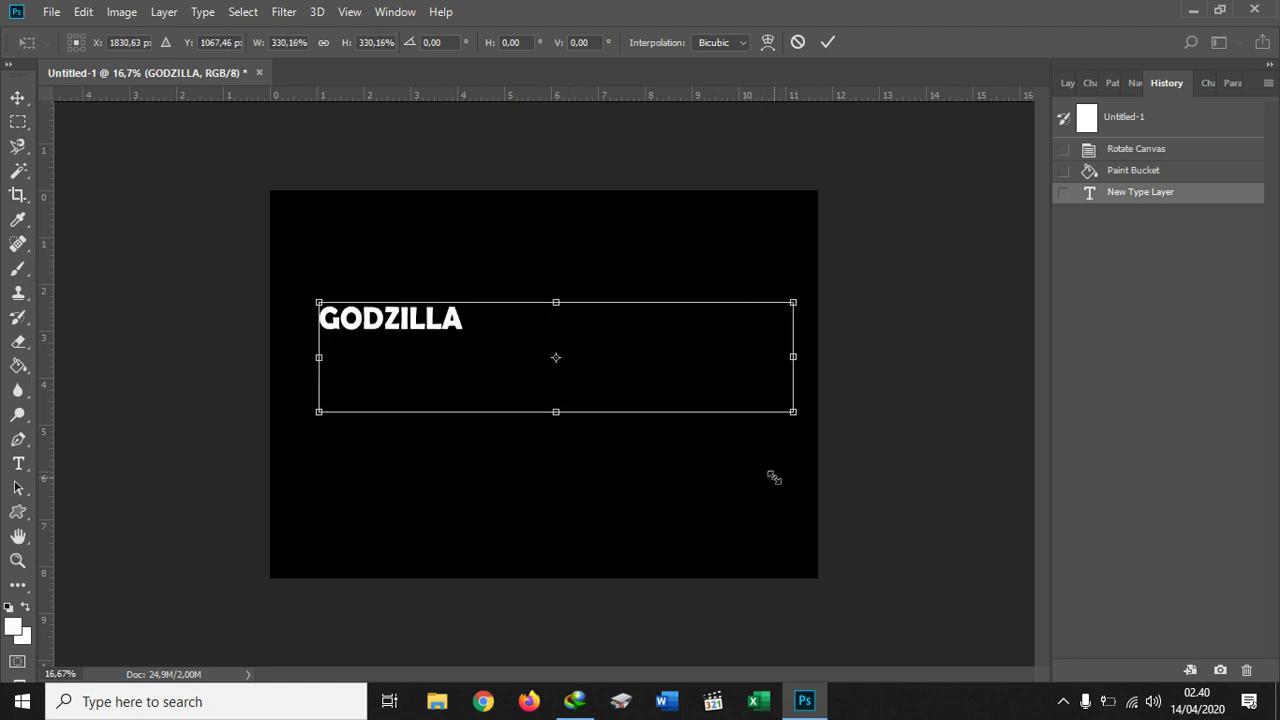
{"action": "left_click_drag", "start_coordinate": [318, 302], "coordinate": [279, 263]}
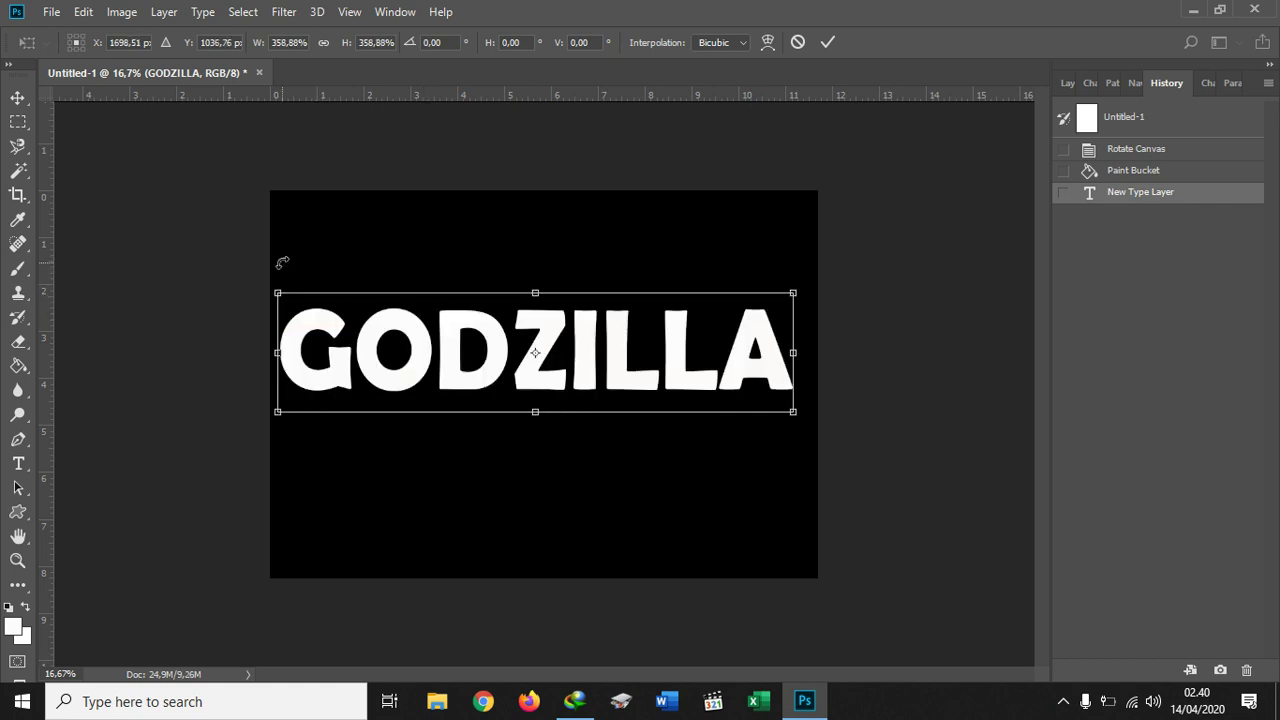
{"action": "left_click", "coordinate": [324, 43]}
{"action": "left_click", "coordinate": [827, 44]}
{"action": "left_click_drag", "start_coordinate": [471, 337], "coordinate": [466, 323]}
- Open the gorilla image 615699f5dc3415fd7e503ac1e63fdc7c.jpg and copy it into Untitled-1, over the upper-left part of the text
{"action": "left_click", "coordinate": [45, 12]}
{"action": "left_click", "coordinate": [62, 50]}
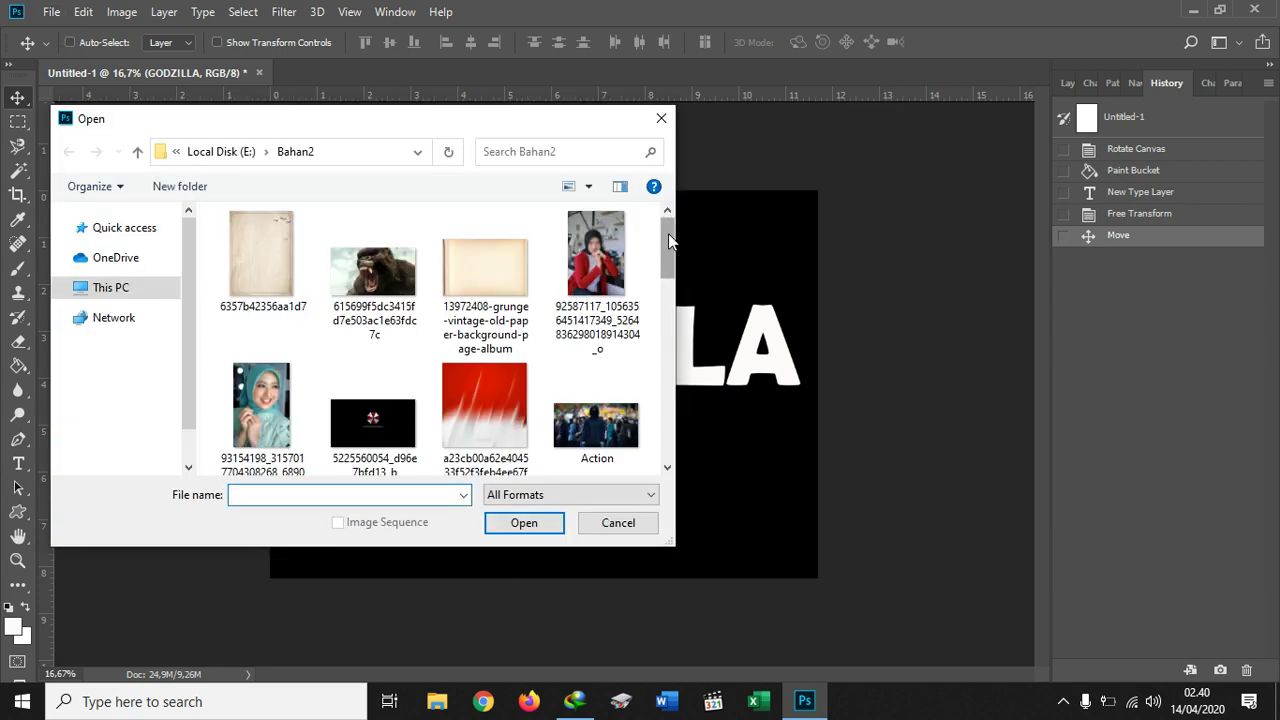
{"action": "mouse_move", "coordinate": [668, 246]}
{"action": "left_mouse_down"}
{"action": "mouse_move", "coordinate": [662, 378]}
{"action": "mouse_move", "coordinate": [668, 238]}
{"action": "left_mouse_up"}
{"action": "double_click", "coordinate": [383, 276]}
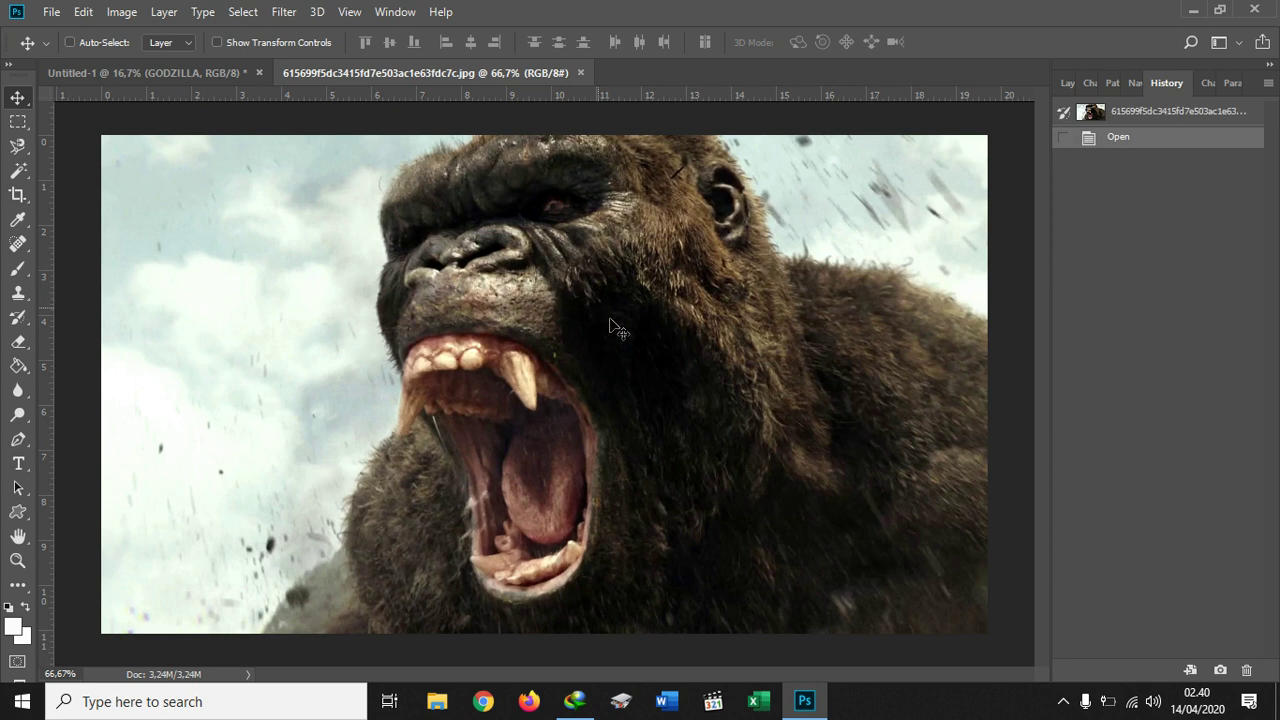
{"action": "left_click_drag", "start_coordinate": [623, 340], "coordinate": [285, 148]}
{"action": "left_click_drag", "start_coordinate": [395, 247], "coordinate": [392, 292]}
- Scale the gorilla image to about 237% so it covers the whole GODZILLA text
{"action": "key", "text": "ctrl+t"}
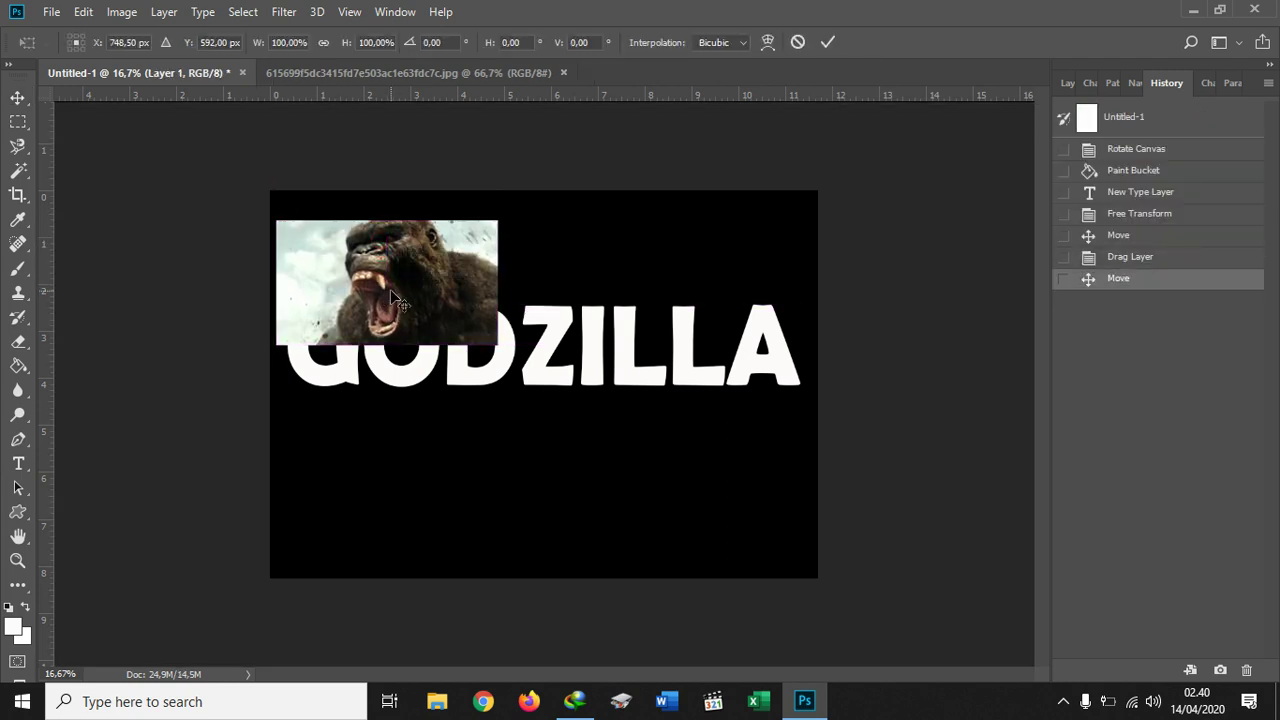
{"action": "left_click_drag", "start_coordinate": [493, 342], "coordinate": [802, 519]}
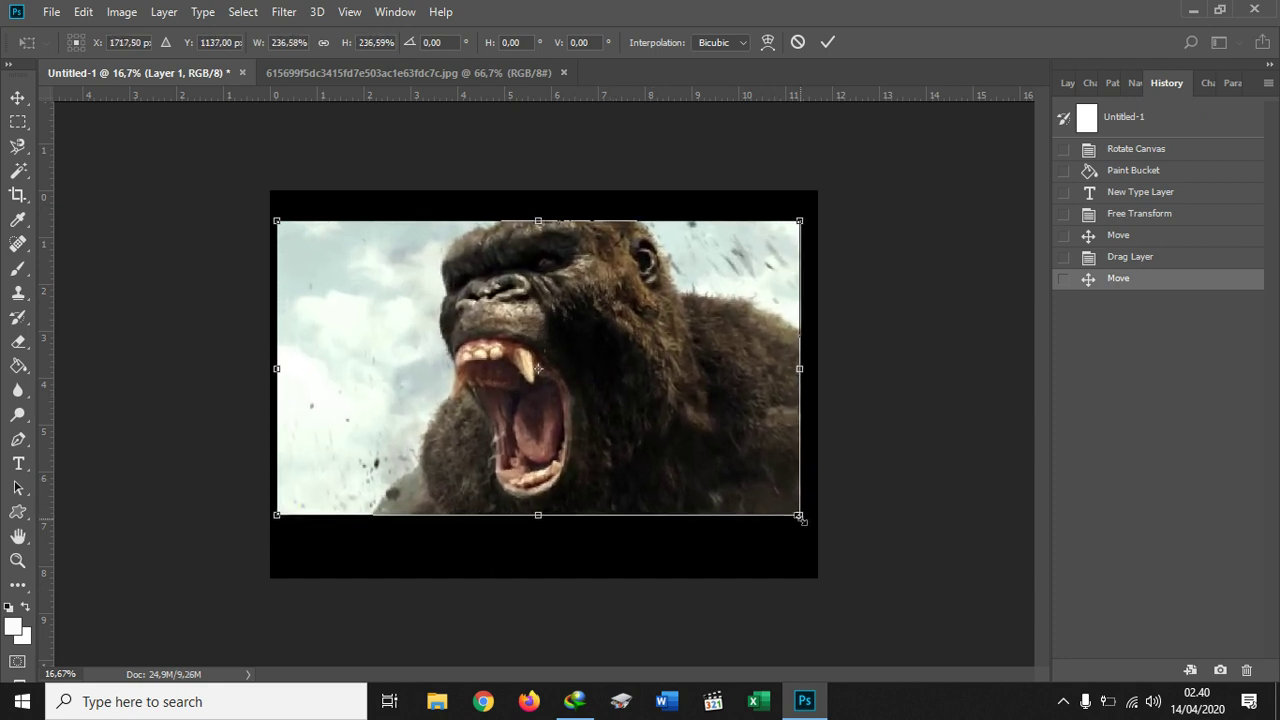
{"action": "key", "text": "Return"}
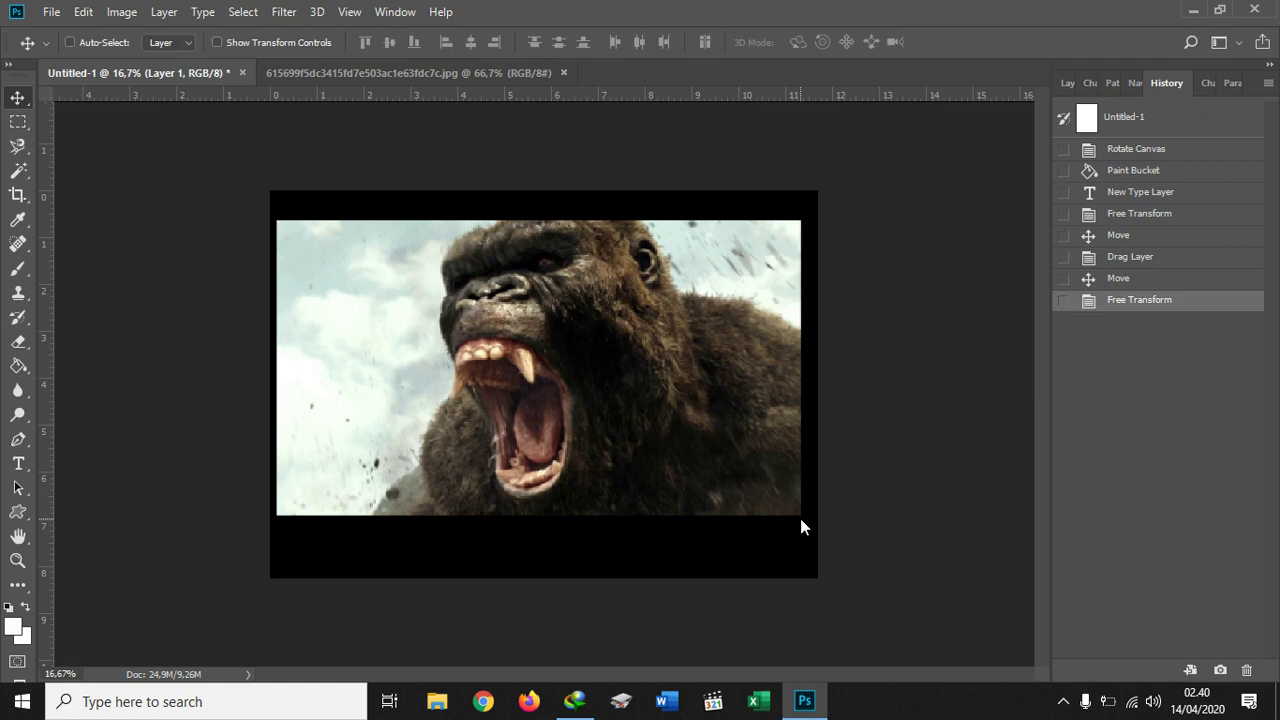
- Create a clipping mask from the gorilla layer onto the GODZILLA text and shift the image downward inside the letters
{"action": "left_click", "coordinate": [1069, 86]}
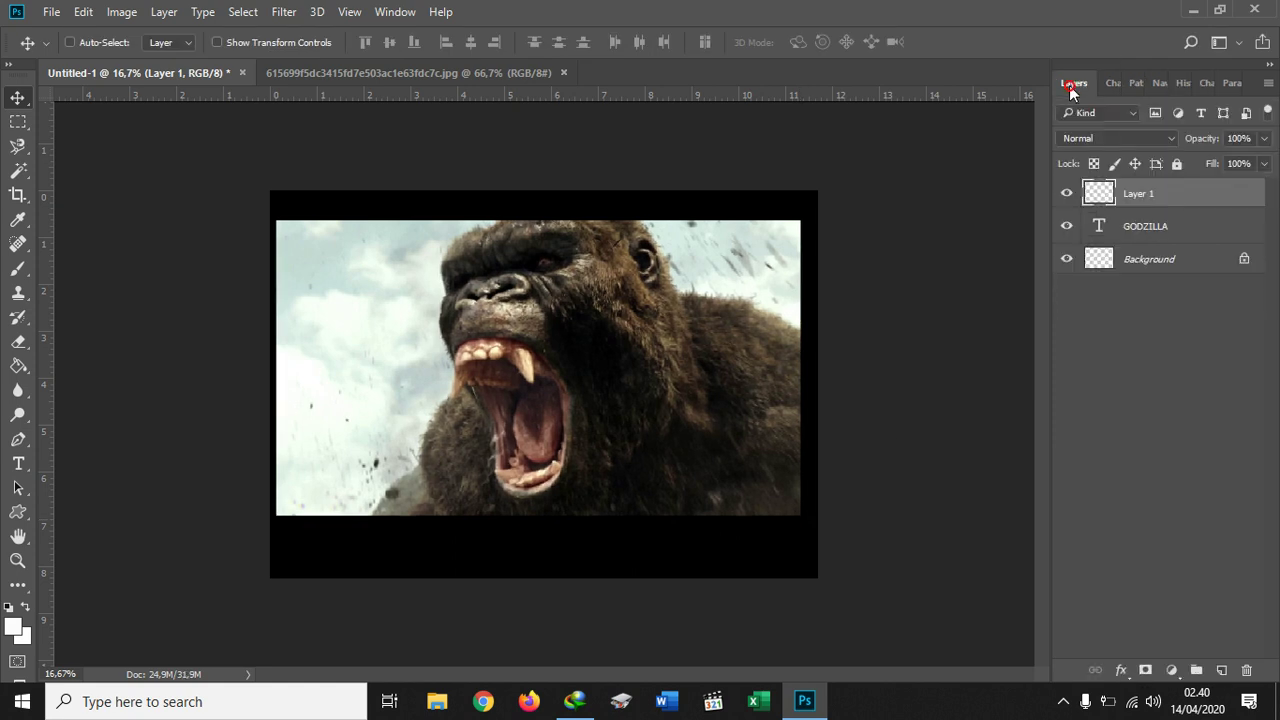
{"action": "right_click", "coordinate": [1137, 194]}
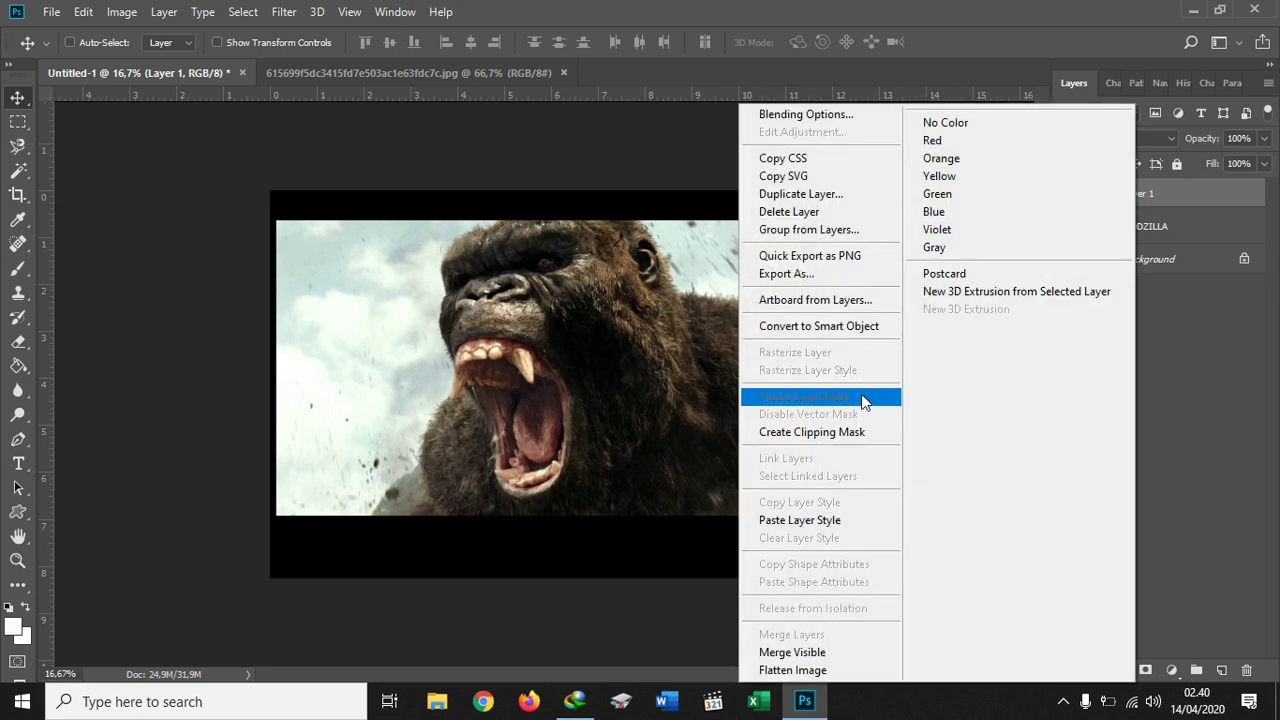
{"action": "left_click", "coordinate": [860, 432]}
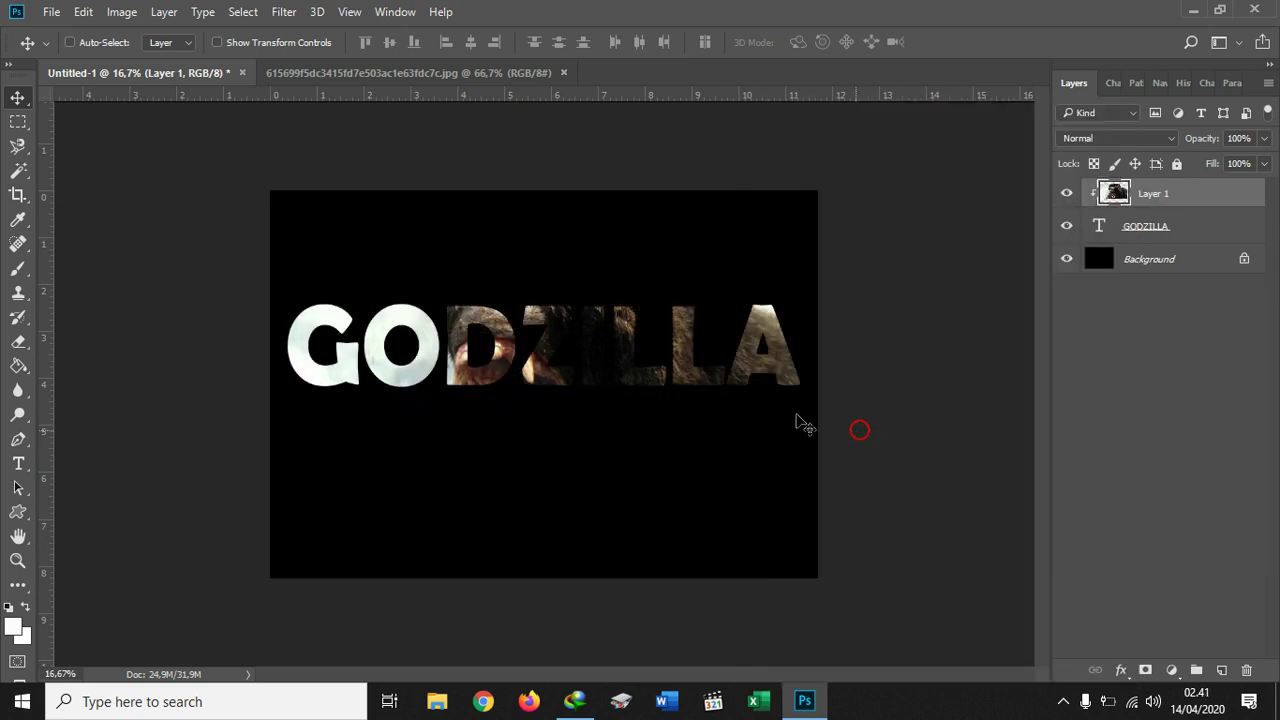
{"action": "left_click_drag", "start_coordinate": [638, 446], "coordinate": [635, 514]}
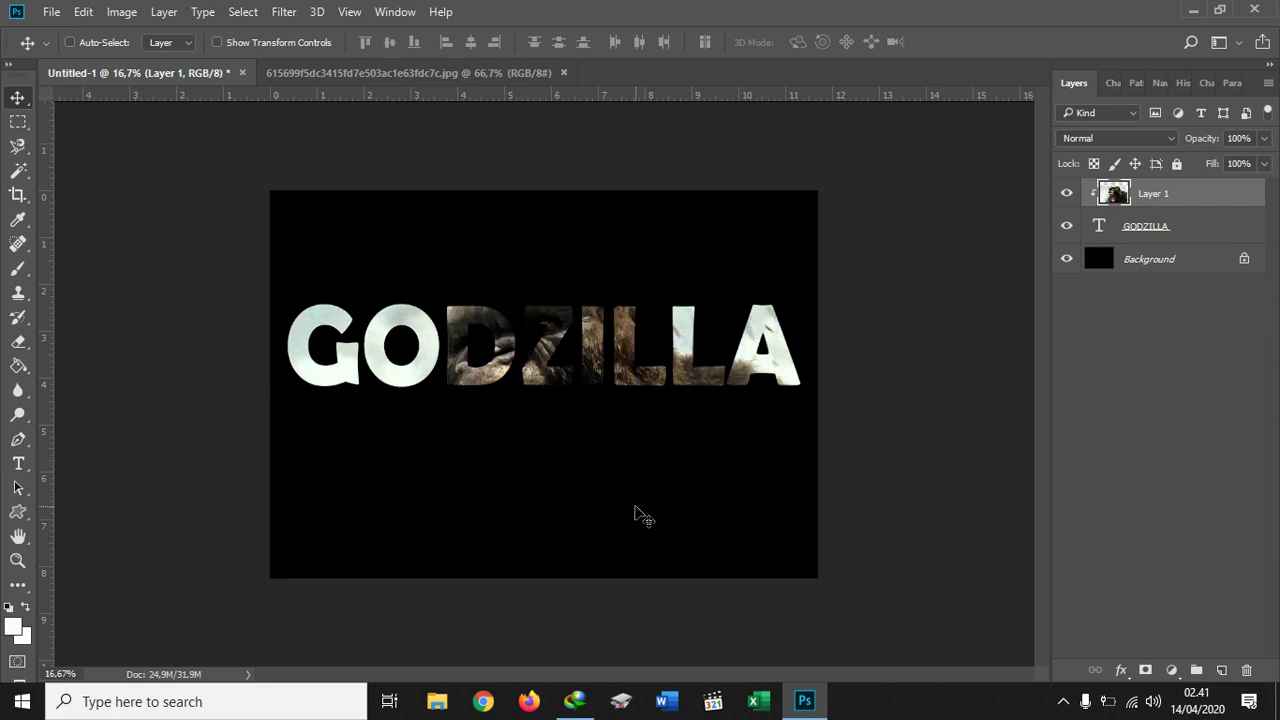